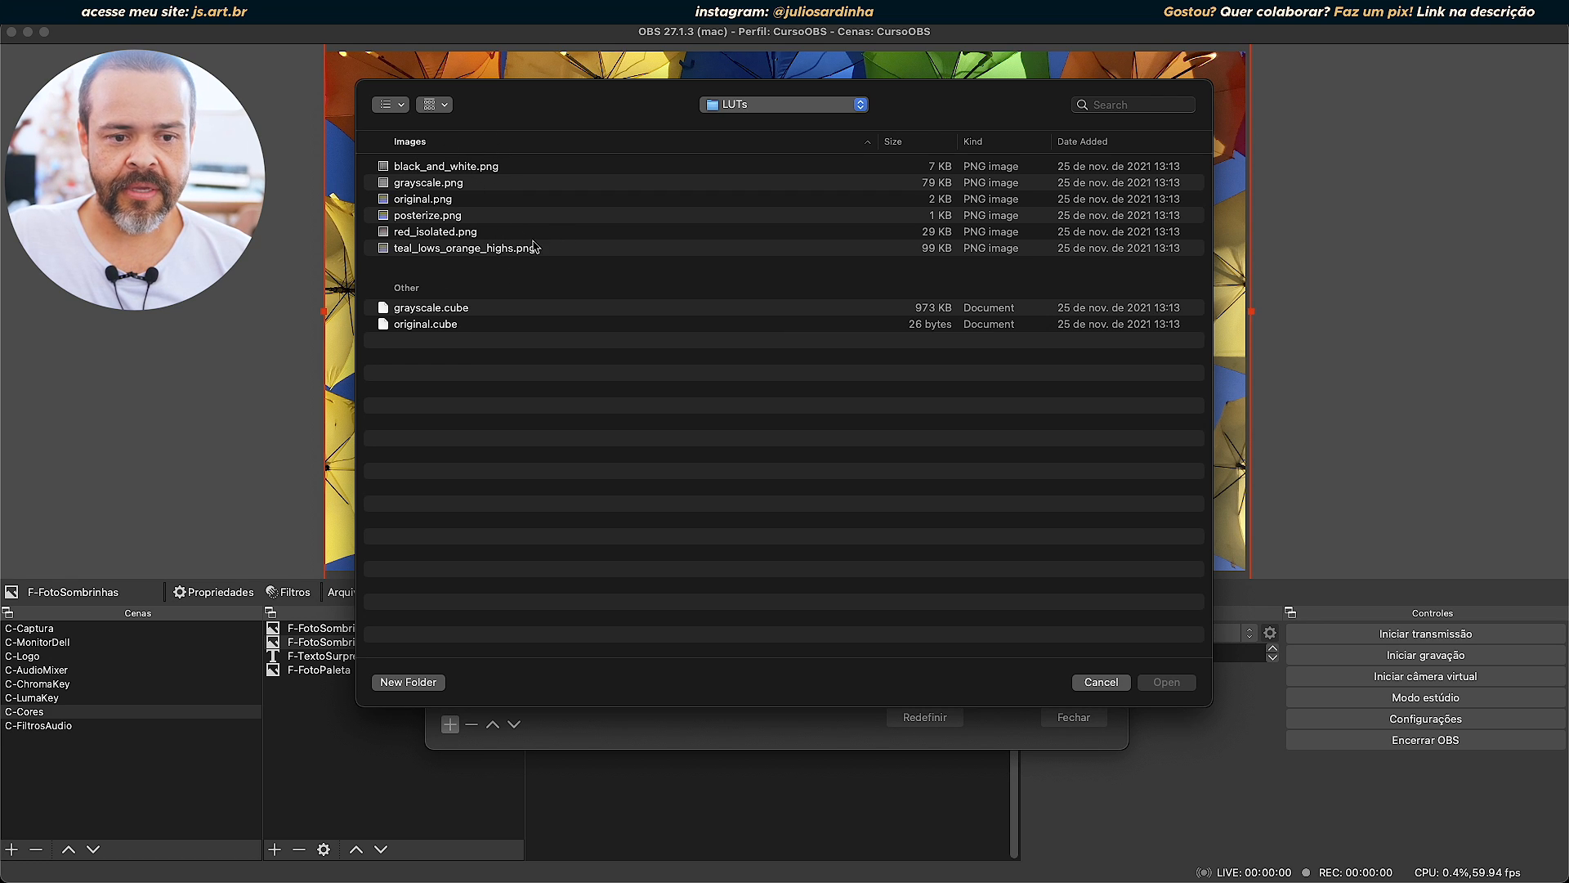
Preview the LUT images red_isolated.png, posterize.png and grayscale.png in the LUTs folder.
click(464, 235)
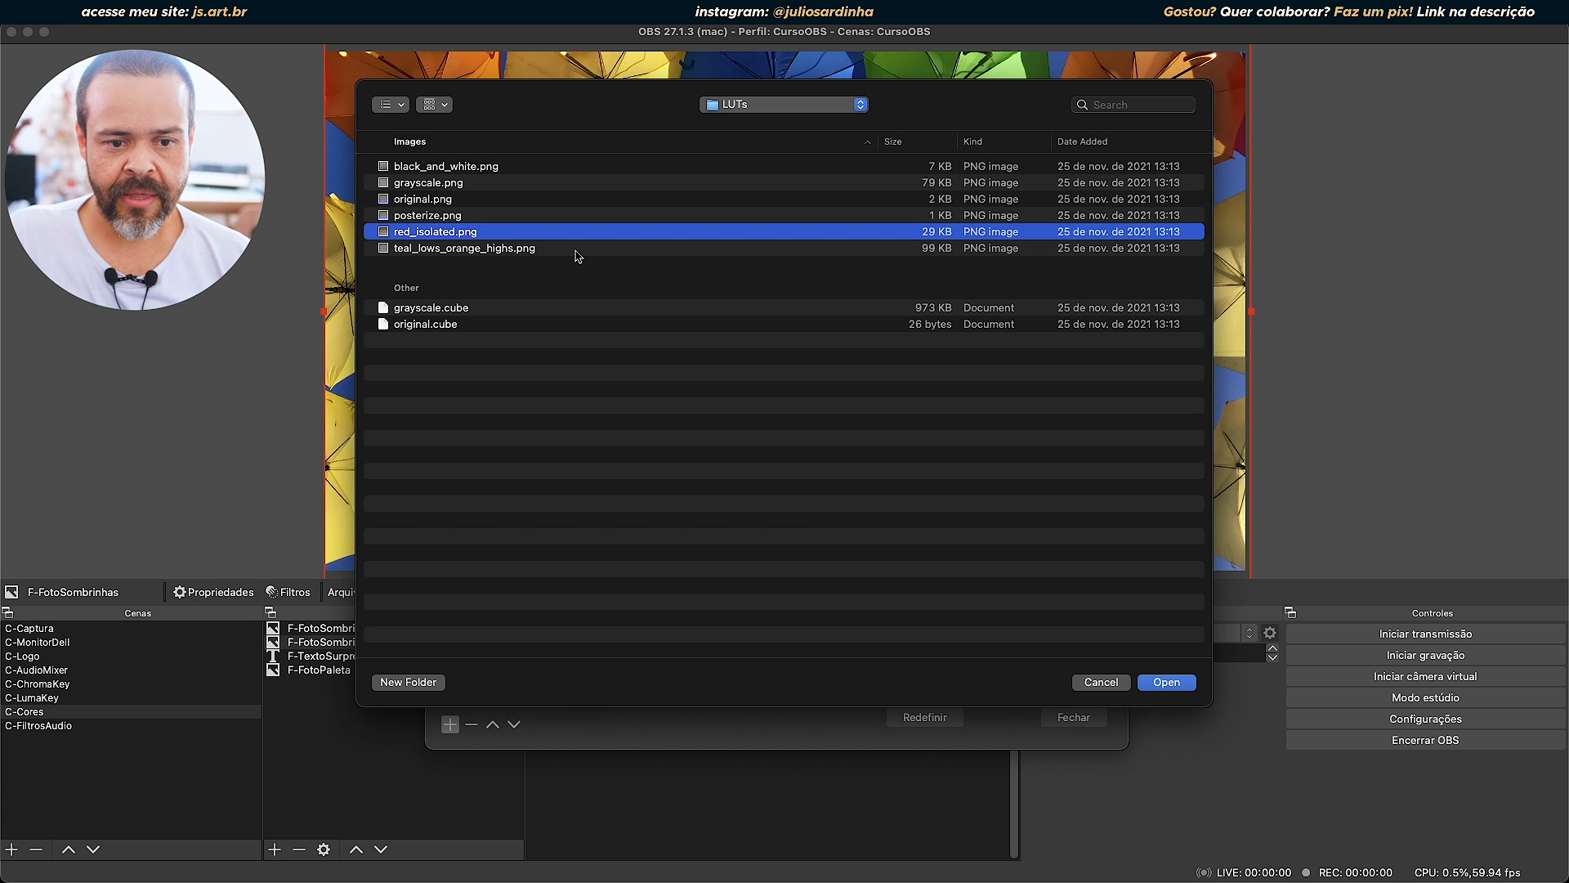
key(space)
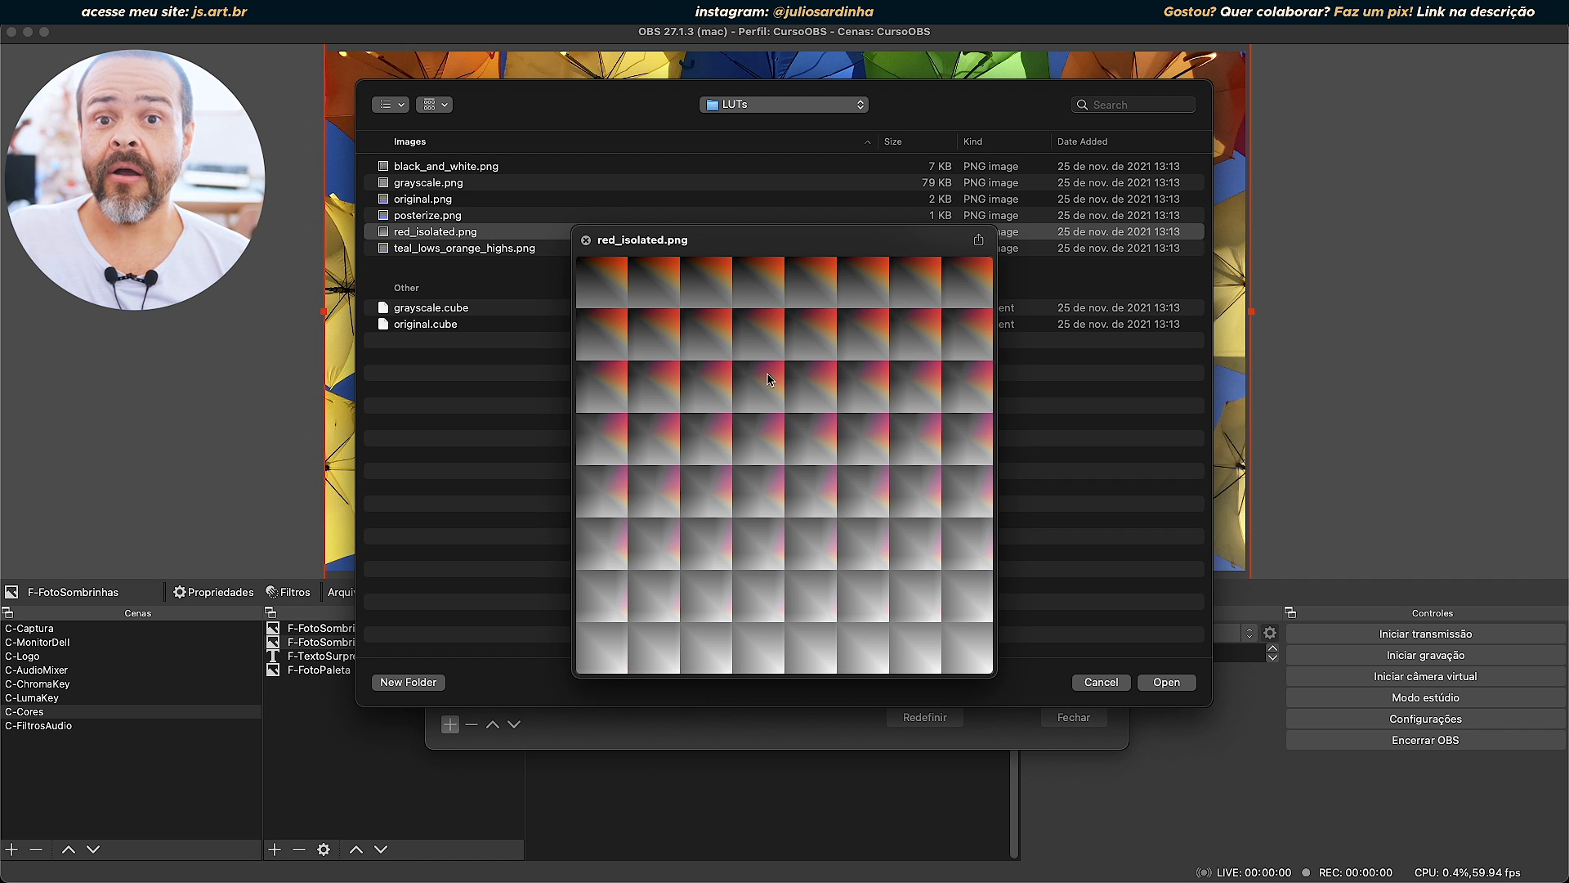
key(space)
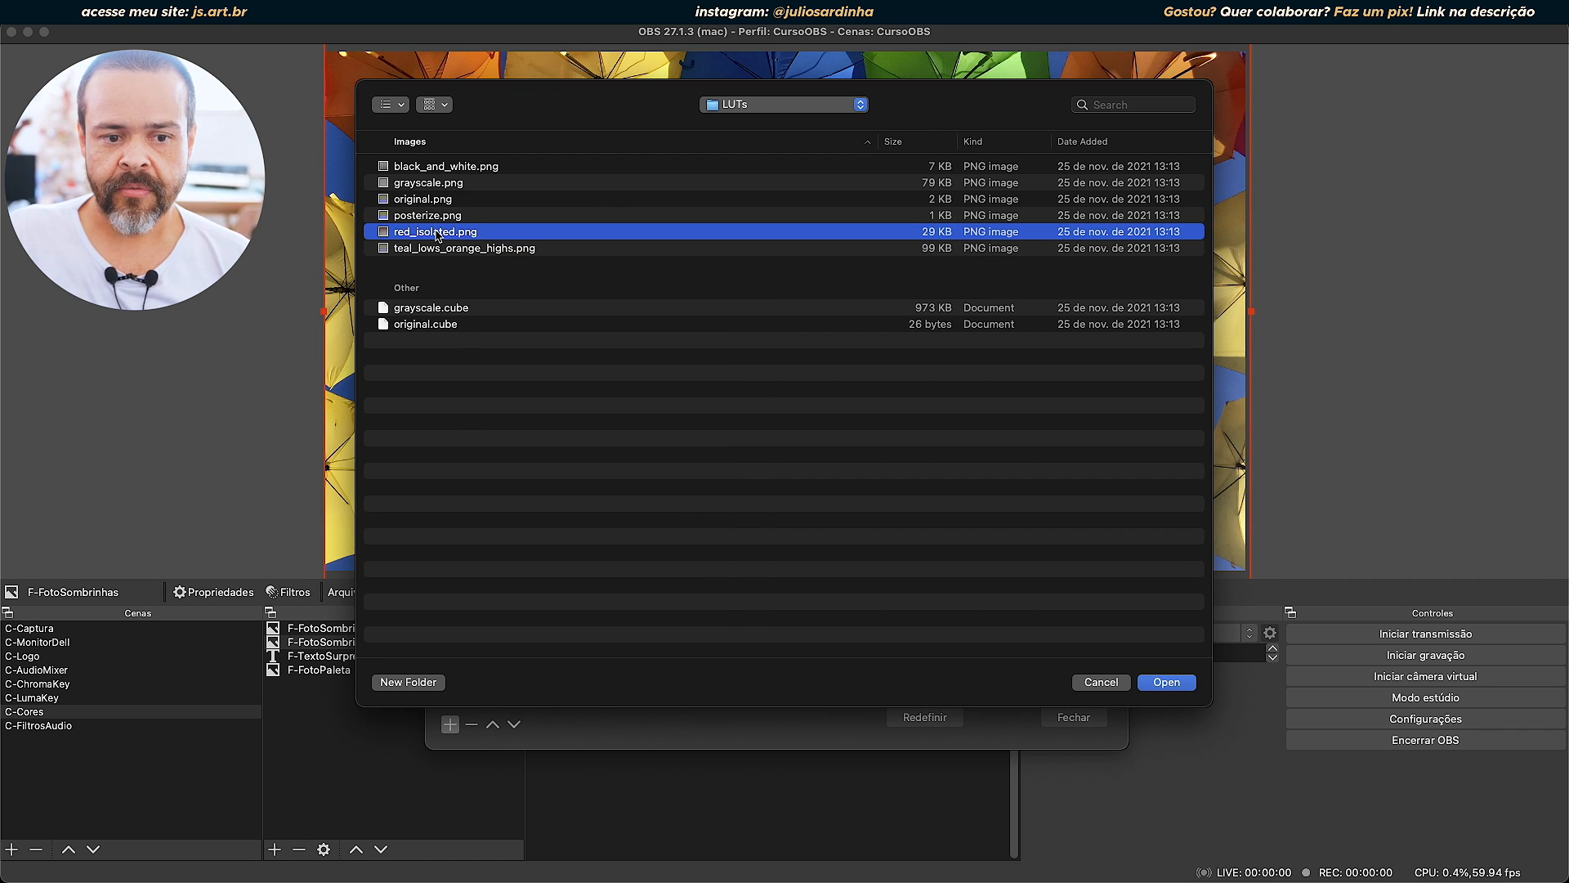
key(Up)
key(space)
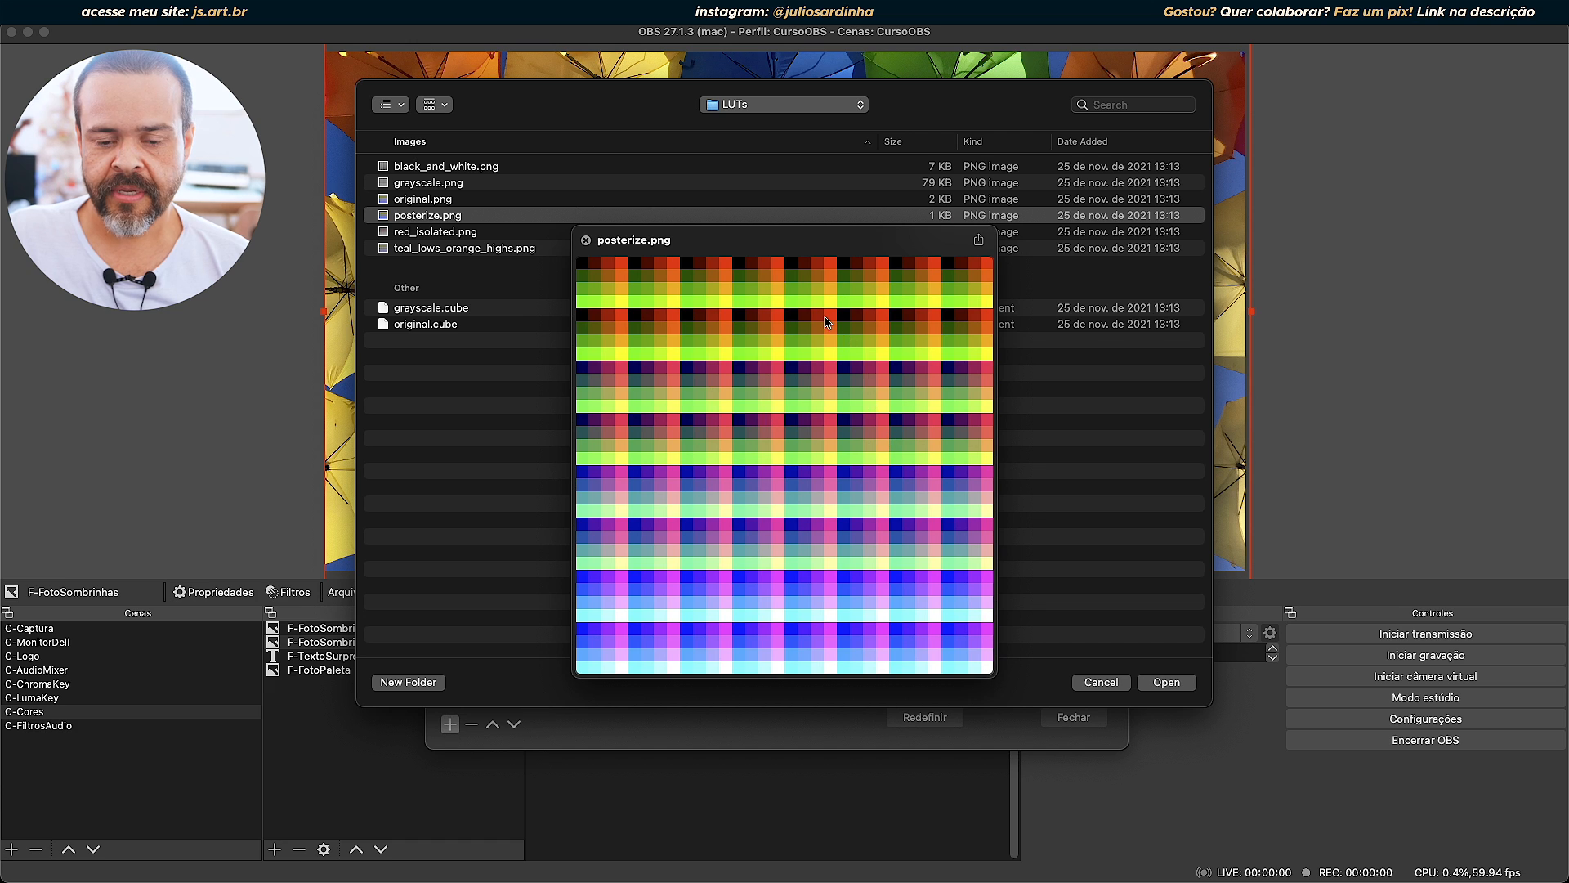
key(space)
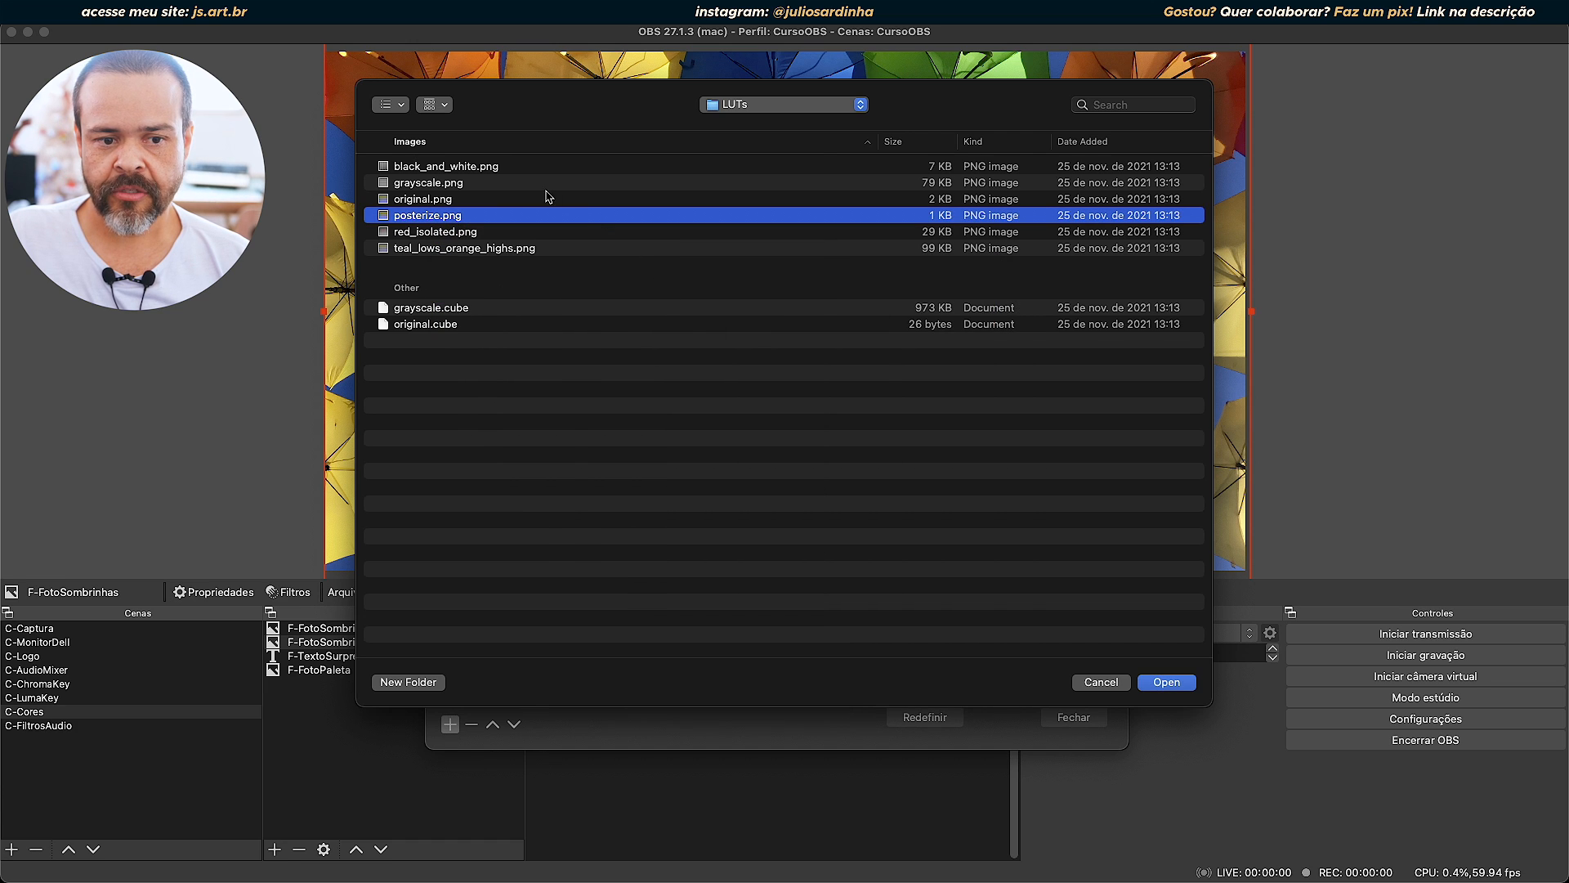
click(454, 185)
key(space)
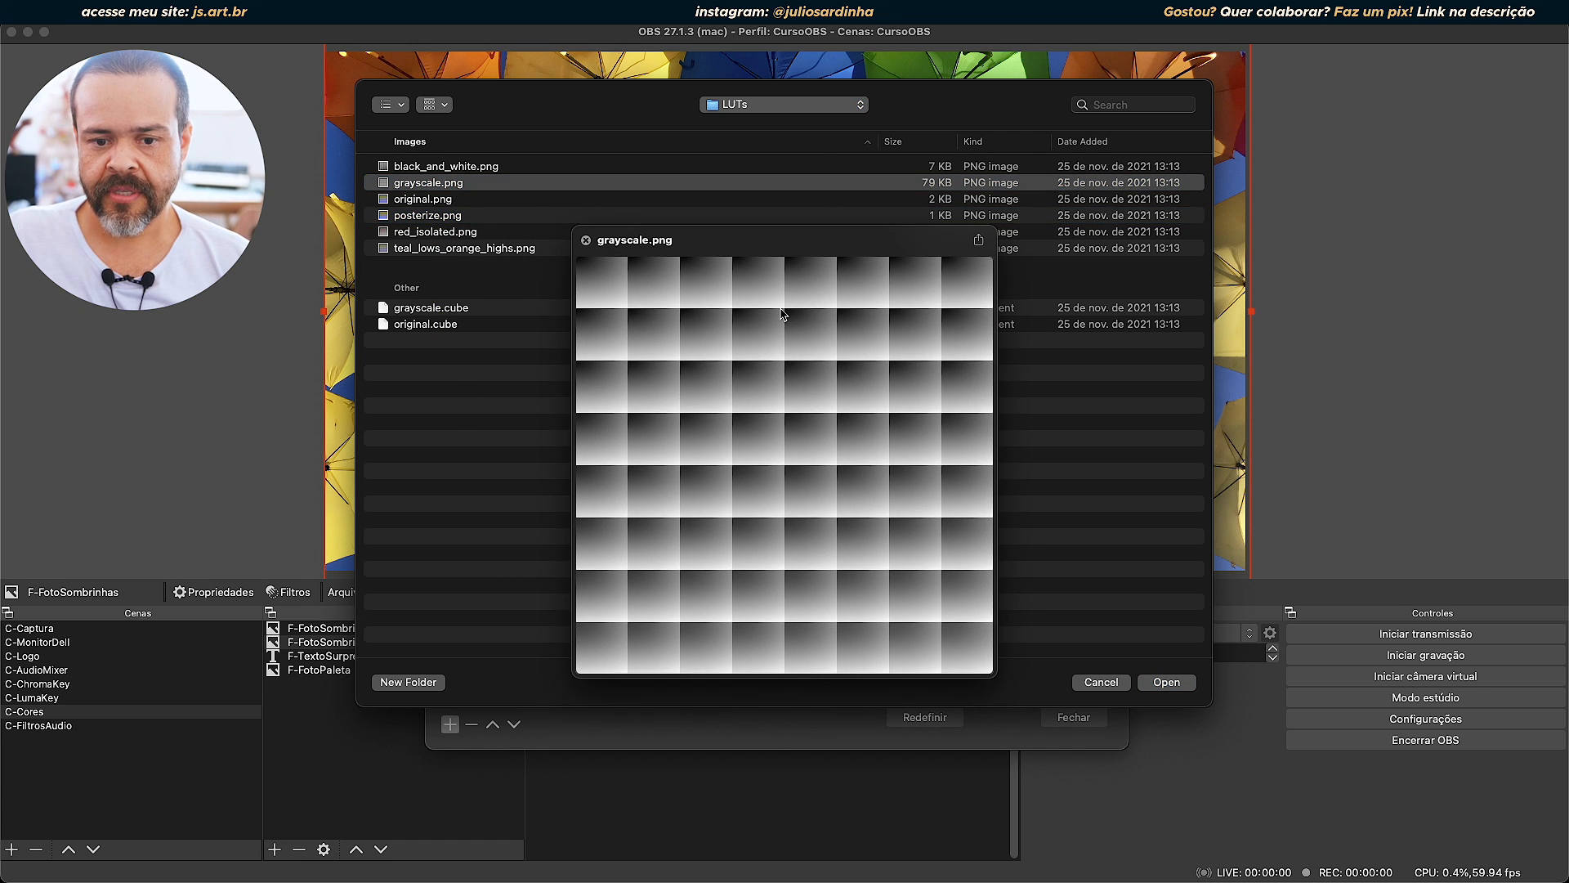
key(space)
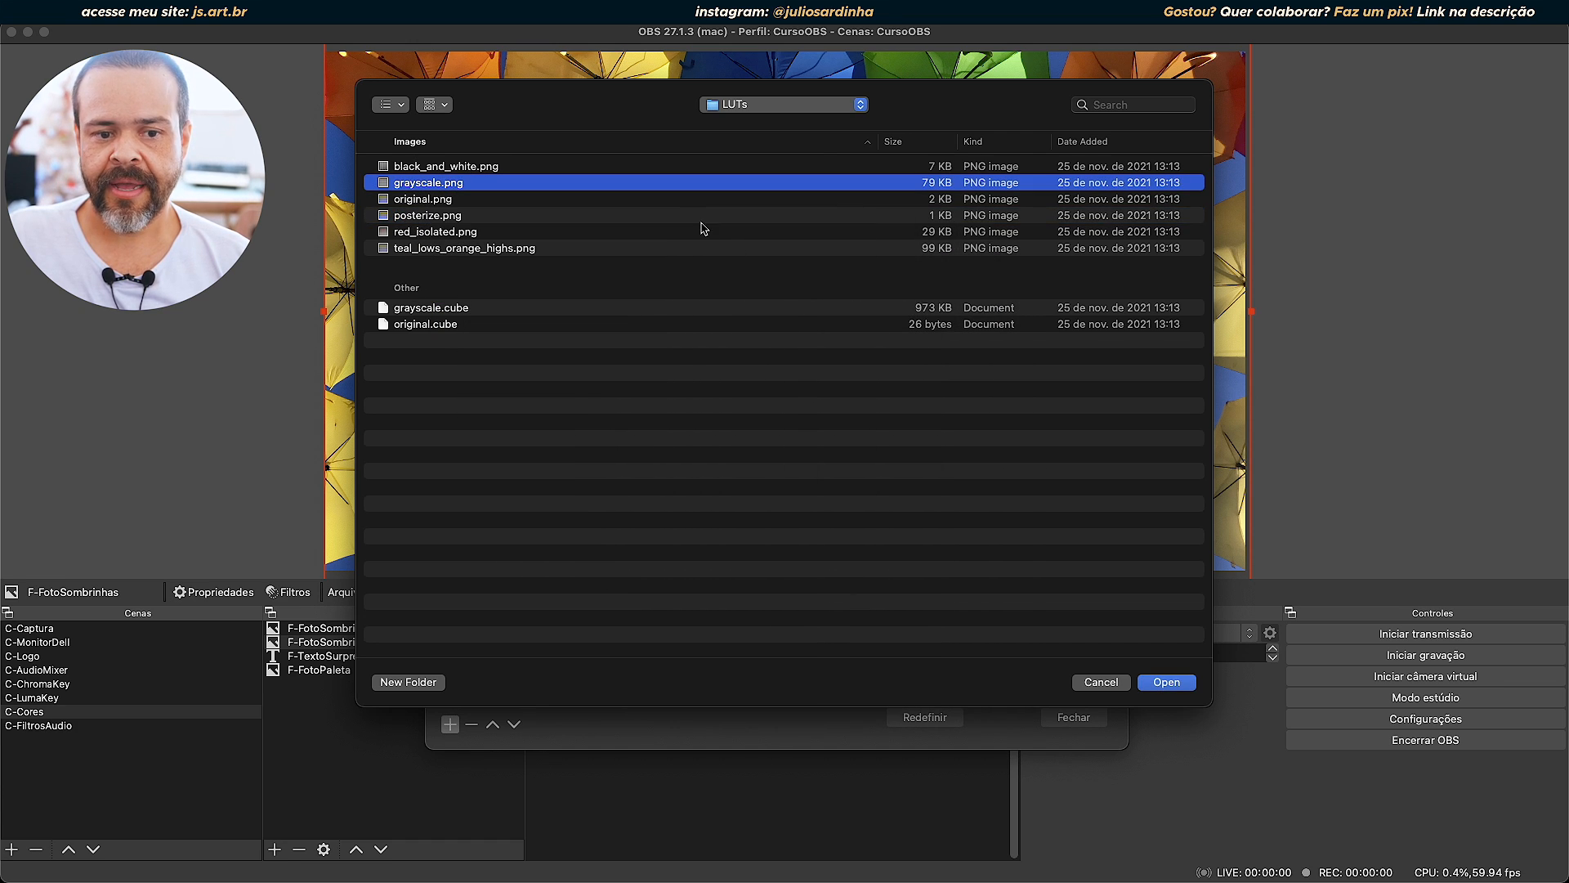
Load red_isolated.png into the Aplicar LUT filter of F-FotoSombrinhas, keep its value at 1,00 and close the filters.
click(456, 234)
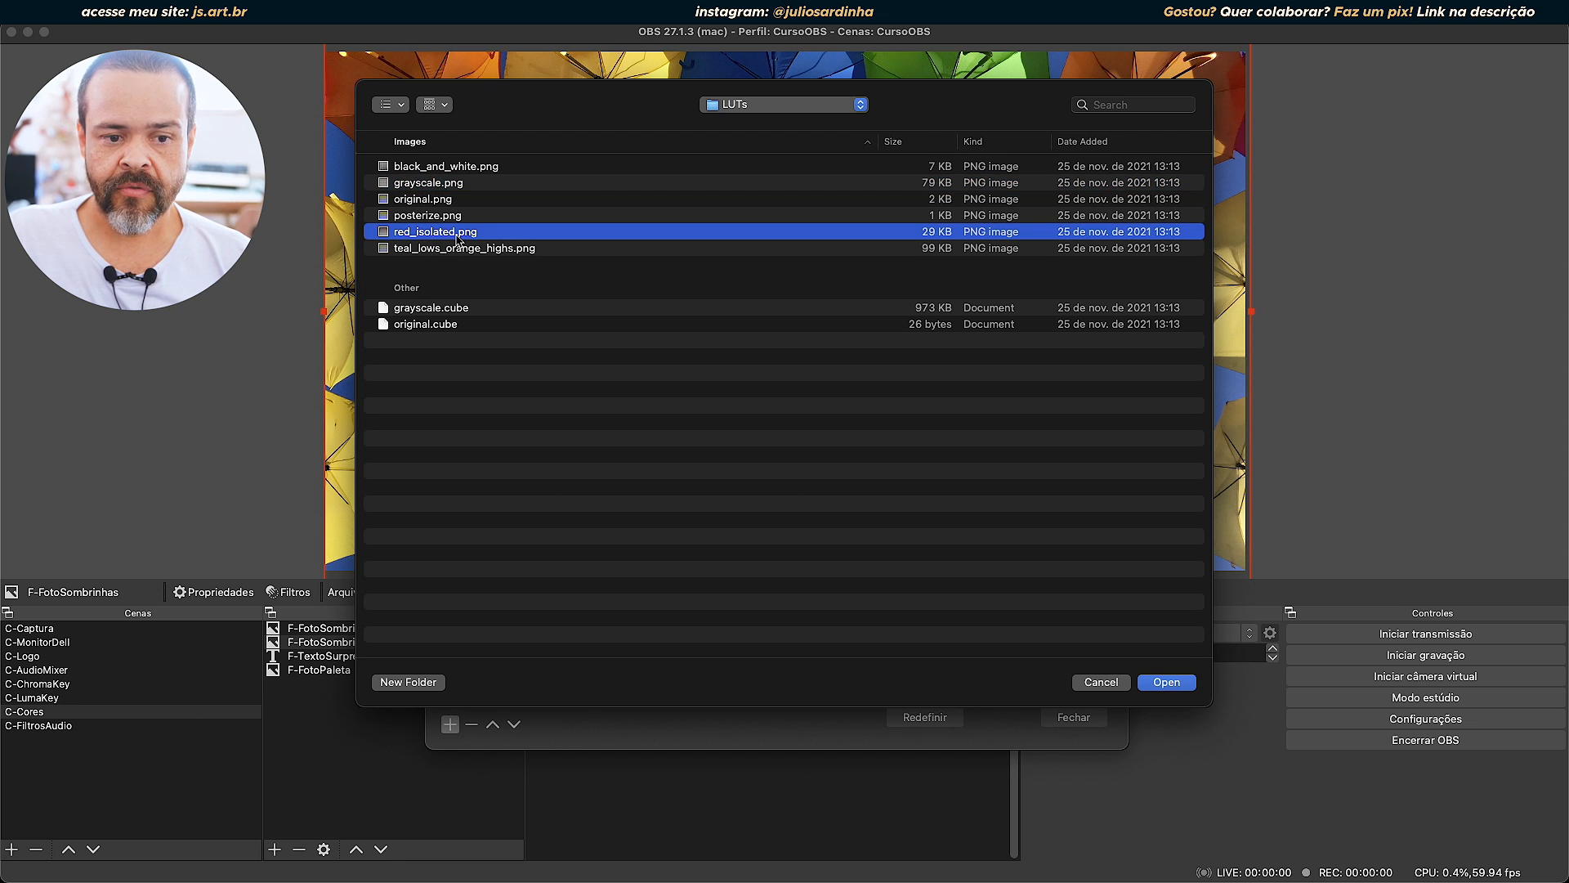
click(1168, 682)
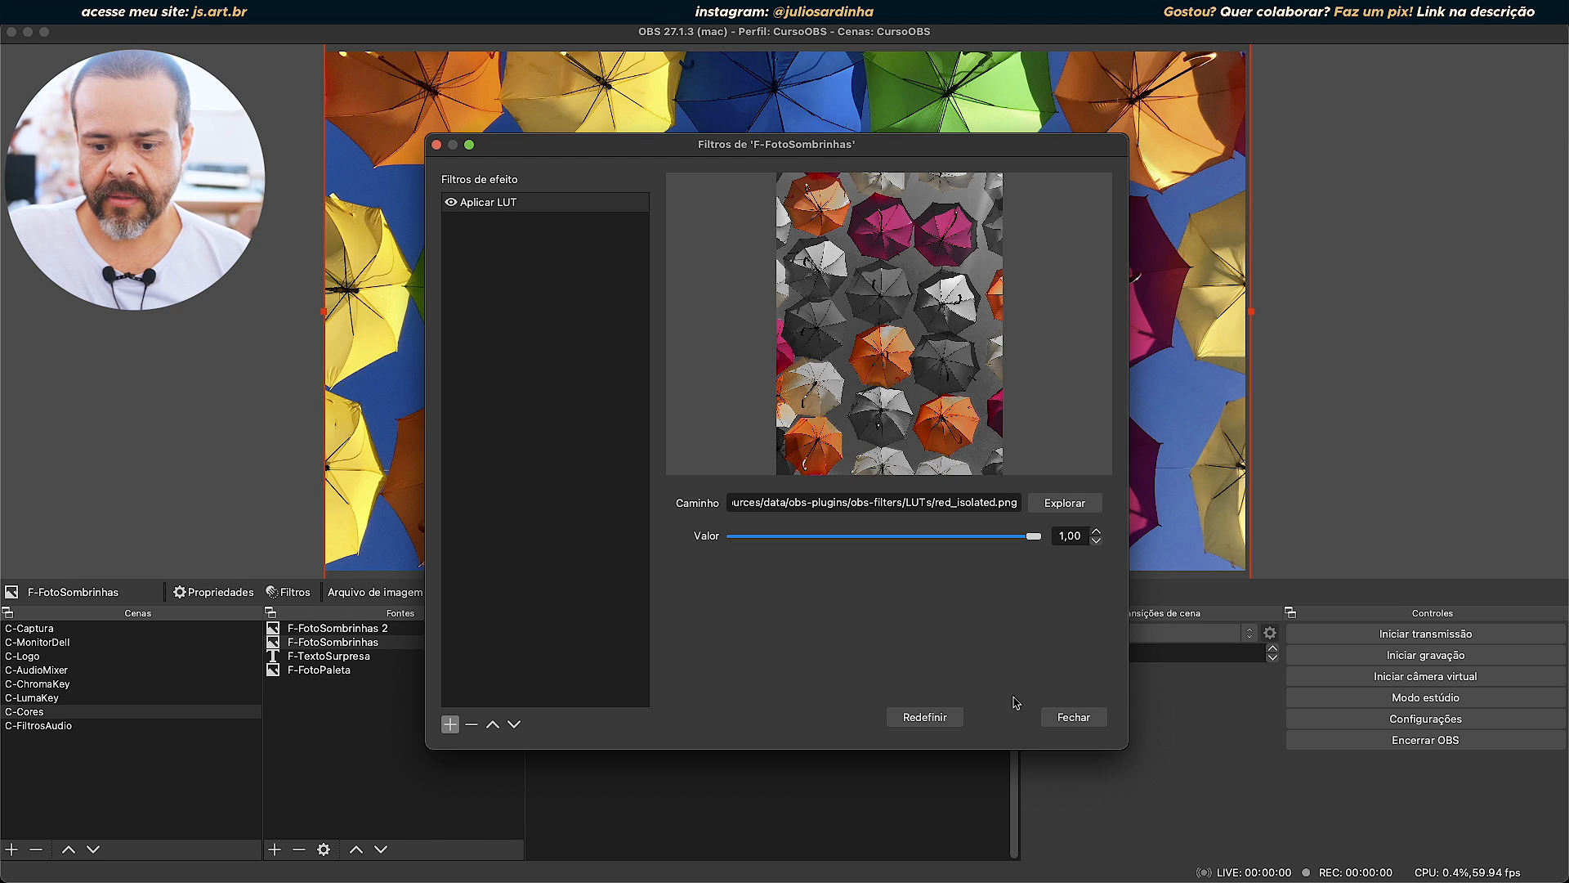
click(1069, 714)
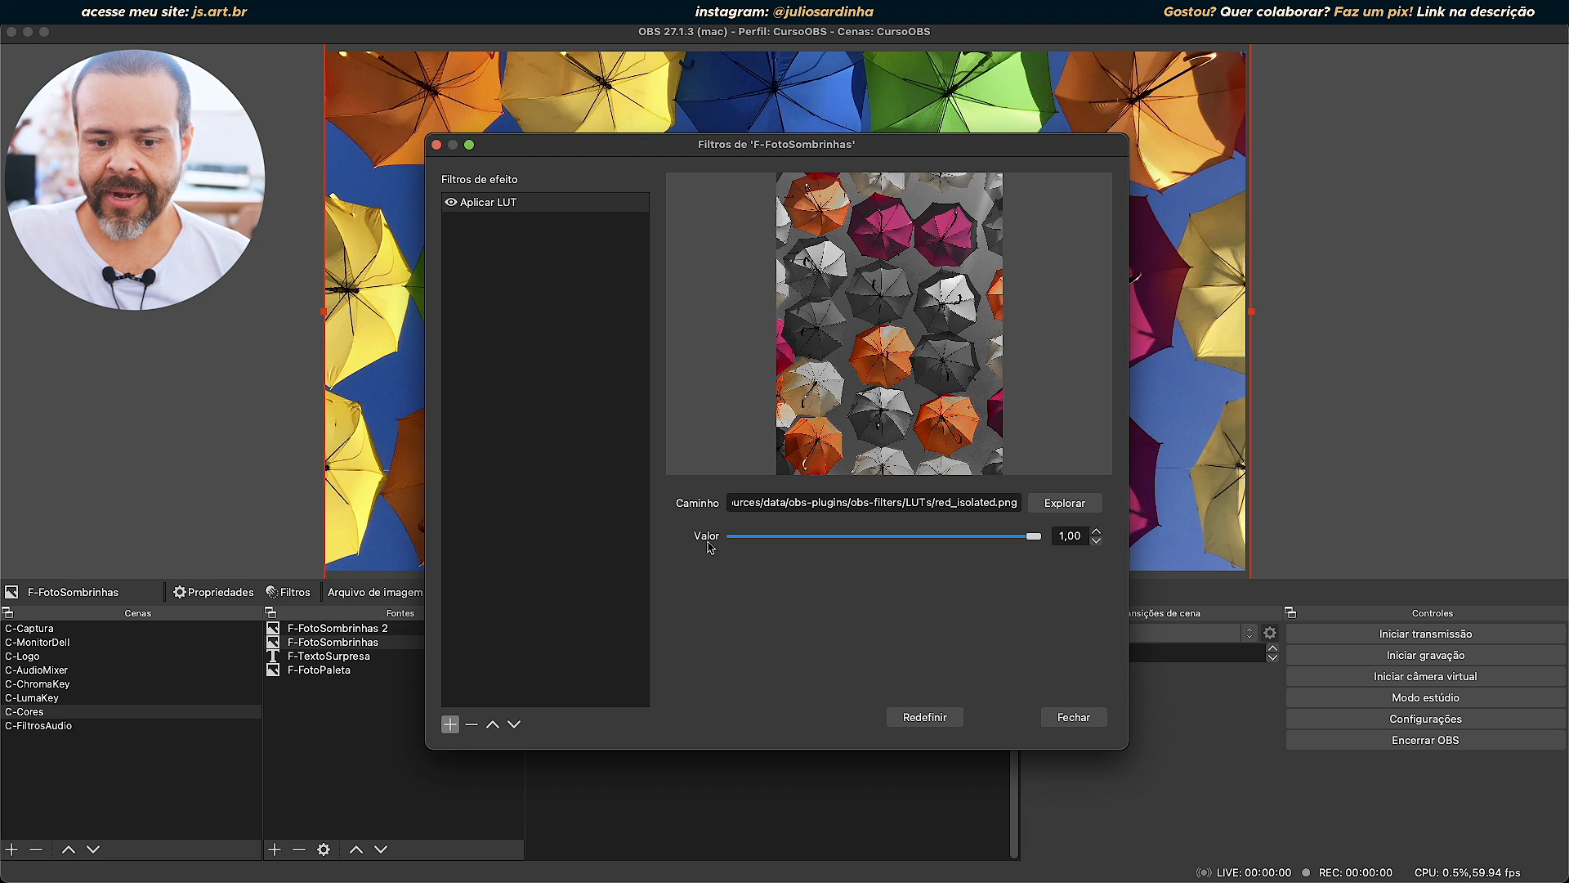
drag(1034, 536, 1131, 554)
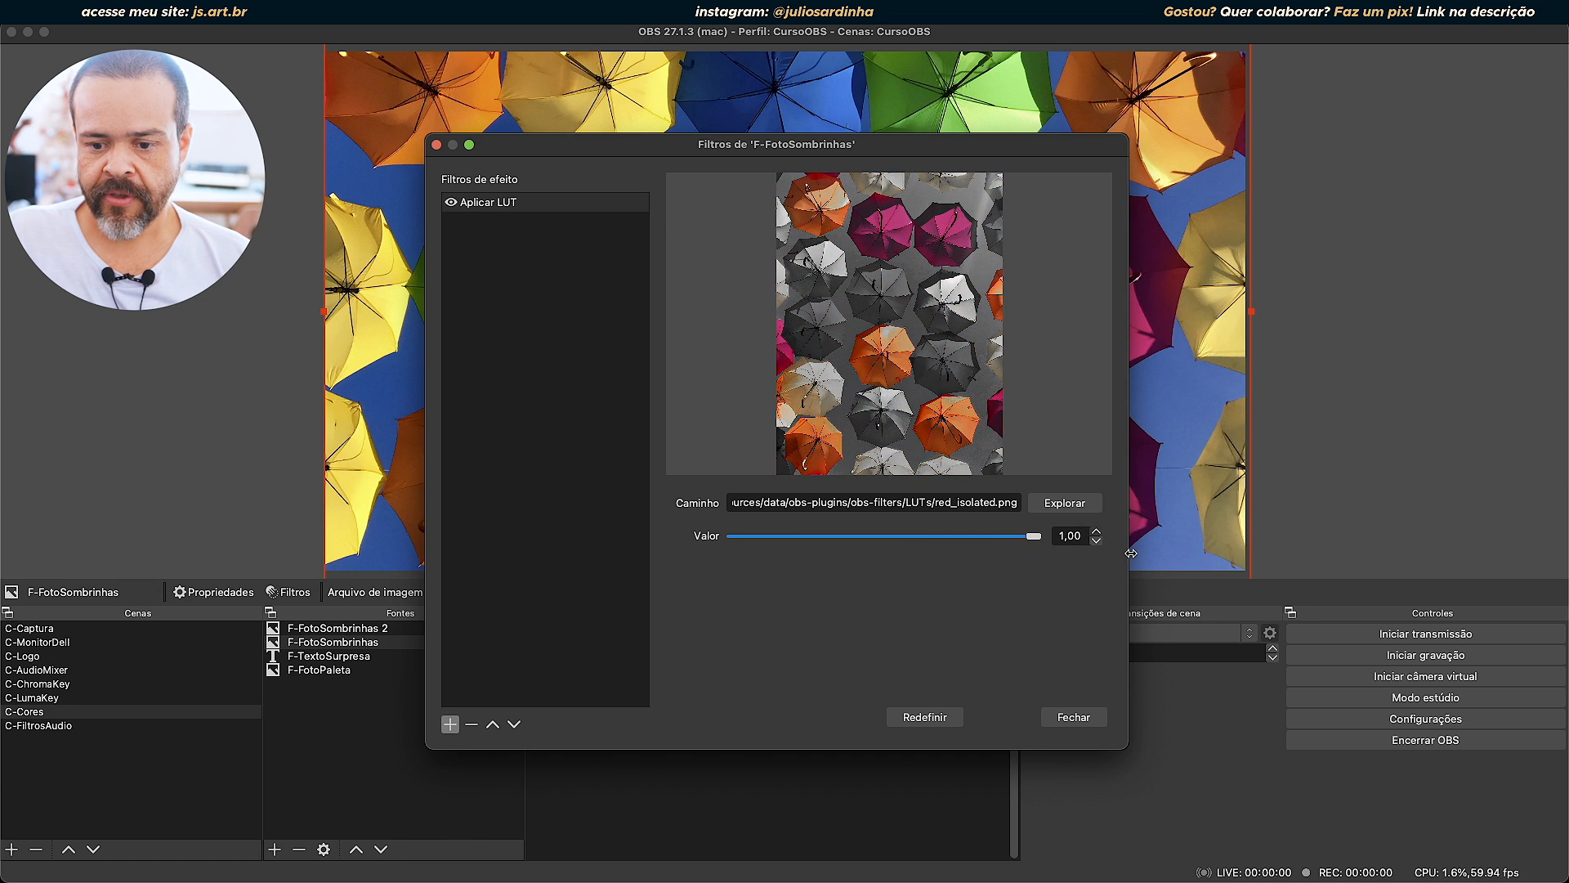
click(1087, 720)
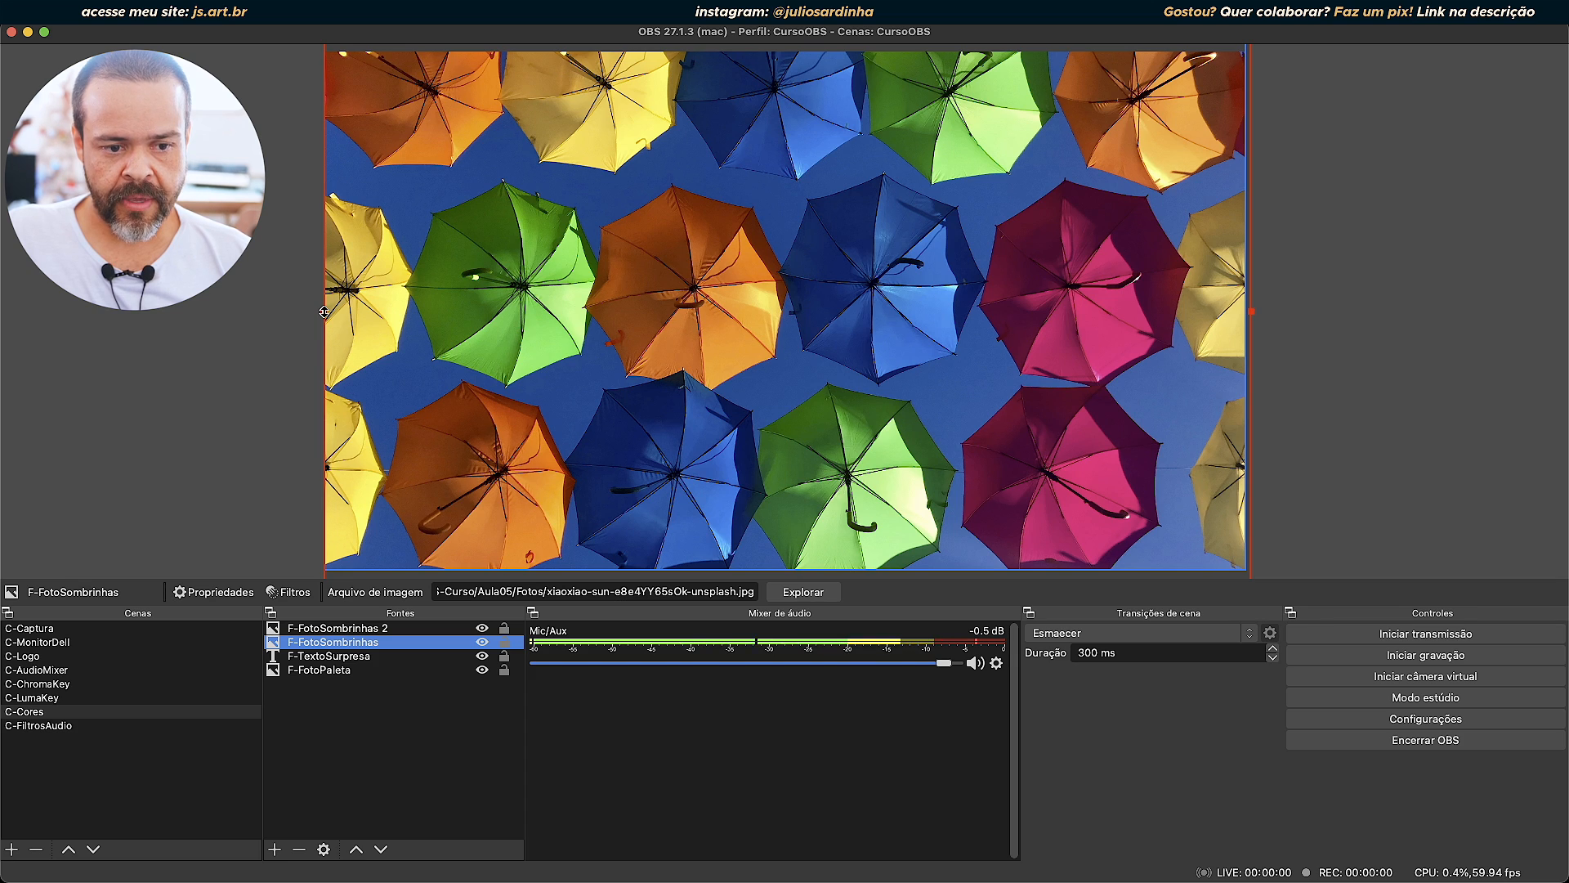
Crop F-FotoSombrinhas from its left edge to about the middle of the canvas and move the source above F-FotoSombrinhas 2.
drag(324, 311, 806, 315)
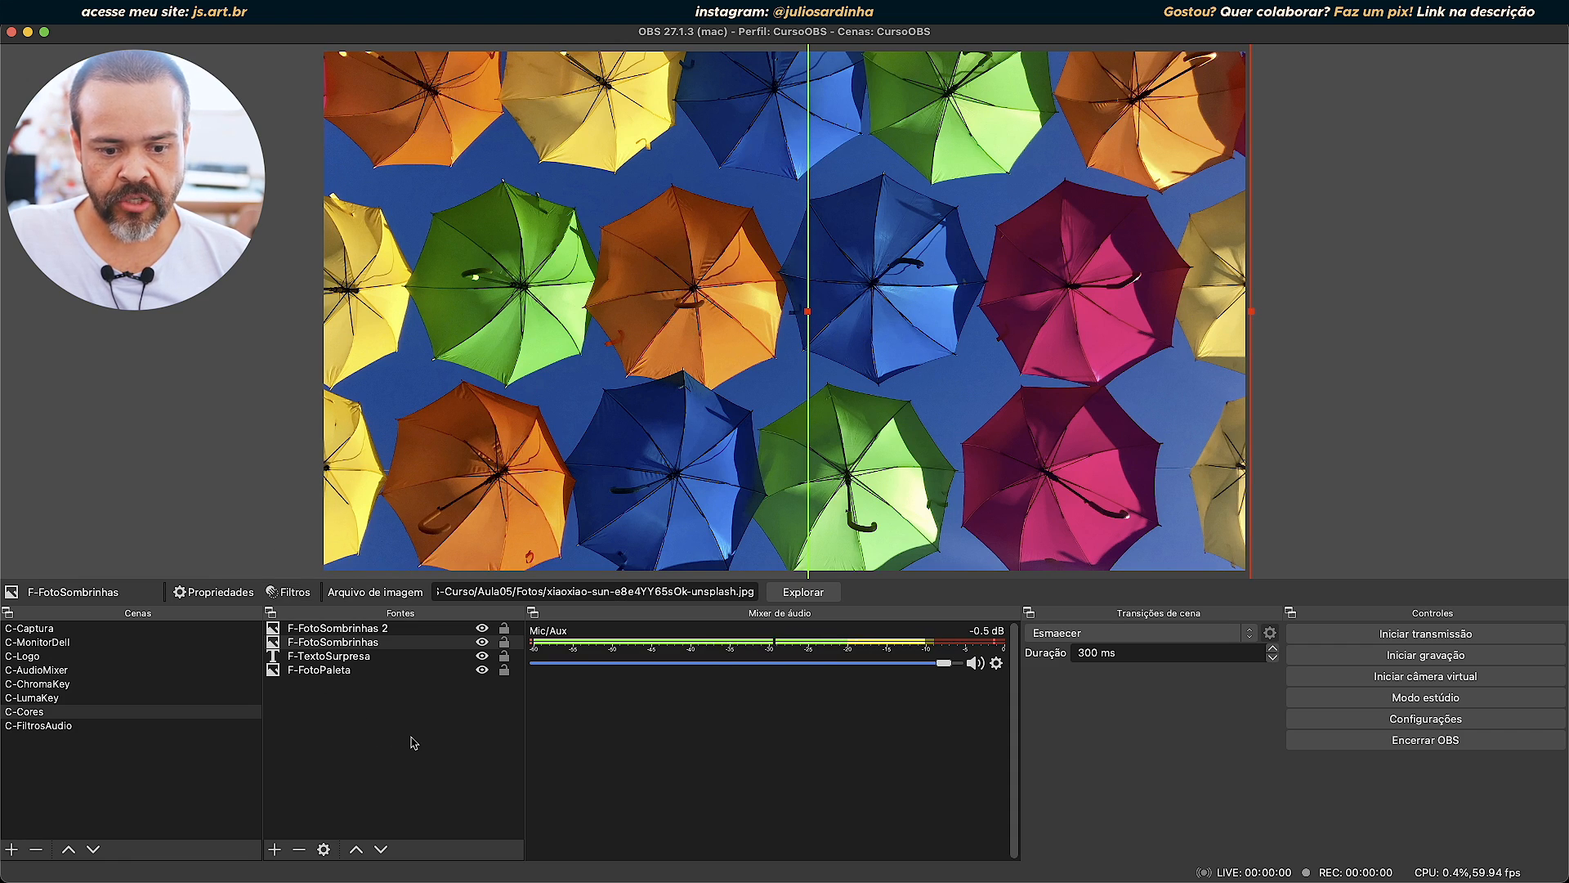
click(376, 629)
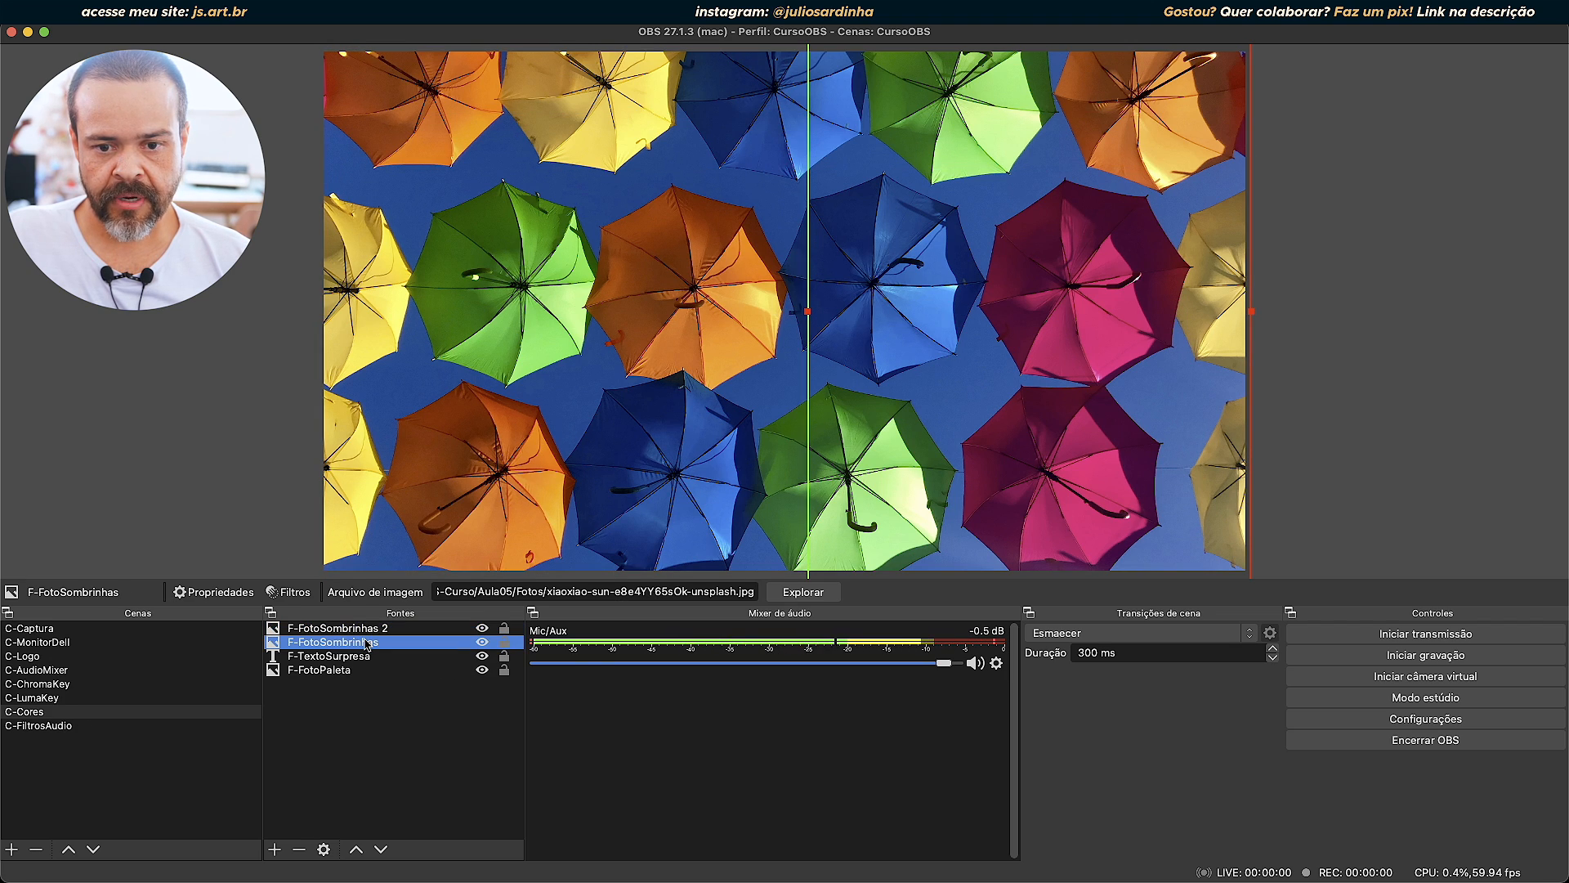
click(337, 645)
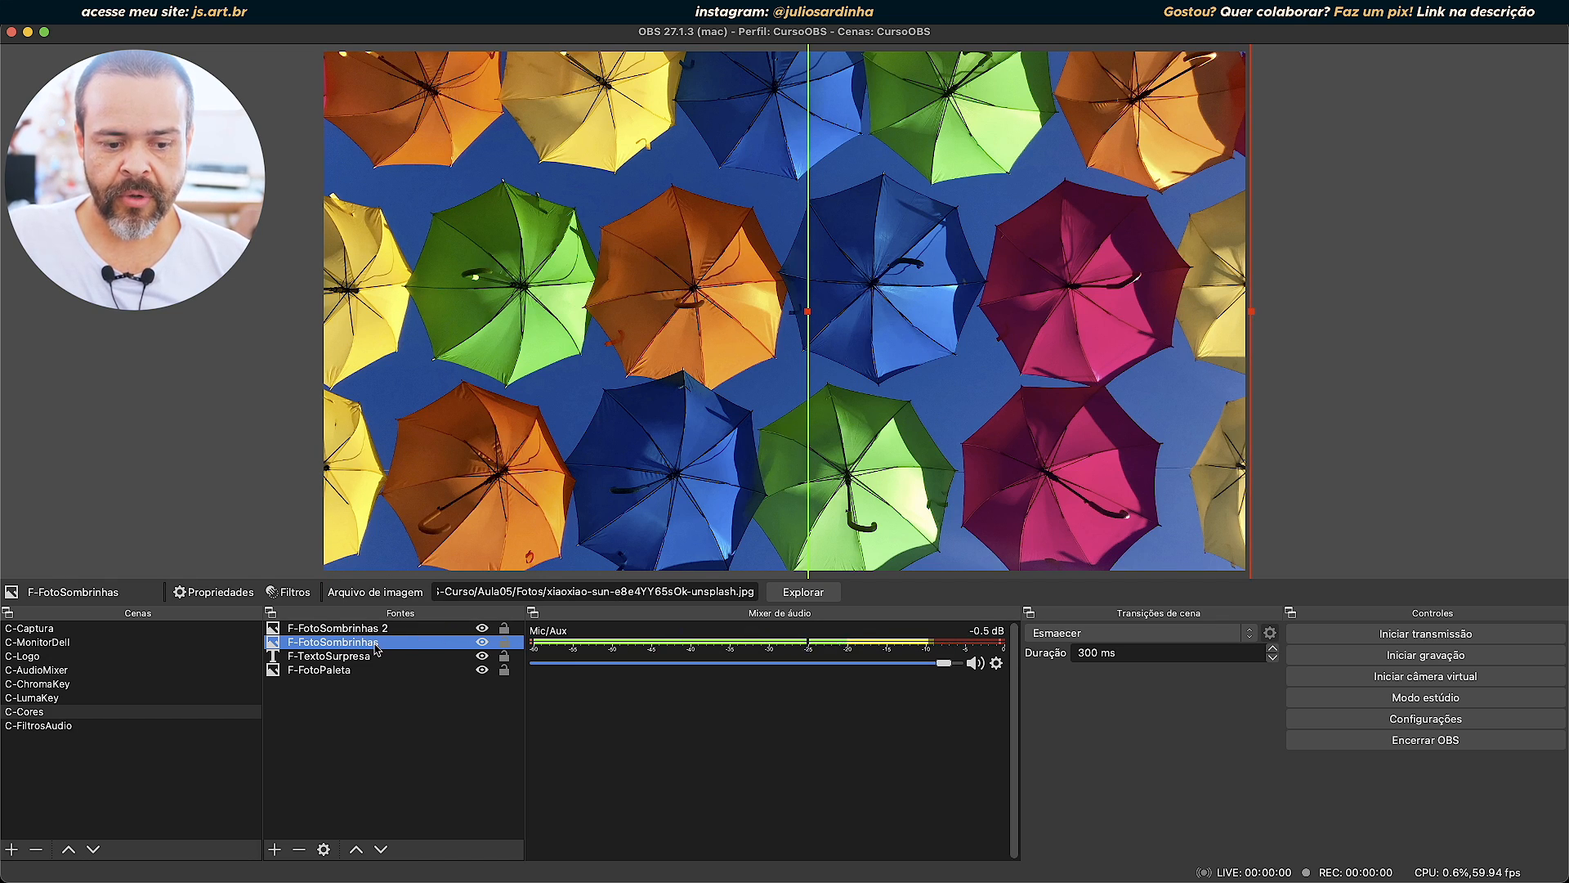
drag(376, 646, 380, 642)
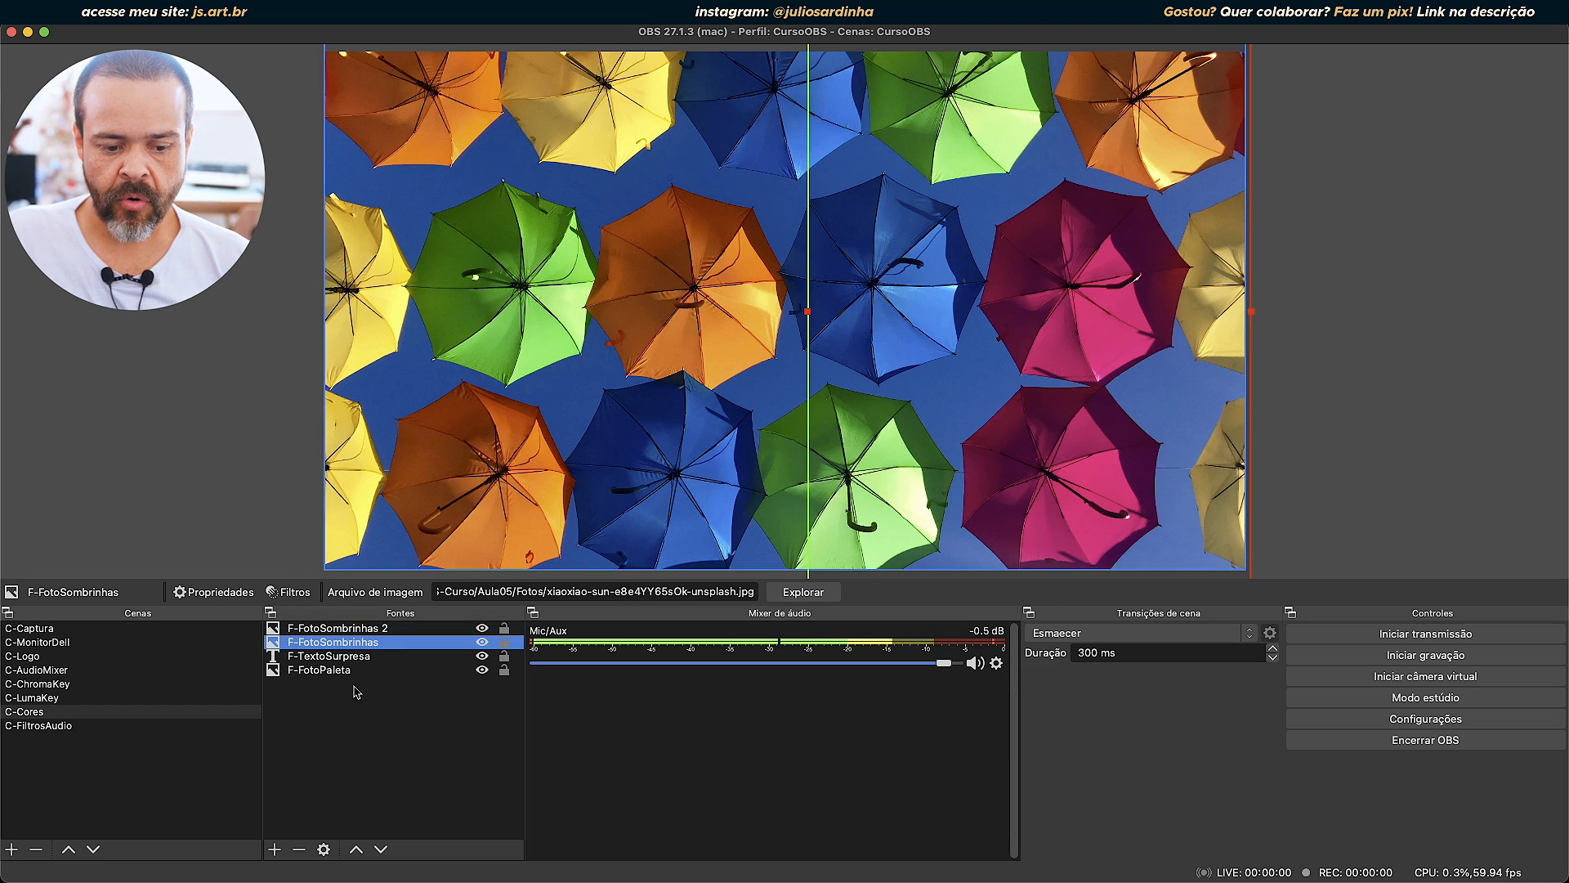
click(355, 850)
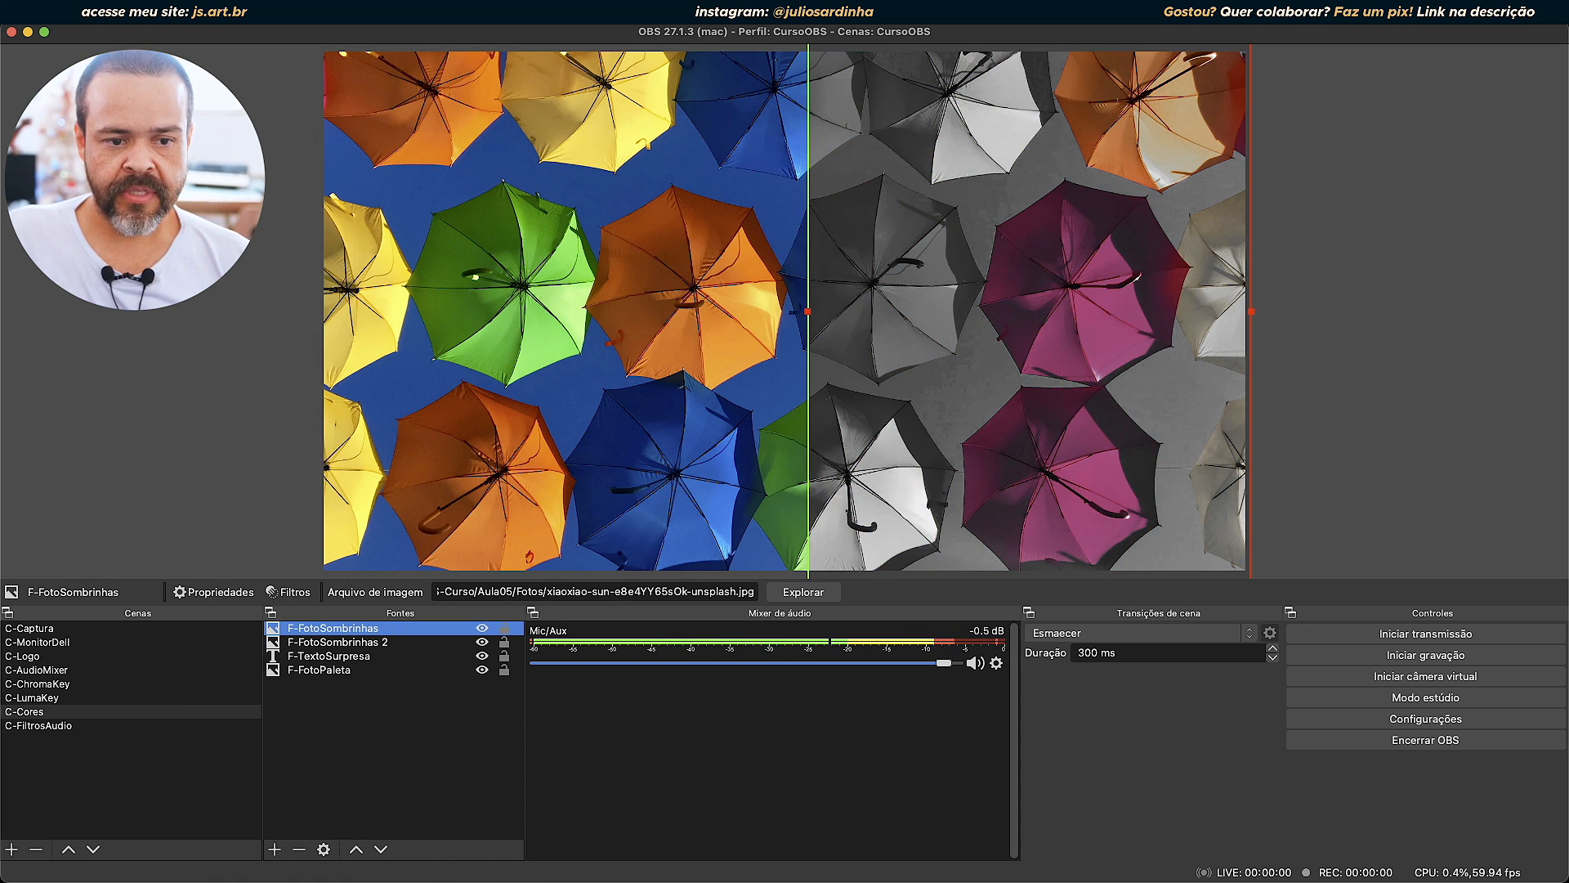
Reduce the left crop of F-FotoSombrinhas so its edge sits slightly left of the canvas centre, then select F-FotoSombrinhas 2.
drag(807, 311, 727, 332)
click(344, 627)
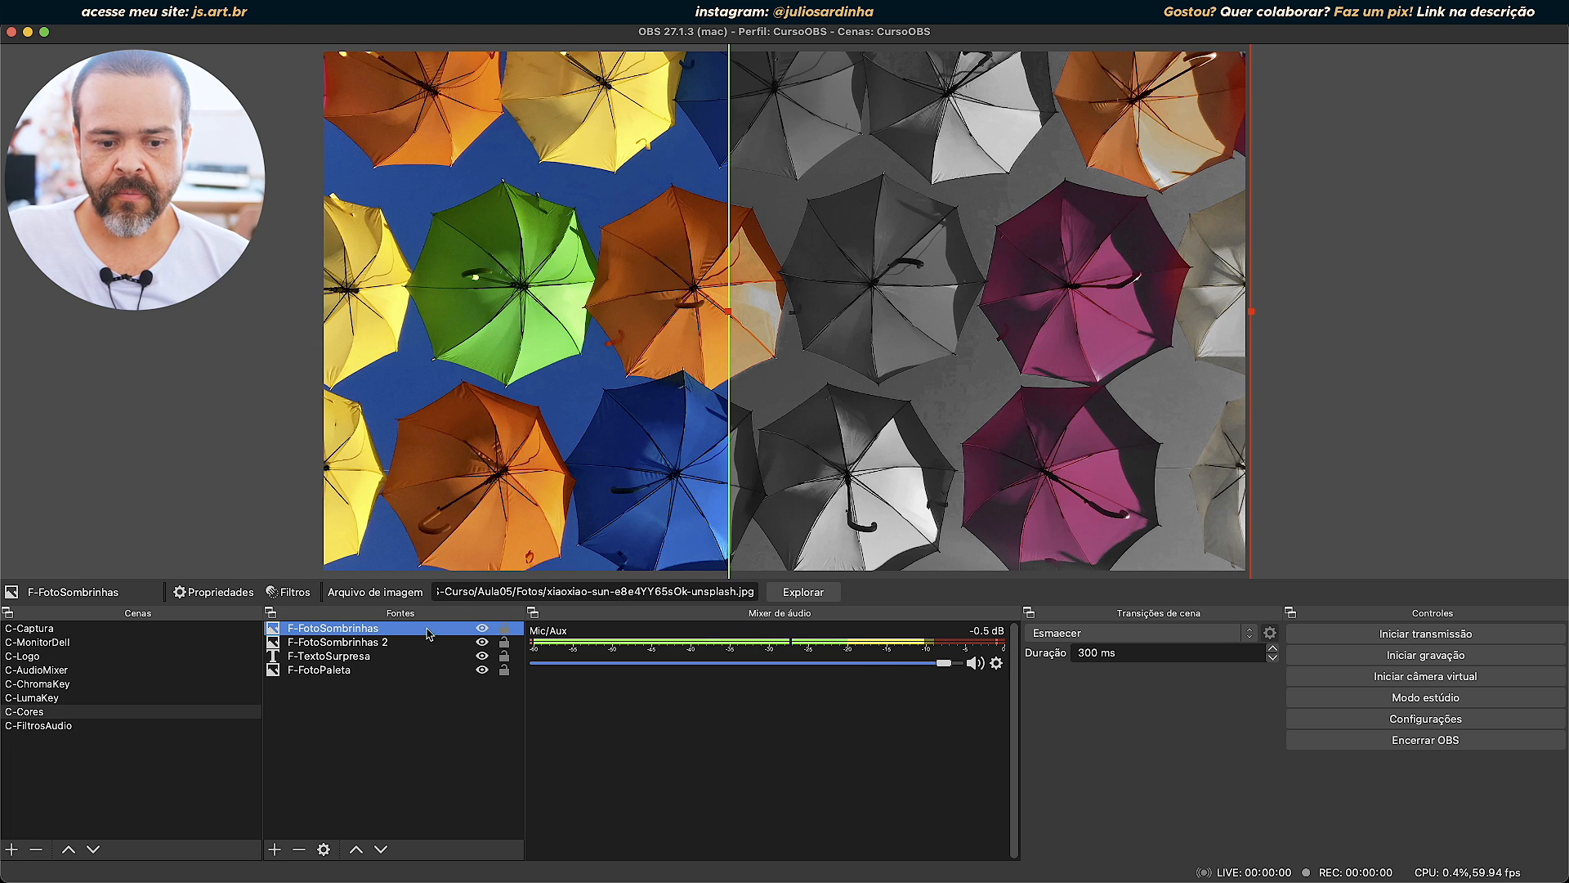
click(369, 643)
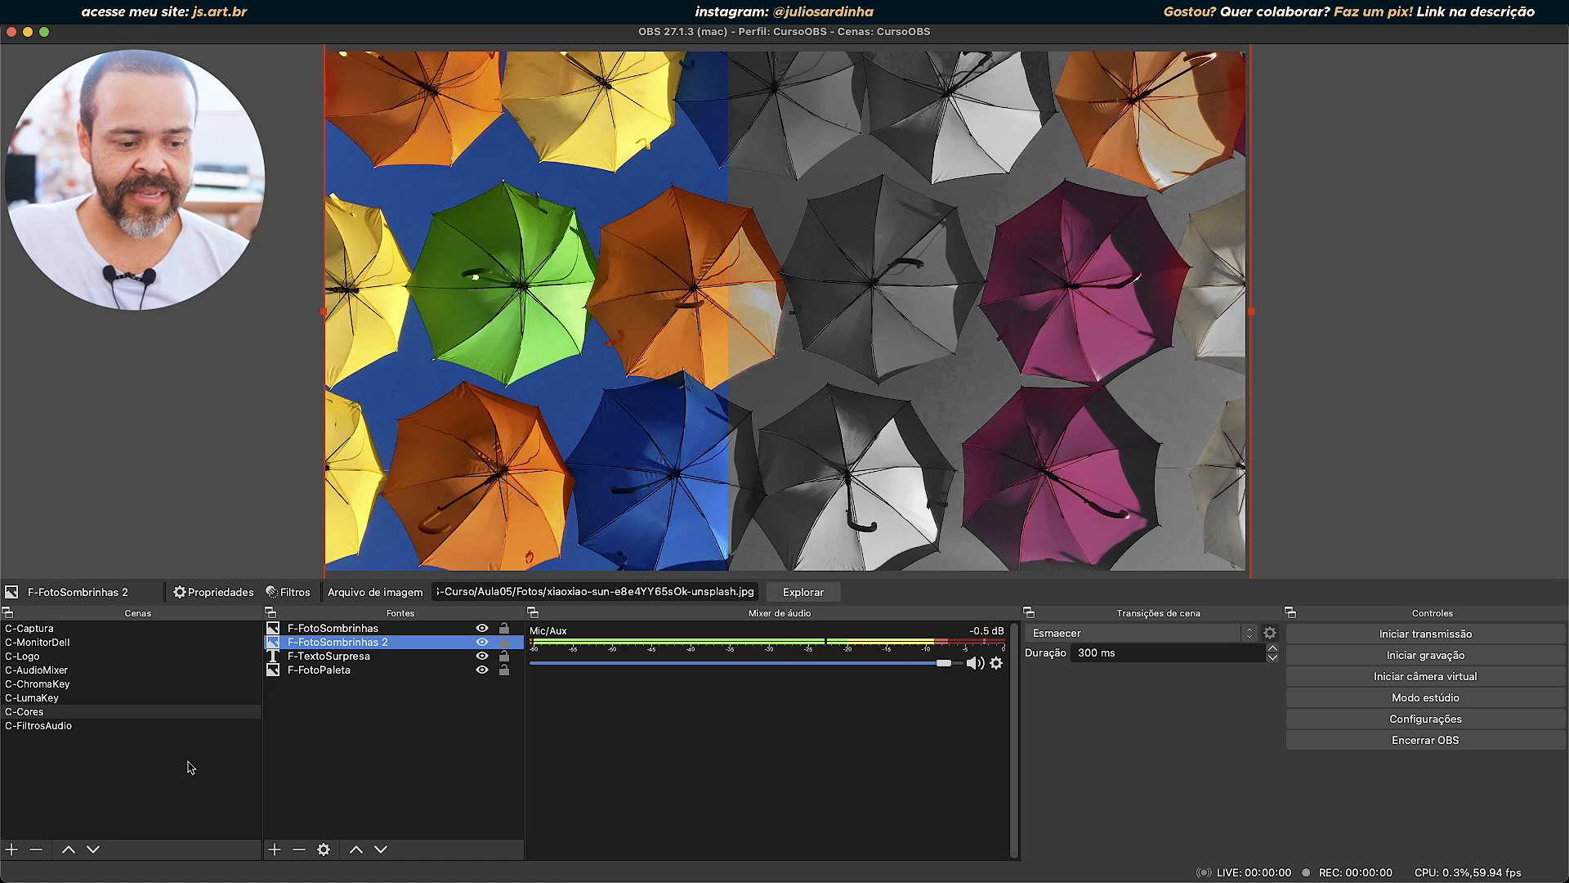
Add an Aplicar LUT effect filter with its default name to the C-Cores scene.
right_click(29, 713)
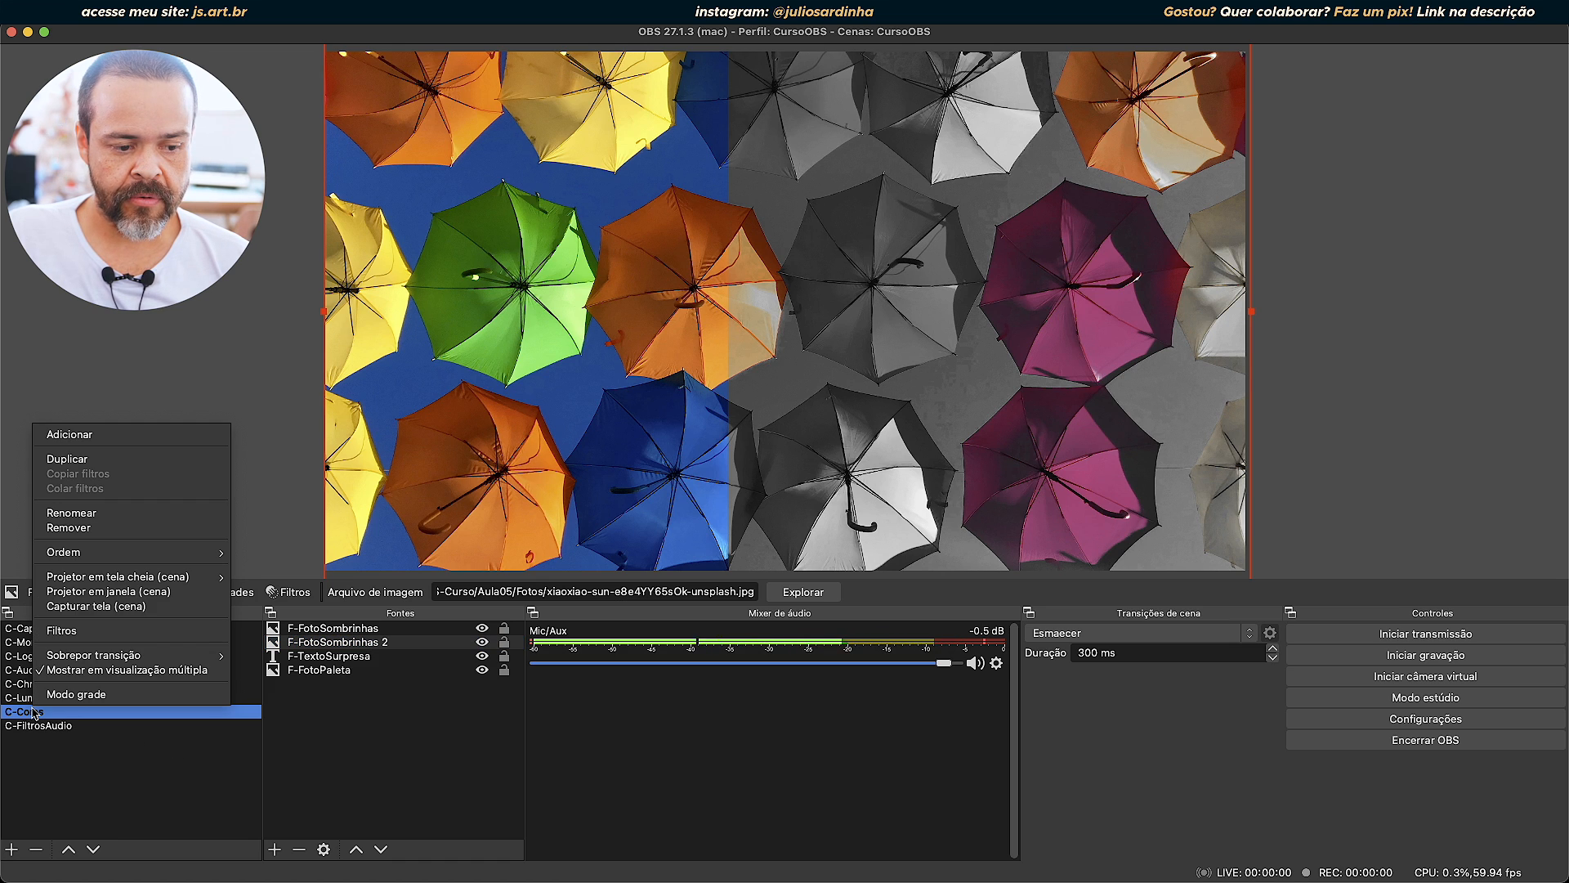
click(66, 630)
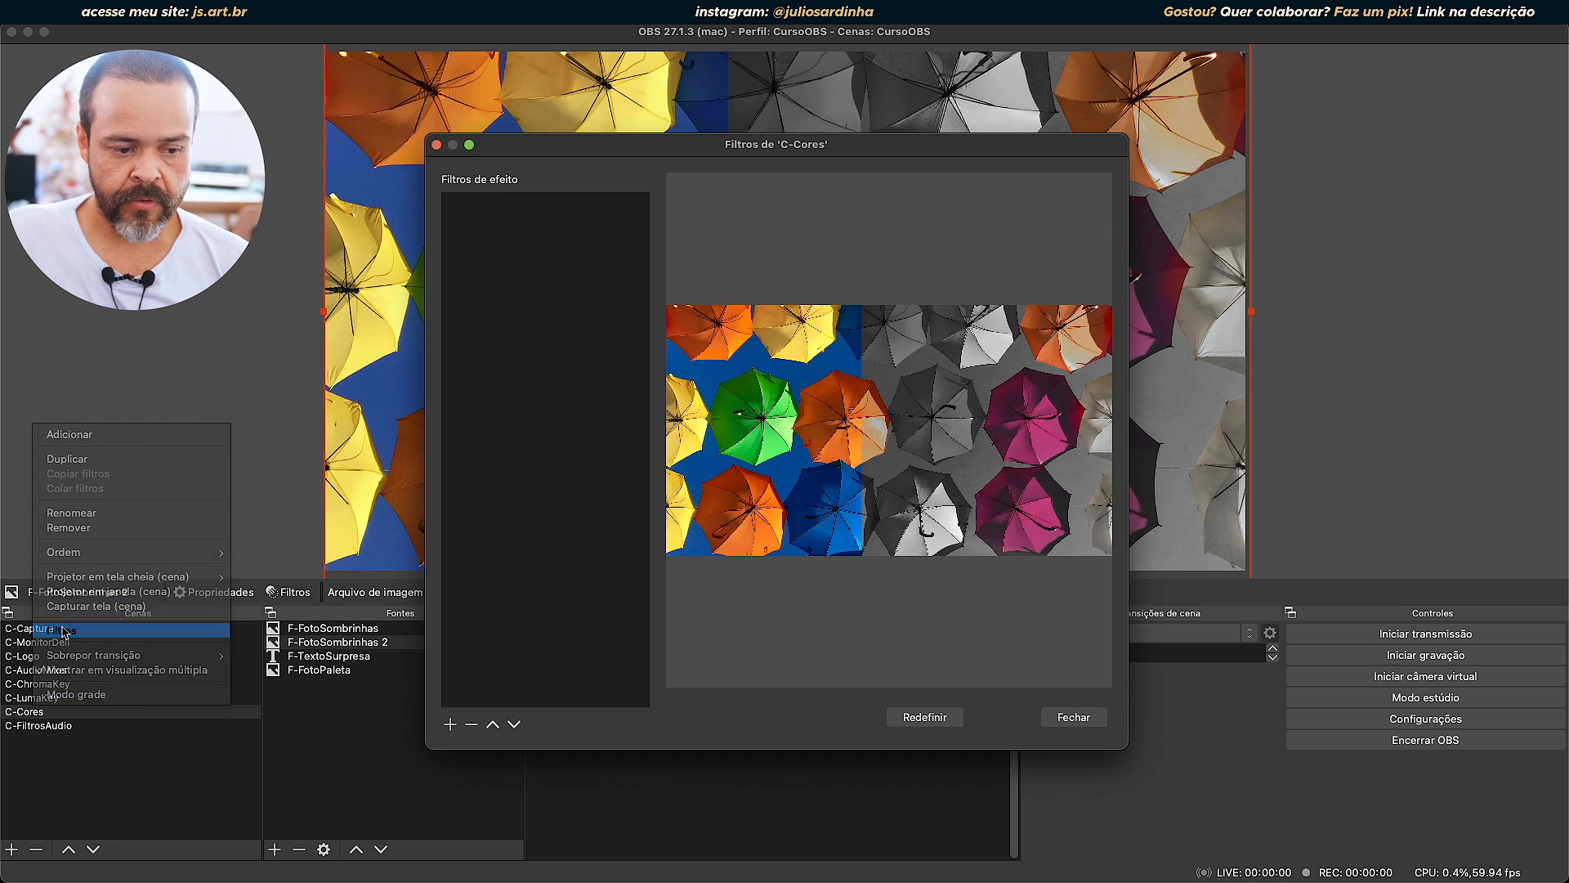
click(450, 724)
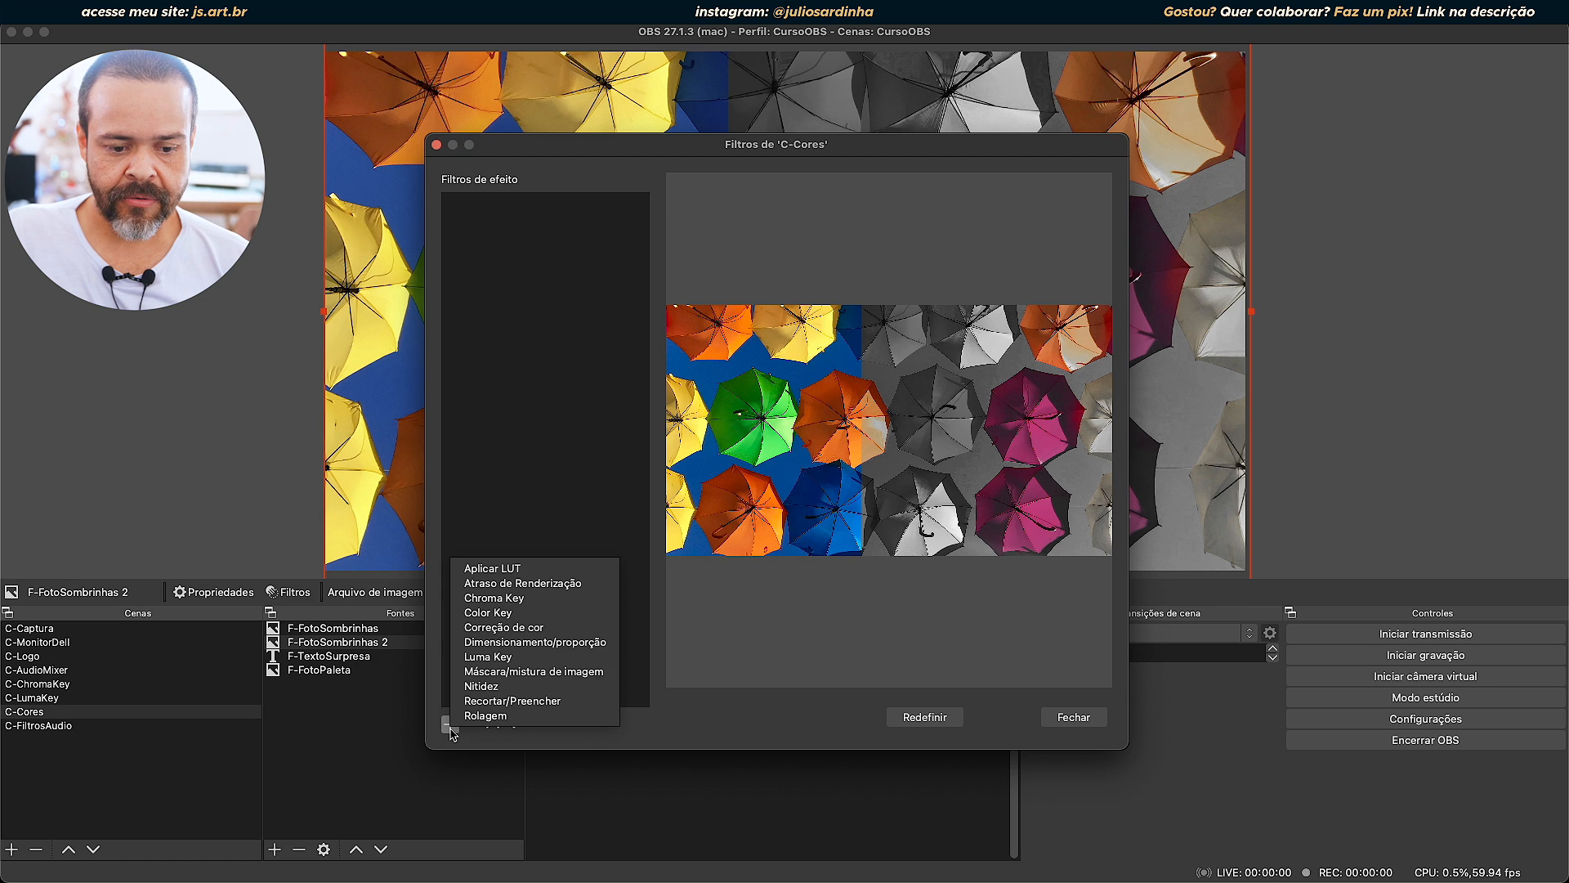
click(488, 568)
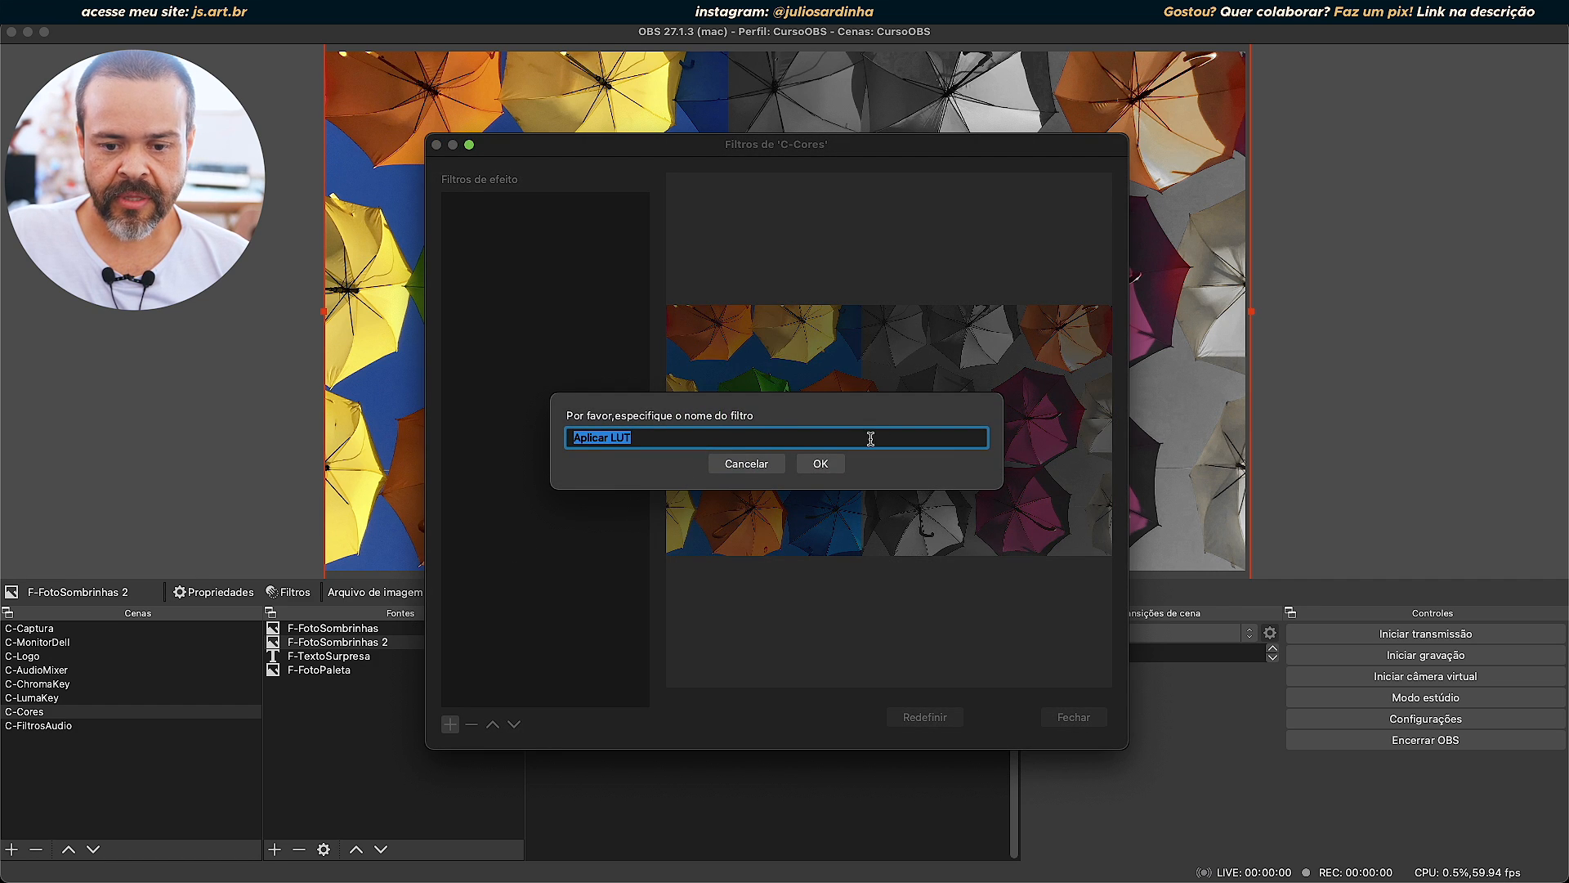
click(822, 465)
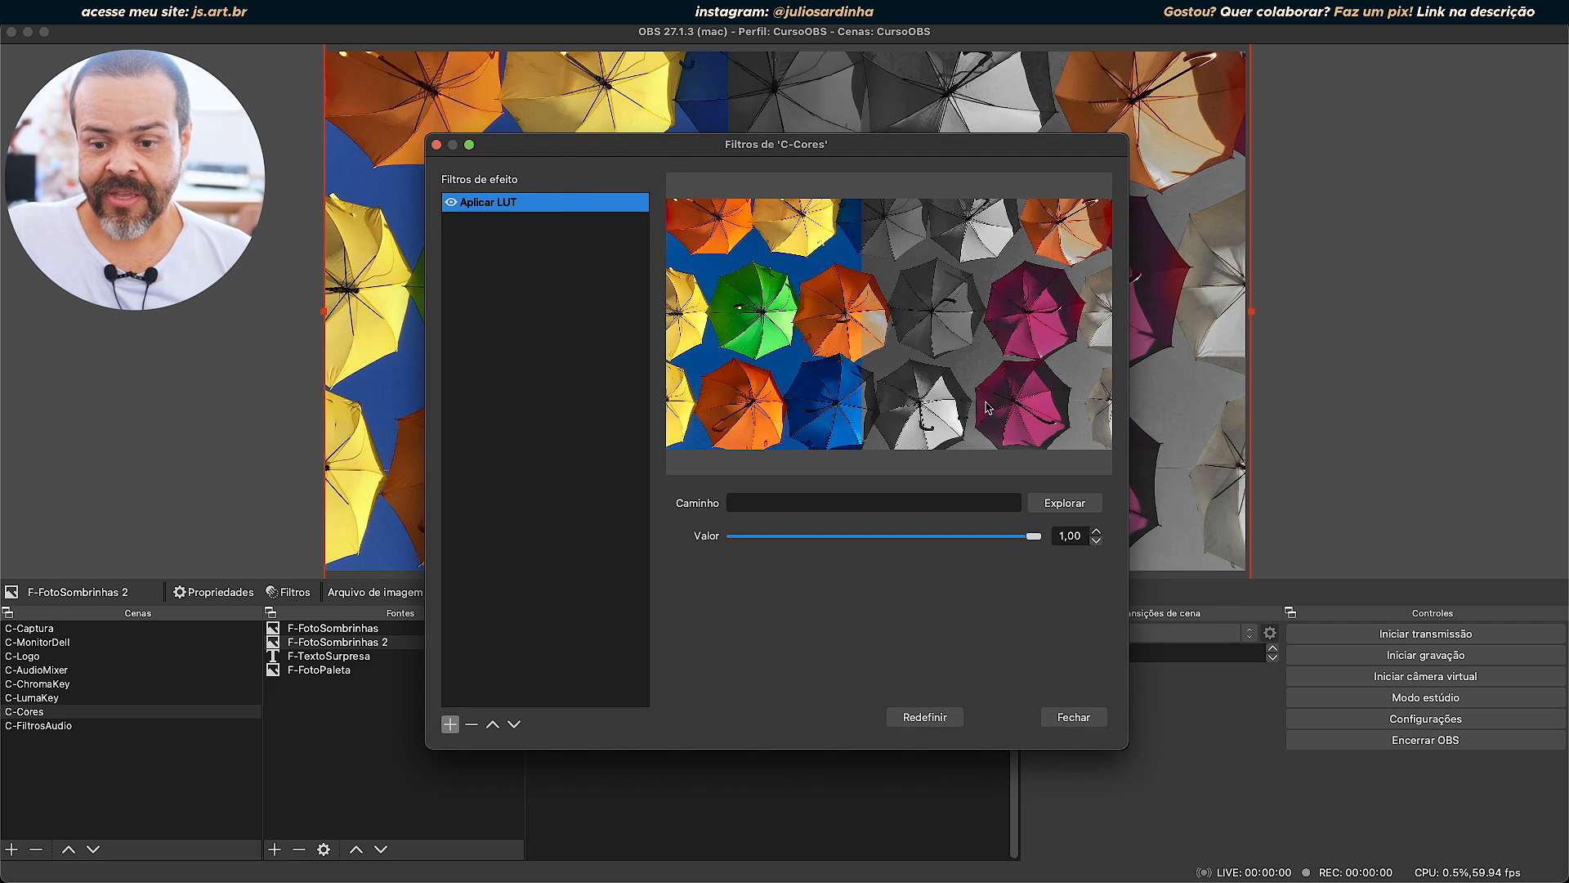
Load black_and_white.png as the LUT of the C-Cores scene filter and close the filters window.
click(1064, 502)
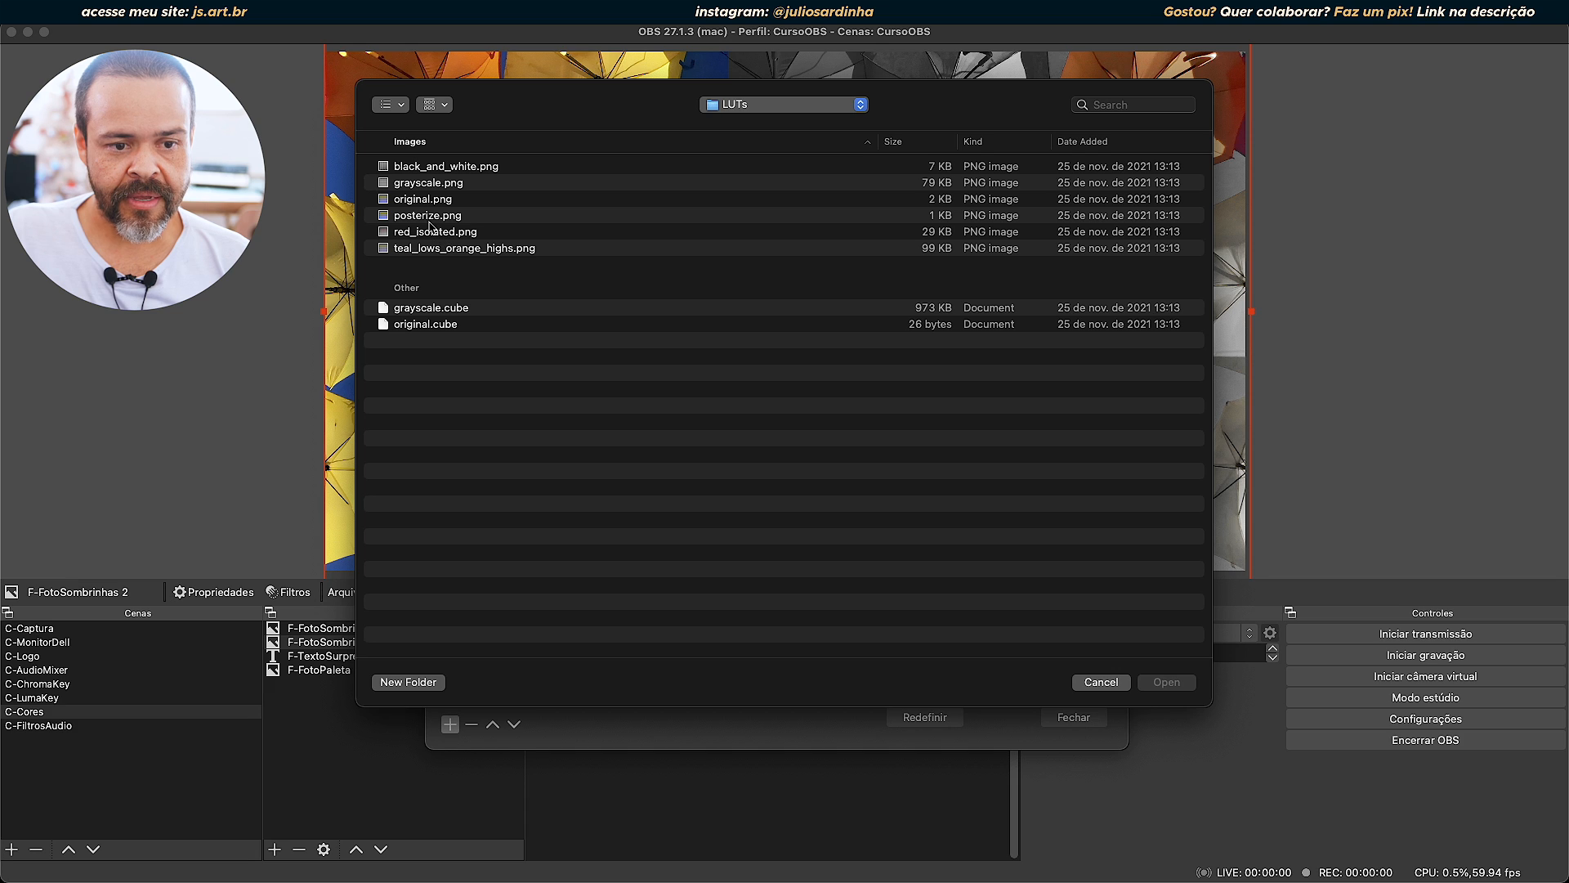
click(437, 167)
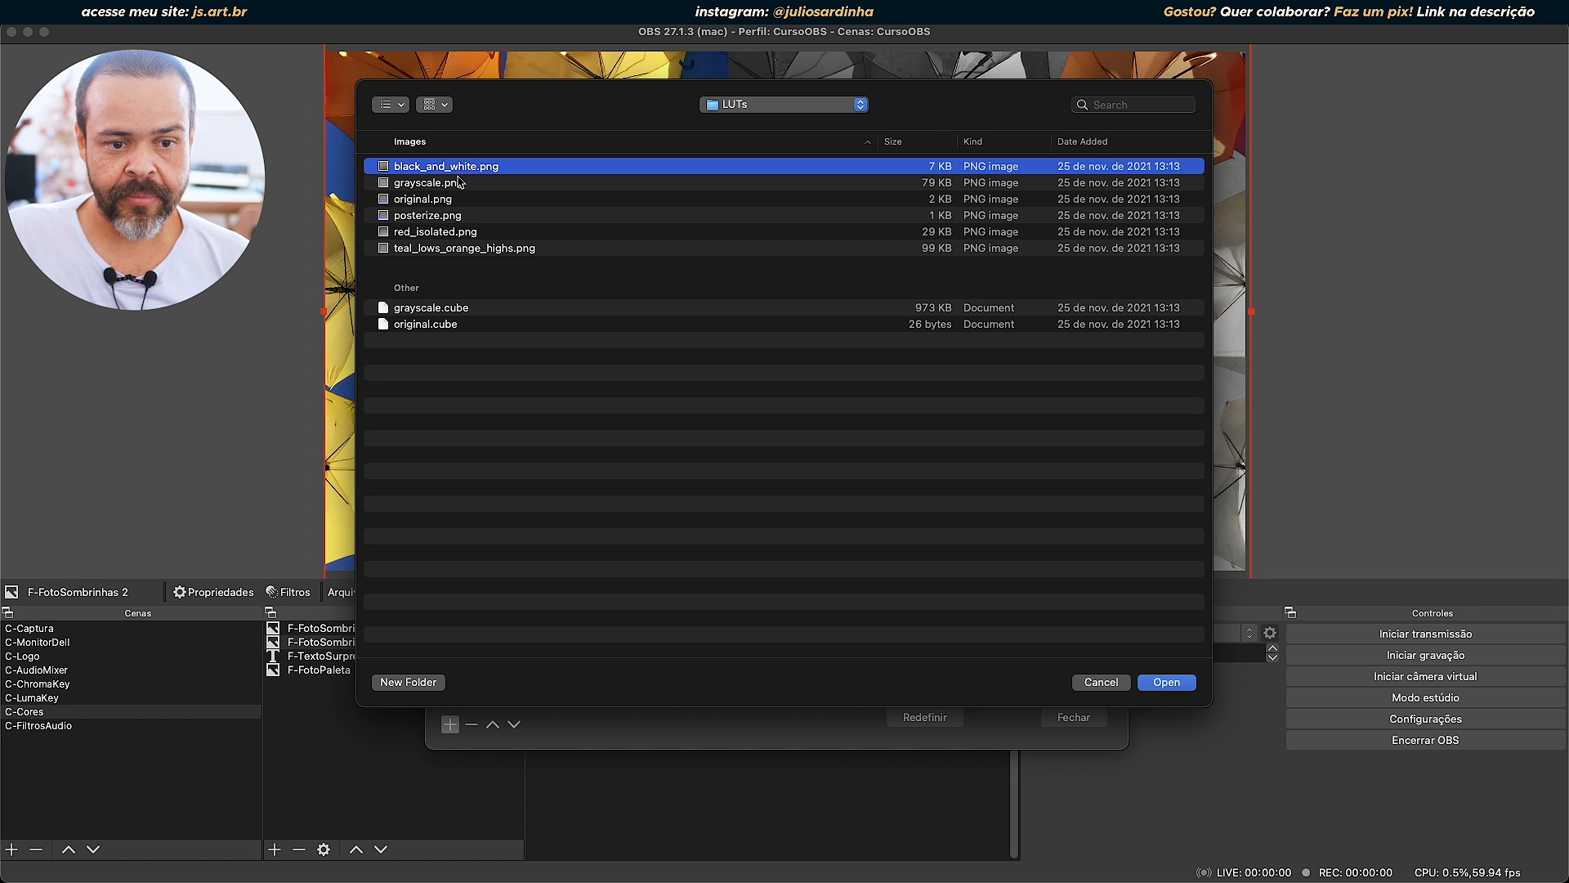
click(1167, 683)
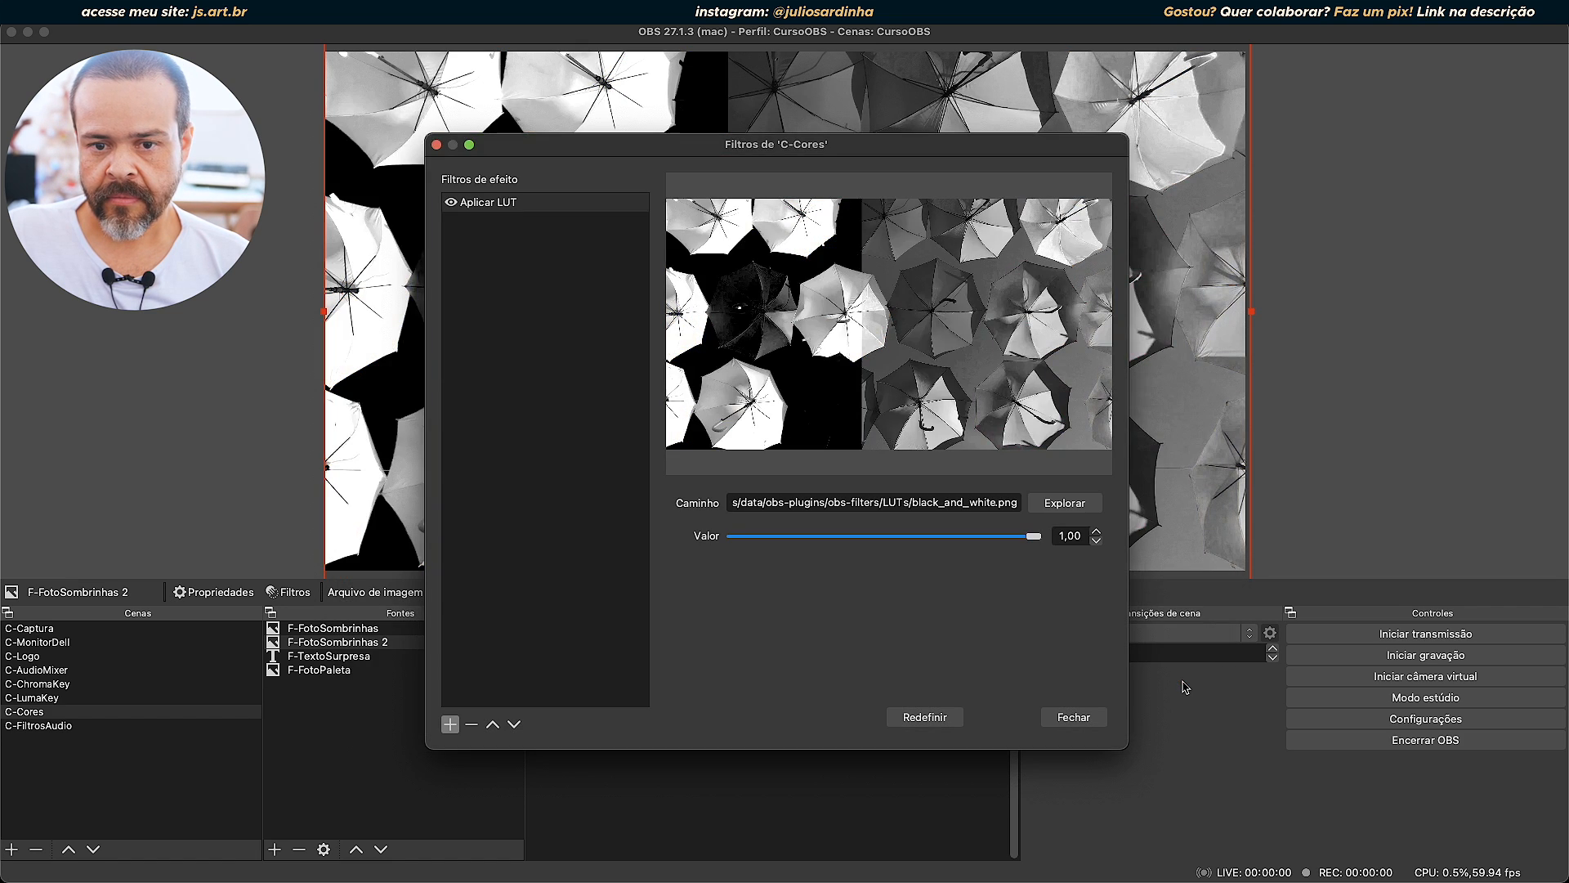
click(1095, 719)
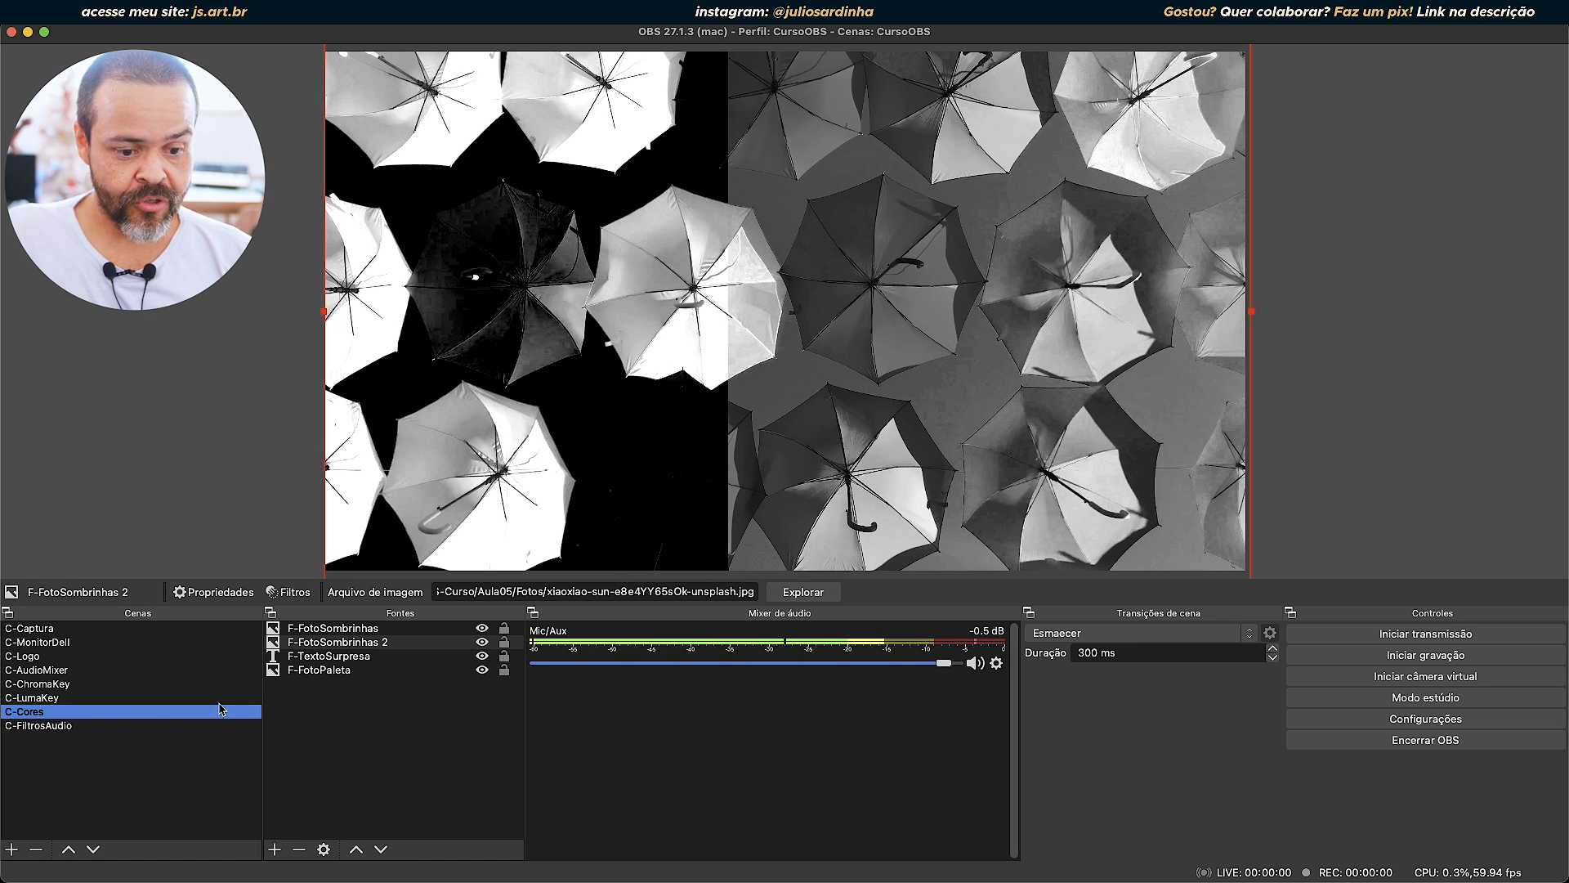
Disable the Aplicar LUT filter on the C-Cores scene, close its filters and select the F-FotoSombrinhas source.
right_click(25, 715)
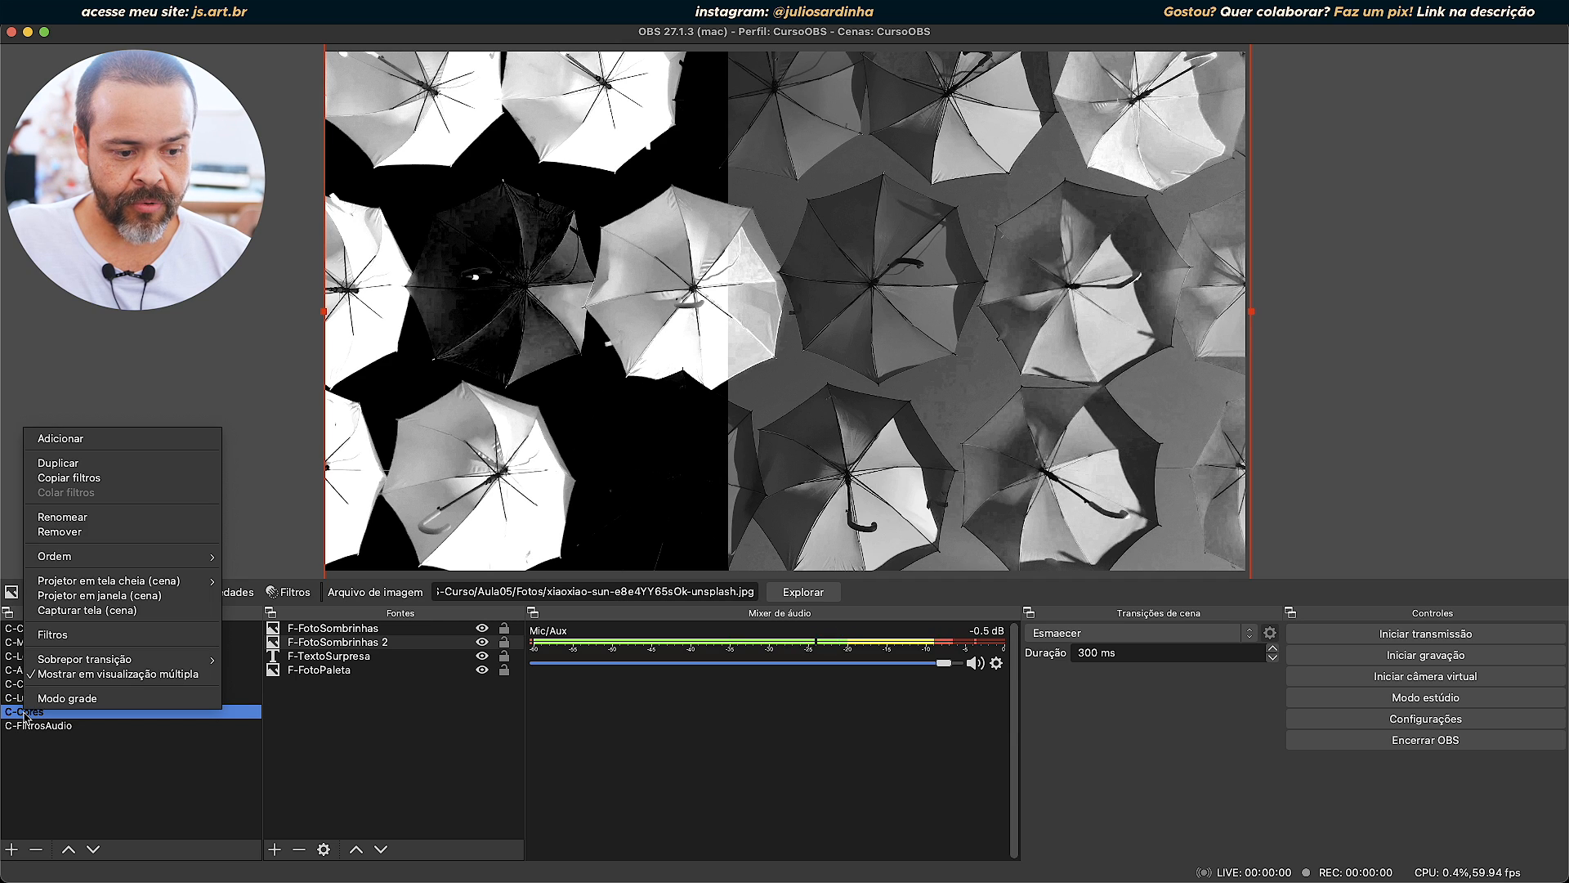
click(79, 637)
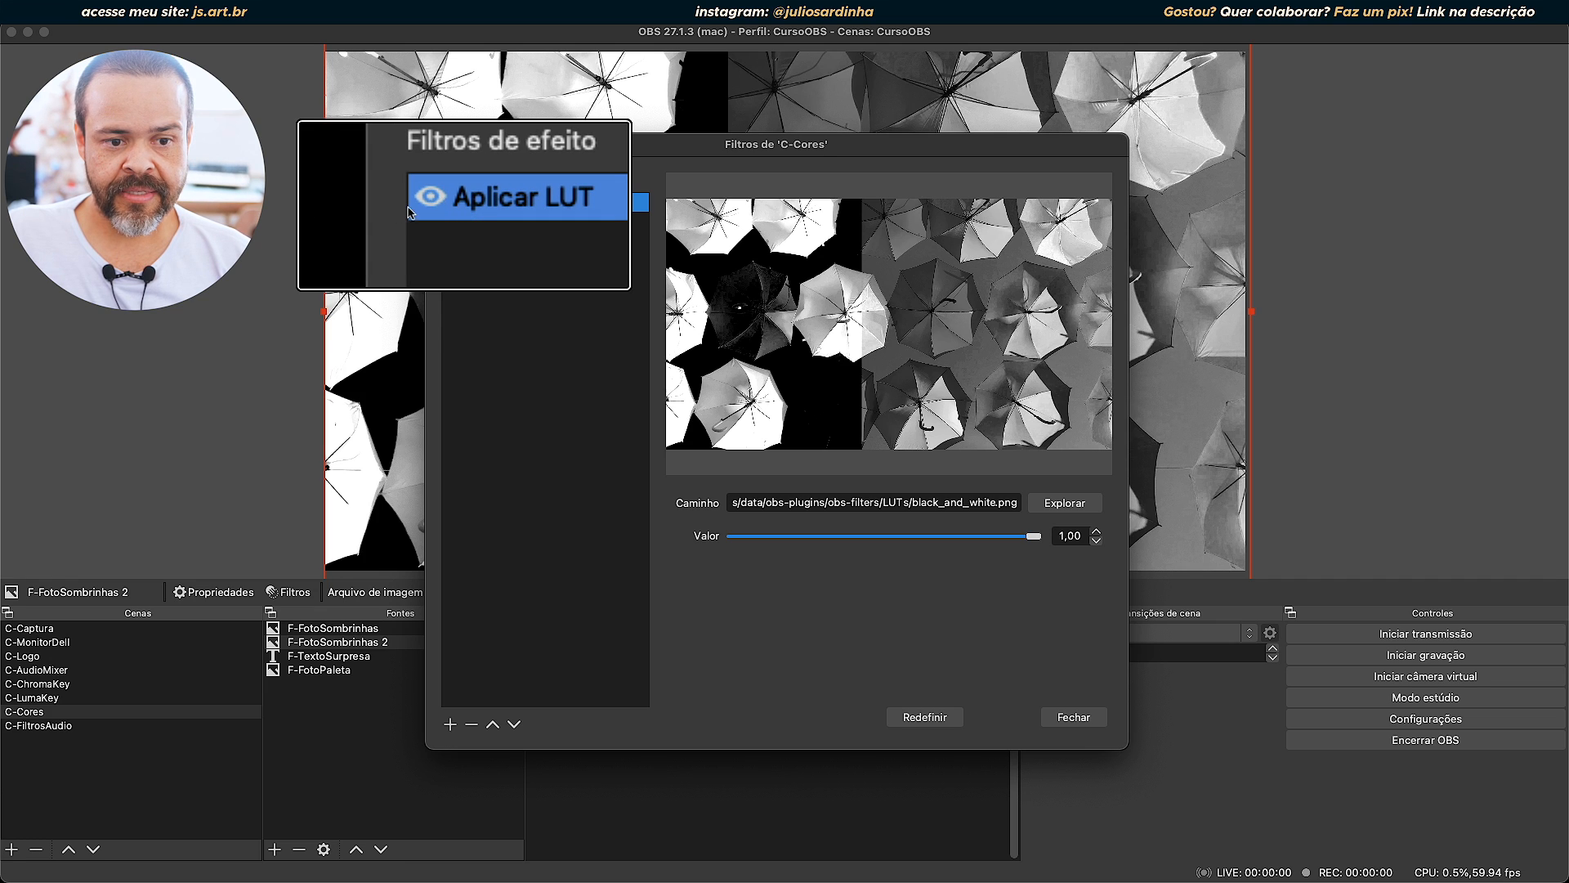
click(434, 203)
click(434, 203)
click(434, 202)
click(434, 203)
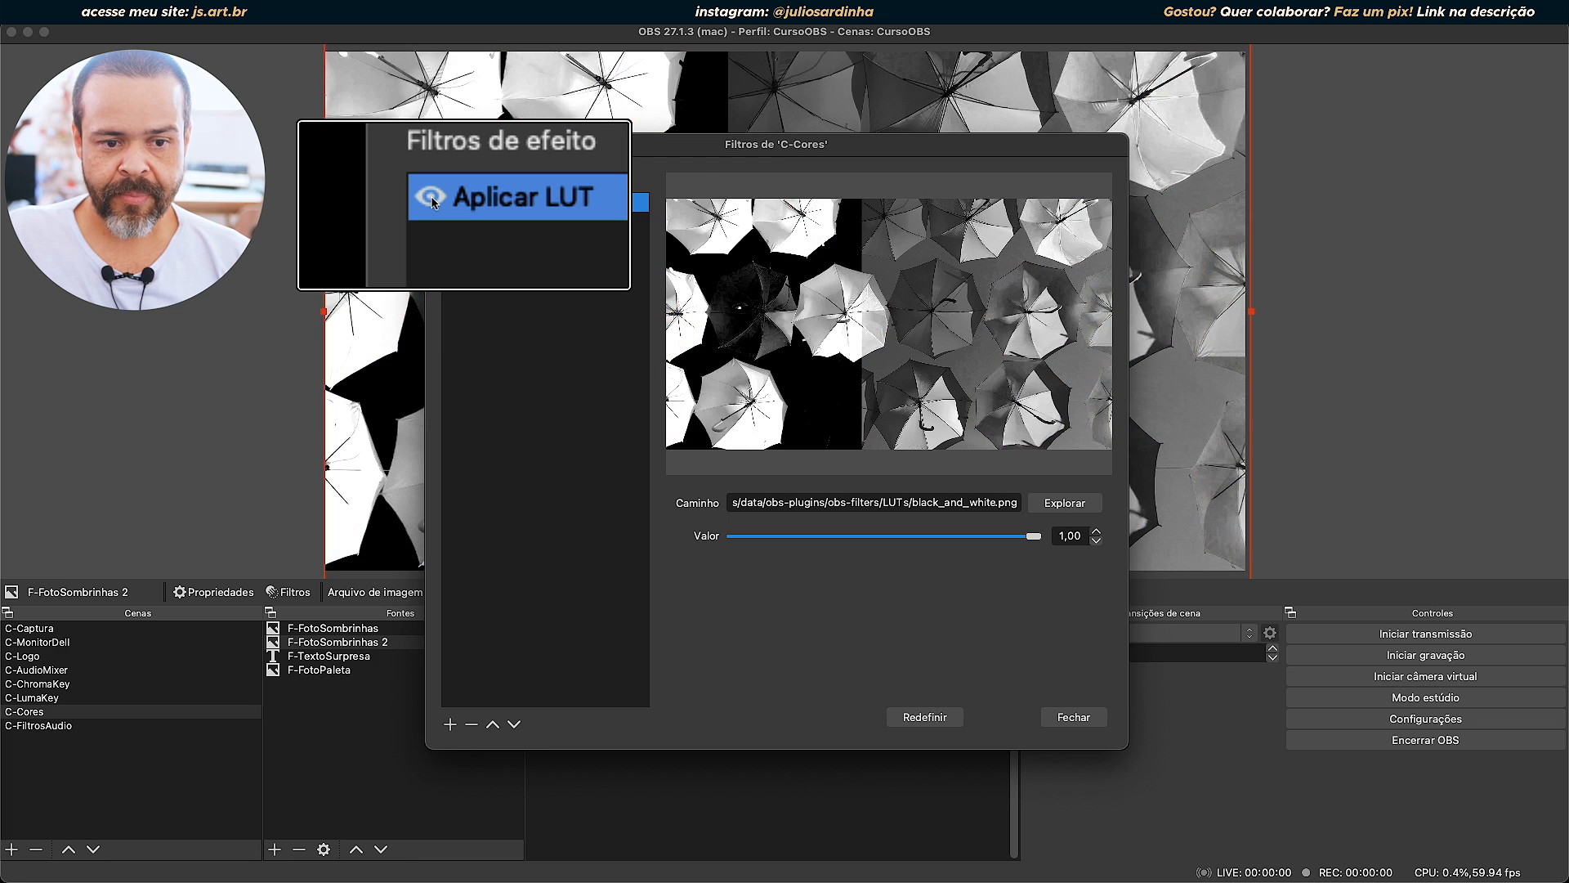
click(434, 202)
click(434, 202)
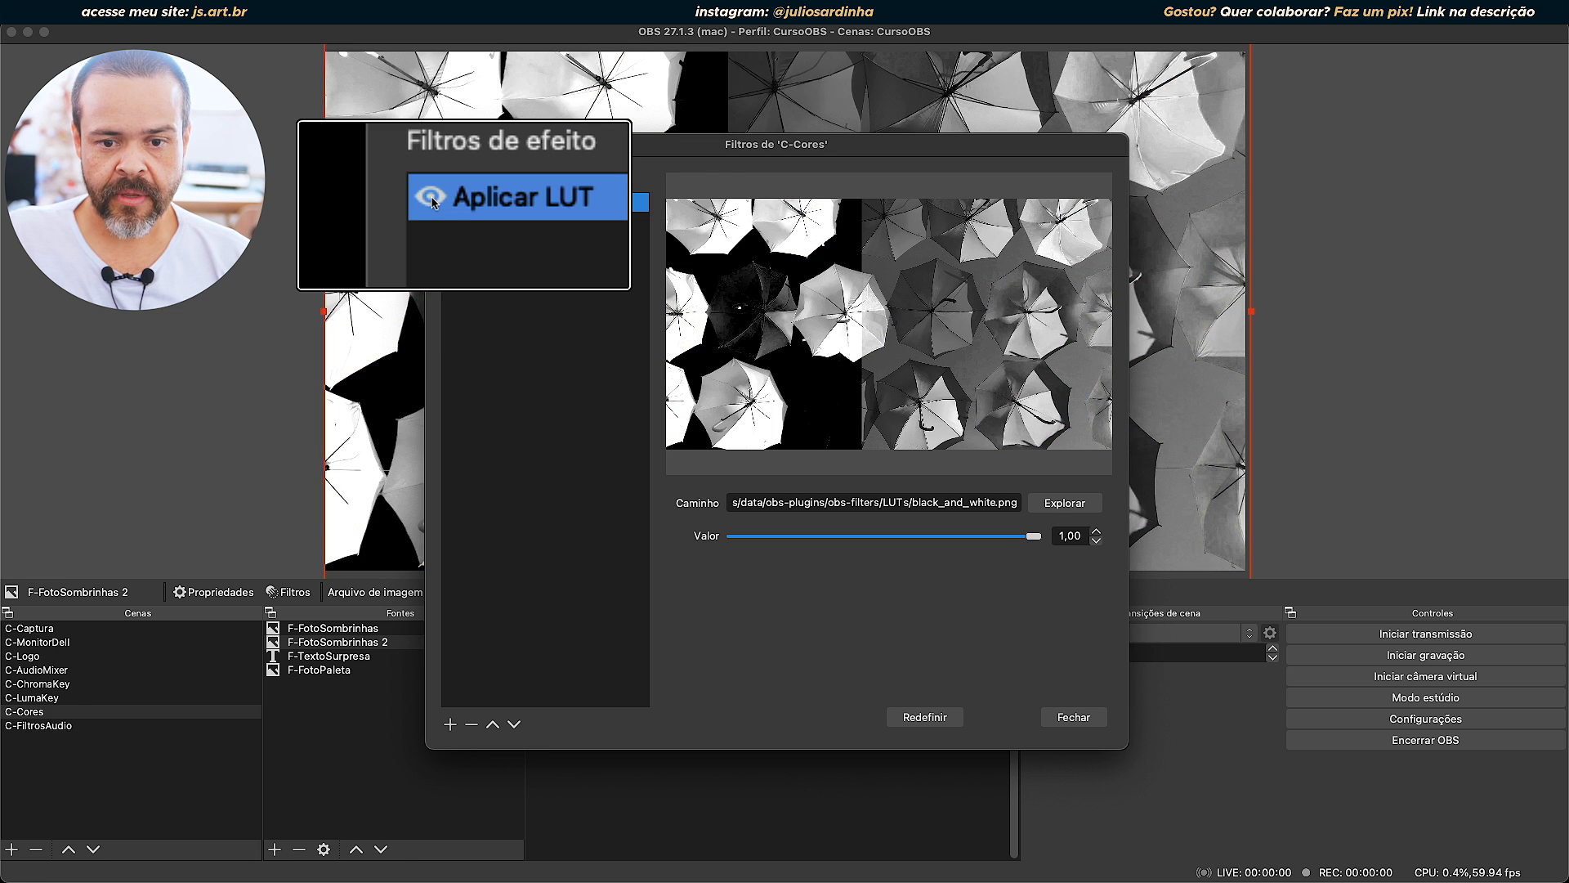
click(452, 203)
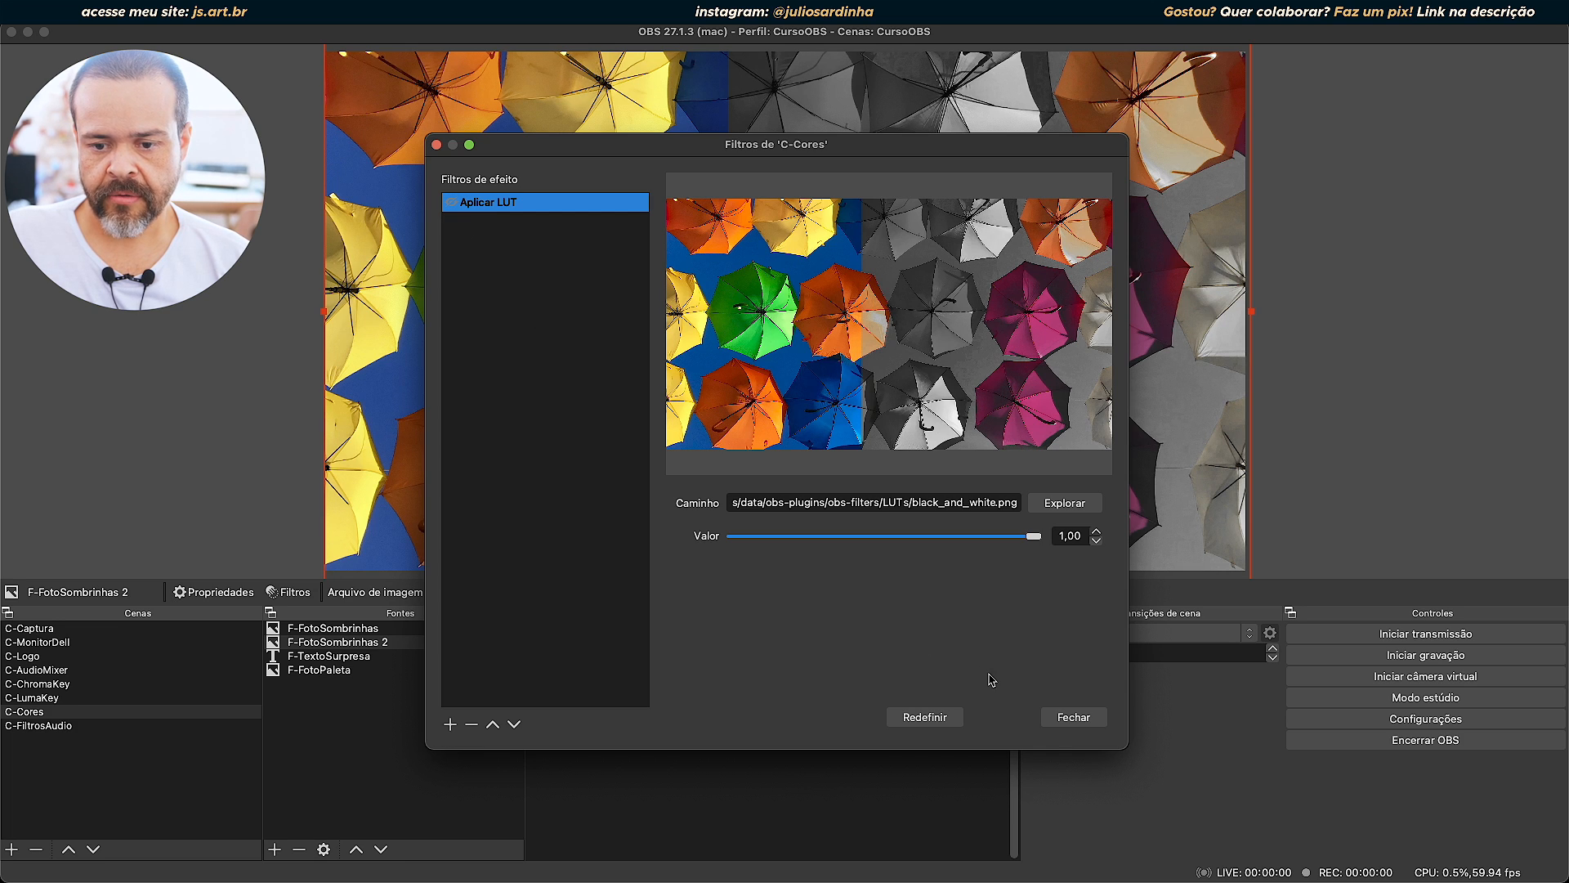
click(1043, 716)
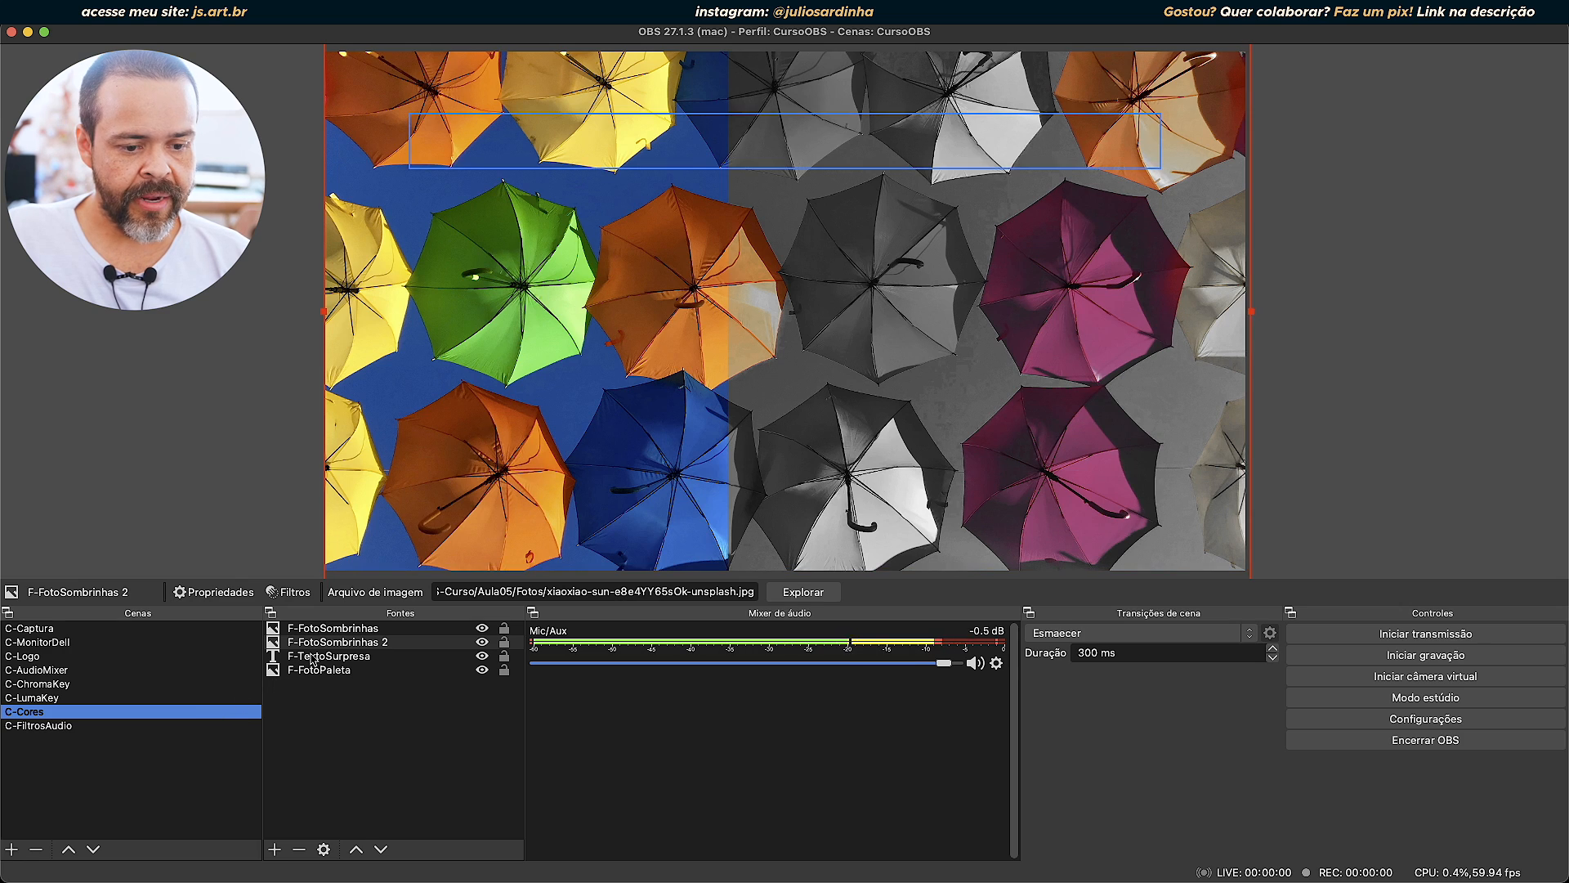
click(527, 240)
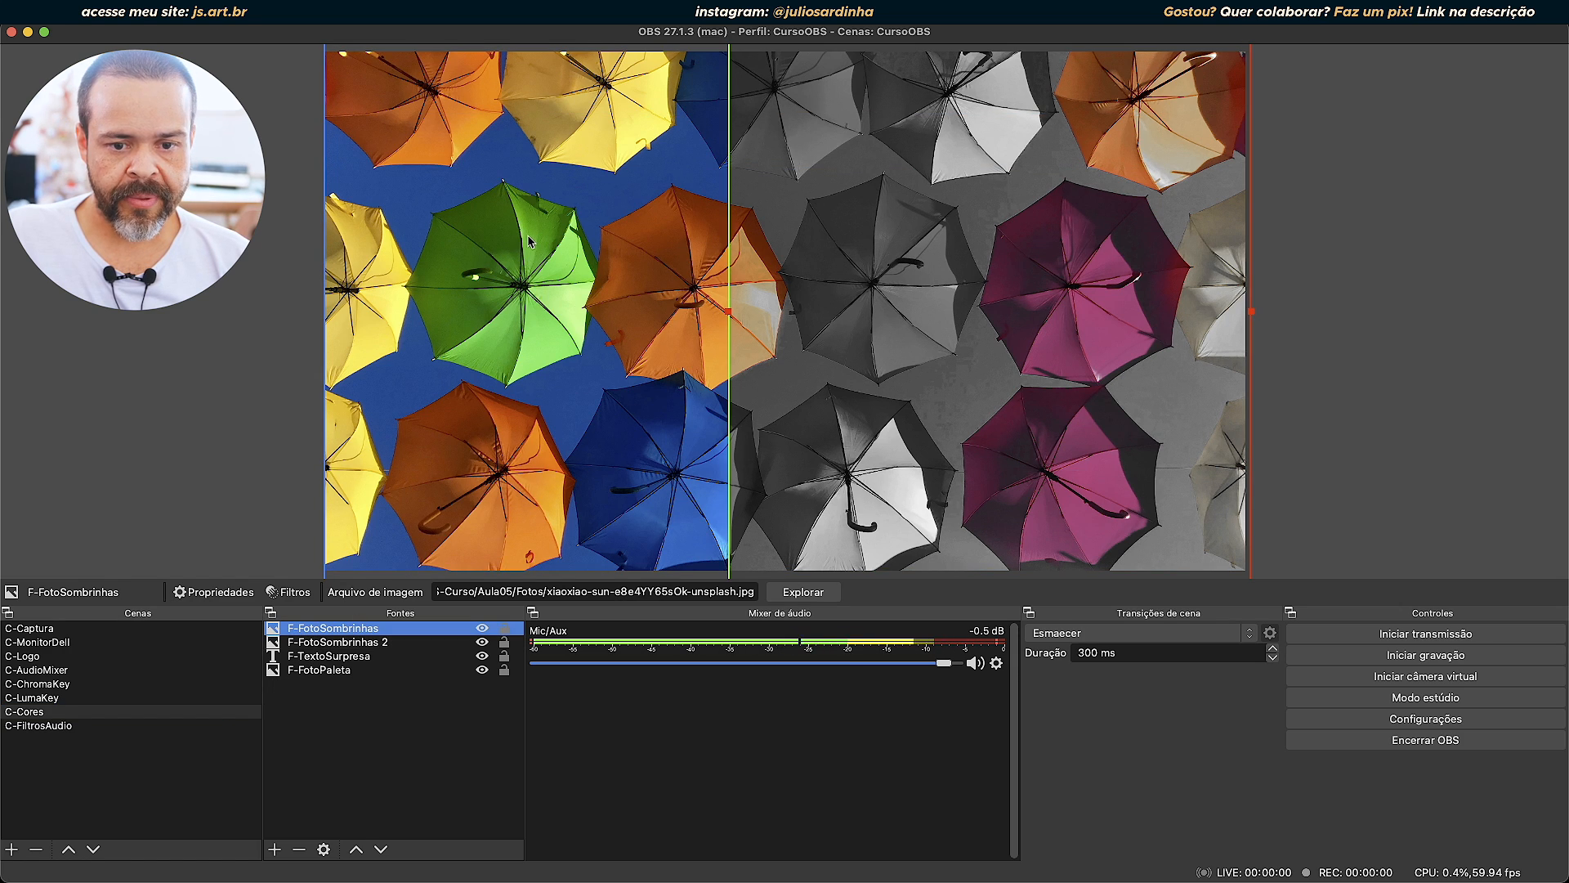
Add an Aplicar LUT effect filter with its default name to the F-FotoSombrinhas 2 source.
click(352, 642)
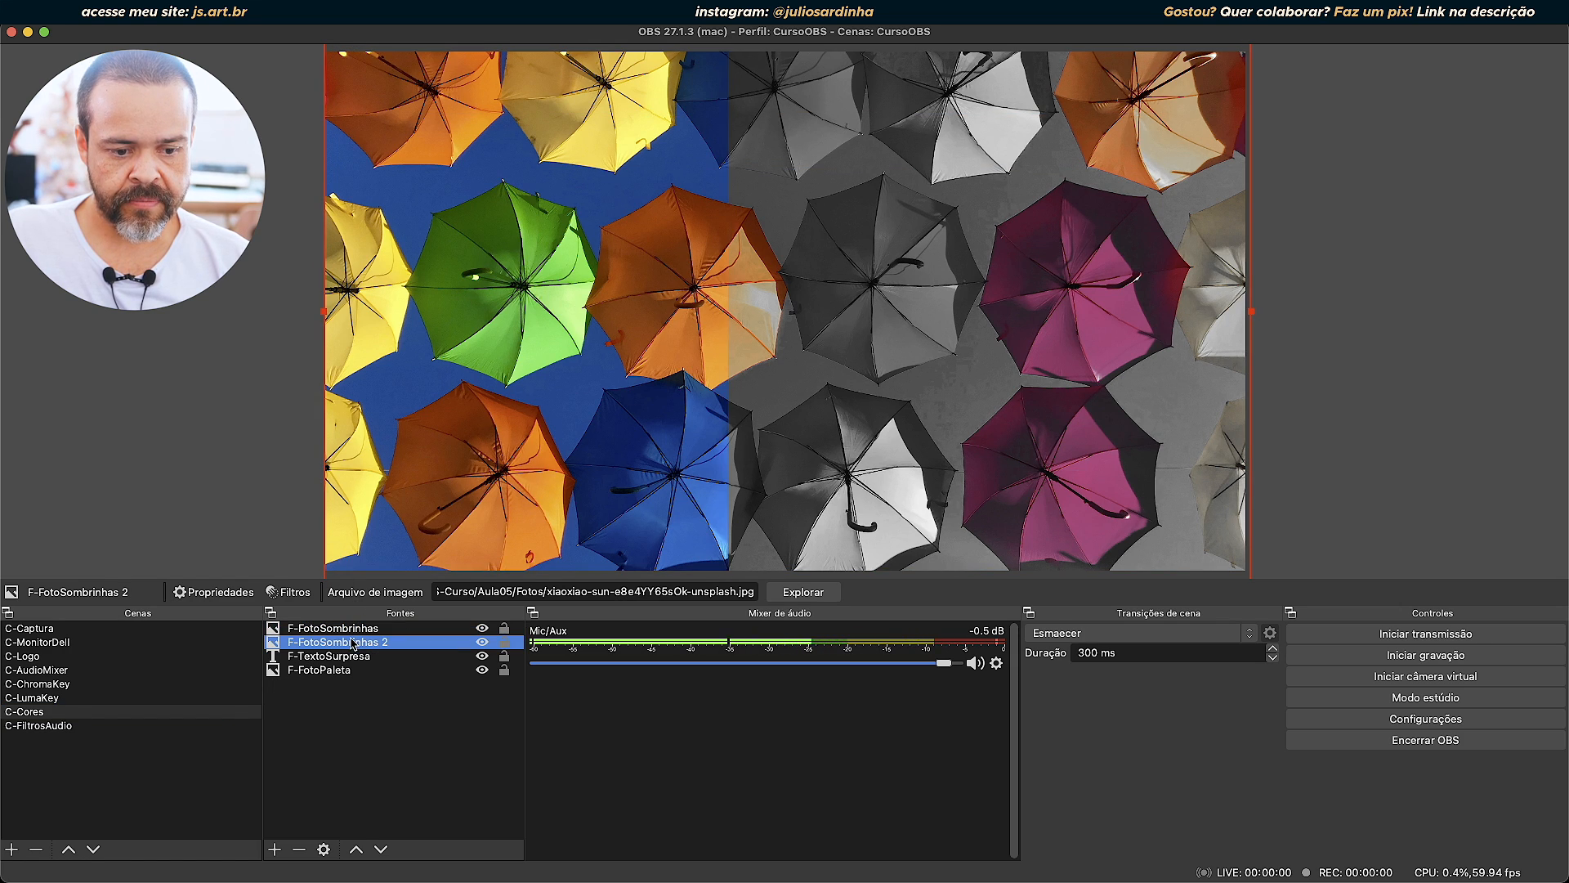
click(289, 592)
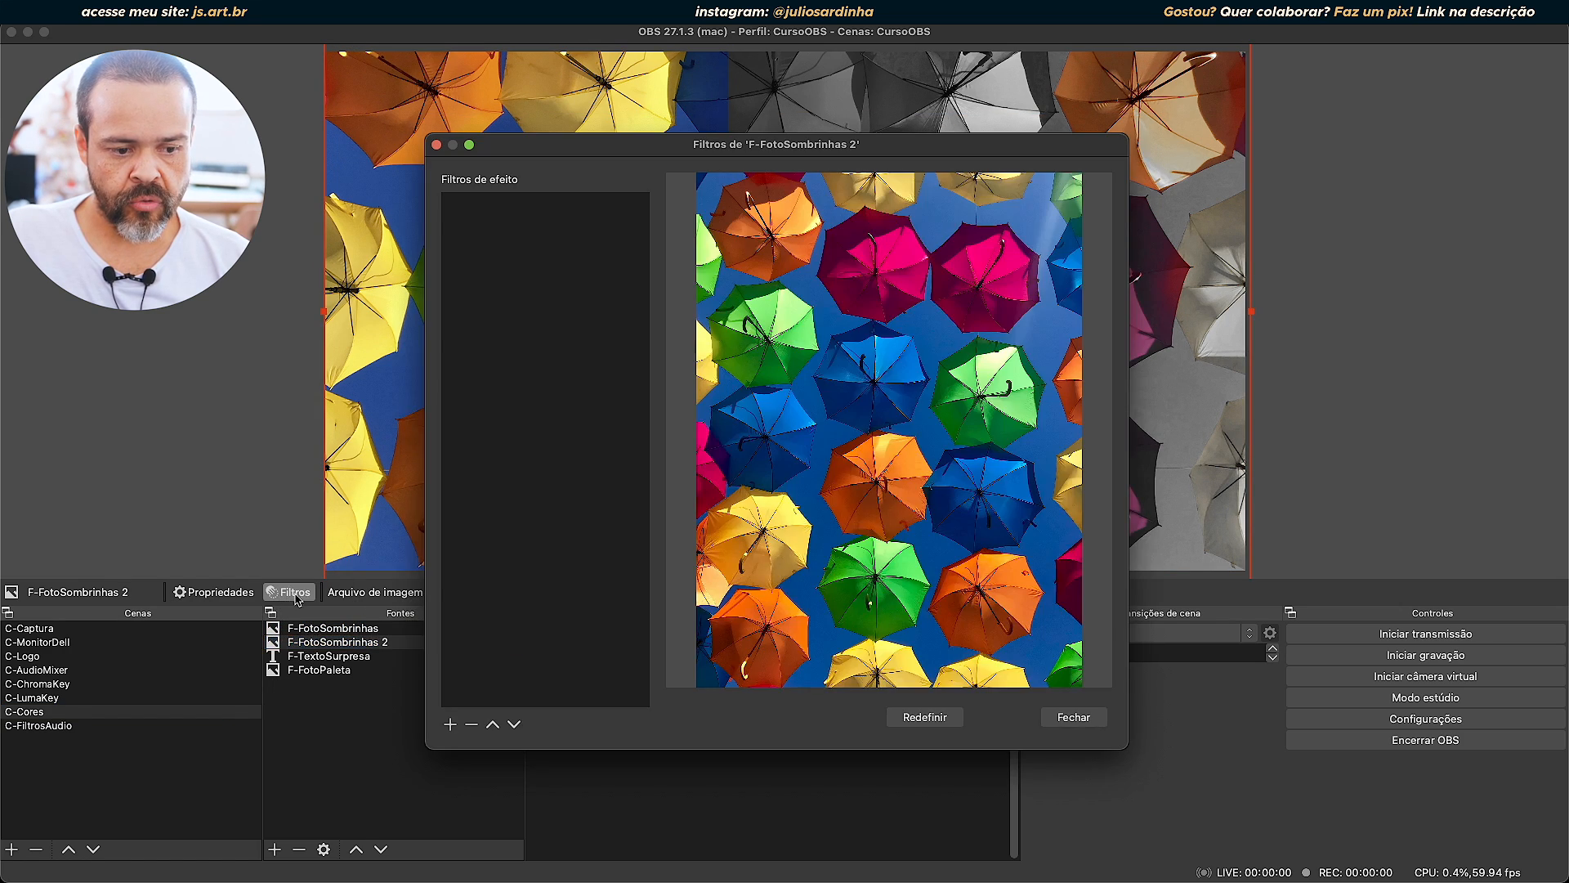
click(450, 724)
click(494, 568)
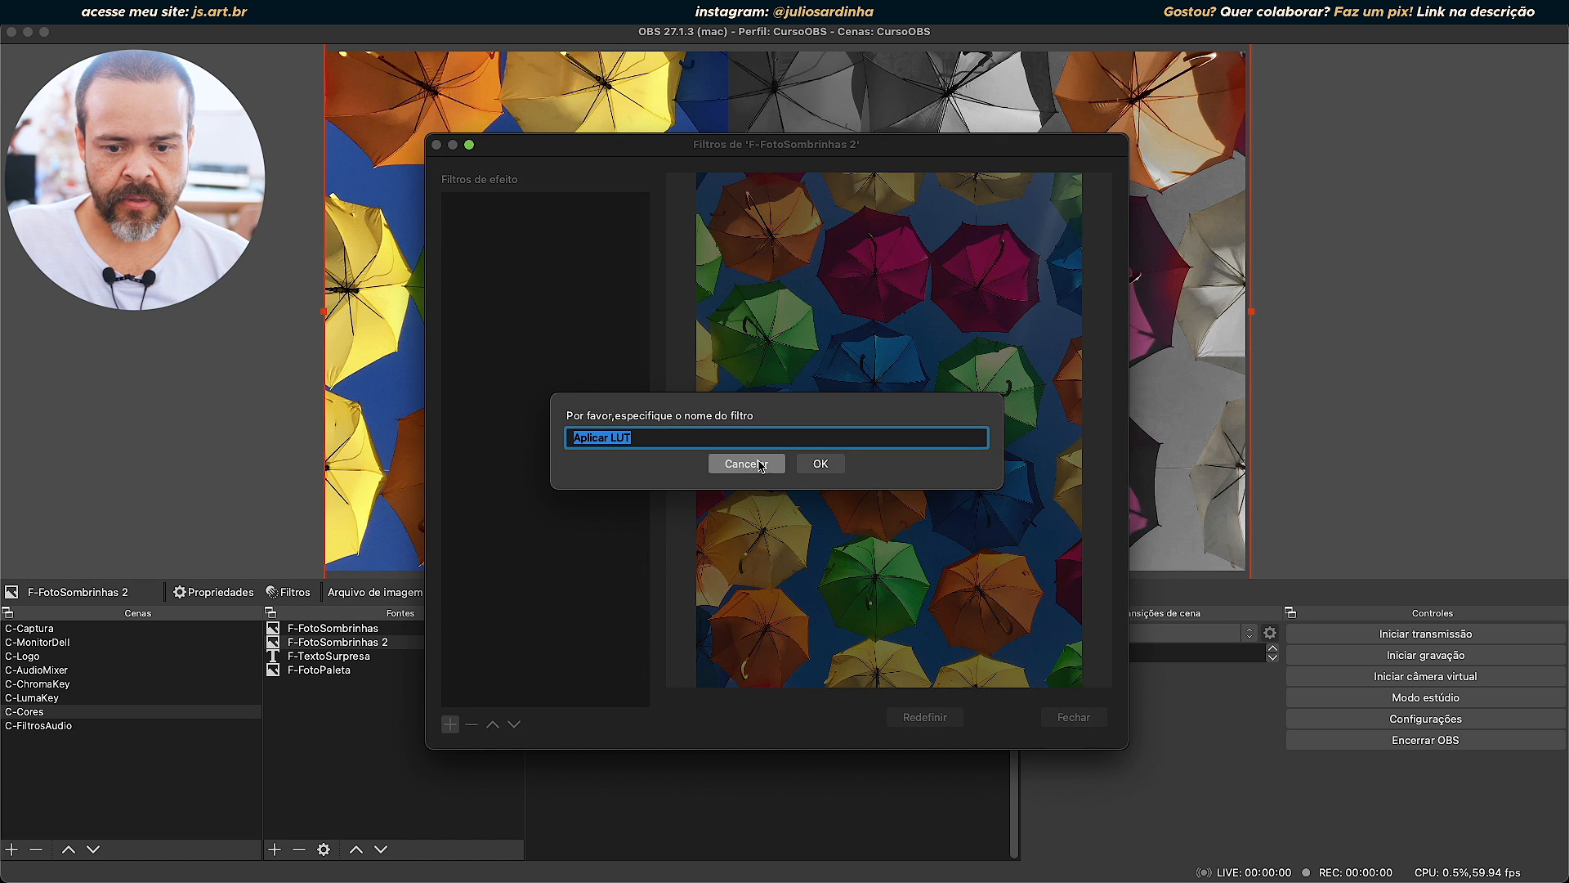
click(819, 464)
Load black_and_white.png as the LUT of the F-FotoSombrinhas 2 filter and close the filters window.
click(1064, 503)
click(406, 184)
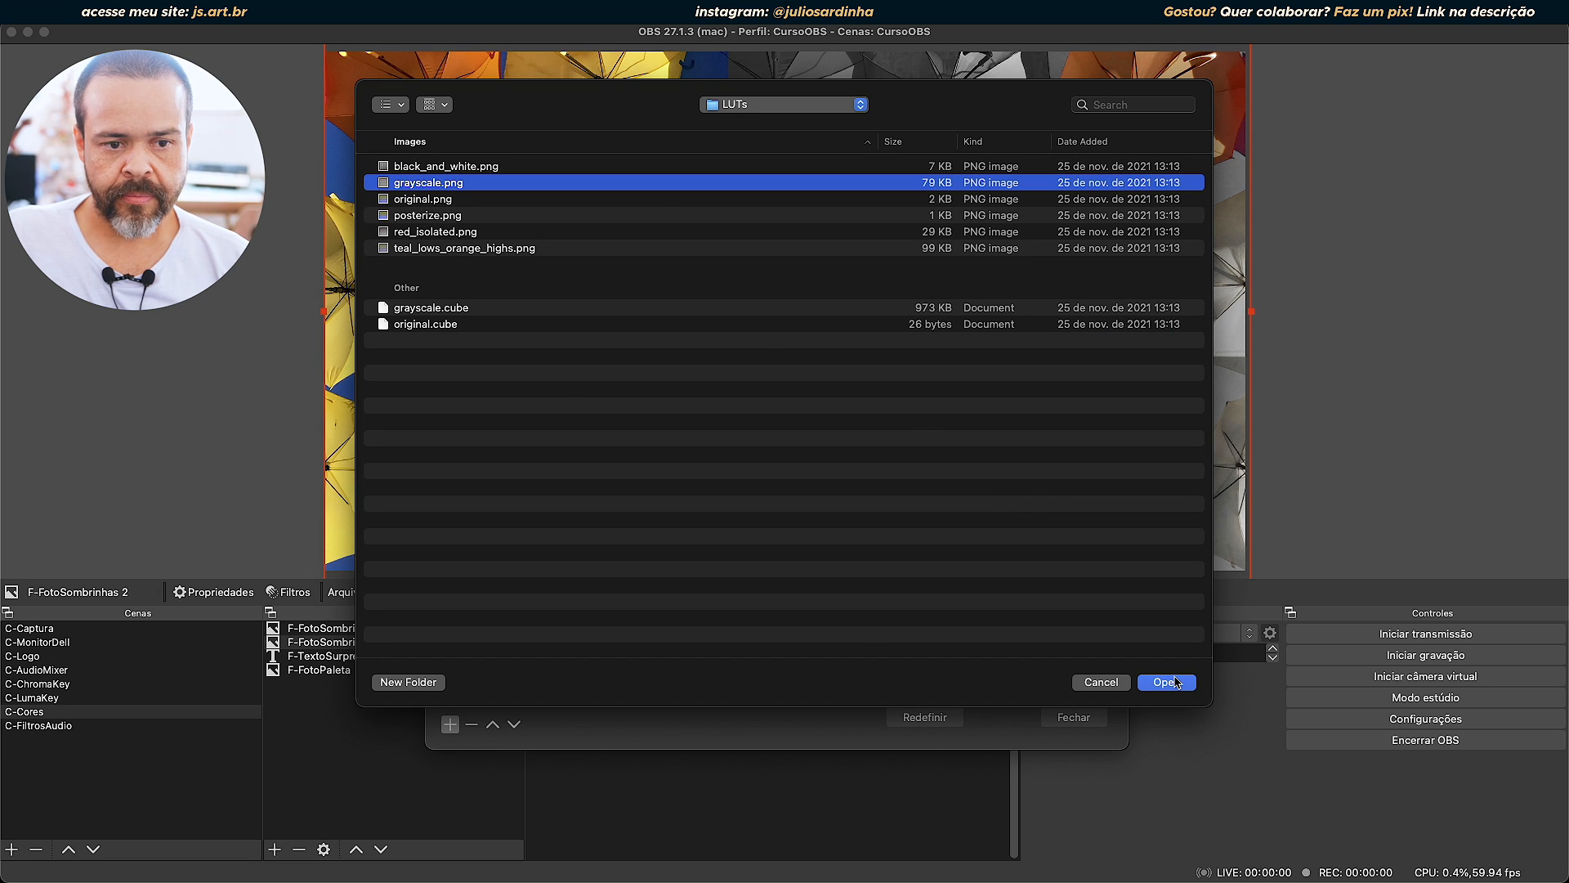
click(448, 168)
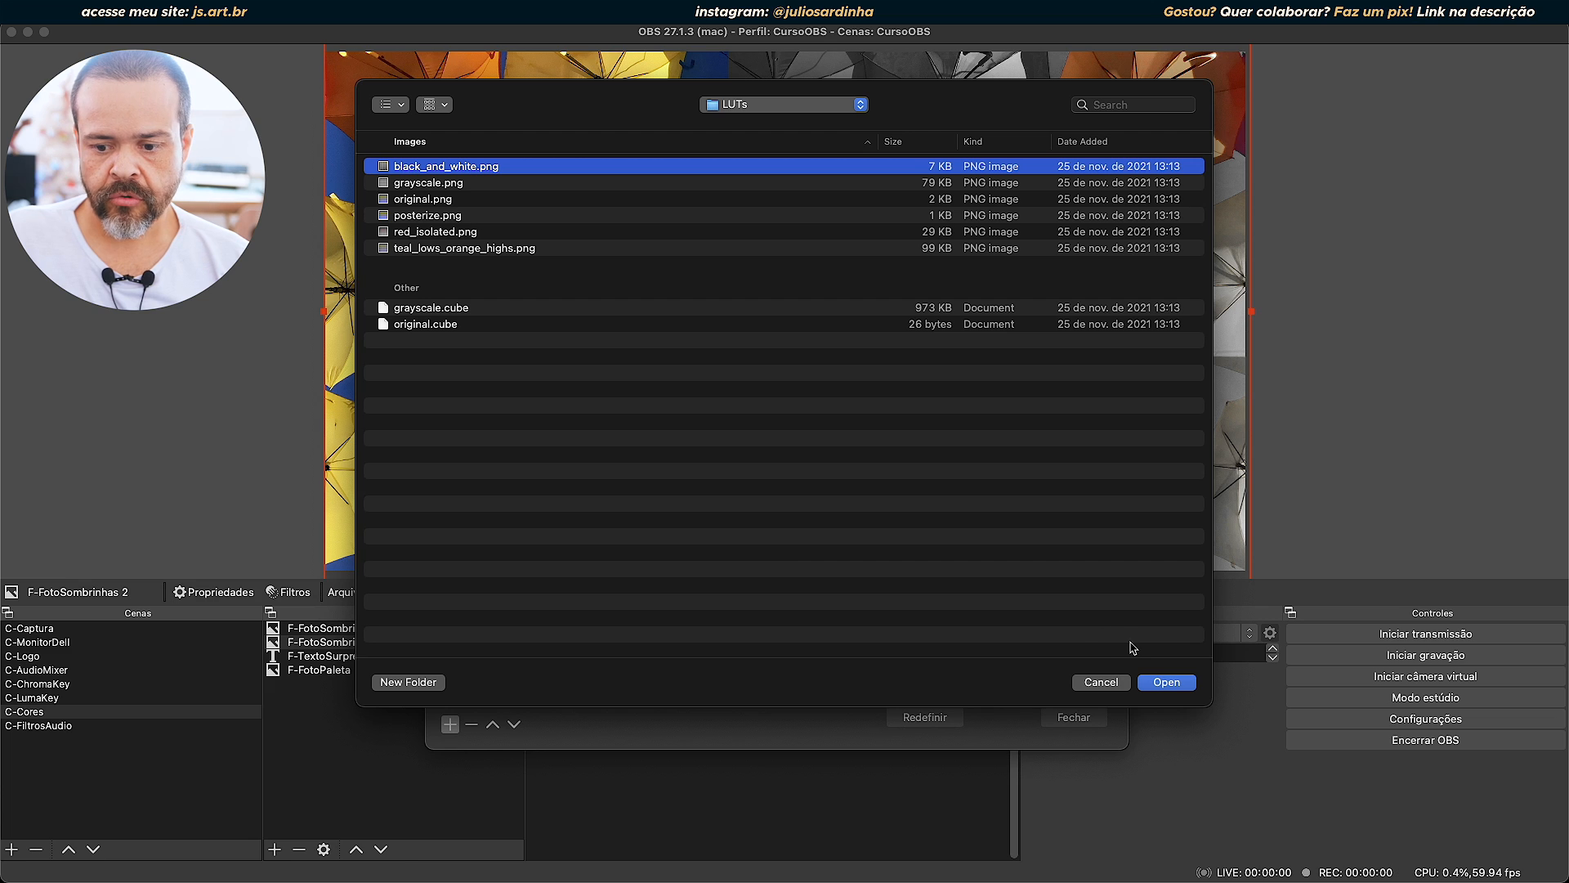
click(1160, 689)
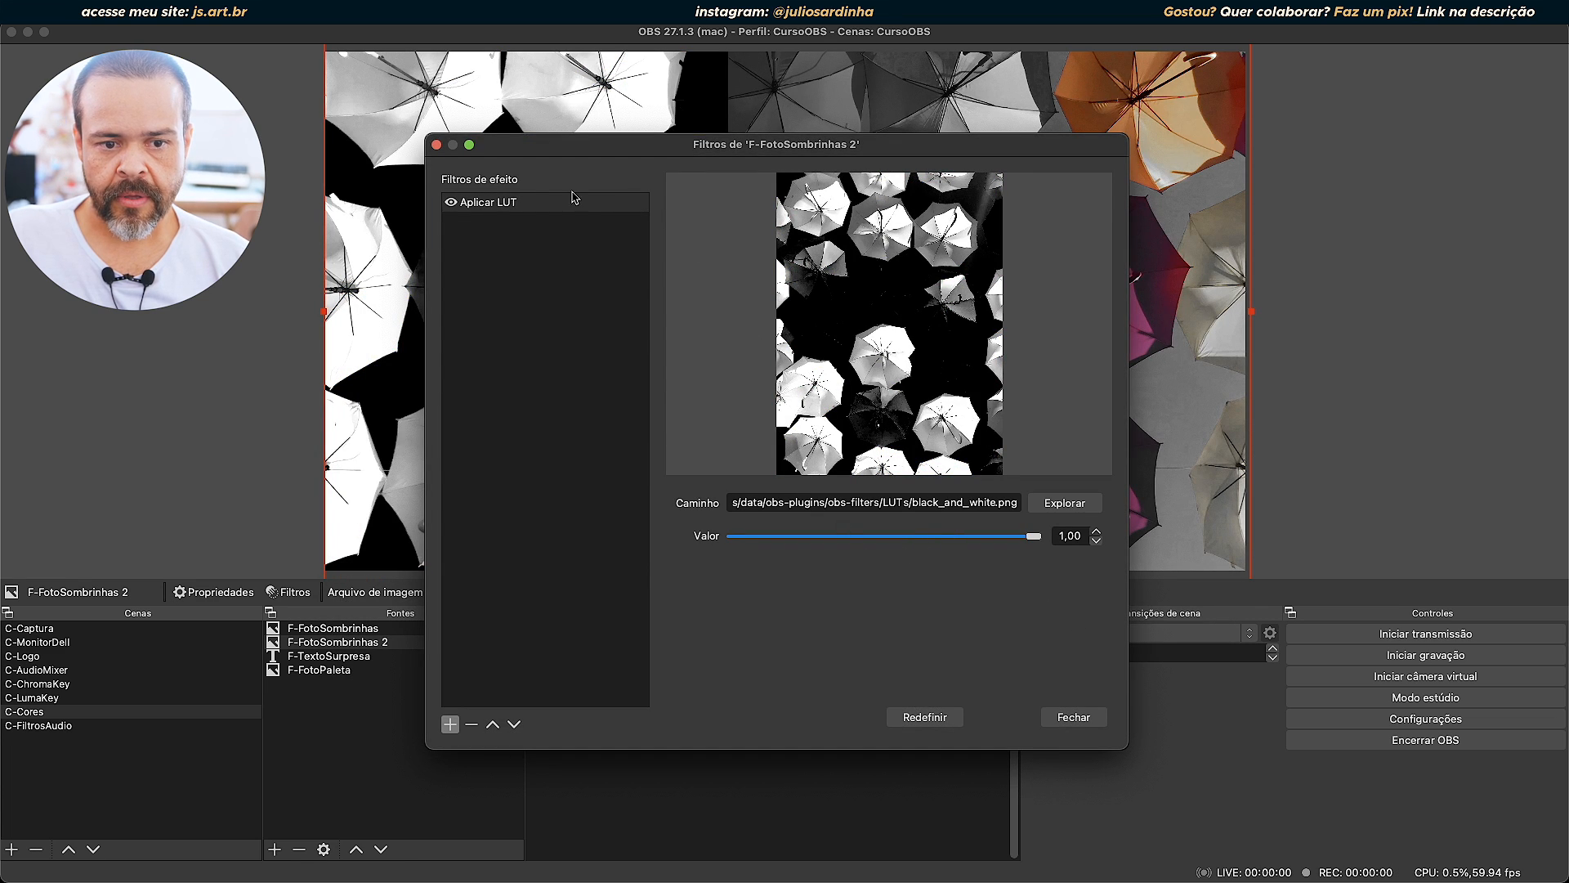
click(1073, 716)
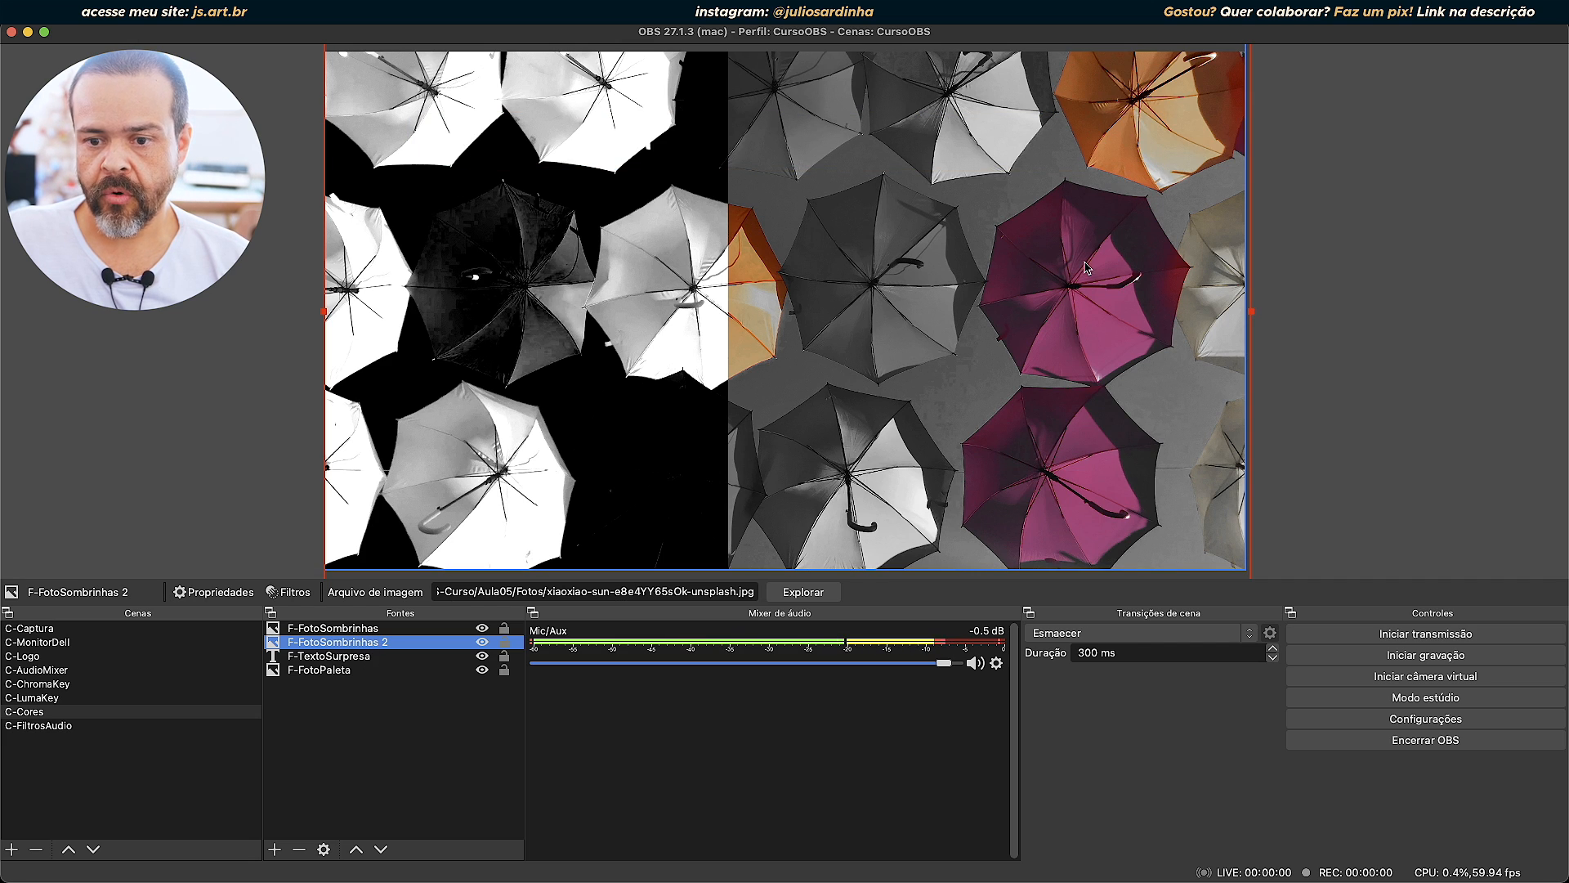
Remove the Aplicar LUT filter from the F-FotoSombrinhas source and close its filters window.
click(343, 629)
click(290, 592)
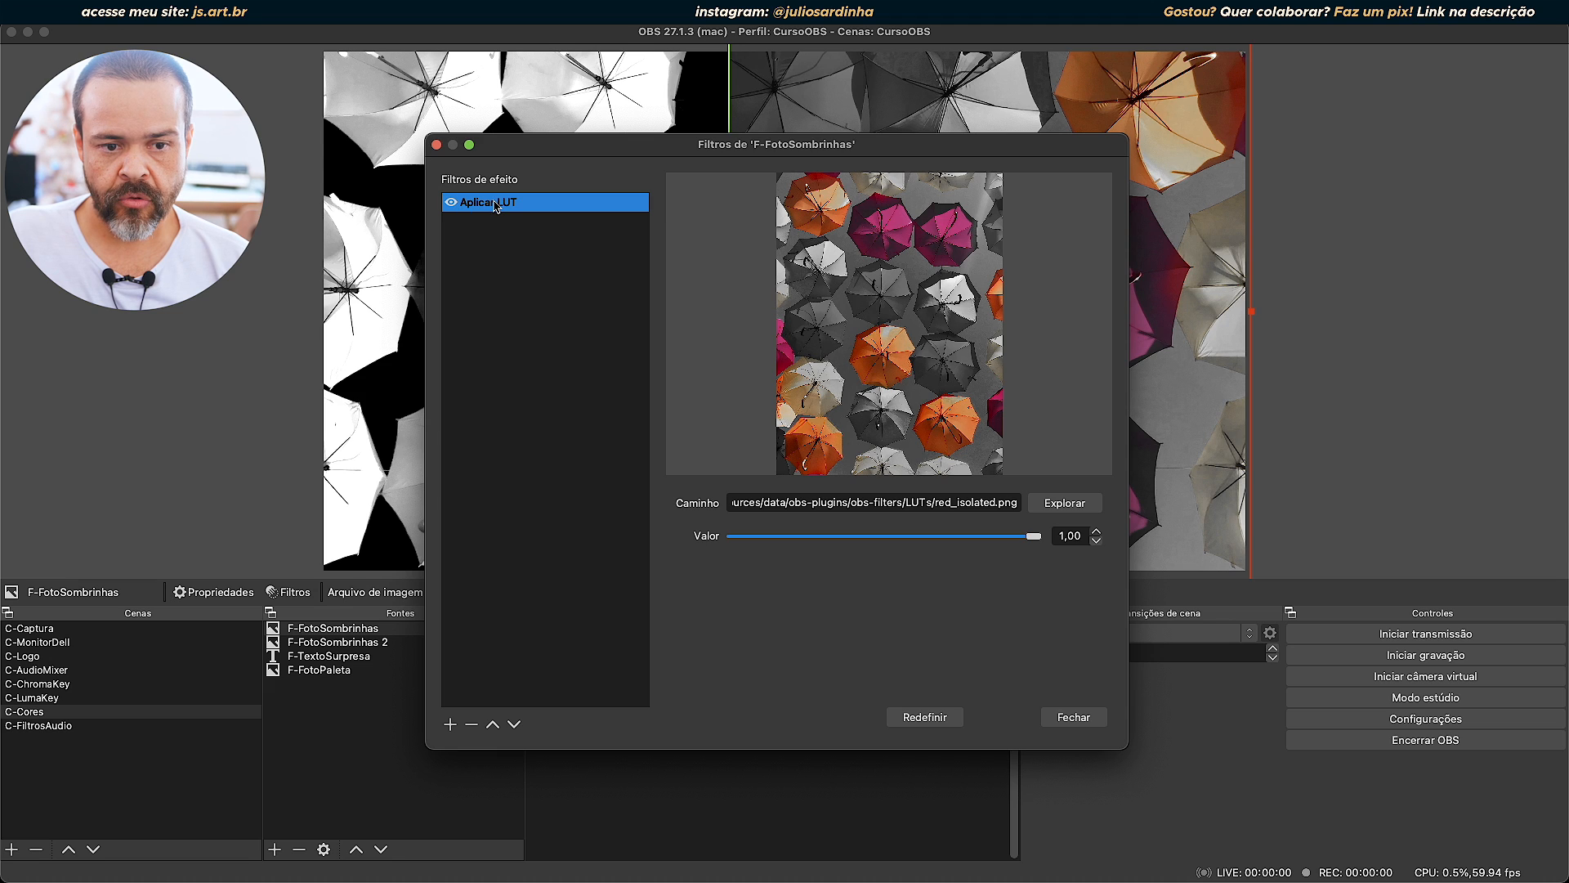
click(471, 725)
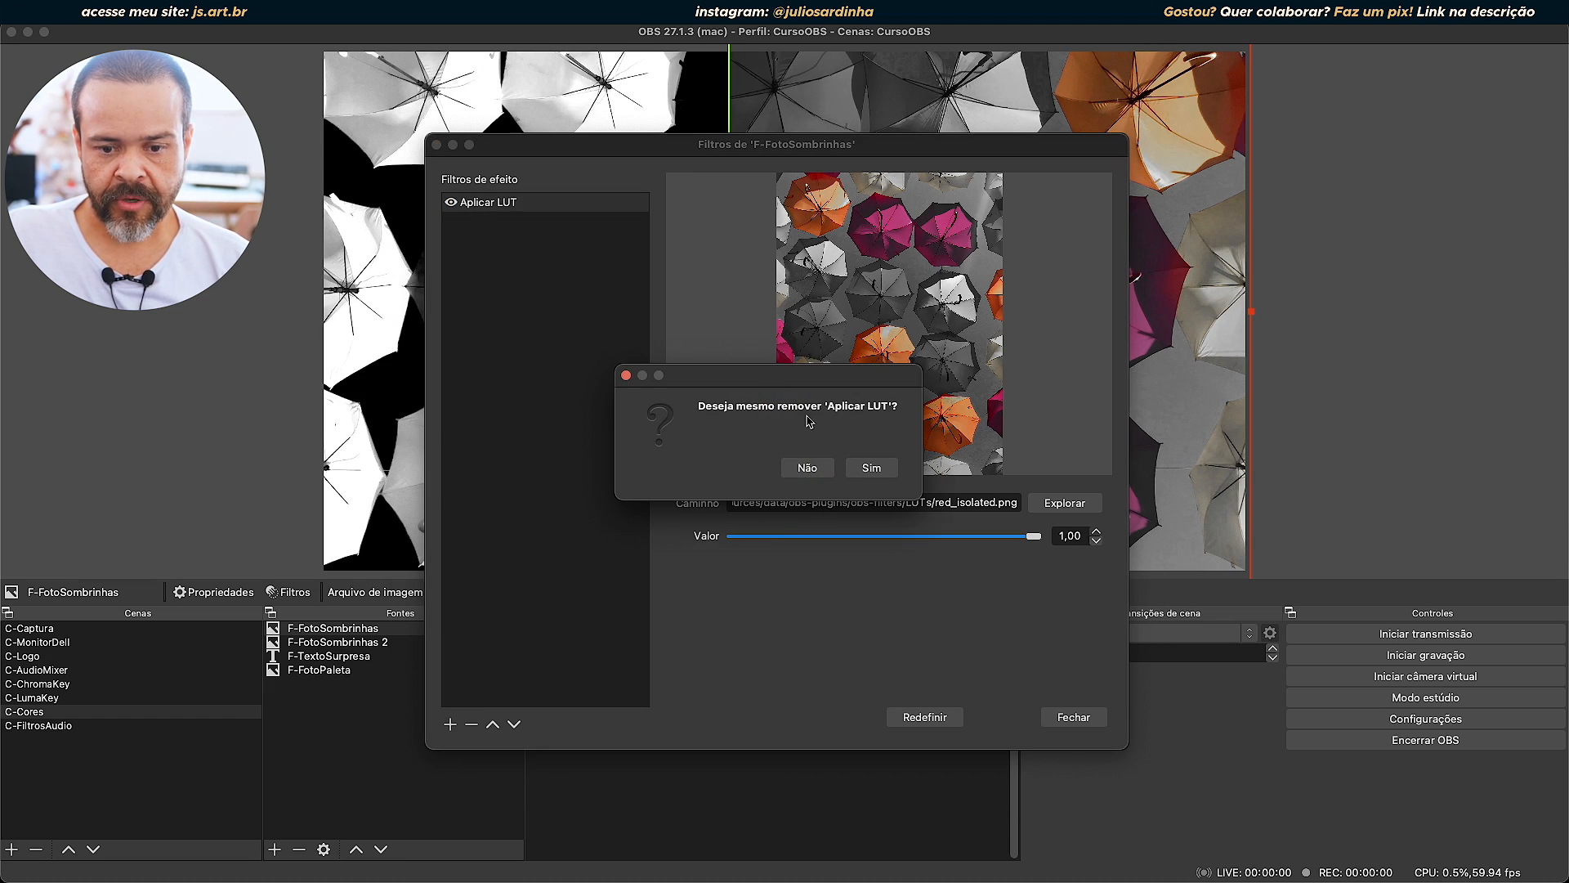
click(873, 469)
click(1067, 716)
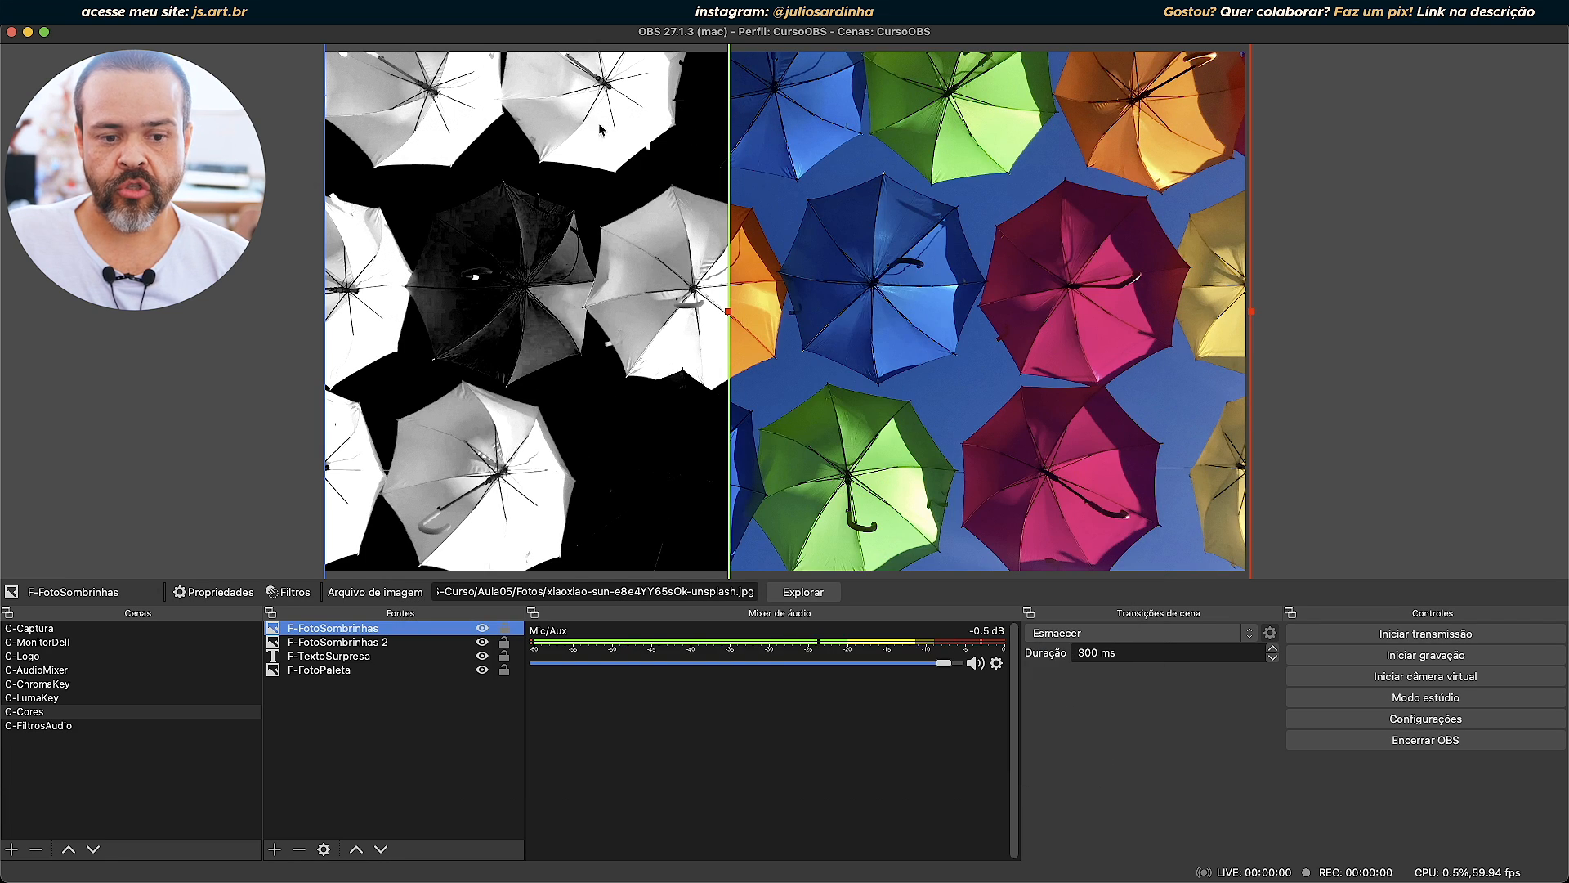
Delete the F-FotoSombrinhas 2 source from the C-Cores scene and switch to the C-ChromaKey scene.
click(523, 265)
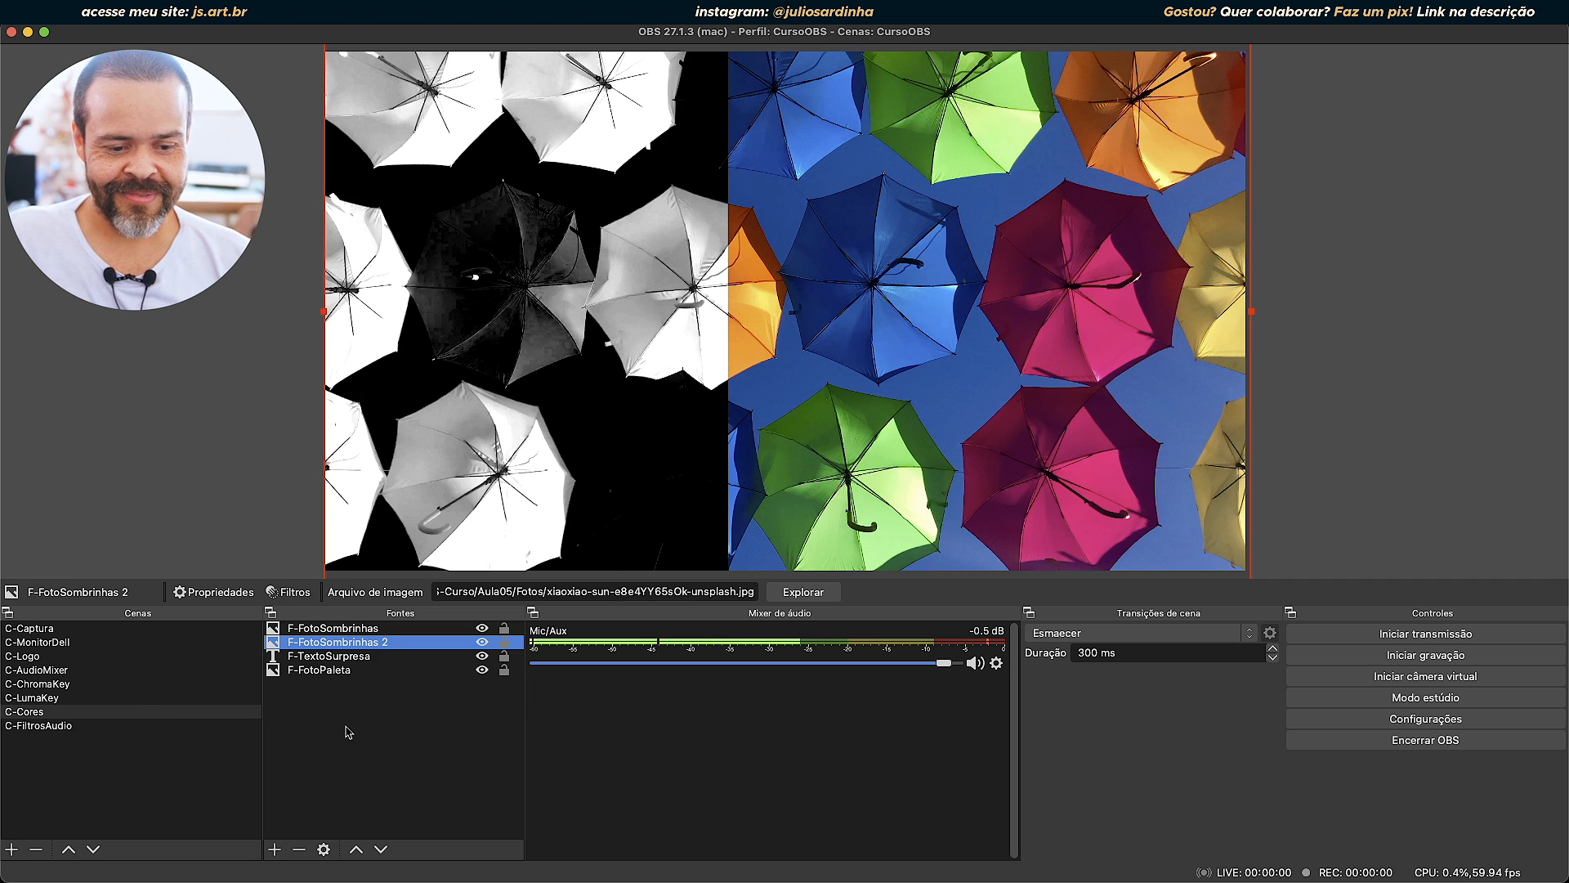
click(297, 849)
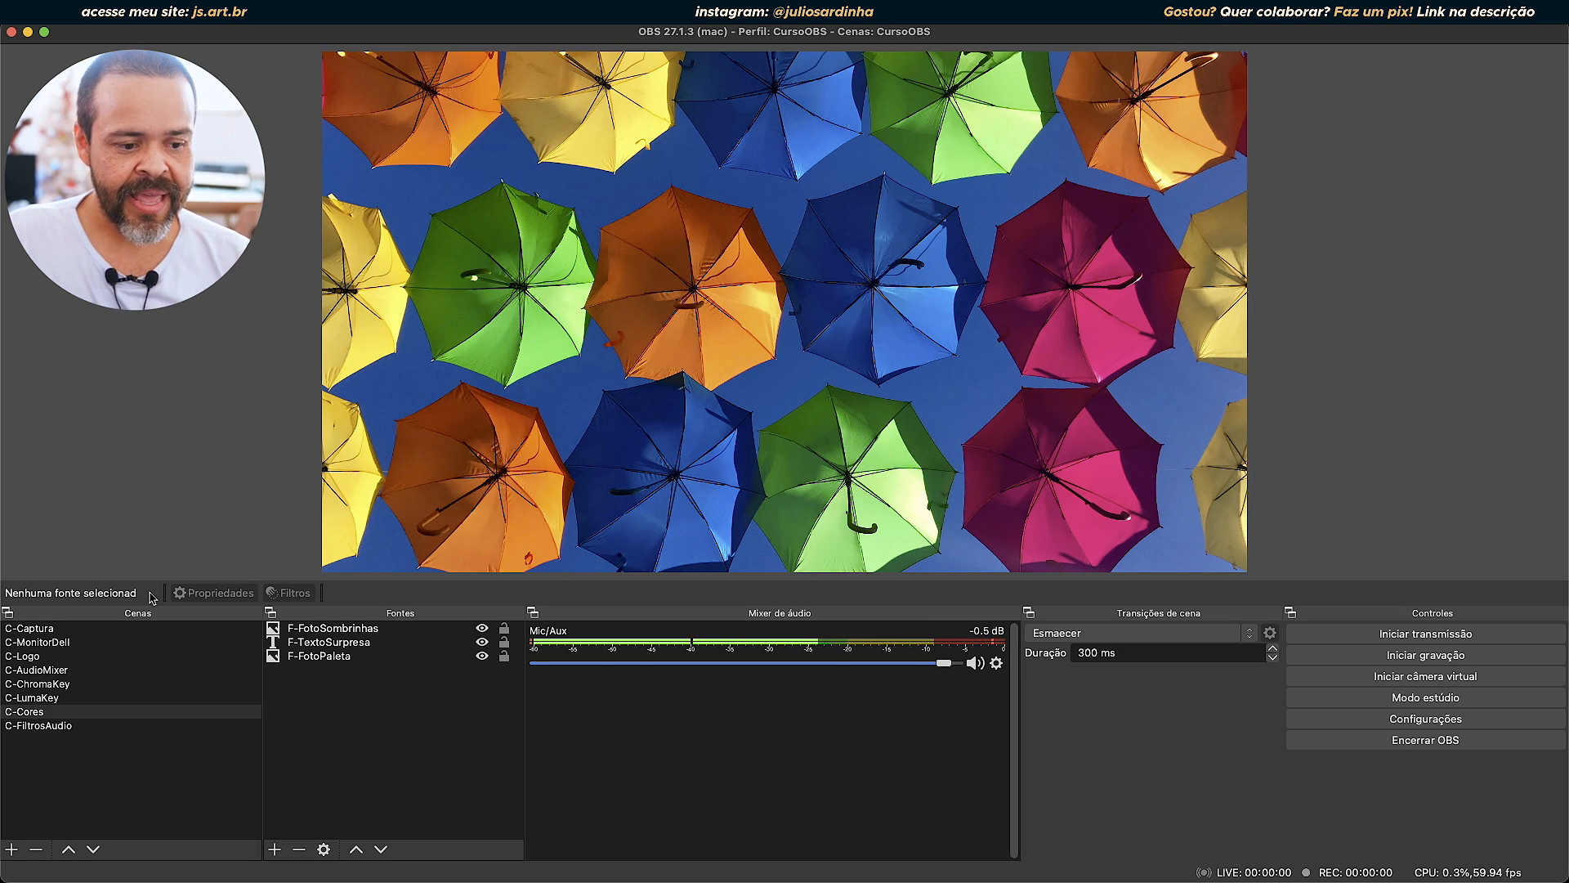
click(81, 685)
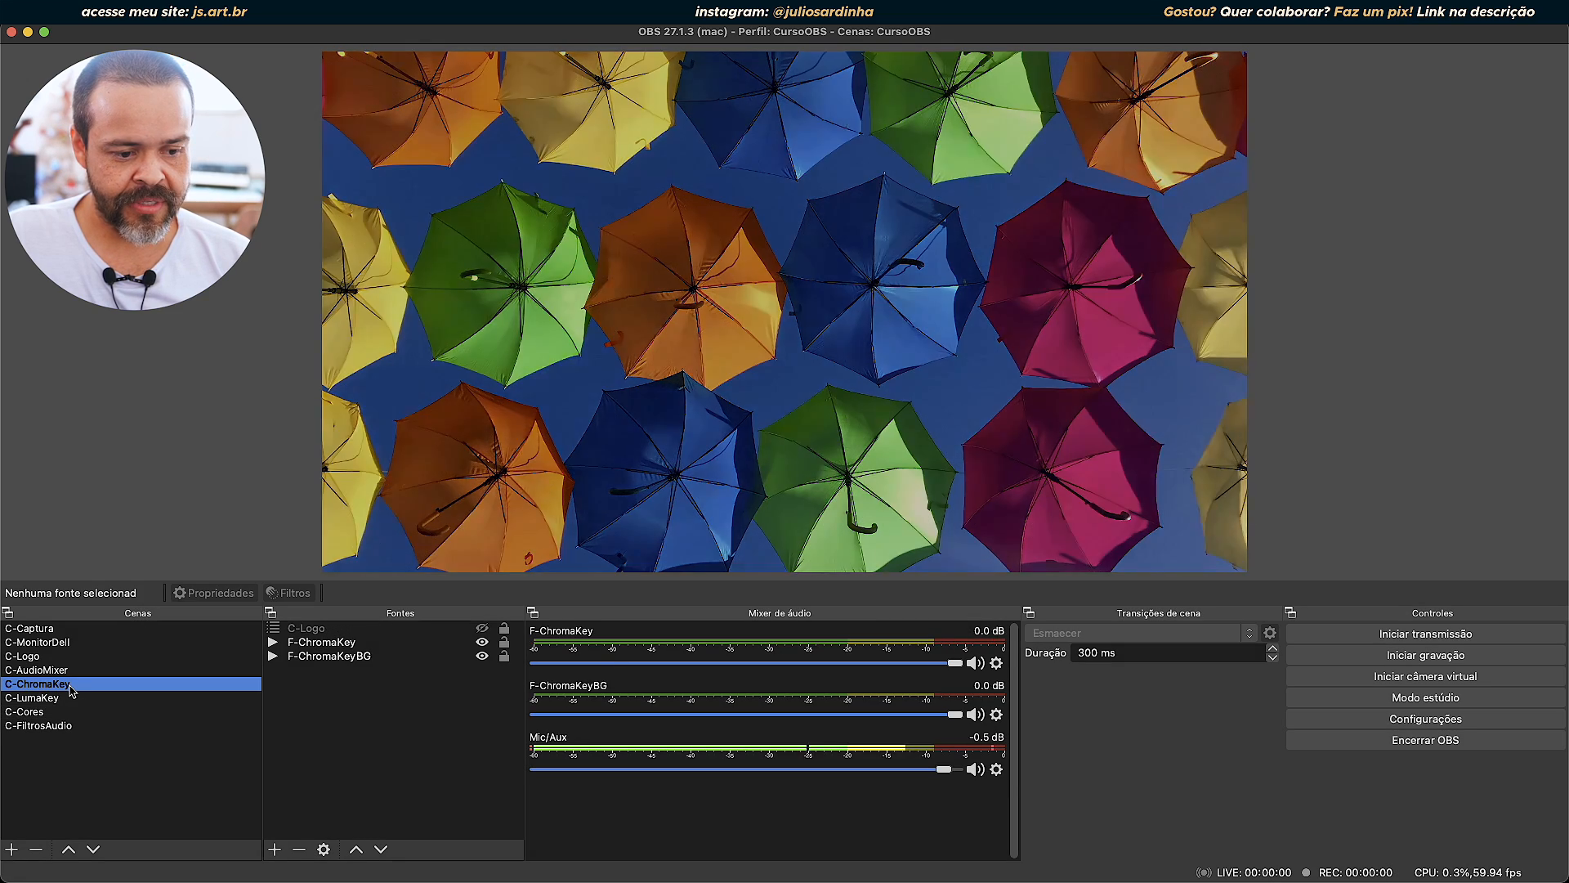
Add an Atraso de Renderização effect filter with its default name to the F-ChromaKey source.
right_click(345, 643)
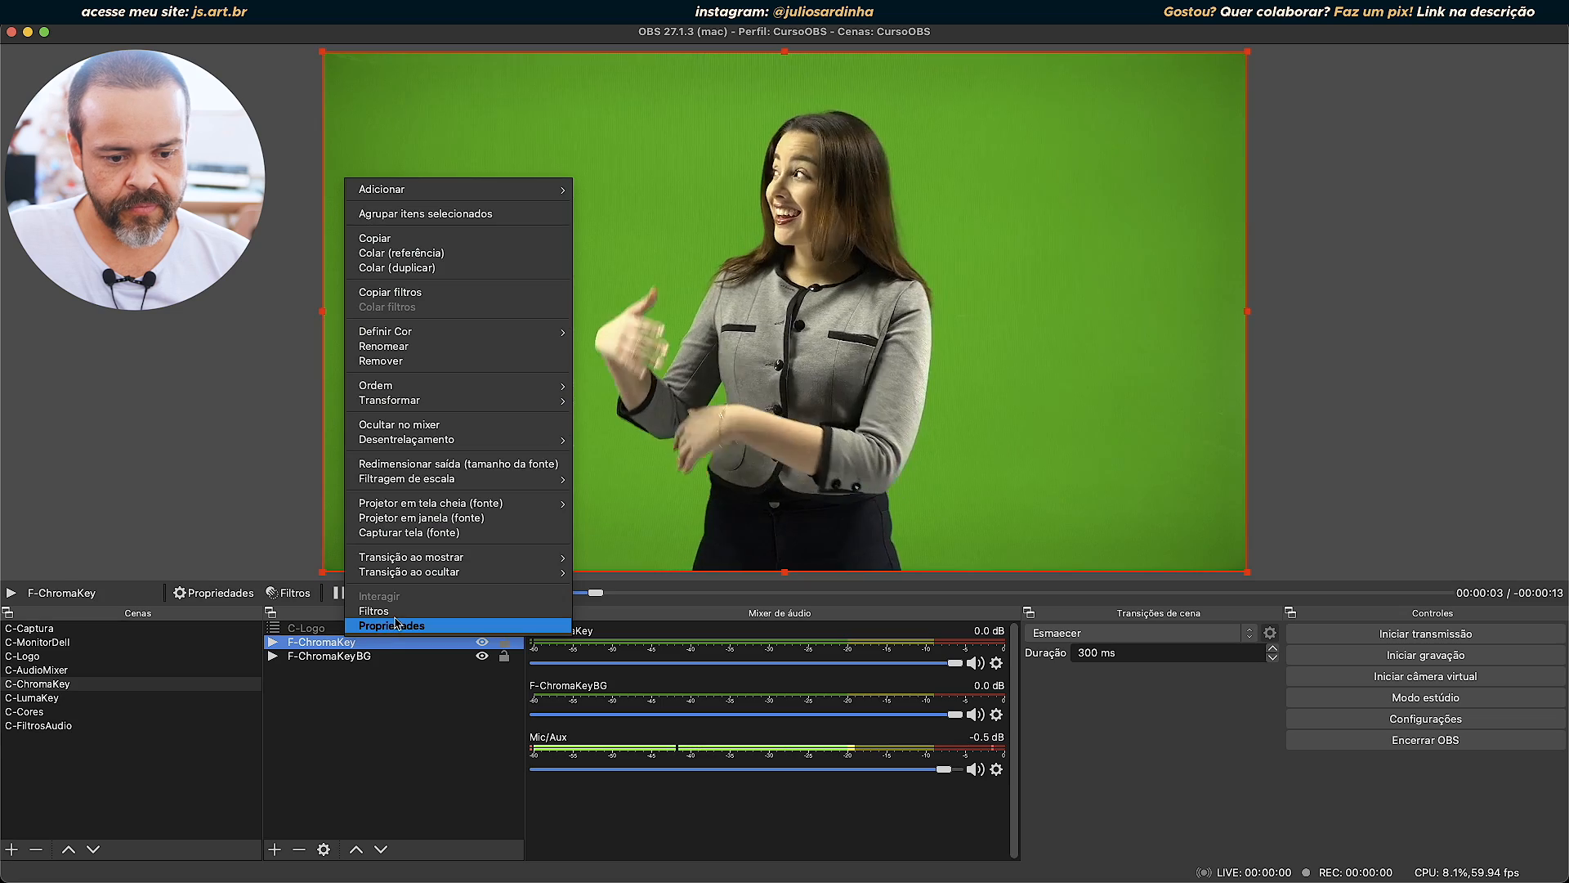
click(370, 704)
right_click(345, 641)
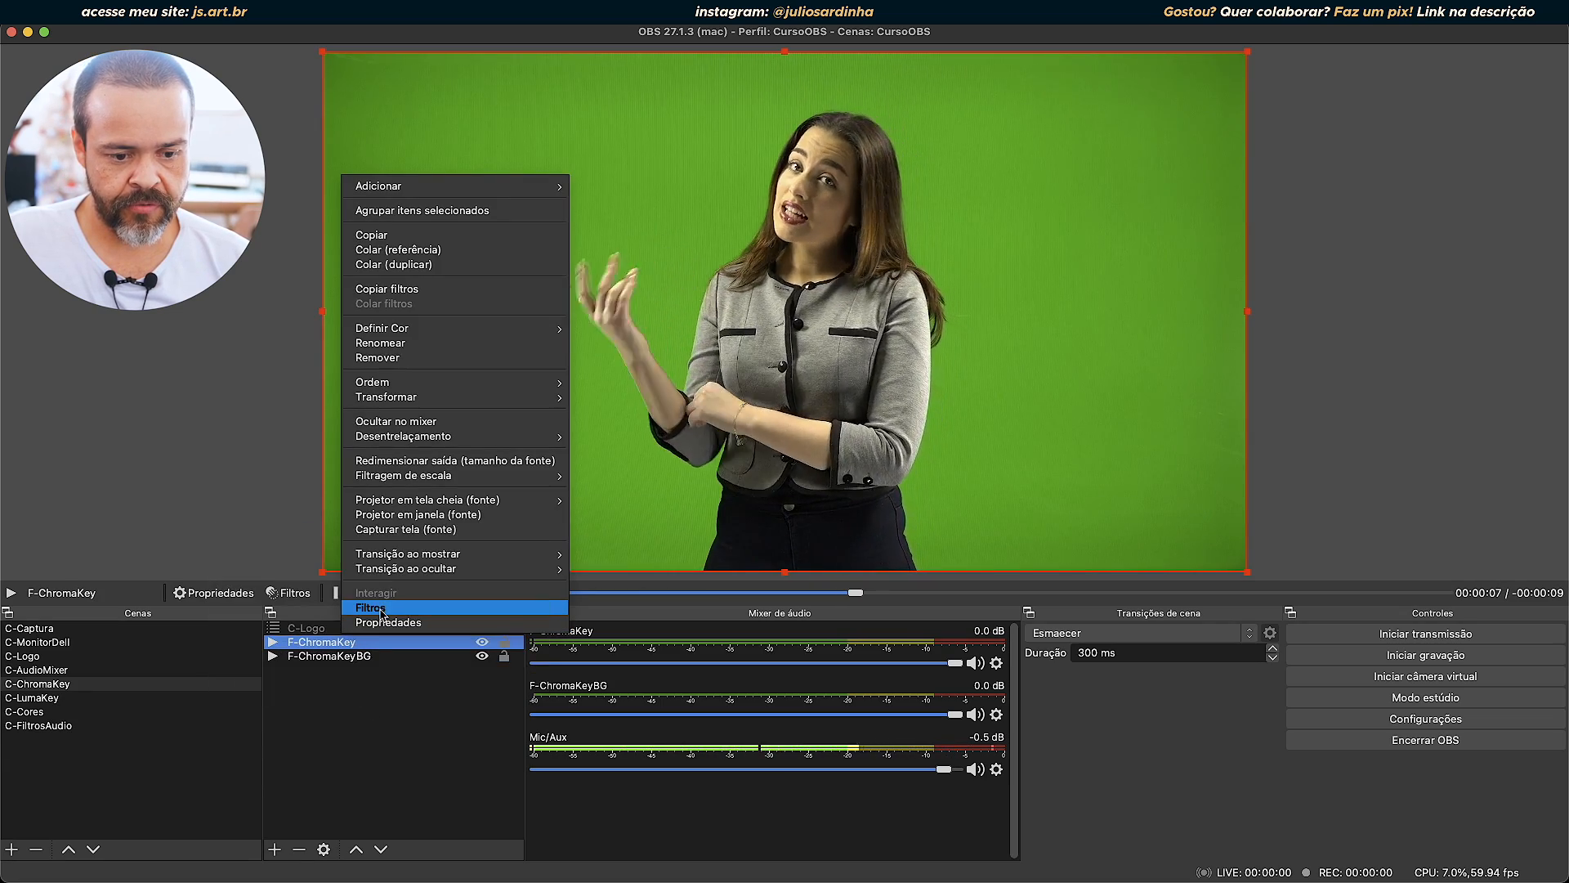
click(294, 601)
click(295, 599)
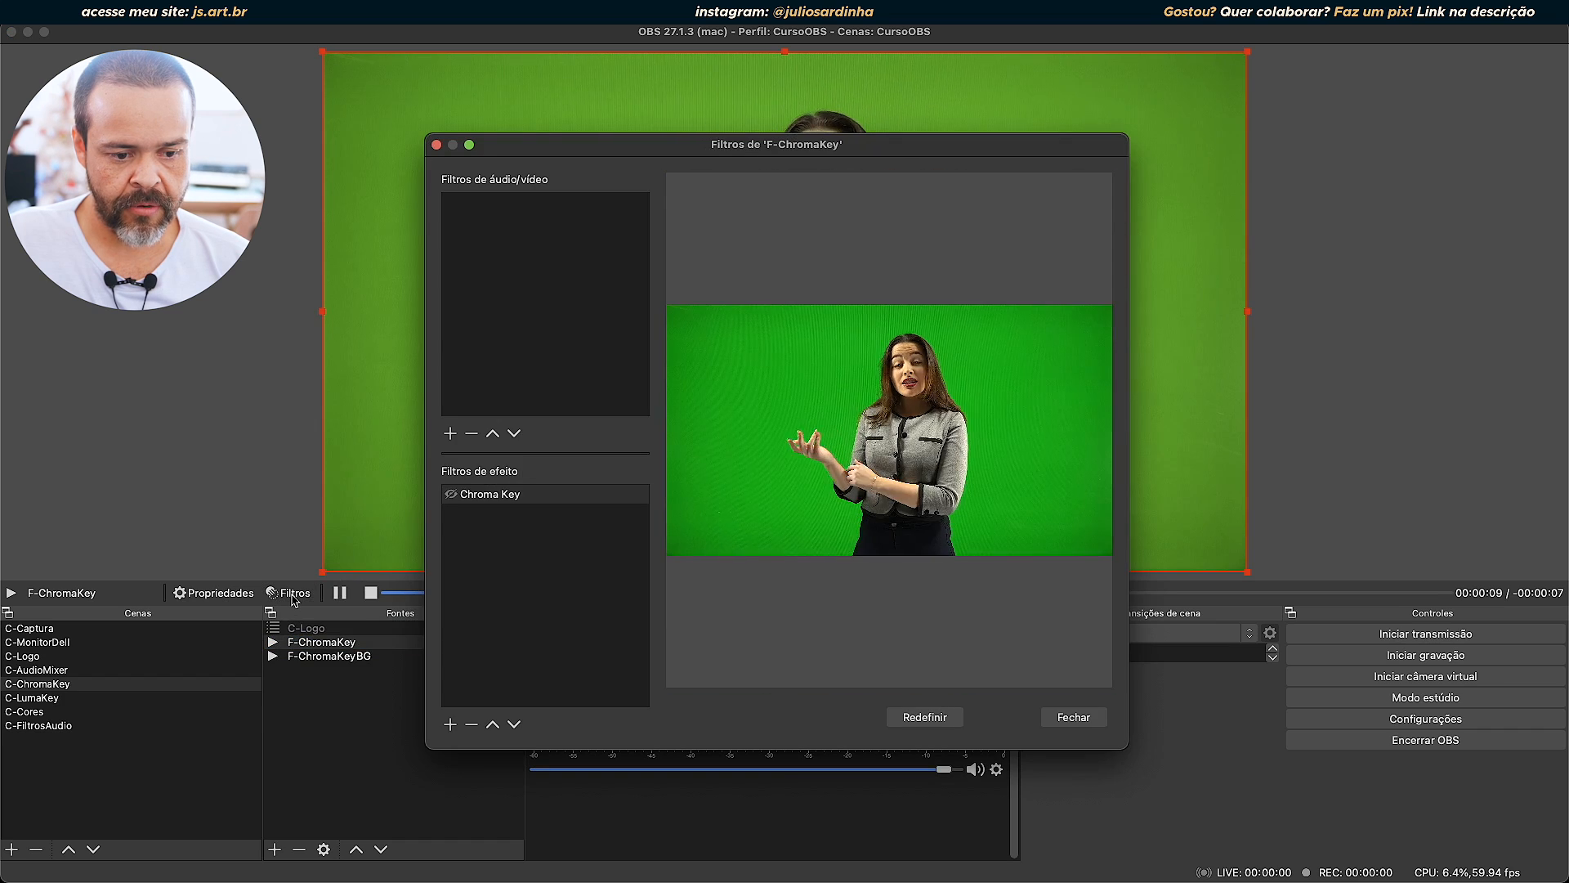
click(449, 724)
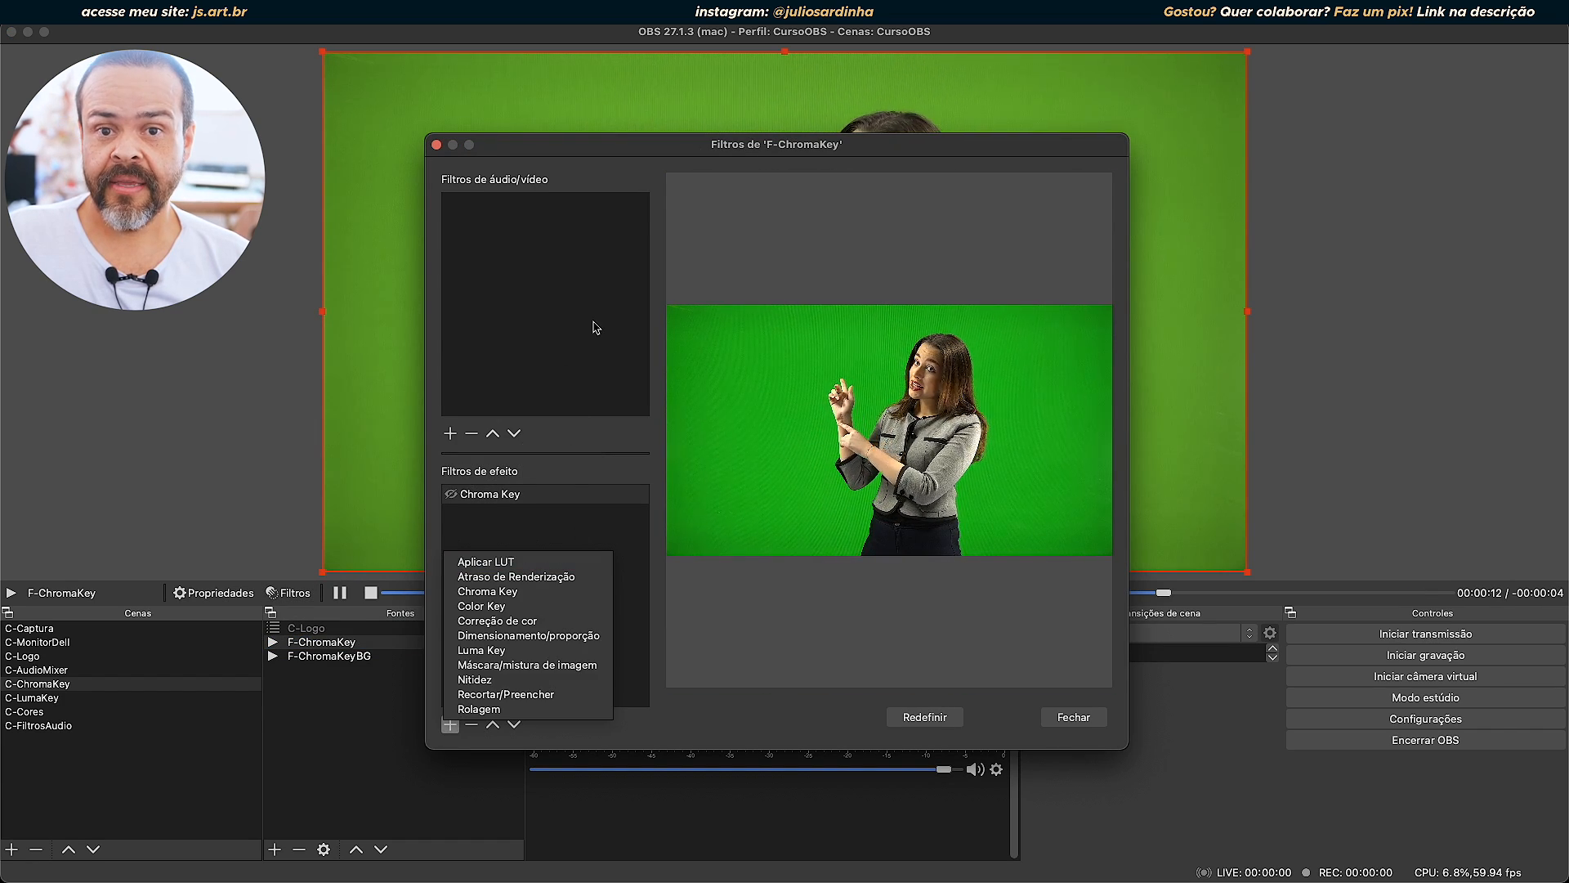
click(539, 576)
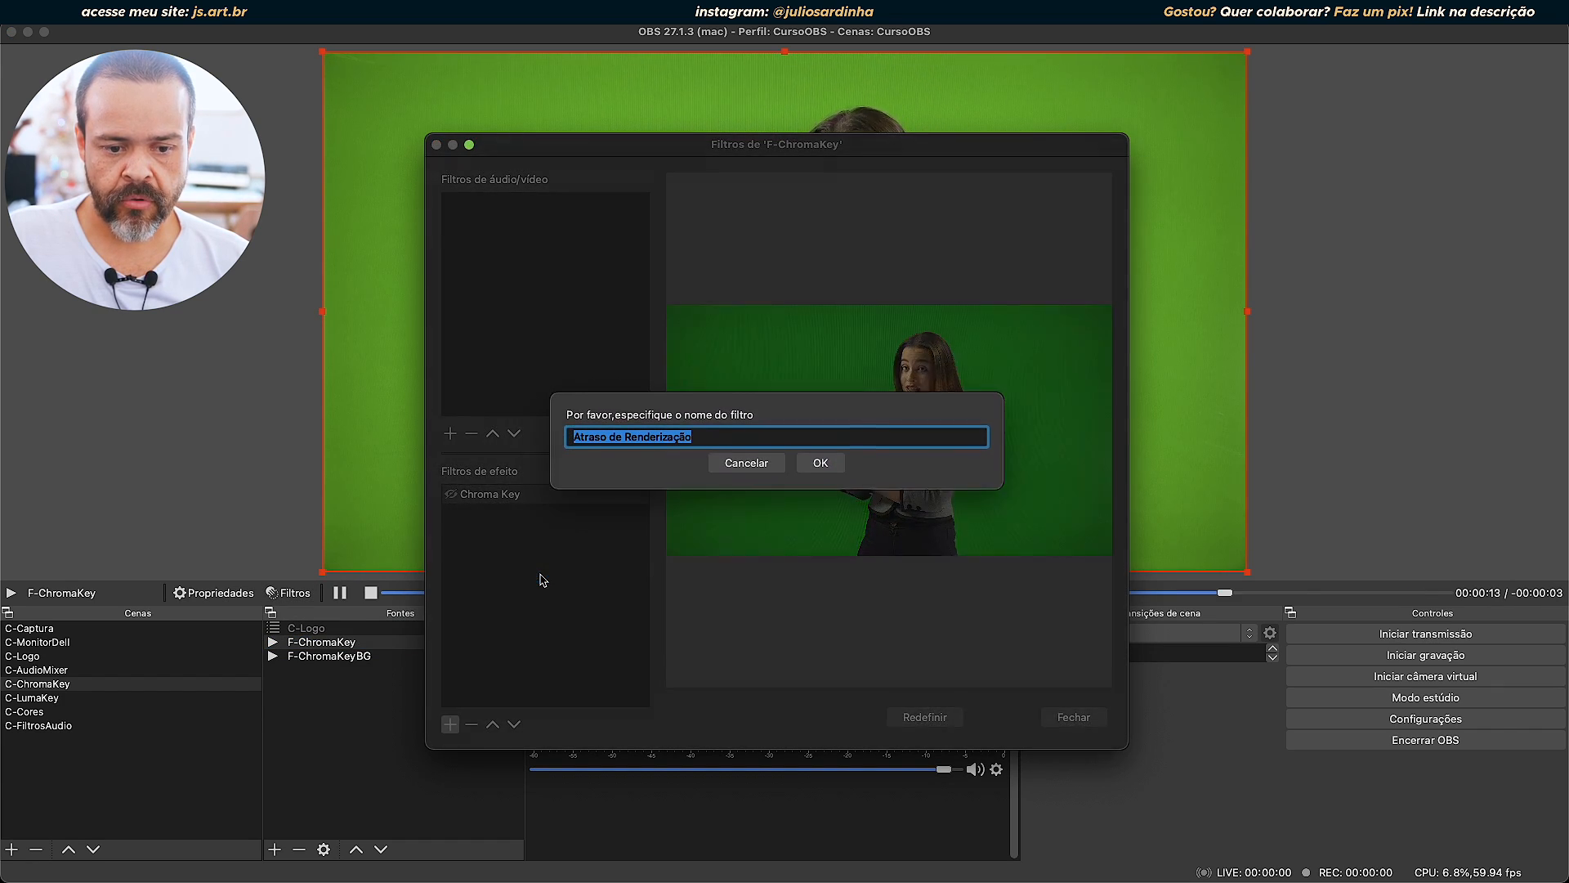
click(822, 464)
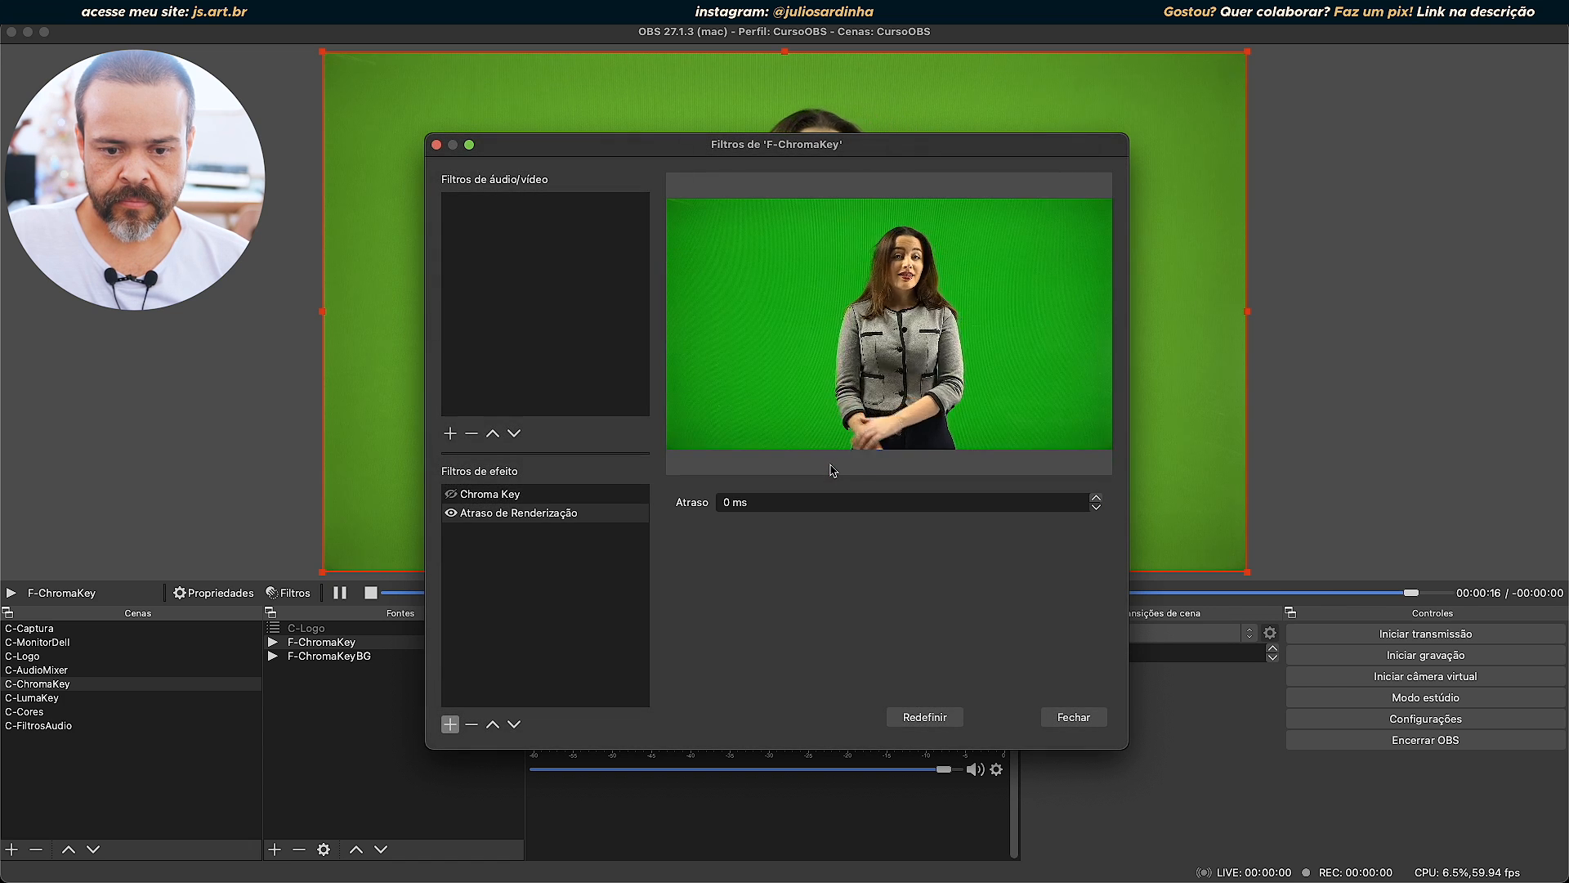
Raise the Atraso of the Atraso de Renderização filter to 14 ms and close the filters window.
click(1096, 496)
click(1096, 496)
click(1097, 496)
click(1097, 496)
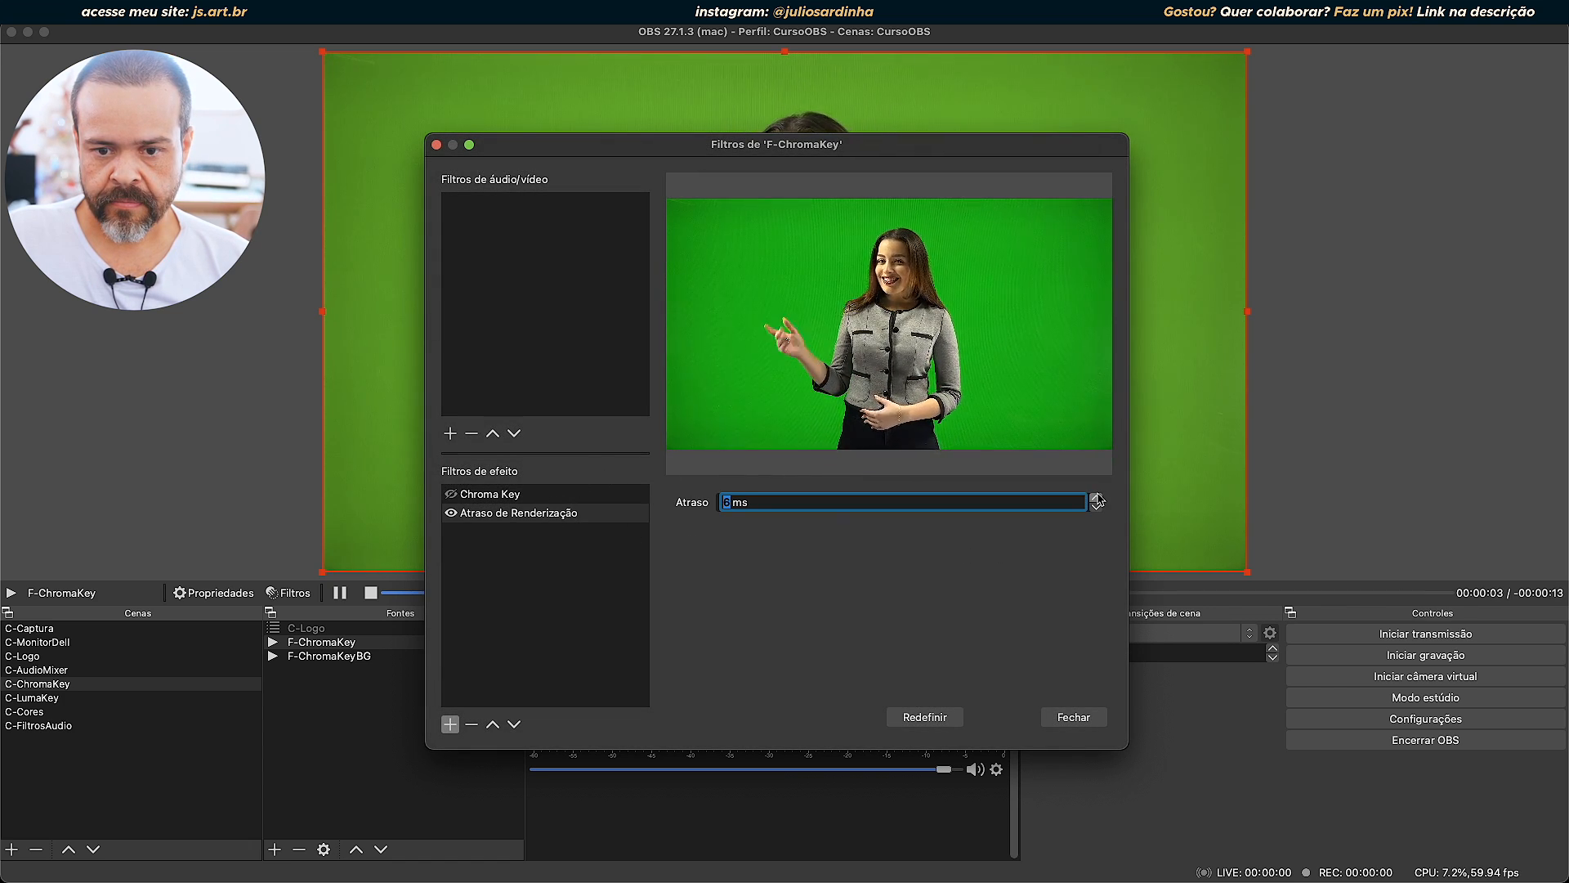
click(1066, 718)
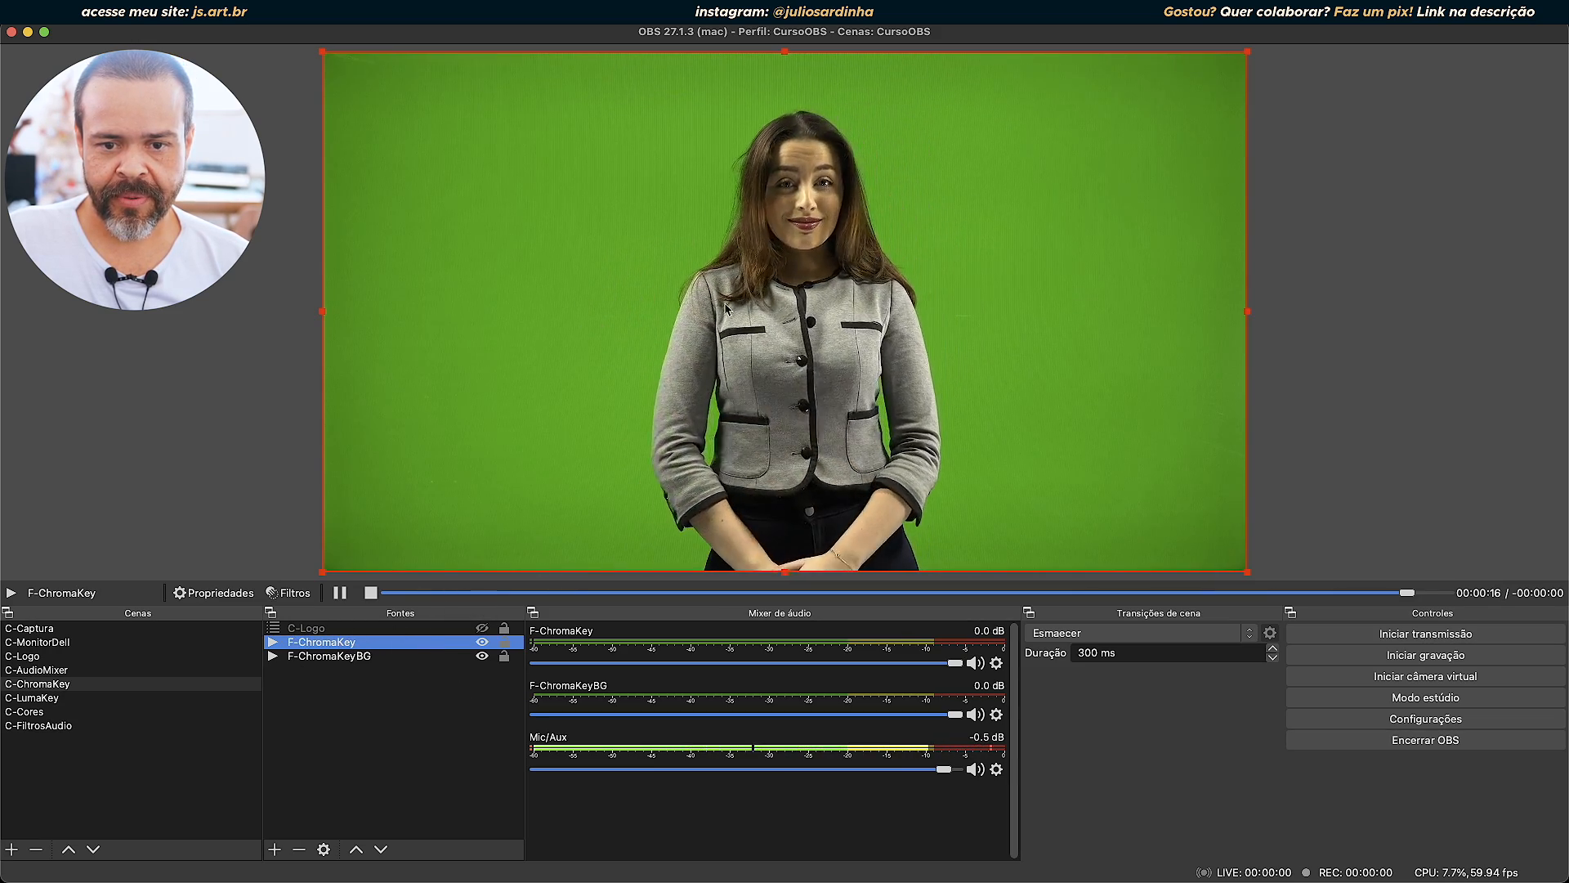
Reopen the F-ChromaKey filters and try to clear the Atraso value of the Atraso de Renderização filter.
click(290, 593)
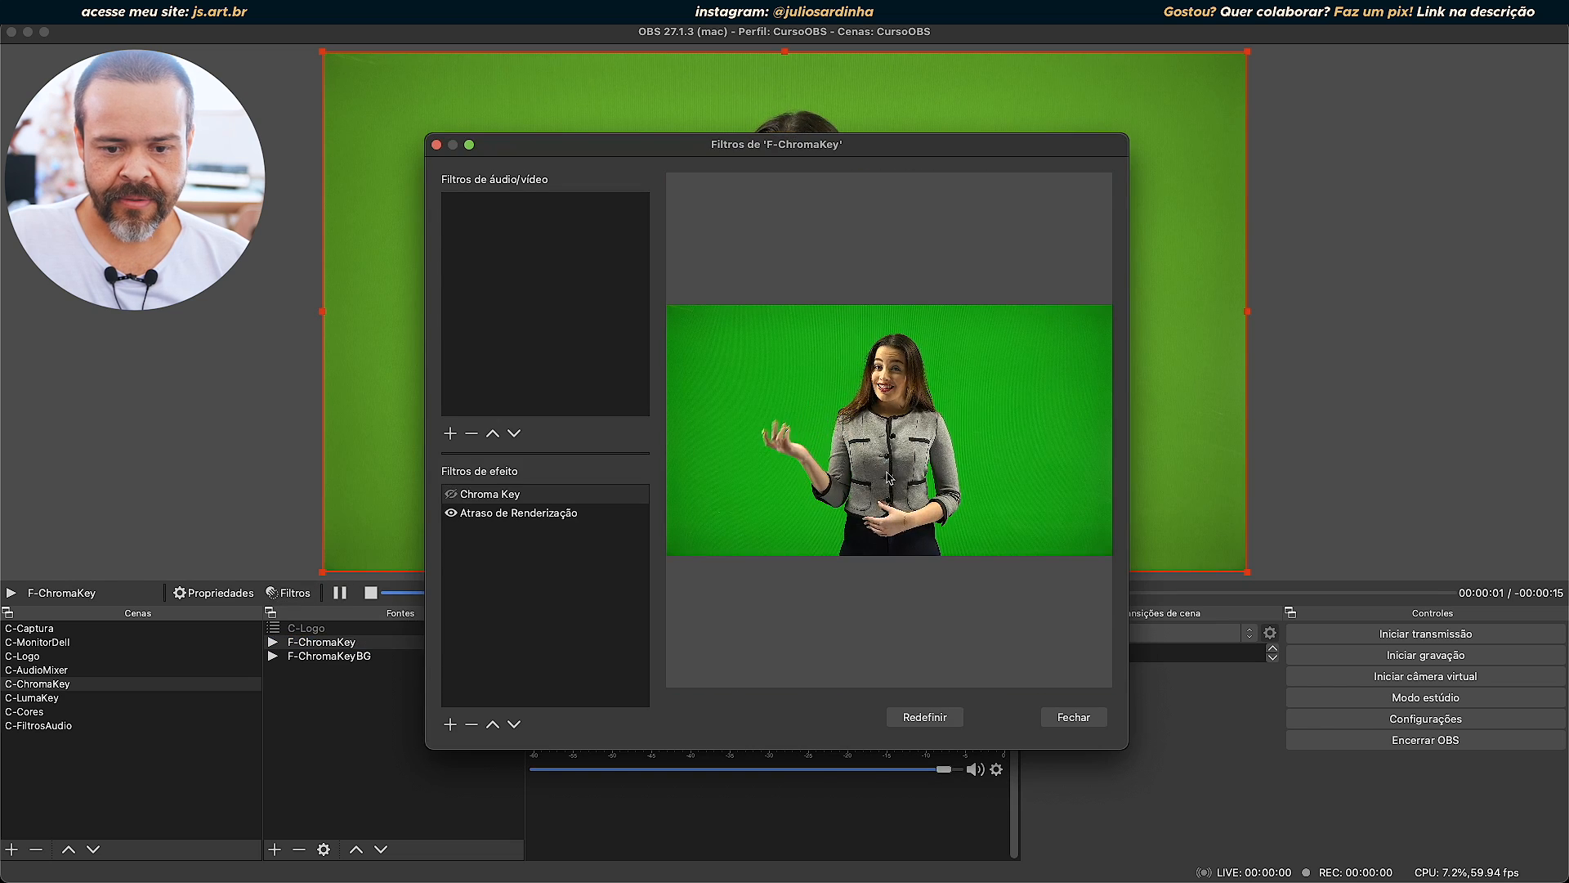
click(539, 514)
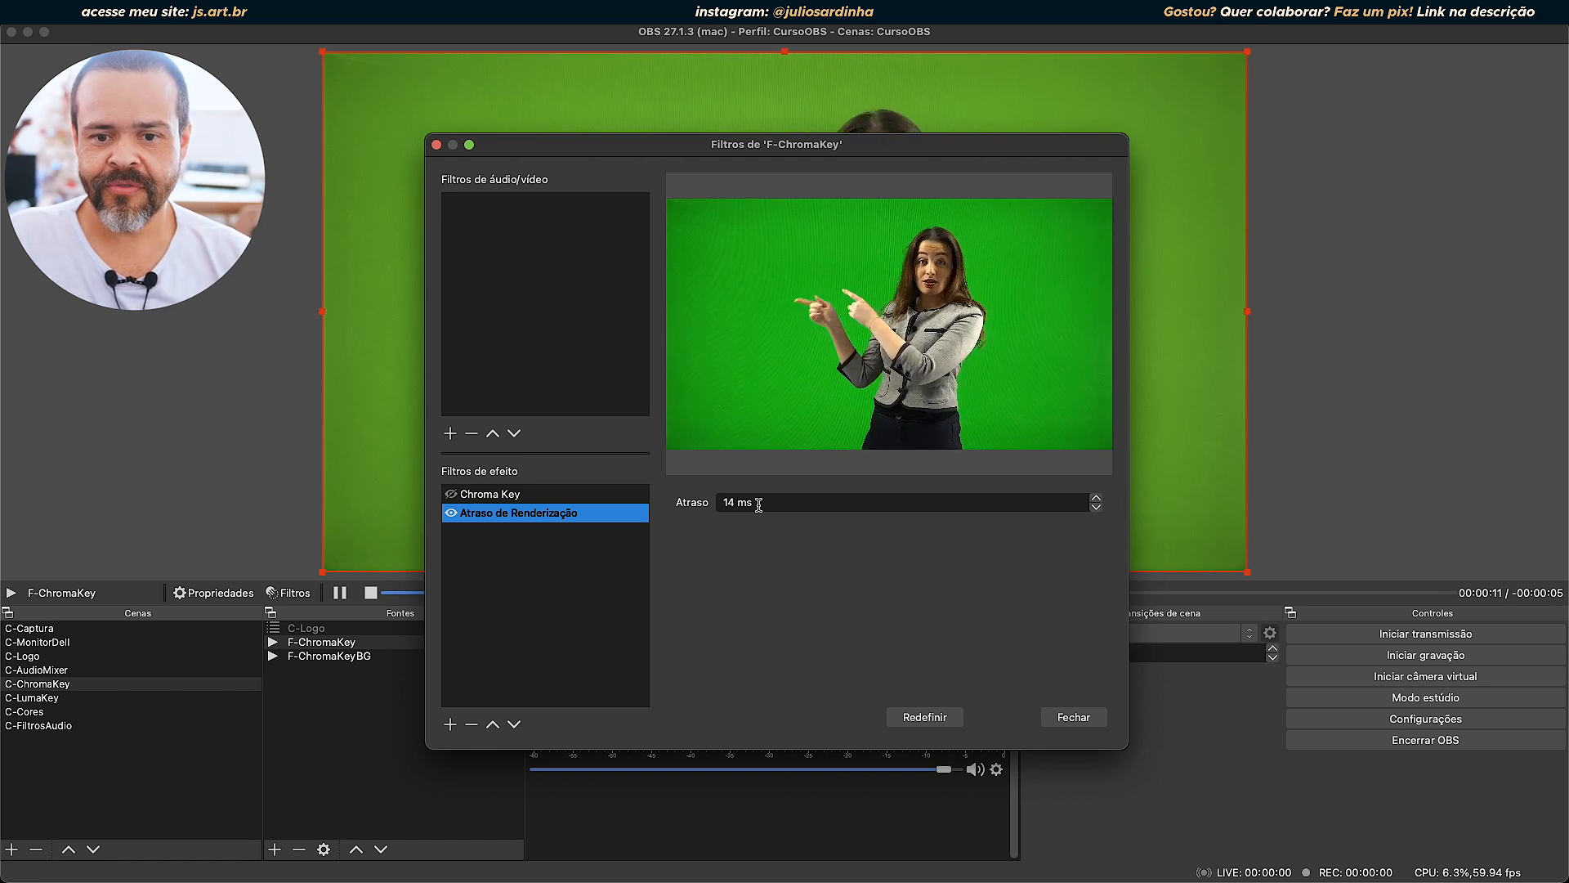
drag(758, 504, 666, 501)
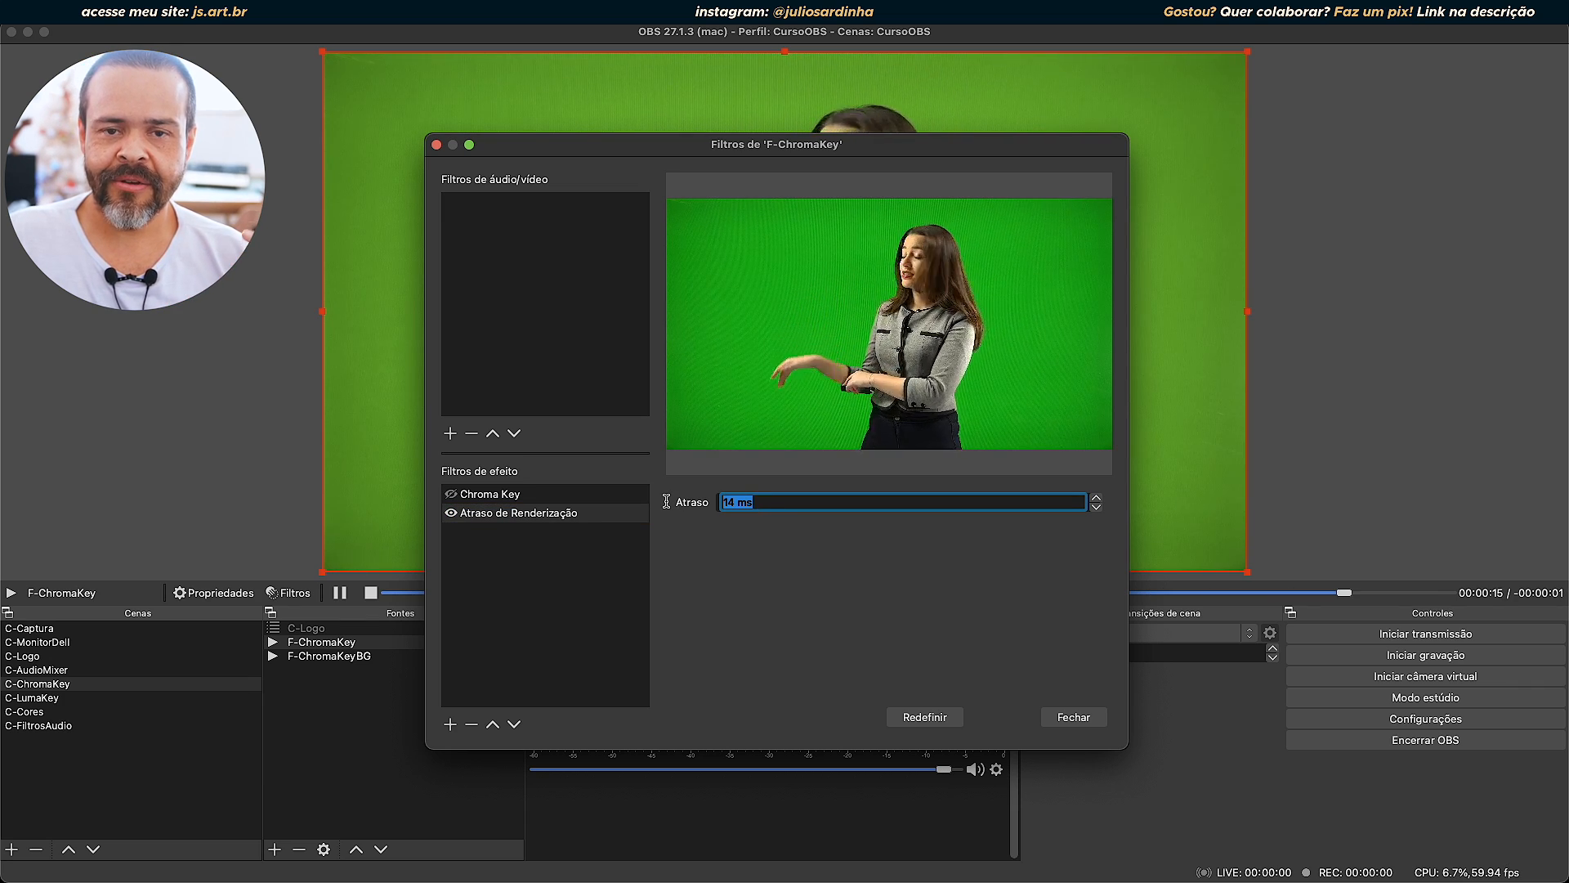
key(BackSpace)
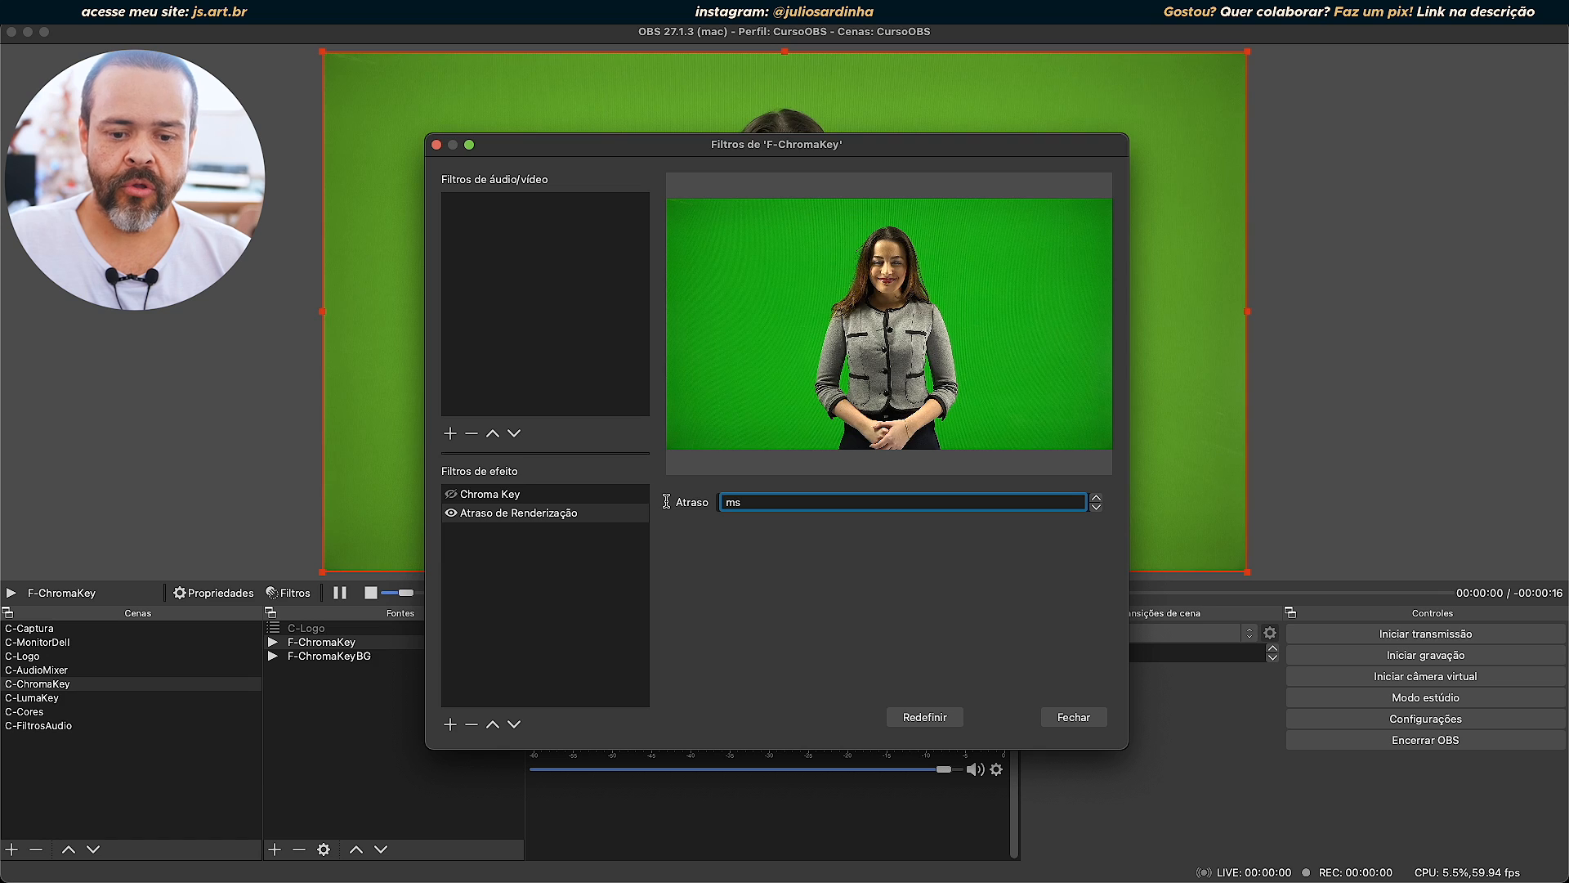
Add an Atraso de vídeo (Async) audio/video filter with its default name to the F-ChromaKey source.
click(450, 433)
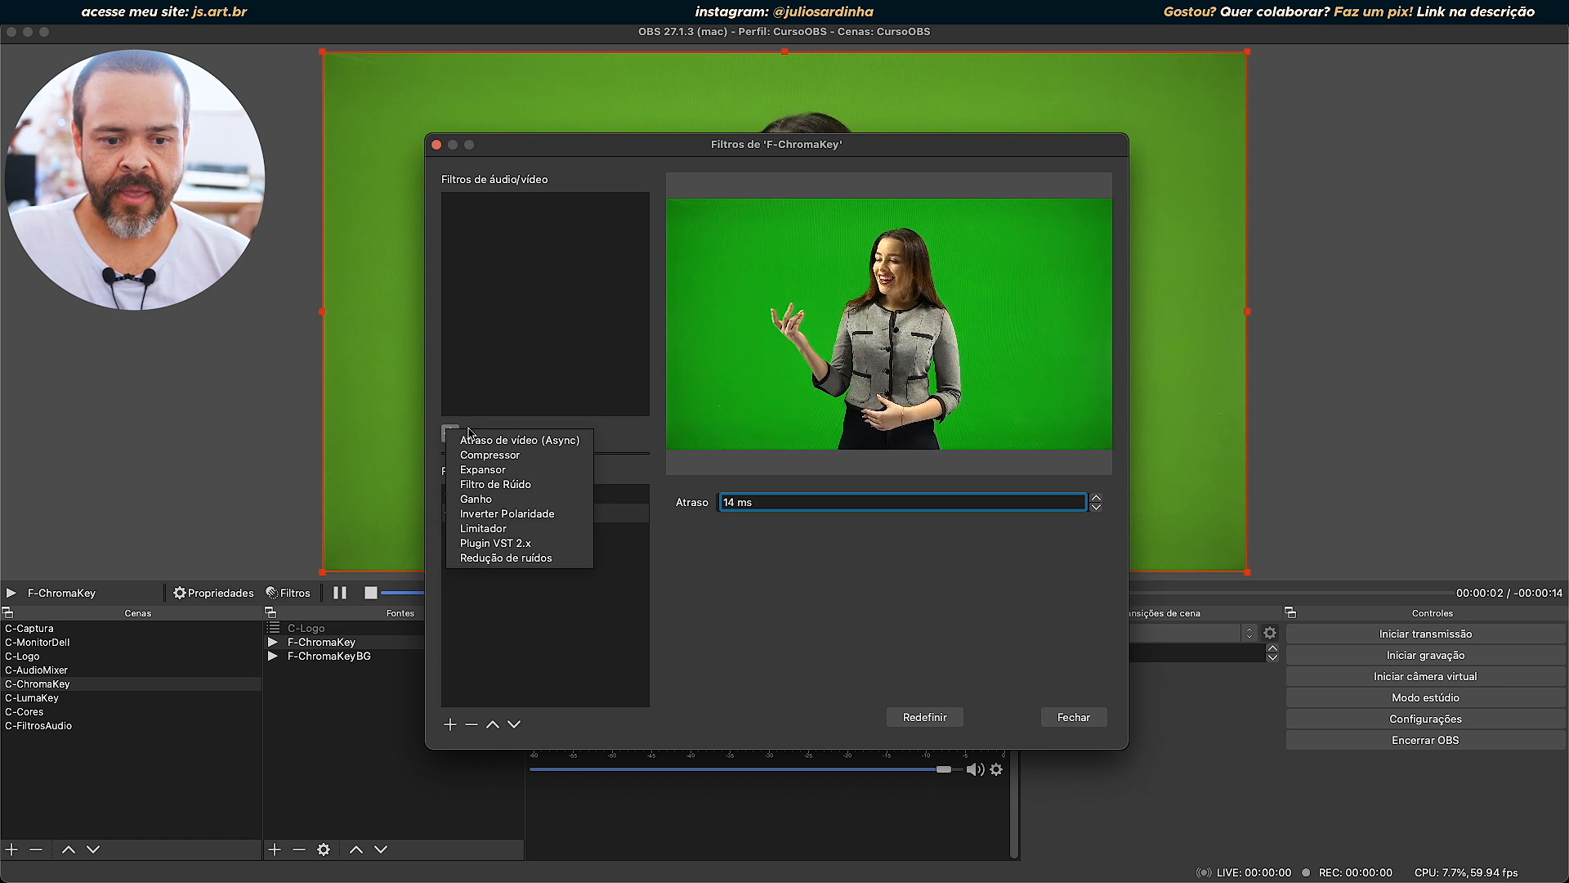
click(575, 442)
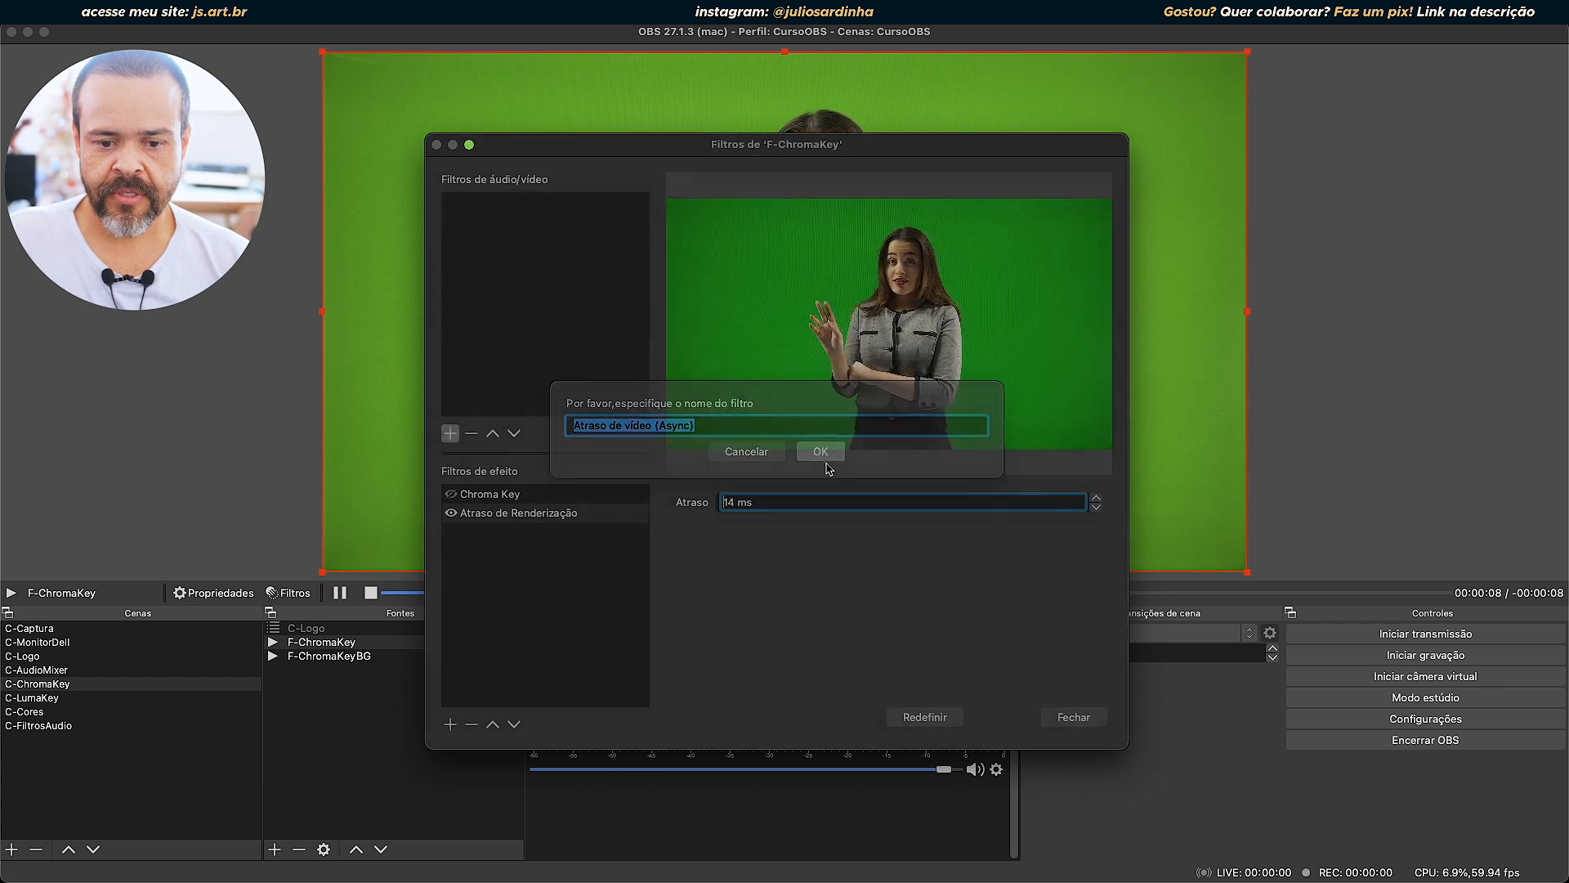
click(820, 452)
Compare the Atraso settings of the Atraso de vídeo (Async) and Atraso de Renderização filters on F-ChromaKey.
click(494, 202)
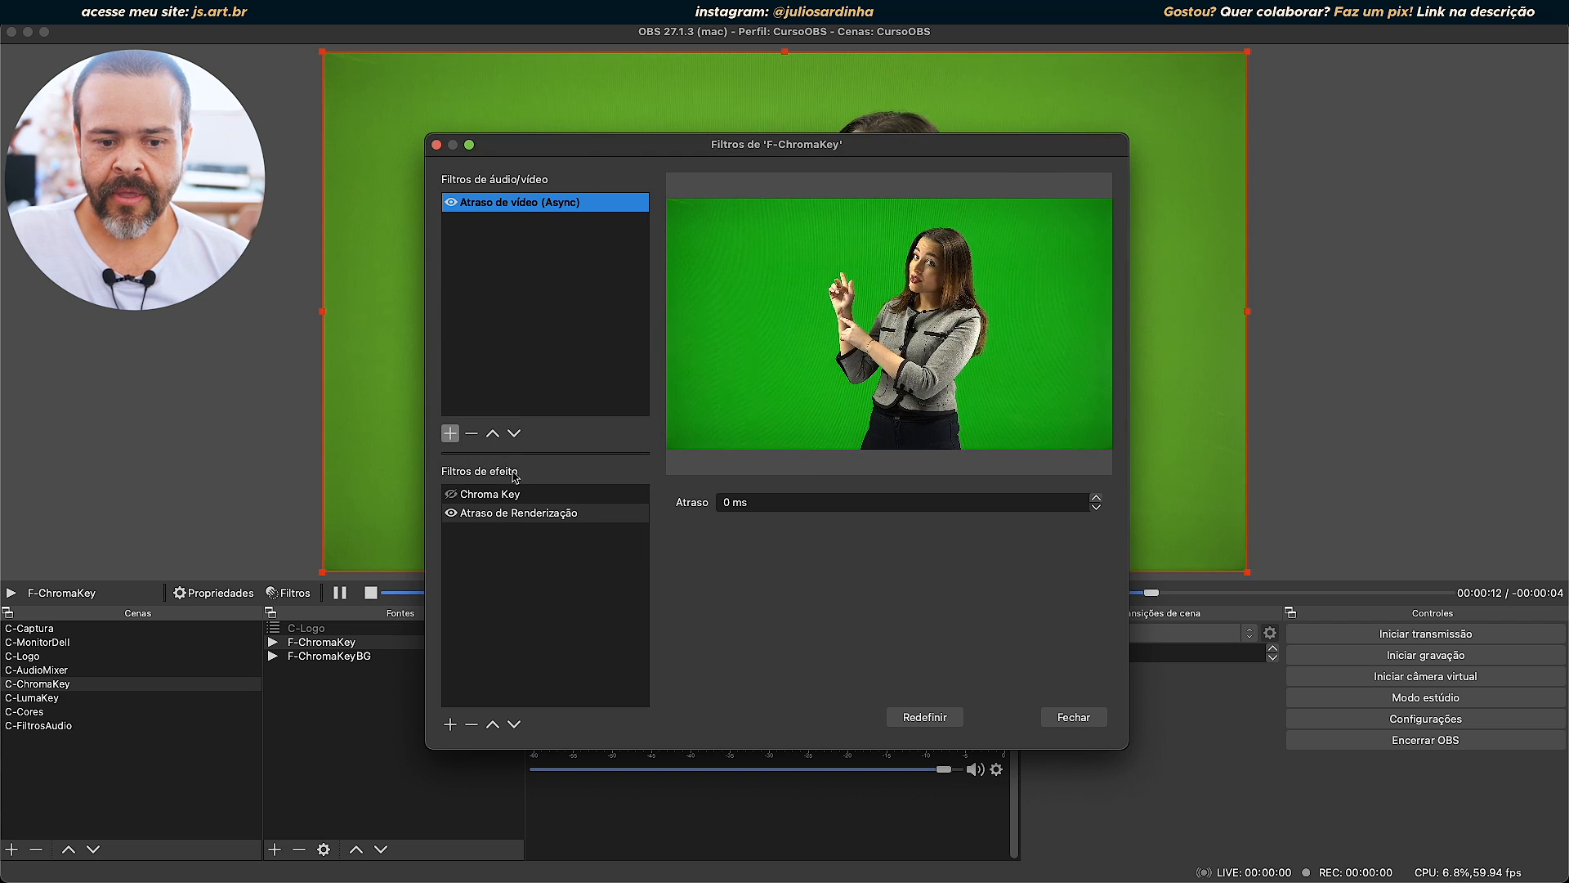
click(527, 513)
click(556, 204)
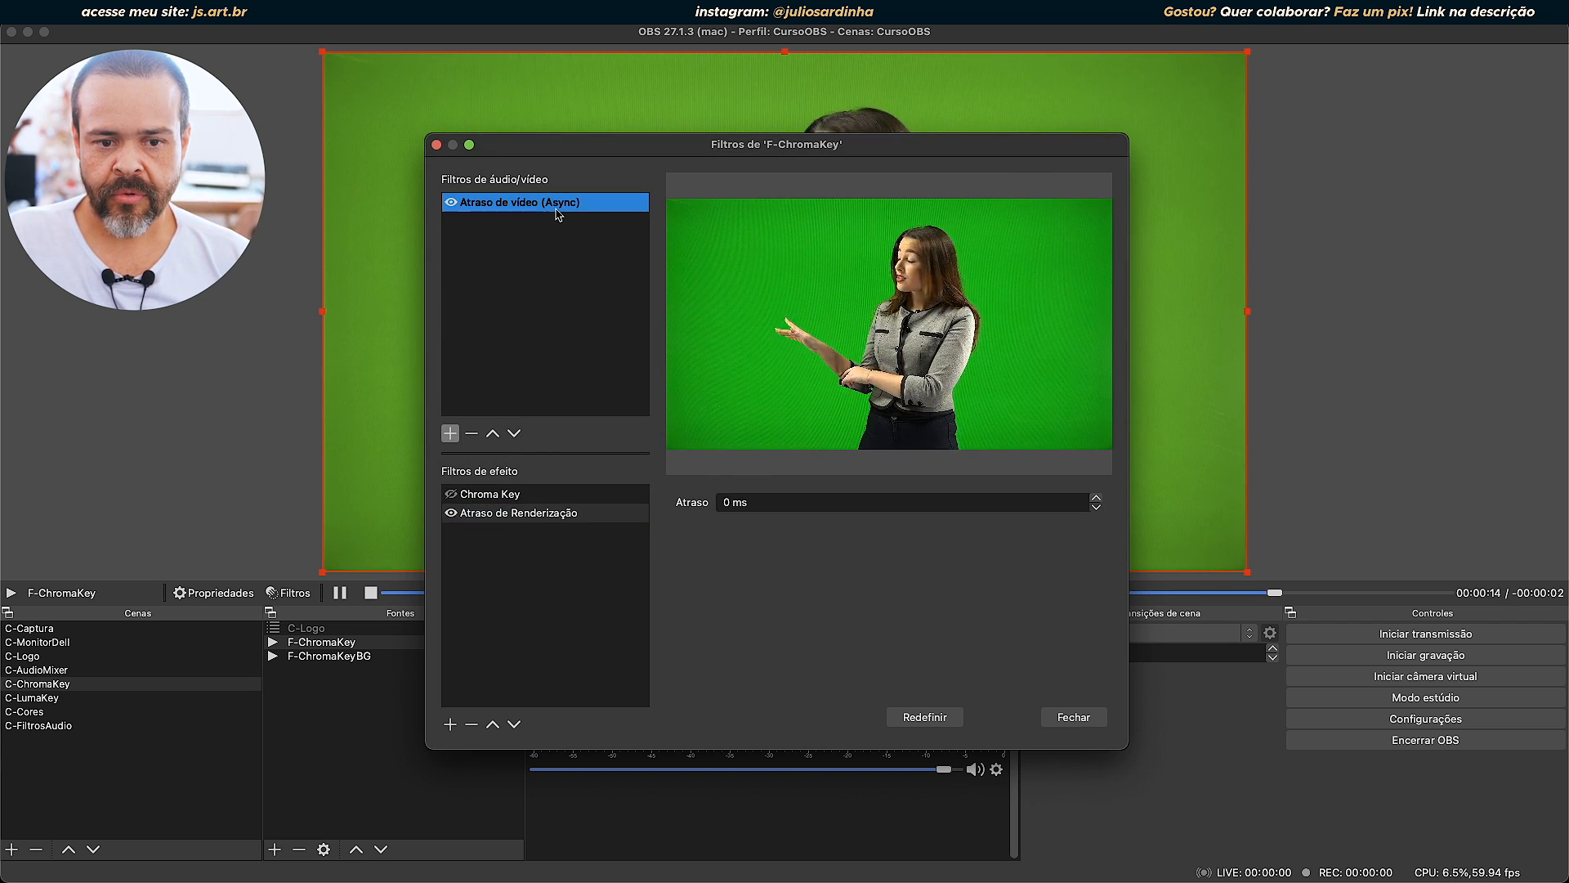
click(577, 515)
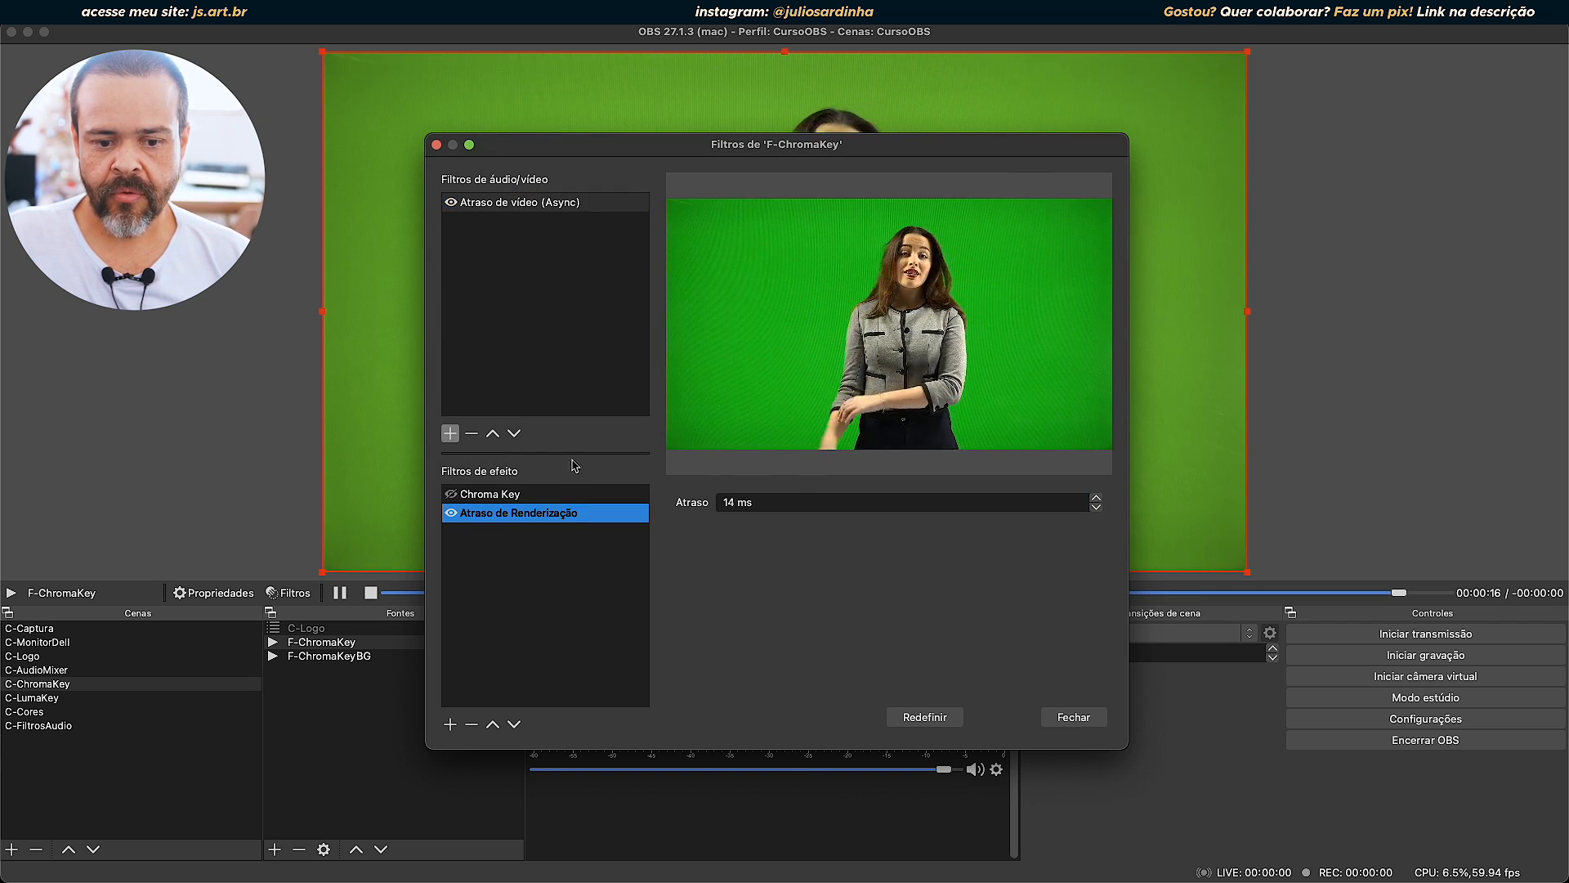
click(551, 204)
click(799, 502)
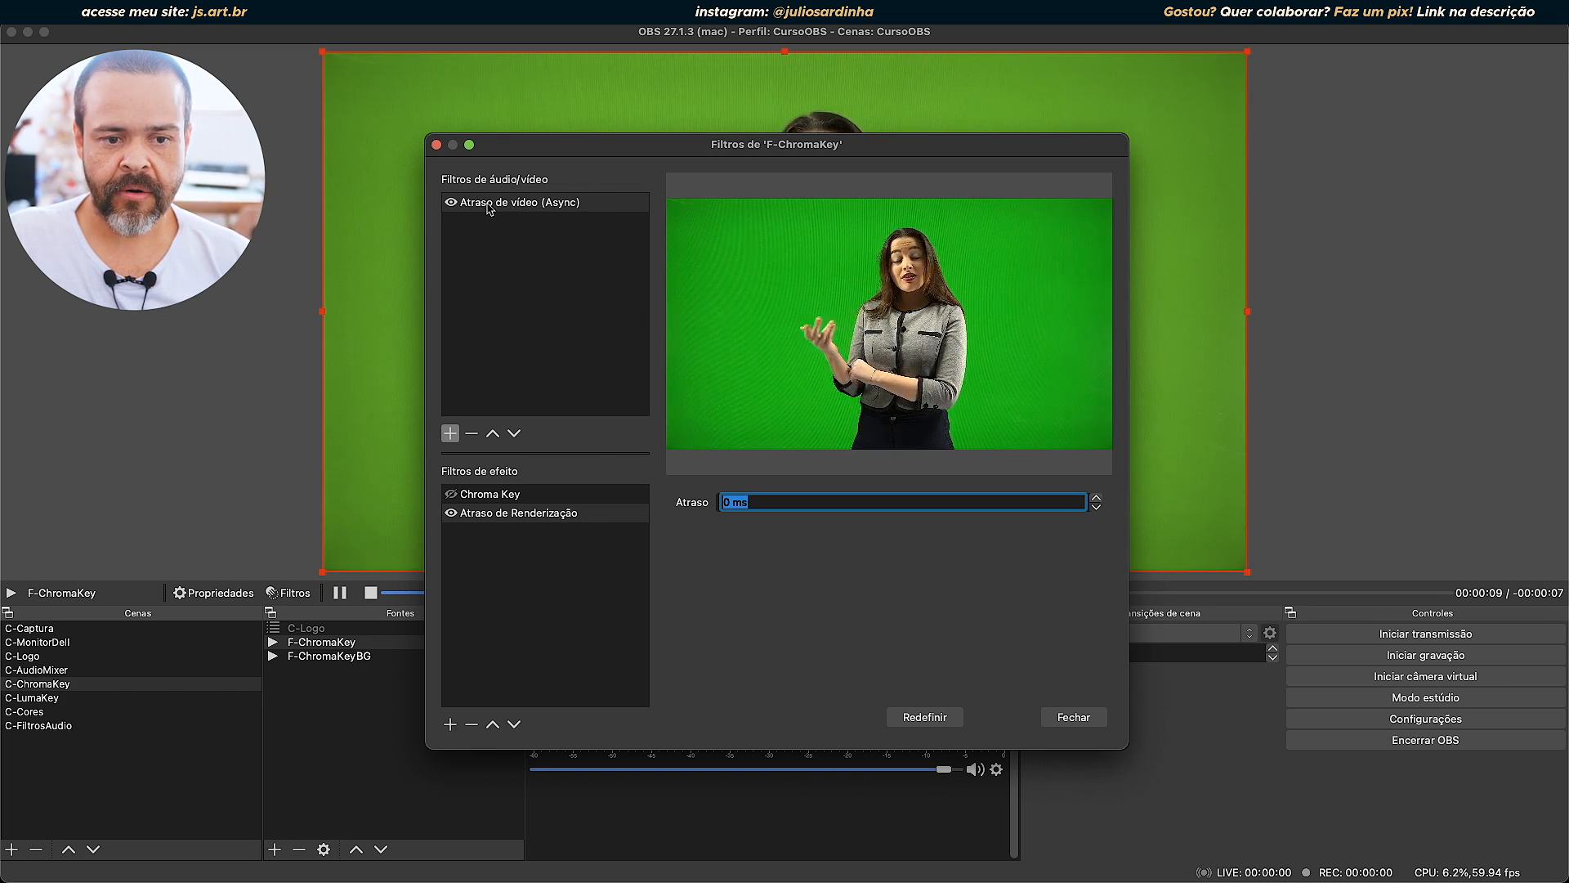
Remove both delay filters from F-ChromaKey and enable its Chroma Key filter, moving the filters window aside to uncover the preview.
click(516, 205)
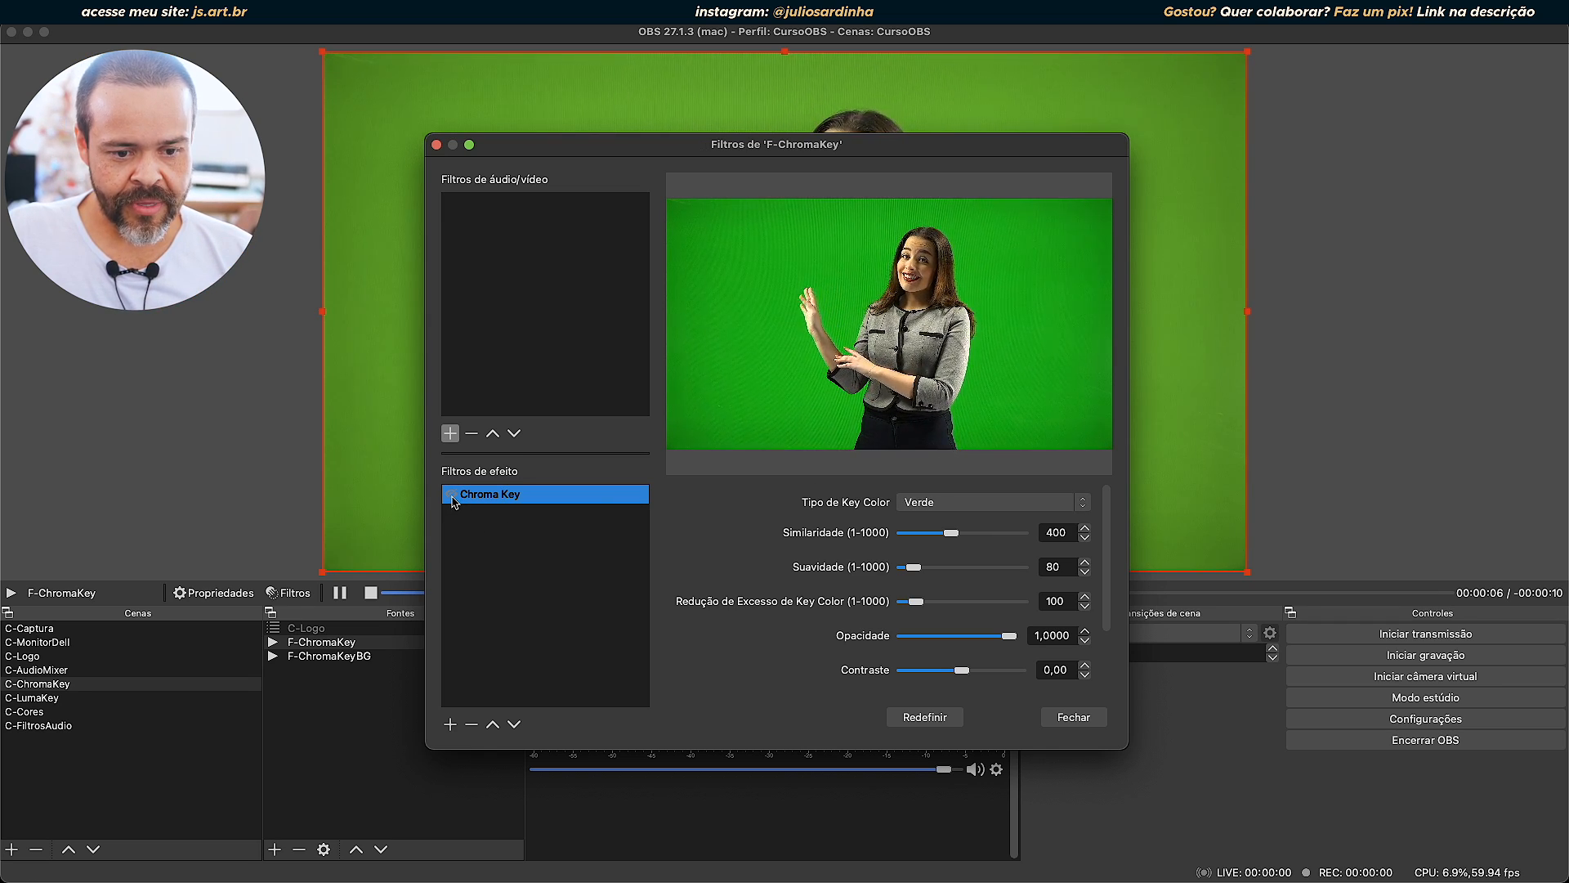
click(451, 495)
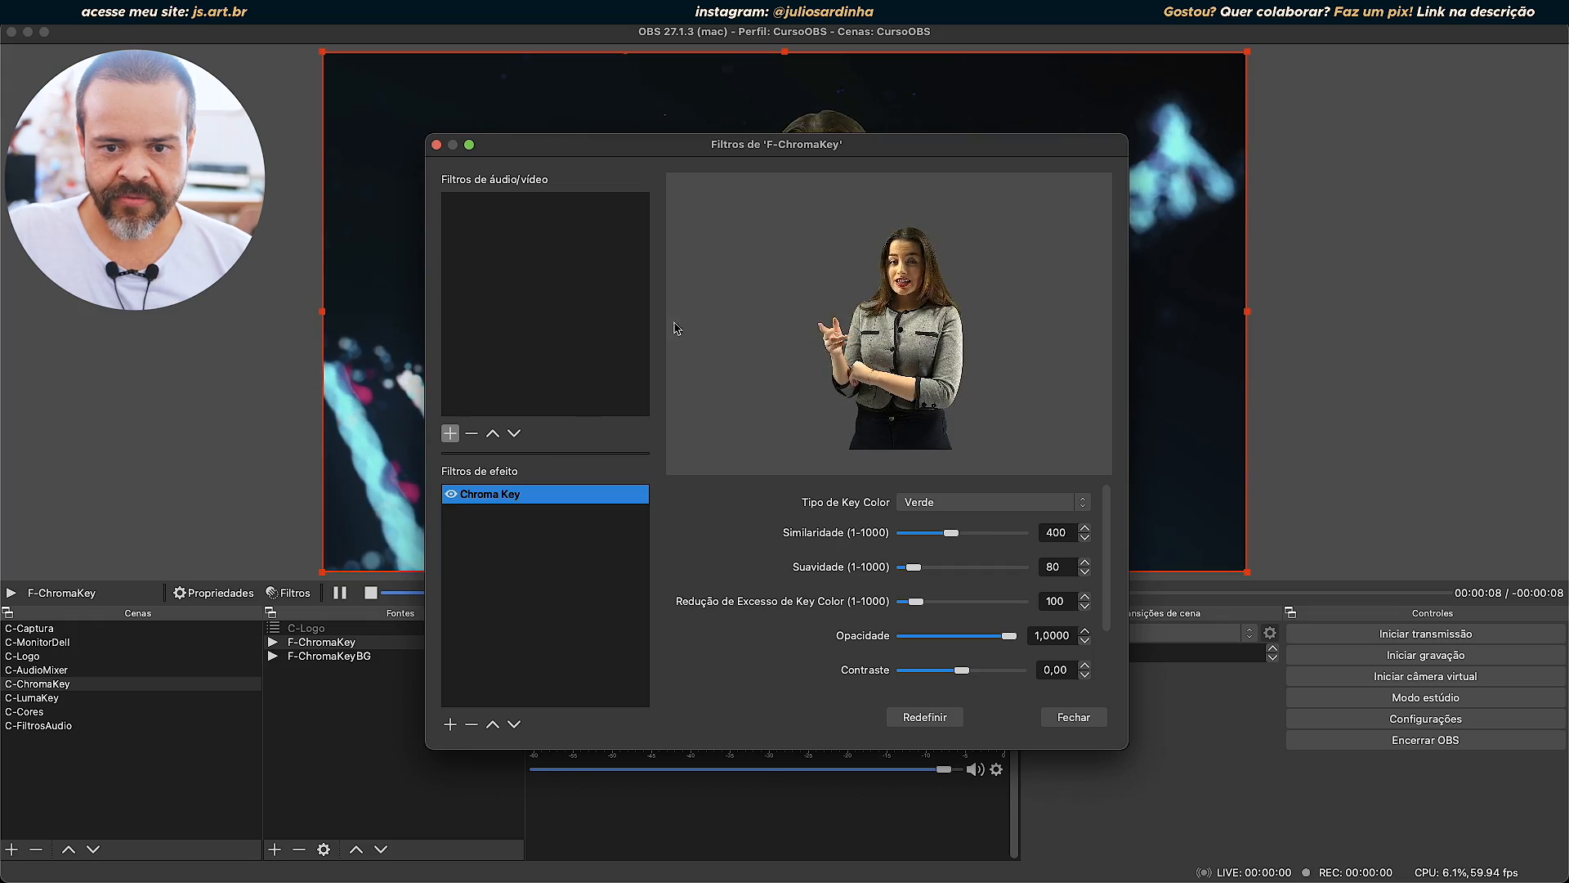
drag(797, 155, 1354, 489)
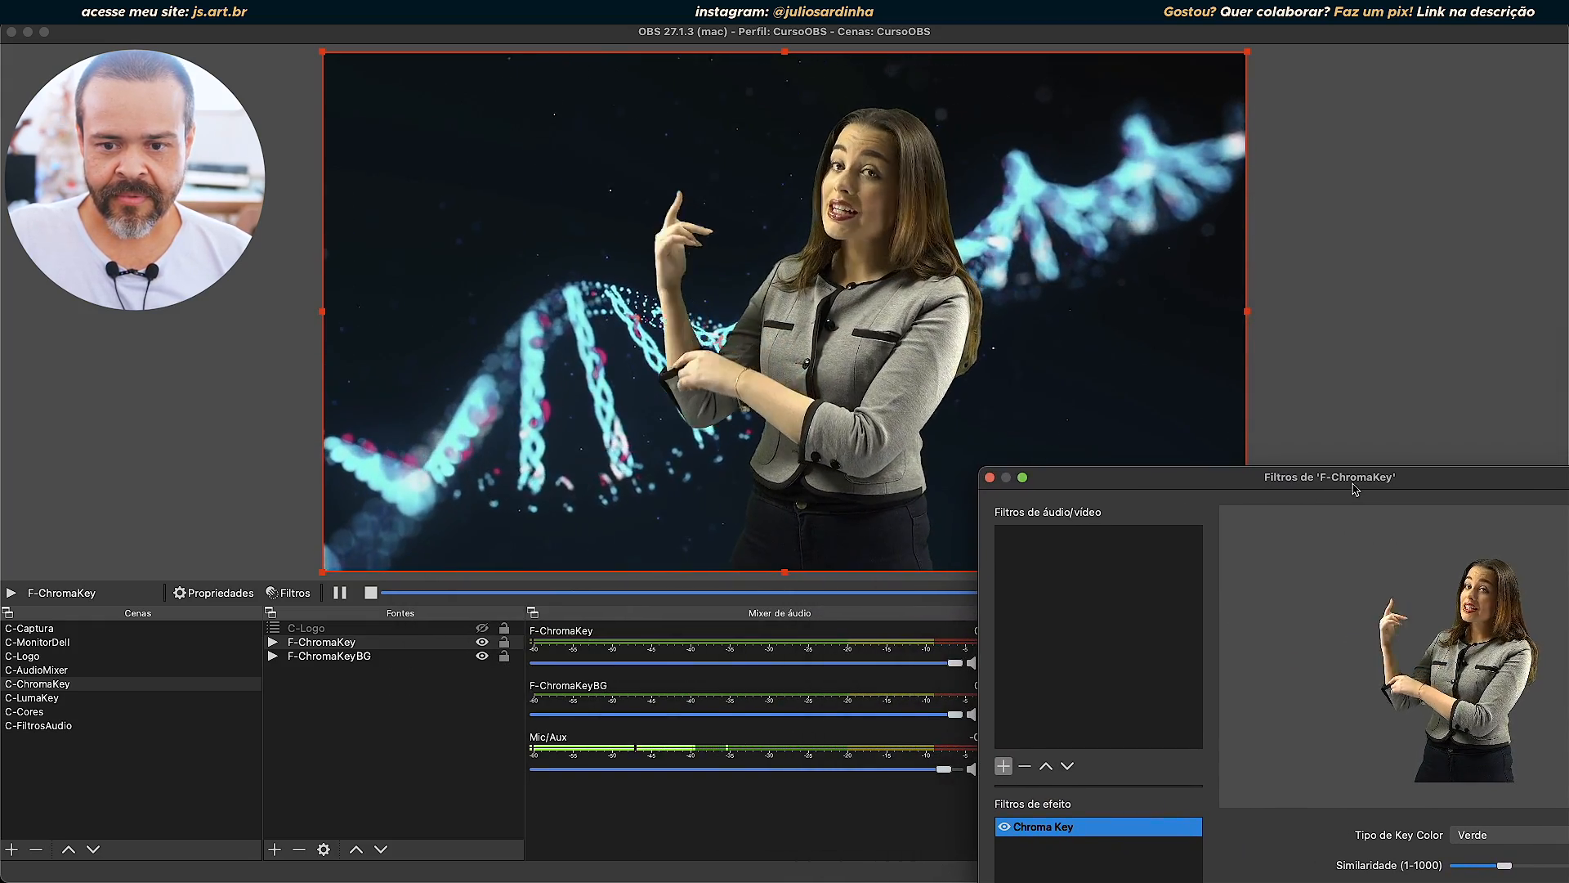
drag(1354, 489, 1216, 379)
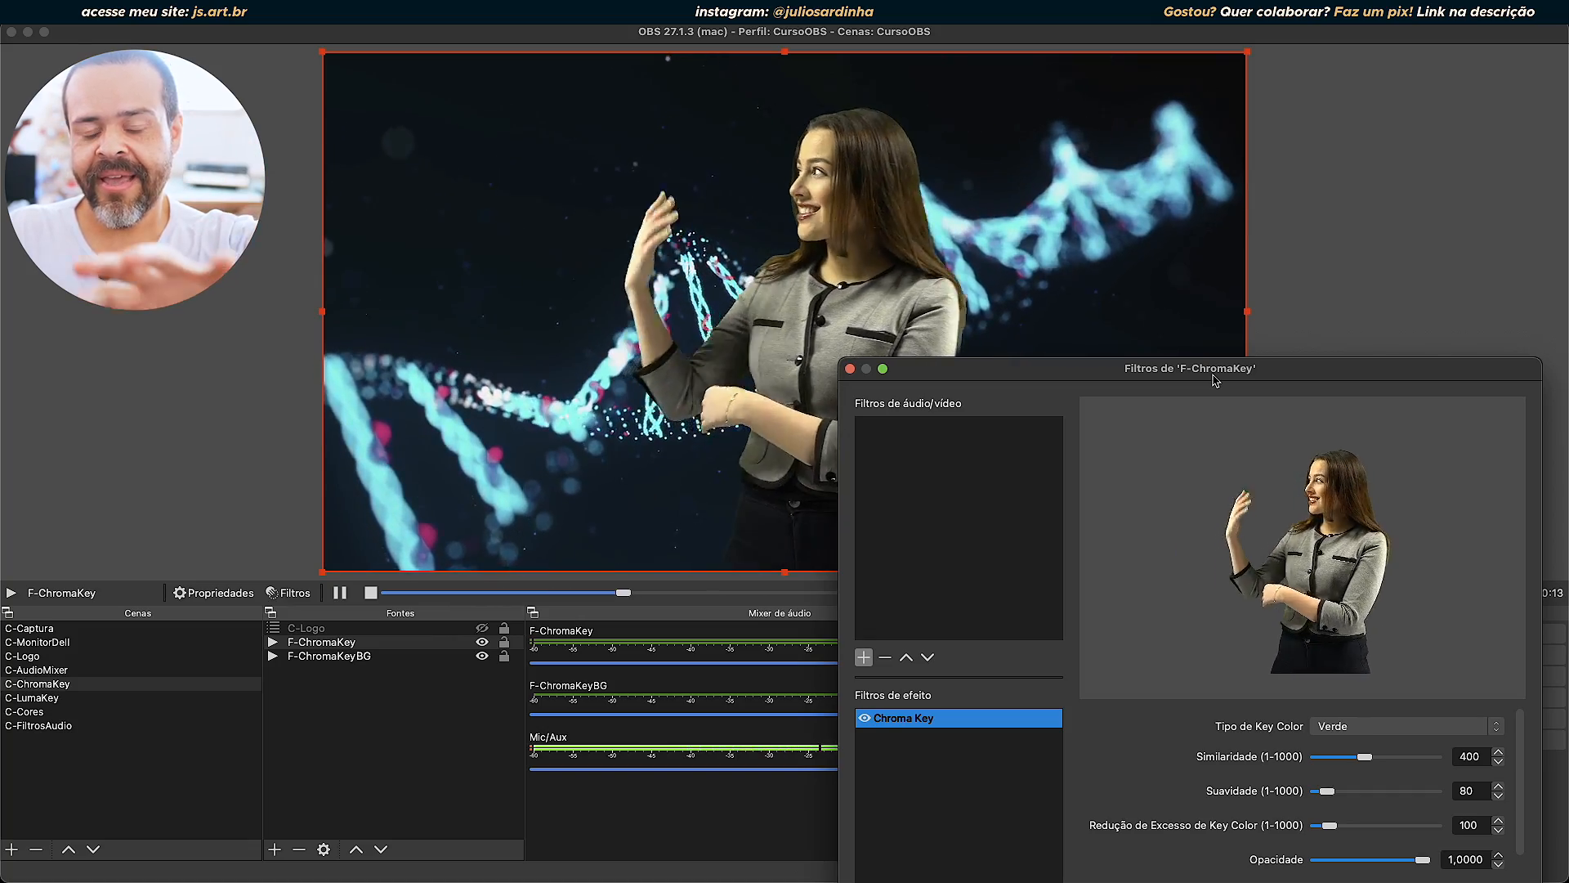
Disable the existing Chroma Key filter on F-ChromaKey and add a second Chroma Key effect filter with its default name.
drag(1214, 378, 503, 89)
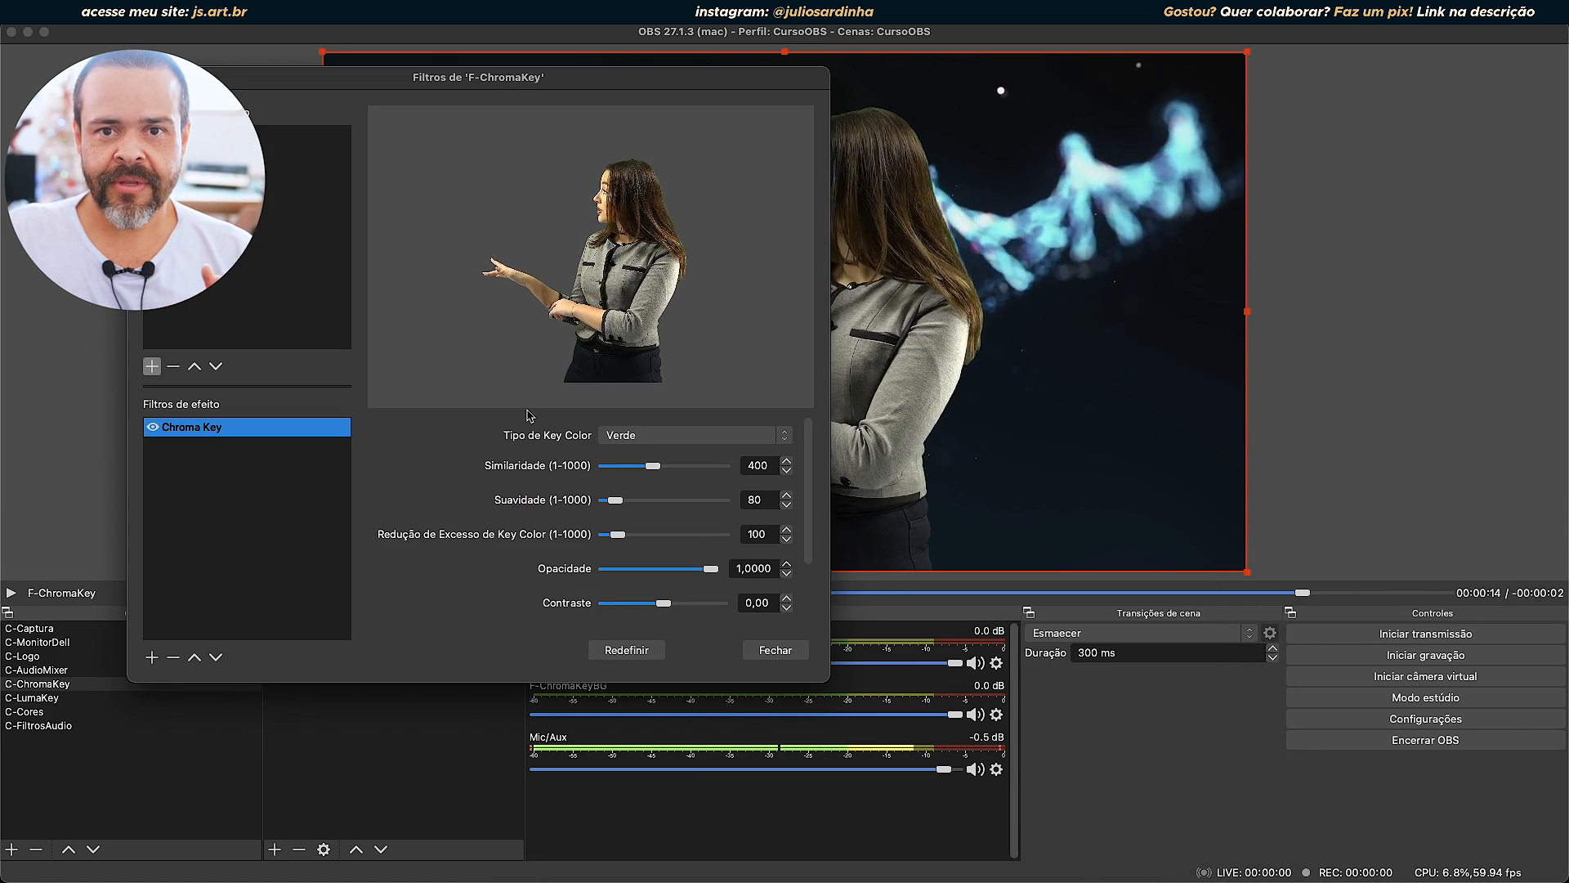
drag(660, 80, 461, 96)
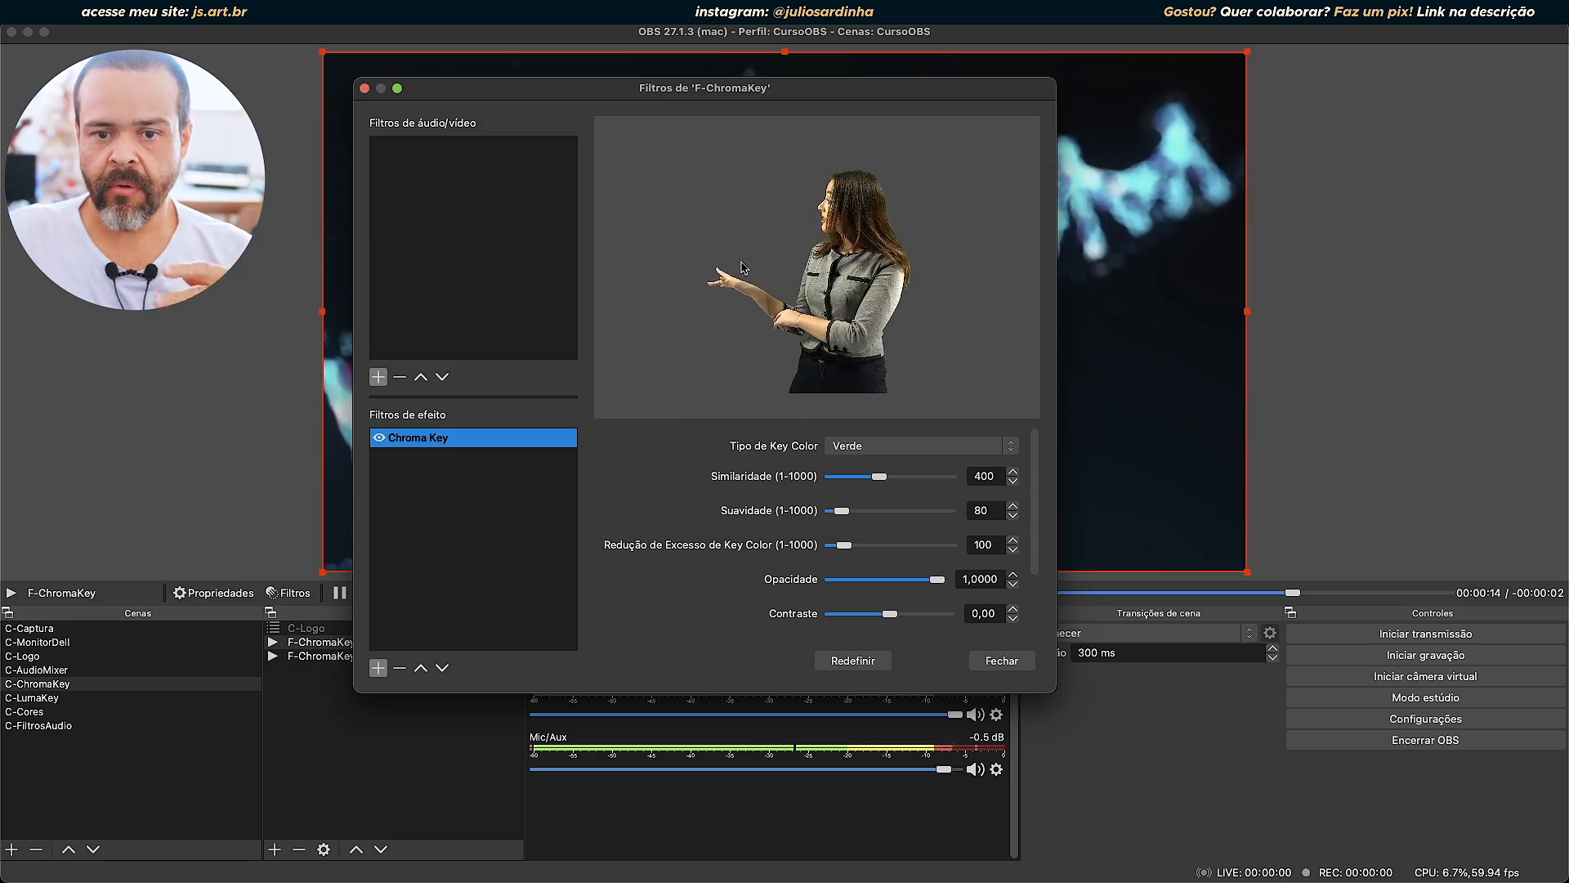
drag(808, 93, 795, 134)
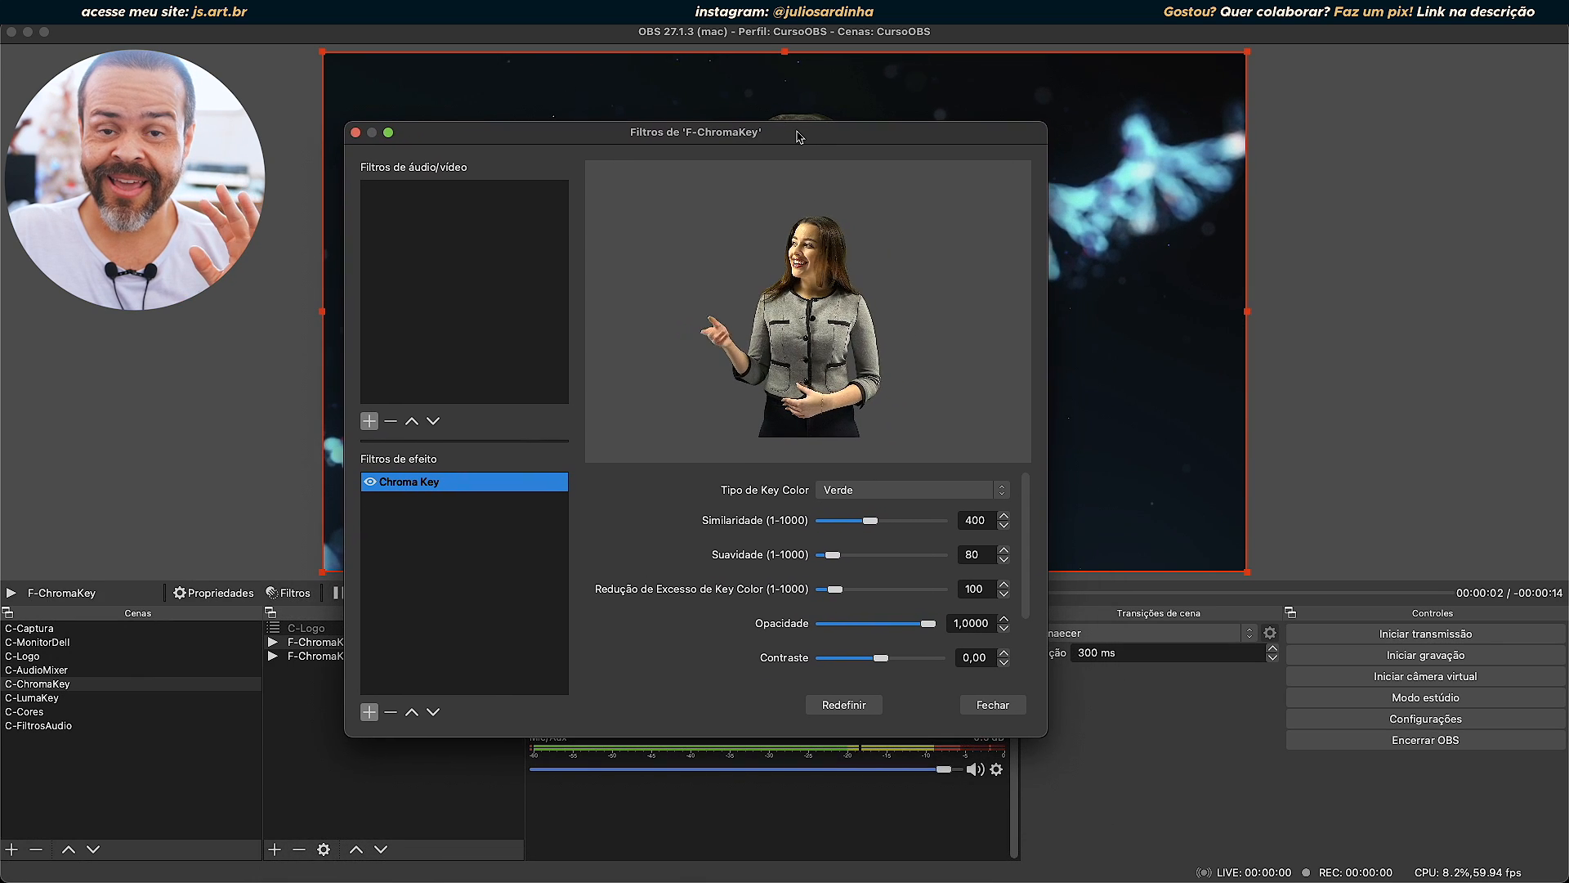
click(367, 481)
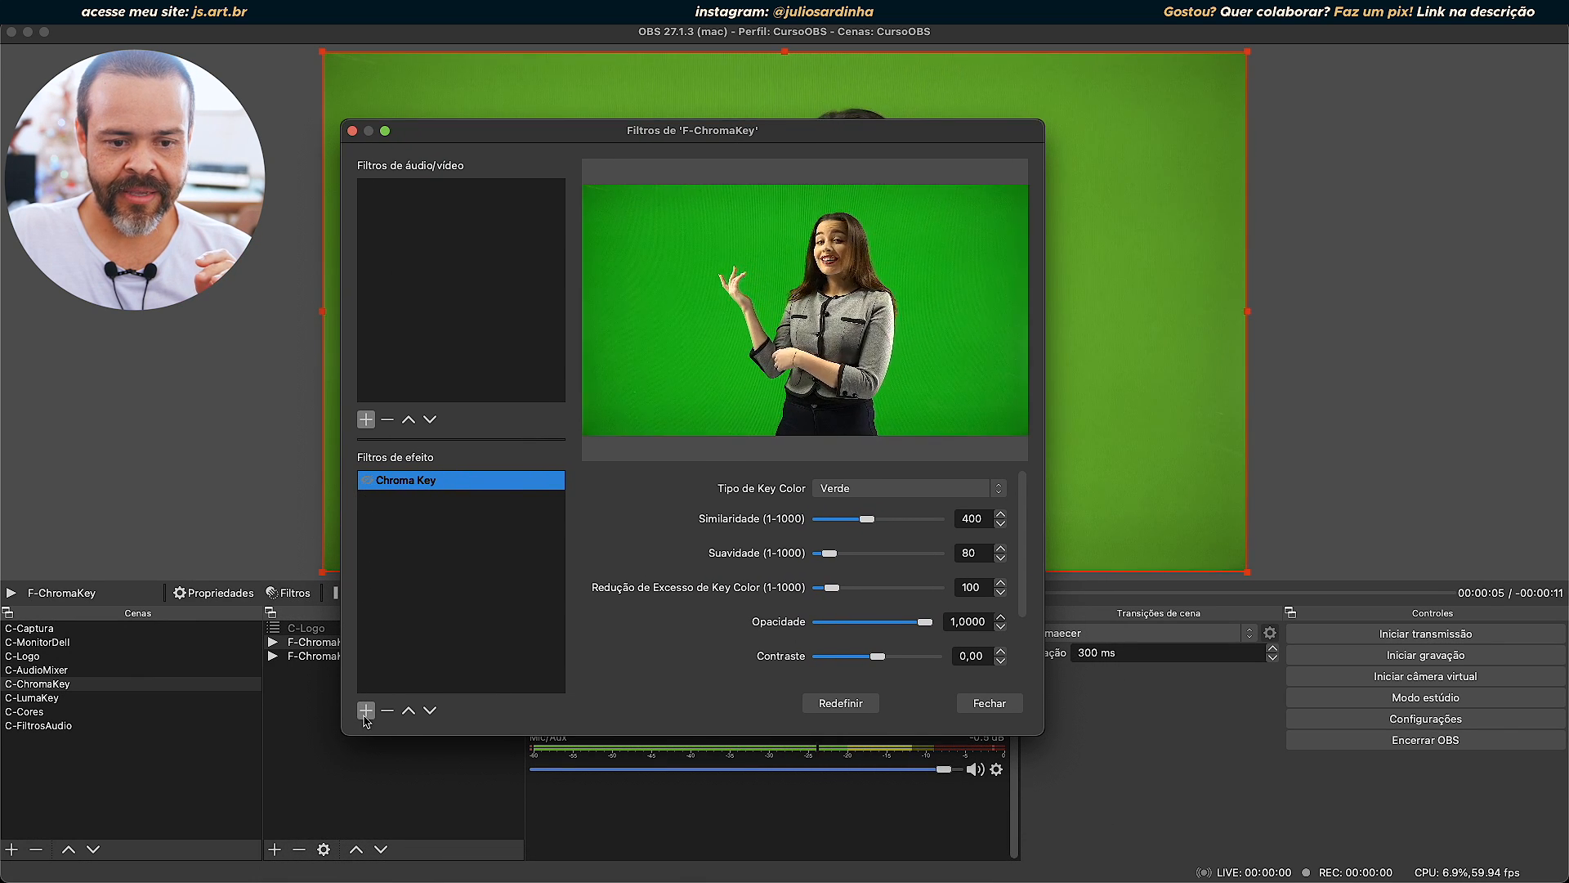
click(365, 710)
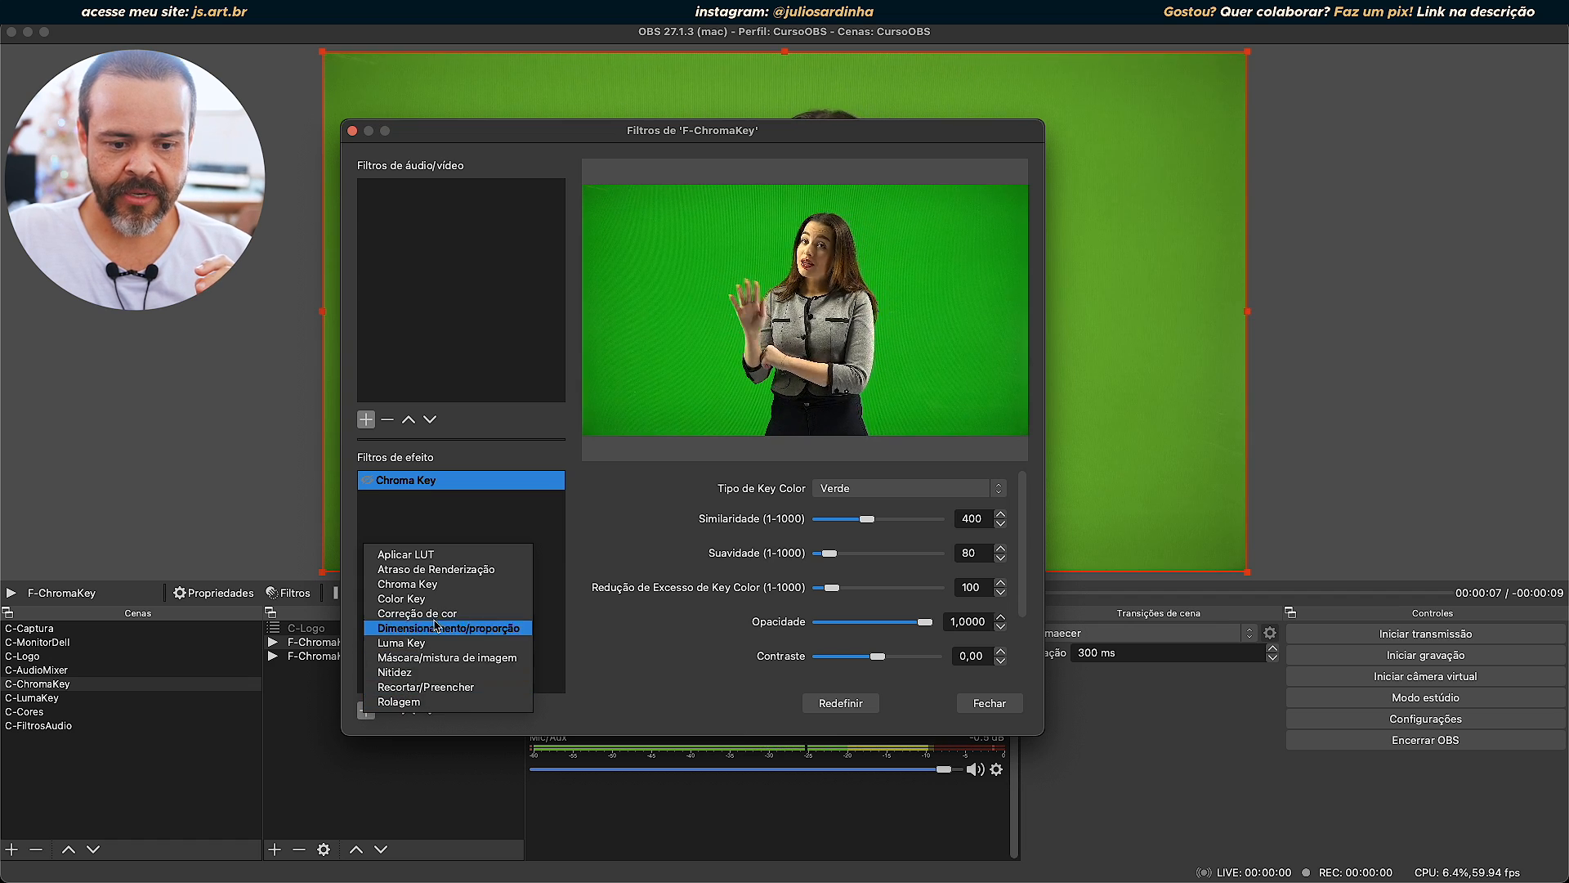
click(438, 584)
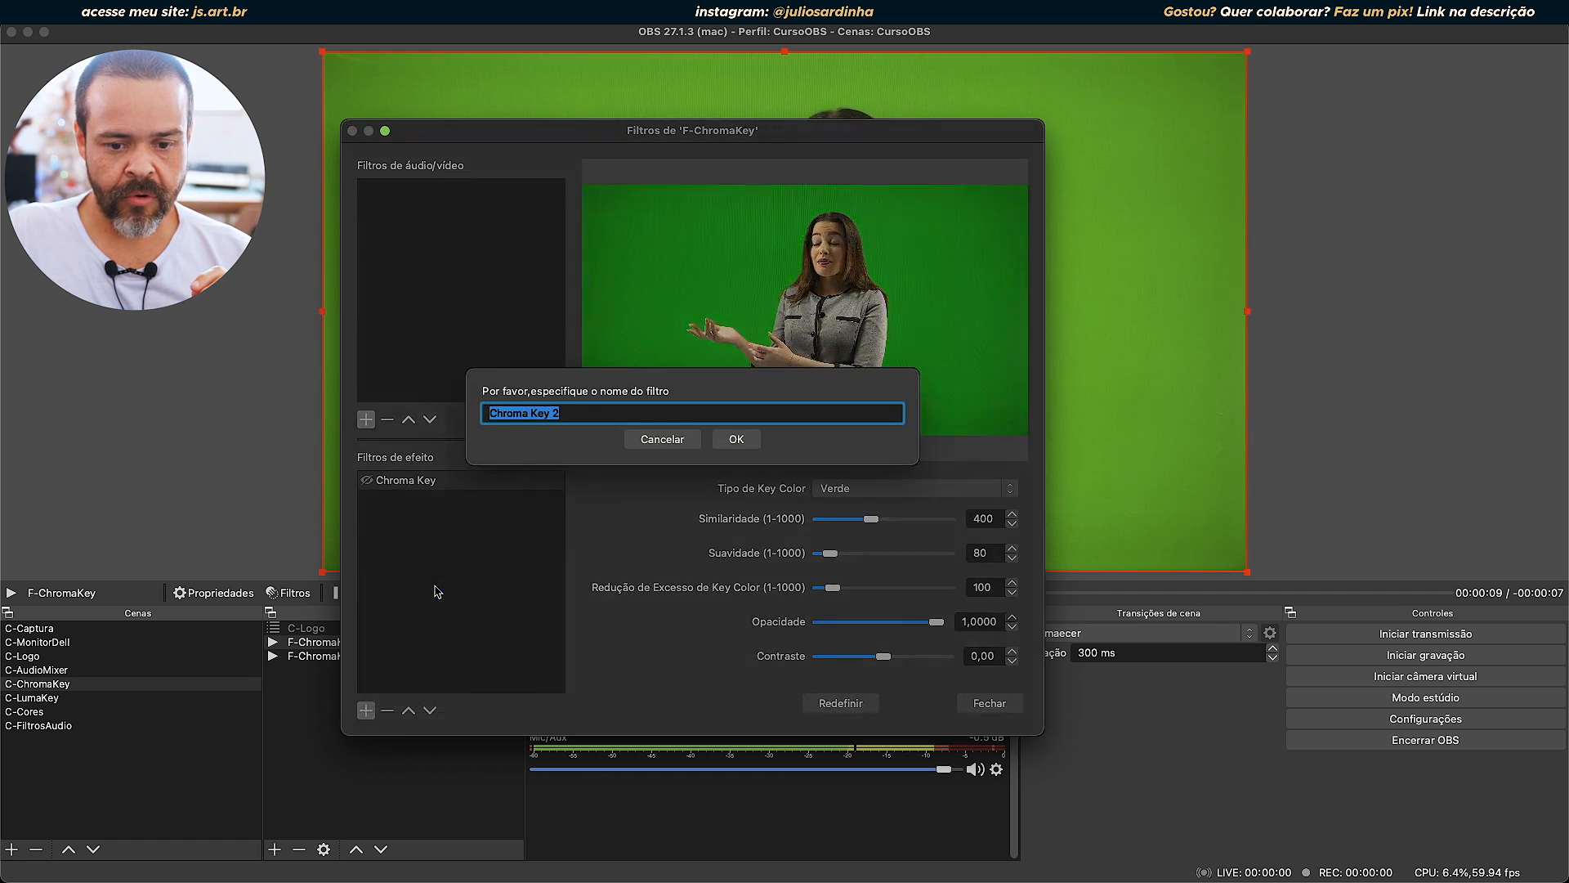
click(736, 451)
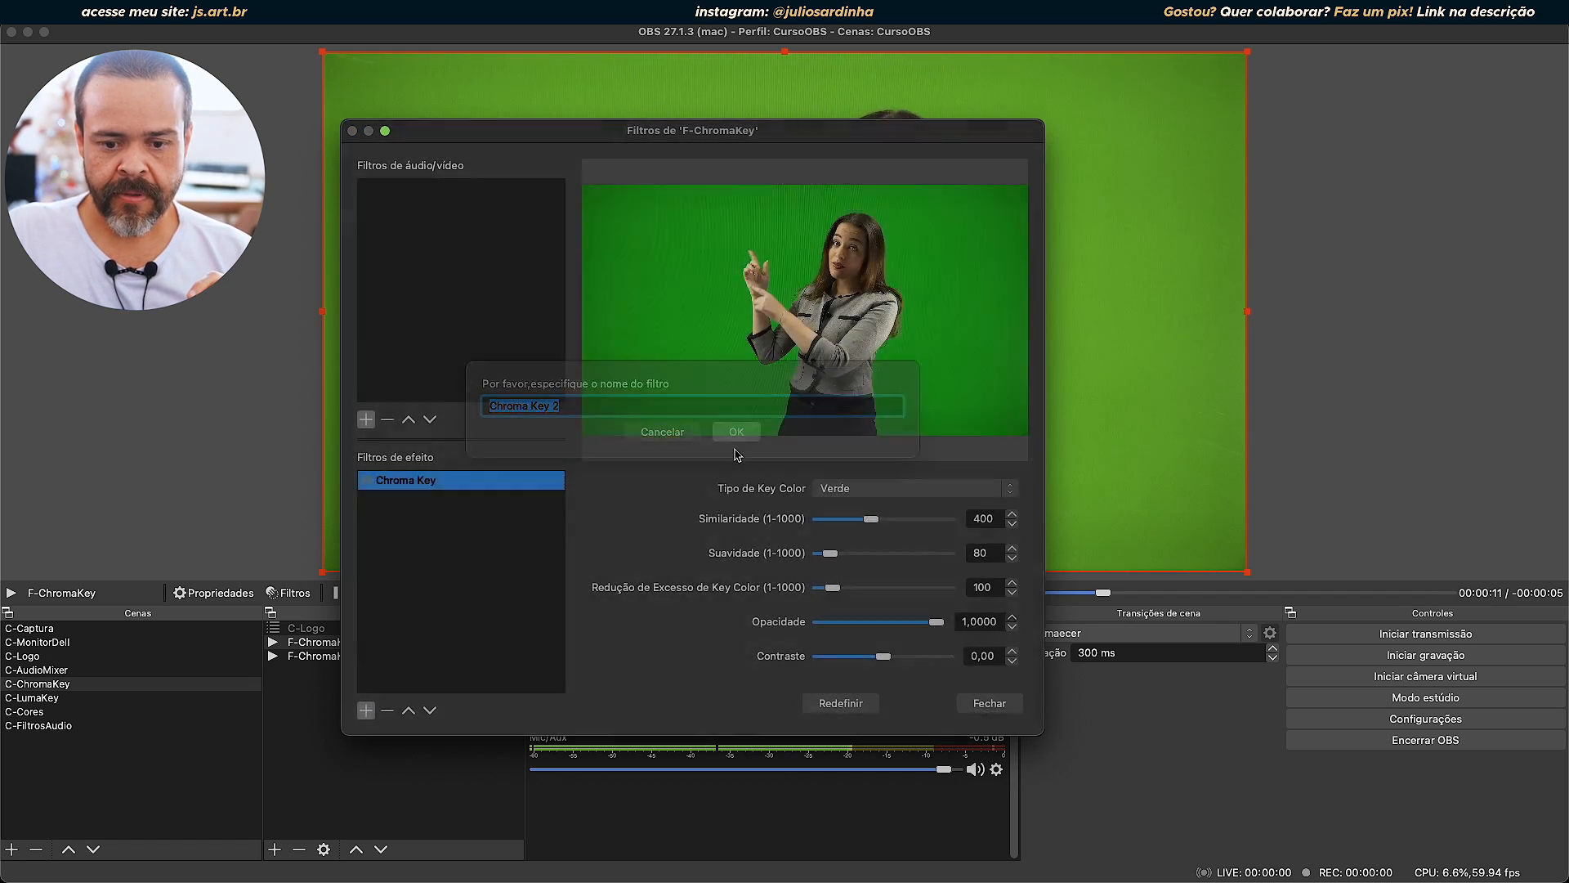
drag(833, 135, 512, 161)
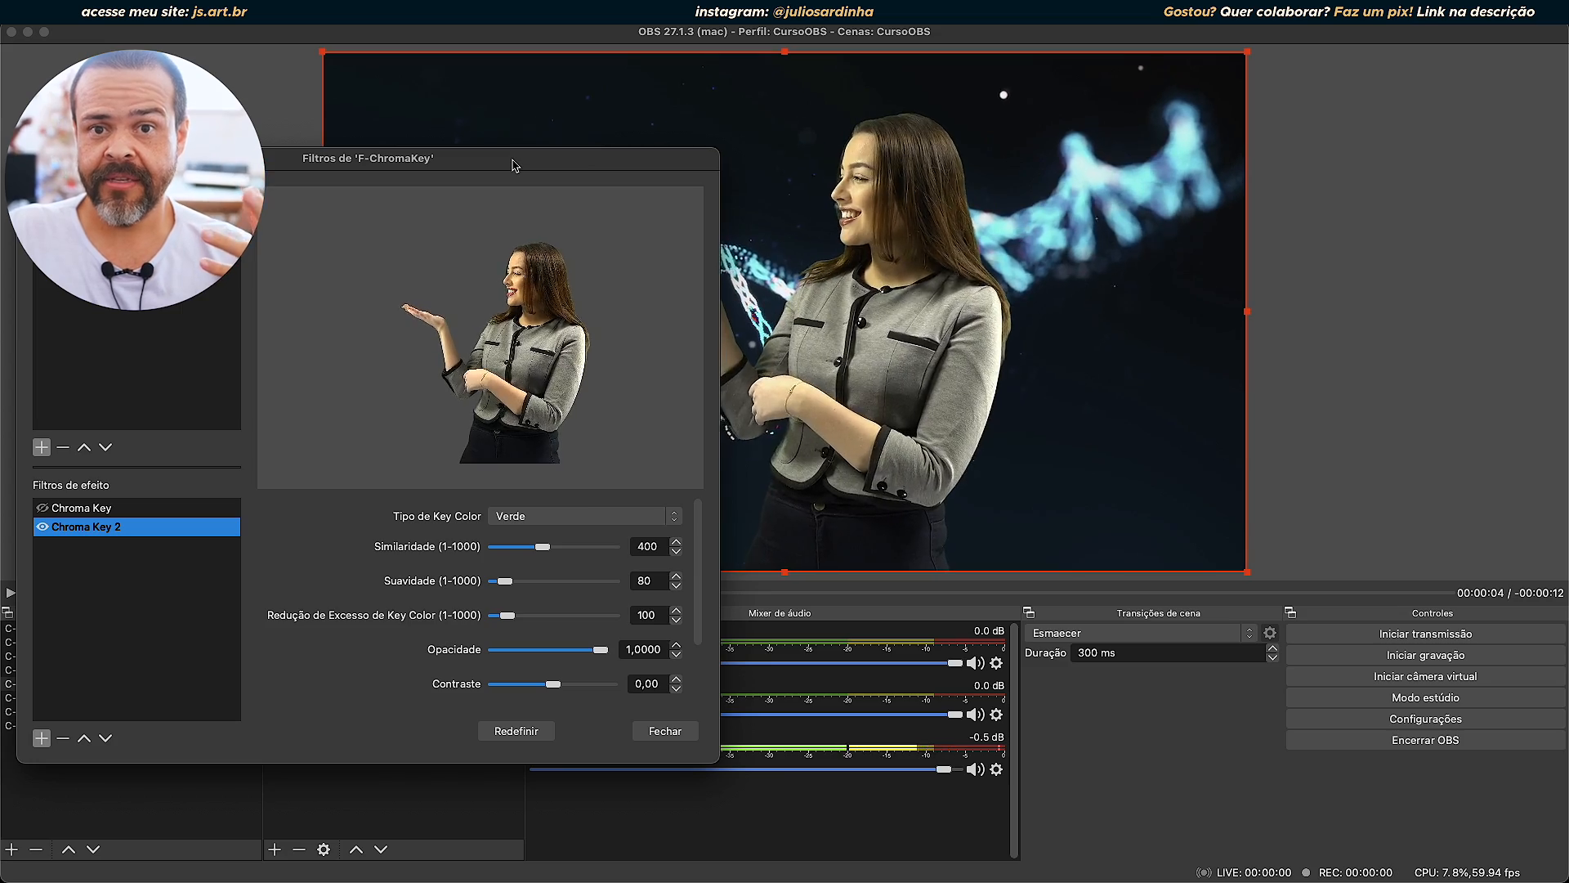
Try the Azul, Magenta and Custom key color types on Chroma Key 2 and return it to Verde.
drag(513, 164, 629, 119)
click(704, 469)
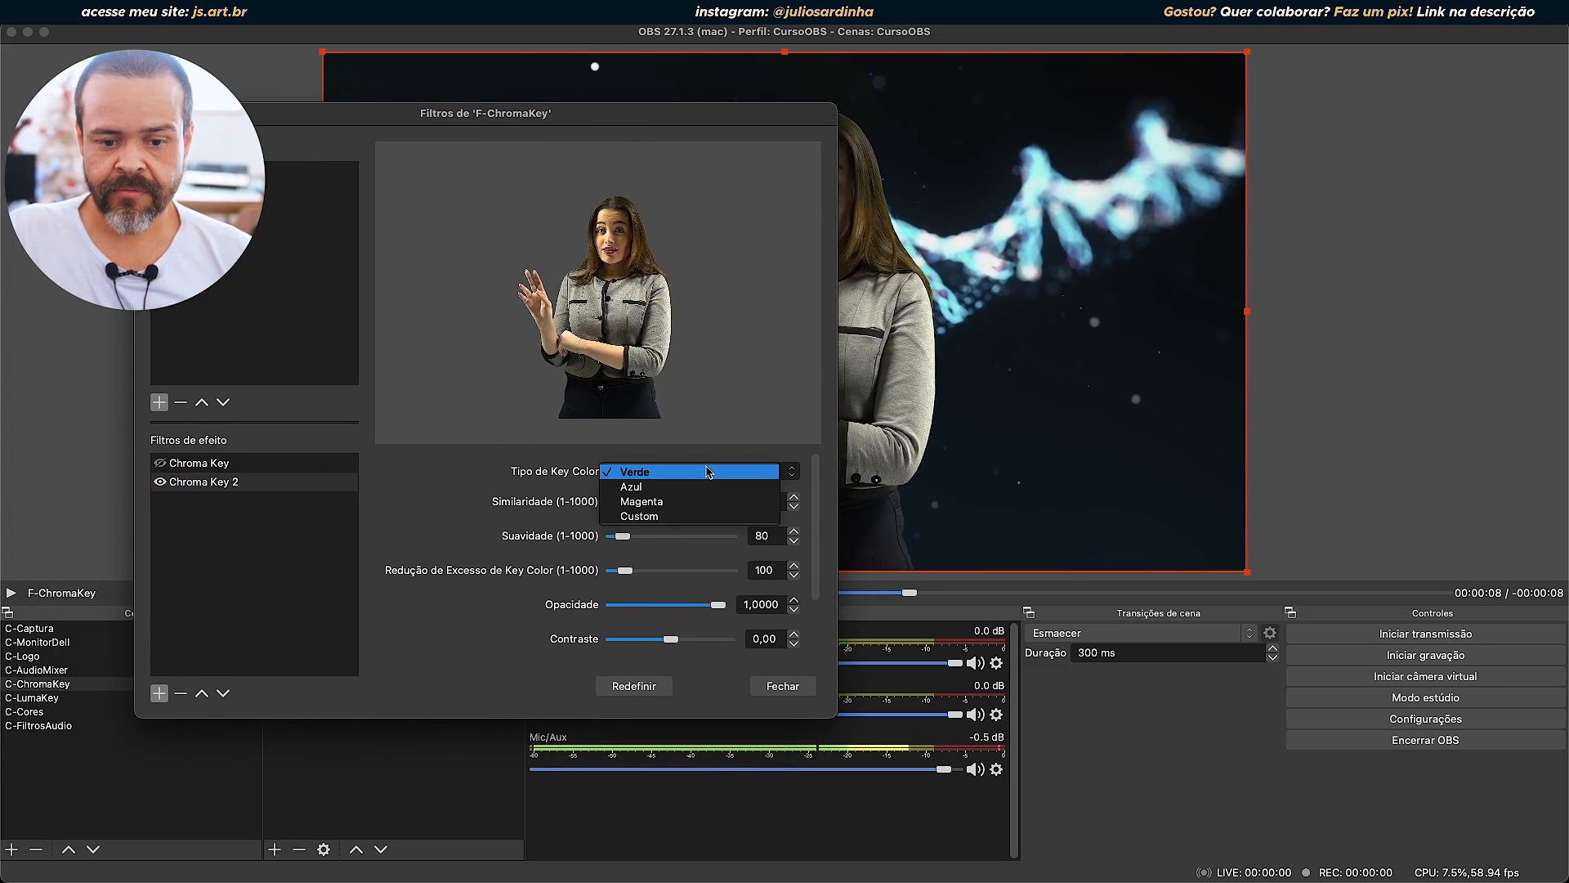
click(647, 487)
click(646, 473)
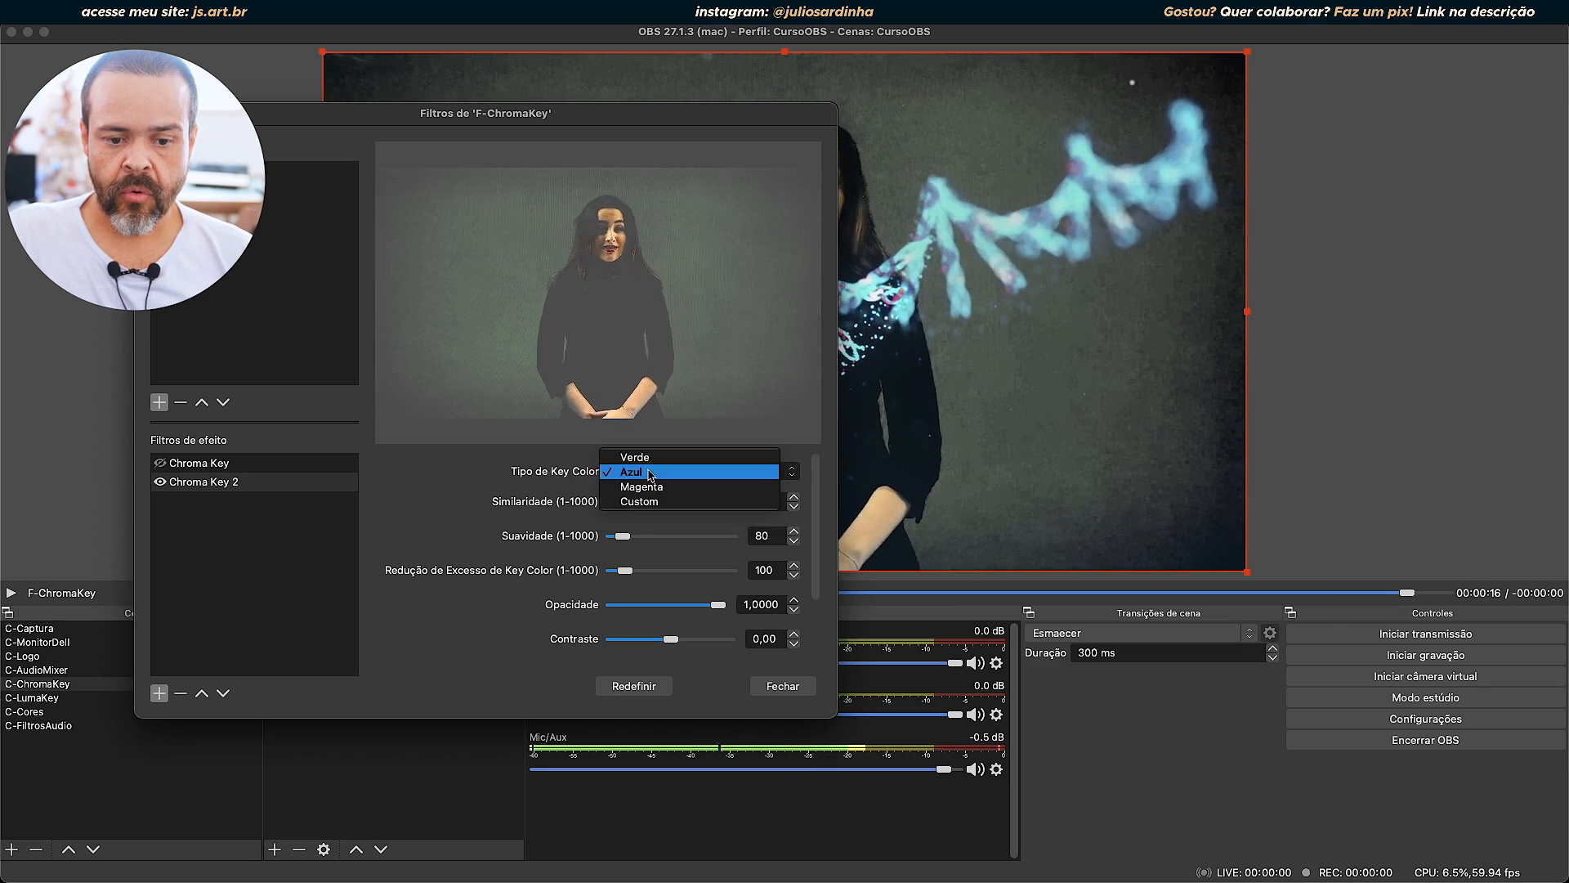
click(645, 487)
drag(654, 118, 1285, 208)
click(1275, 560)
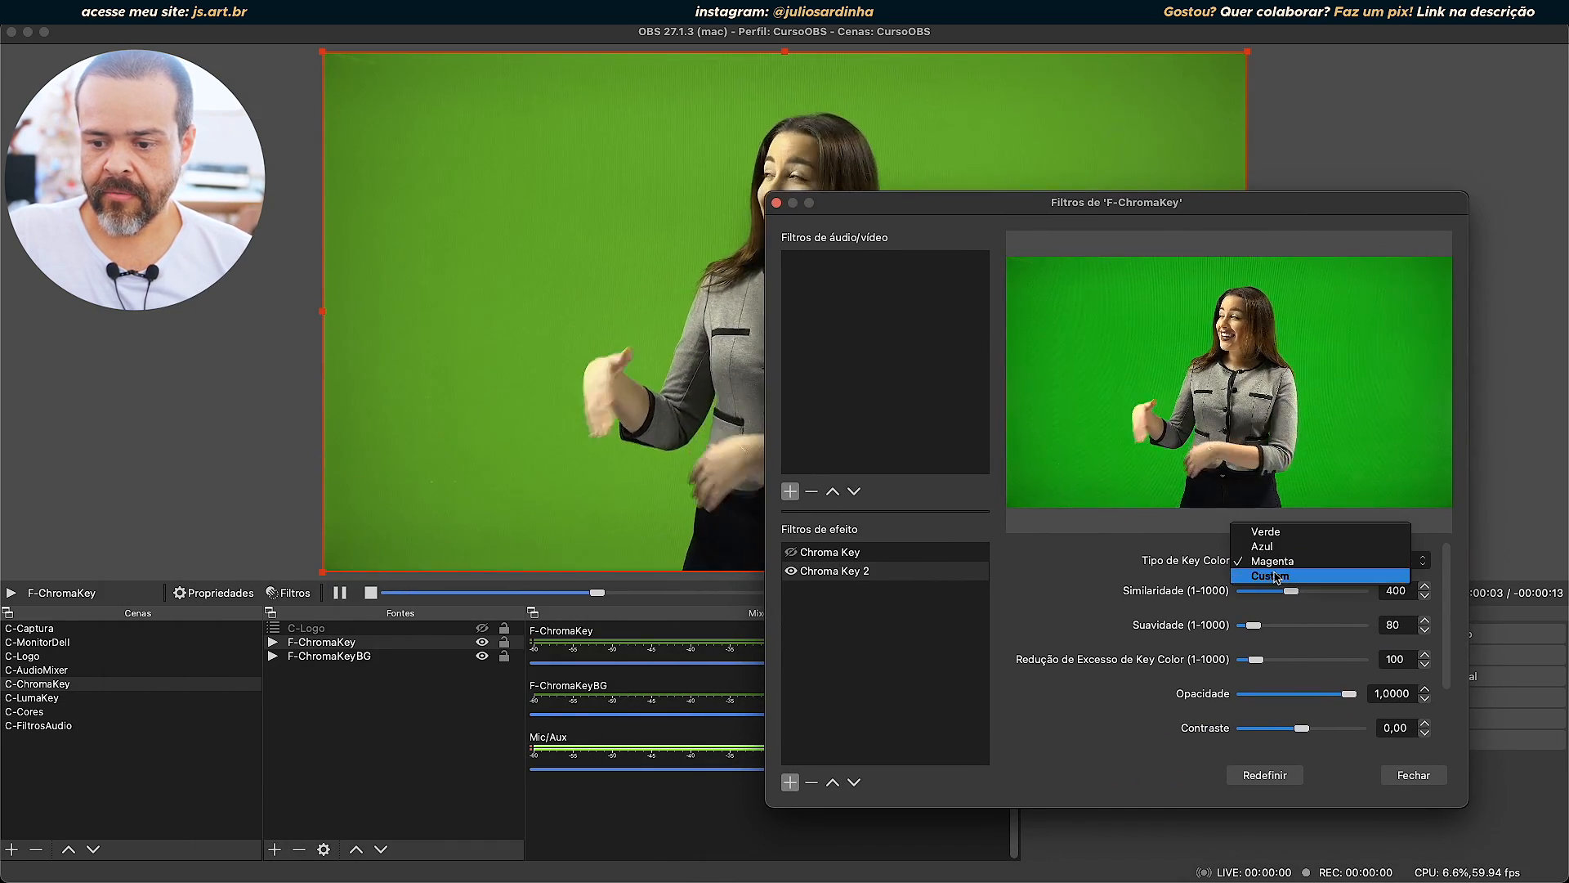
click(1276, 577)
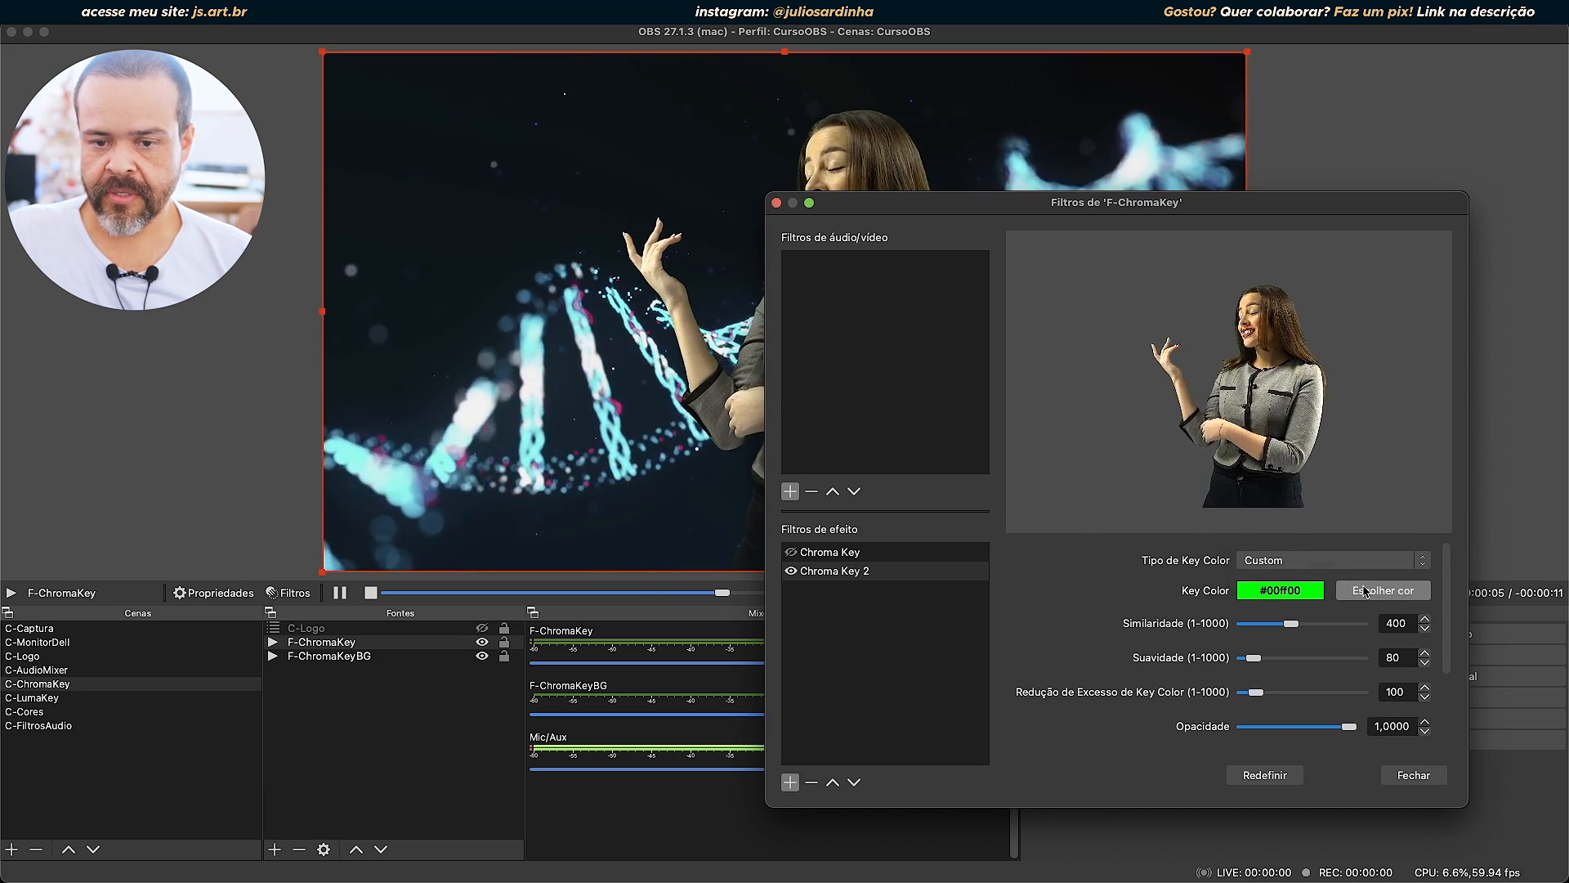
click(1274, 560)
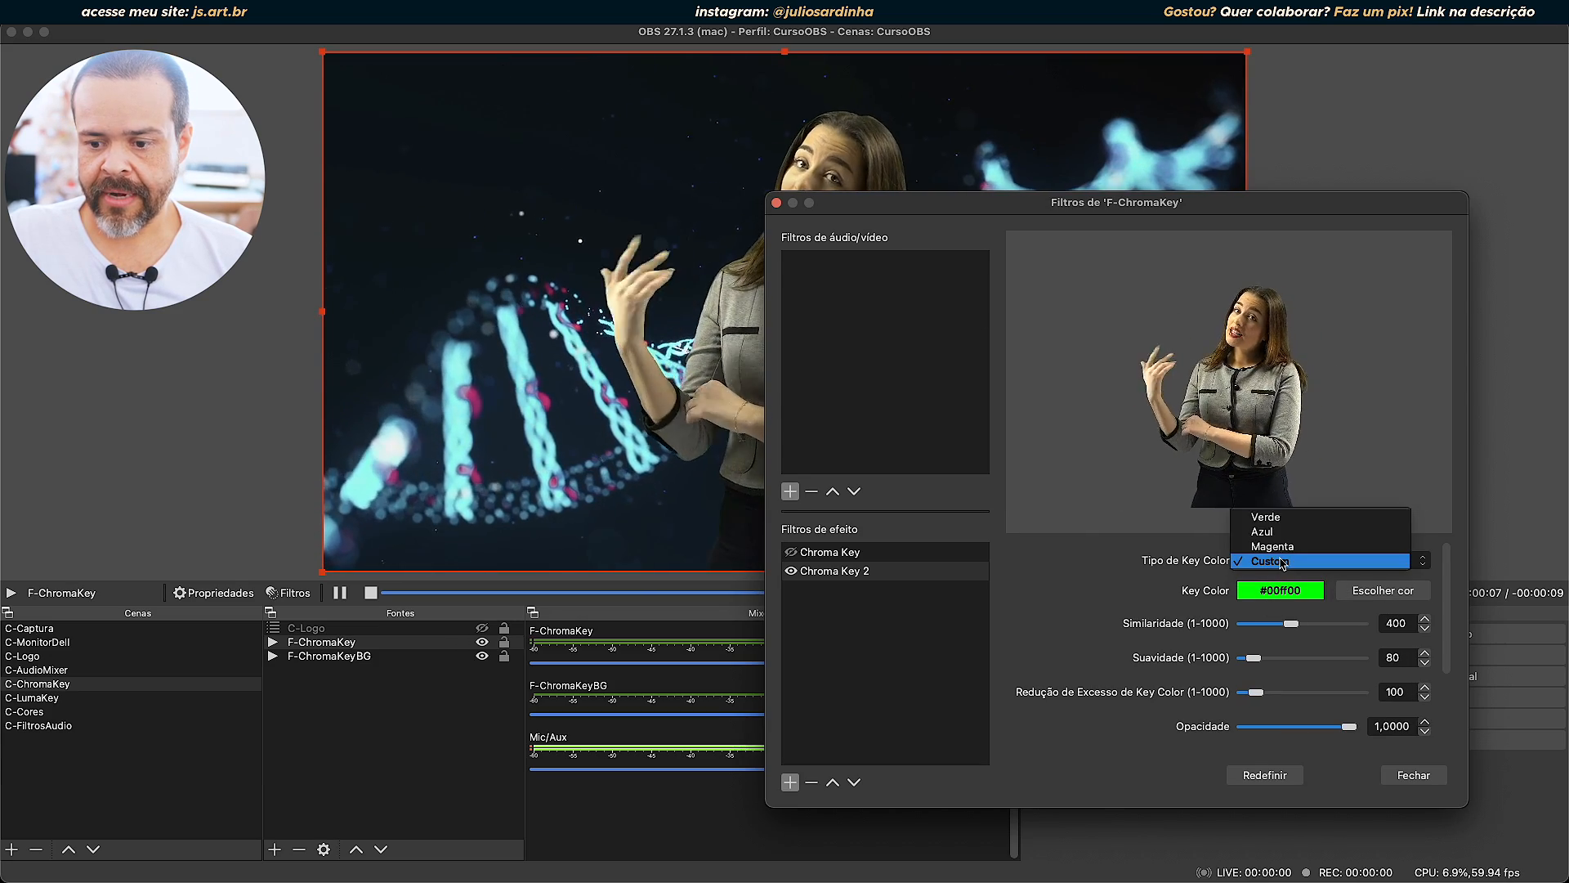
click(1259, 516)
drag(1227, 202, 437, 31)
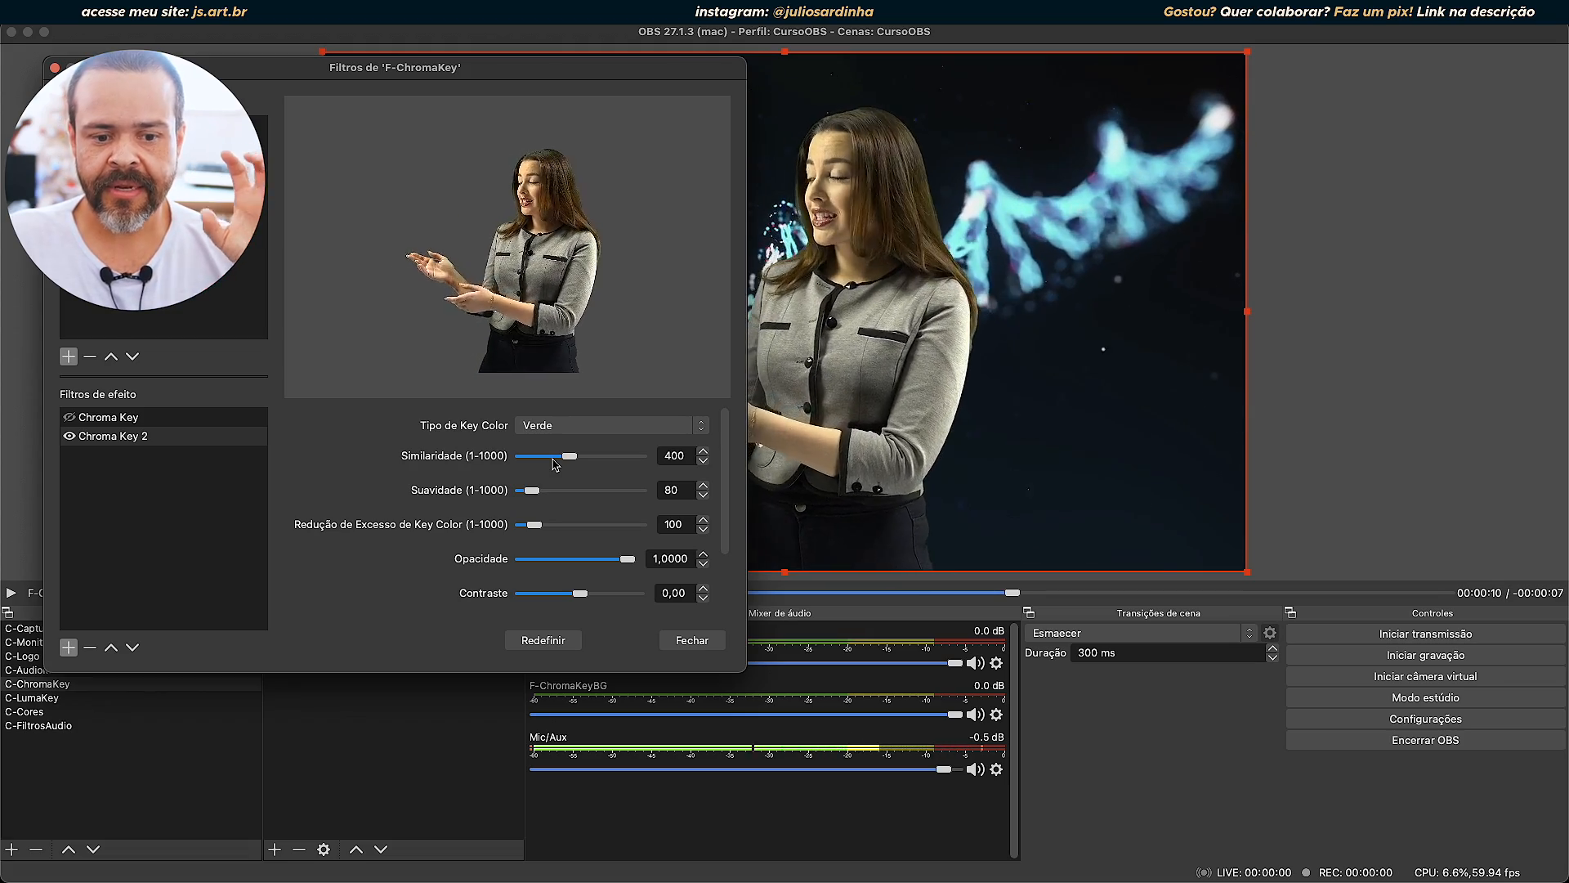
Lower the Similaridade of Chroma Key 2 to 57, raise it gradually through 85 and 163, and set it to 400.
drag(570, 460, 531, 466)
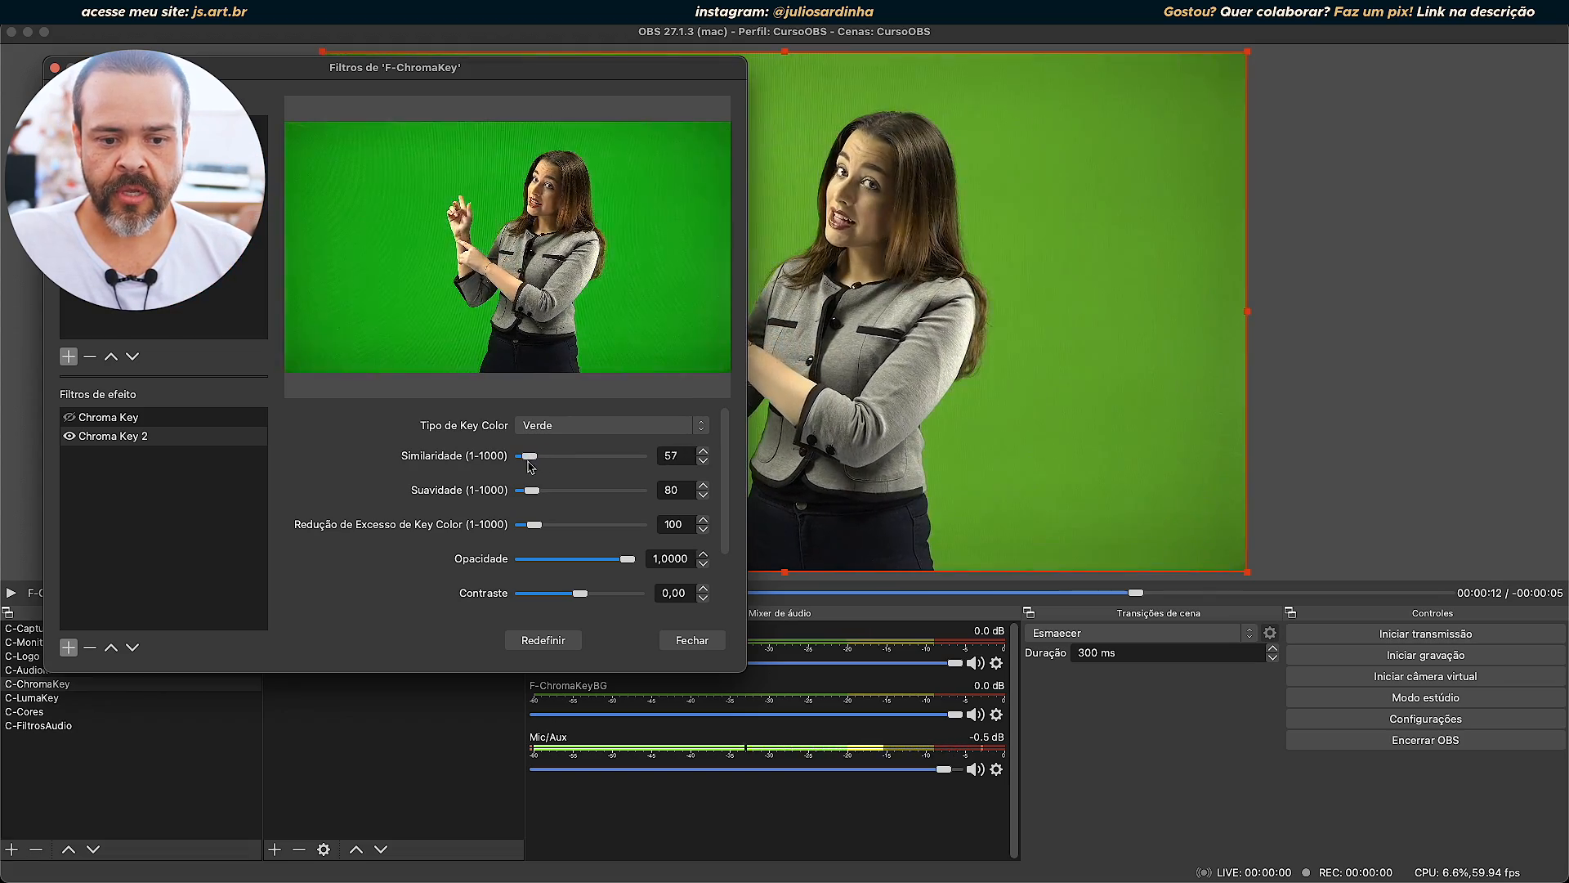
drag(457, 65, 314, 160)
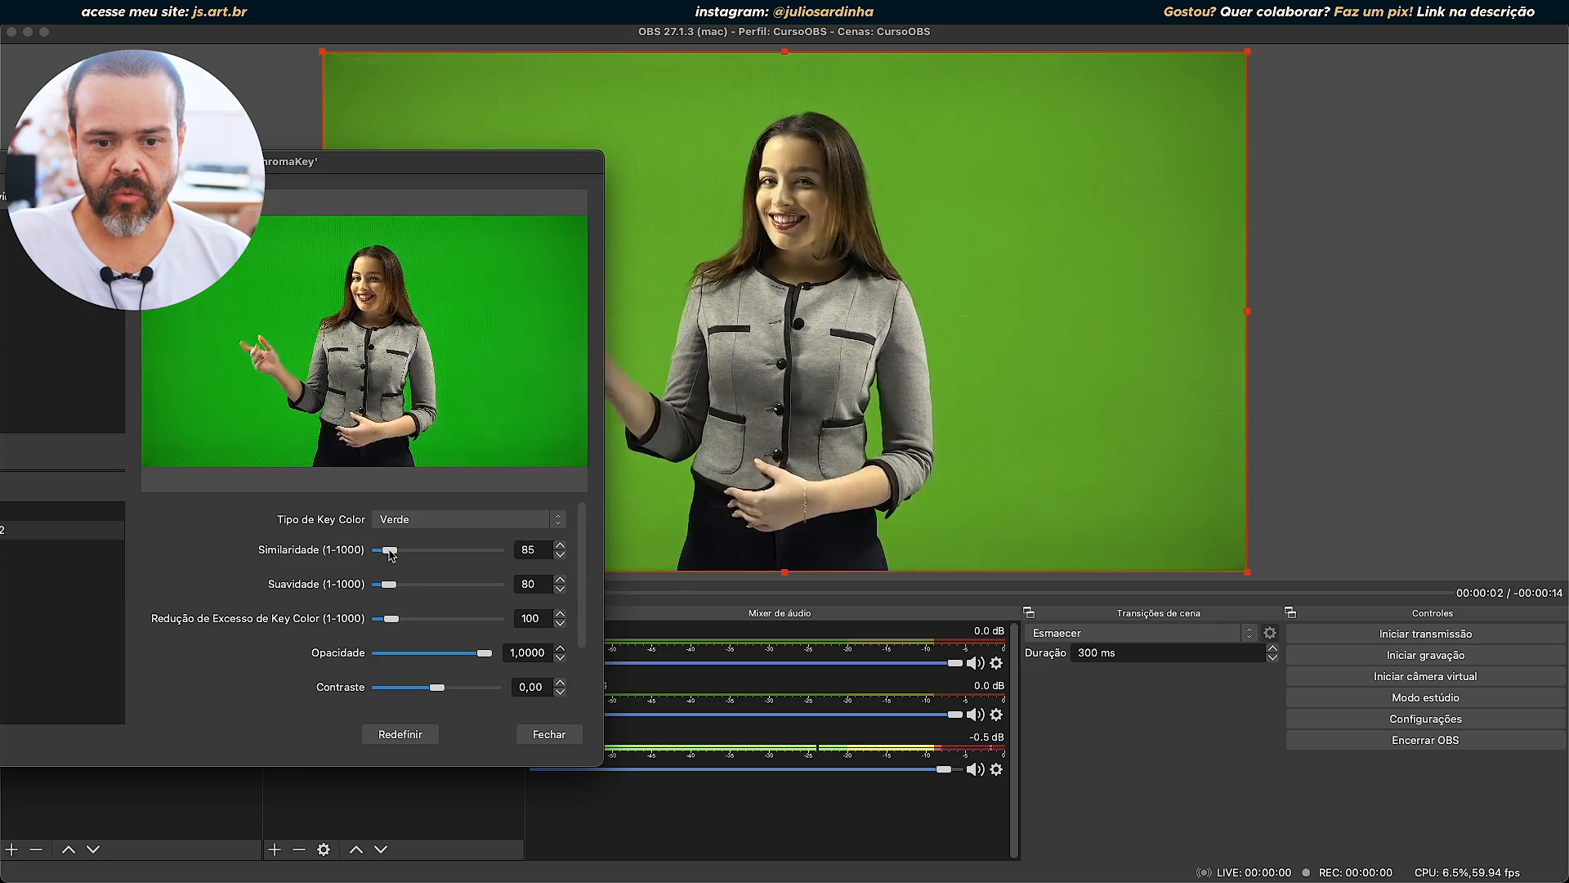
drag(394, 554, 400, 555)
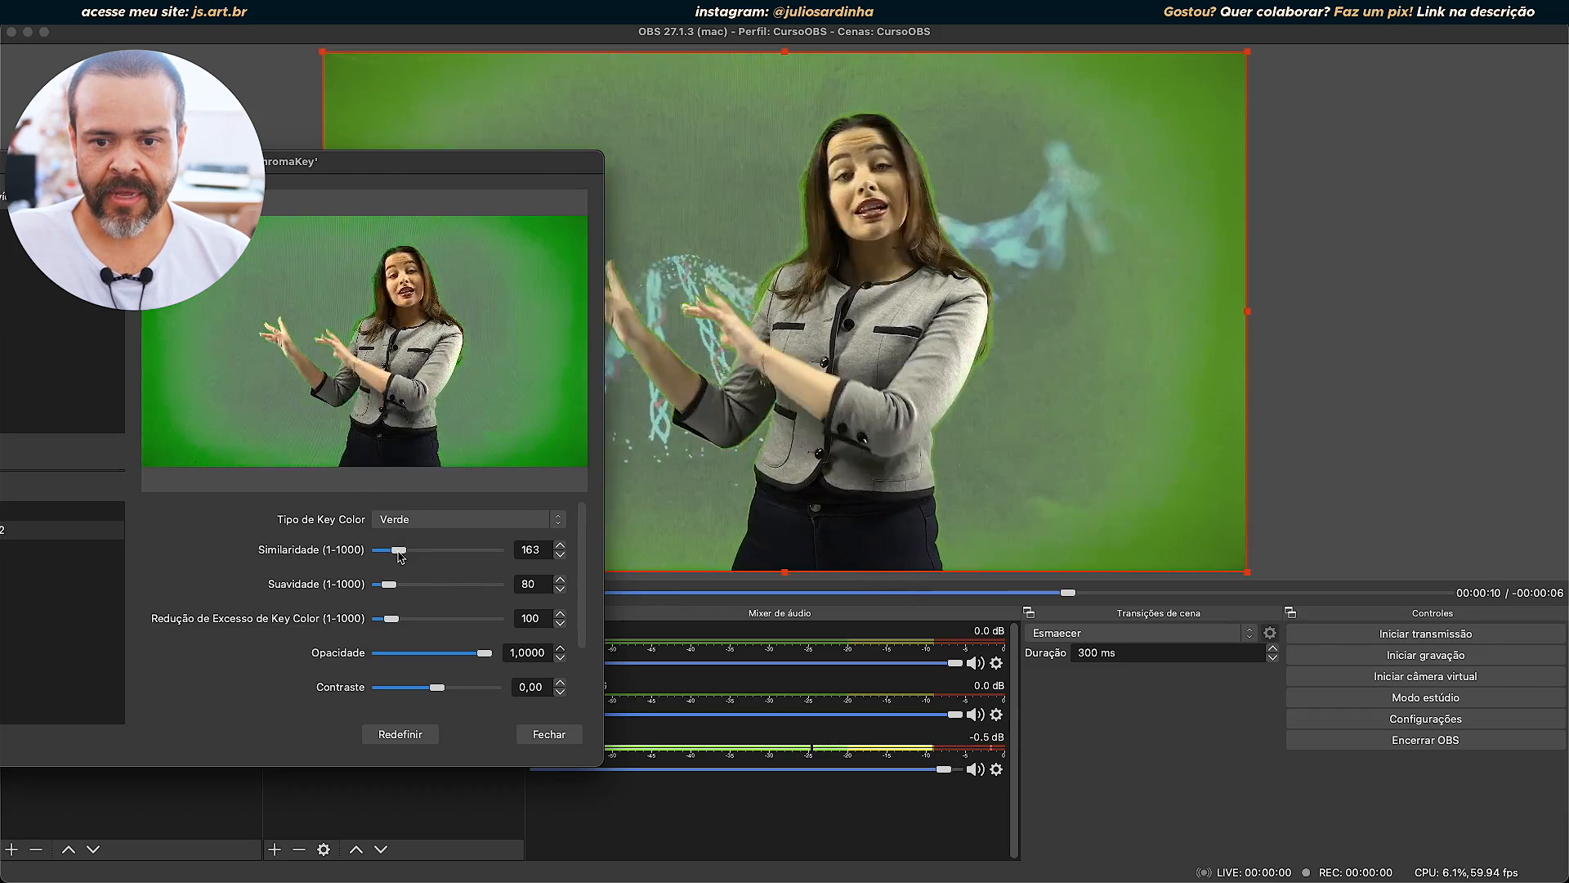
drag(400, 555, 409, 558)
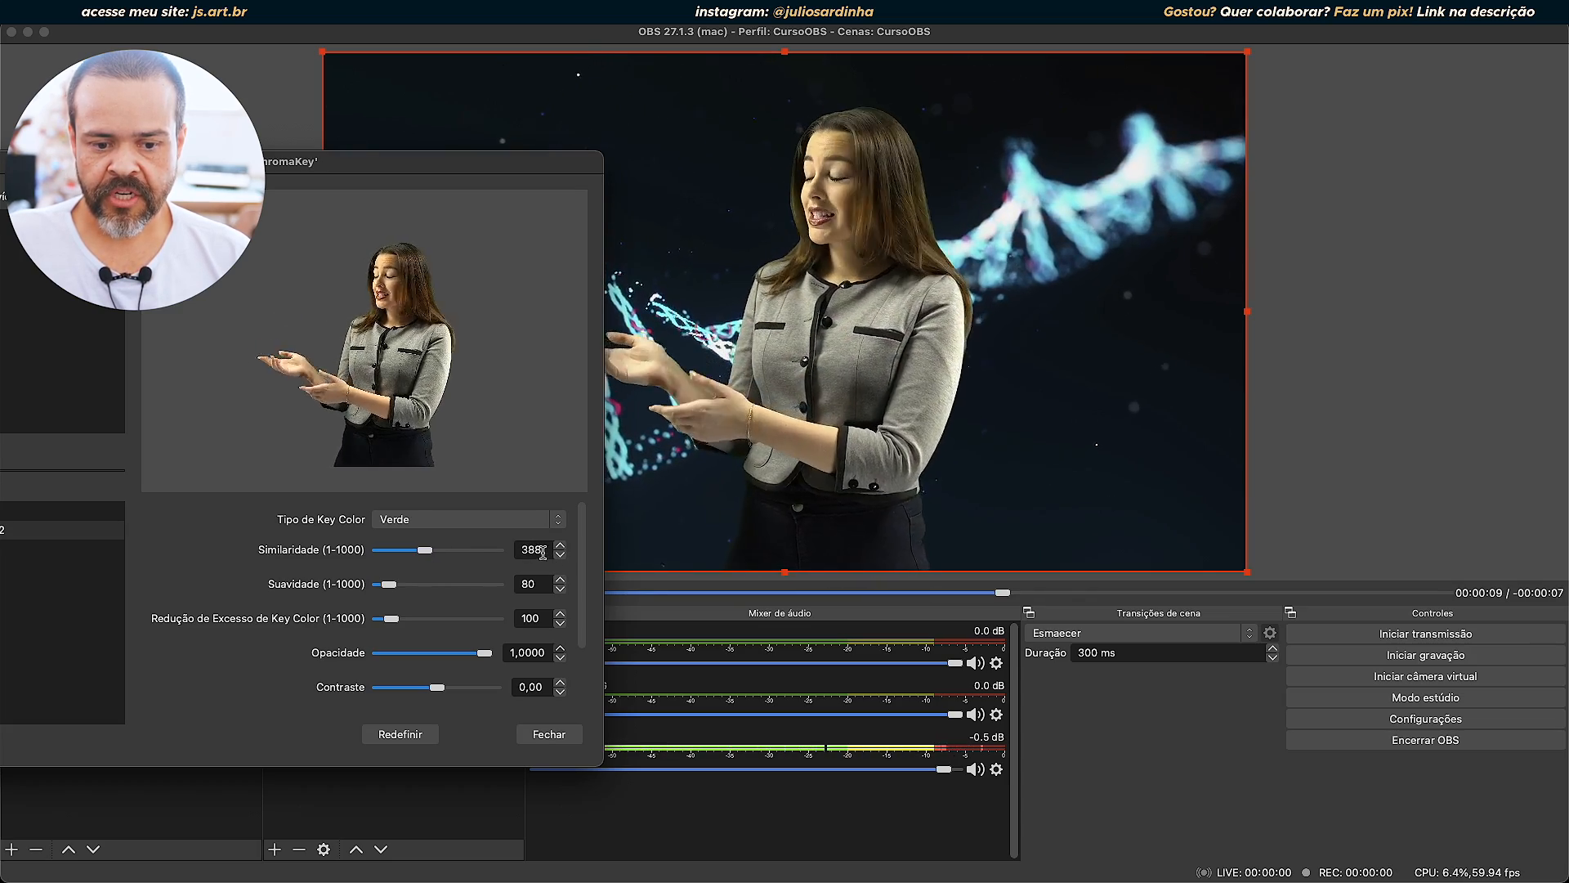
text(400)
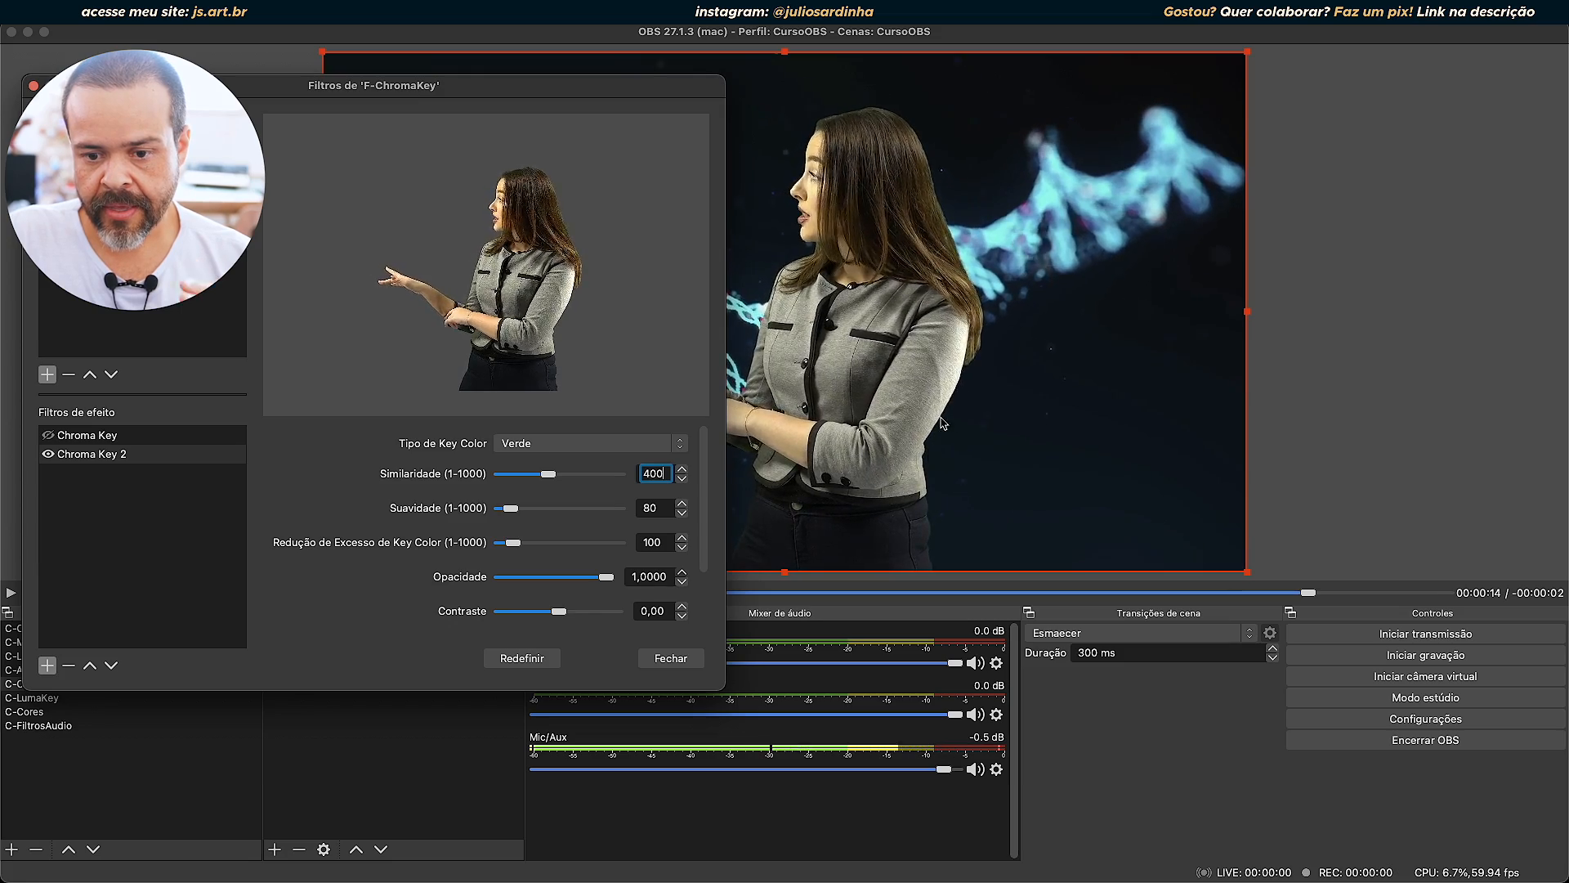
Try the Suavidade of Chroma Key 2 at 57, restore it to 80, and inspect the woman's edges in the preview.
scroll(938, 389, up, 2)
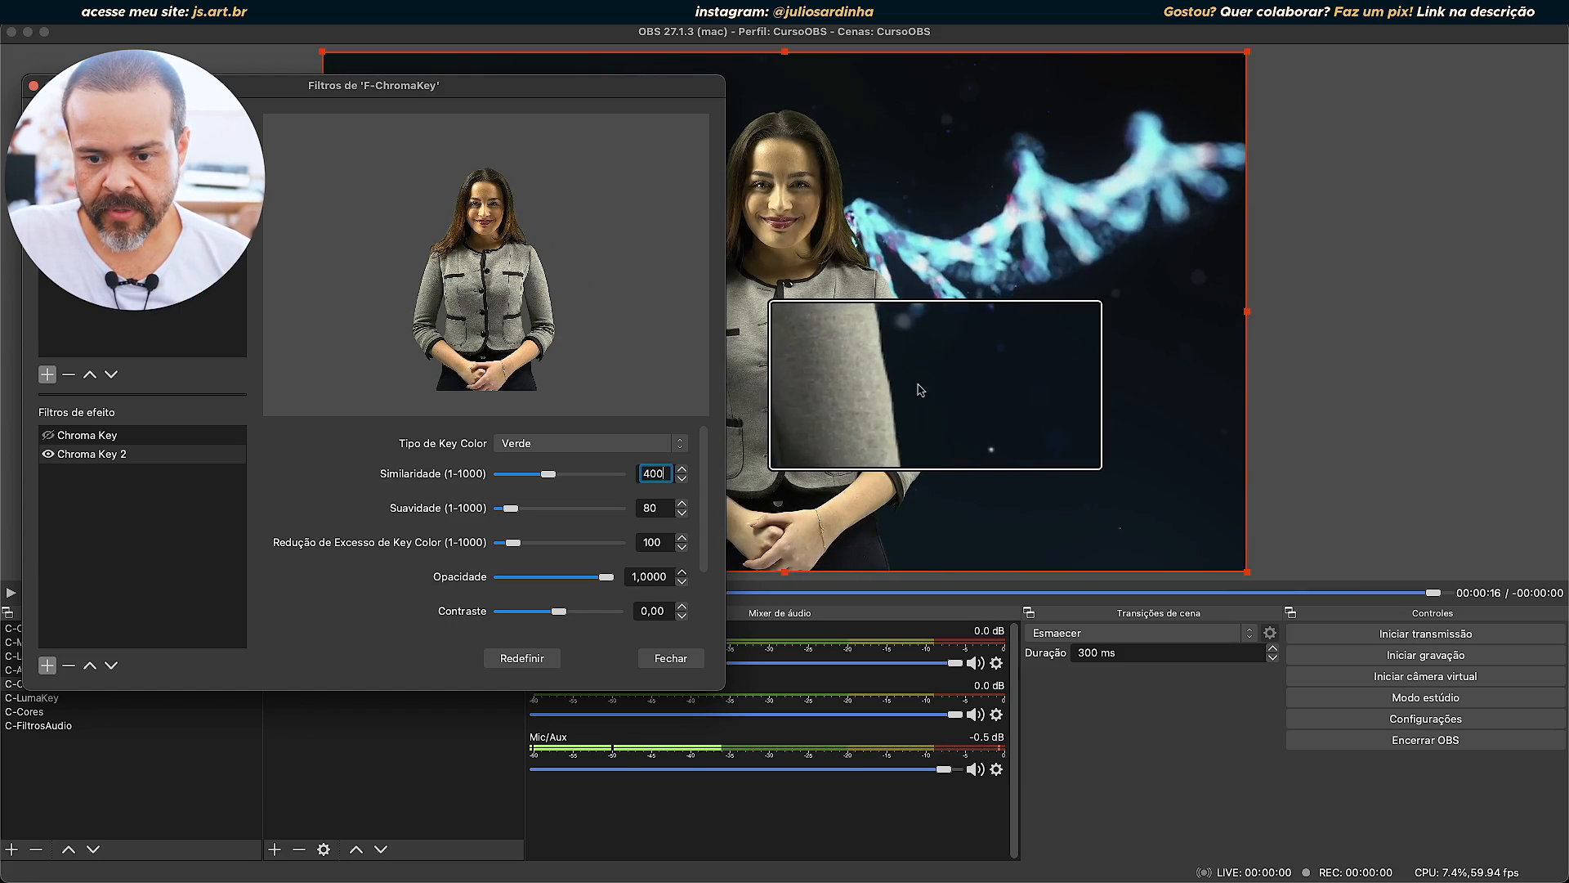
scroll(880, 378, down, 2)
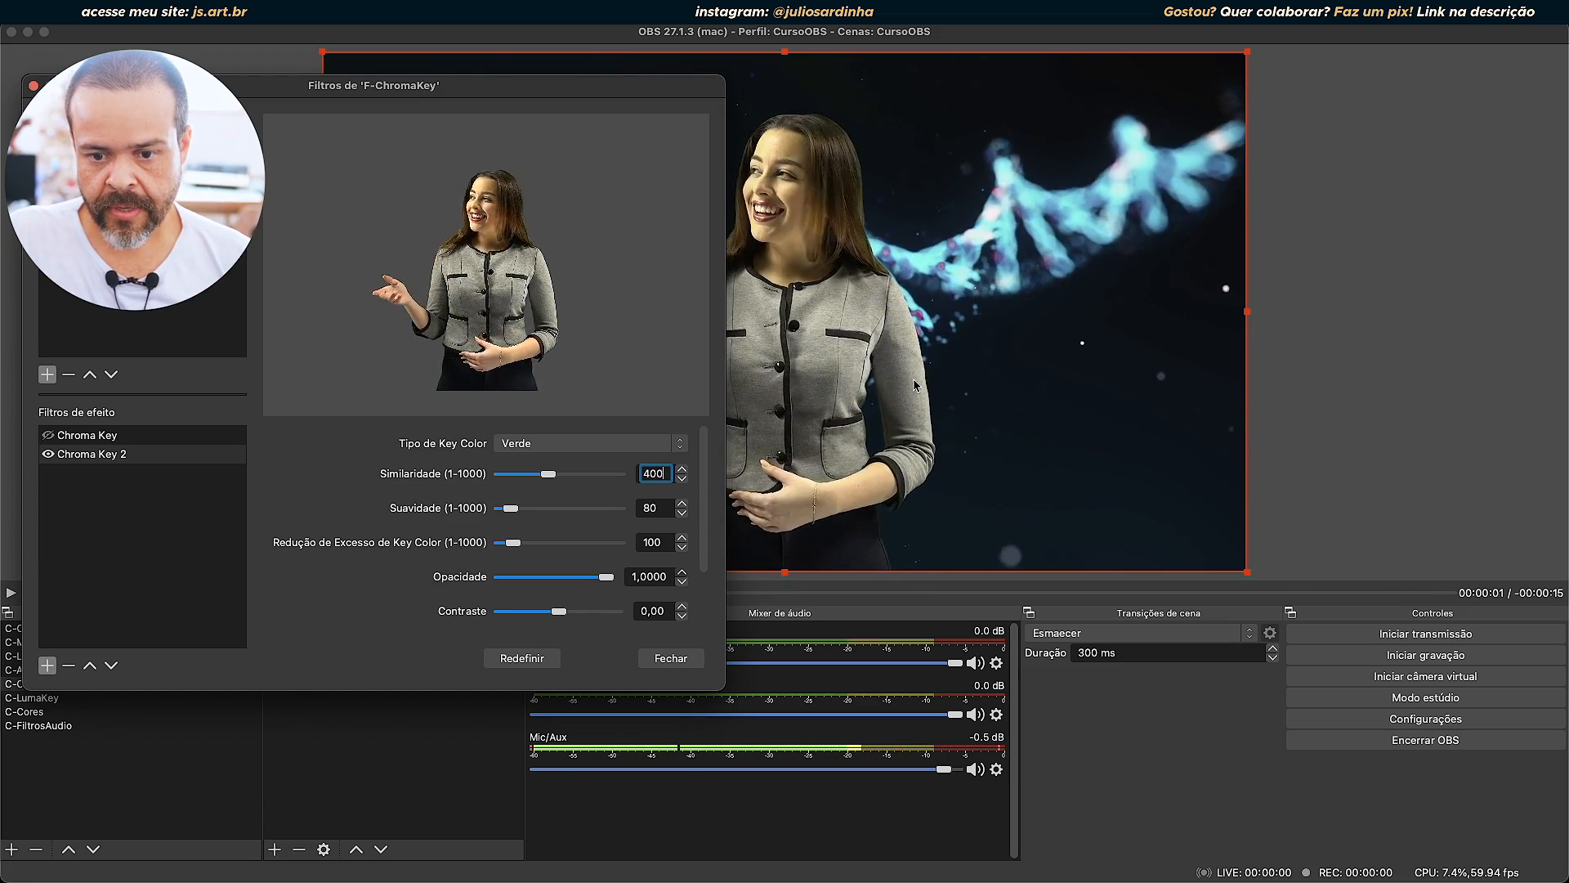
mouse_move(511, 508)
mouse_down()
mouse_move(547, 507)
mouse_move(481, 508)
mouse_move(557, 508)
mouse_move(507, 508)
mouse_up()
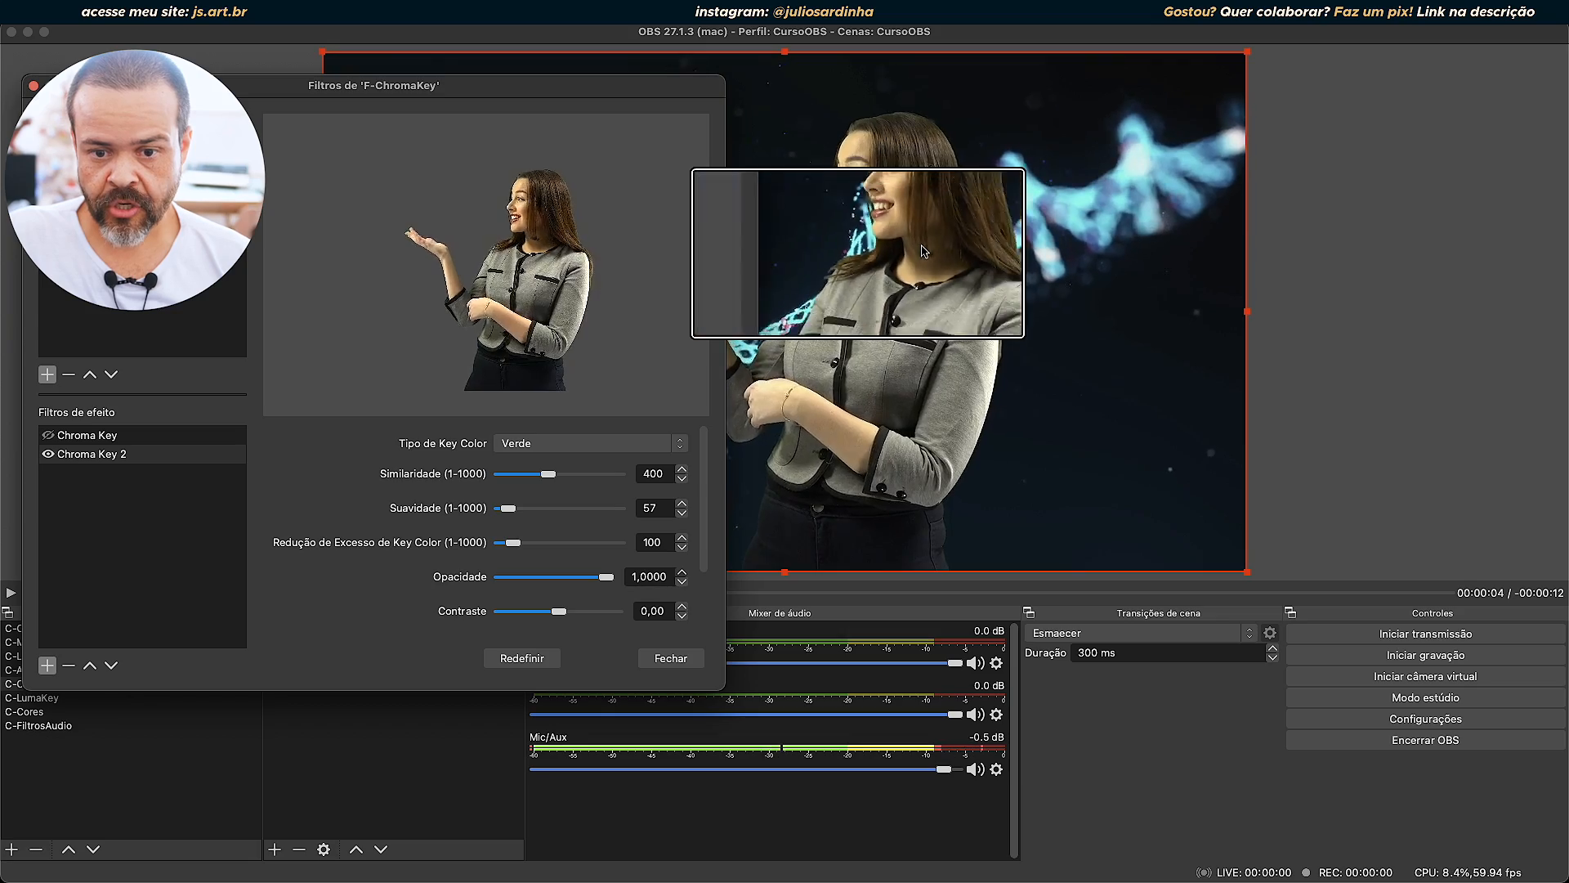
drag(504, 509, 378, 494)
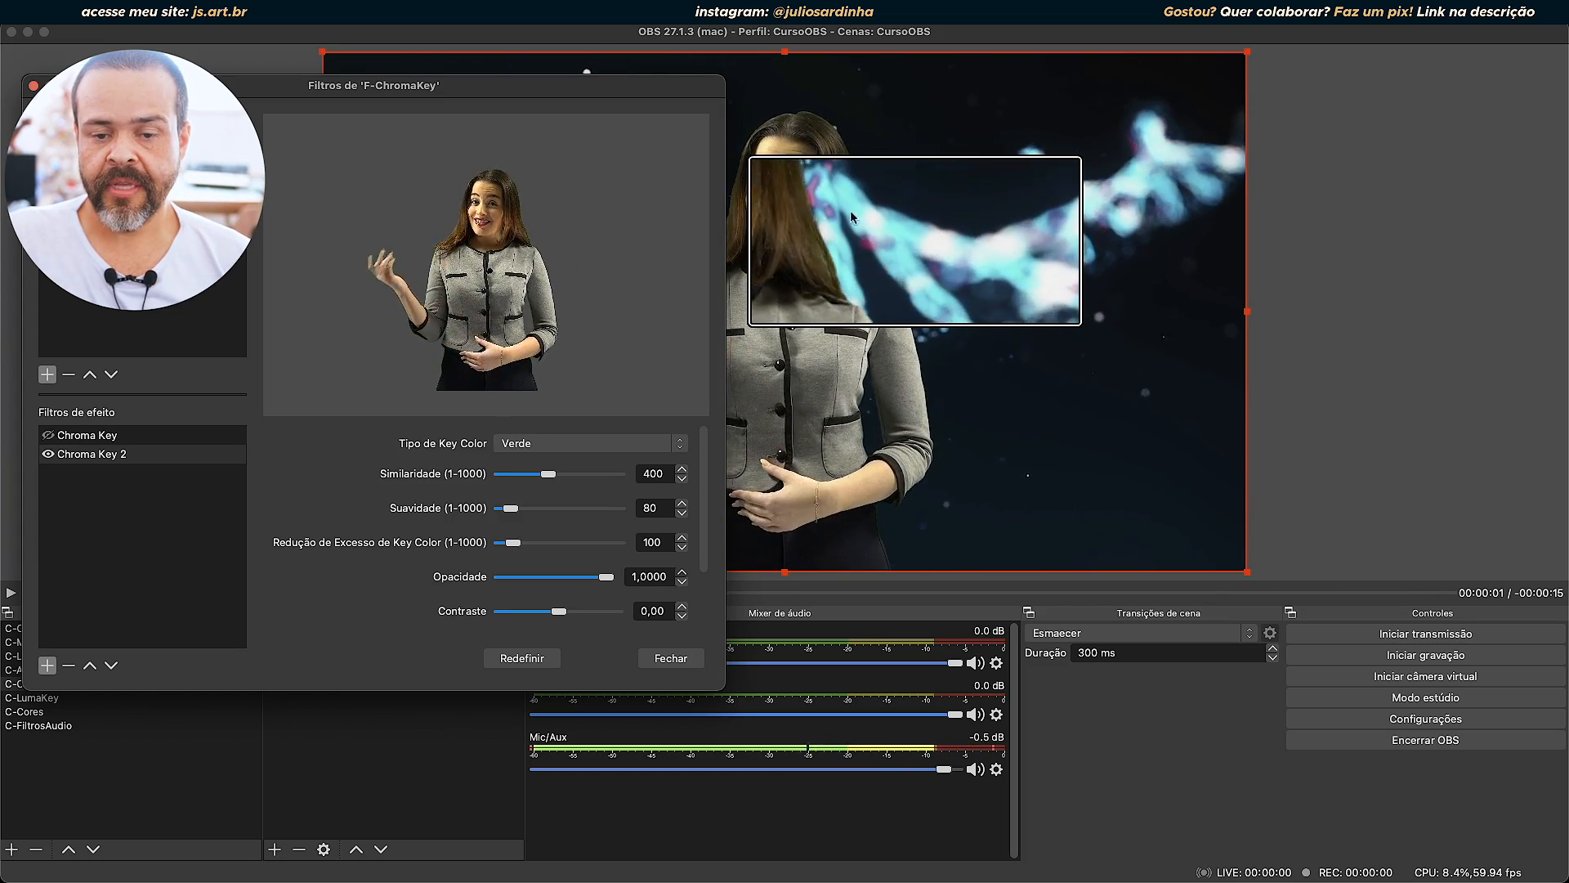
scroll(881, 259, down, 3)
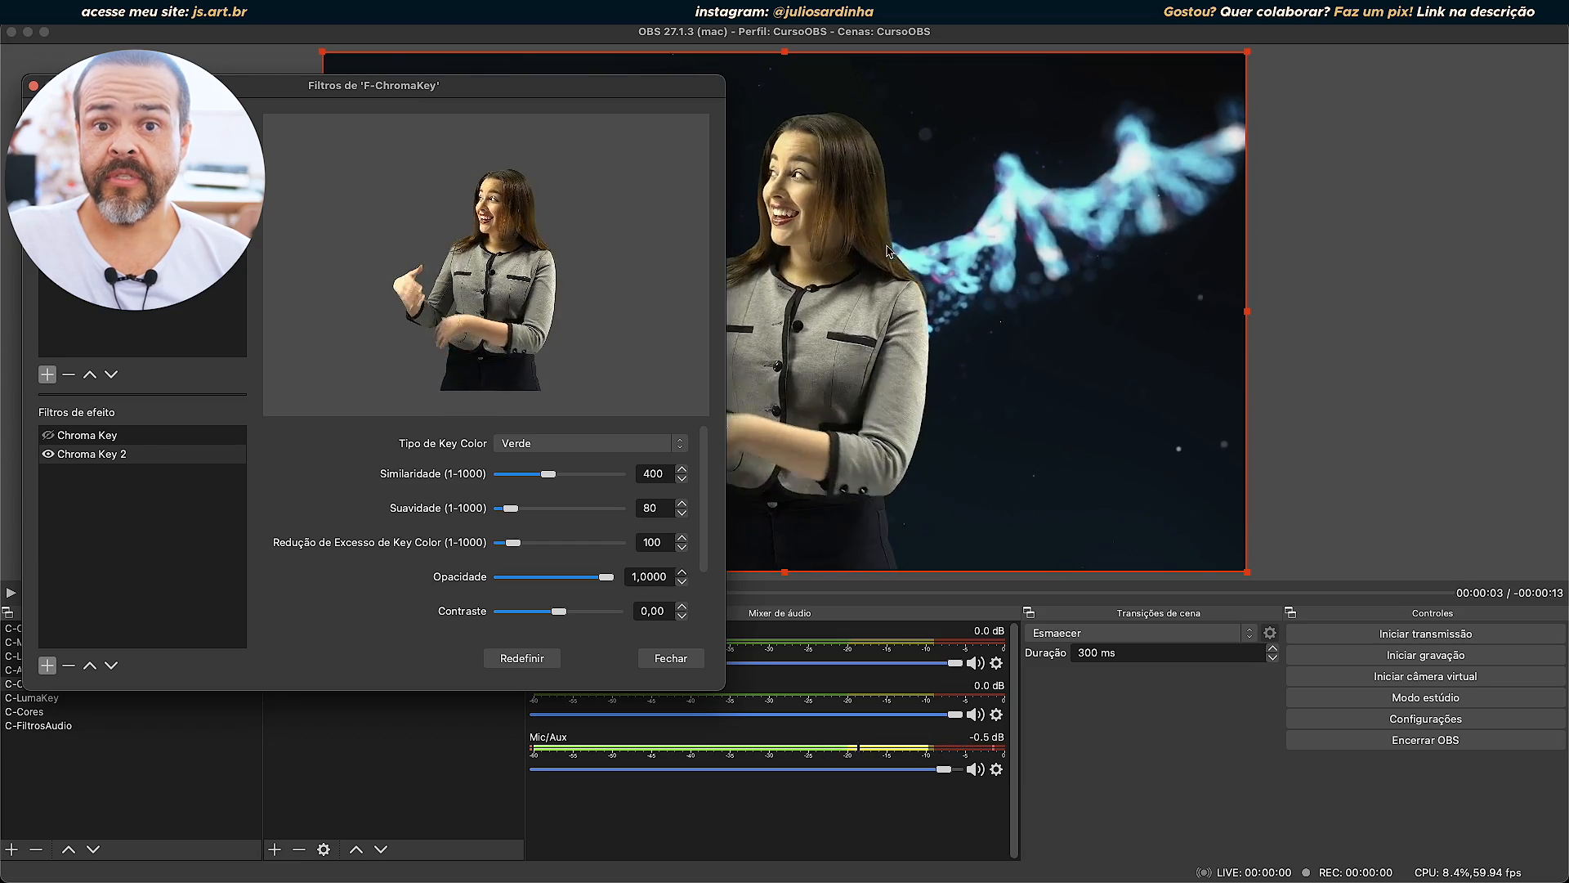
scroll(883, 139, up, 3)
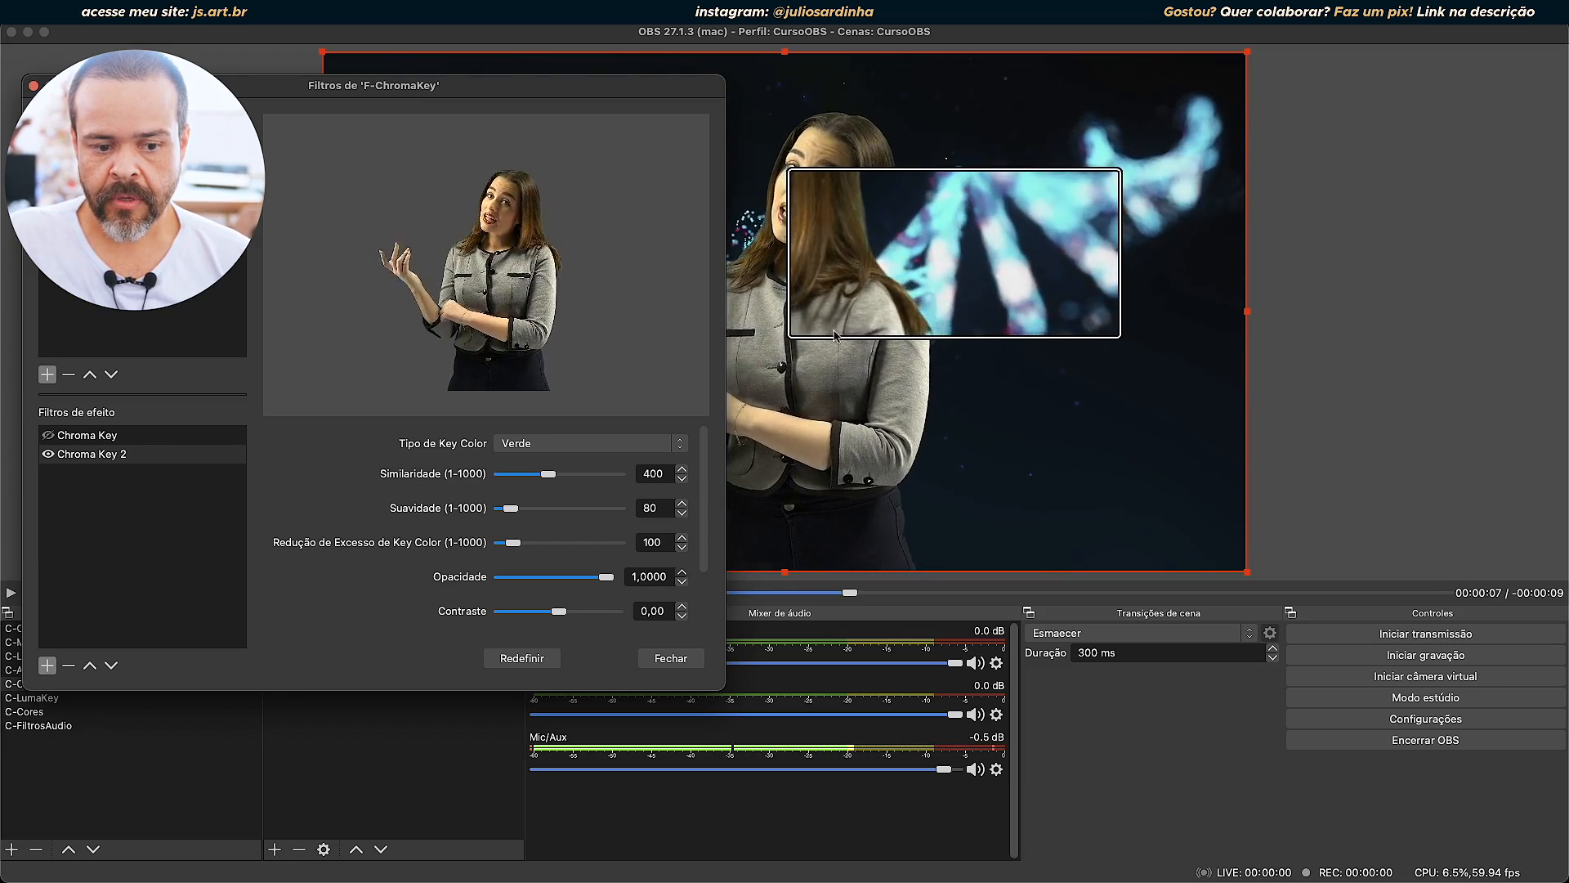
scroll(835, 336, down, 3)
Try the Redução de Excesso de Key Color of Chroma Key 2 at 360, 1 and 107, and reset the filter to its defaults.
drag(513, 542, 556, 553)
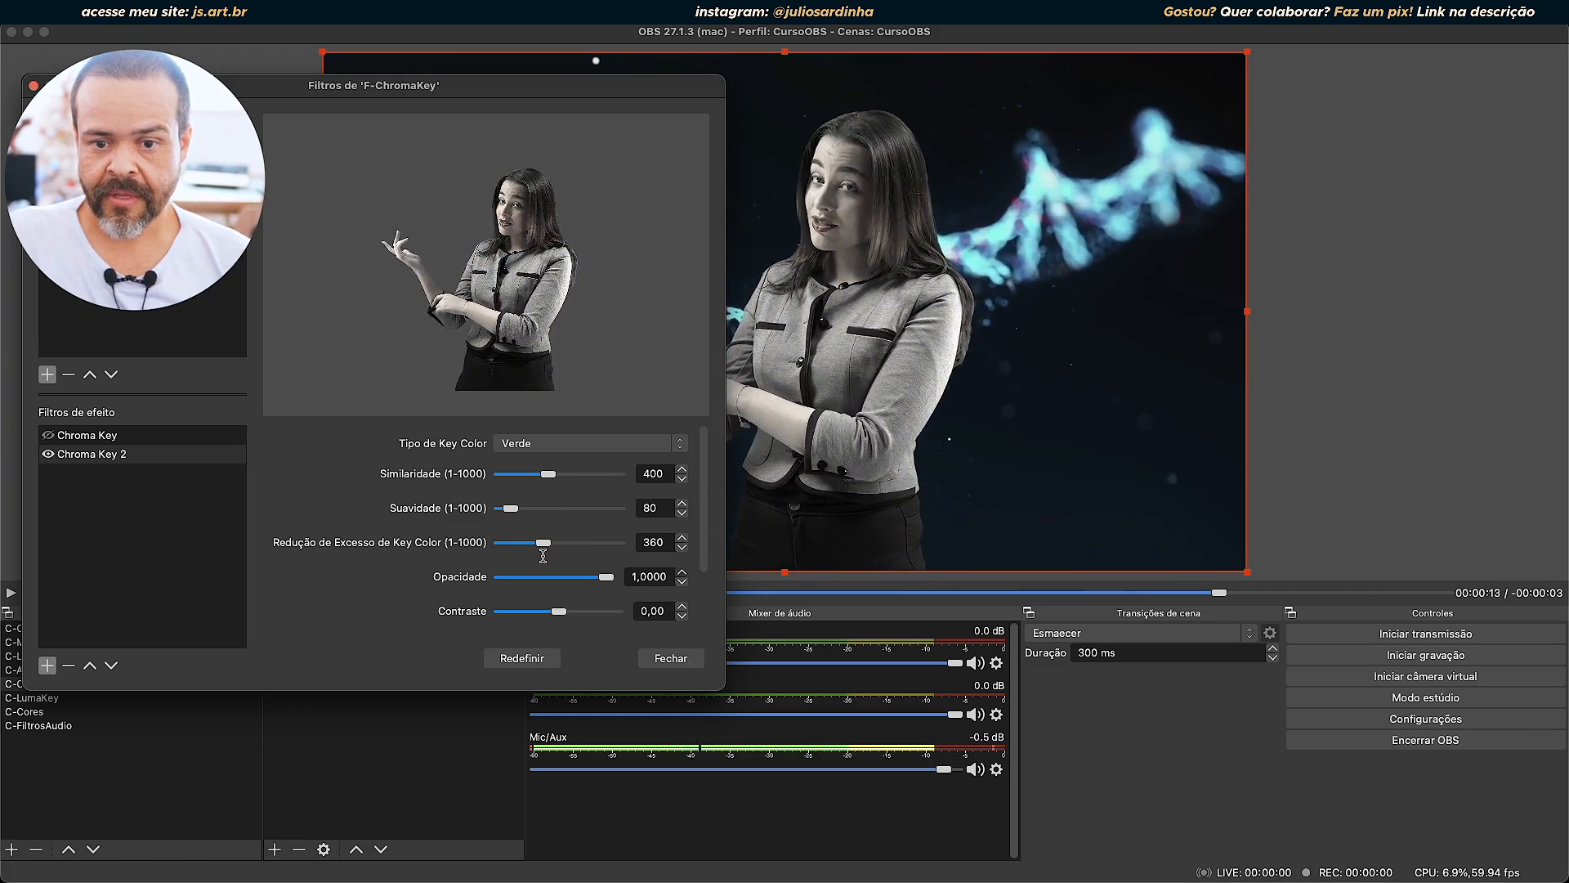
drag(513, 559, 474, 563)
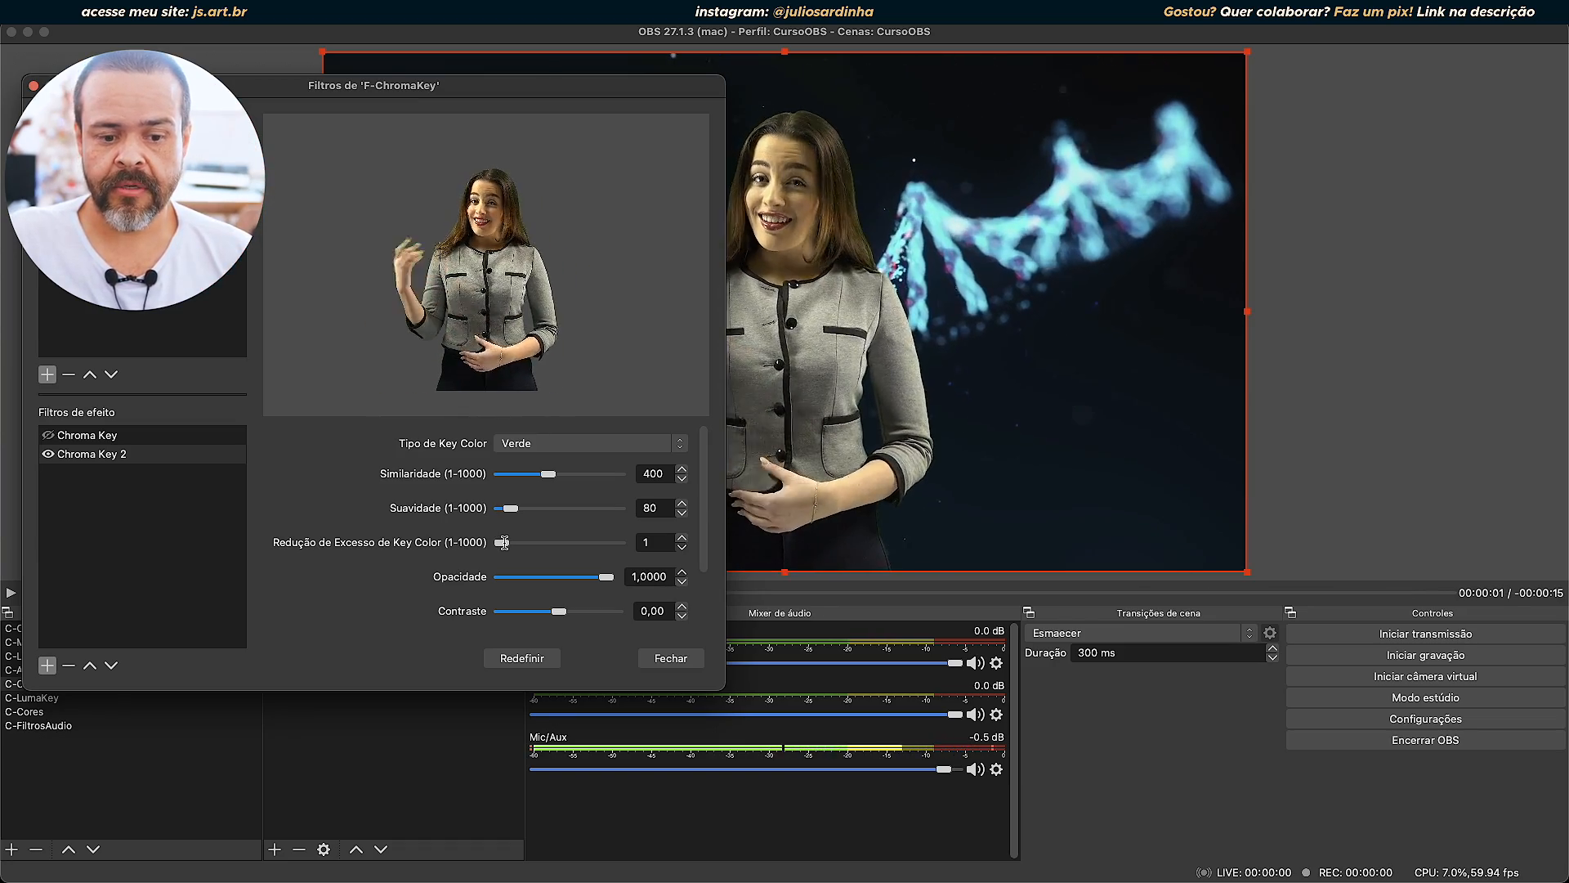
drag(536, 546, 513, 544)
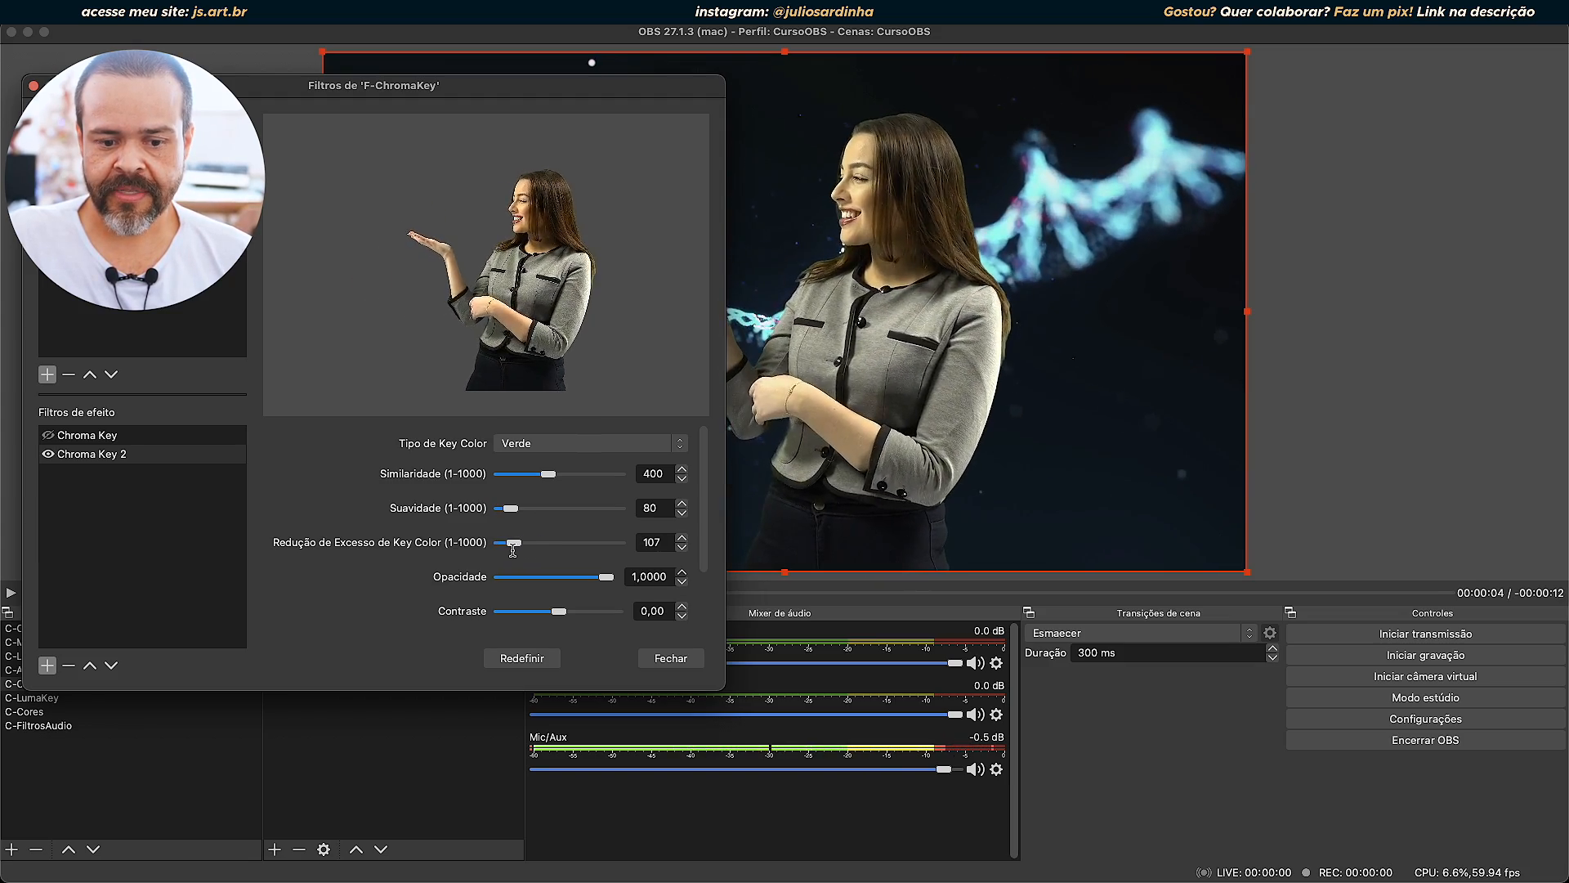
click(536, 659)
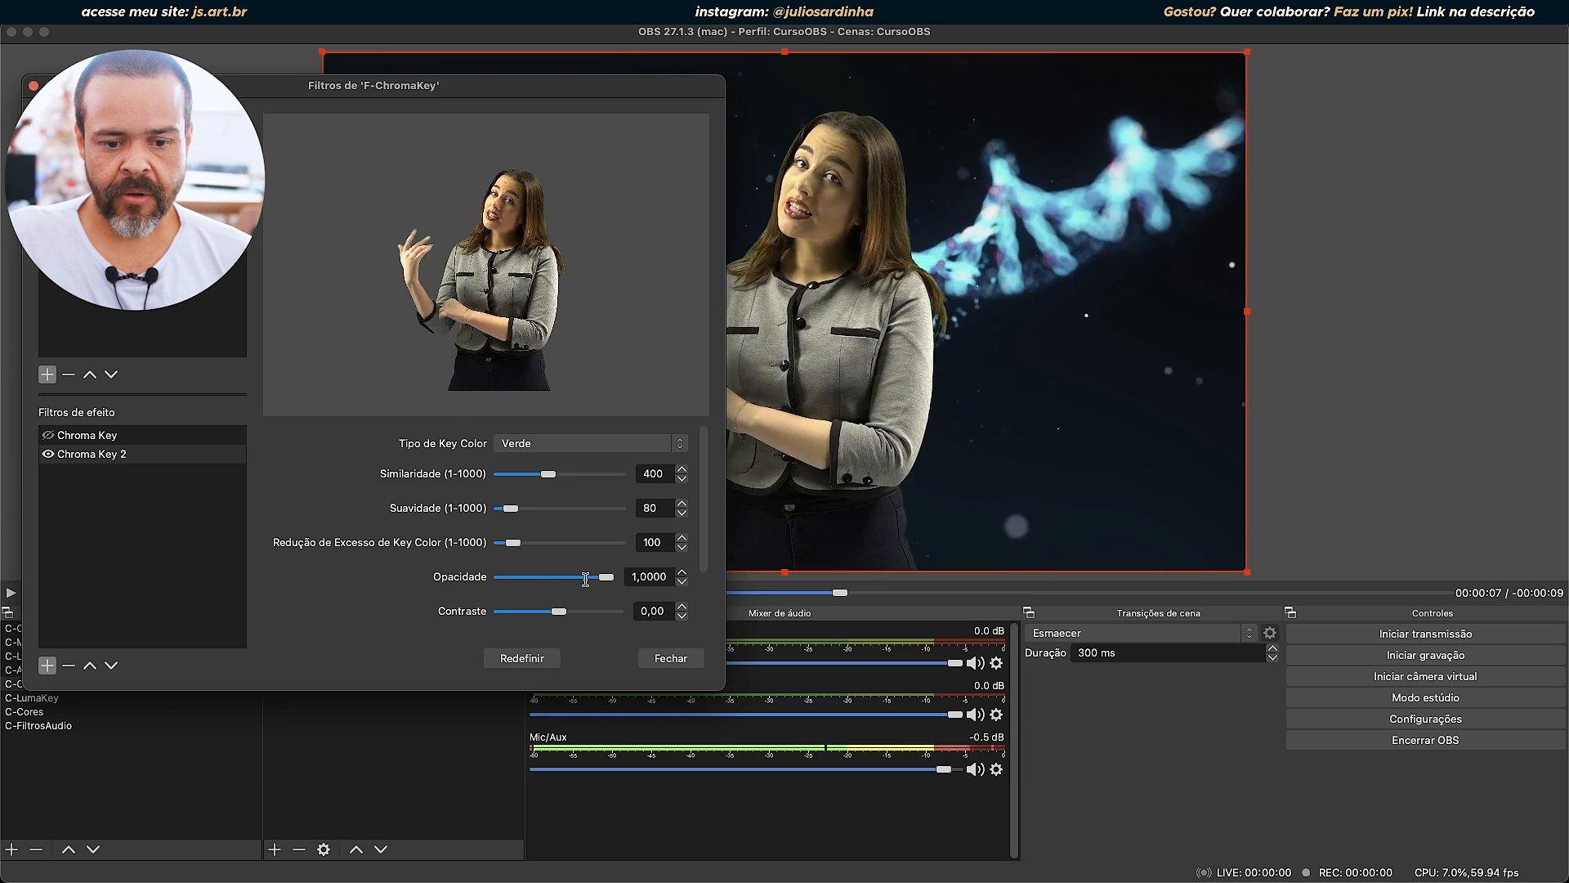
Try the Opacidade of Chroma Key 2, leave it at 1,0000, and raise the Contraste to 4,00.
drag(606, 576, 670, 584)
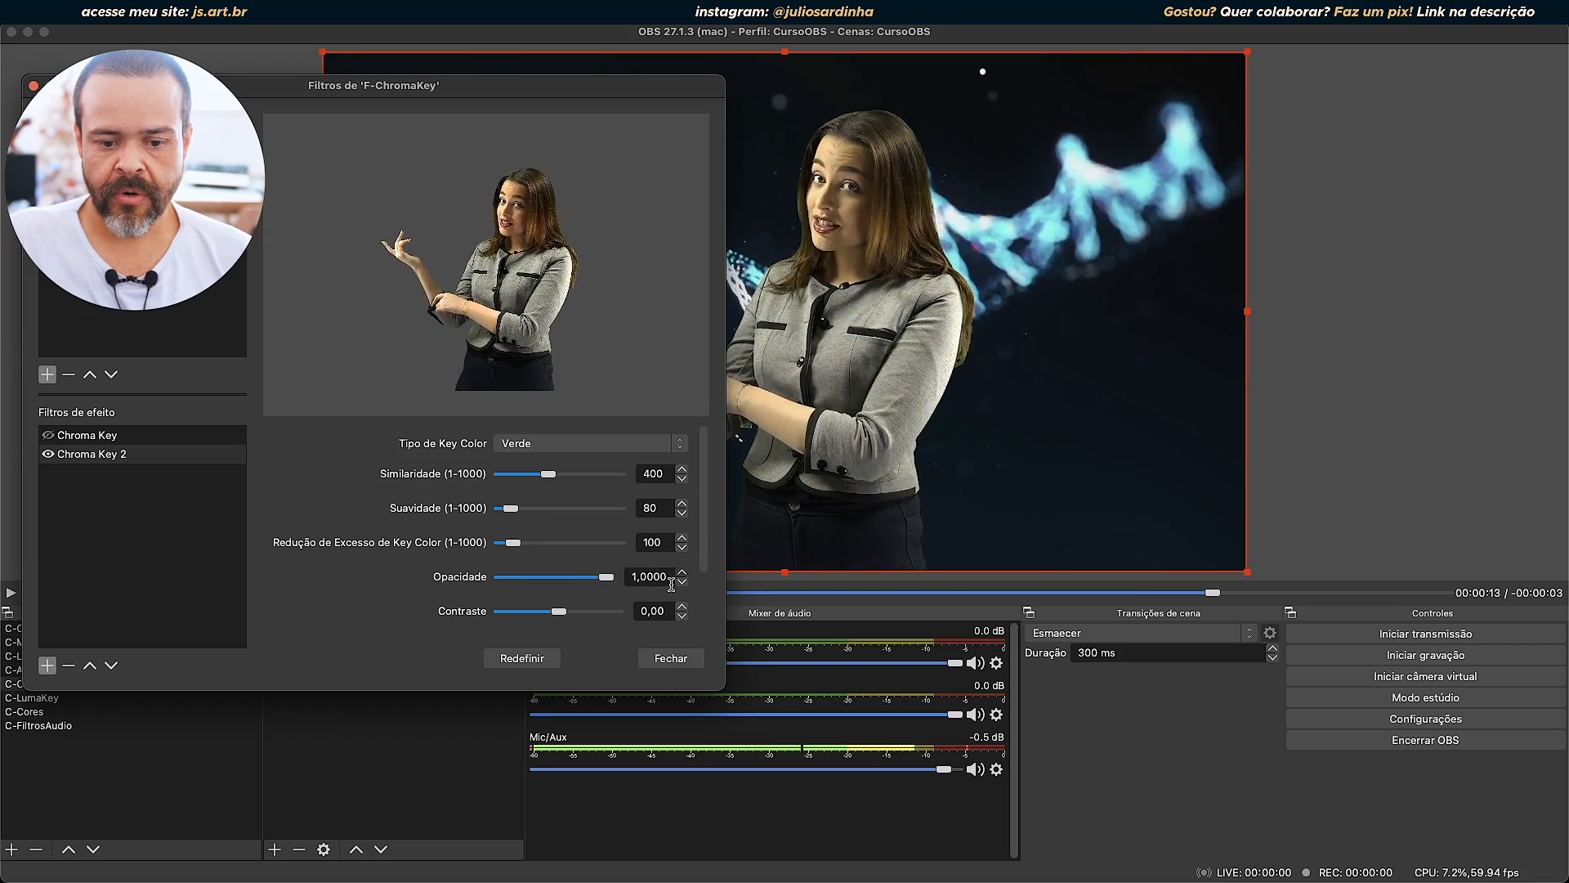
drag(559, 611, 623, 617)
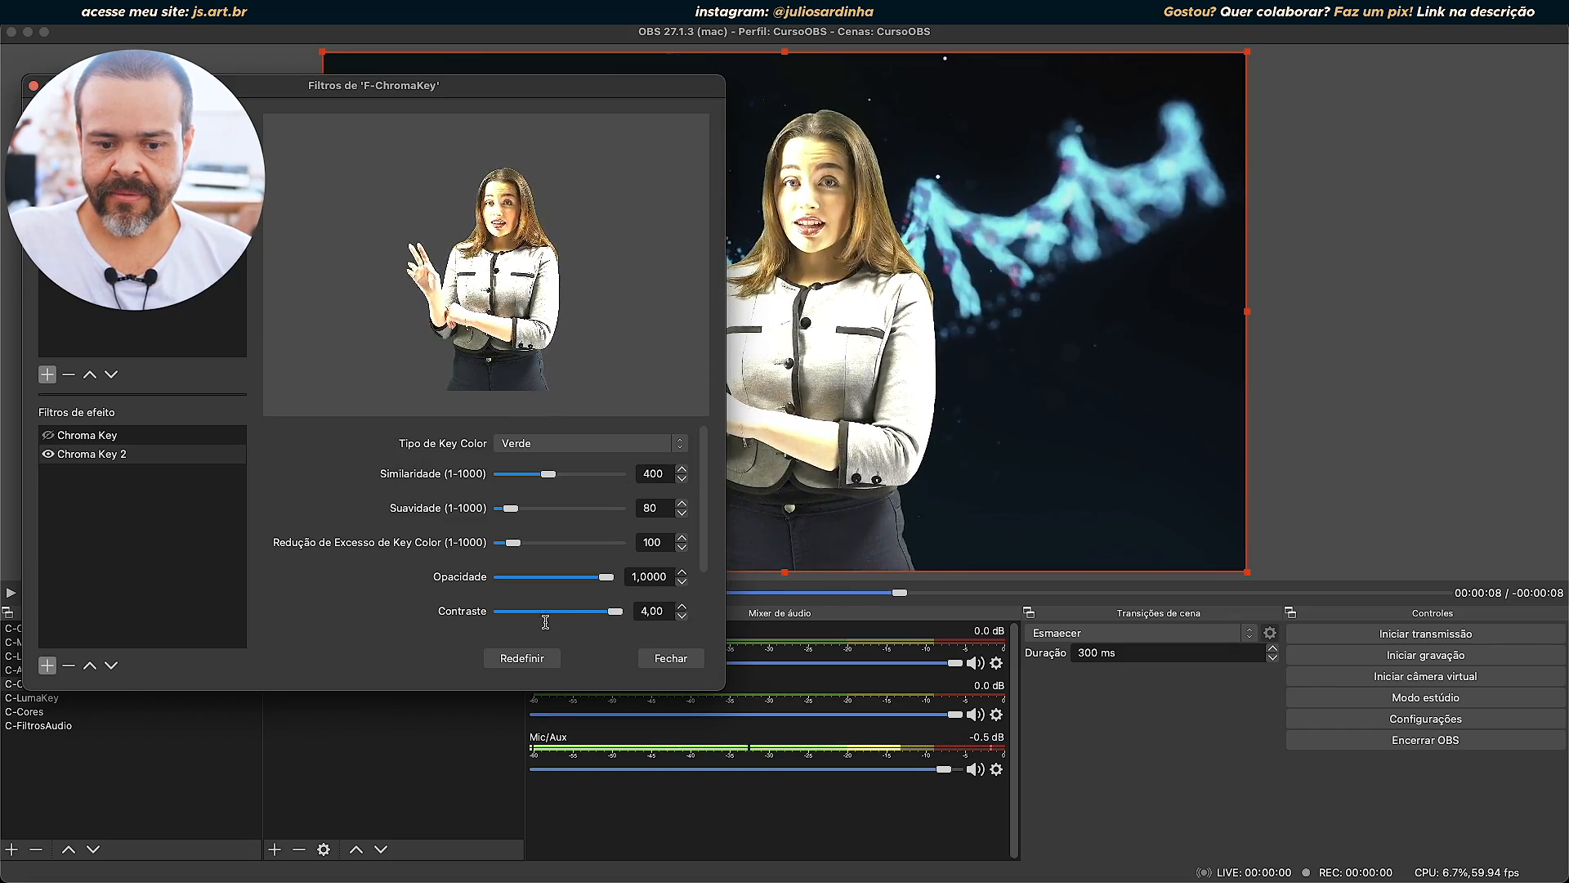
drag(617, 611, 639, 636)
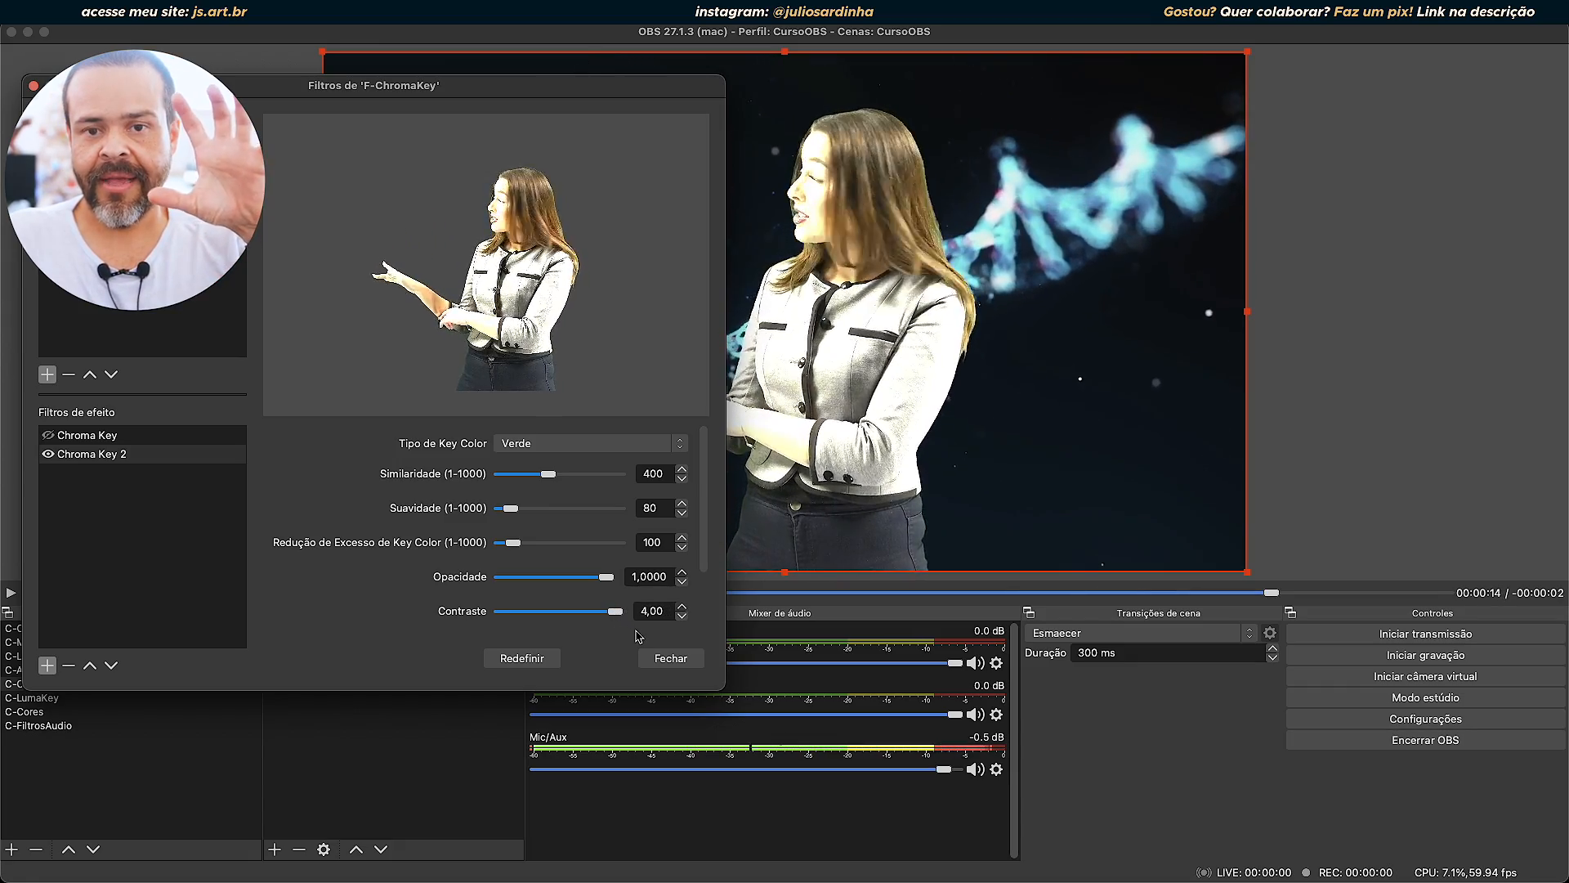
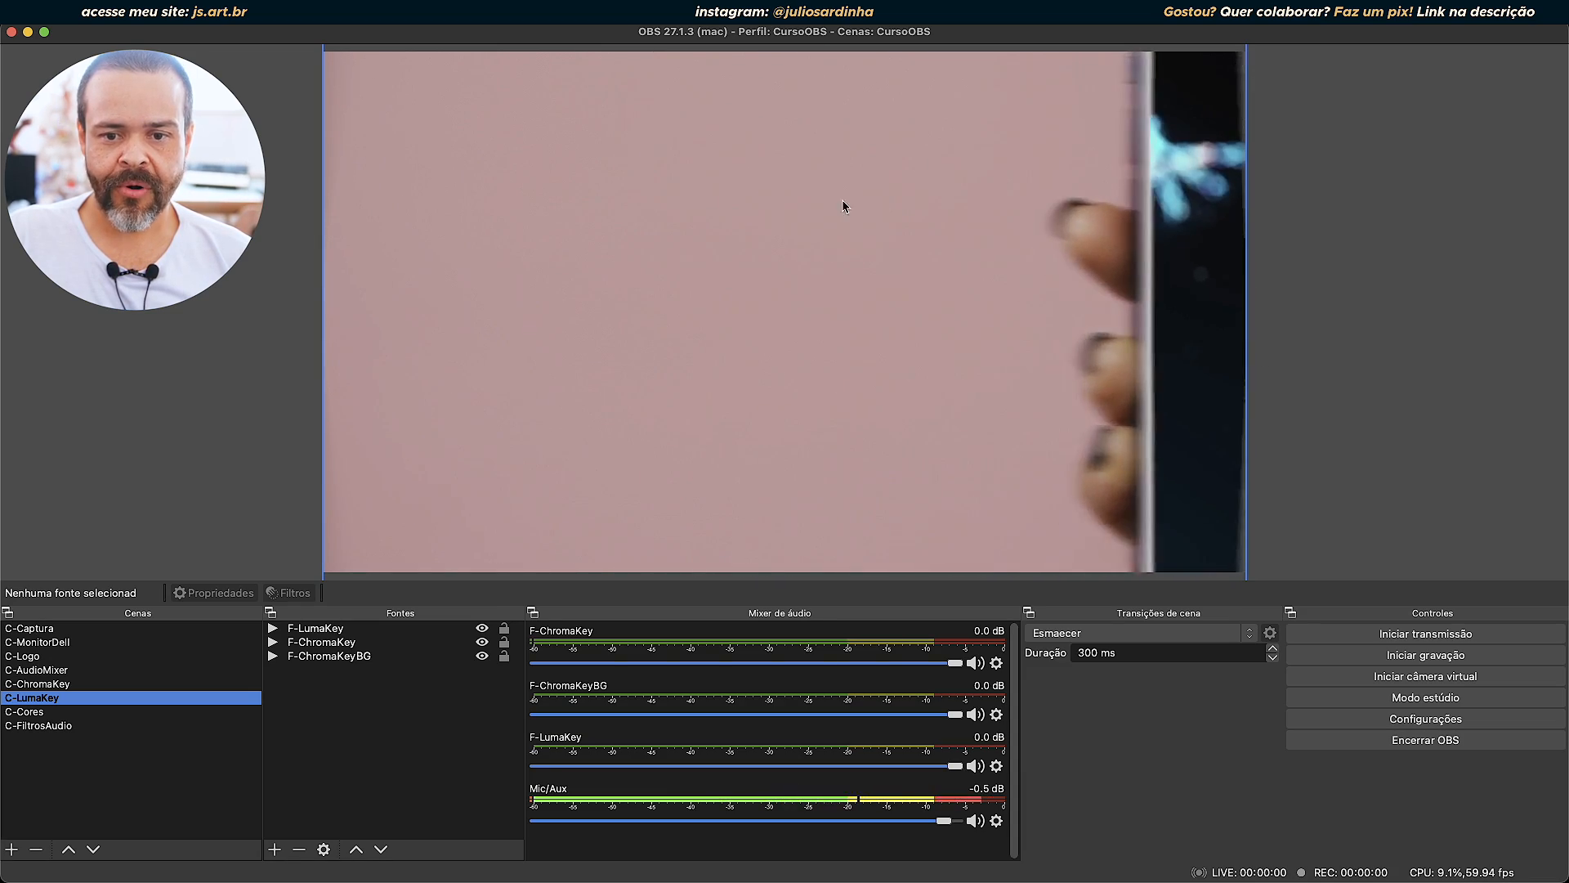
Open the filters of the F-LumaKey source, show the Luma Key settings, and hide that filter to reveal the phone's white screen.
click(312, 629)
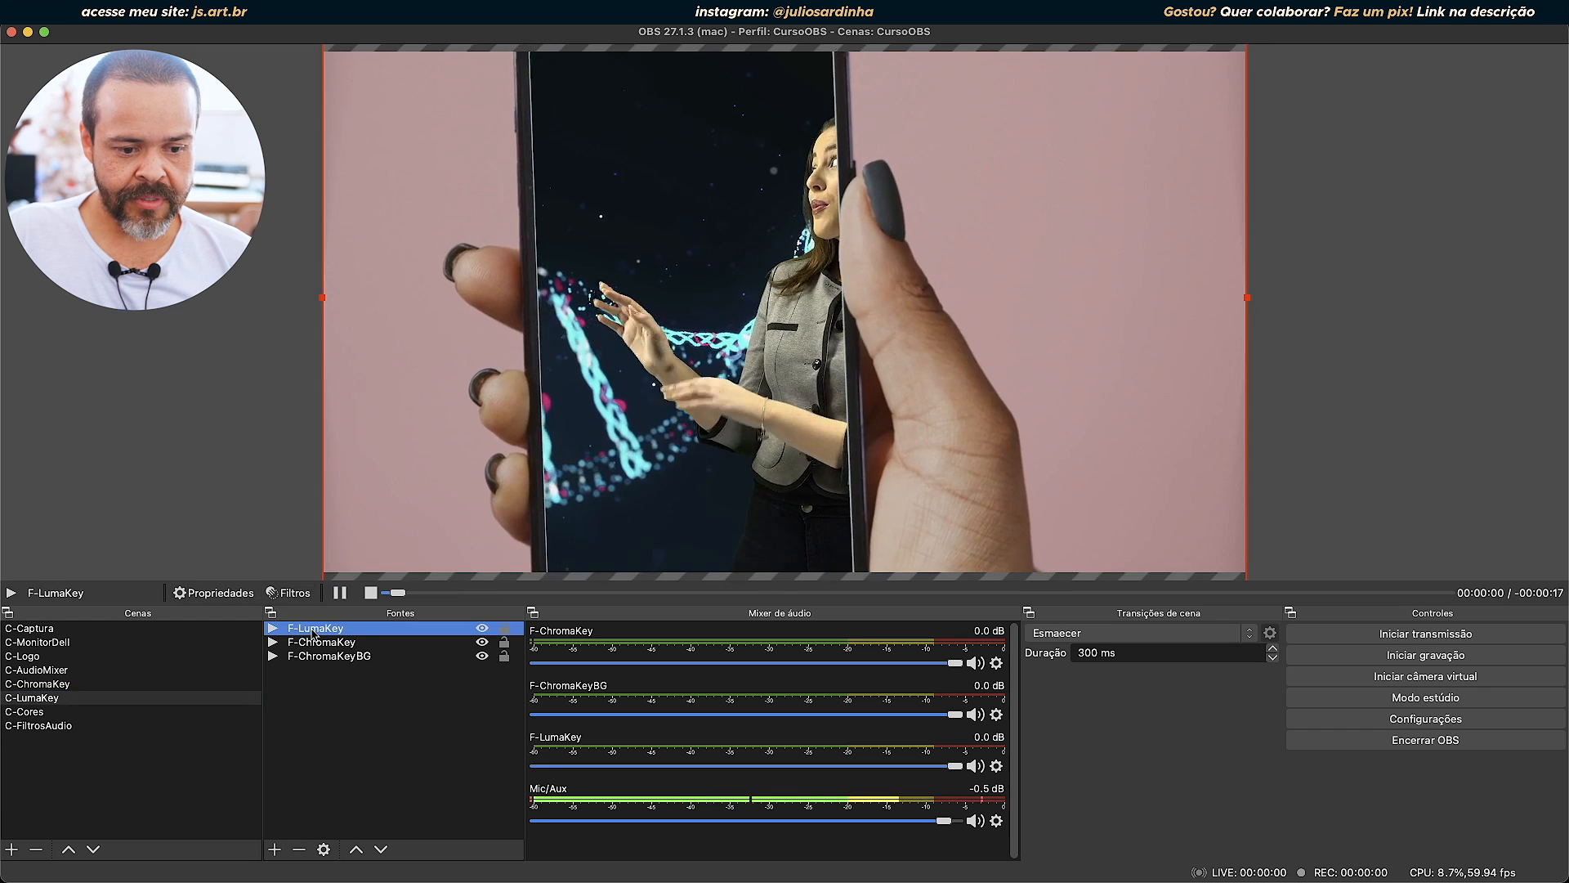
click(289, 594)
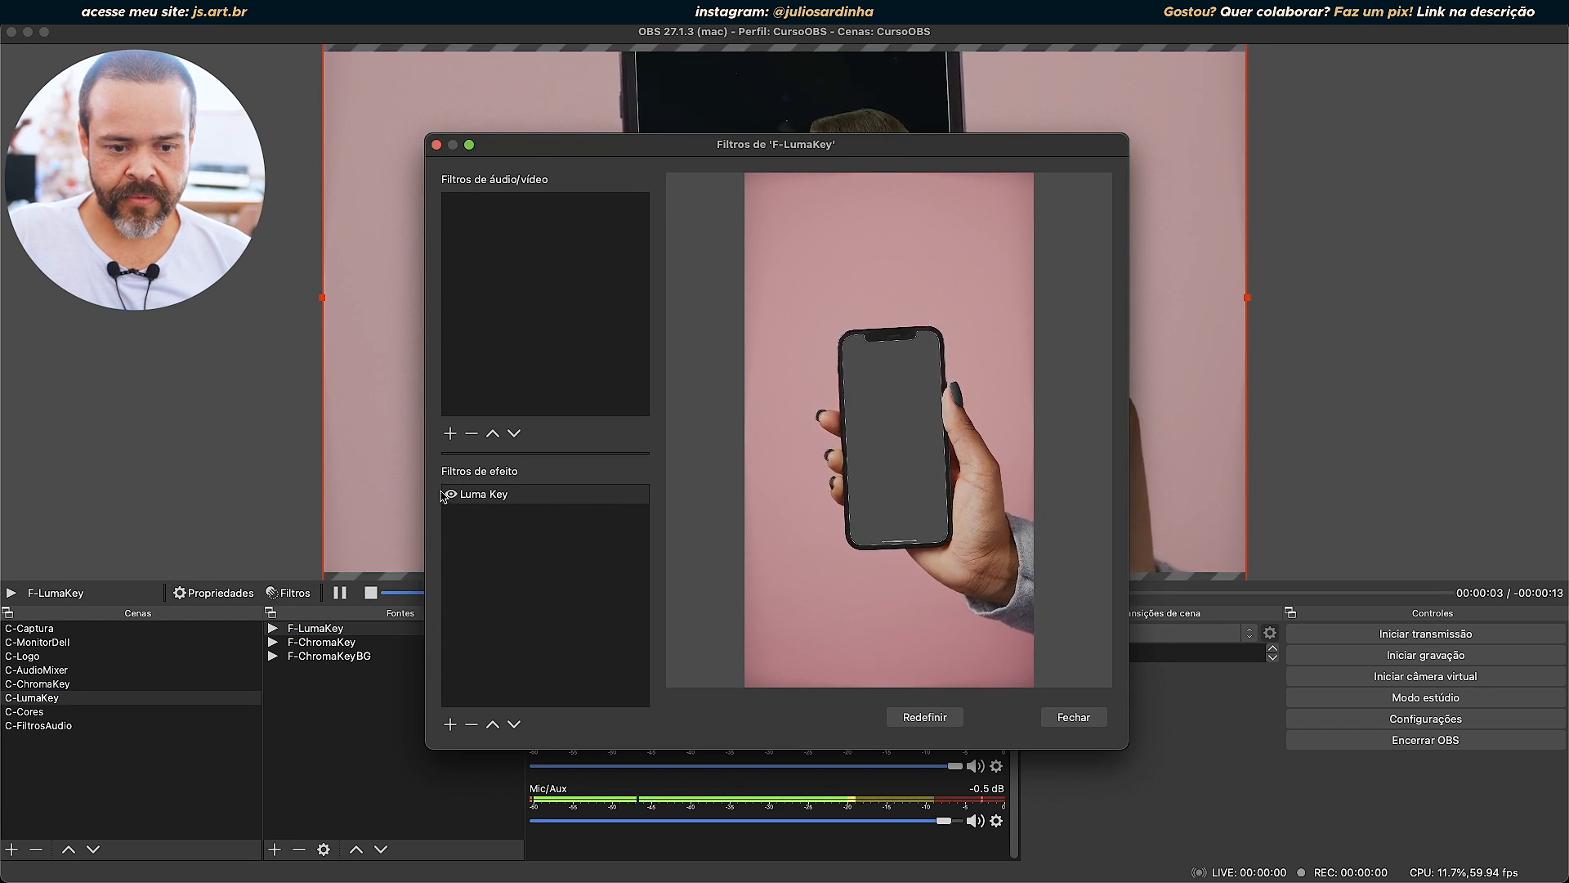
click(474, 495)
drag(952, 147, 394, 150)
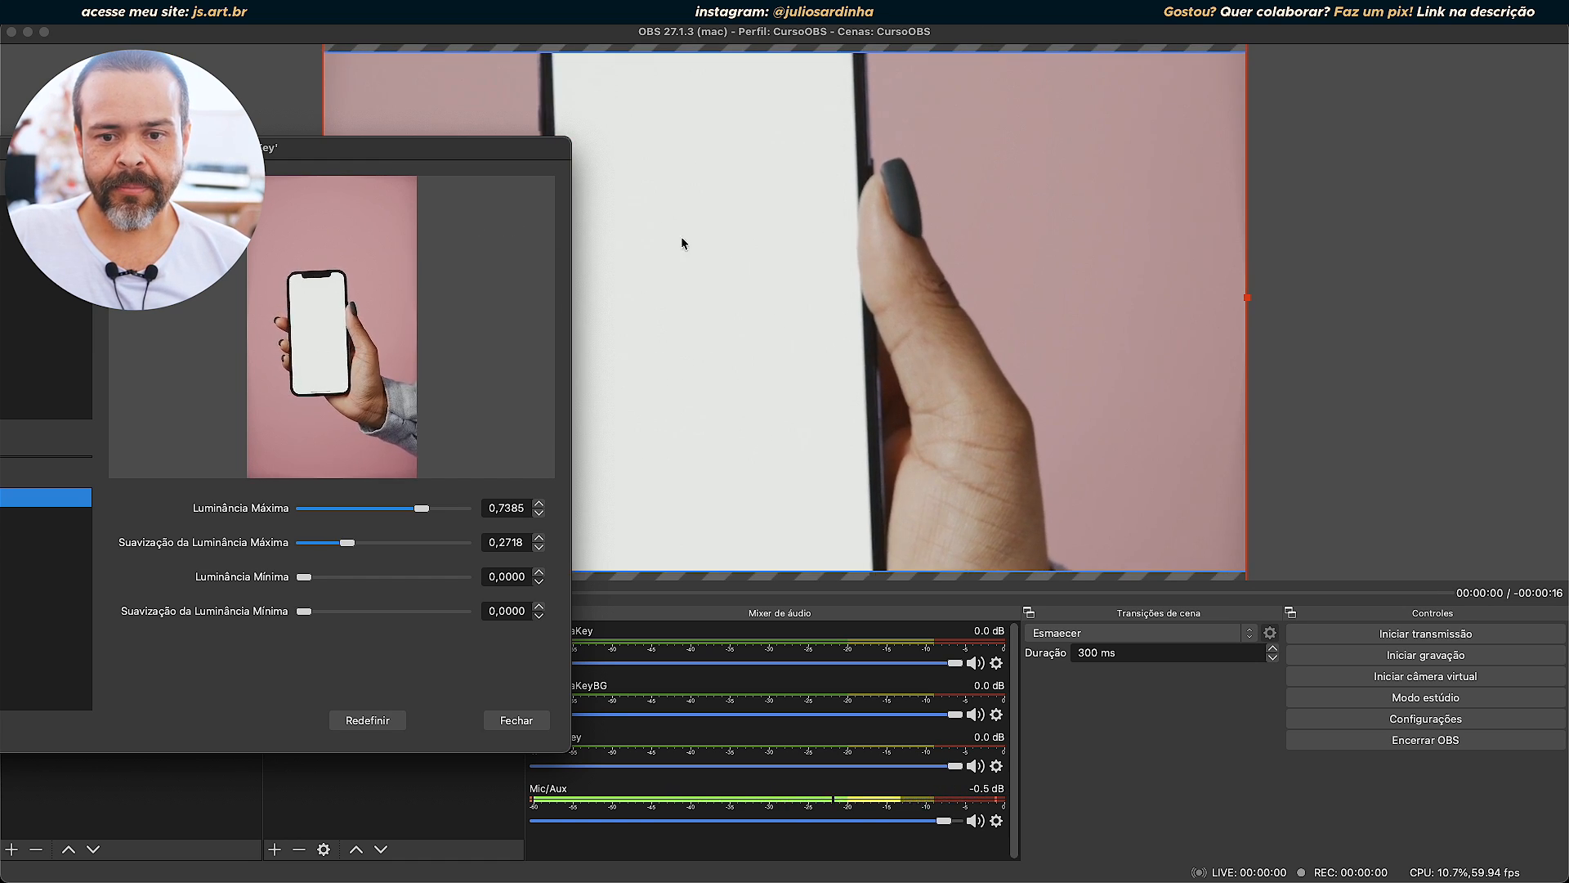
drag(416, 155, 577, 113)
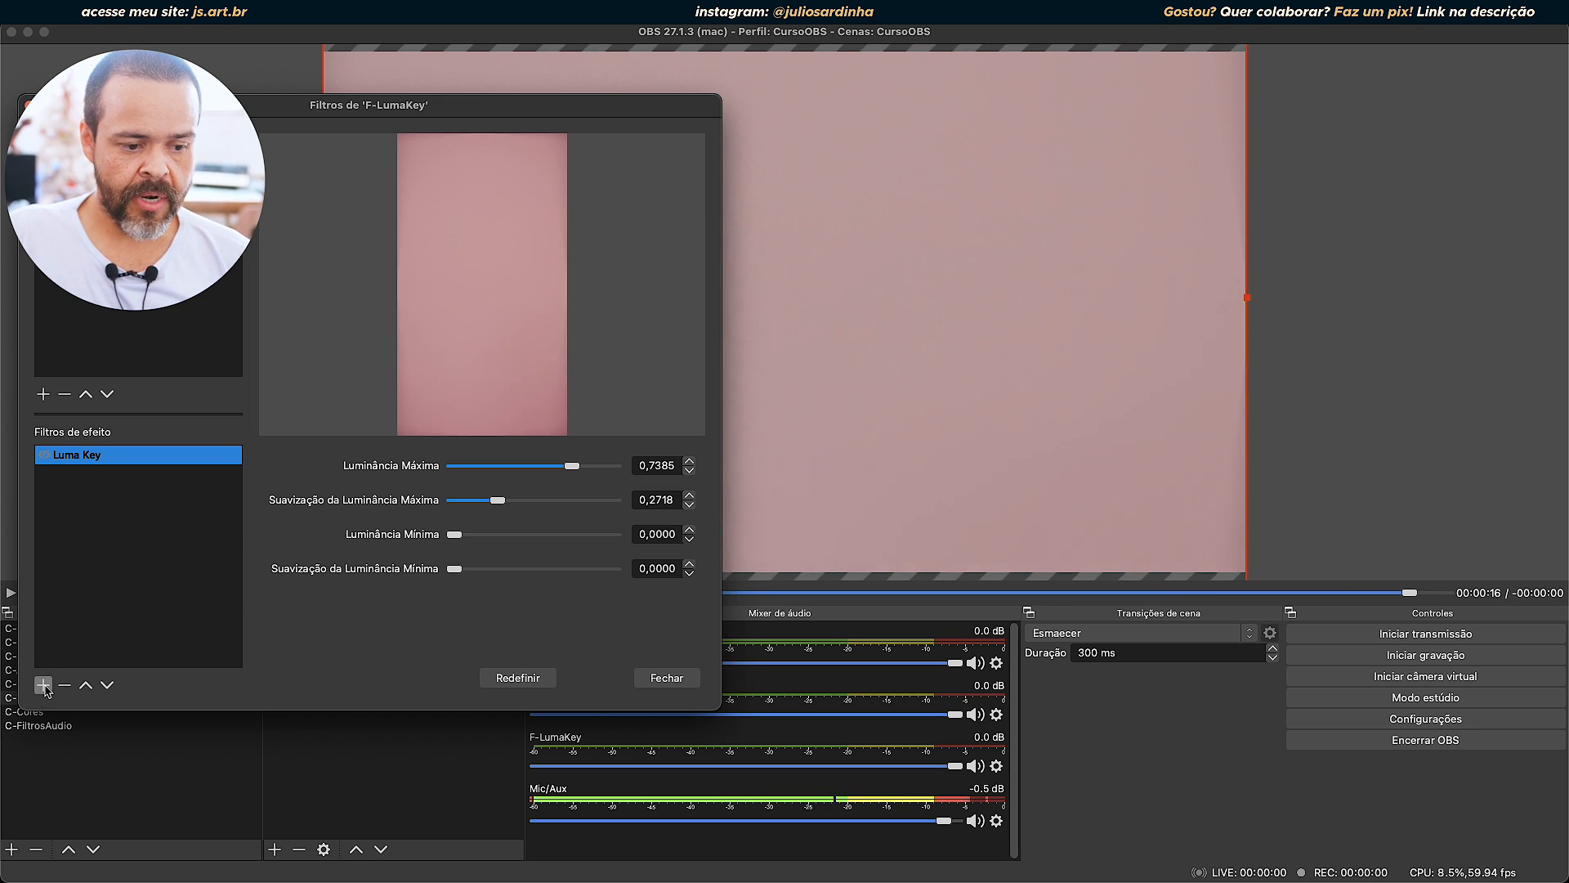
Add a second Luma Key effect filter named Luma Key 2 to F-LumaKey, keeping the scene preview in view.
click(45, 689)
click(184, 743)
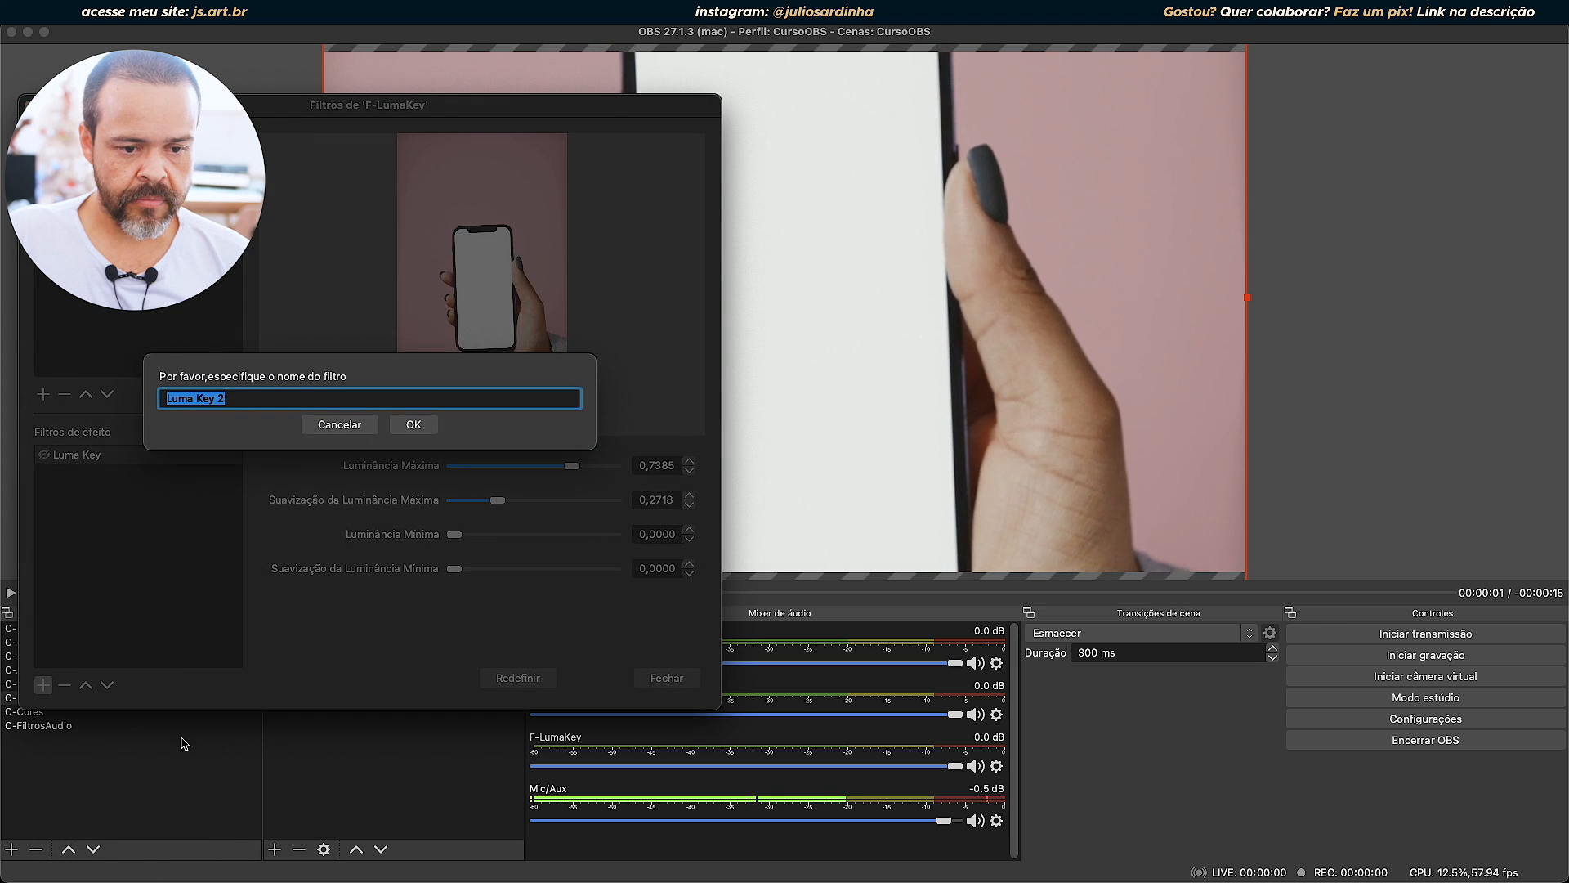
click(414, 425)
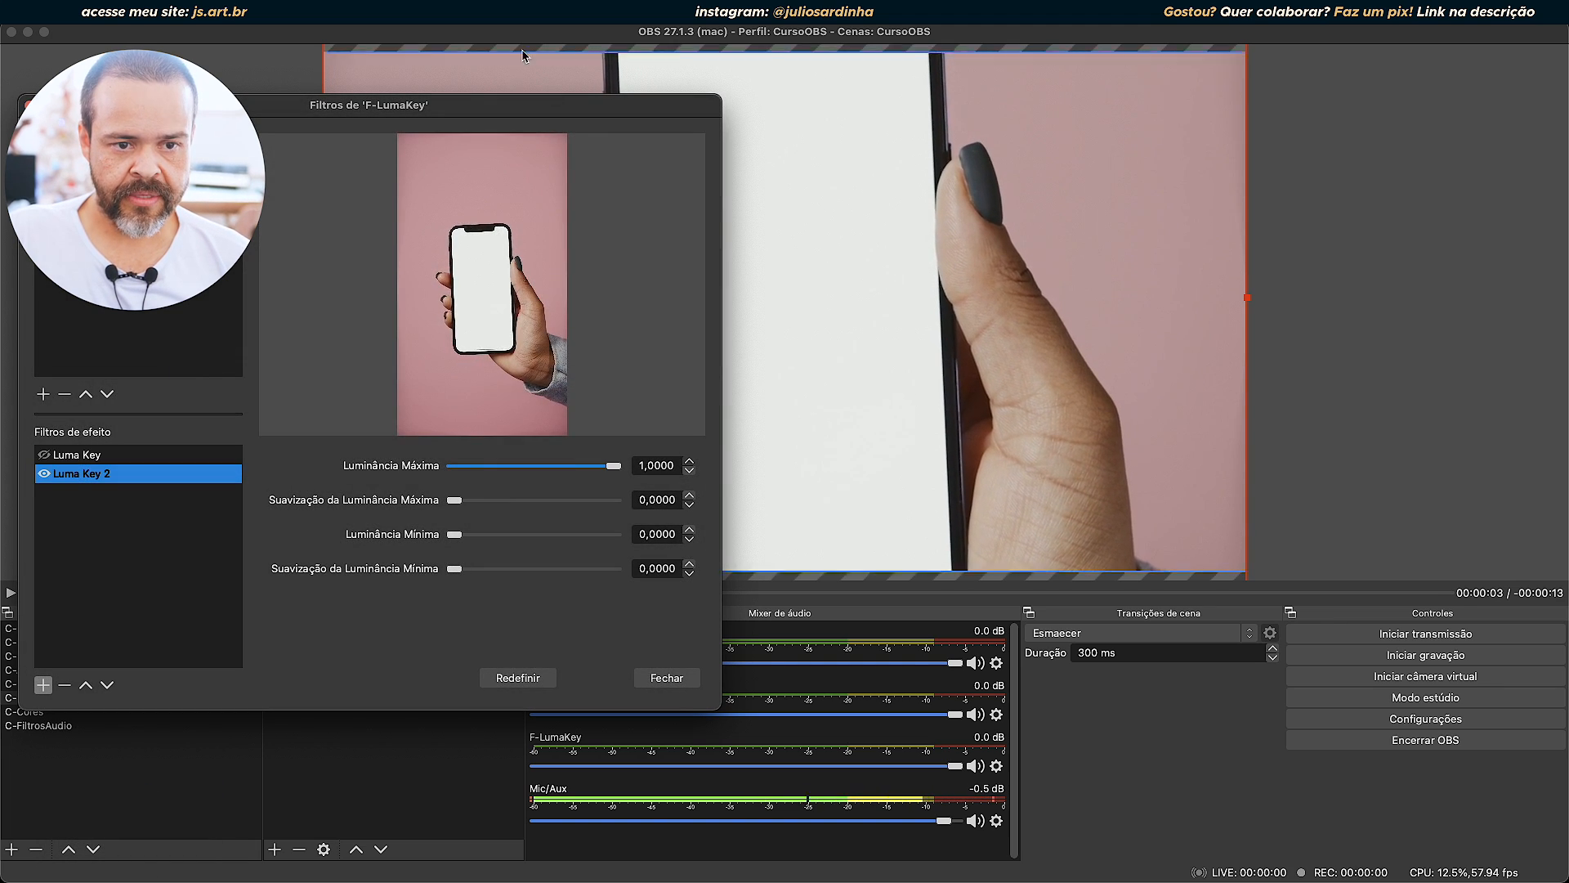
drag(462, 112, 391, 52)
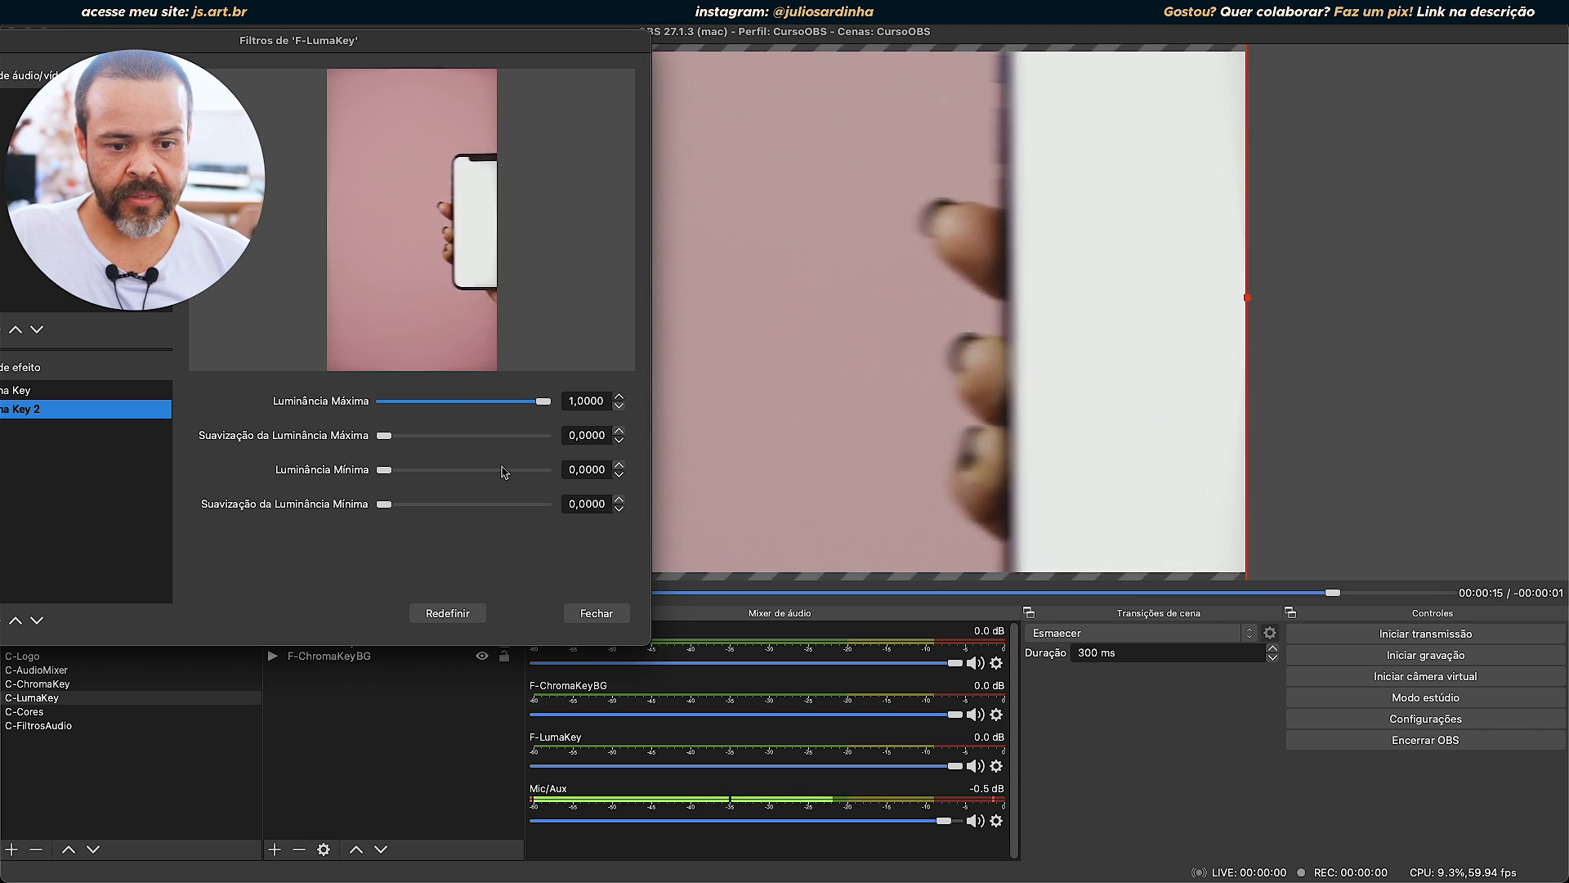
Lower the Luminância Máxima of Luma Key 2 to 0,7846 and set its Suavização da Luminância Máxima to 0,2000.
mouse_move(543, 404)
mouse_down()
mouse_move(507, 402)
mouse_move(520, 401)
mouse_up()
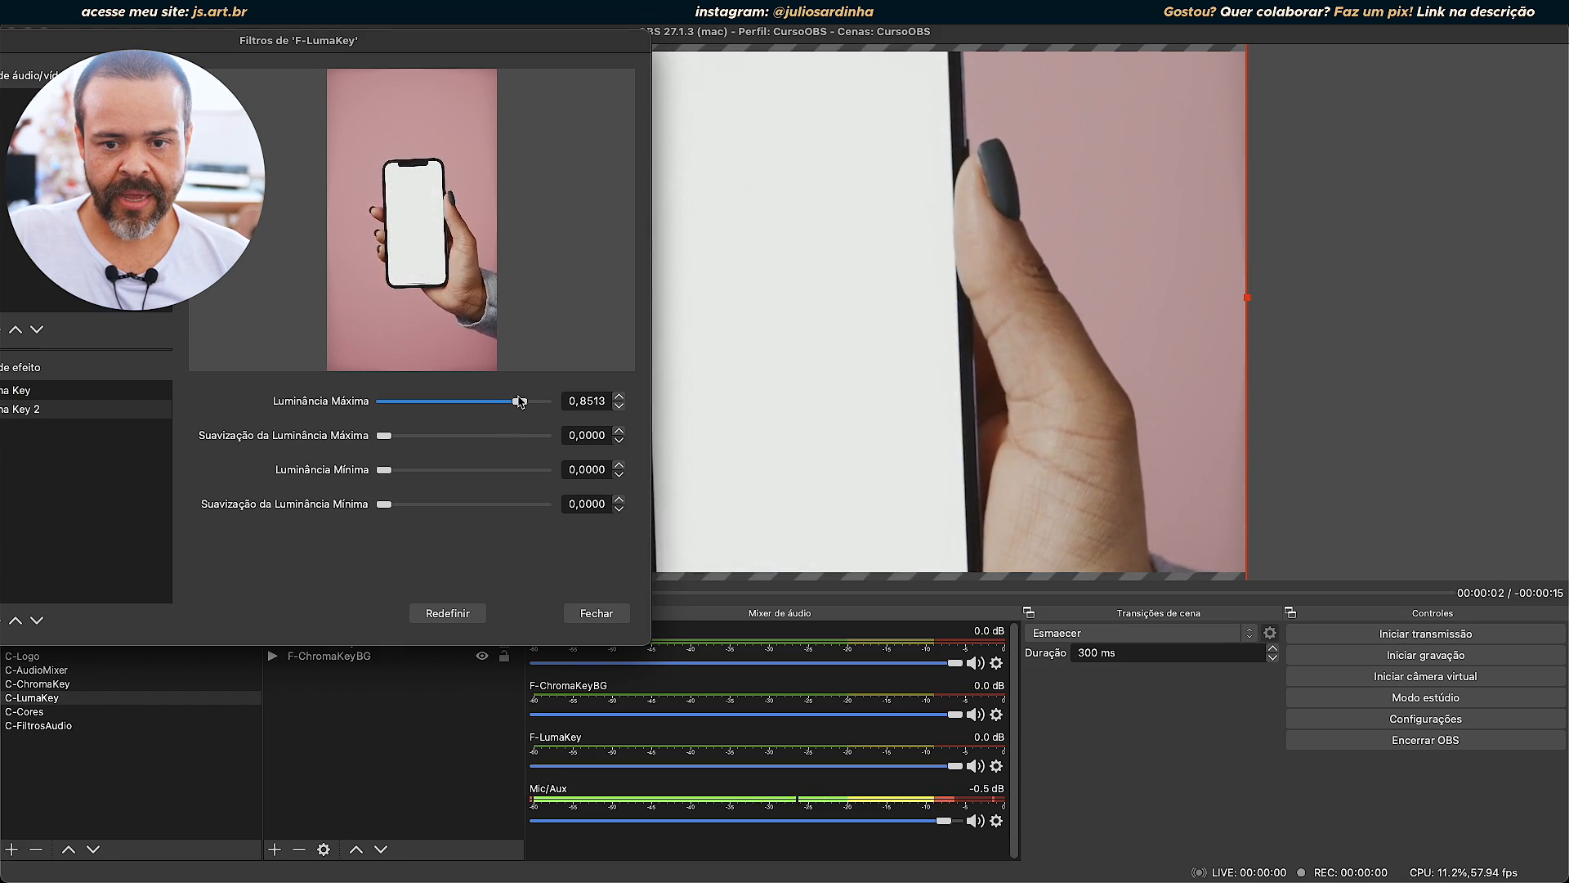
drag(517, 401, 512, 402)
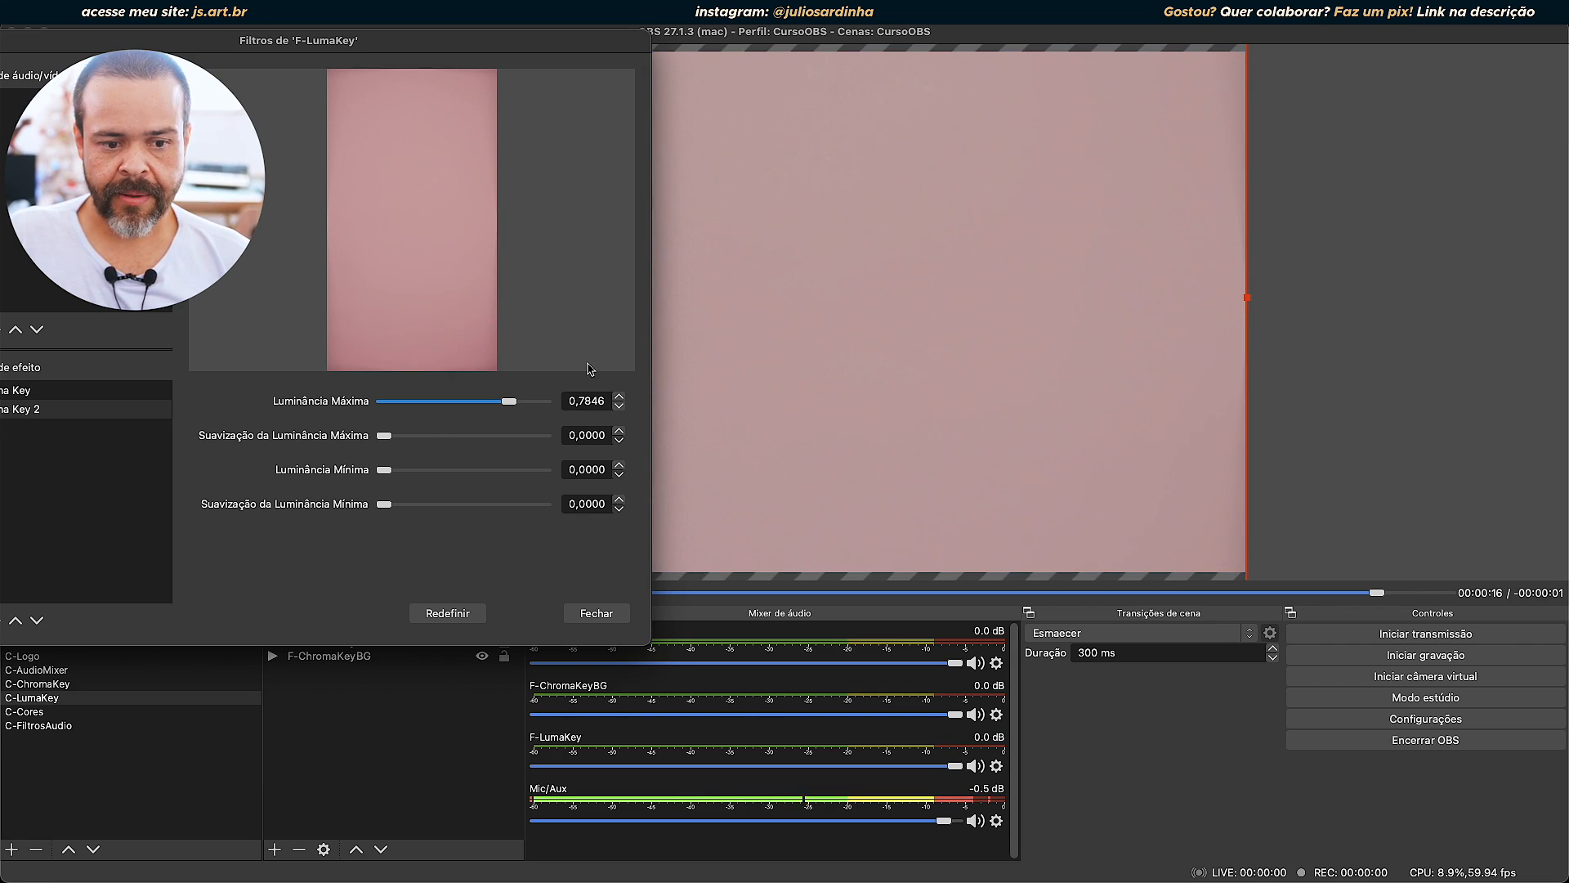
drag(383, 439, 385, 435)
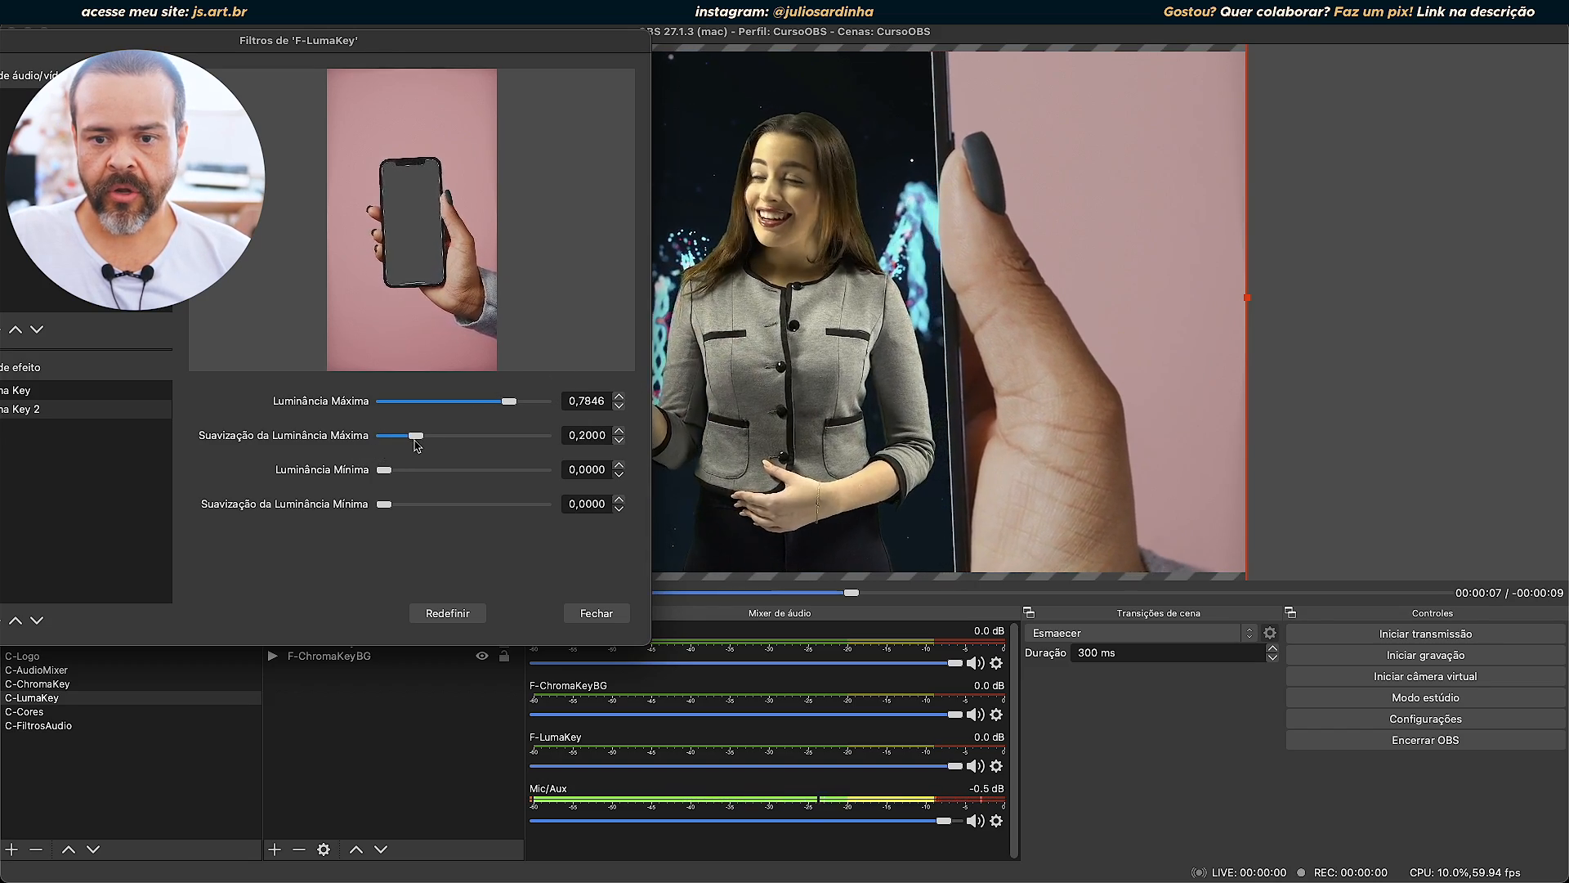
Try the Luminância Mínima of Luma Key 2 at 0,0667 and restore it to 0,0000.
drag(538, 37, 621, 92)
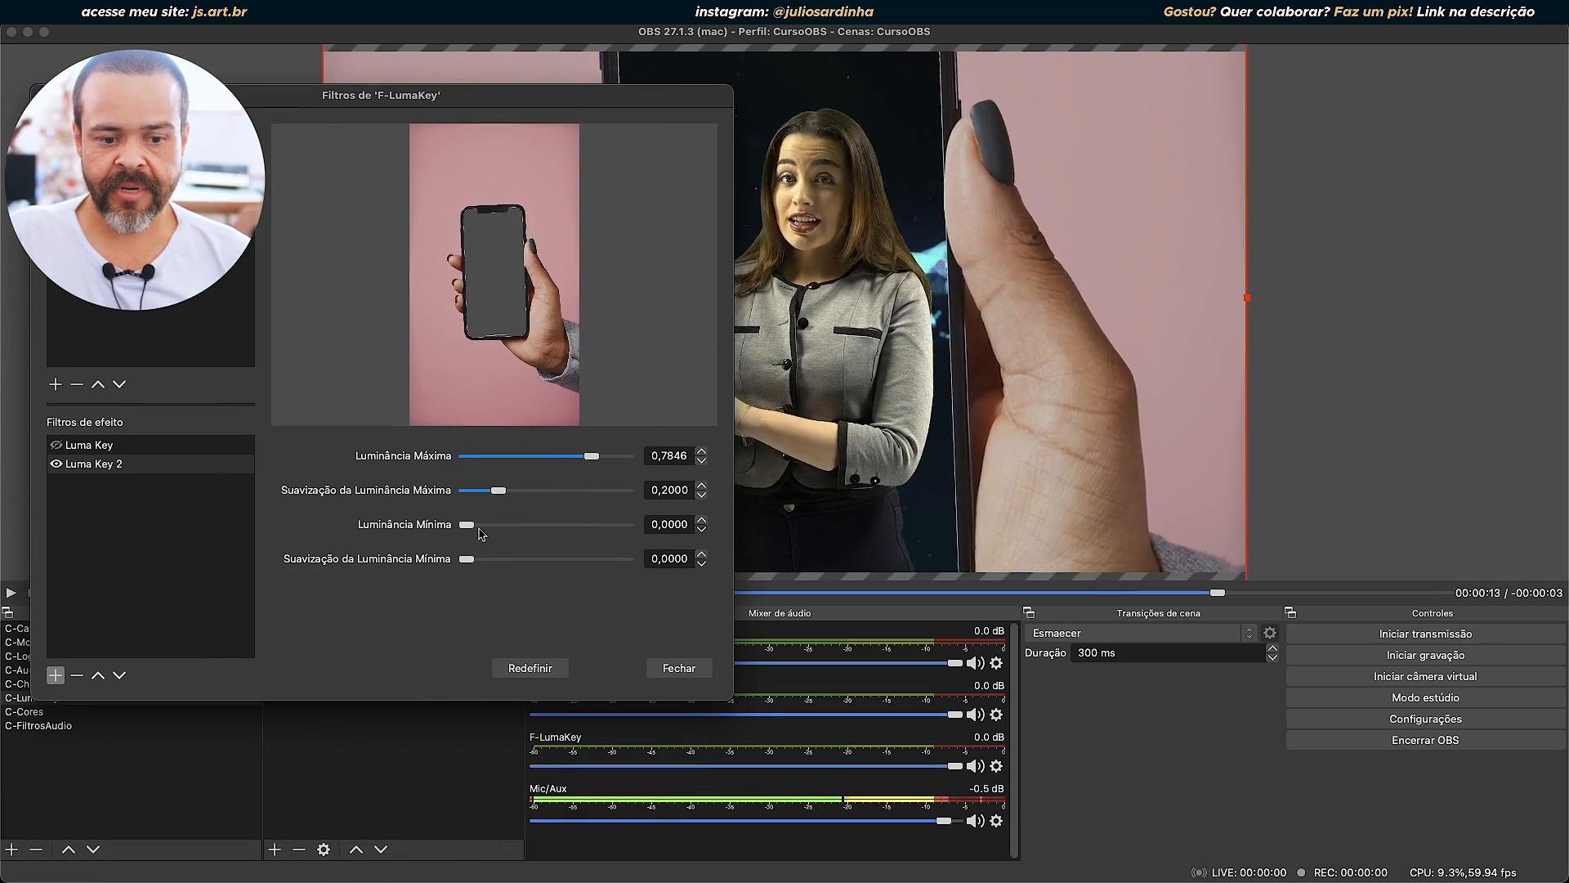
mouse_move(471, 532)
mouse_down()
mouse_move(518, 530)
mouse_move(485, 527)
mouse_up()
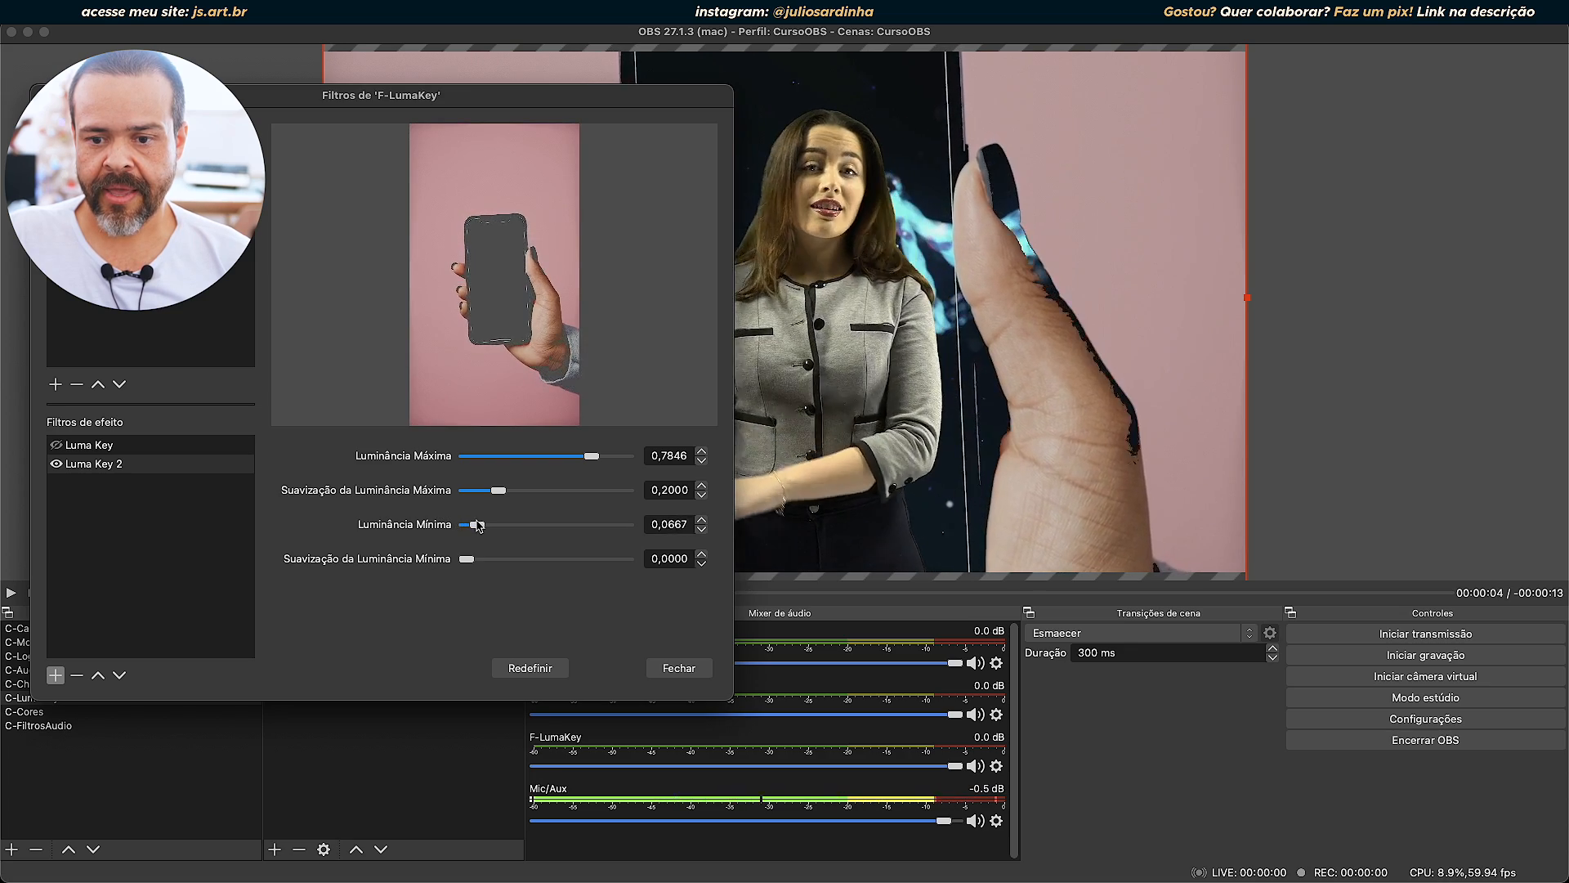
drag(478, 526, 464, 532)
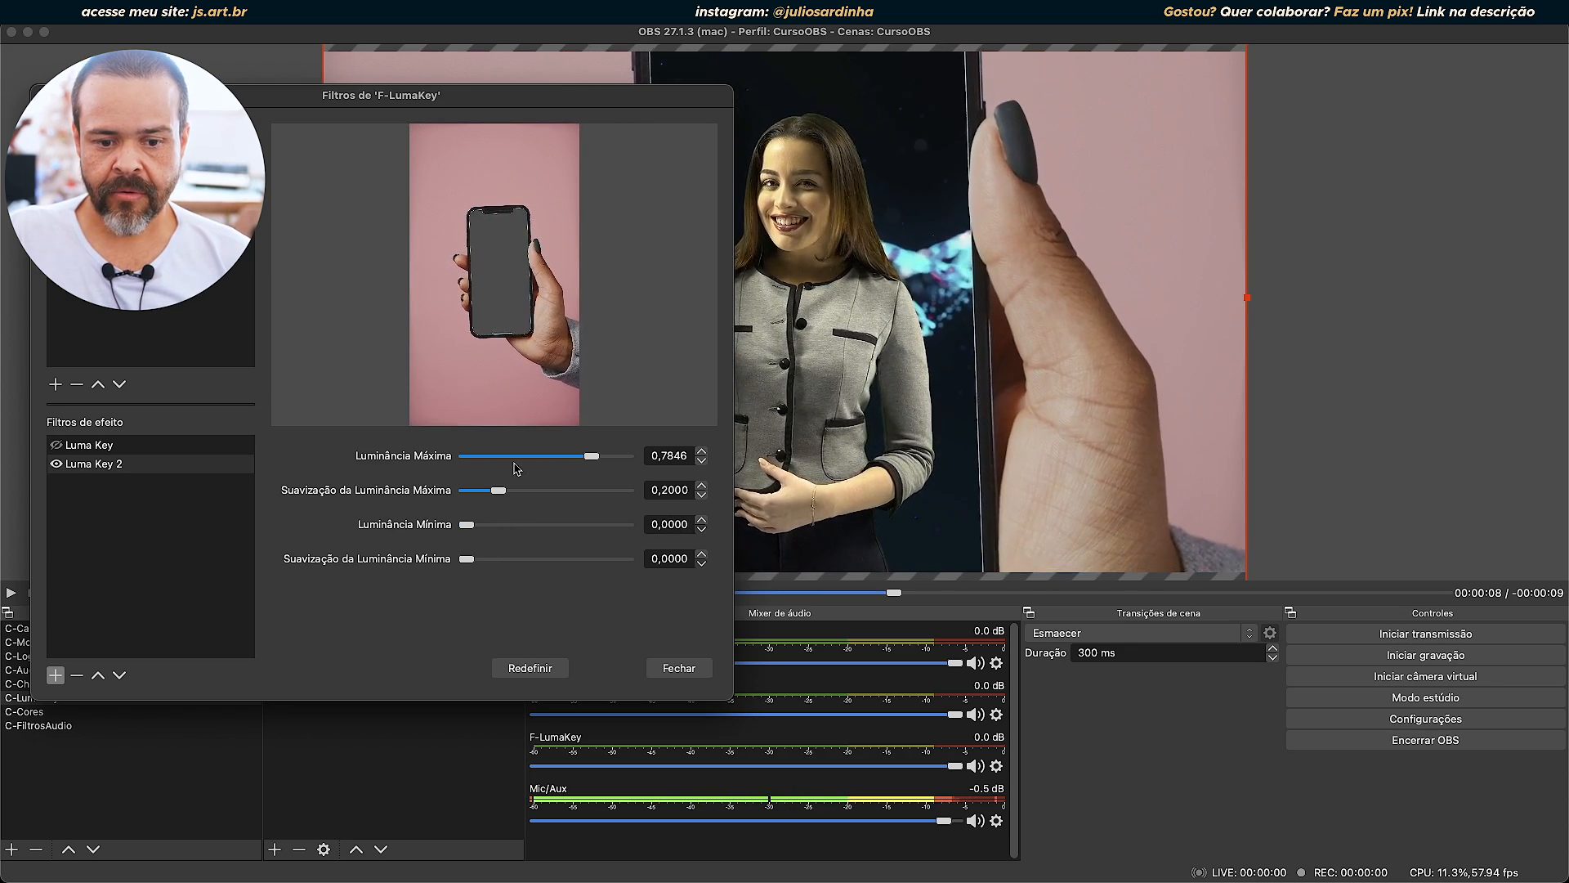
Drop the Luminância Máxima and its Suavização to 0,0000, and isolate the phone's screen with Luminância Mínima 0,5231 and Máxima 0,8410.
drag(593, 458, 348, 499)
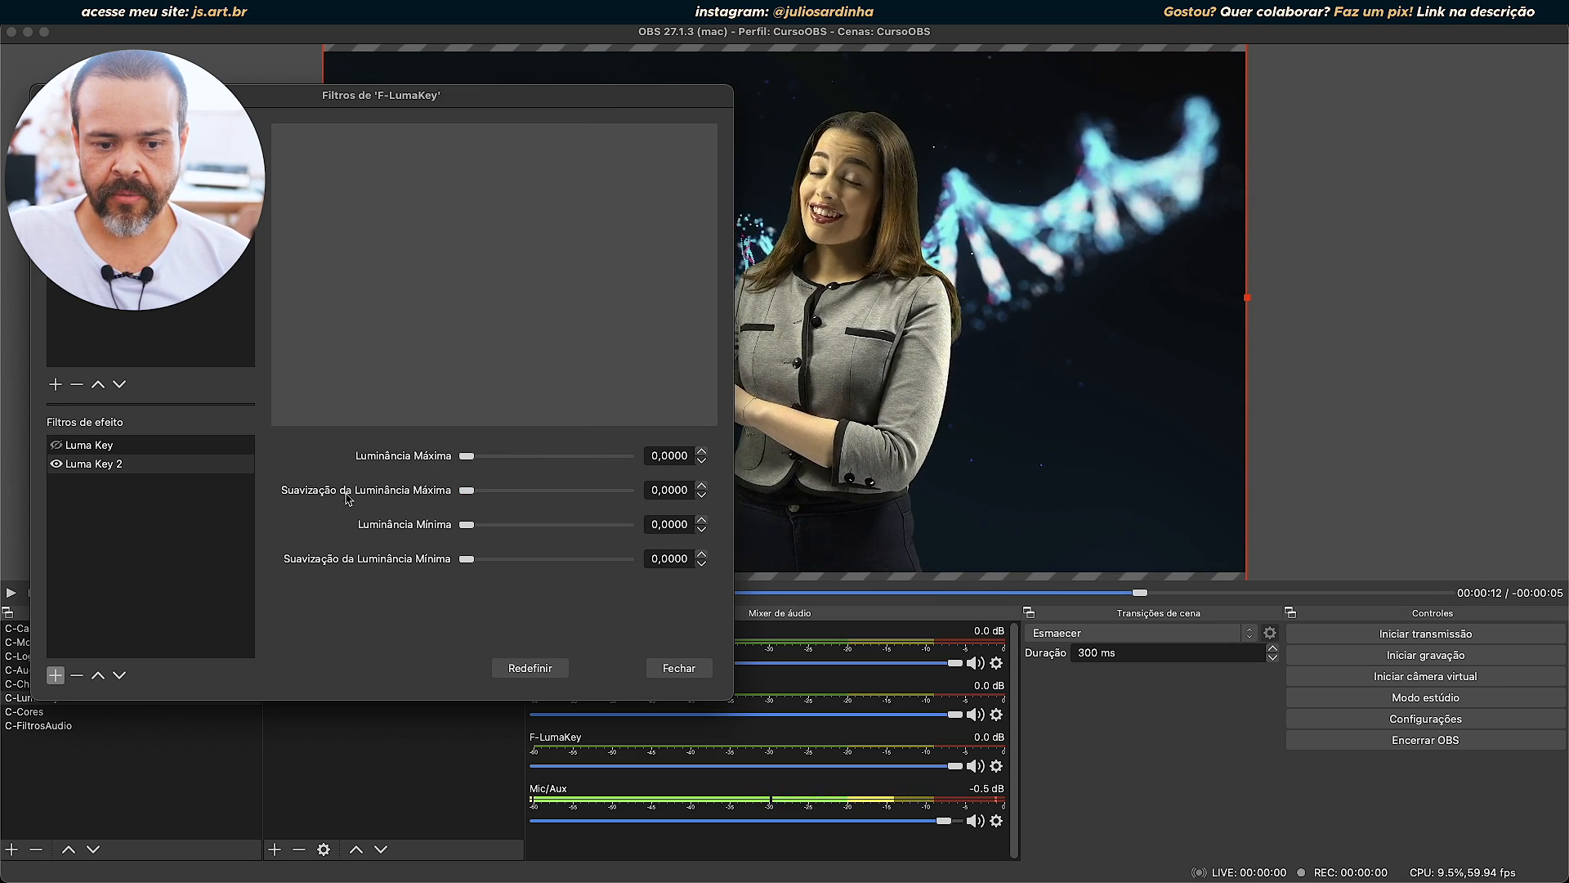
drag(467, 526, 550, 530)
drag(467, 456, 600, 476)
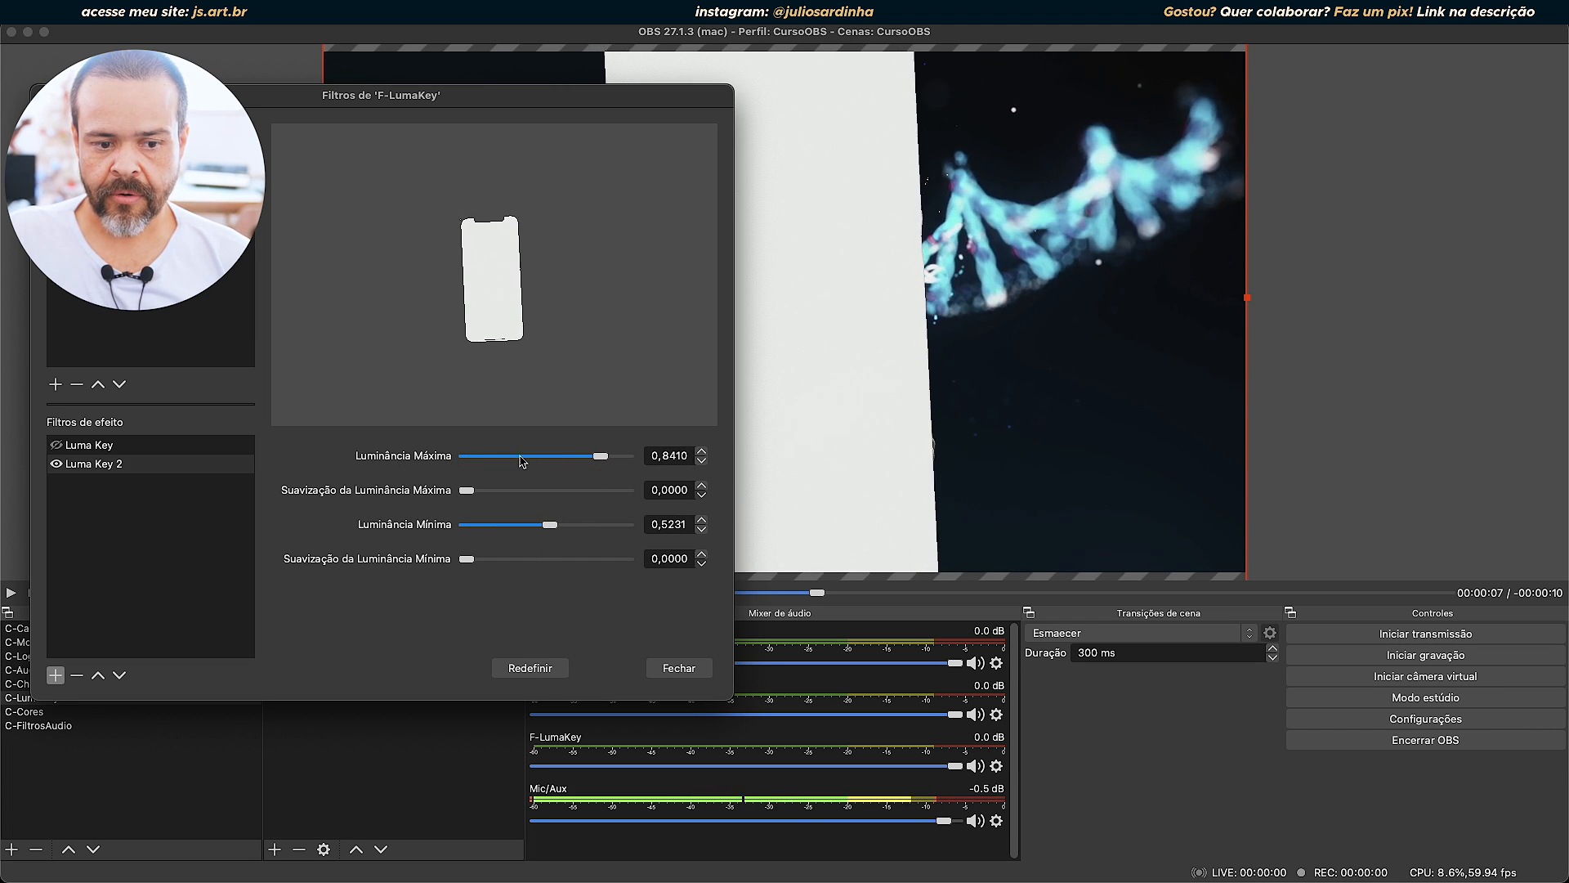
Raise the Luminância Mínima of Luma Key 2 to 0,5641, reduce the Suavização da Luminância Mínima from 0,1949, and close the filters.
mouse_move(550, 524)
mouse_down()
mouse_move(508, 525)
mouse_move(559, 530)
mouse_up()
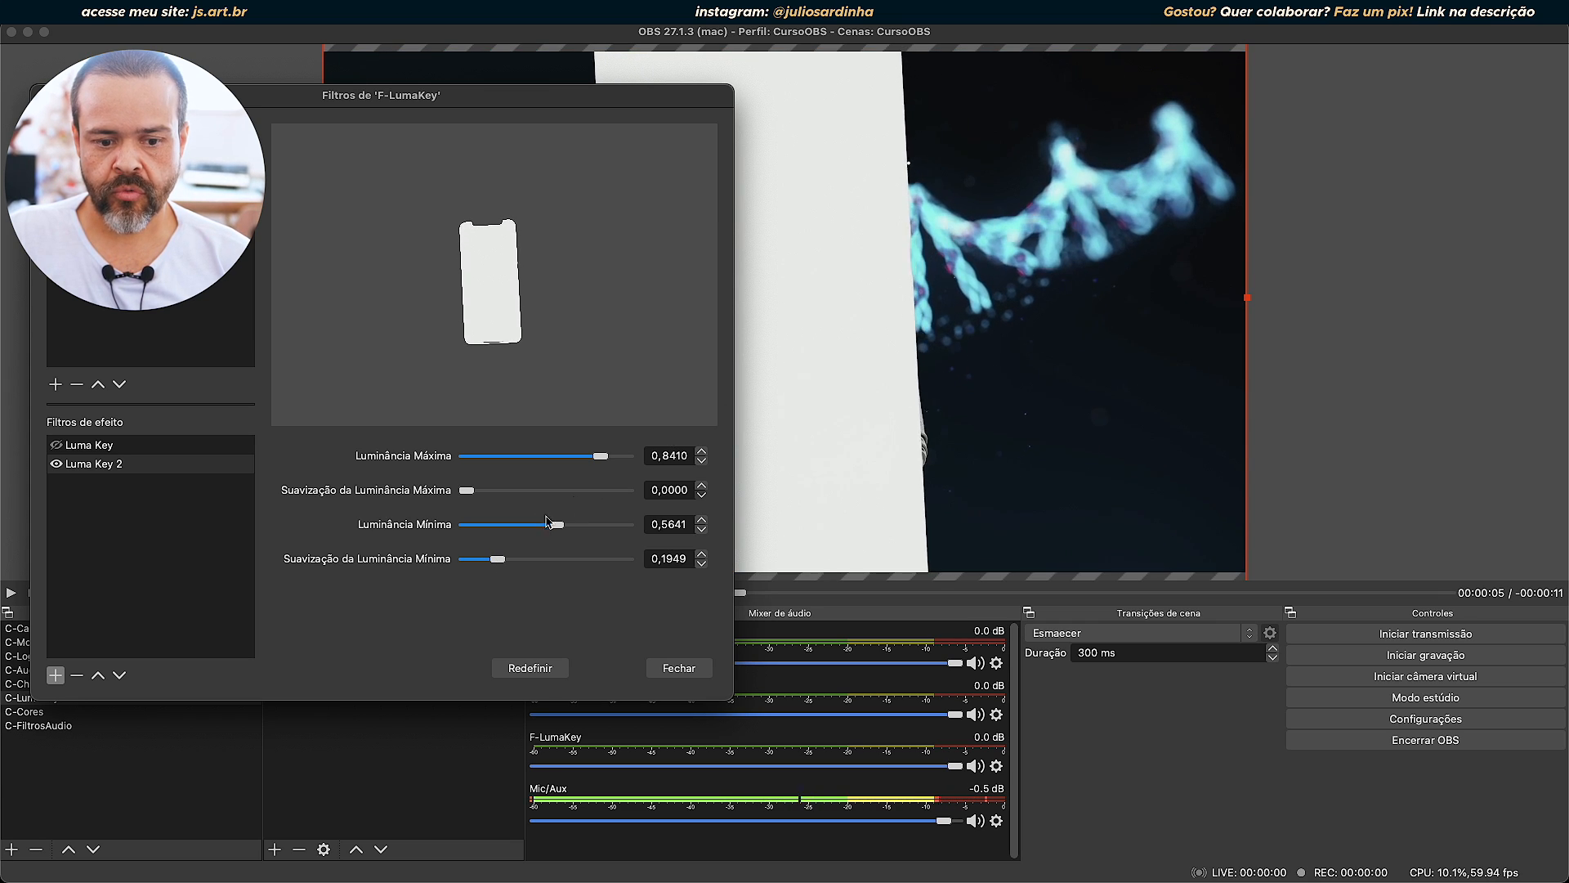
drag(496, 558, 472, 592)
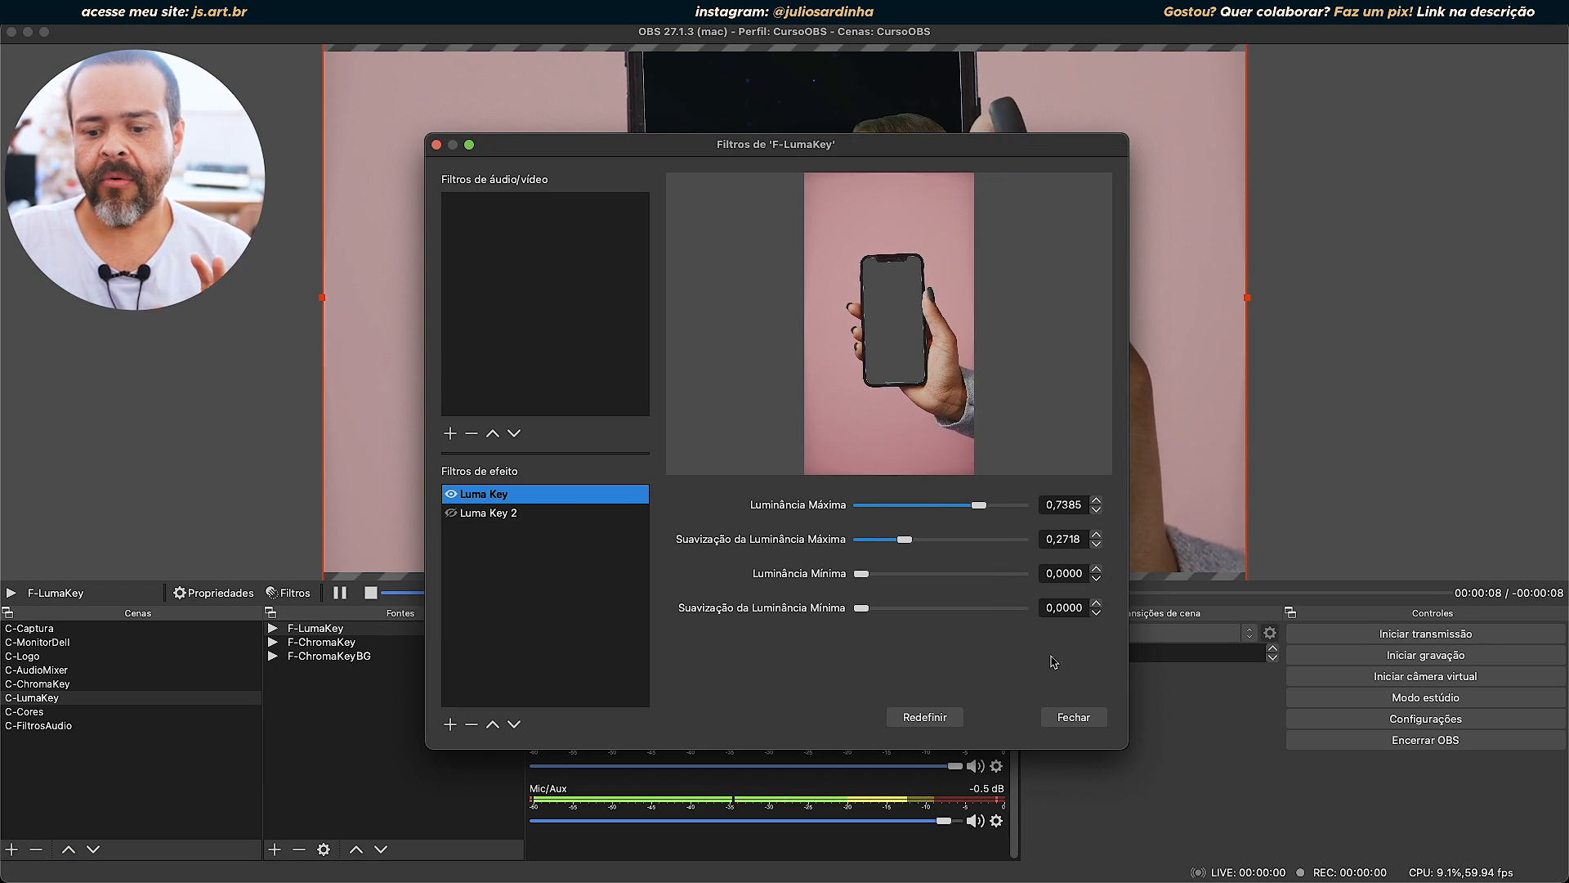
click(1091, 718)
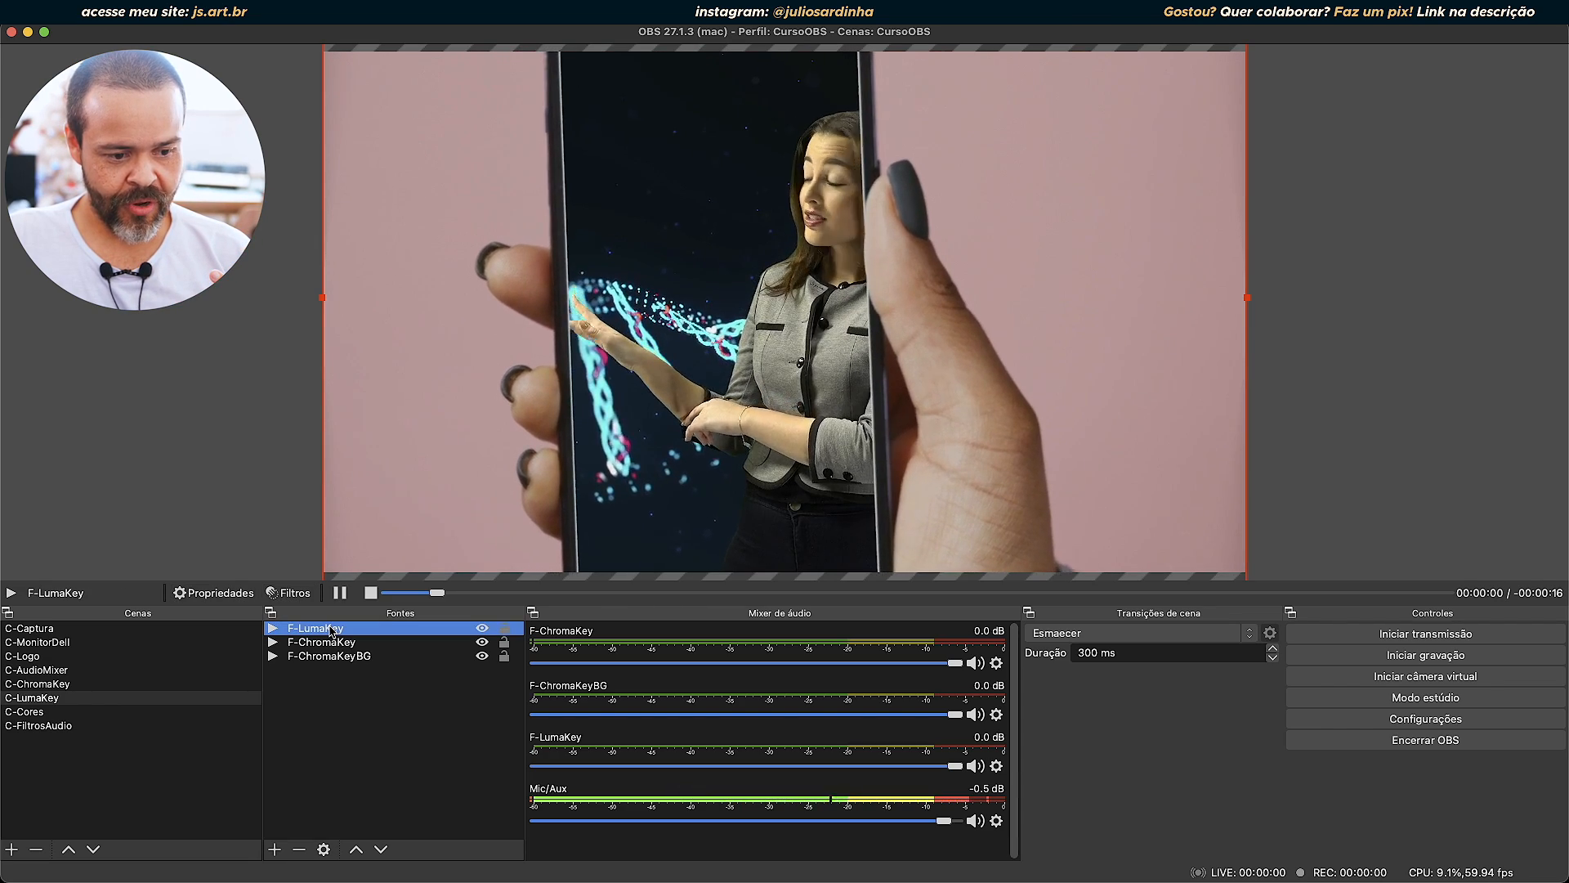
Reopen the filters of F-LumaKey and add a Color Key effect filter with its default name.
right_click(328, 629)
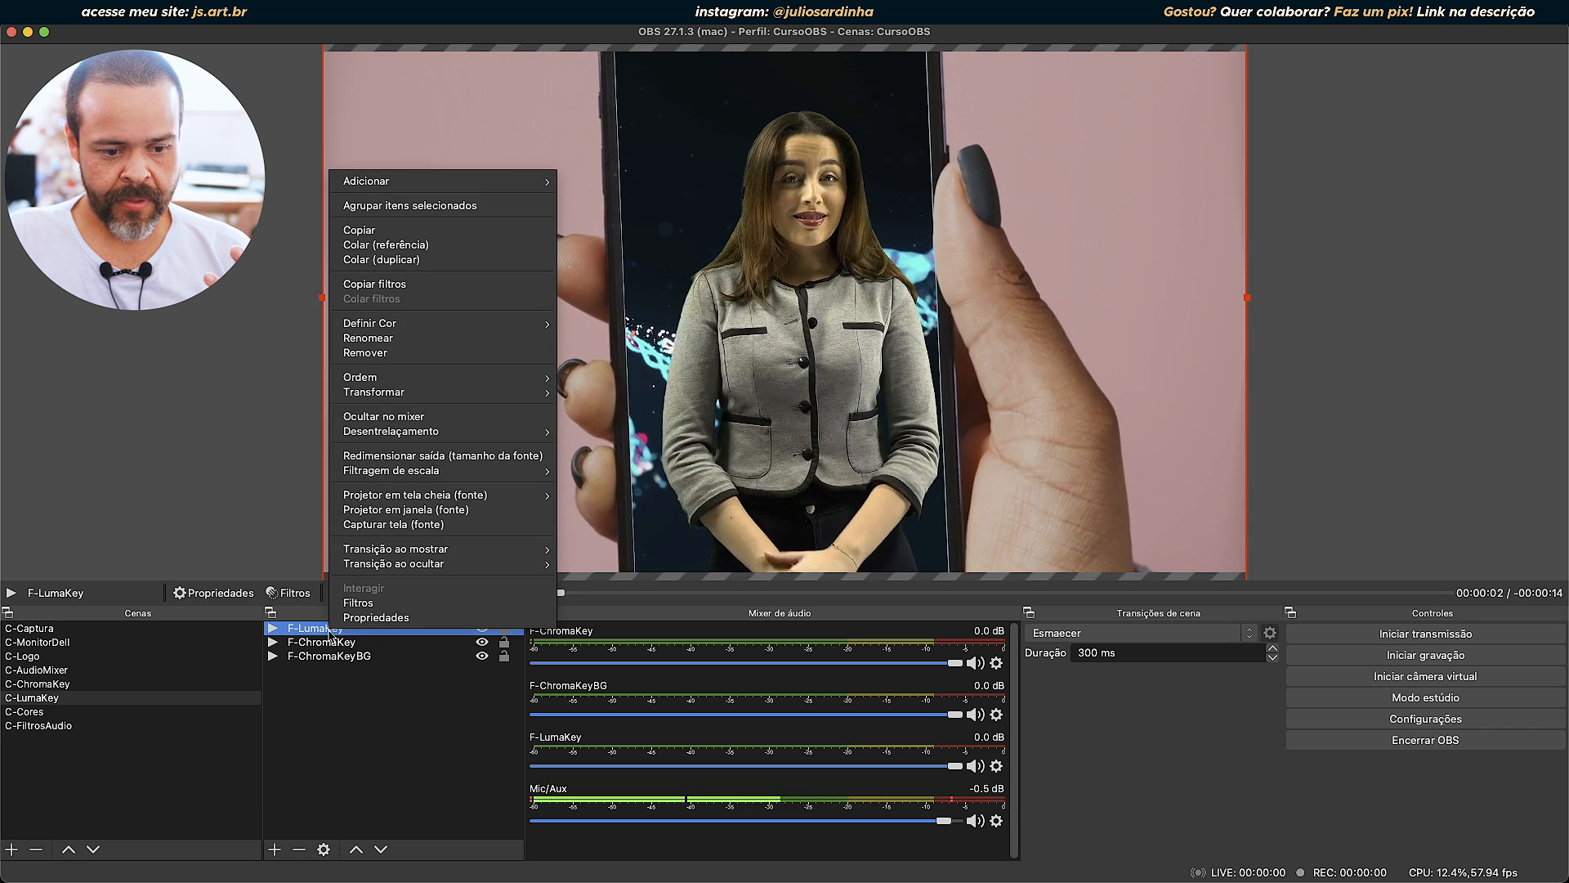
click(296, 598)
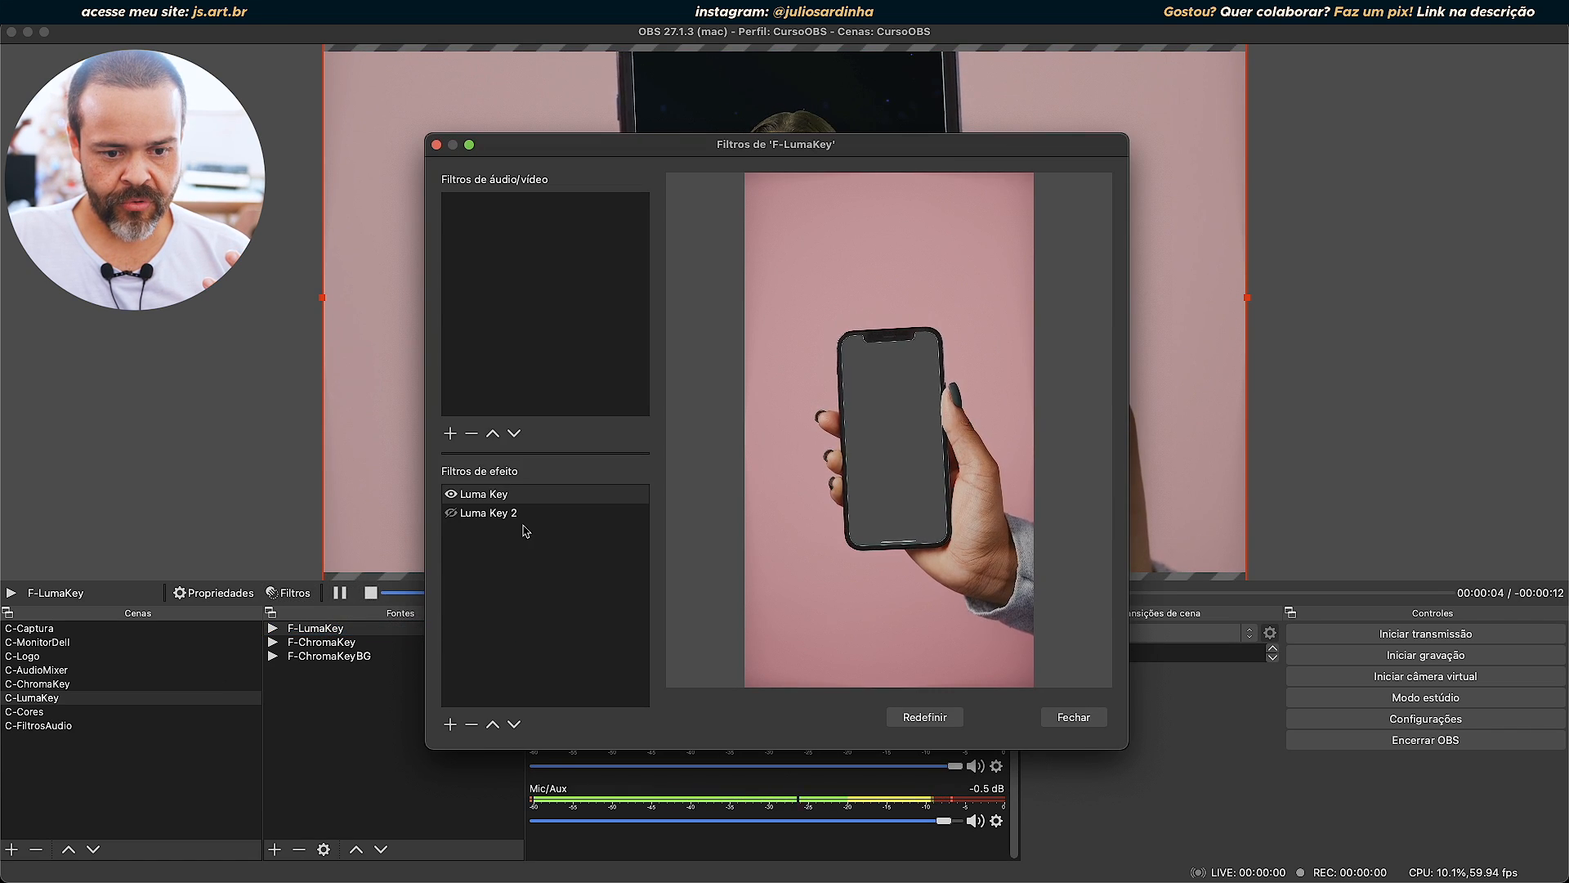
click(450, 725)
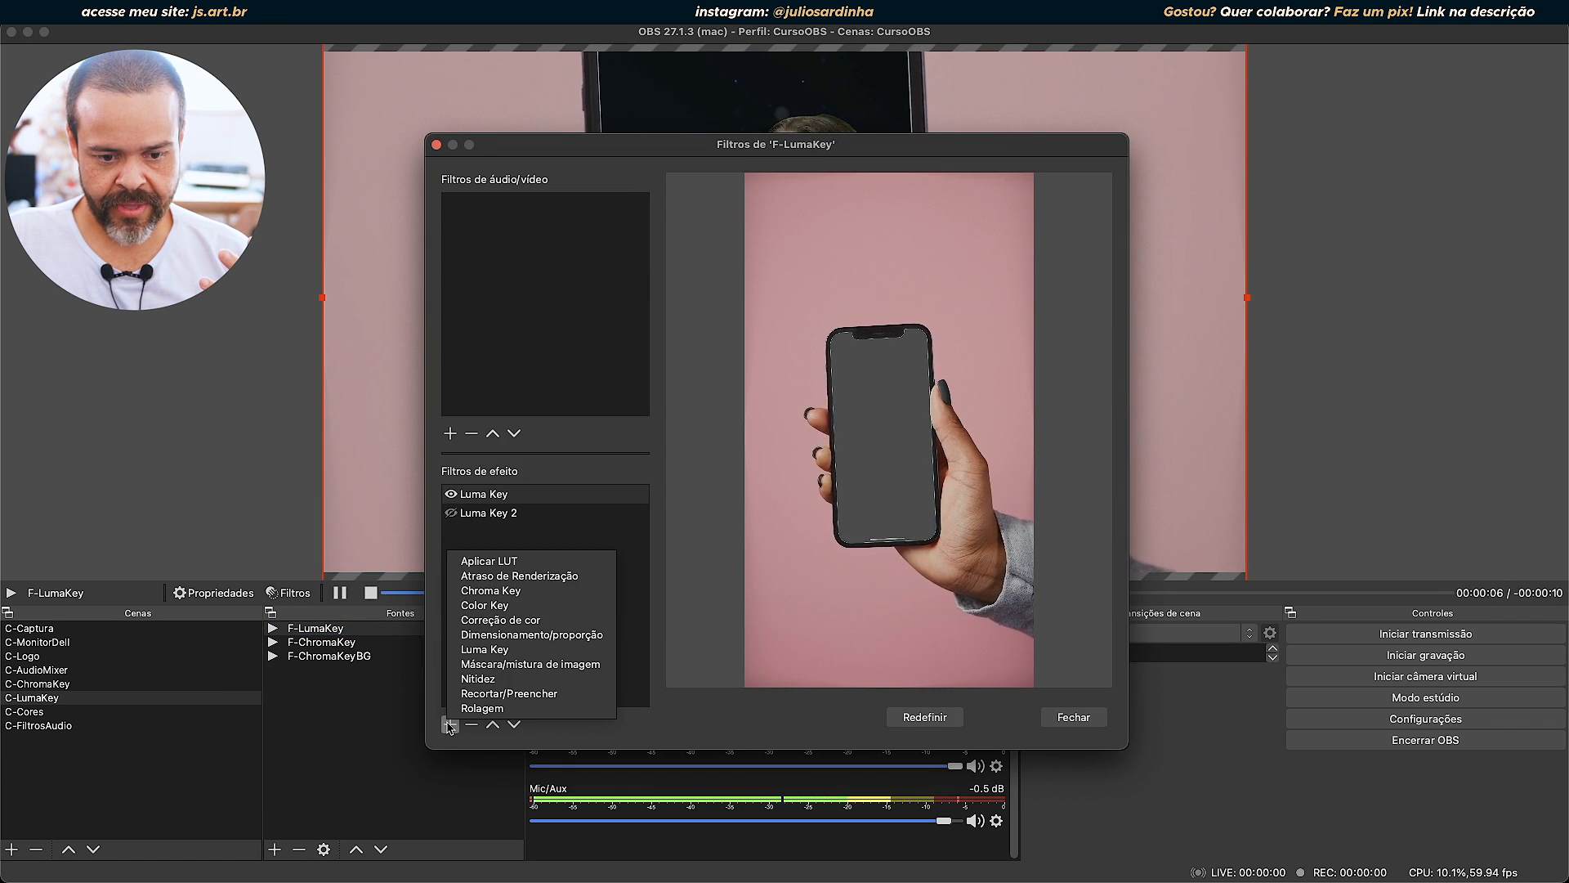
click(523, 606)
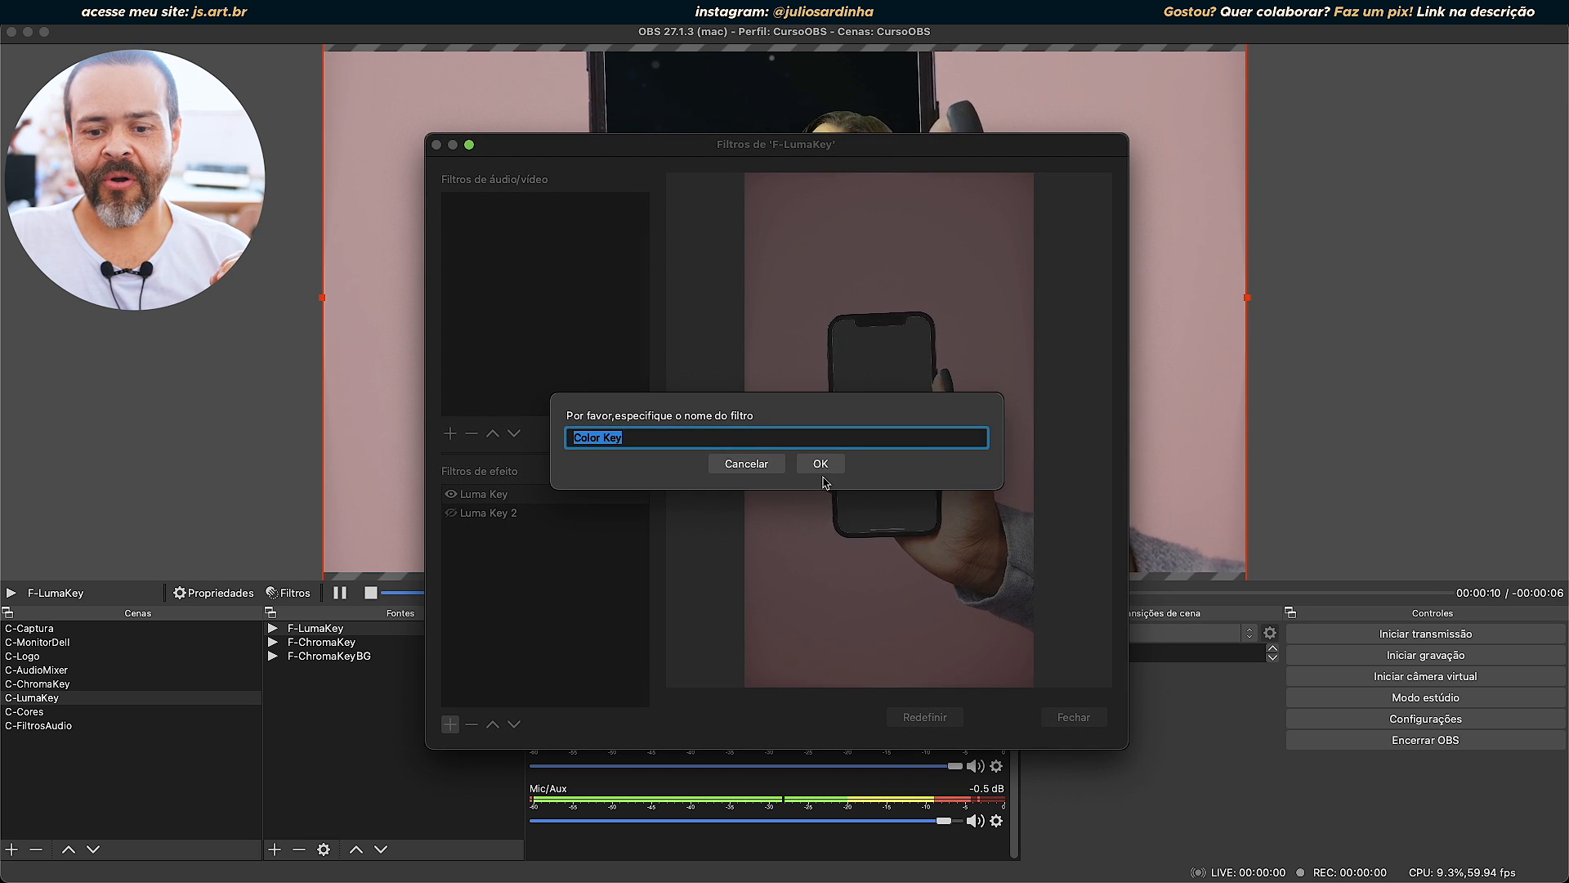
click(820, 464)
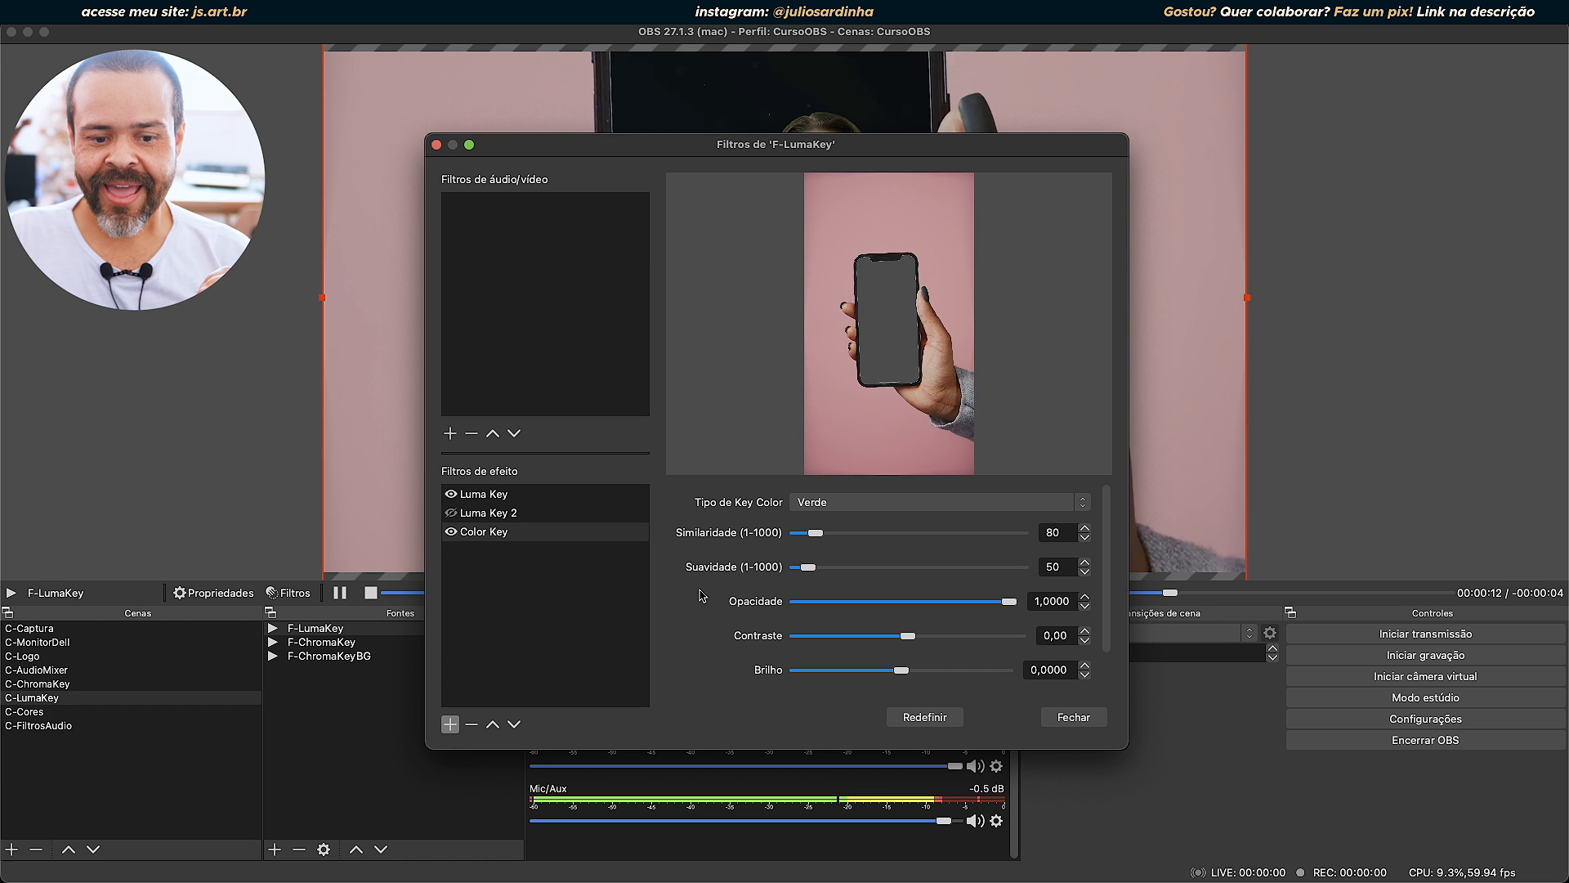
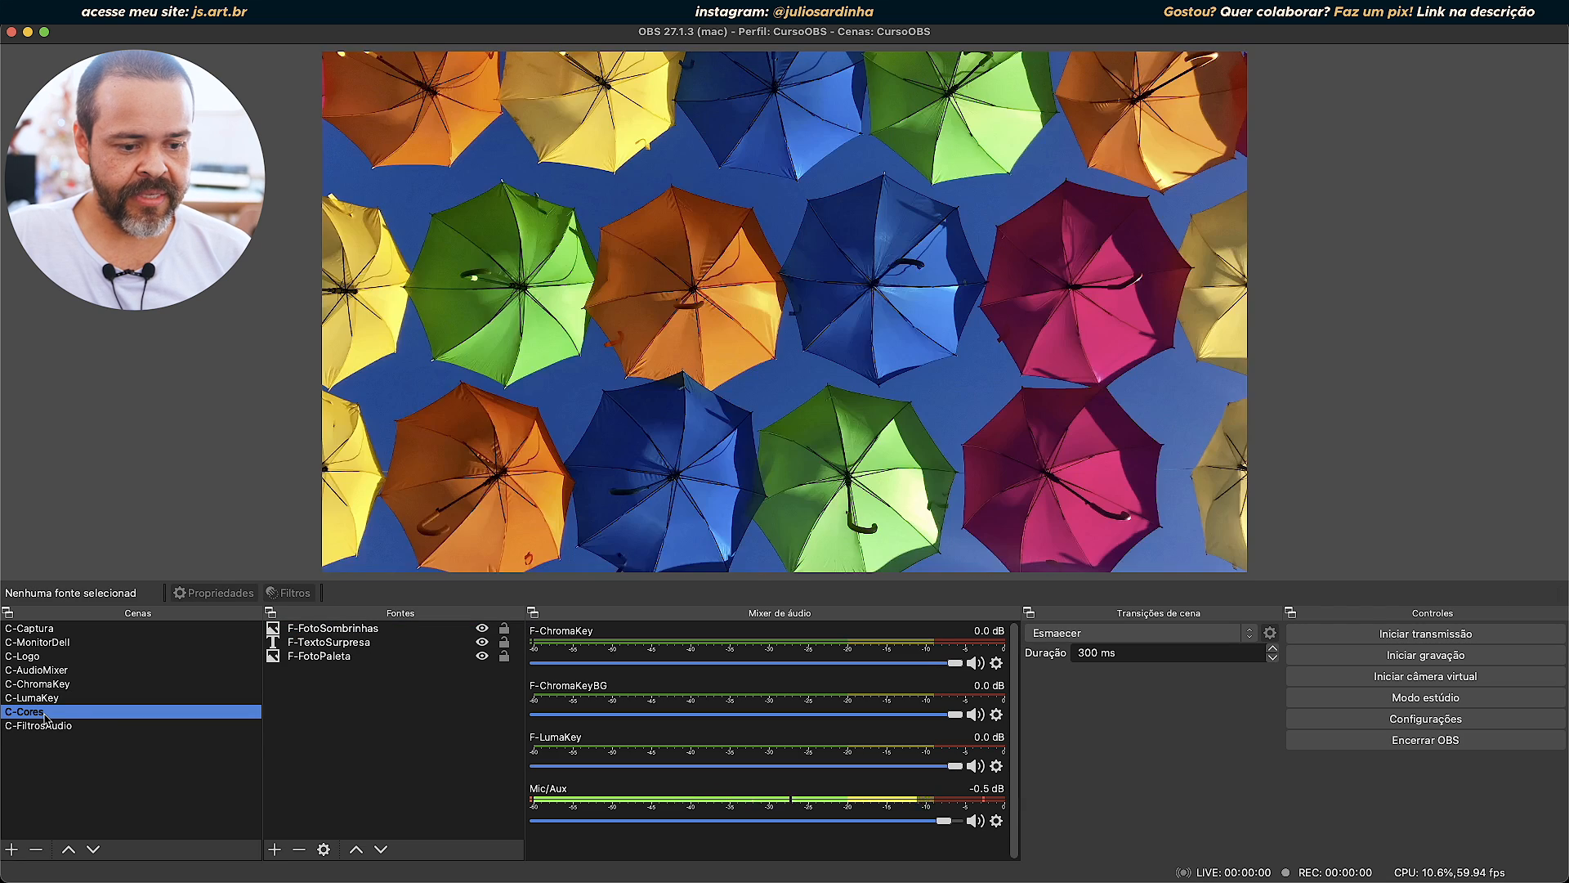
Add a Correção de cor effect filter with its default name to the F-FotoSombrinhas source.
click(342, 629)
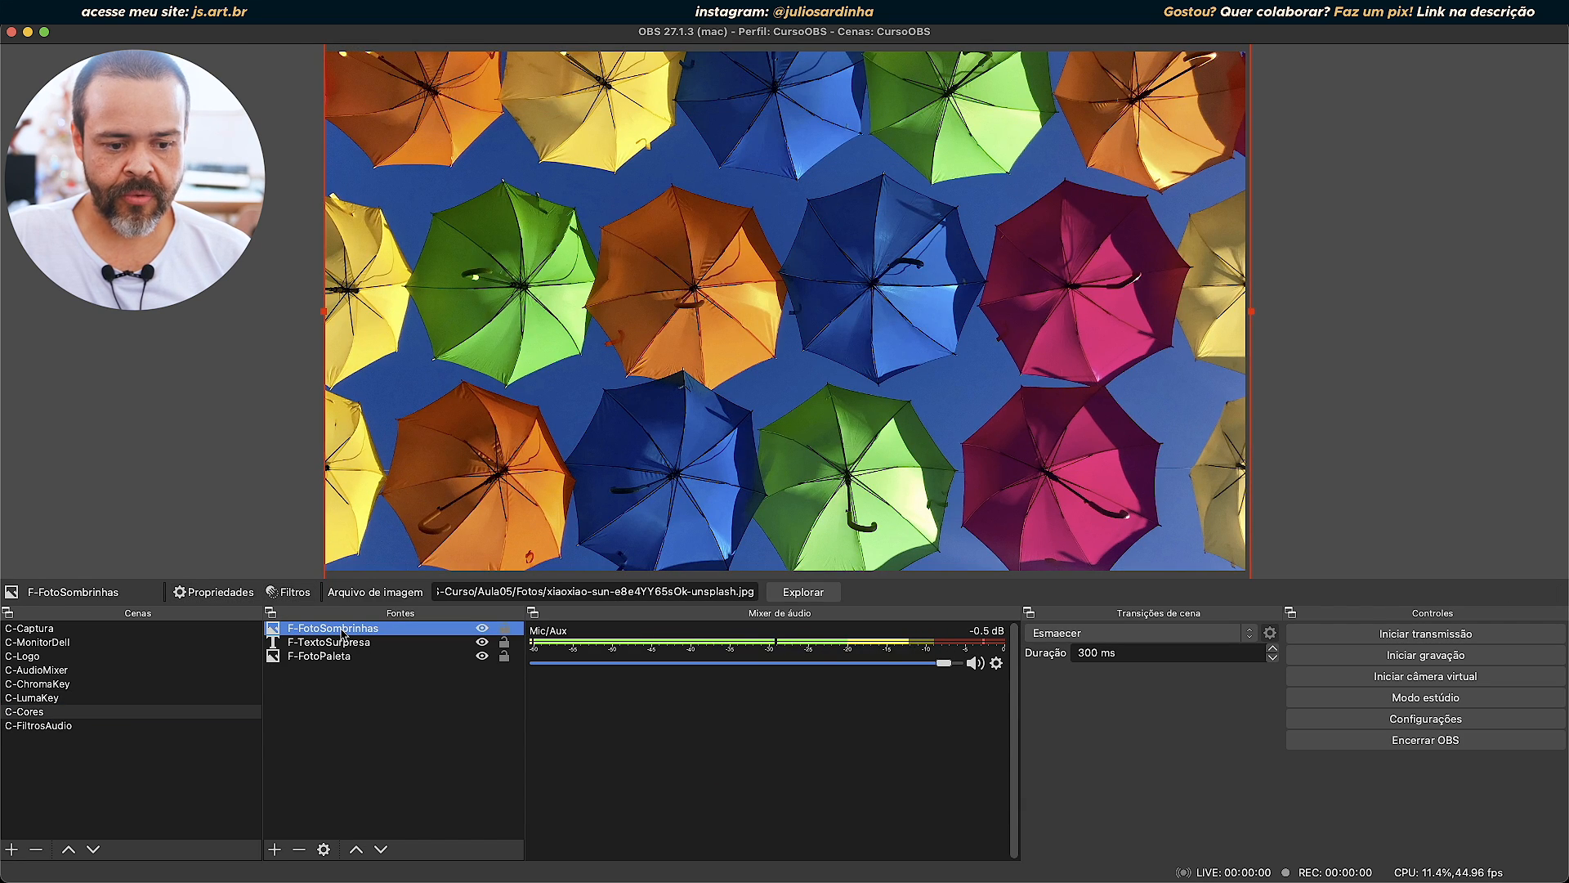
click(299, 597)
click(450, 724)
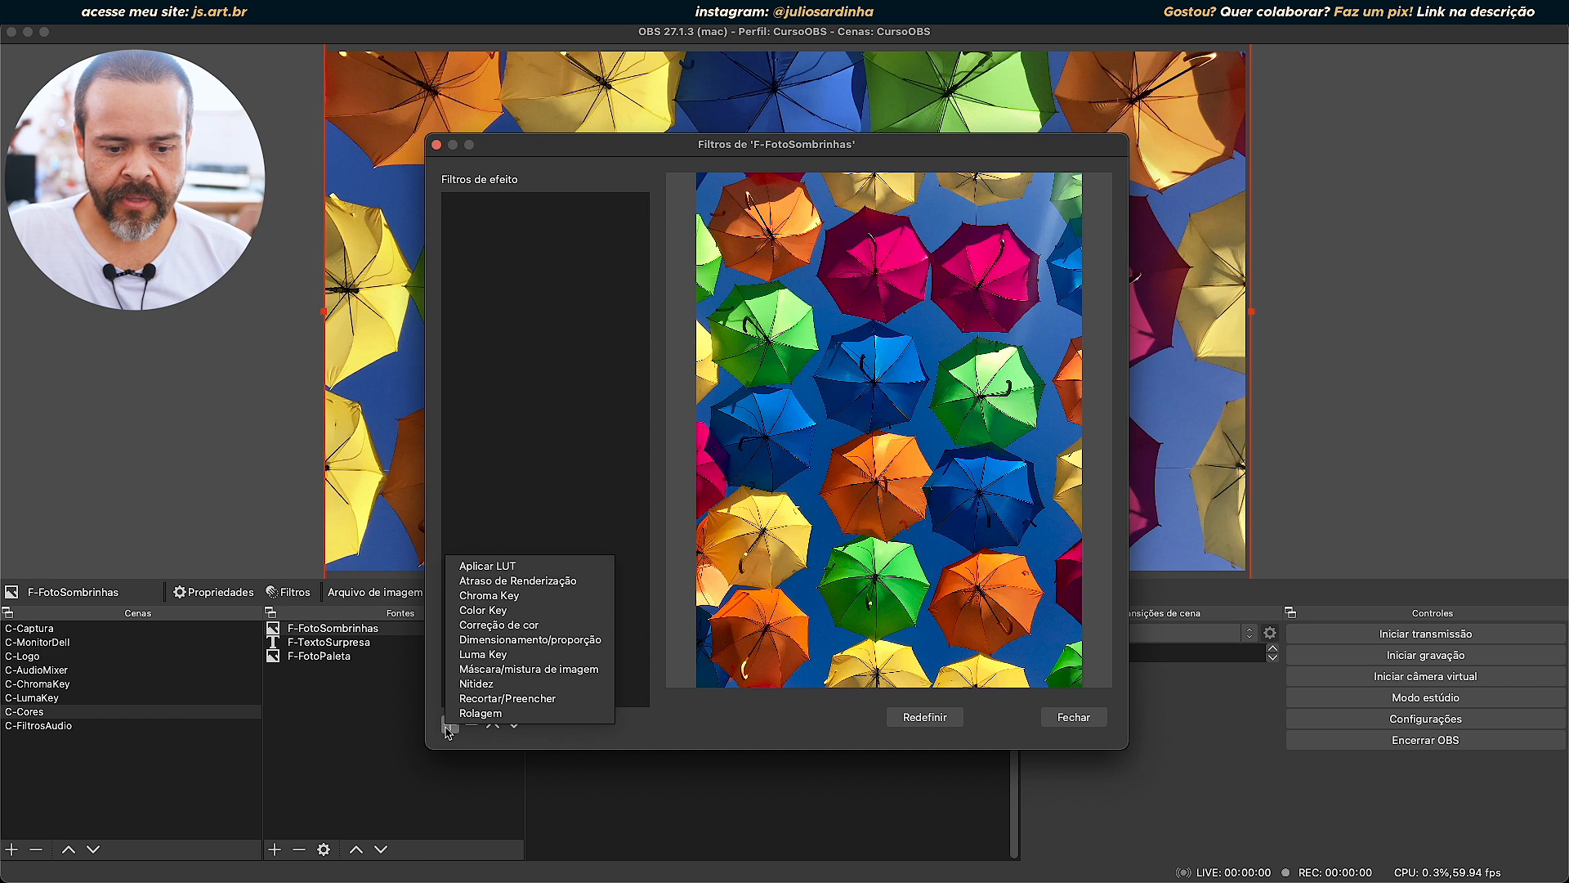
click(498, 625)
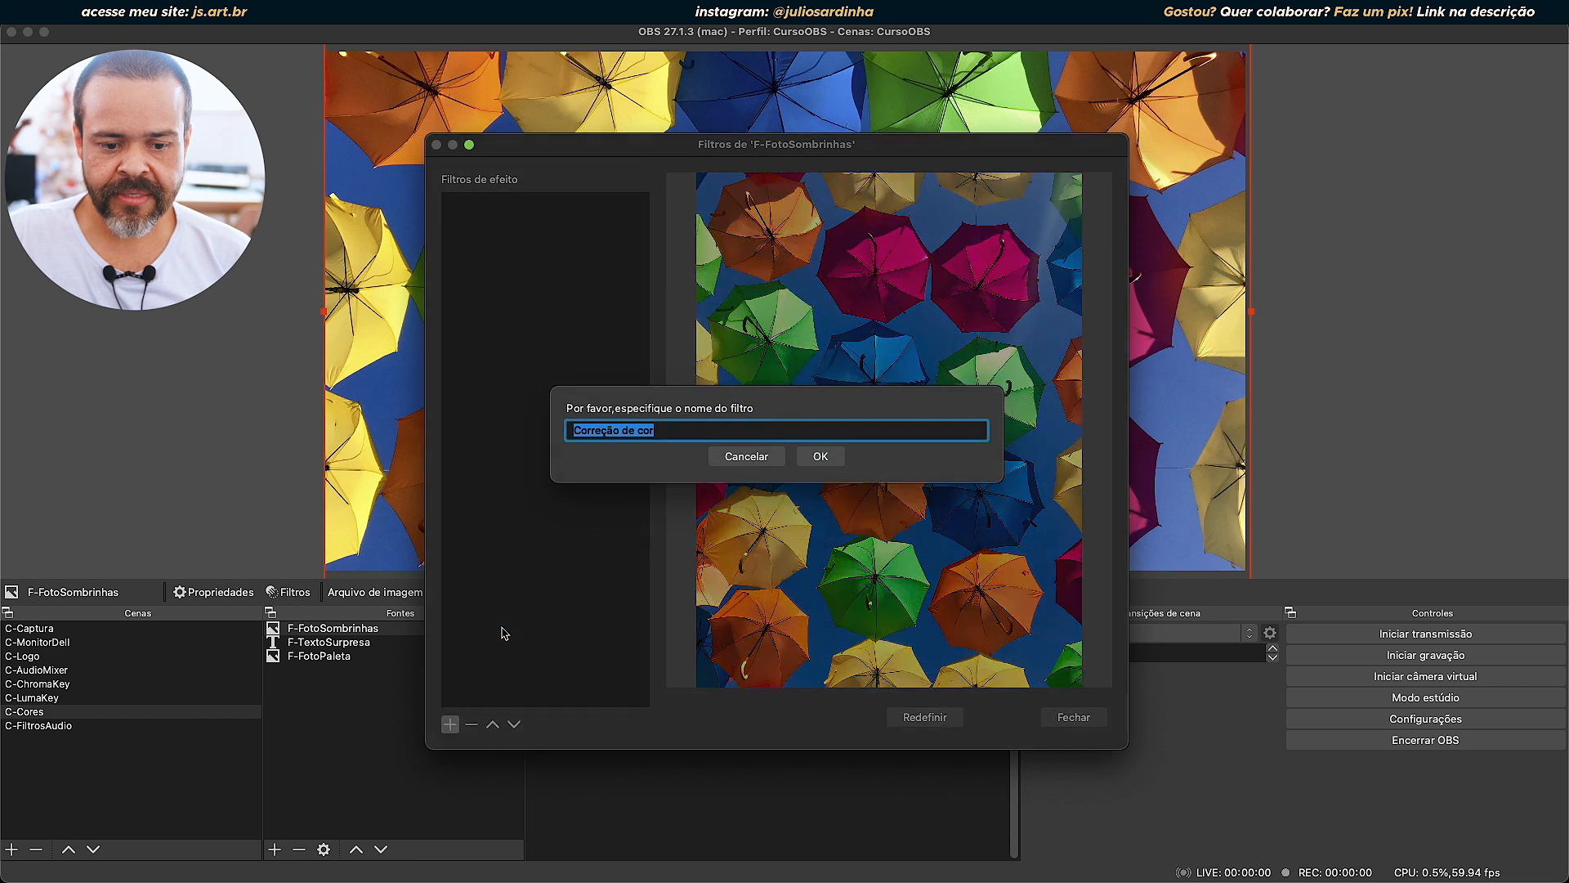
click(820, 463)
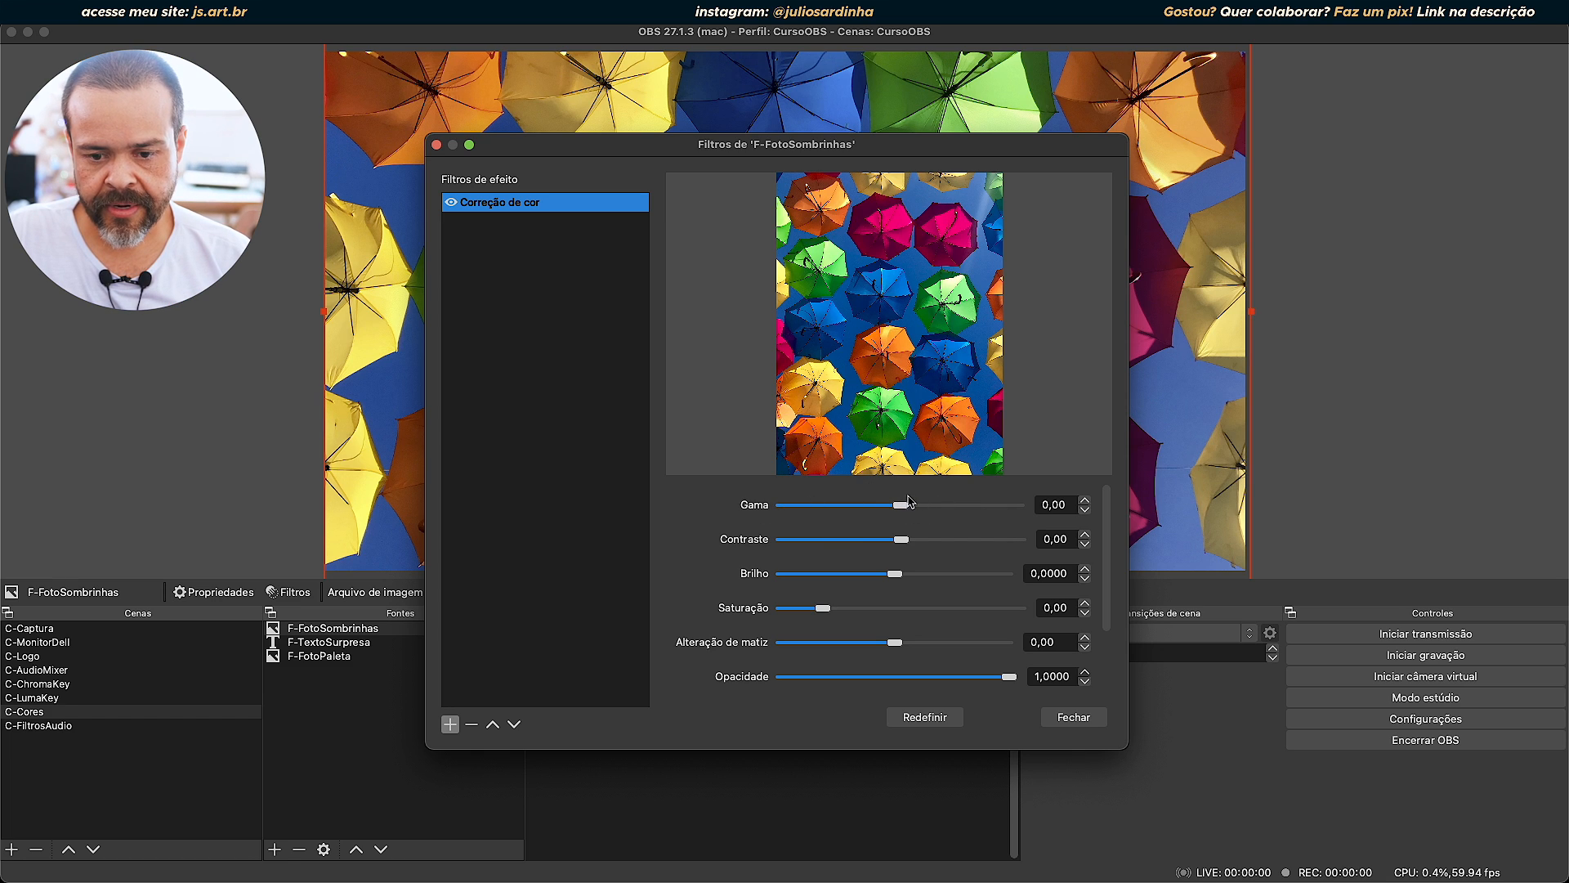
Try the Gama of the colour correction filter at -3,00, 1,06 and 3,00, and bring it down to -0,43.
drag(900, 505, 783, 508)
drag(773, 145, 393, 245)
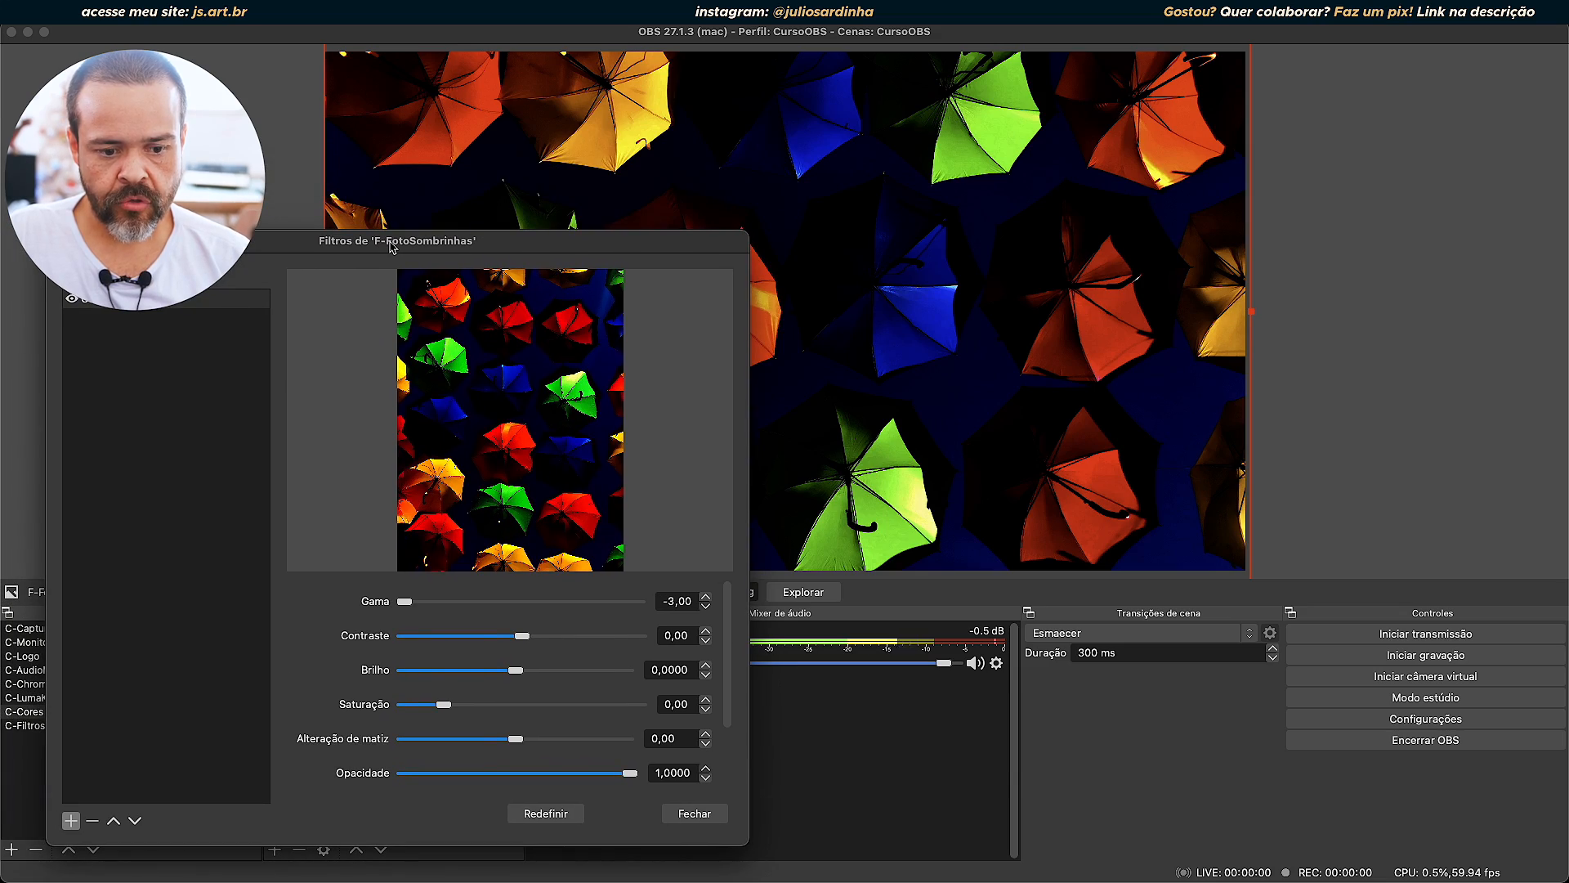
drag(405, 601, 561, 618)
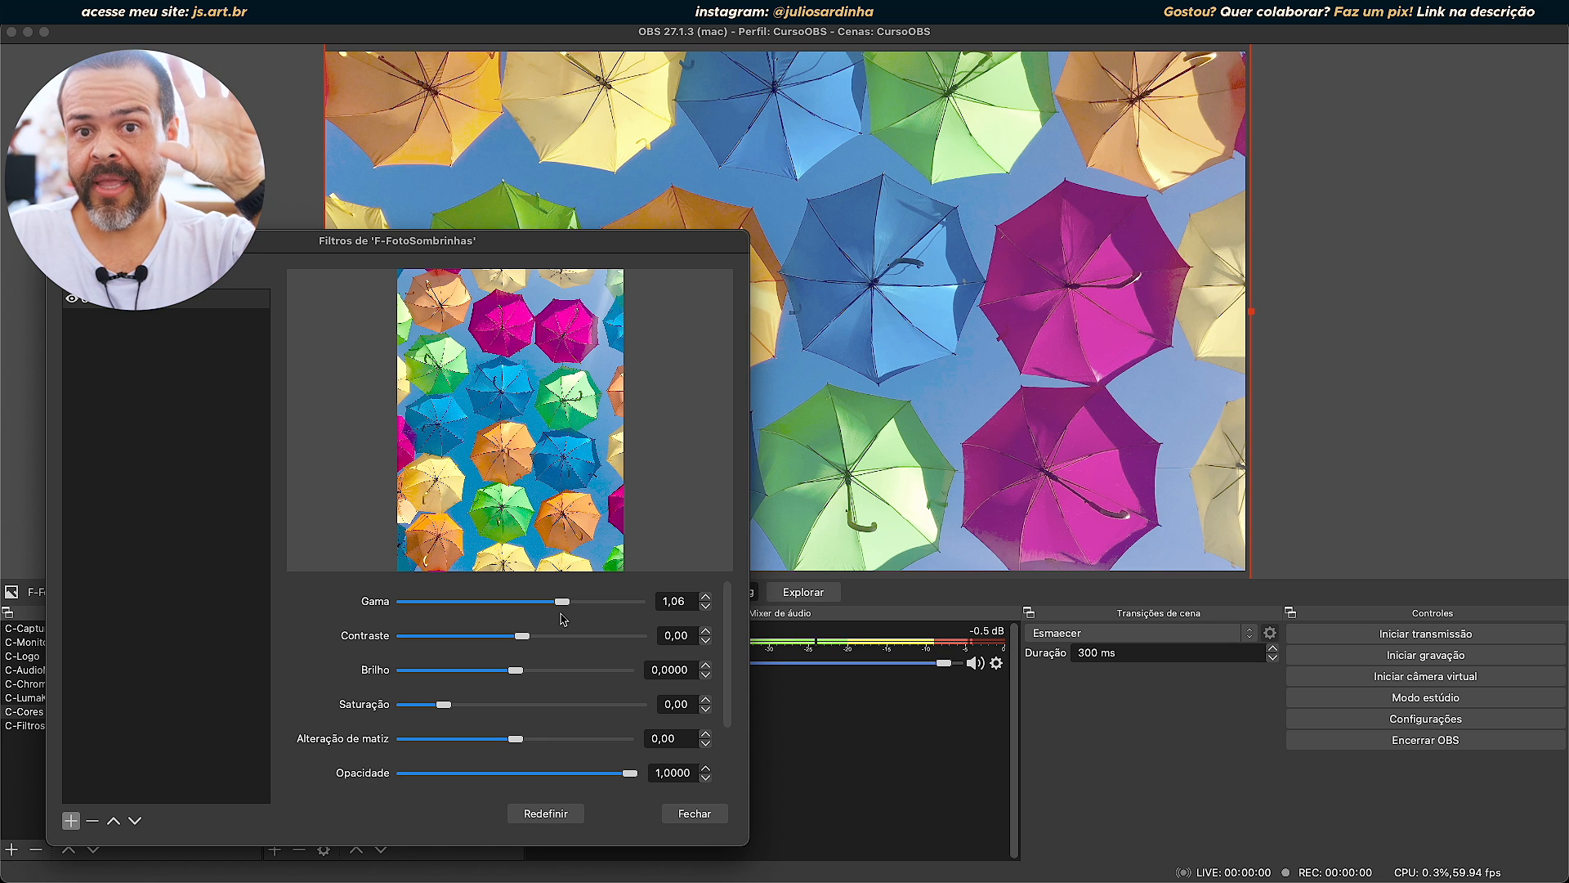
drag(563, 619, 400, 616)
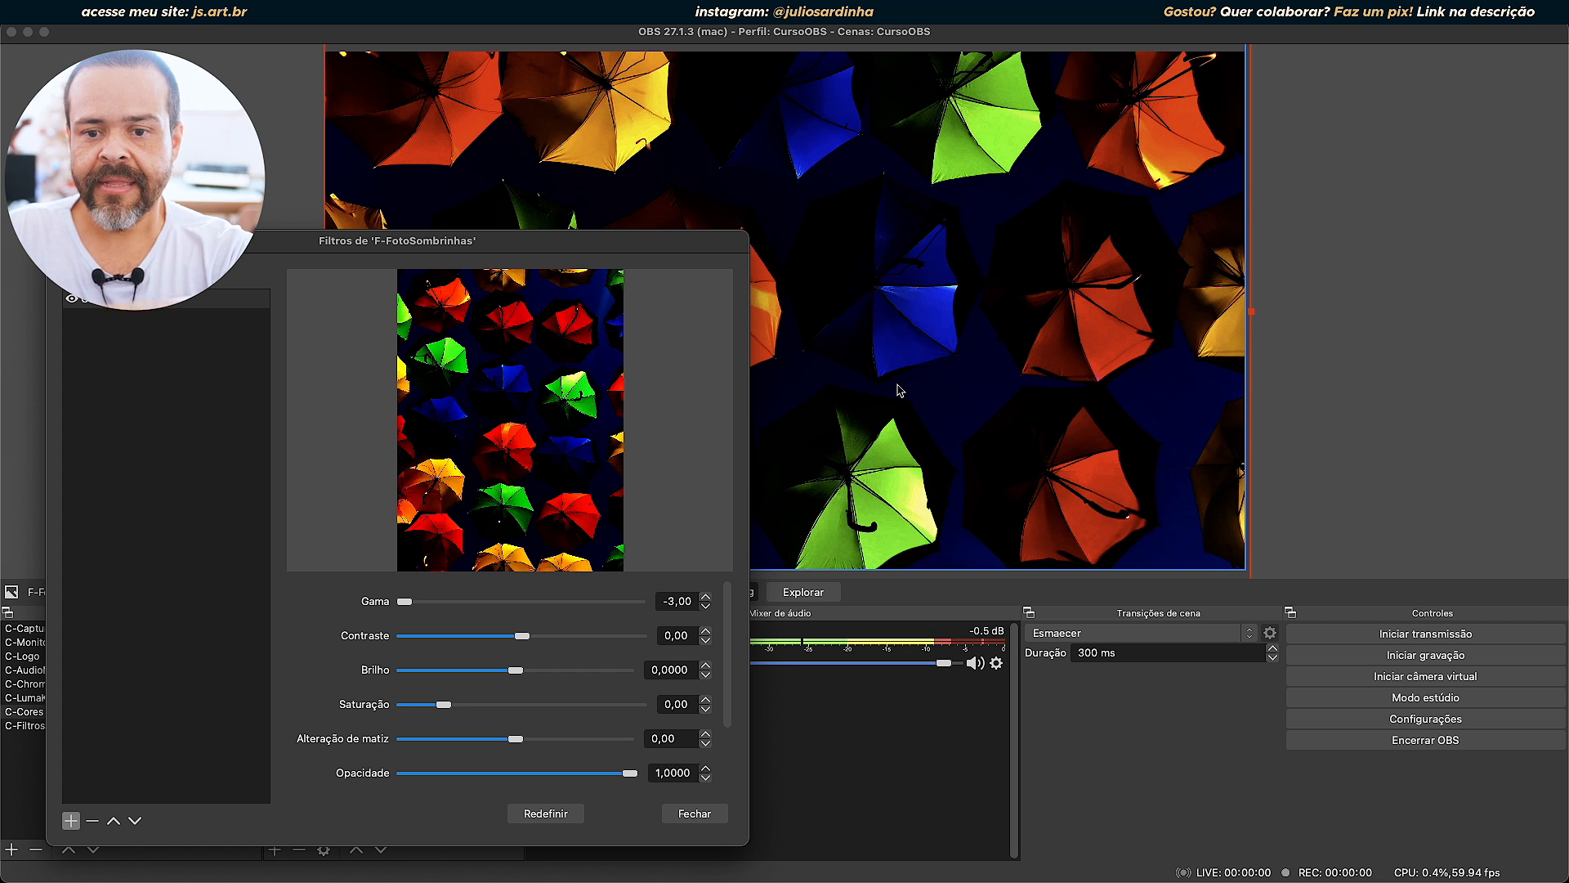
drag(405, 601, 1128, 515)
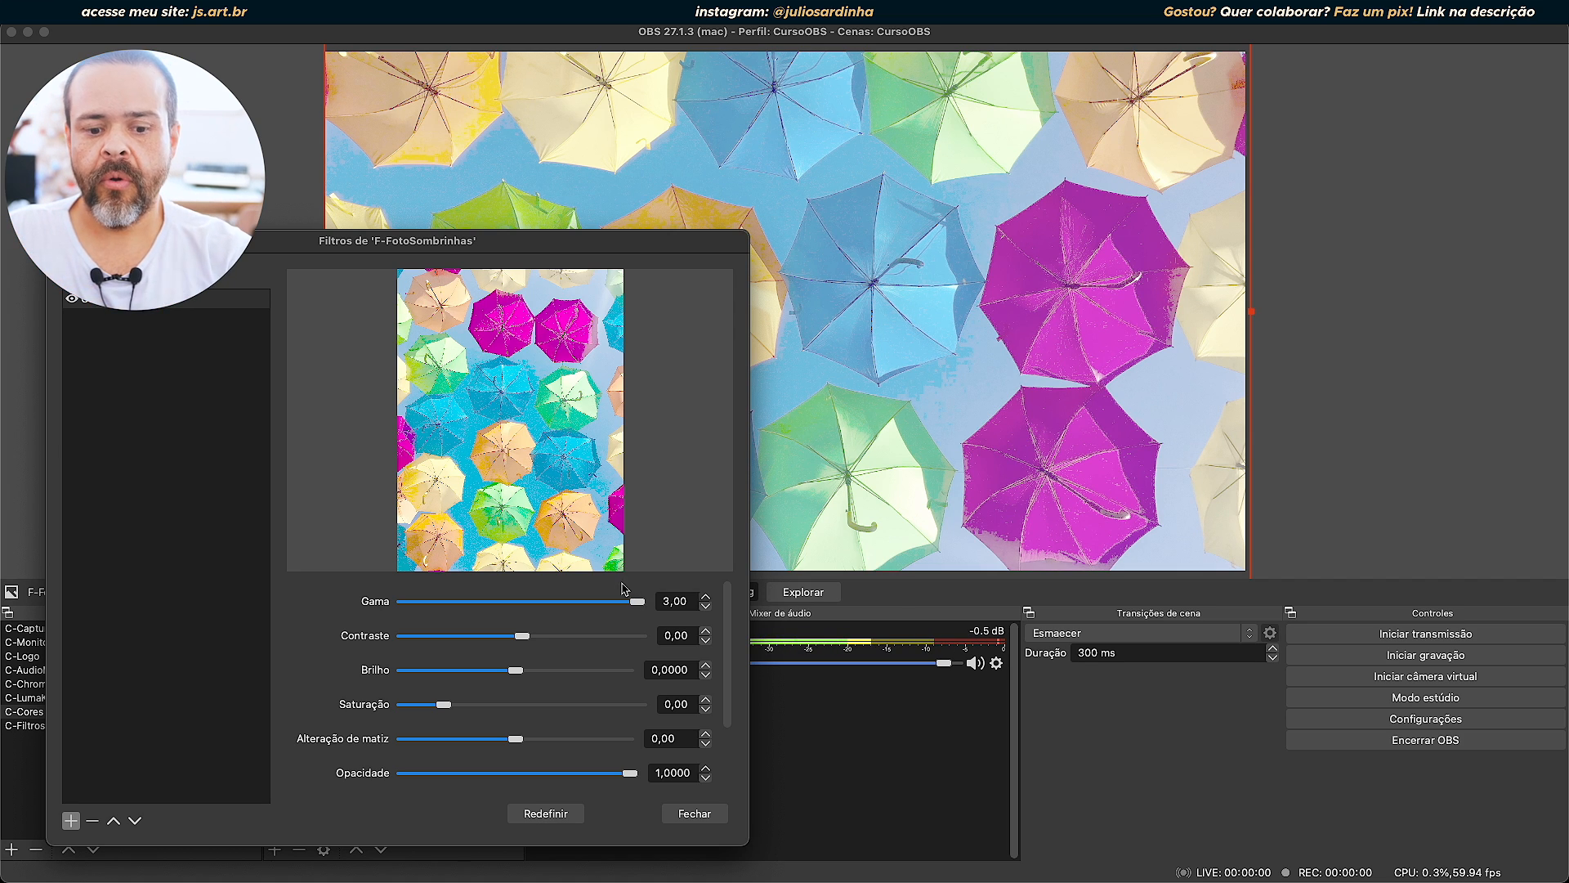
drag(639, 601, 505, 615)
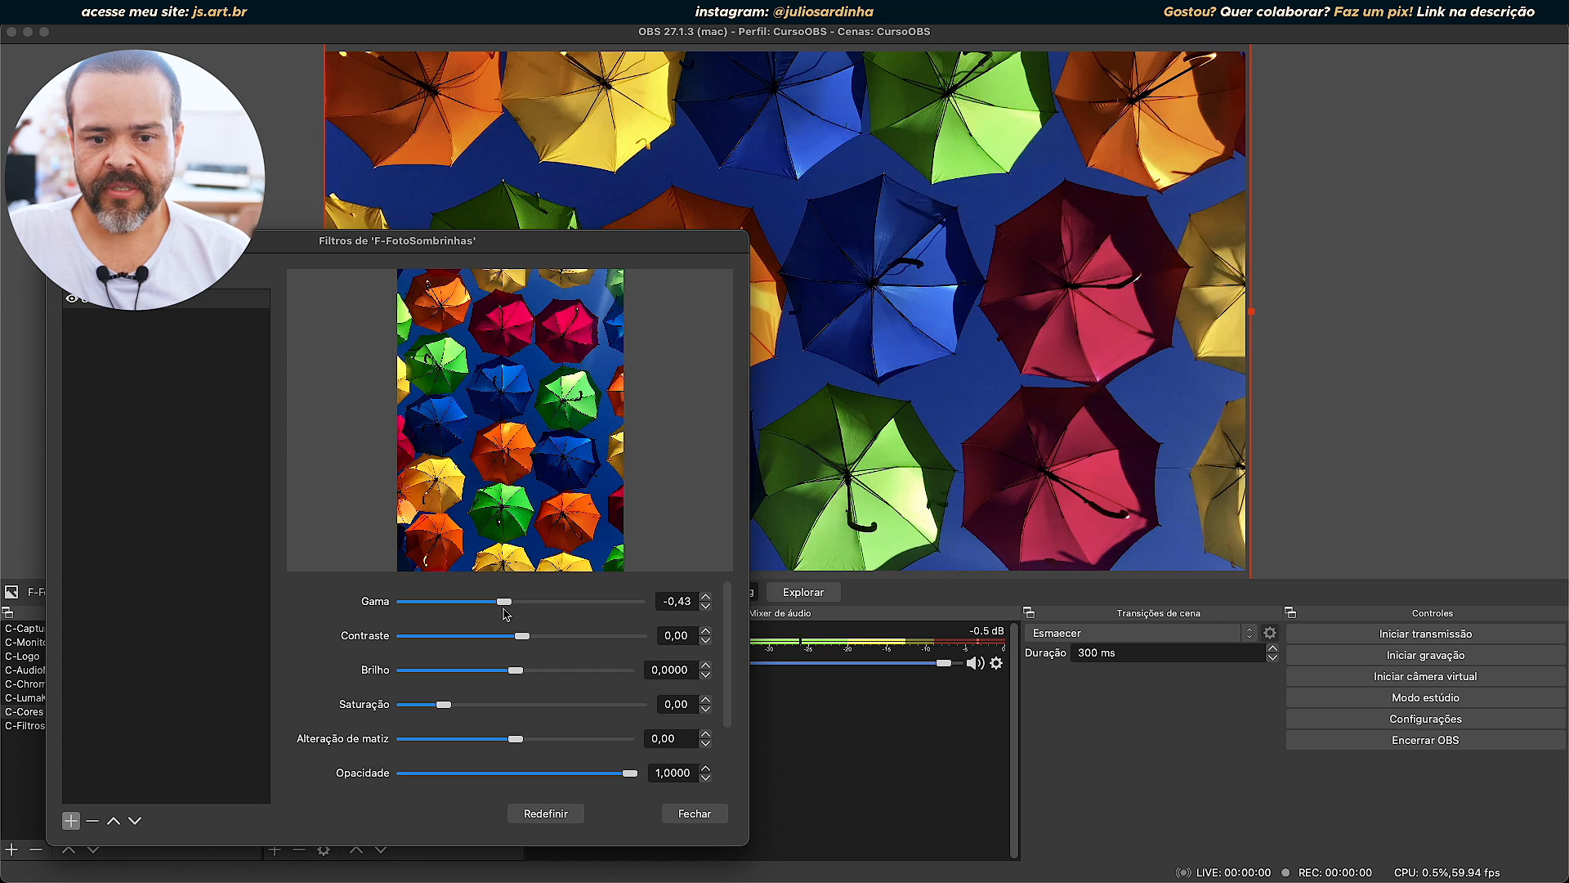
Compare the image with Gama at 0,47 and 0,09, and restore the Gama to 0,00.
drag(548, 247, 1297, 193)
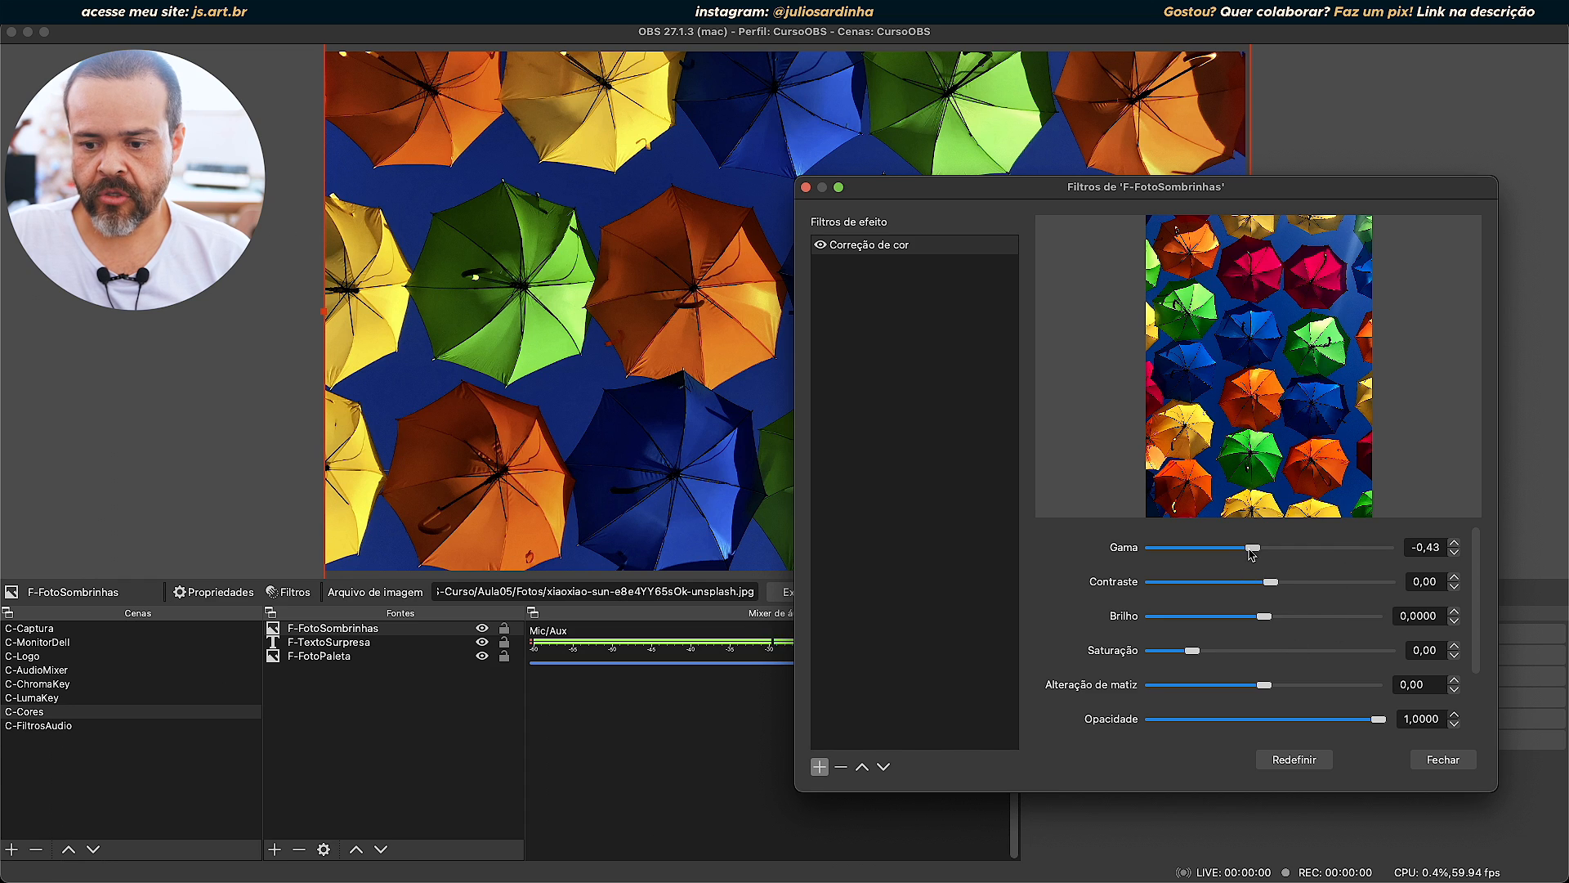
drag(1251, 553, 1288, 548)
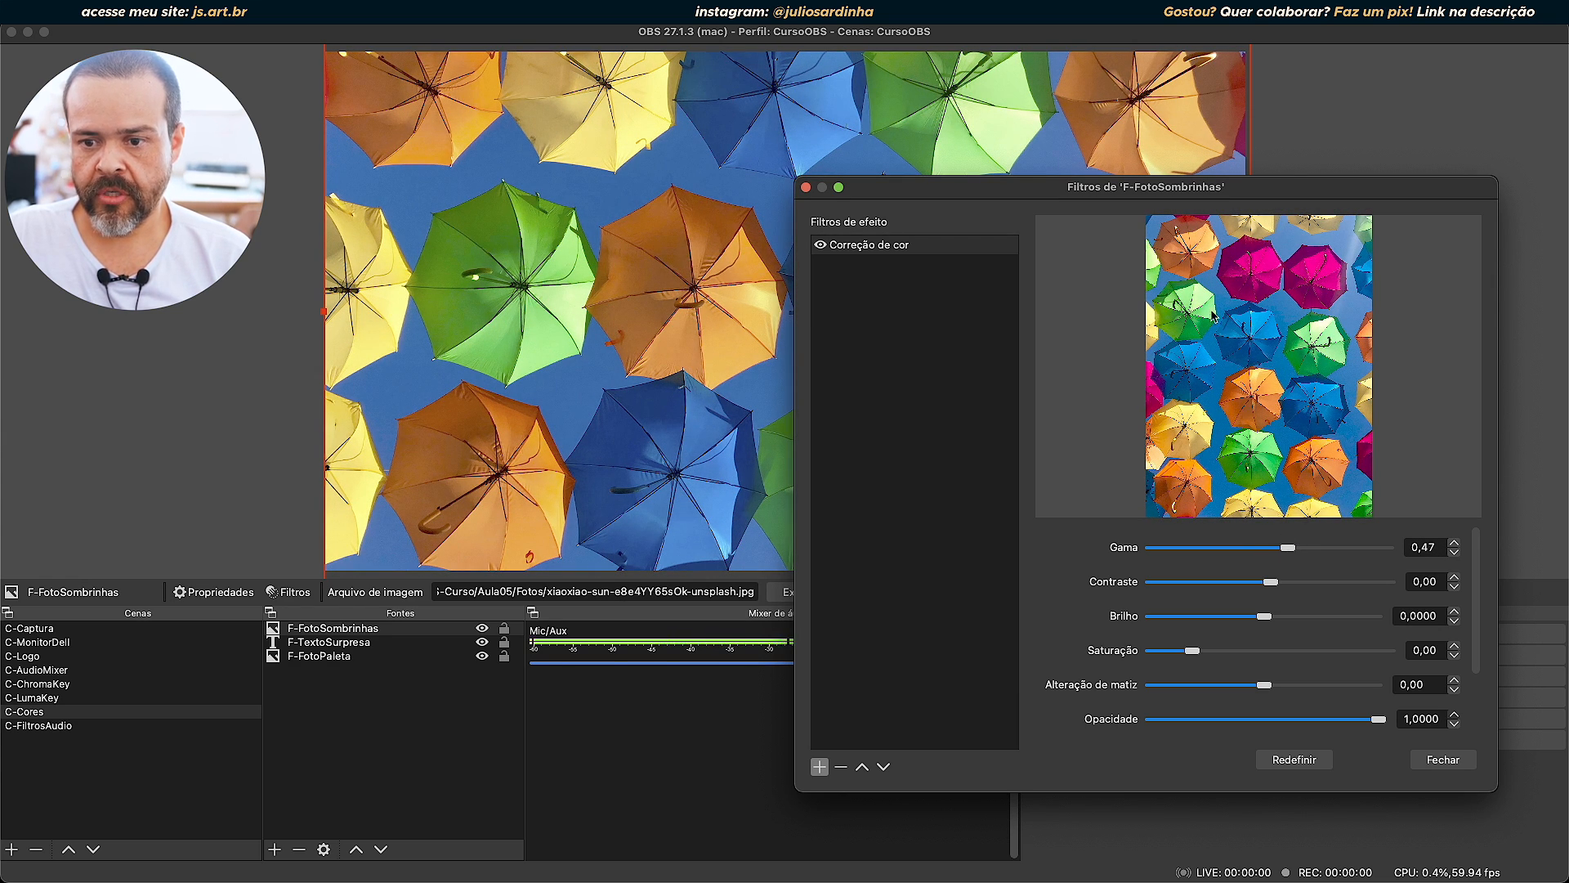
drag(1135, 184, 414, 192)
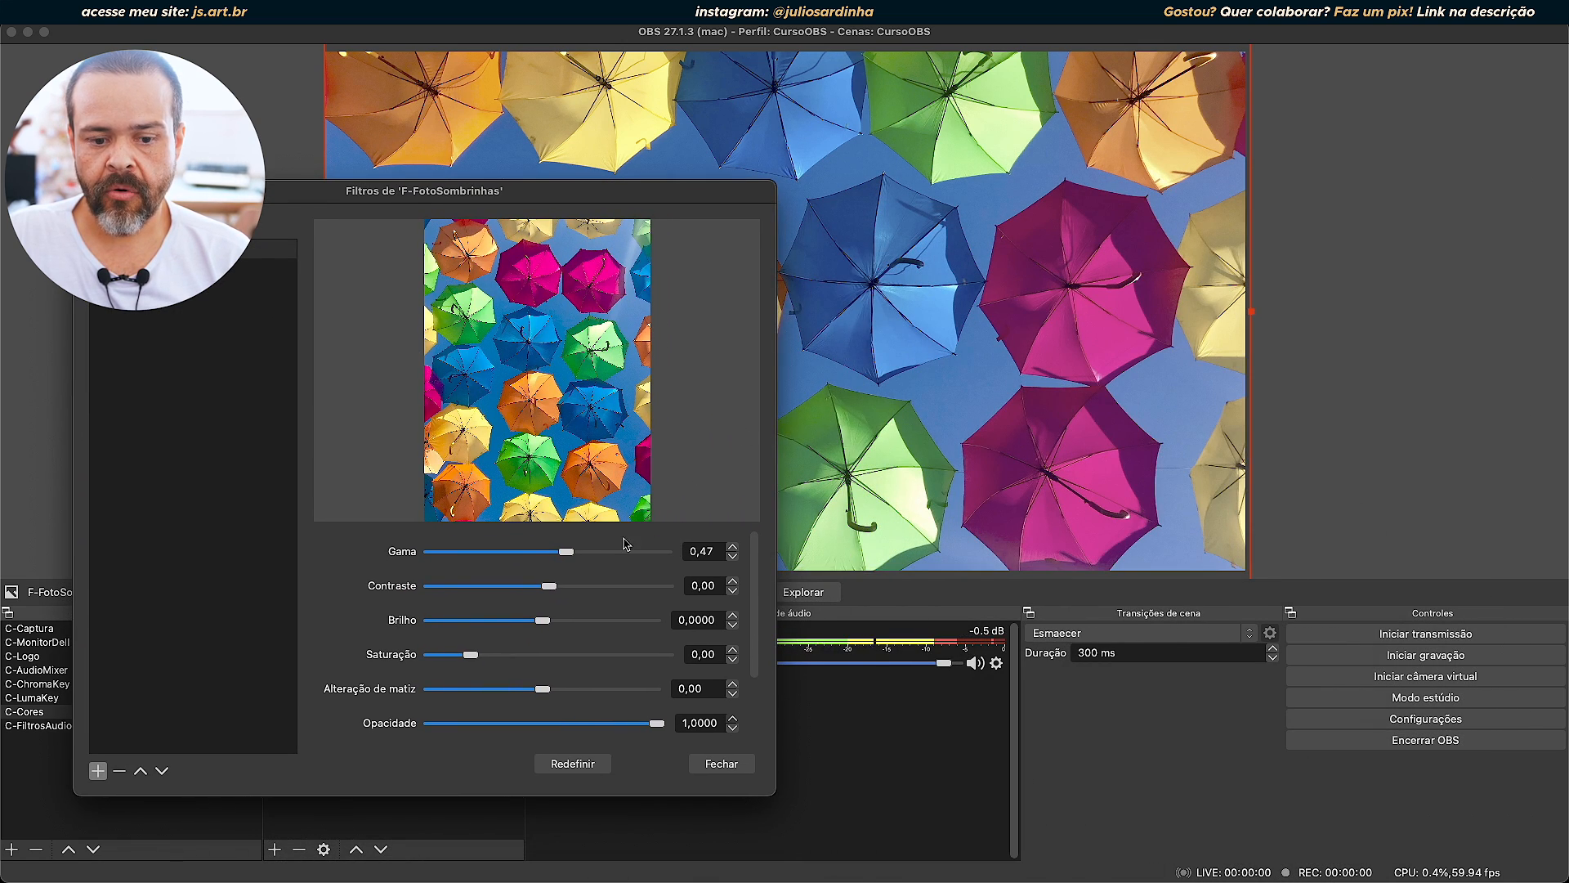
mouse_move(566, 557)
mouse_down()
mouse_move(578, 551)
mouse_move(552, 552)
mouse_up()
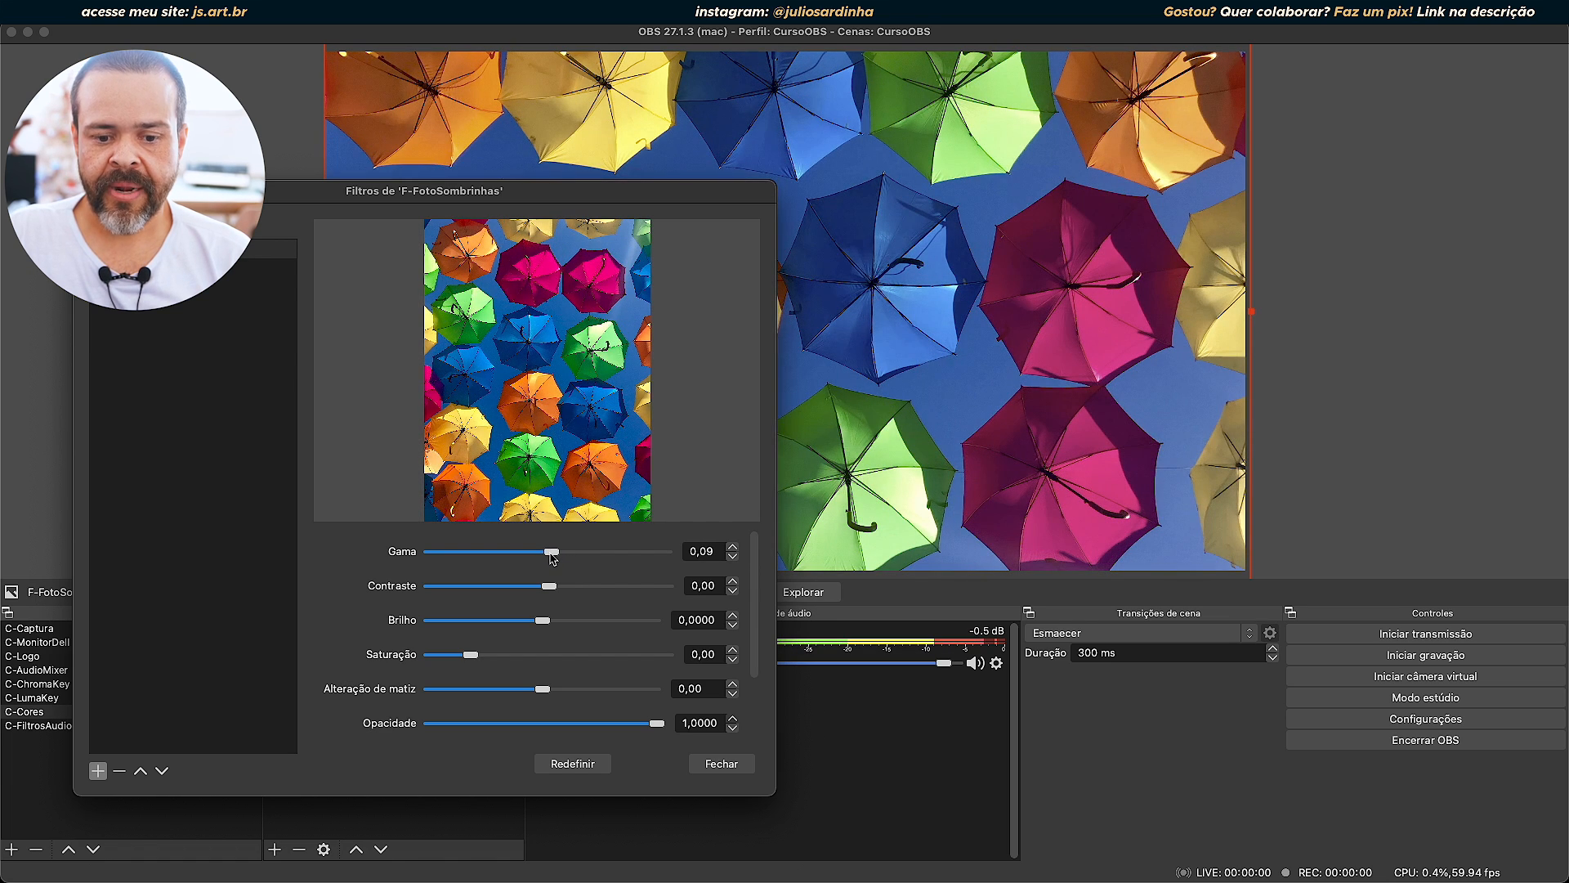
drag(720, 554, 613, 547)
text(0)
click(606, 606)
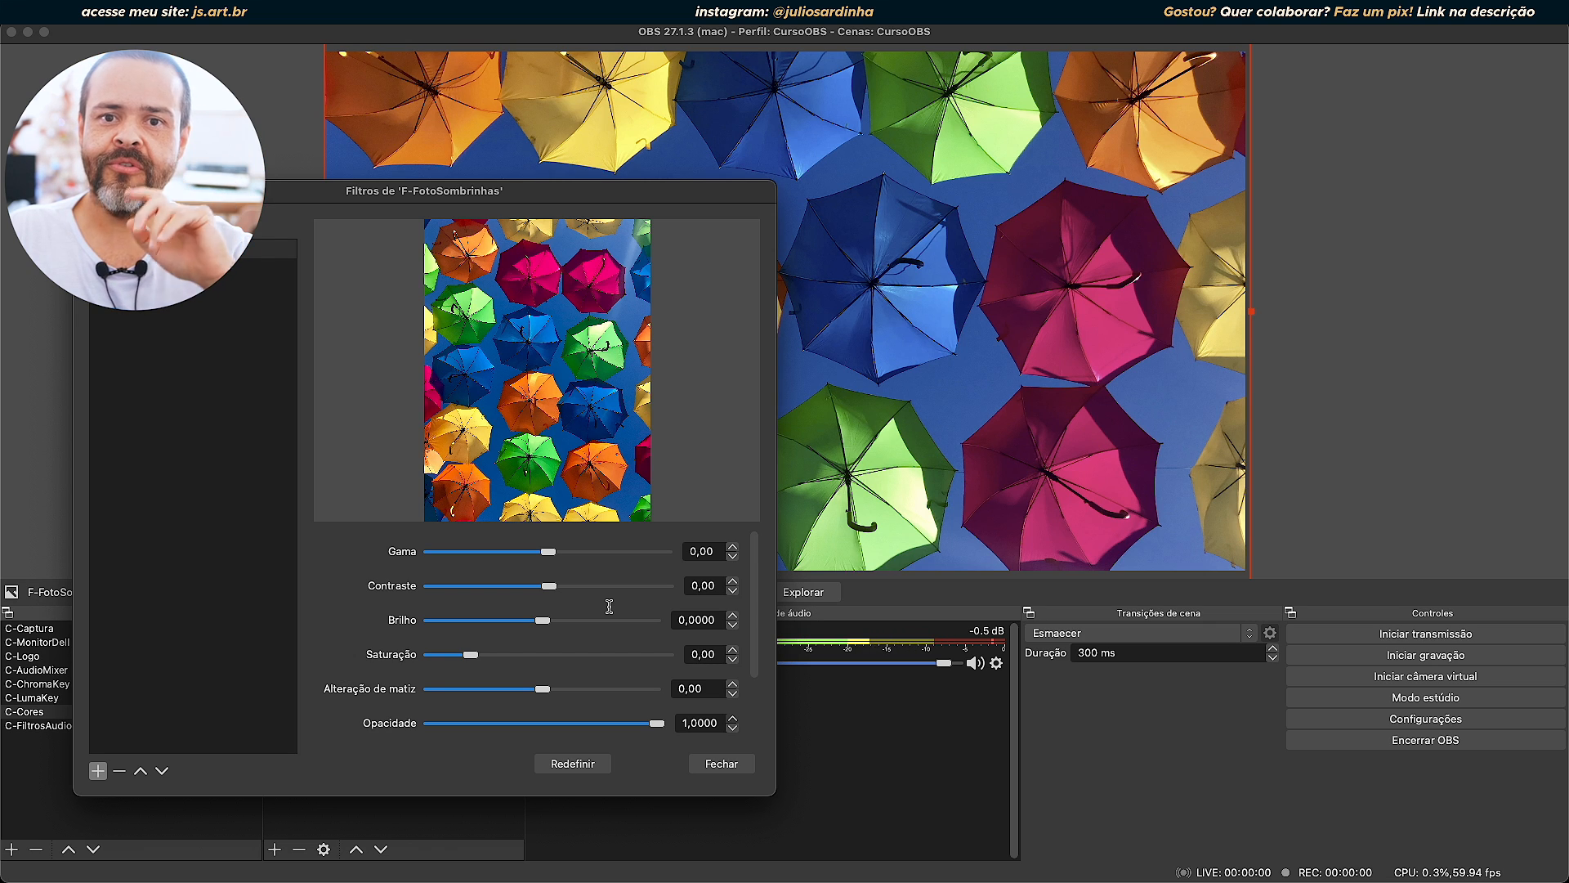
Try the Brilho at its extremes of -1,0000 and 1,0000, and return it to 0,0000.
drag(542, 618, 391, 620)
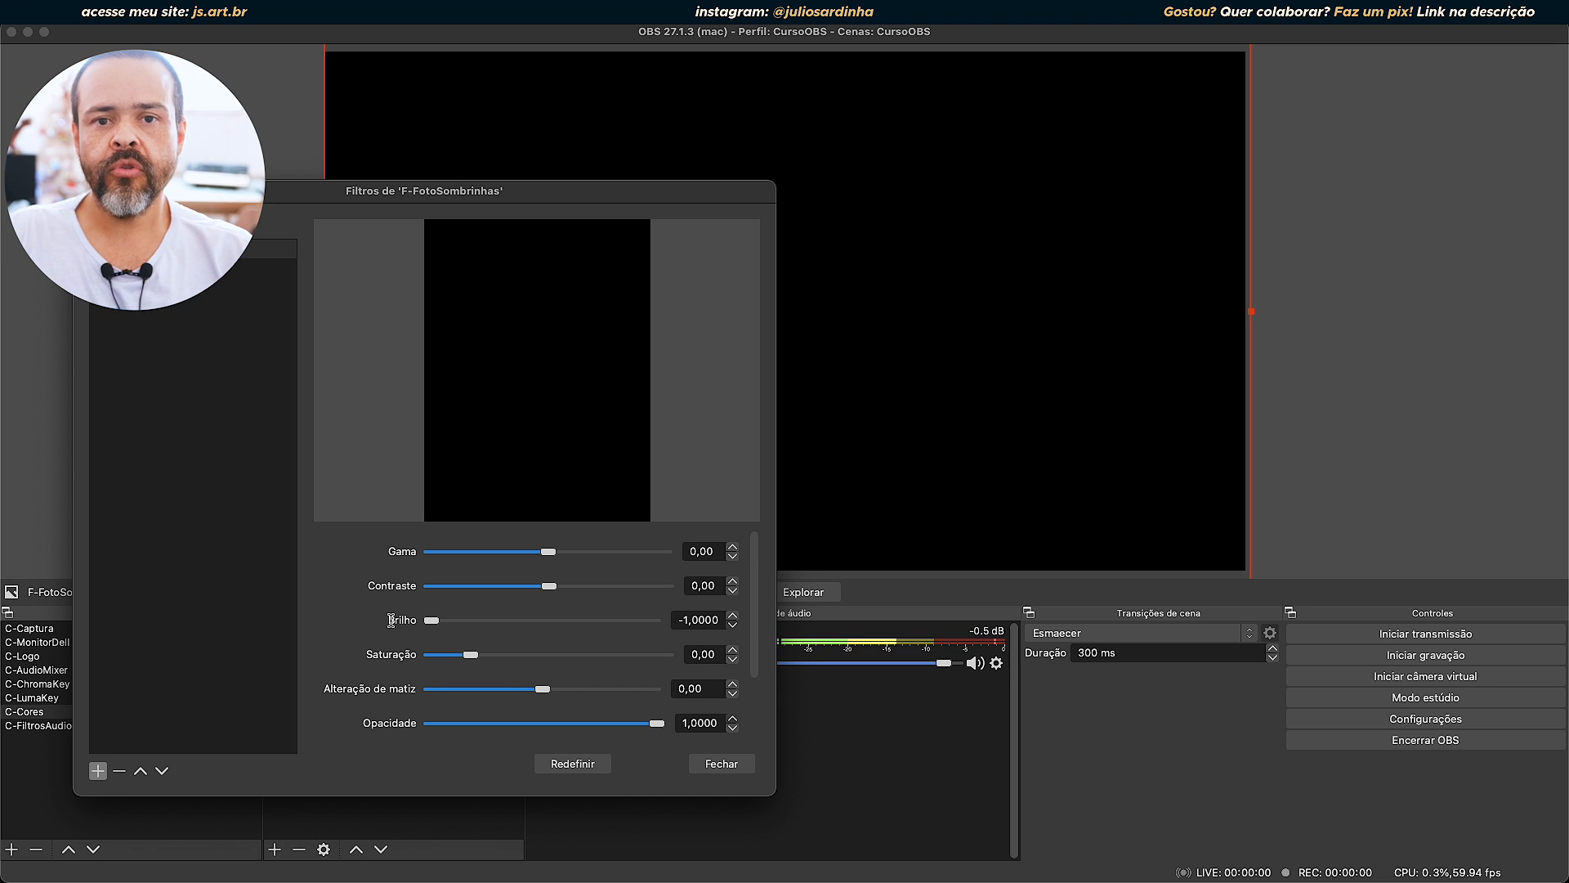
drag(430, 621, 710, 646)
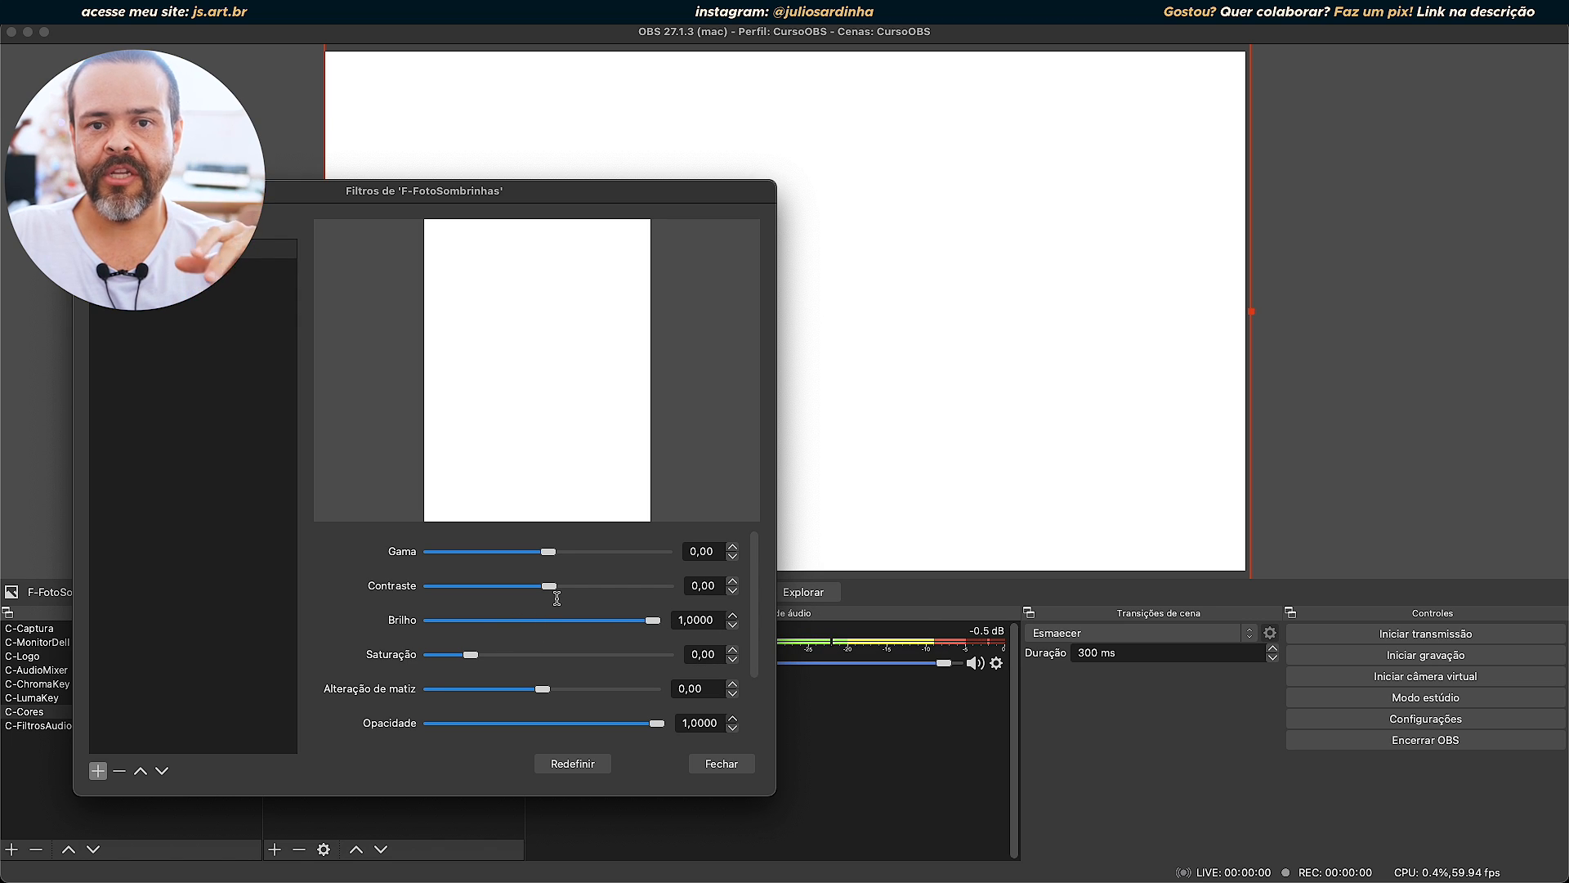
drag(652, 619, 550, 613)
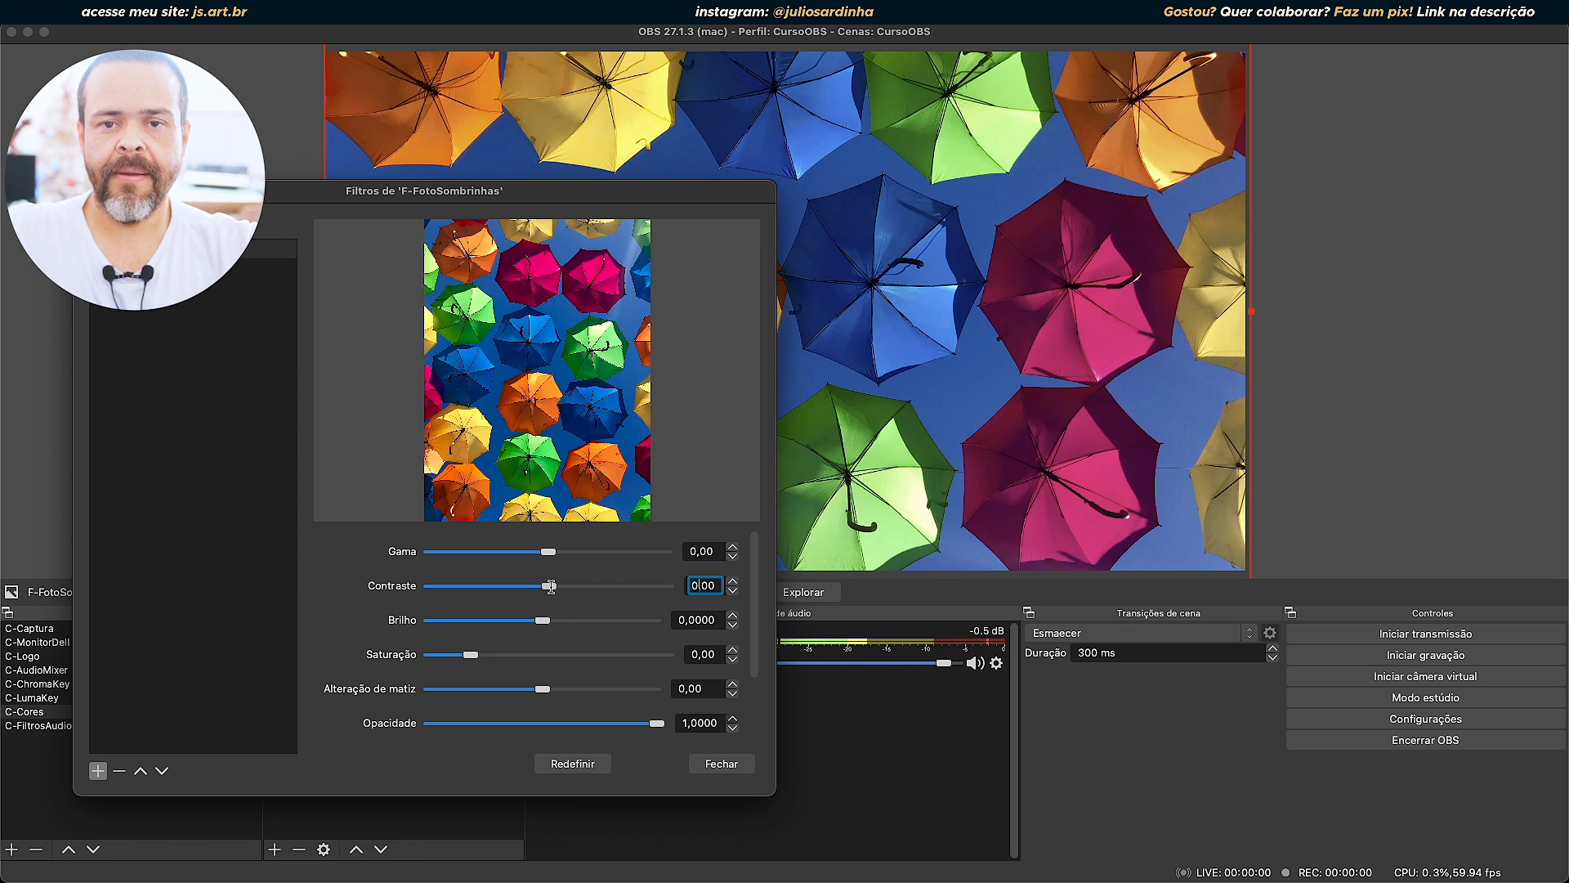
Alternate the Contraste between 4,00 and -4,00 to compare the photo, and reset the filter to its default values.
drag(551, 586, 668, 599)
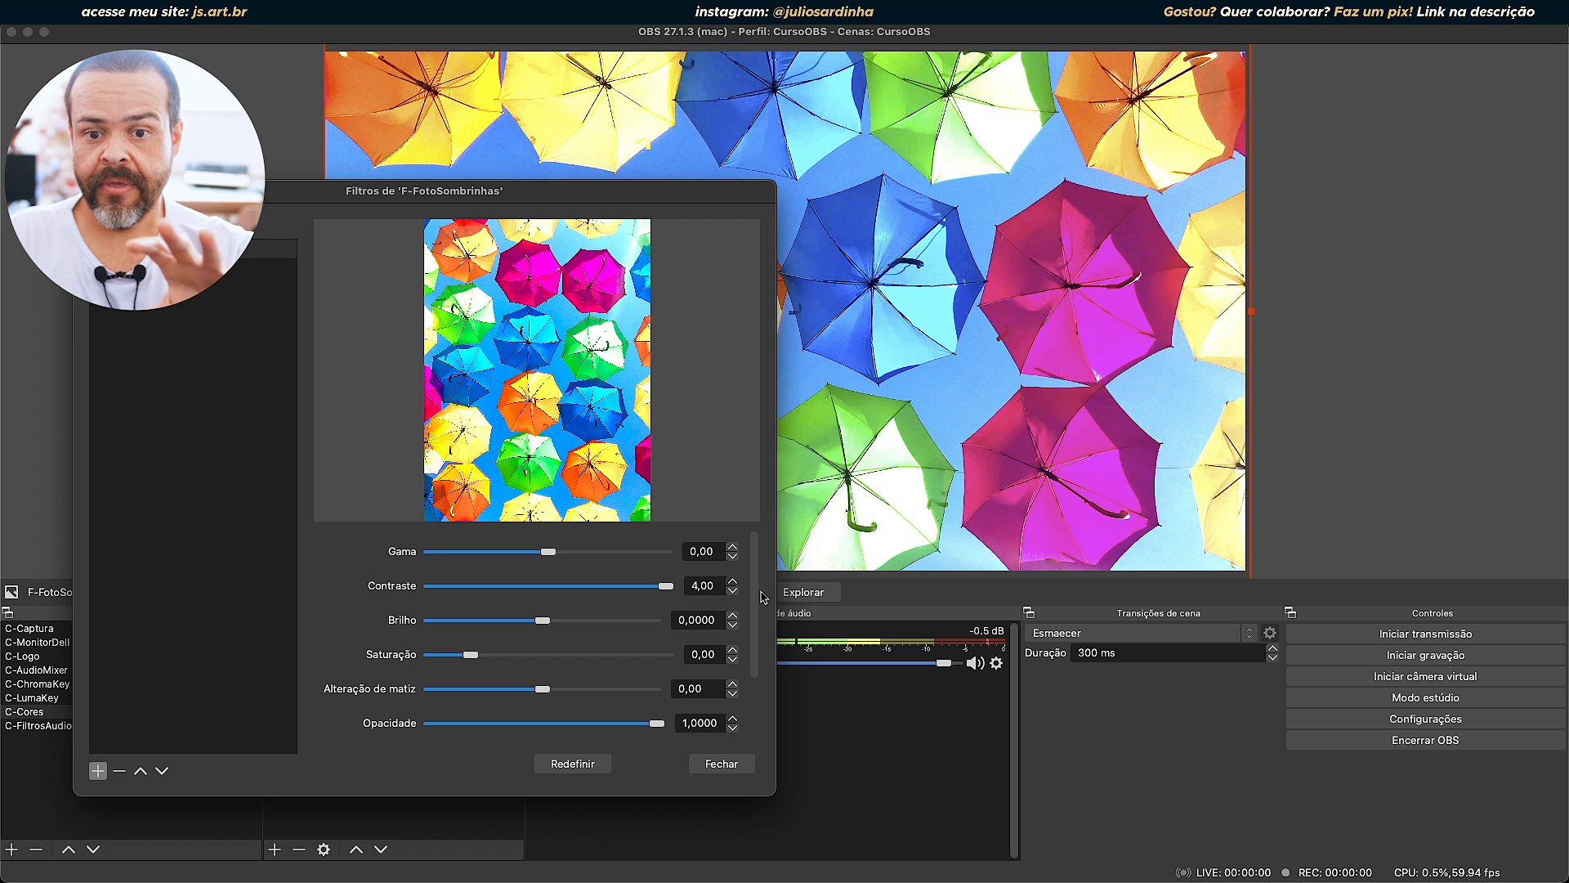
drag(666, 585, 717, 599)
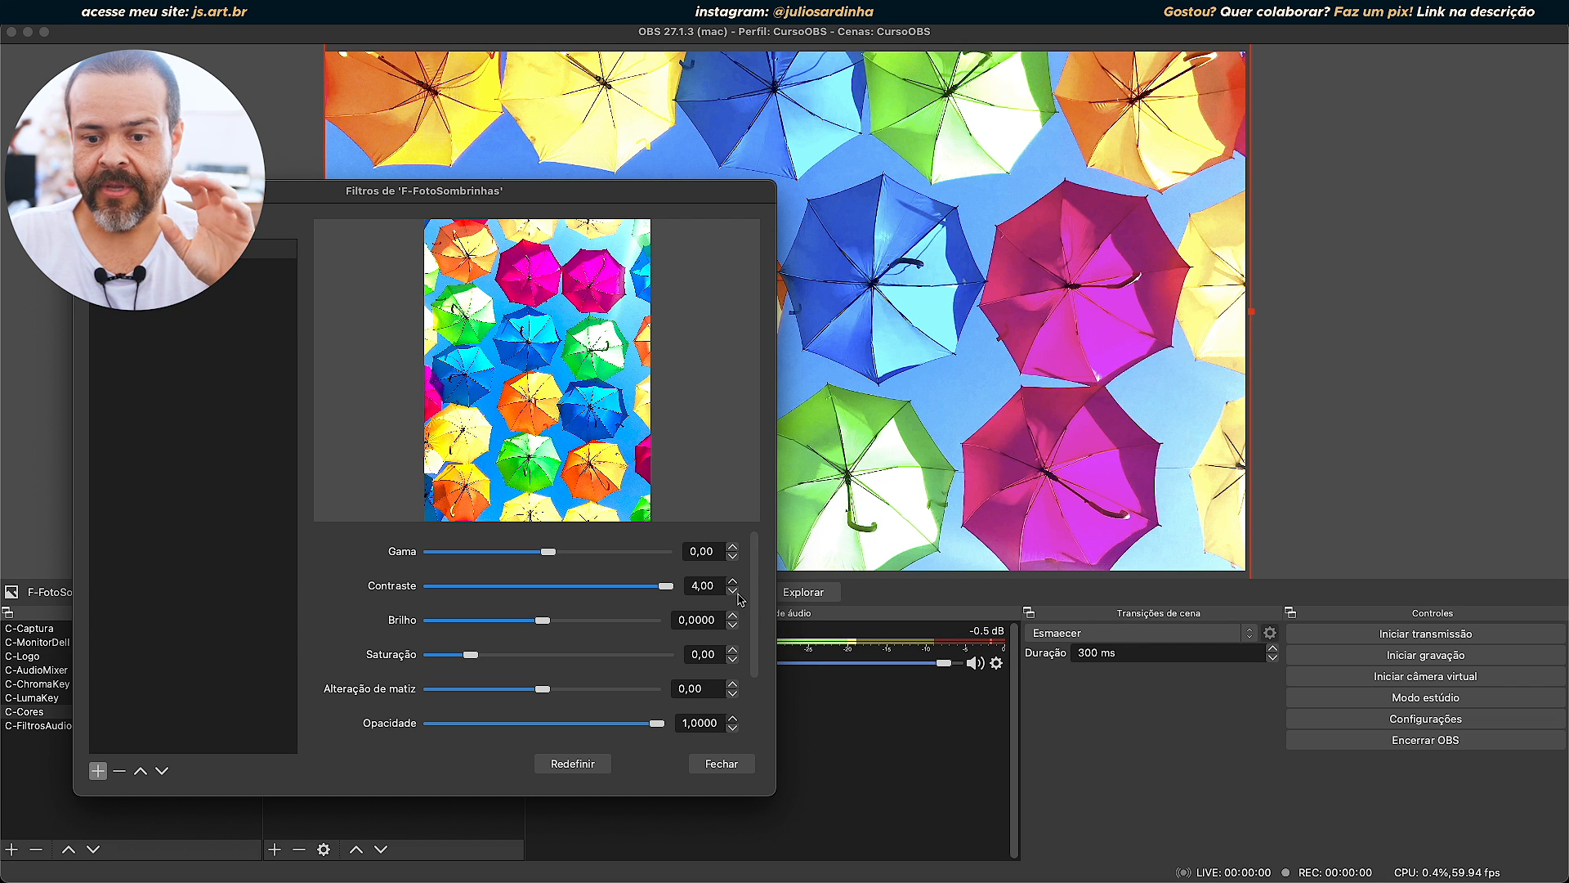
drag(740, 599, 419, 594)
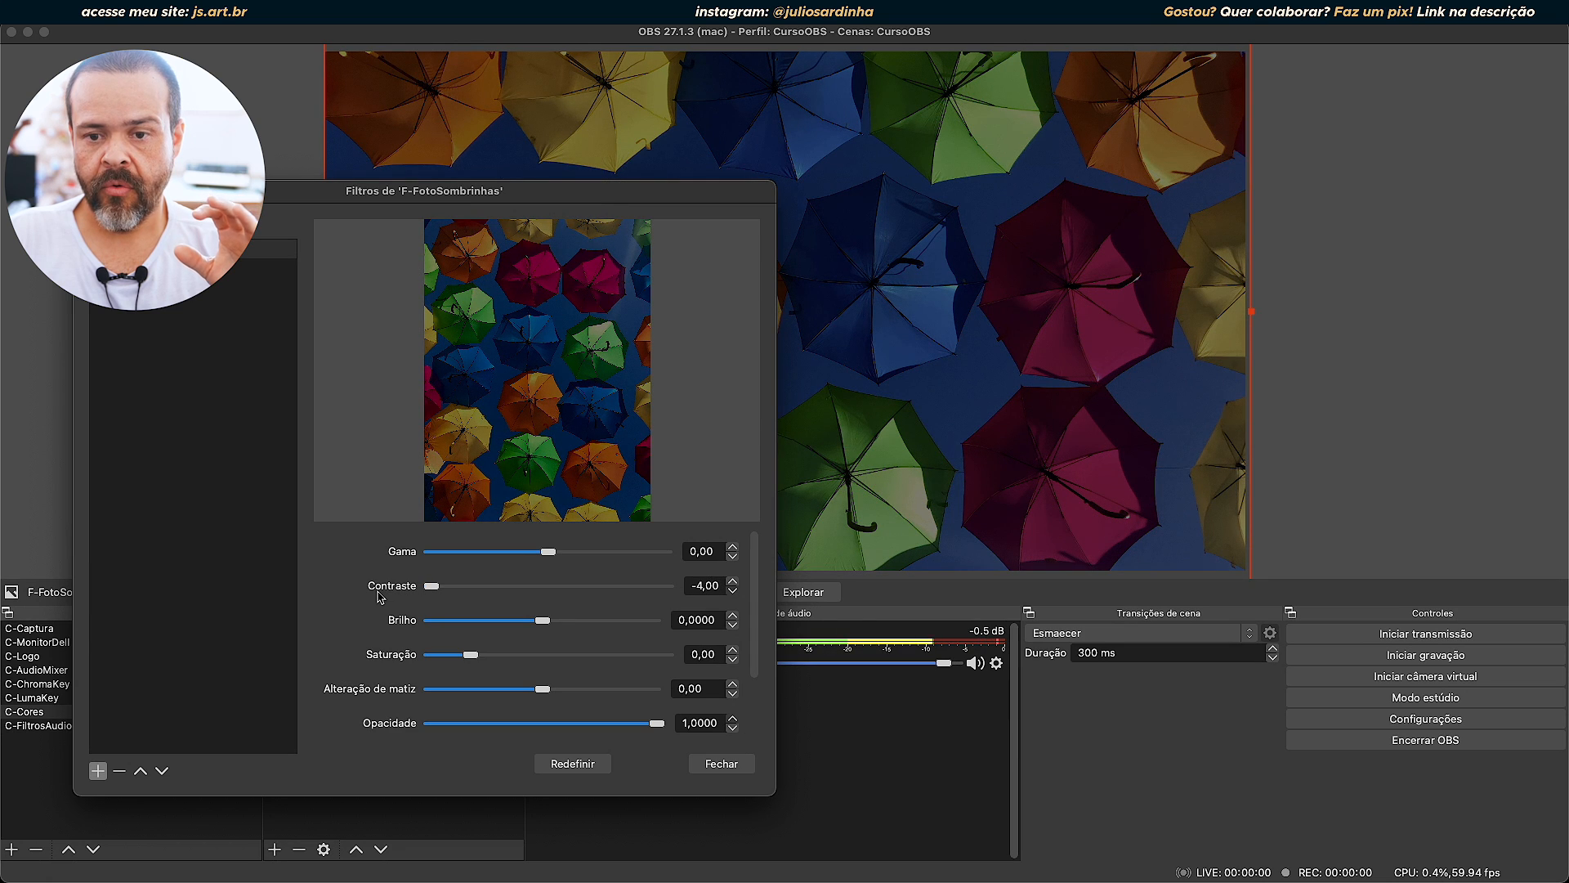
drag(430, 586, 669, 589)
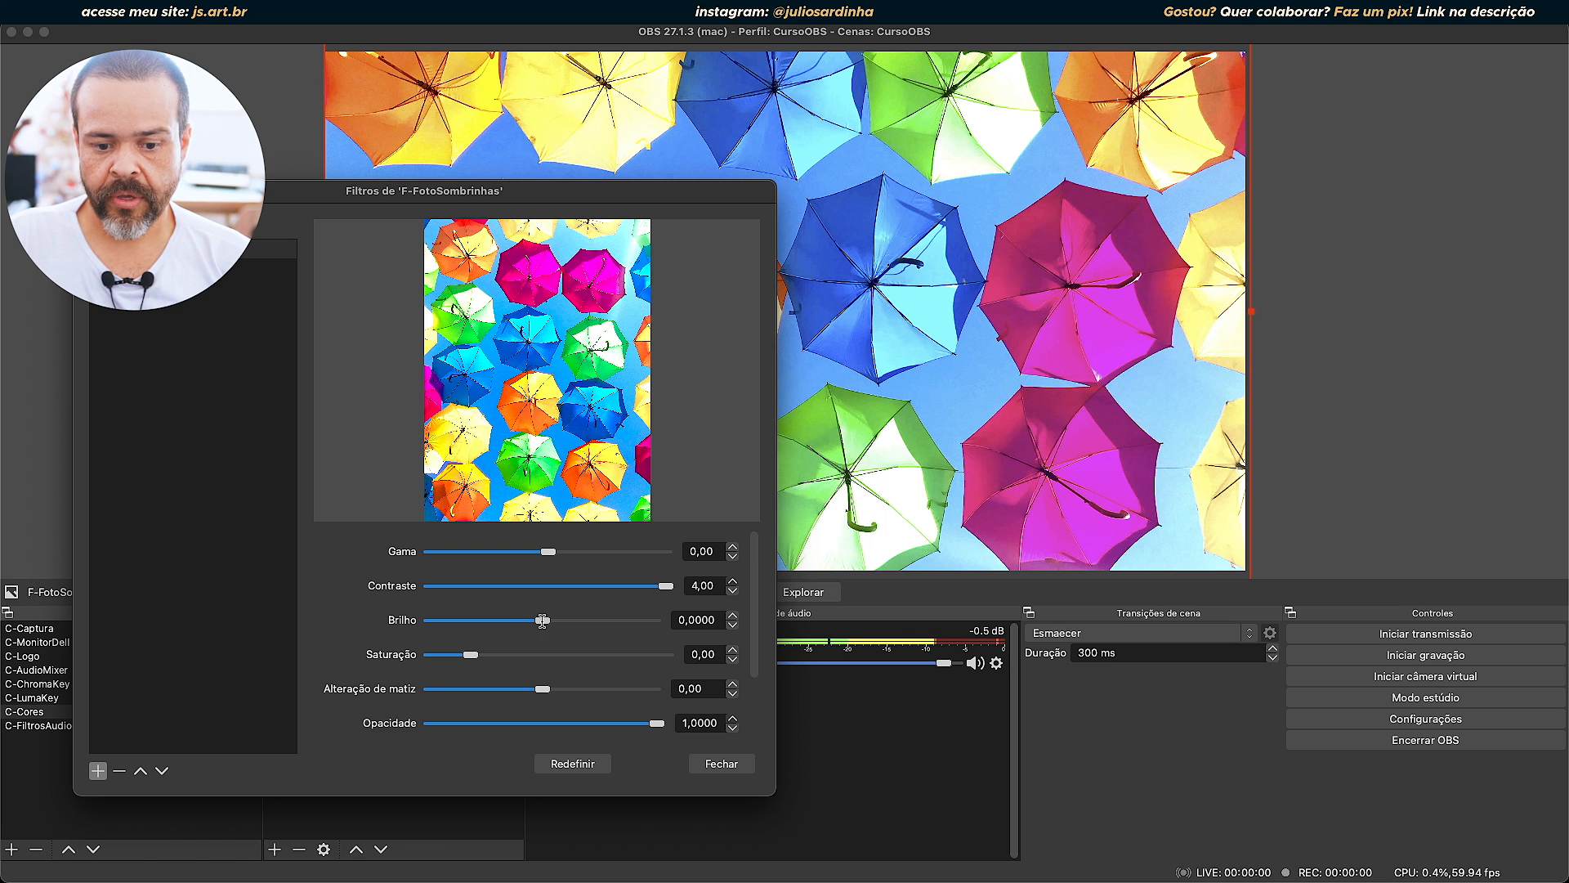
drag(654, 586, 417, 590)
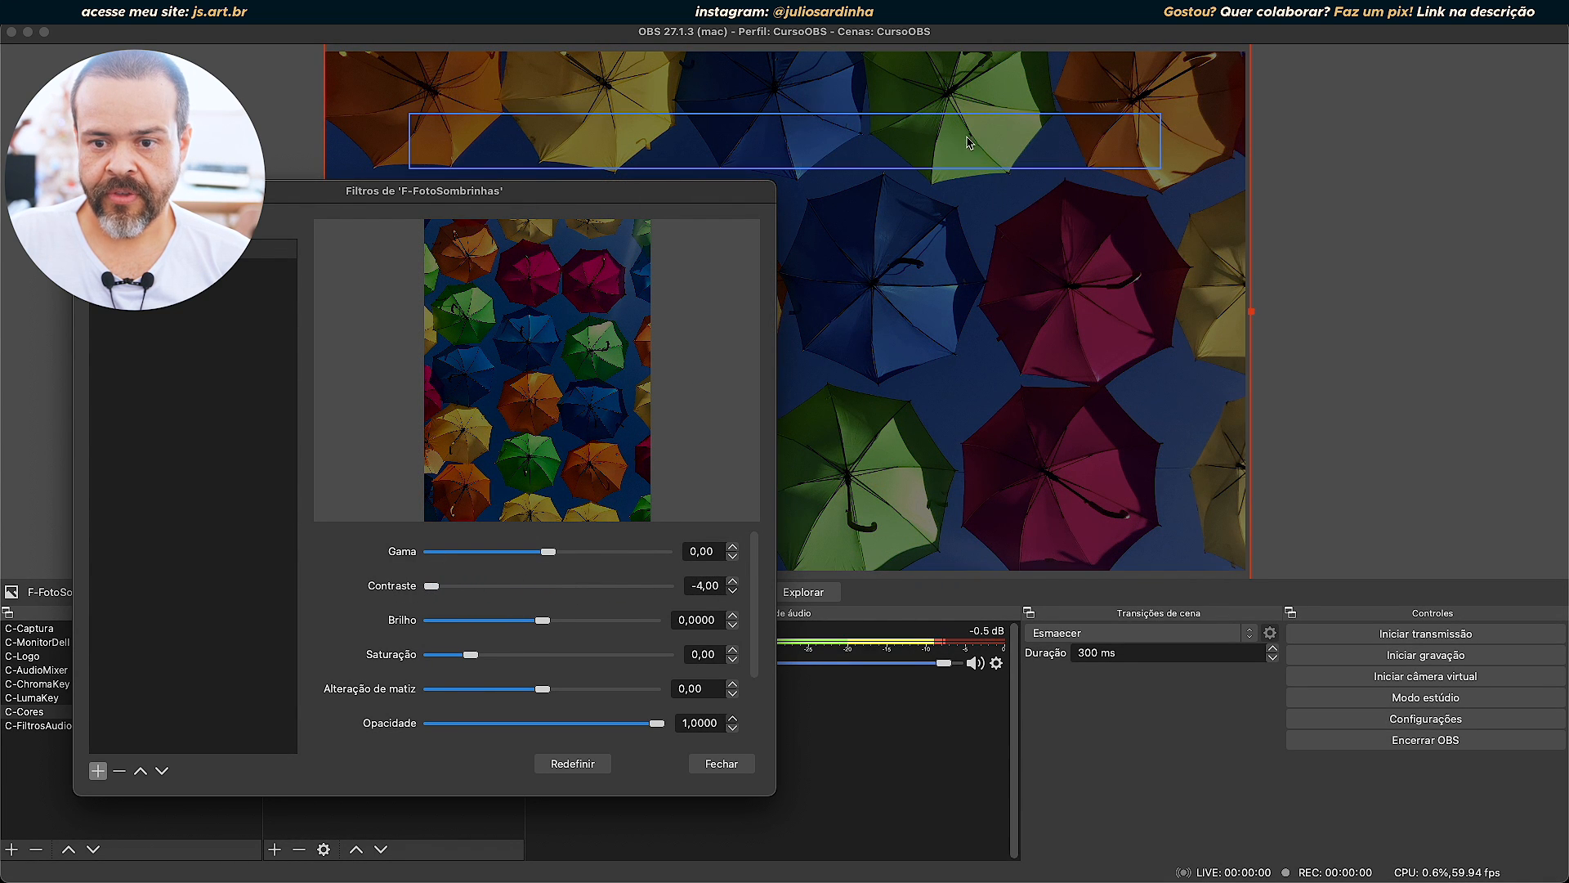
scroll(962, 121, up, 3)
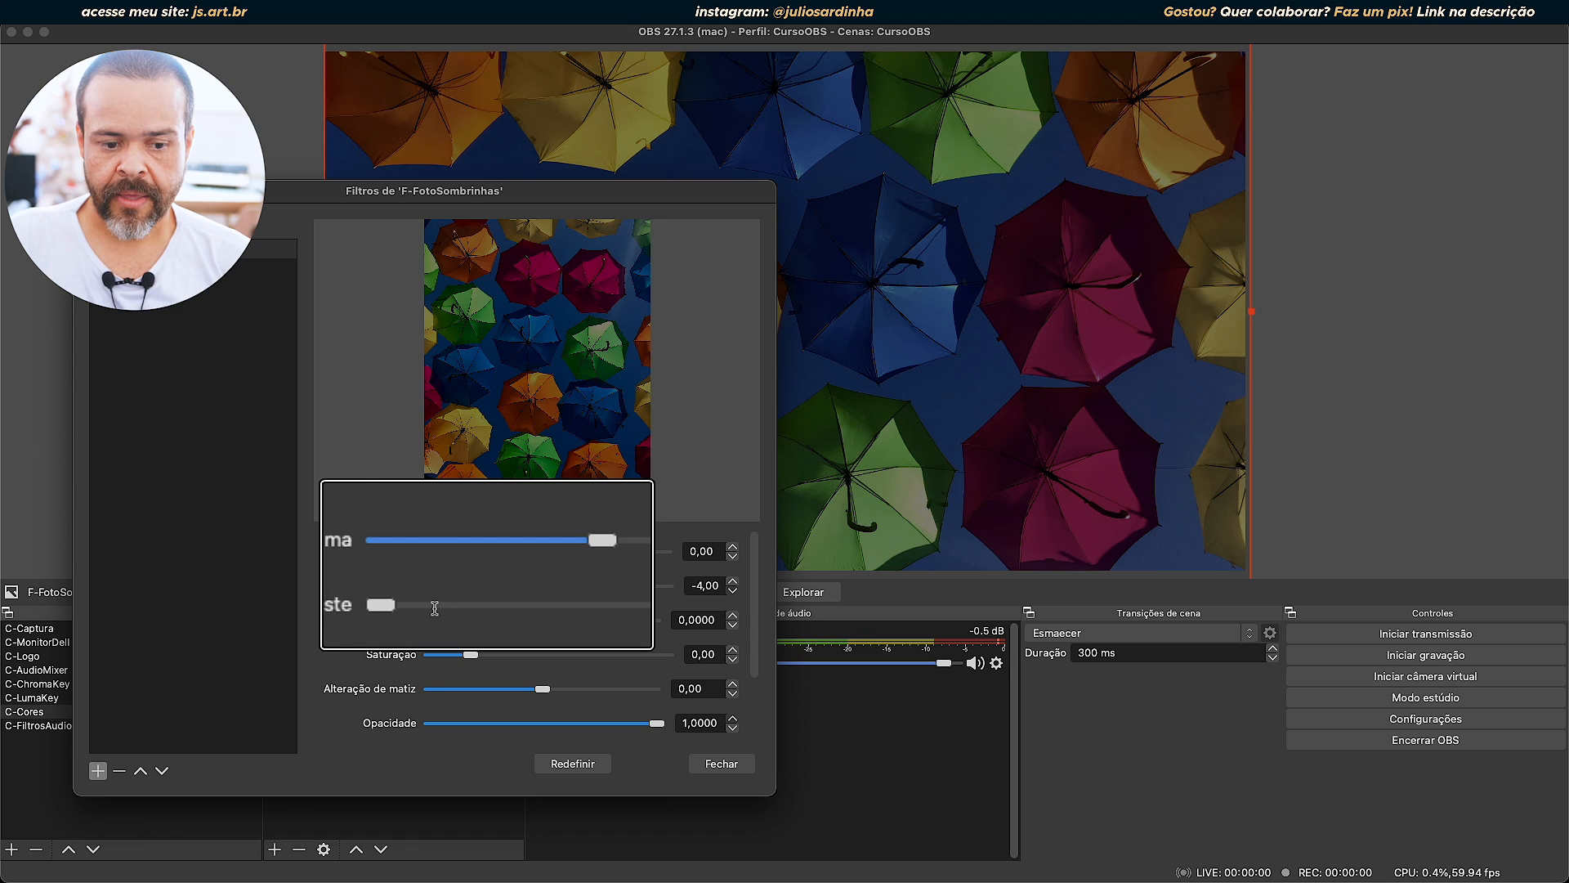
drag(428, 586, 686, 585)
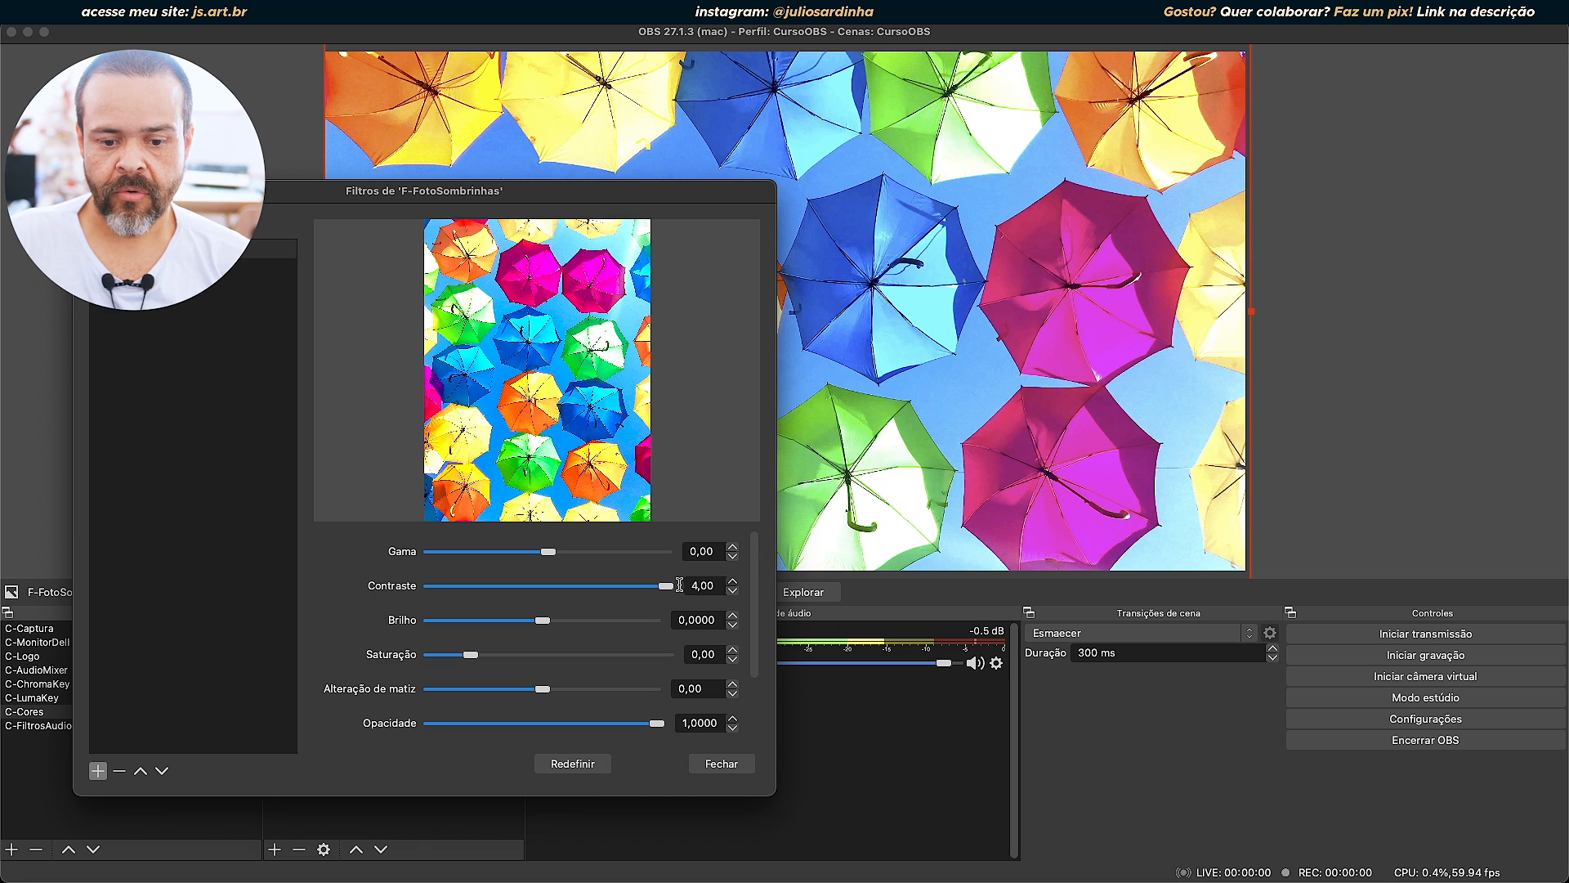
drag(666, 586, 573, 594)
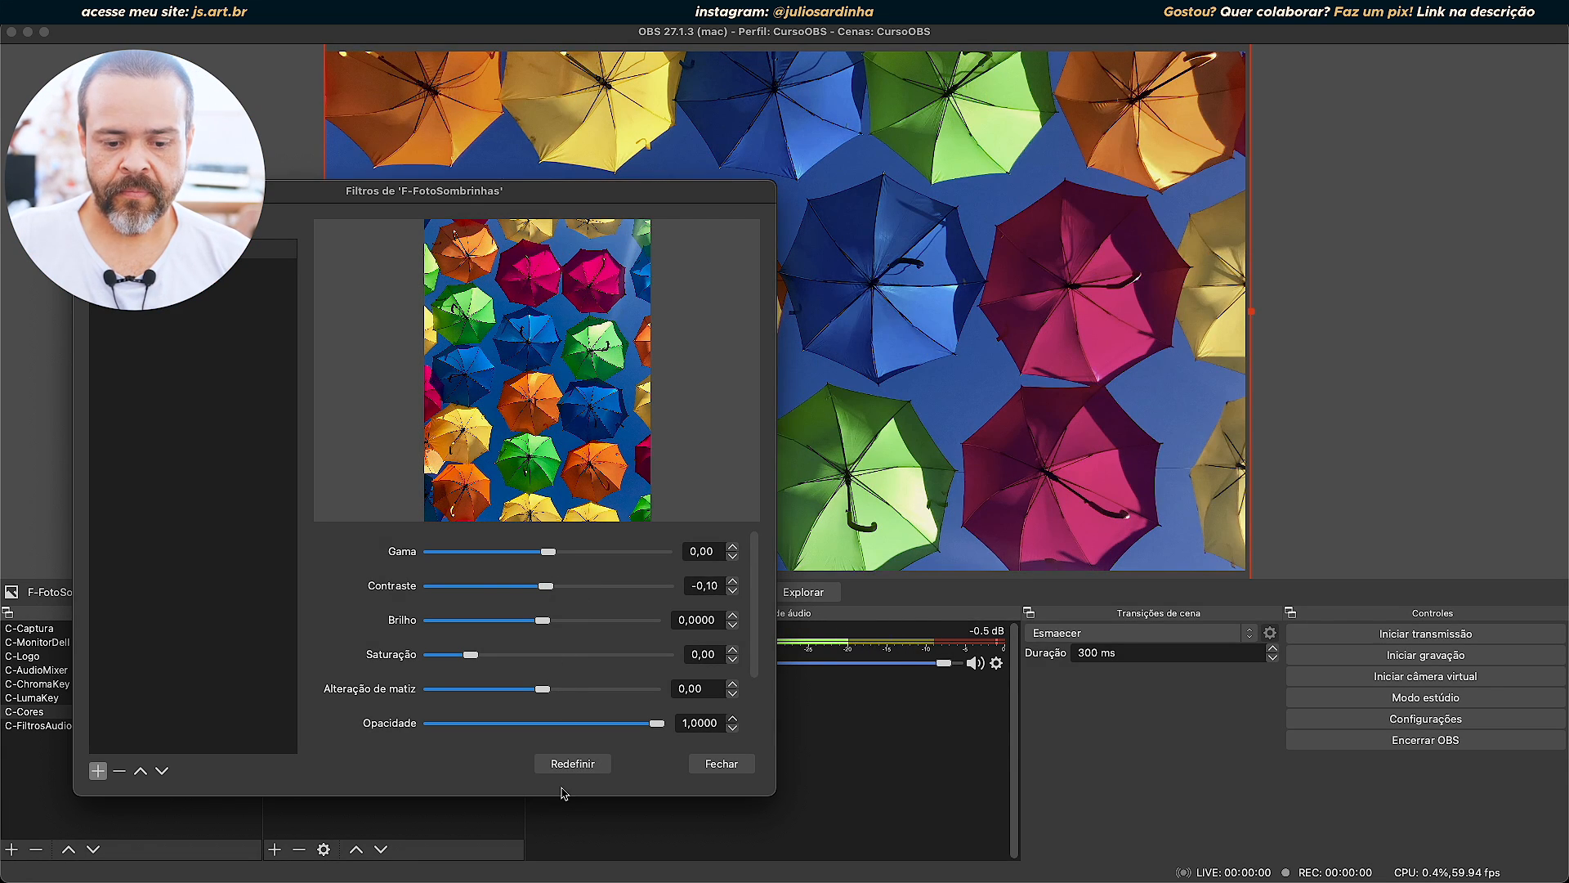
click(572, 763)
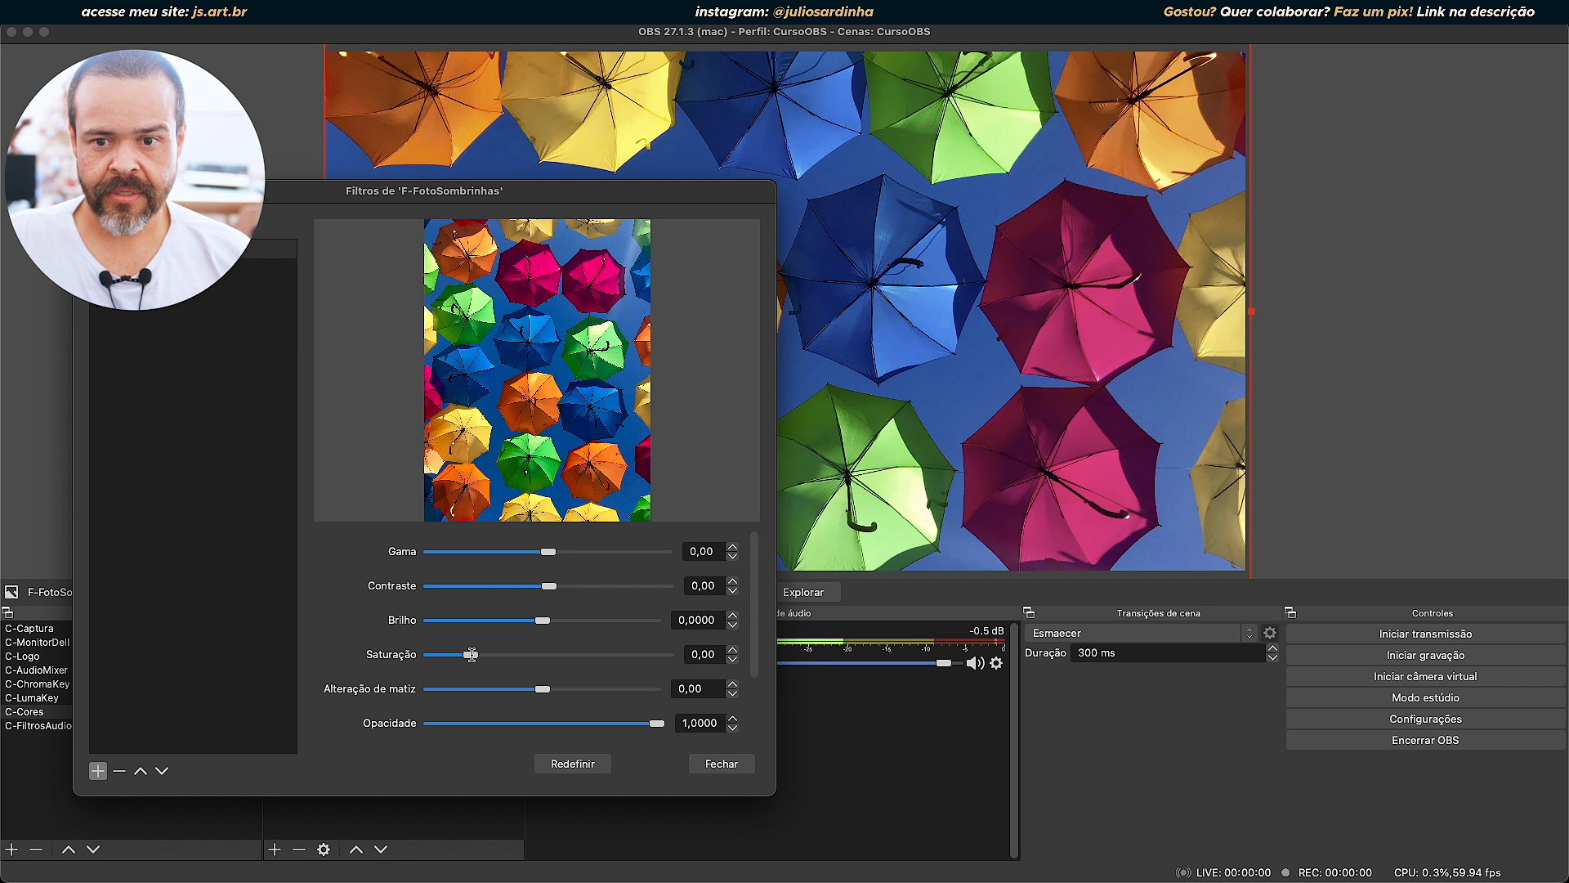
Raise the Saturação to 5,00 and examine the umbrella colours up close in the filter preview.
drag(471, 654, 671, 670)
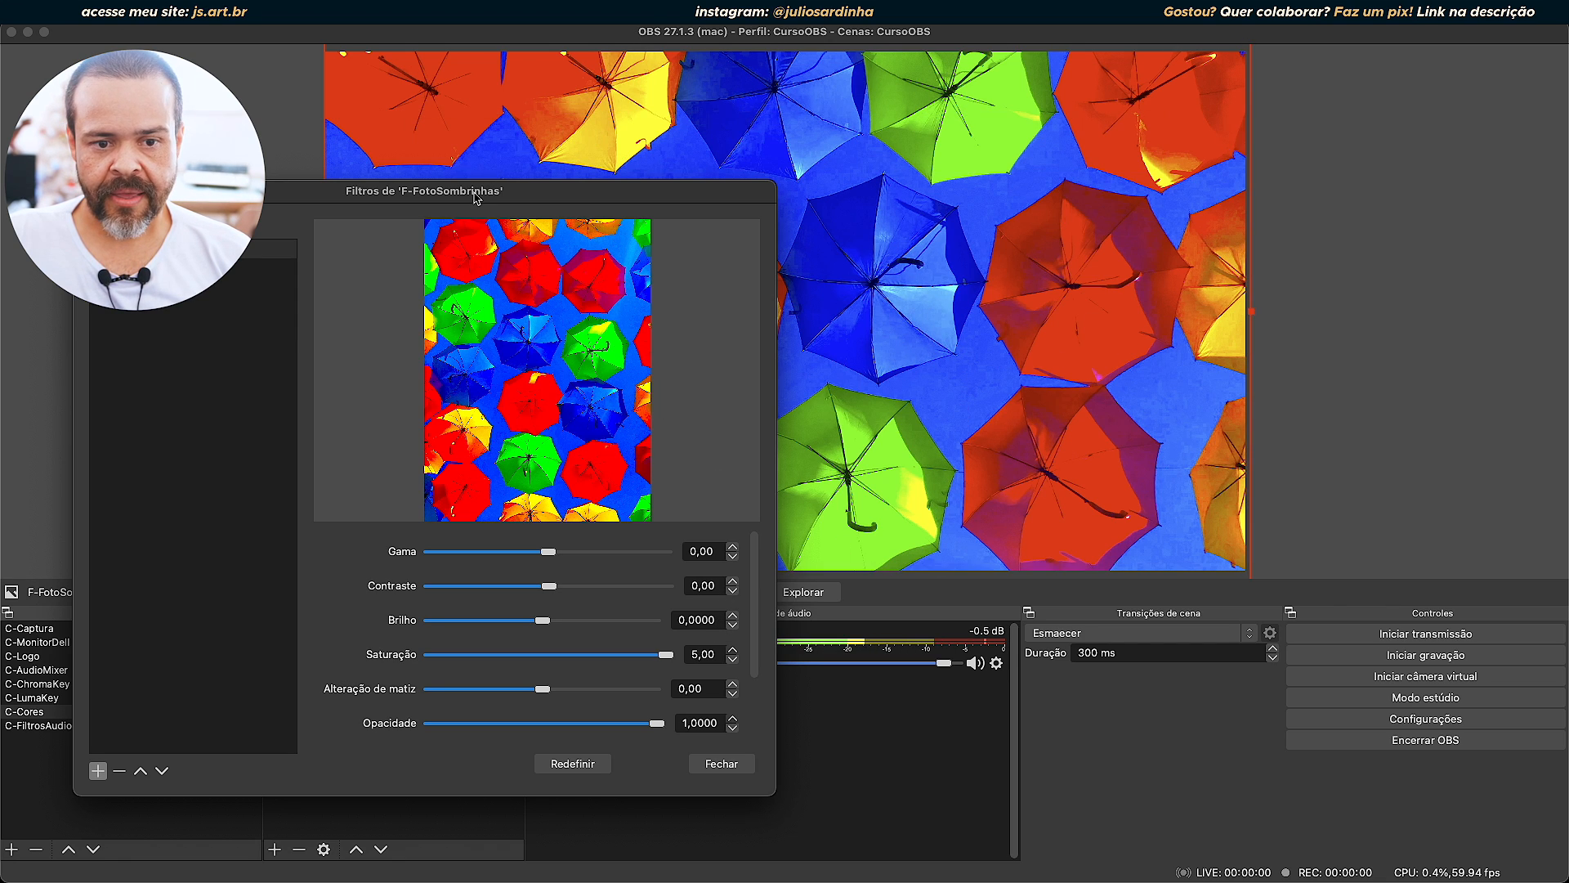
drag(552, 196, 849, 167)
key(alt+super+8)
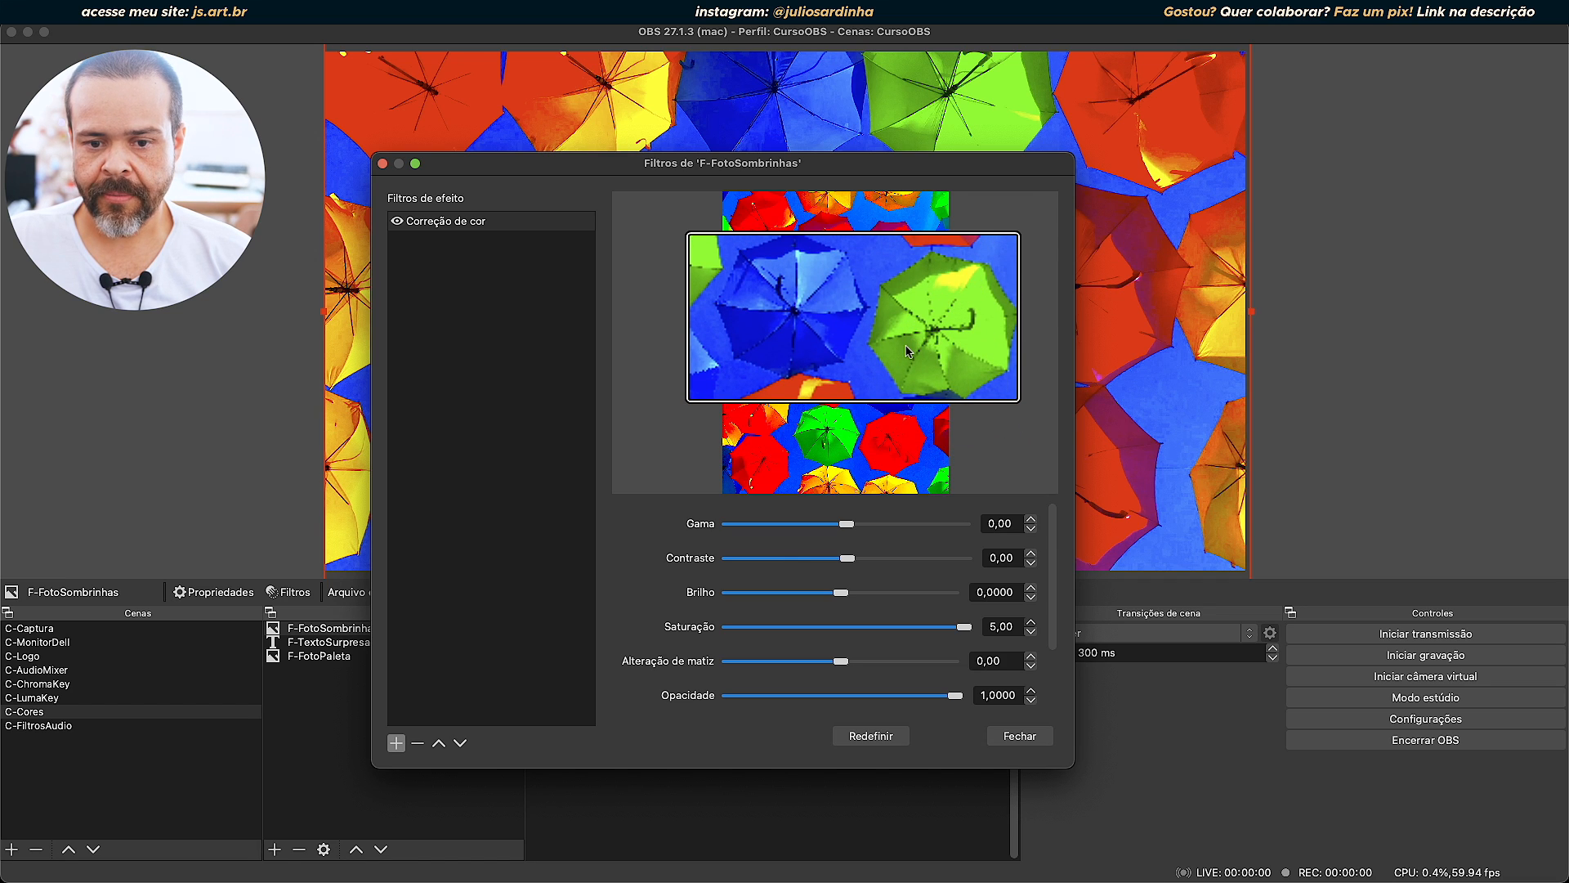
key(alt+super+8)
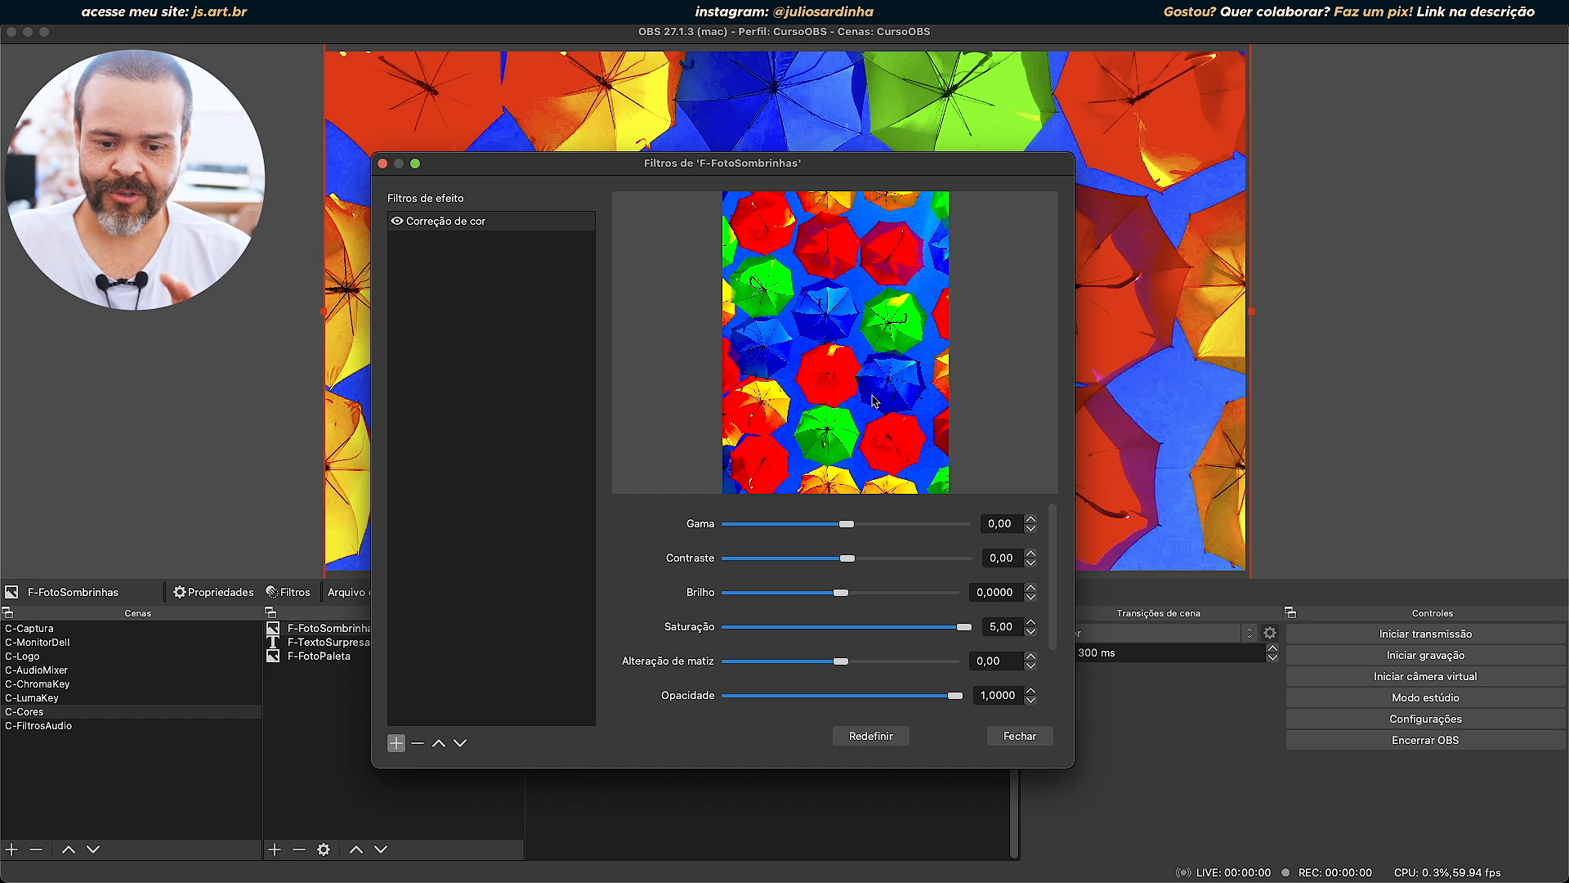
Try the Saturação at -0,77, -1,00 and 1,84, and reset the filter to its default values.
drag(963, 626, 738, 619)
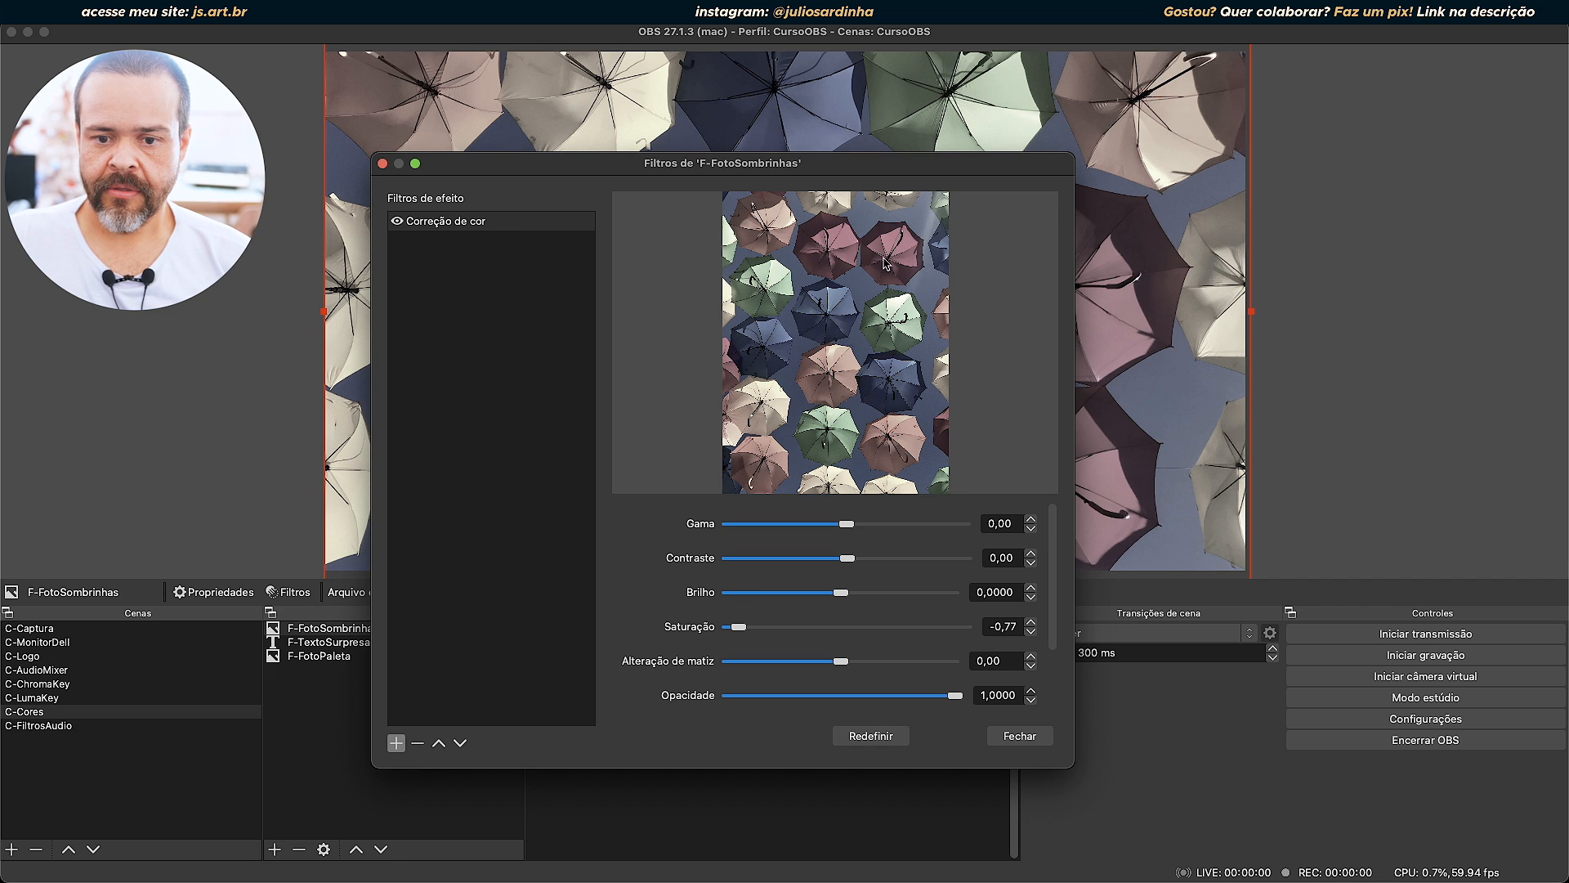
drag(924, 166, 539, 192)
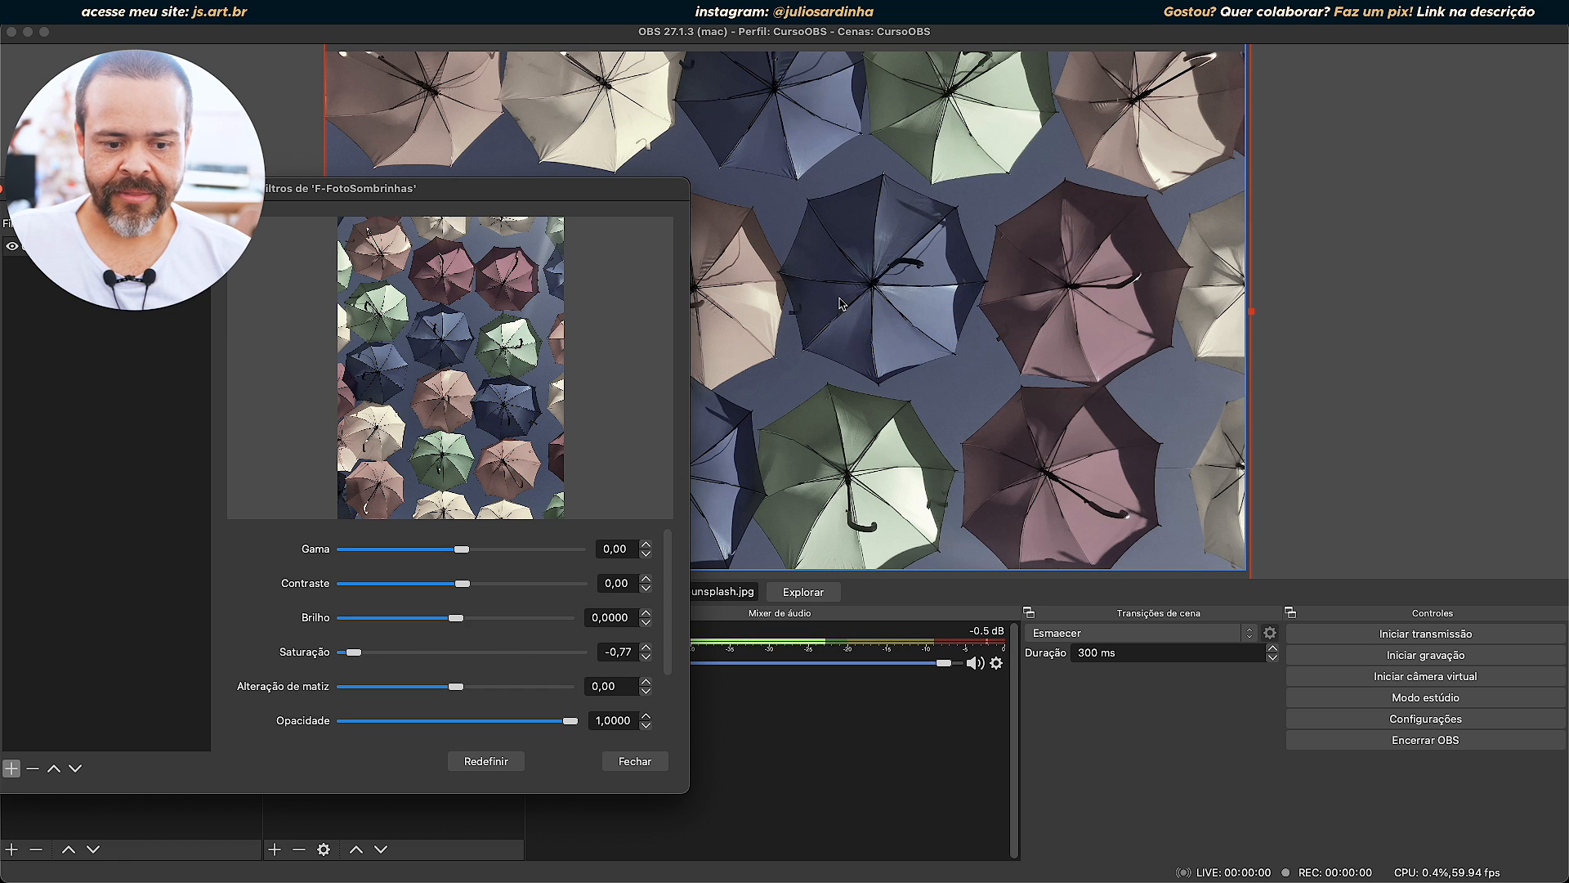
drag(353, 651, 234, 654)
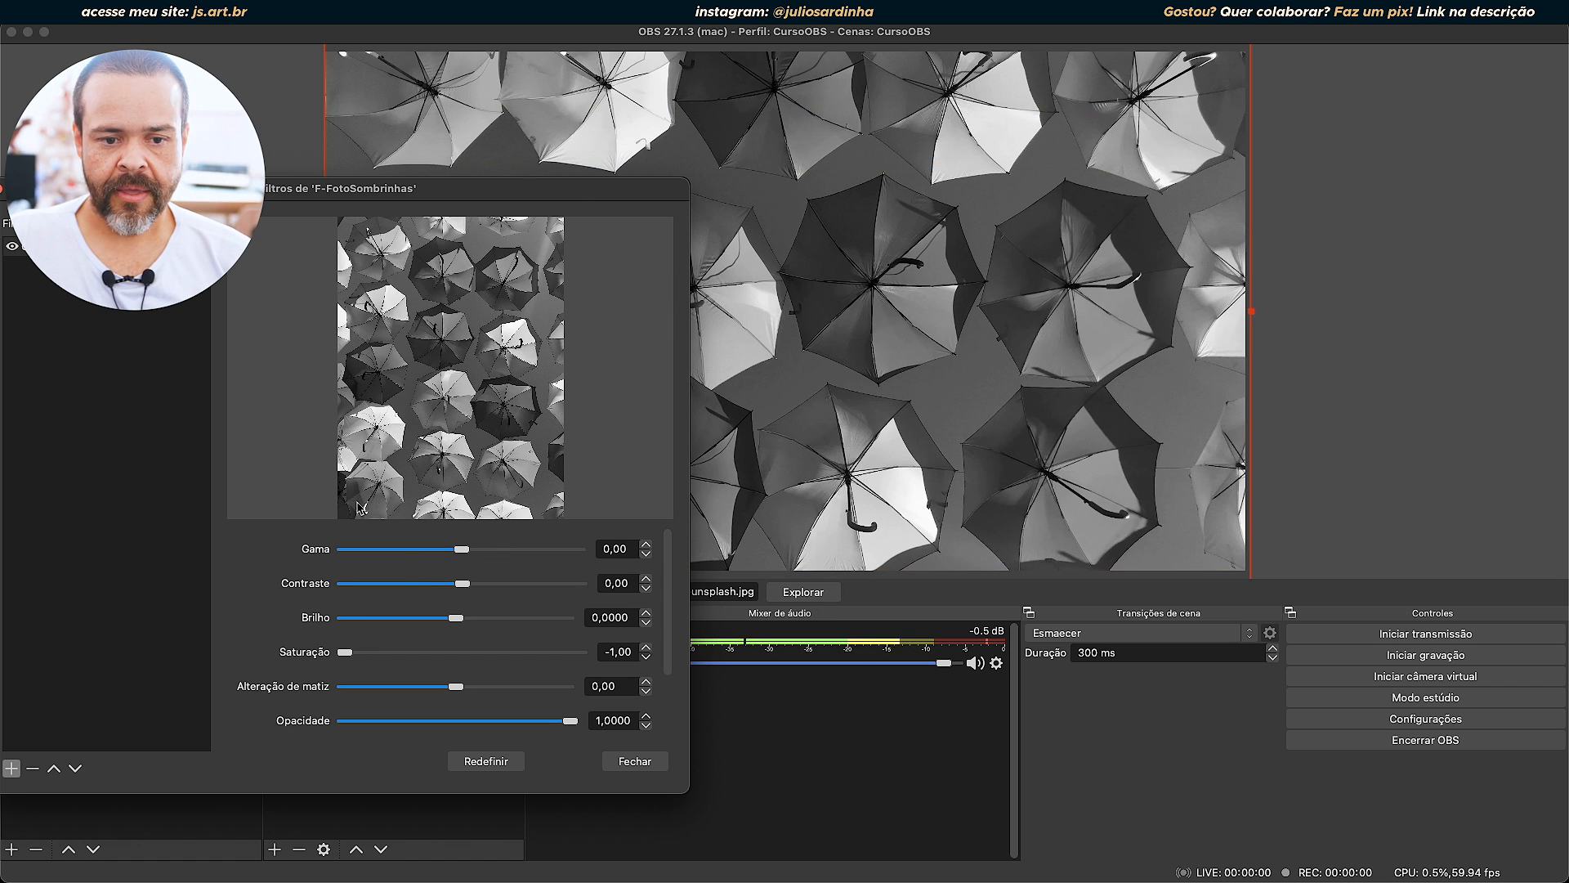
drag(349, 661, 455, 648)
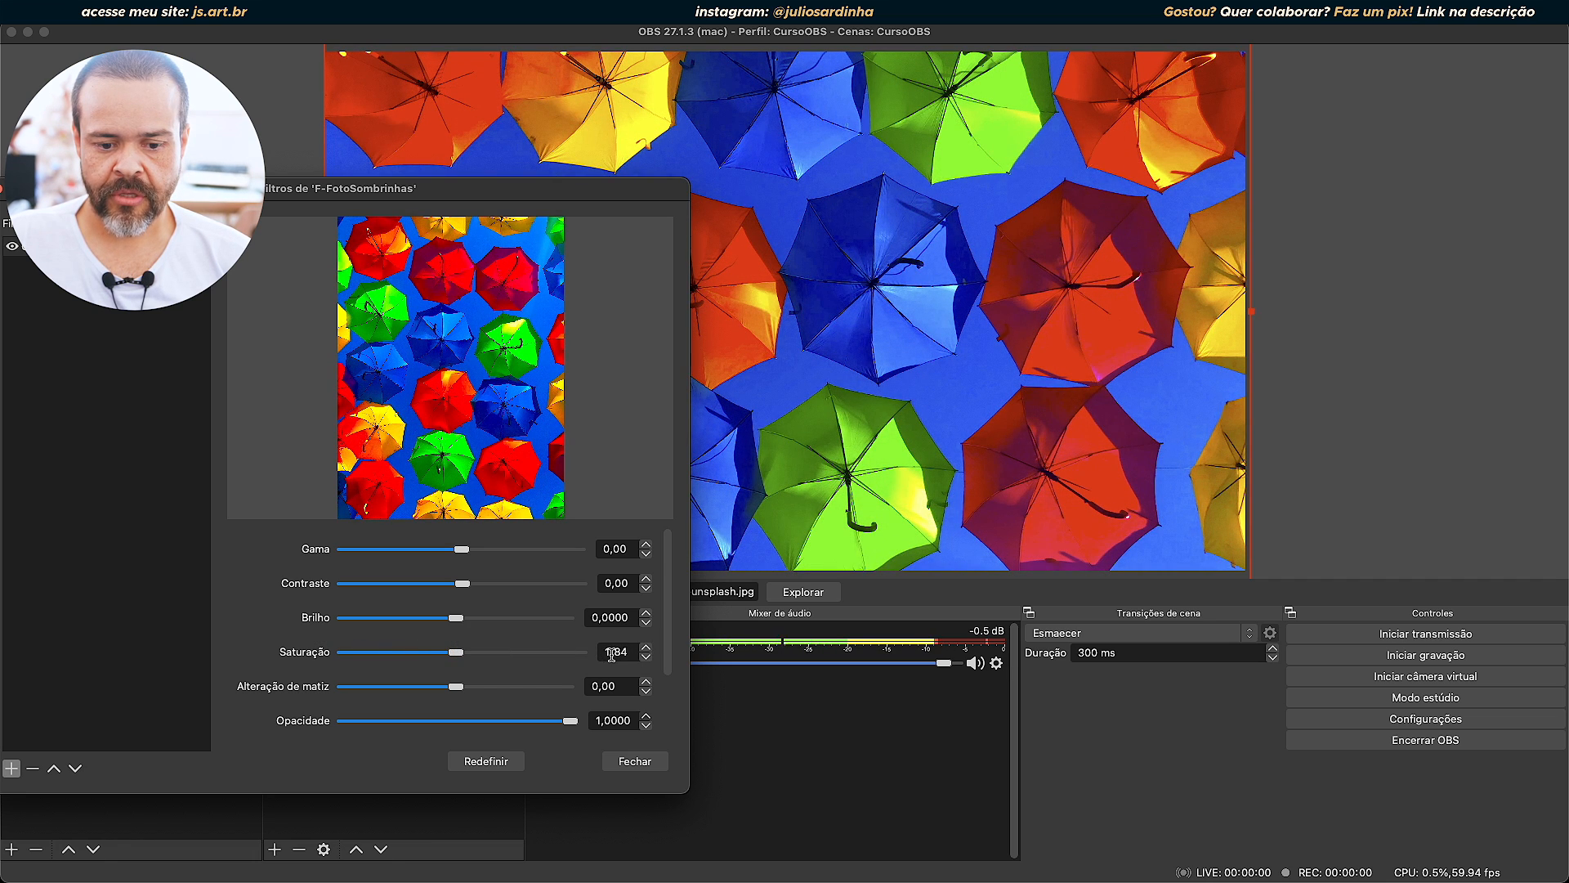
click(486, 761)
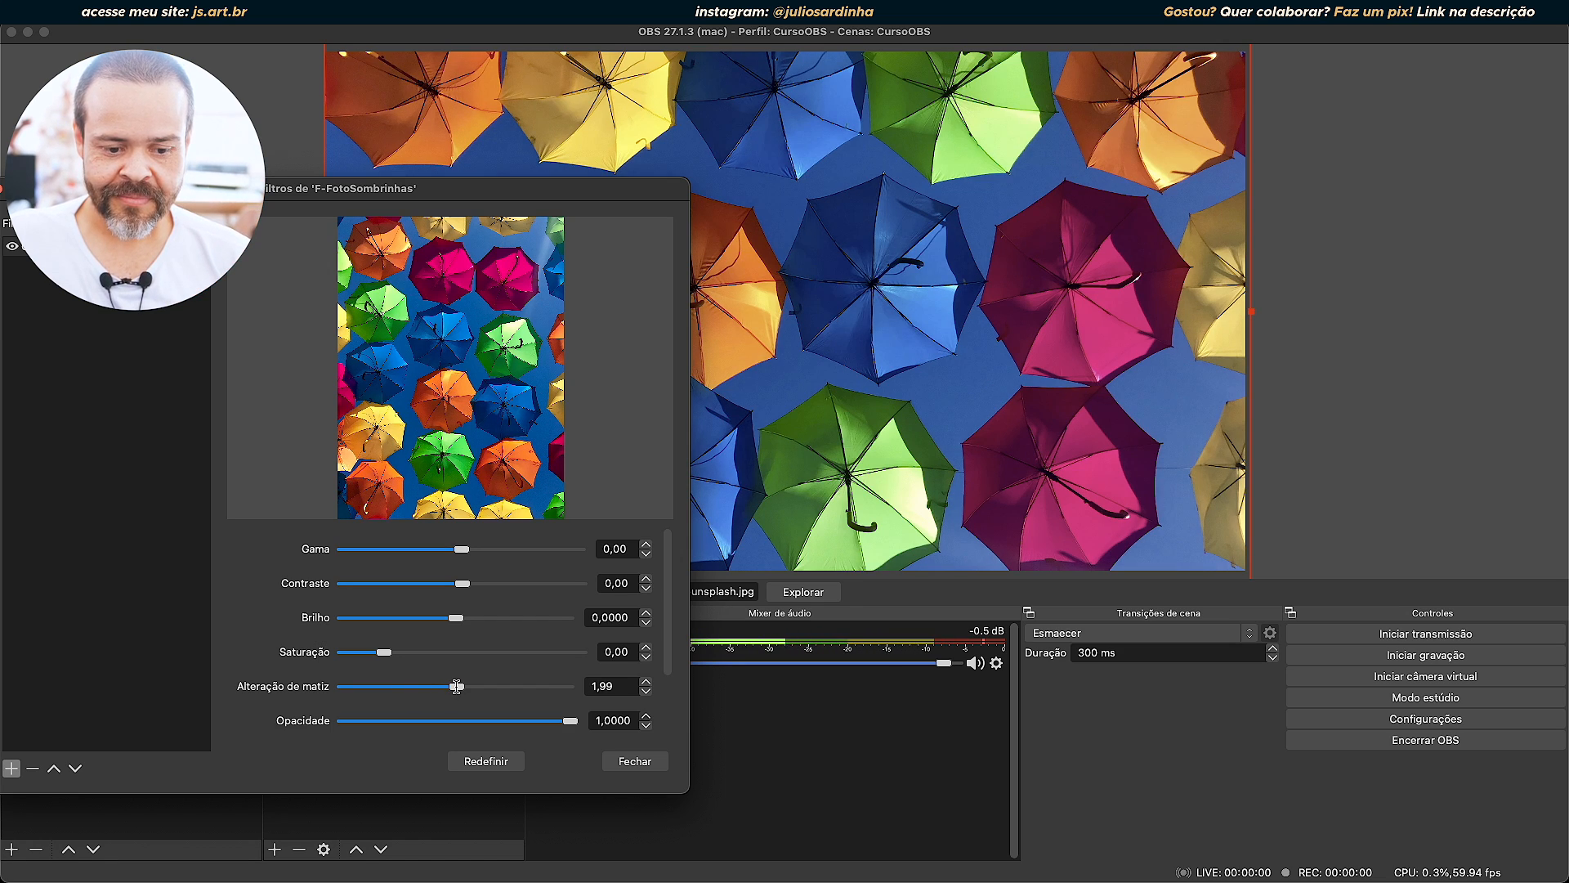
Try small Alteração de matiz changes around -0,66 and a larger positive shift, and reset the filter to its default values.
mouse_move(457, 687)
mouse_down()
mouse_move(399, 687)
mouse_move(454, 685)
mouse_up()
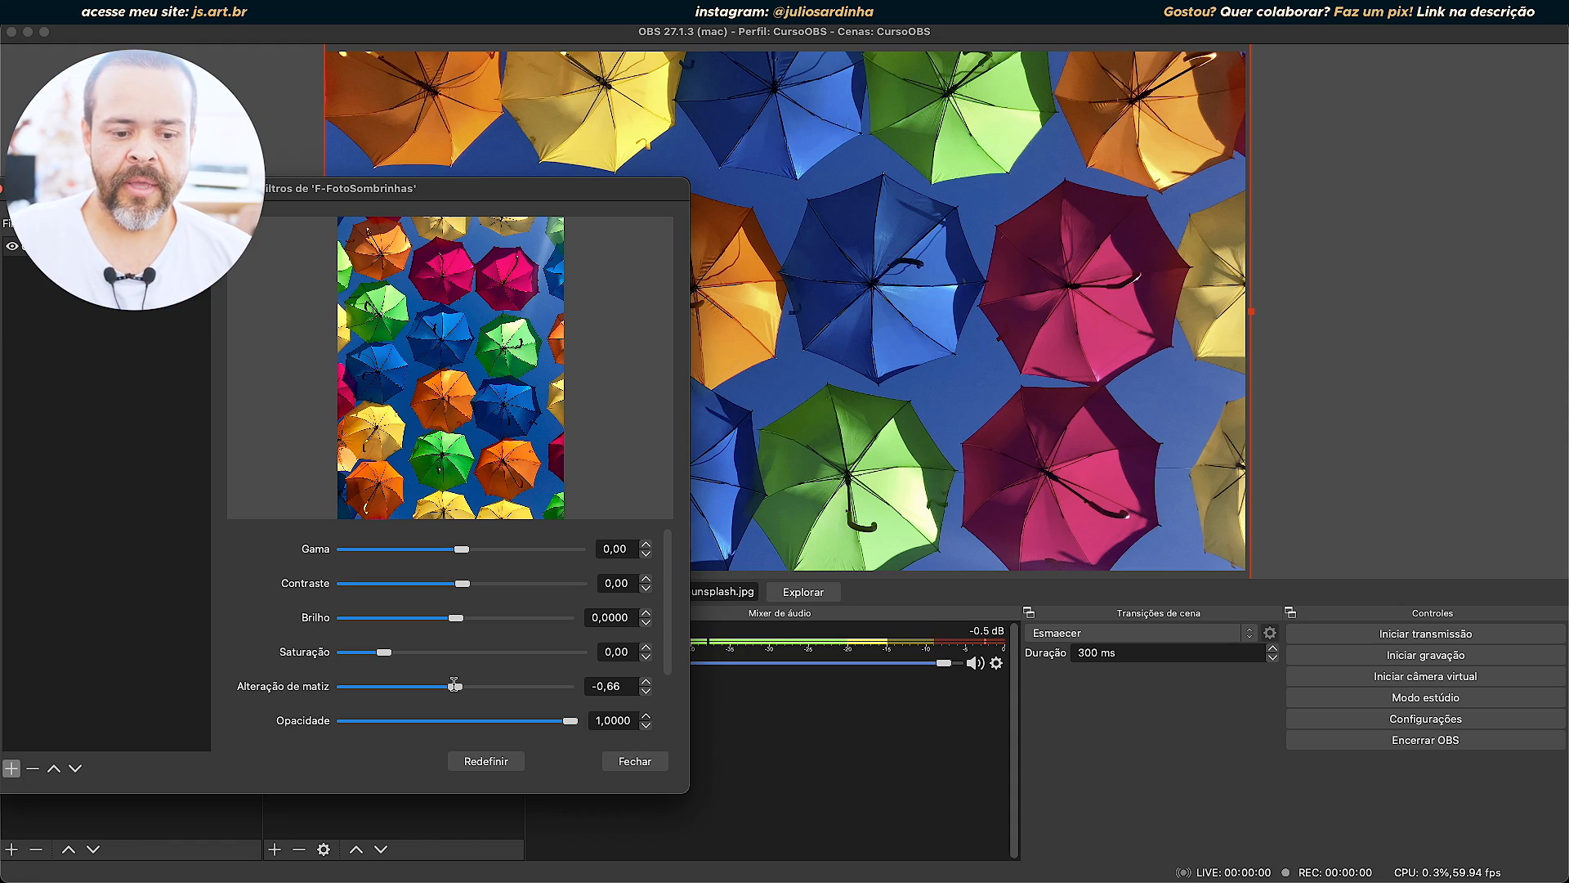
mouse_move(454, 686)
mouse_down()
mouse_move(296, 688)
mouse_move(576, 706)
mouse_move(480, 683)
mouse_up()
click(507, 760)
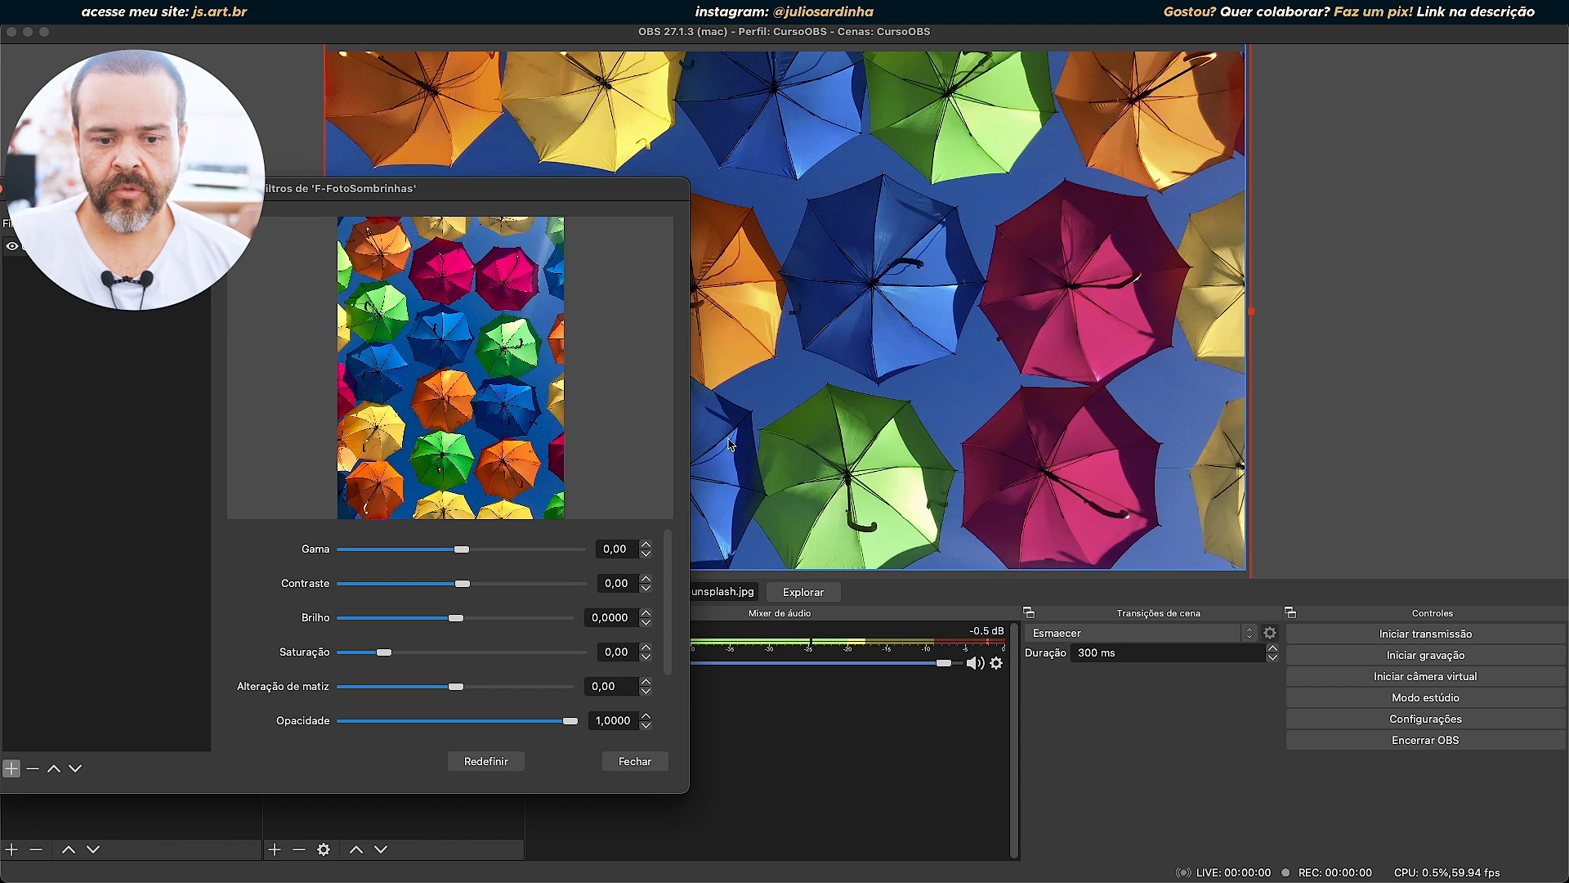
Try the Alteração de matiz at 55,13 and 36,53, and reset the colour correction to its defaults.
drag(455, 686, 488, 686)
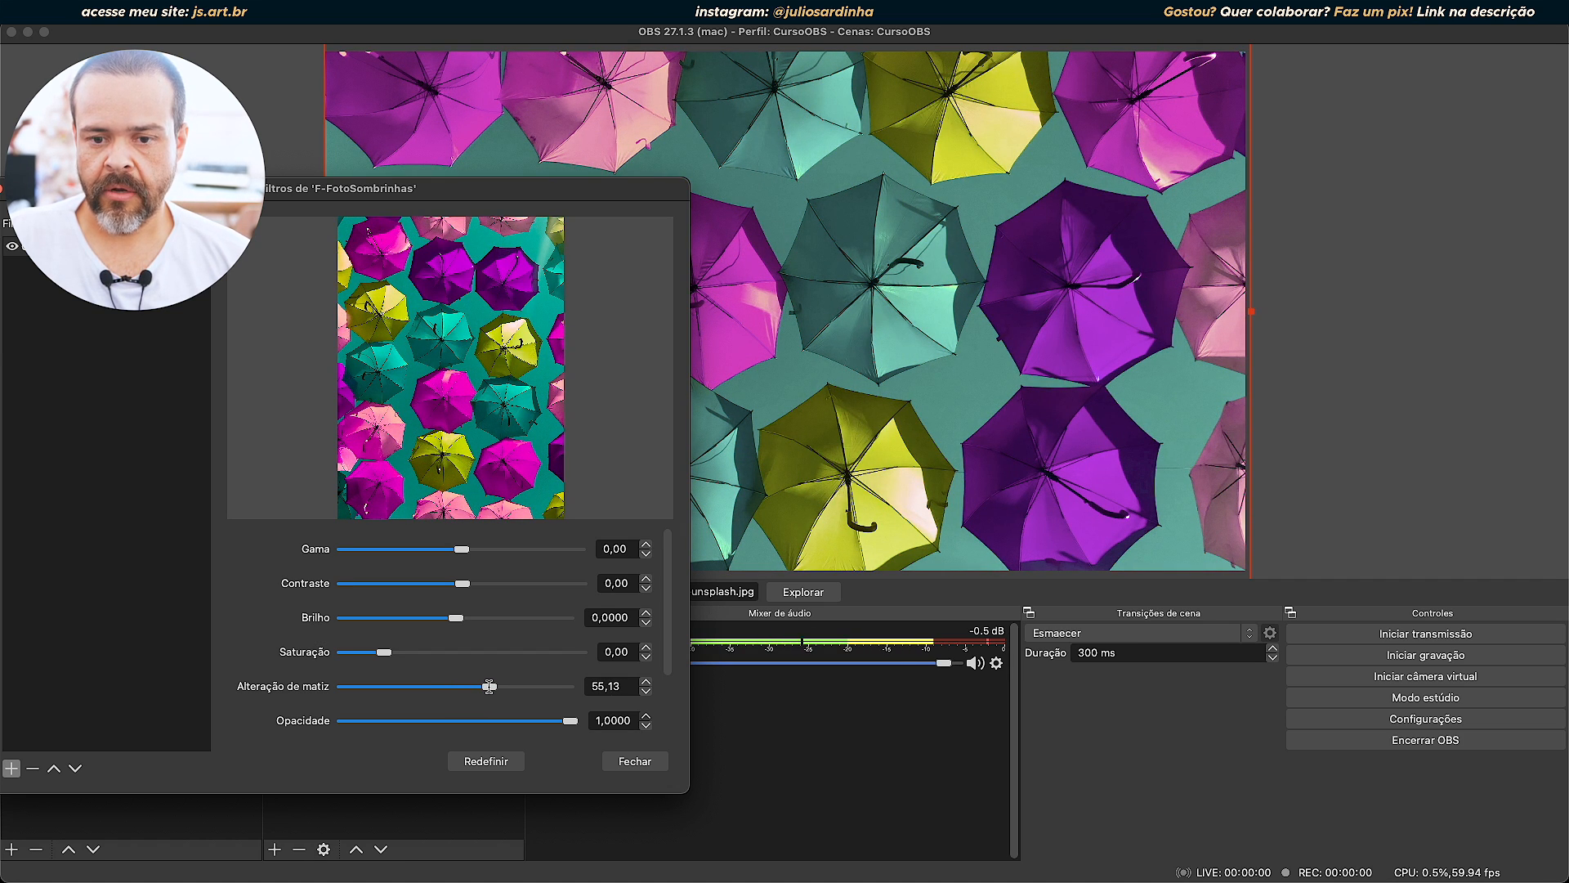
mouse_move(488, 687)
mouse_down()
mouse_move(574, 686)
mouse_move(266, 712)
mouse_move(637, 735)
mouse_move(310, 724)
mouse_move(560, 709)
mouse_move(410, 709)
mouse_move(479, 704)
mouse_up()
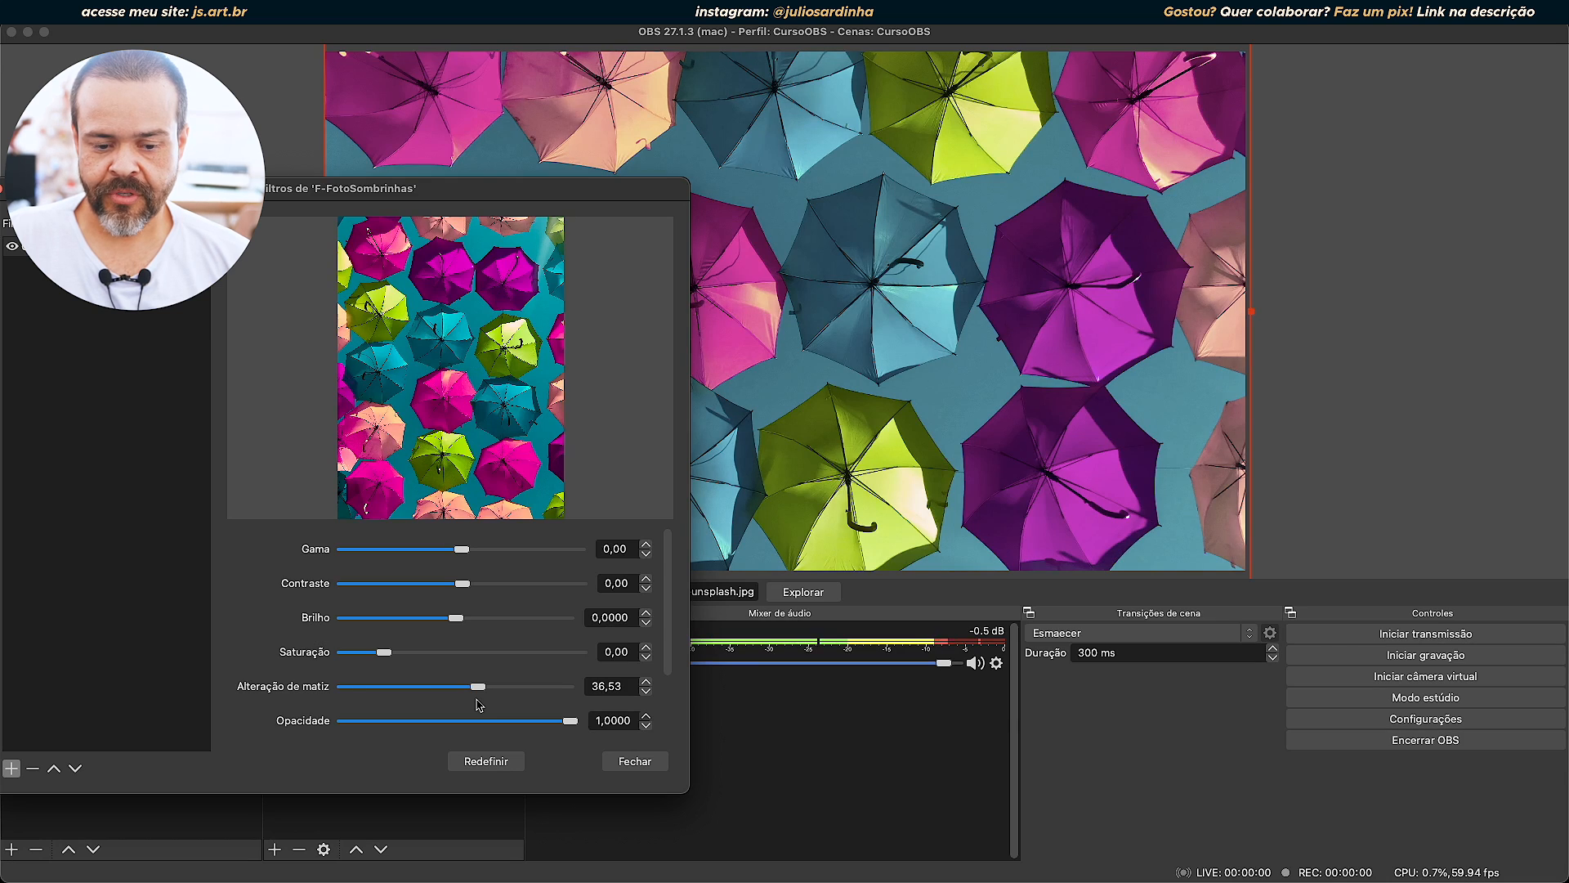
click(486, 761)
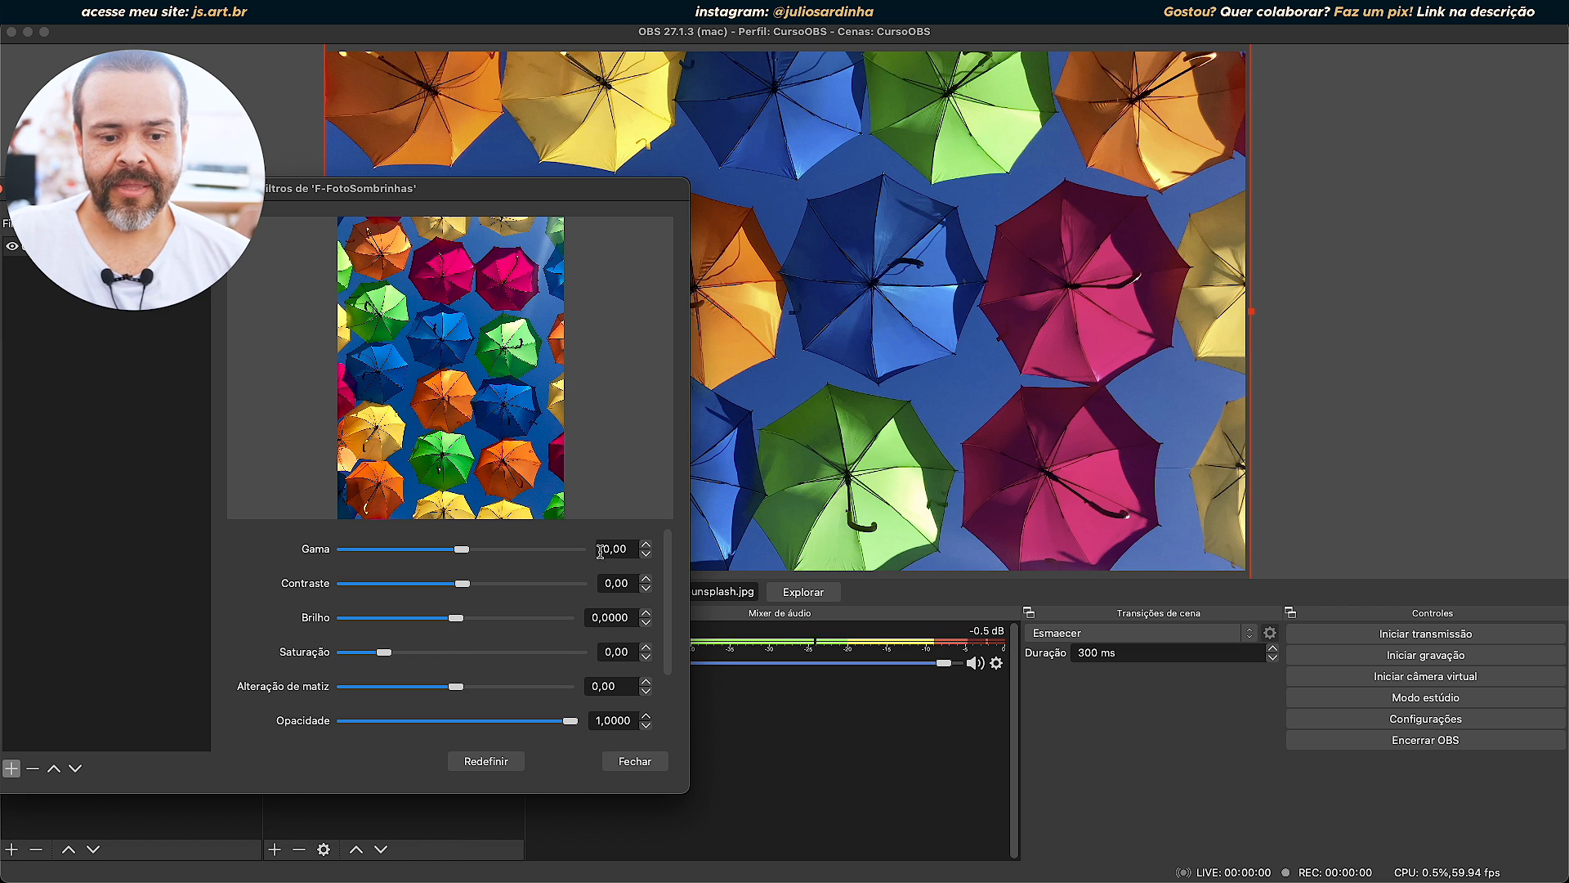
Compare the photo with the Correção de cor filter off and on at an Alteração de matiz of 16,61, and return the value to 0.
drag(453, 684, 464, 682)
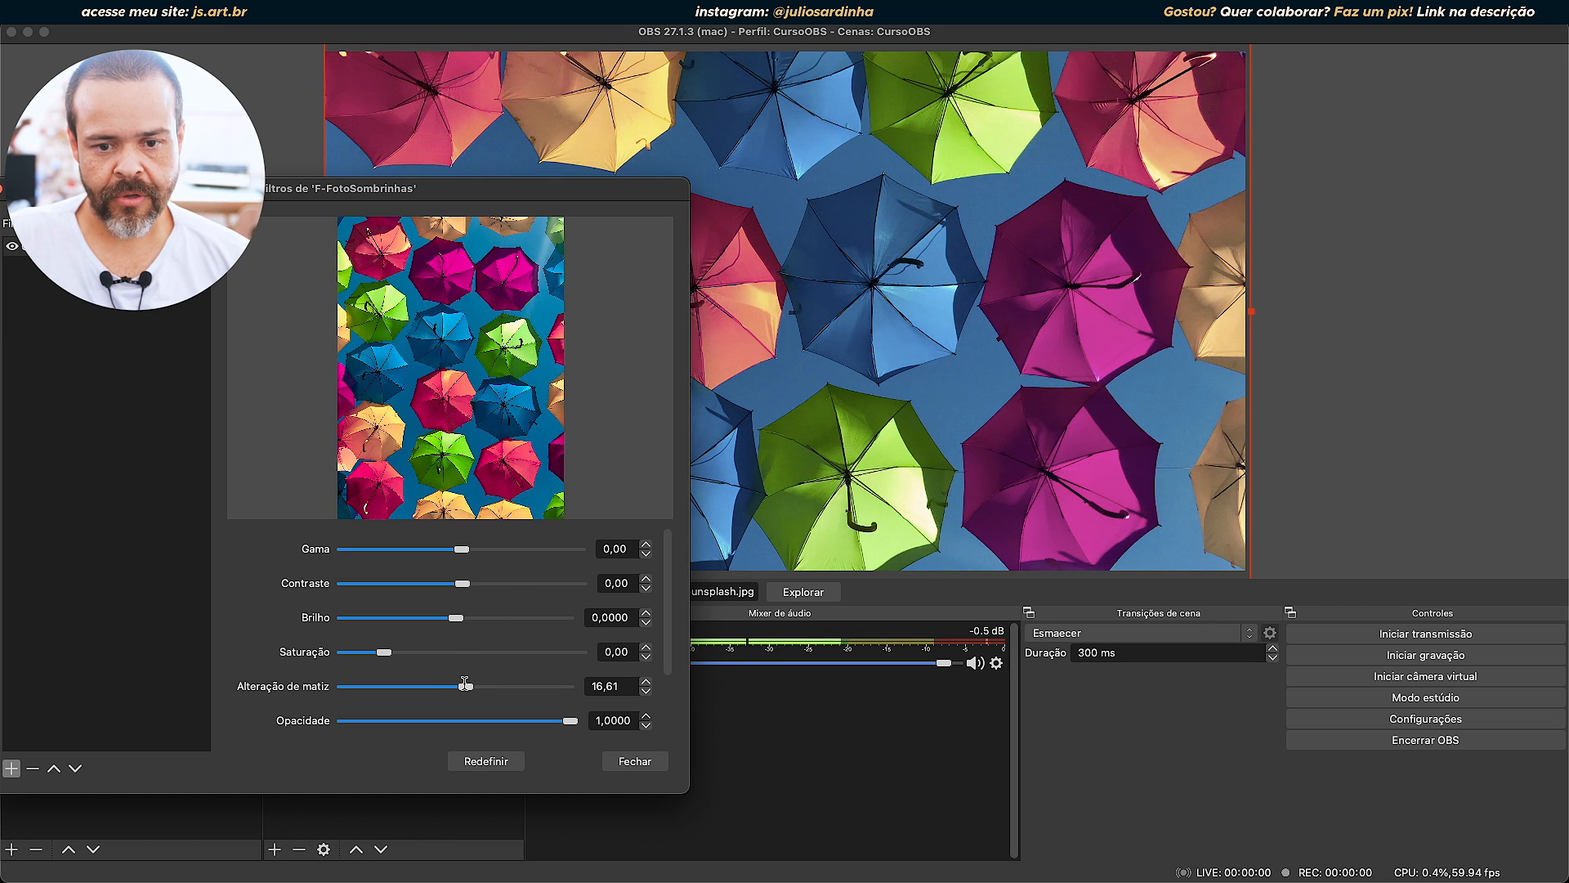
drag(465, 684, 465, 683)
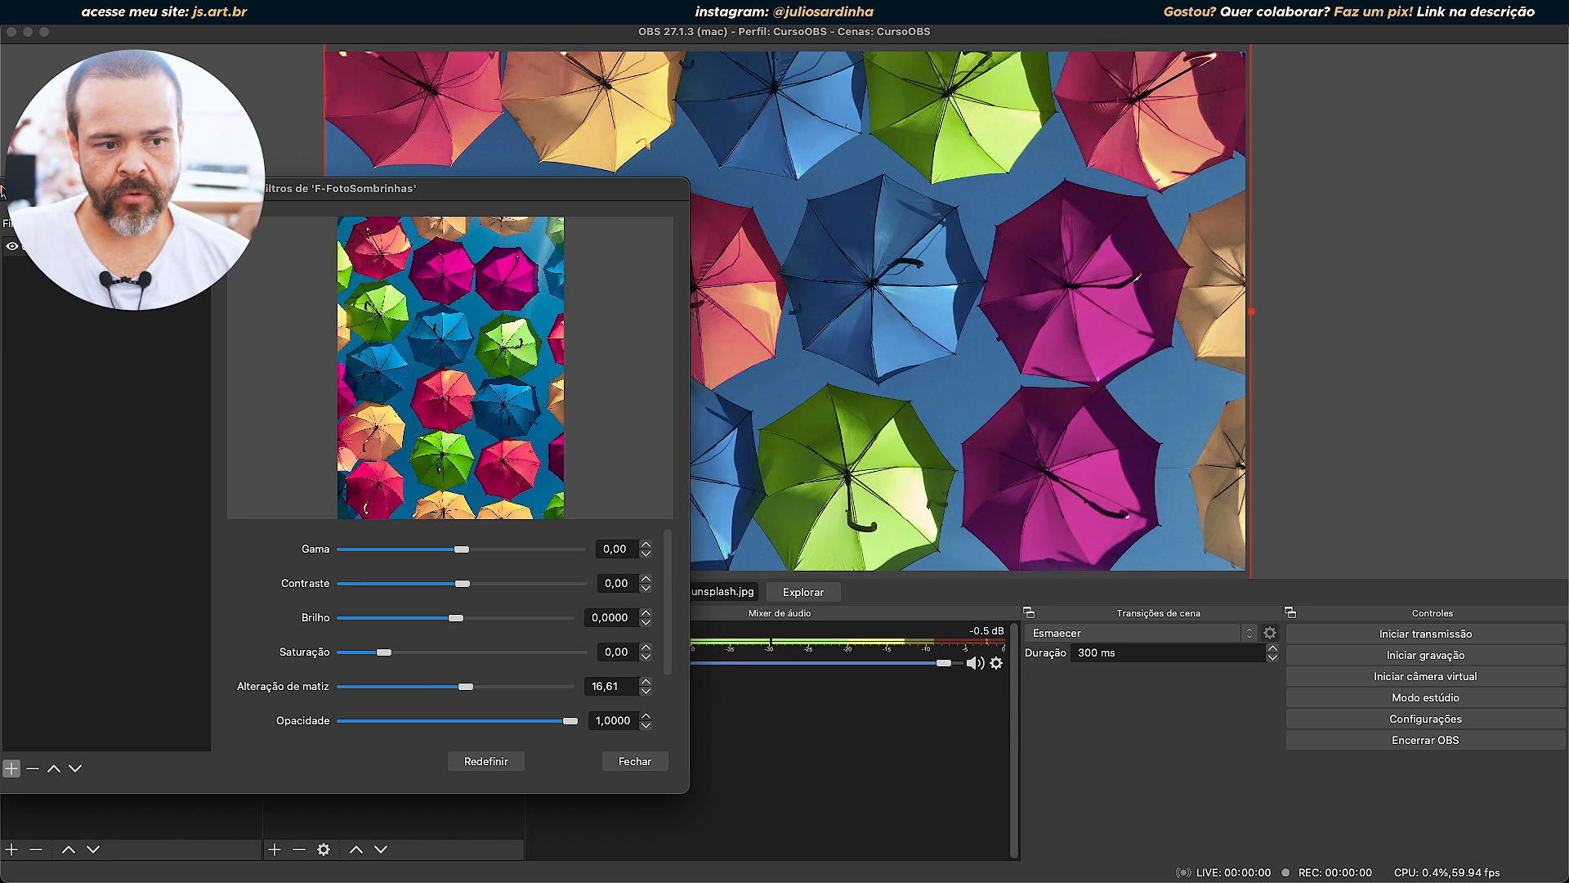
click(14, 252)
click(15, 253)
click(14, 253)
click(14, 252)
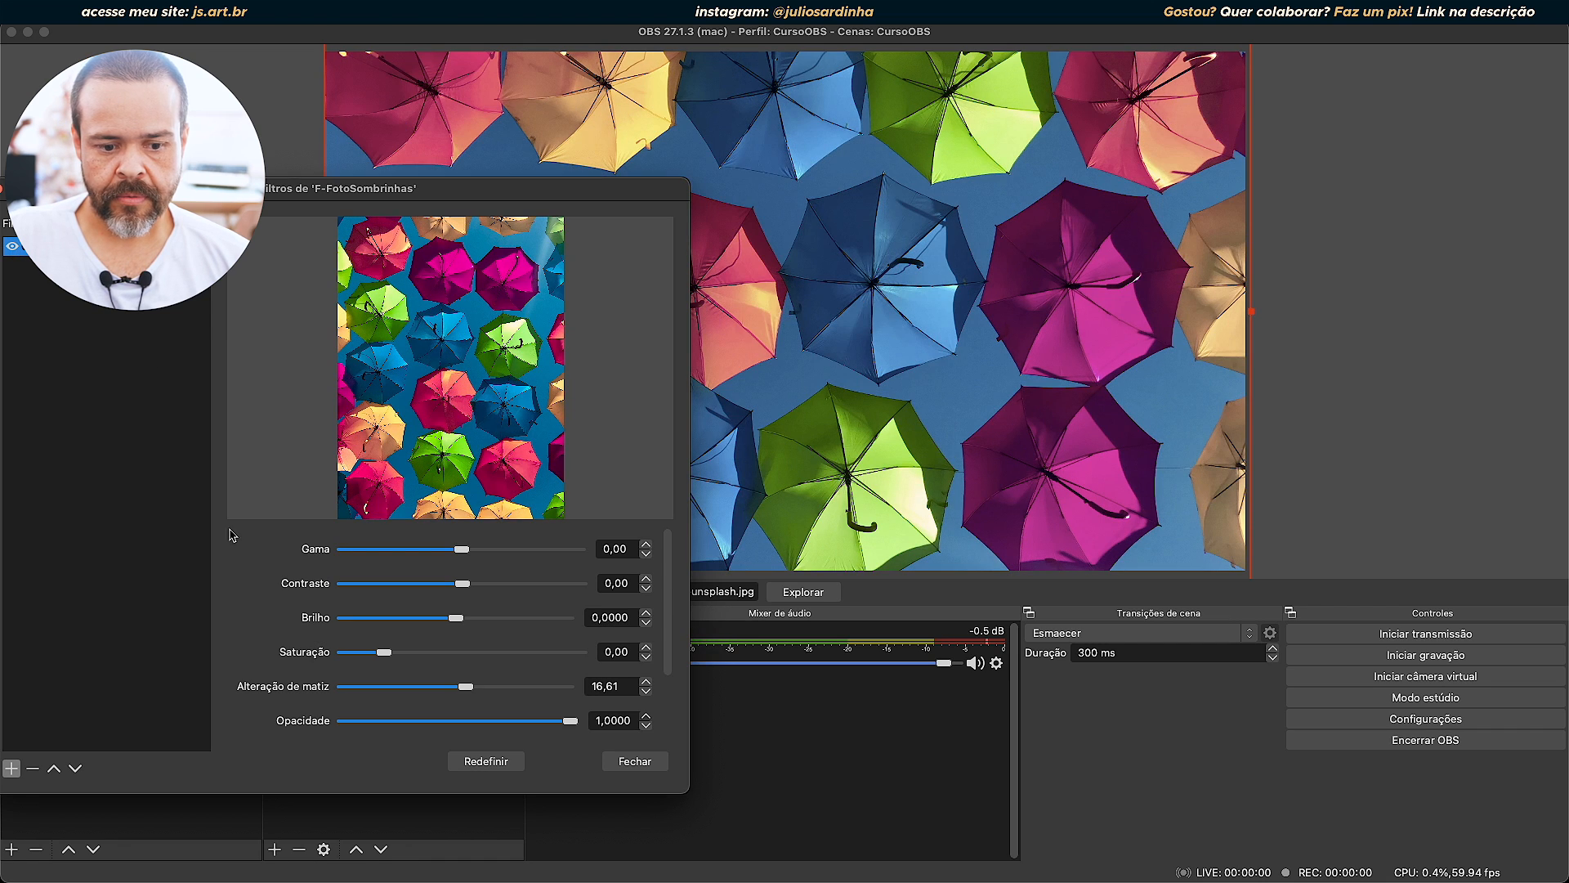
drag(626, 686, 491, 678)
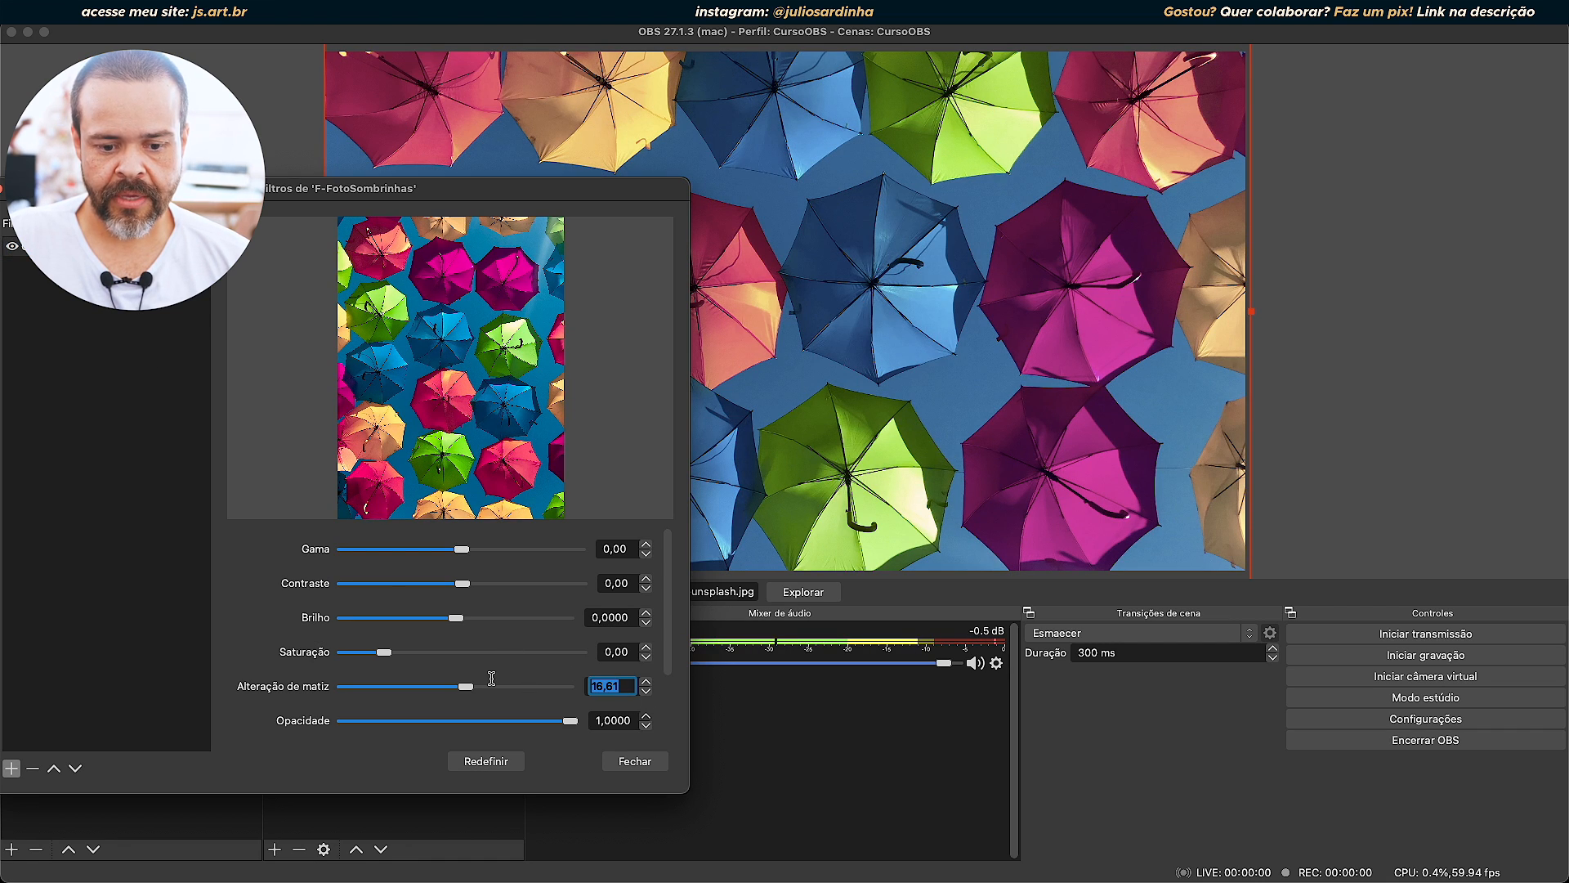
text(0)
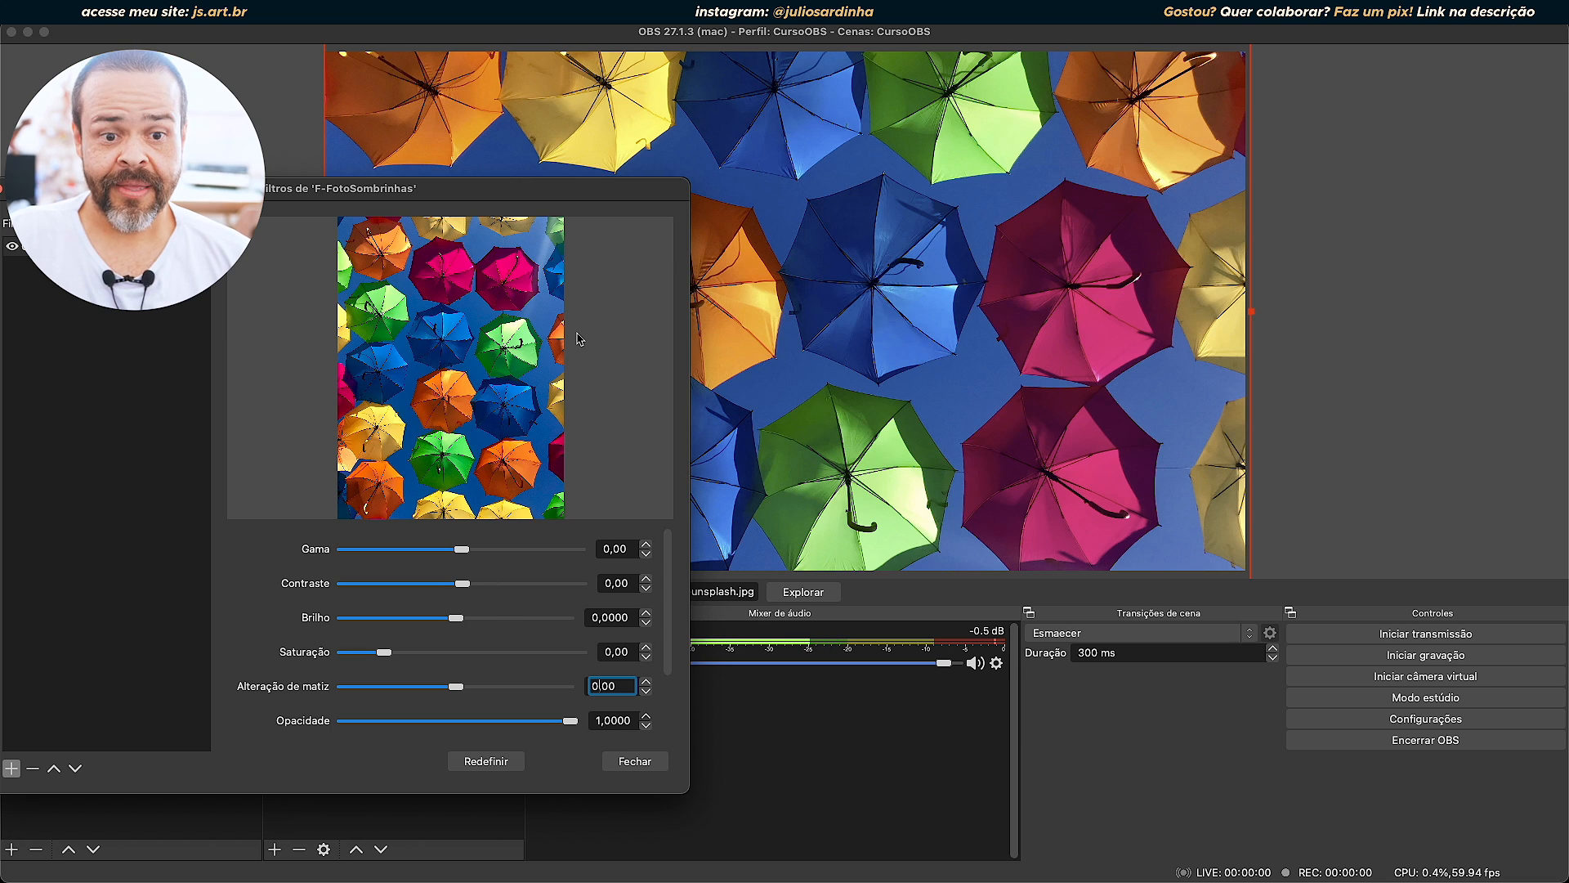
Reduce the height of the F-FotoSombrinhas filters window and place it over the lower part of the photo, leaving its upper area uncovered.
drag(581, 173, 1383, 135)
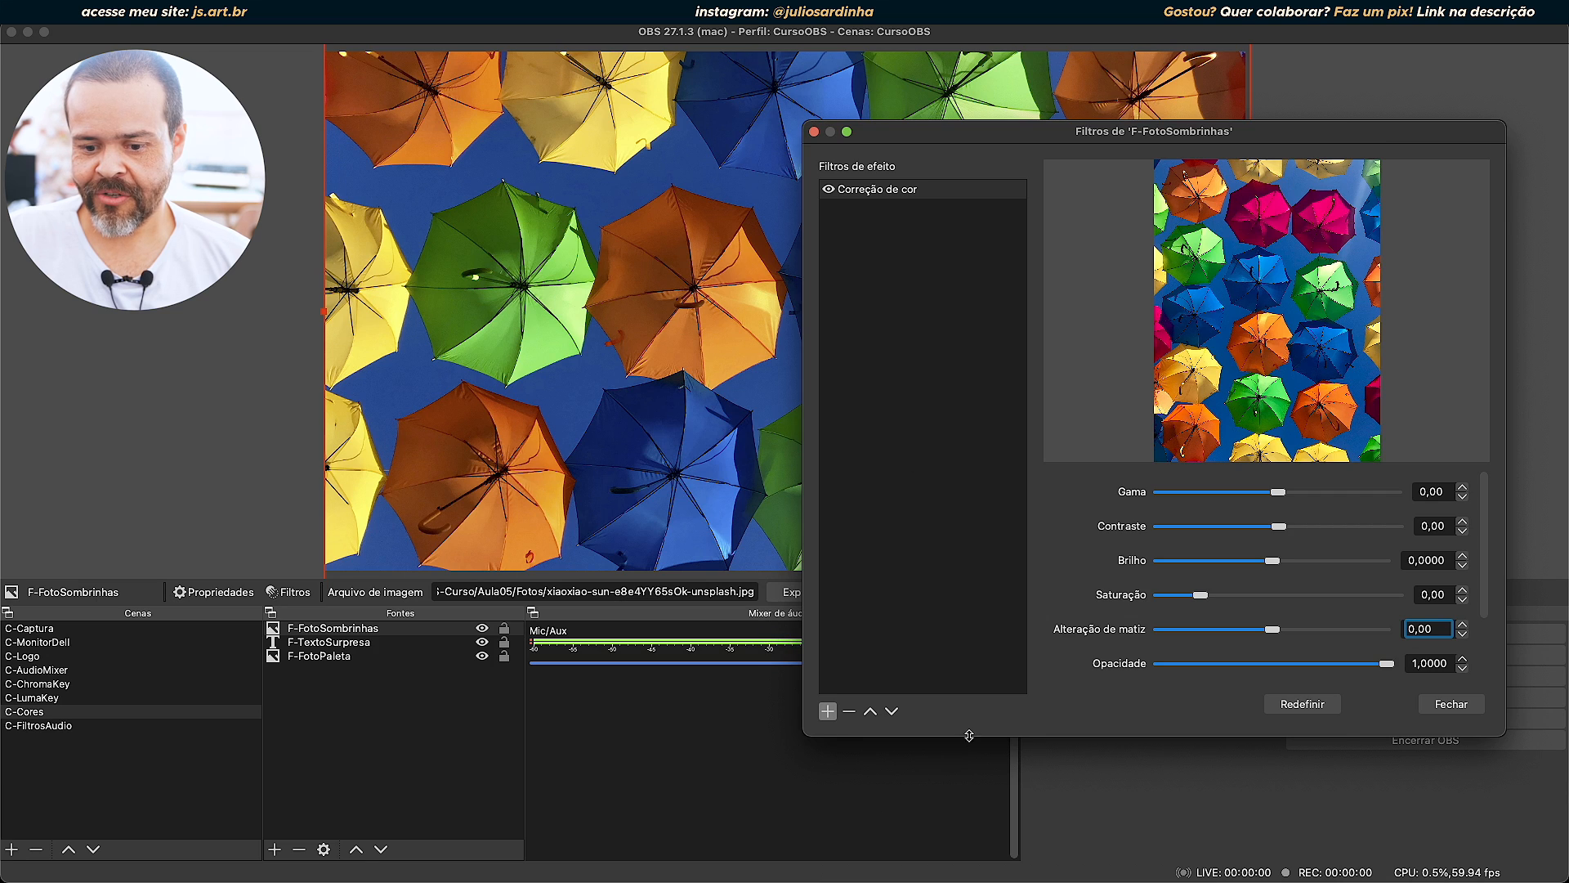
drag(969, 737, 991, 510)
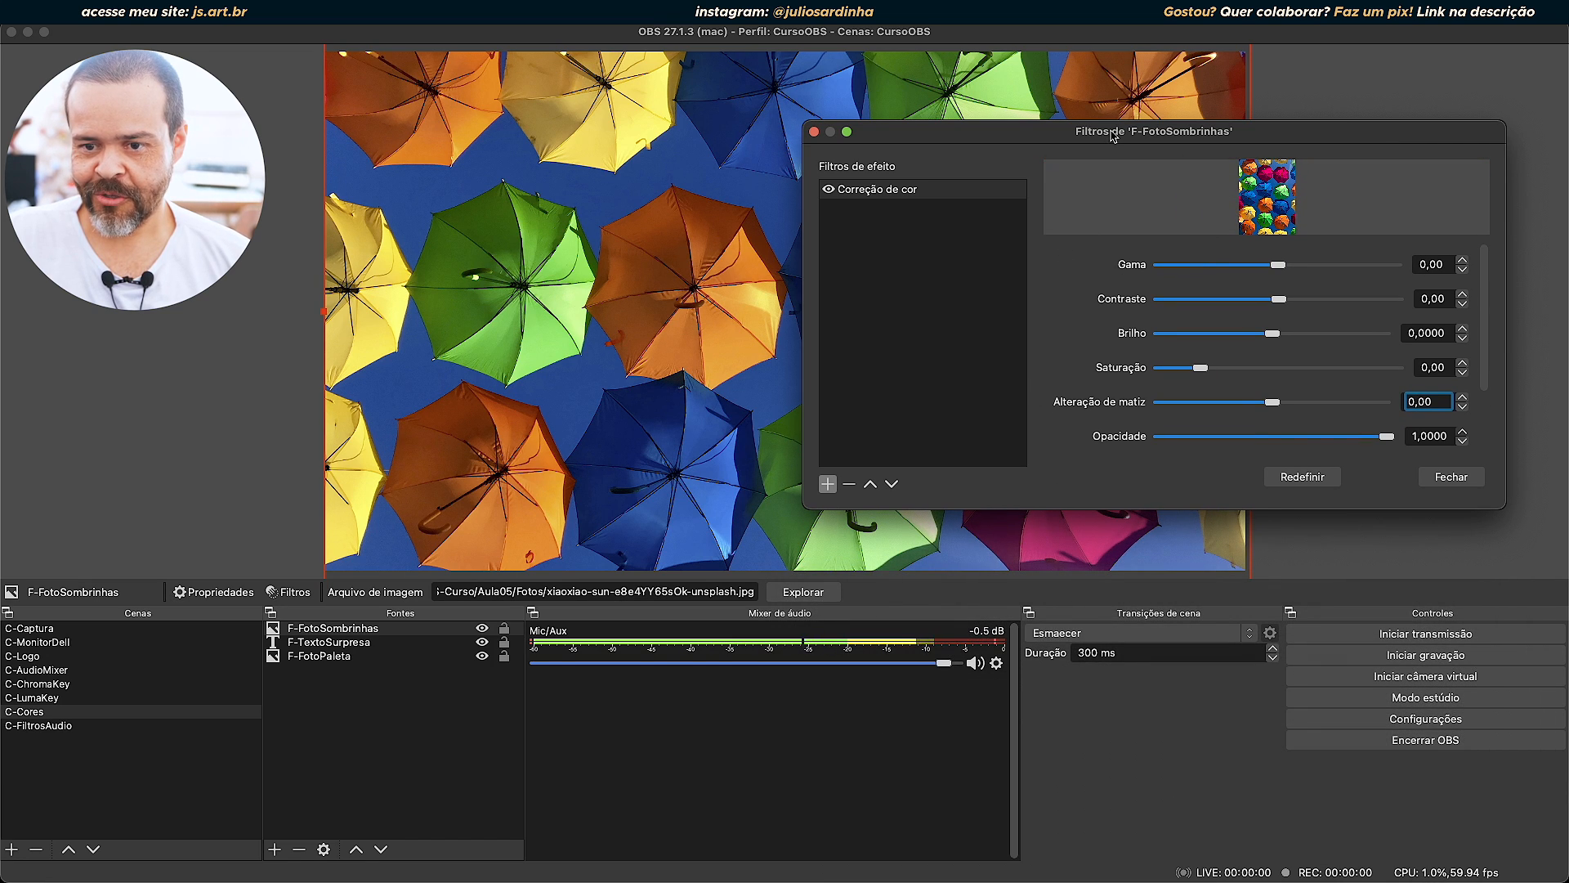
drag(1112, 136, 867, 501)
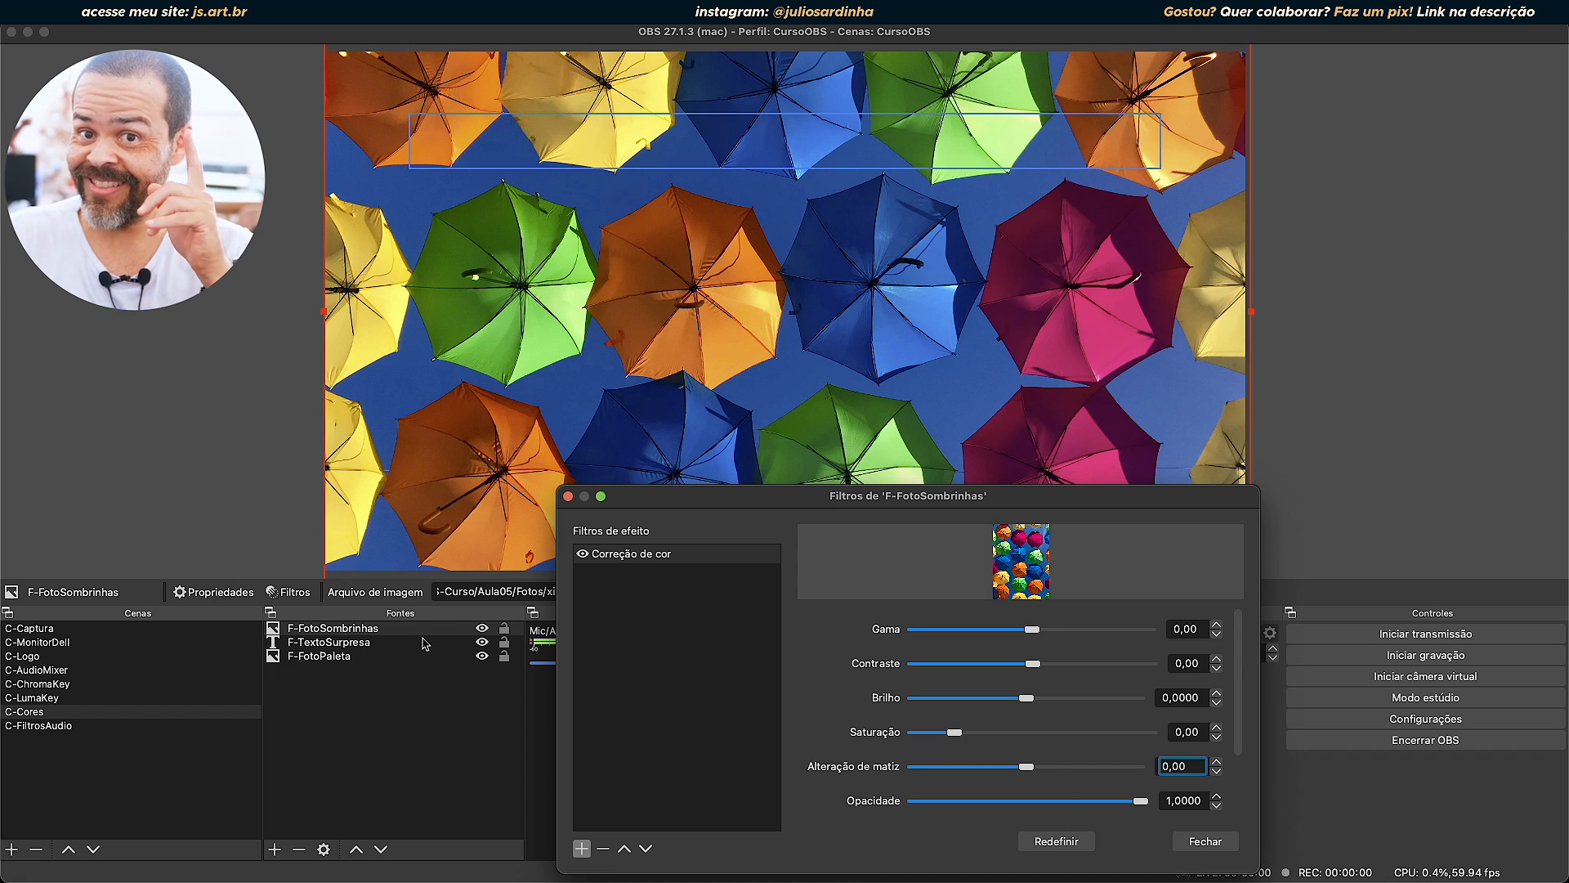
Lower the Opacidade to 0,0000 to reveal the sources beneath the photo, and restore it to 1,0000.
drag(1142, 802, 828, 803)
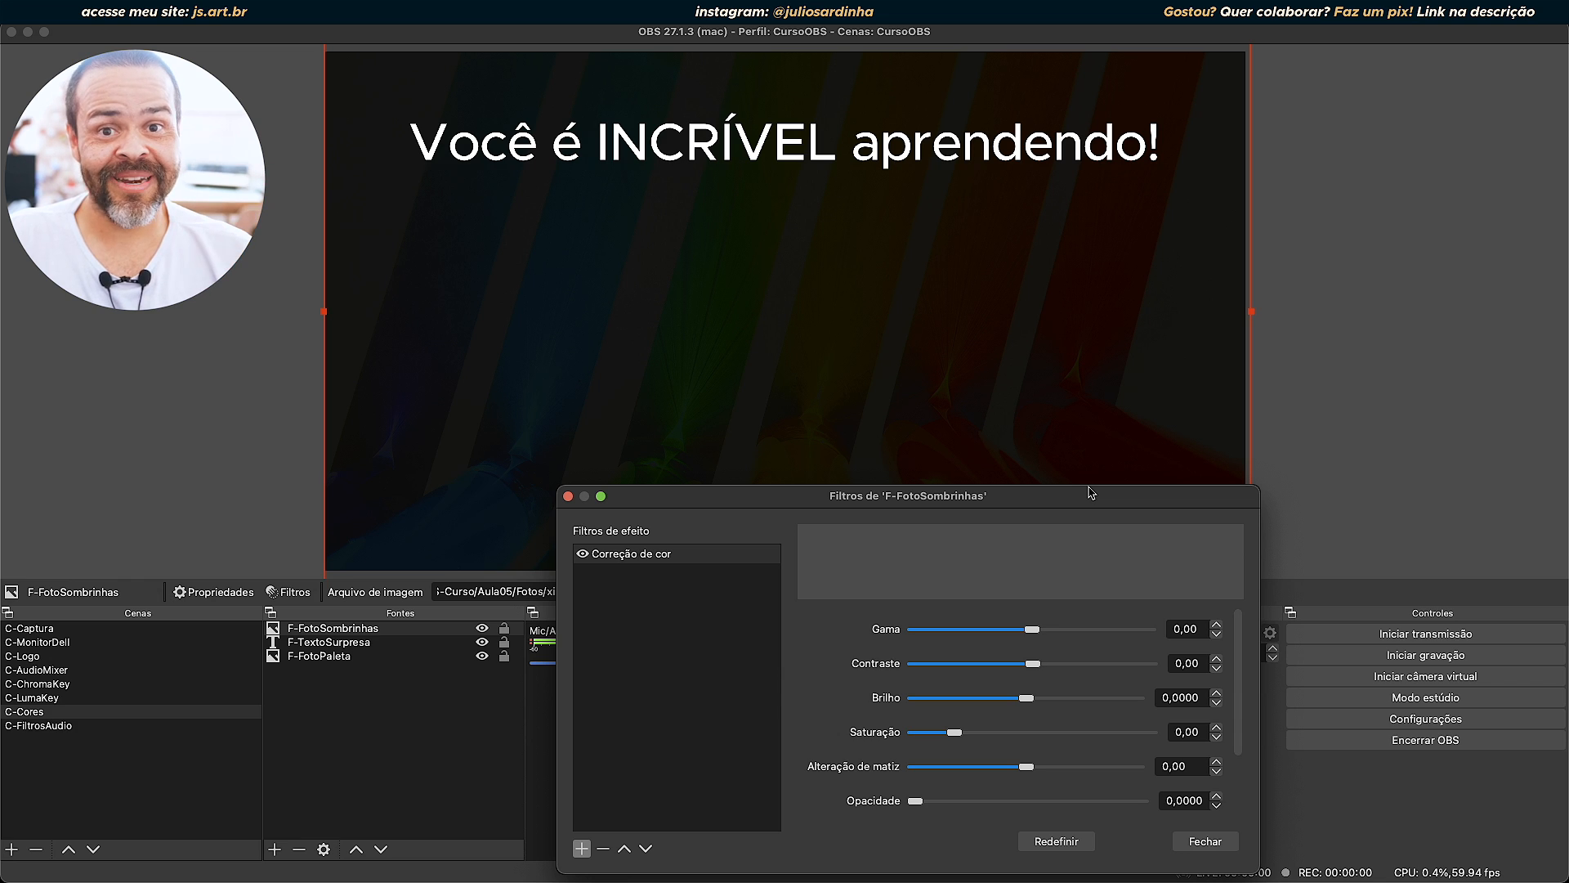
drag(1092, 494, 1081, 229)
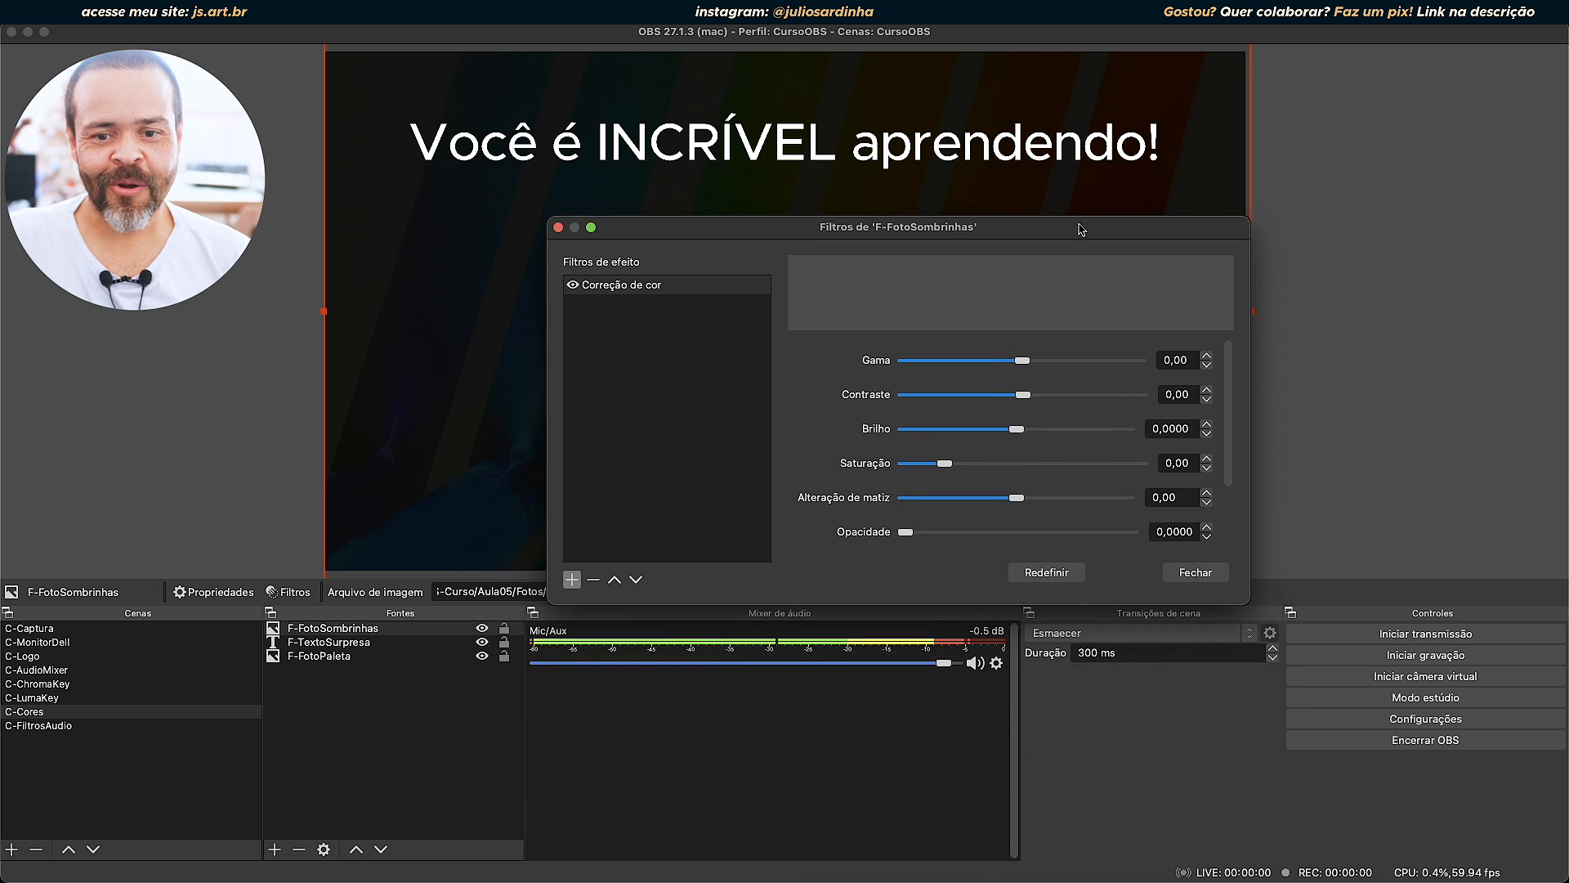
drag(906, 531, 1158, 533)
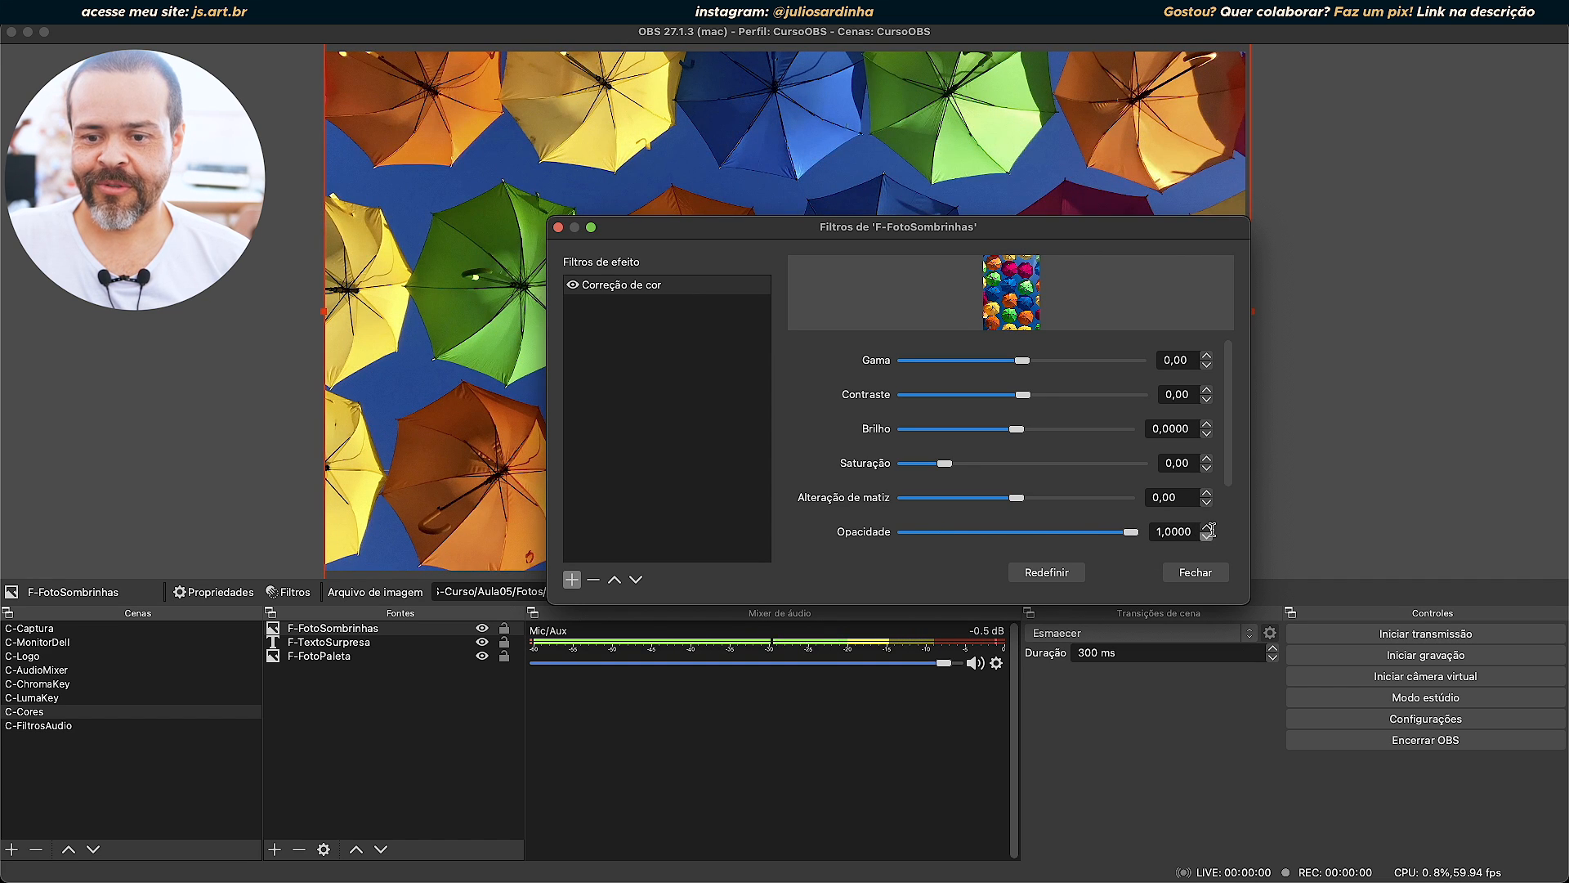
Enlarge the F-FotoSombrinhas filters window vertically and reposition it so its preview and settings are fully accessible.
drag(1004, 237, 1054, 384)
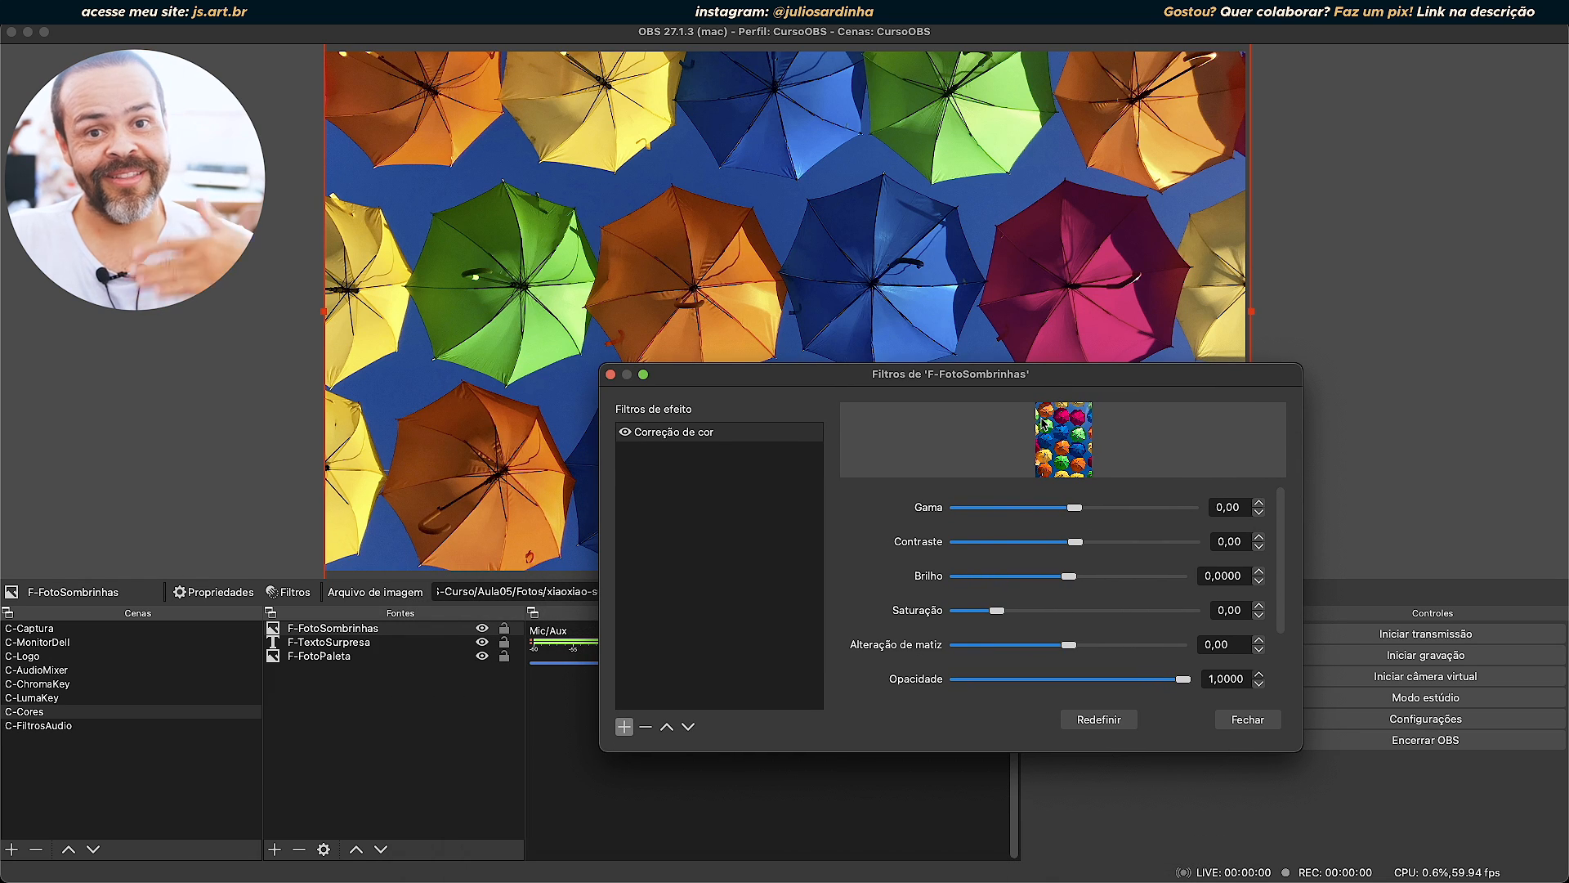
drag(913, 752, 892, 881)
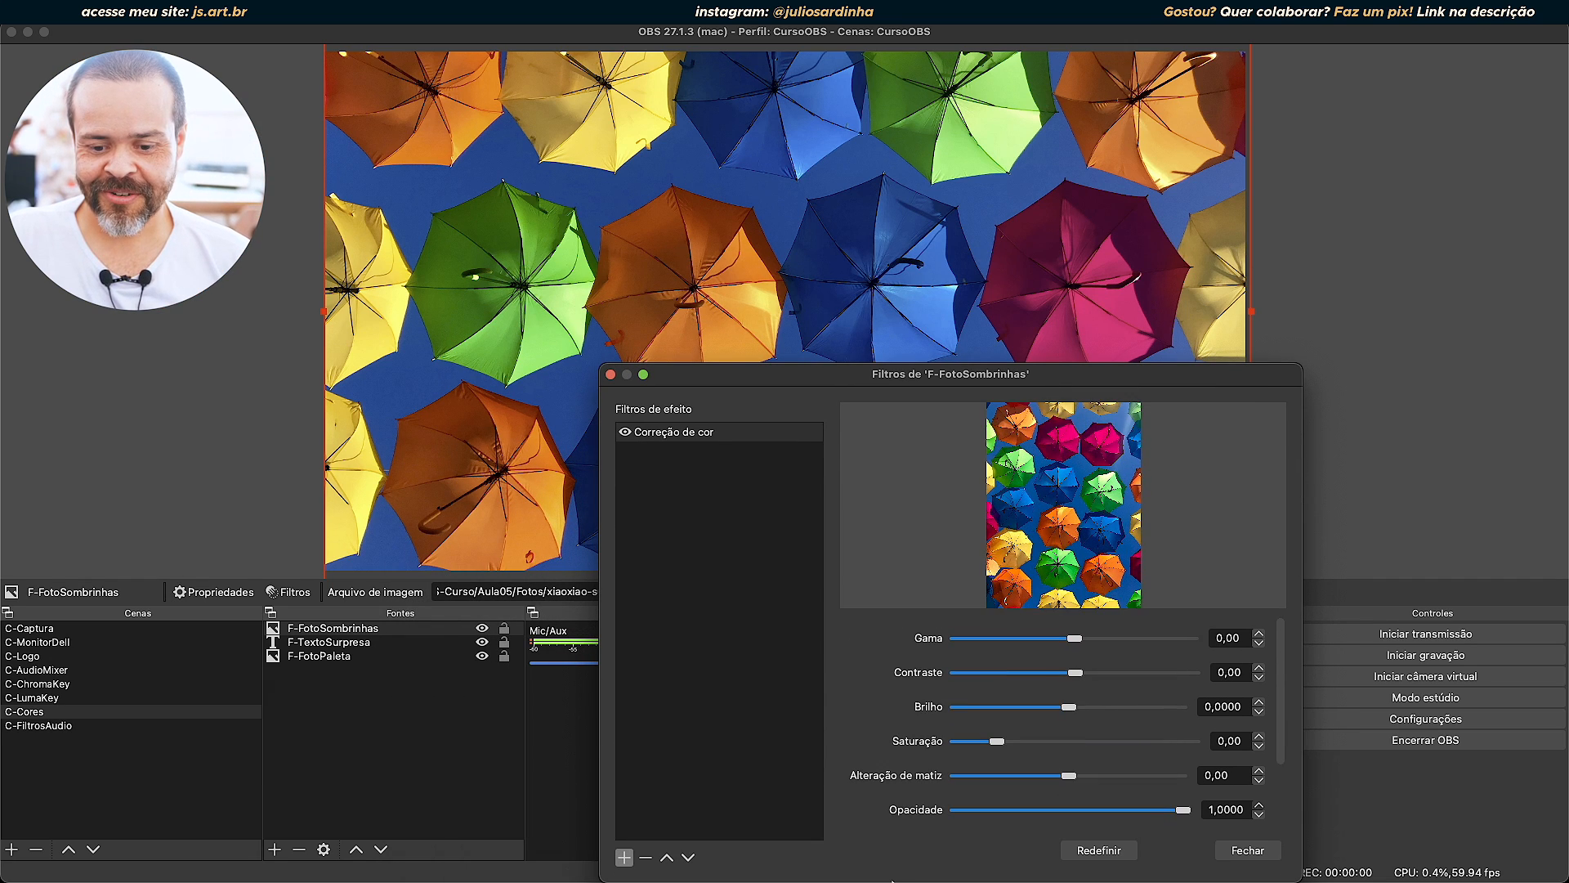
drag(945, 384, 965, 241)
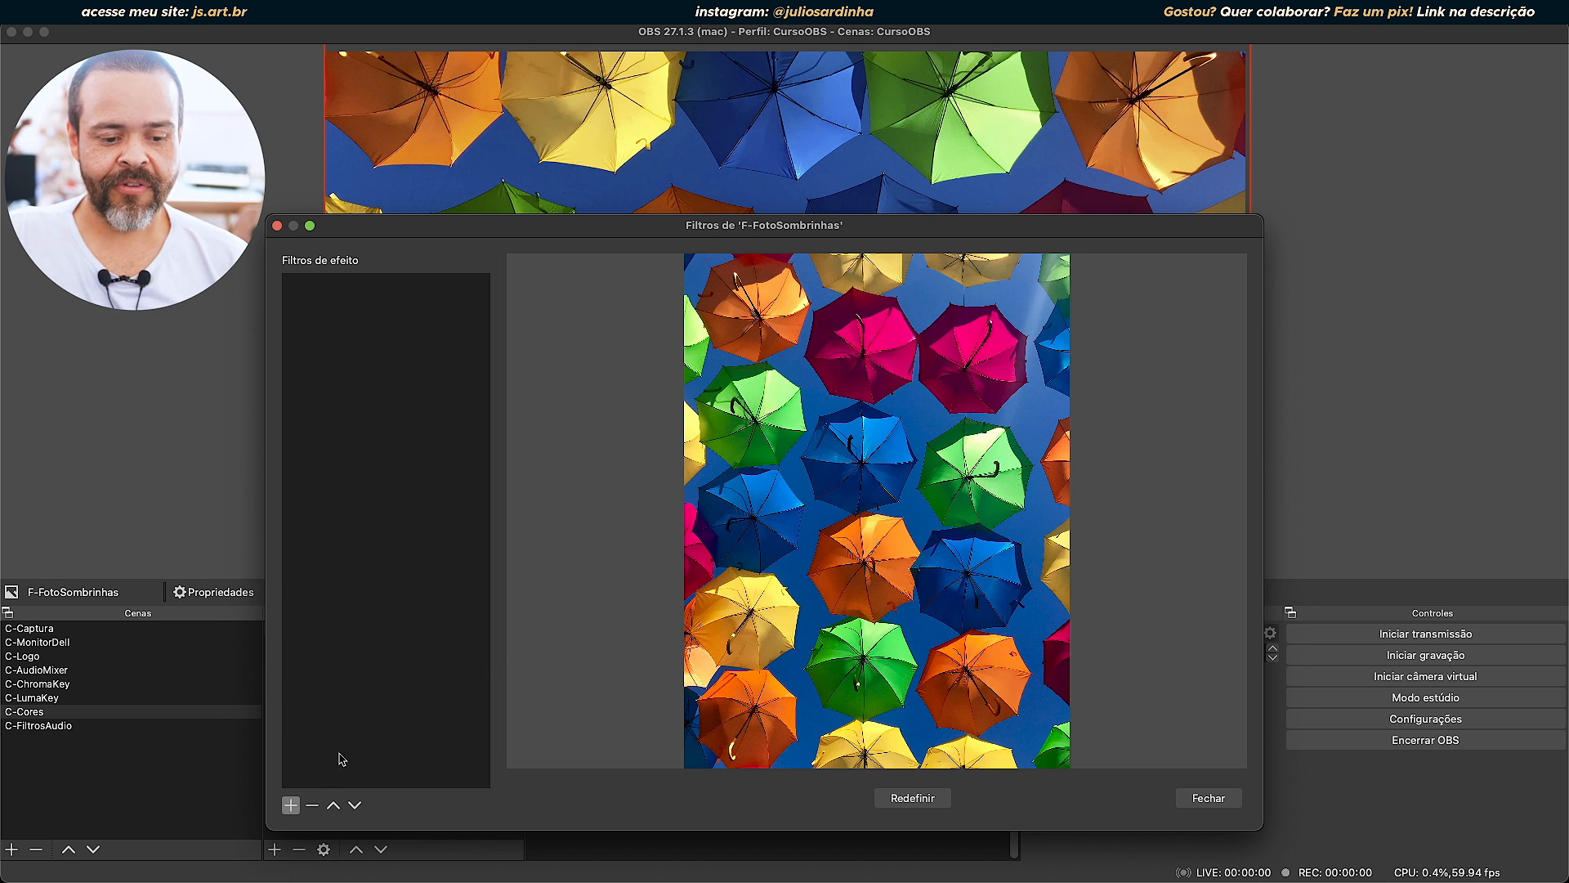
Add a Máscara/mistura de imagem effect filter to F-FotoSombrinhas with its default name.
click(290, 805)
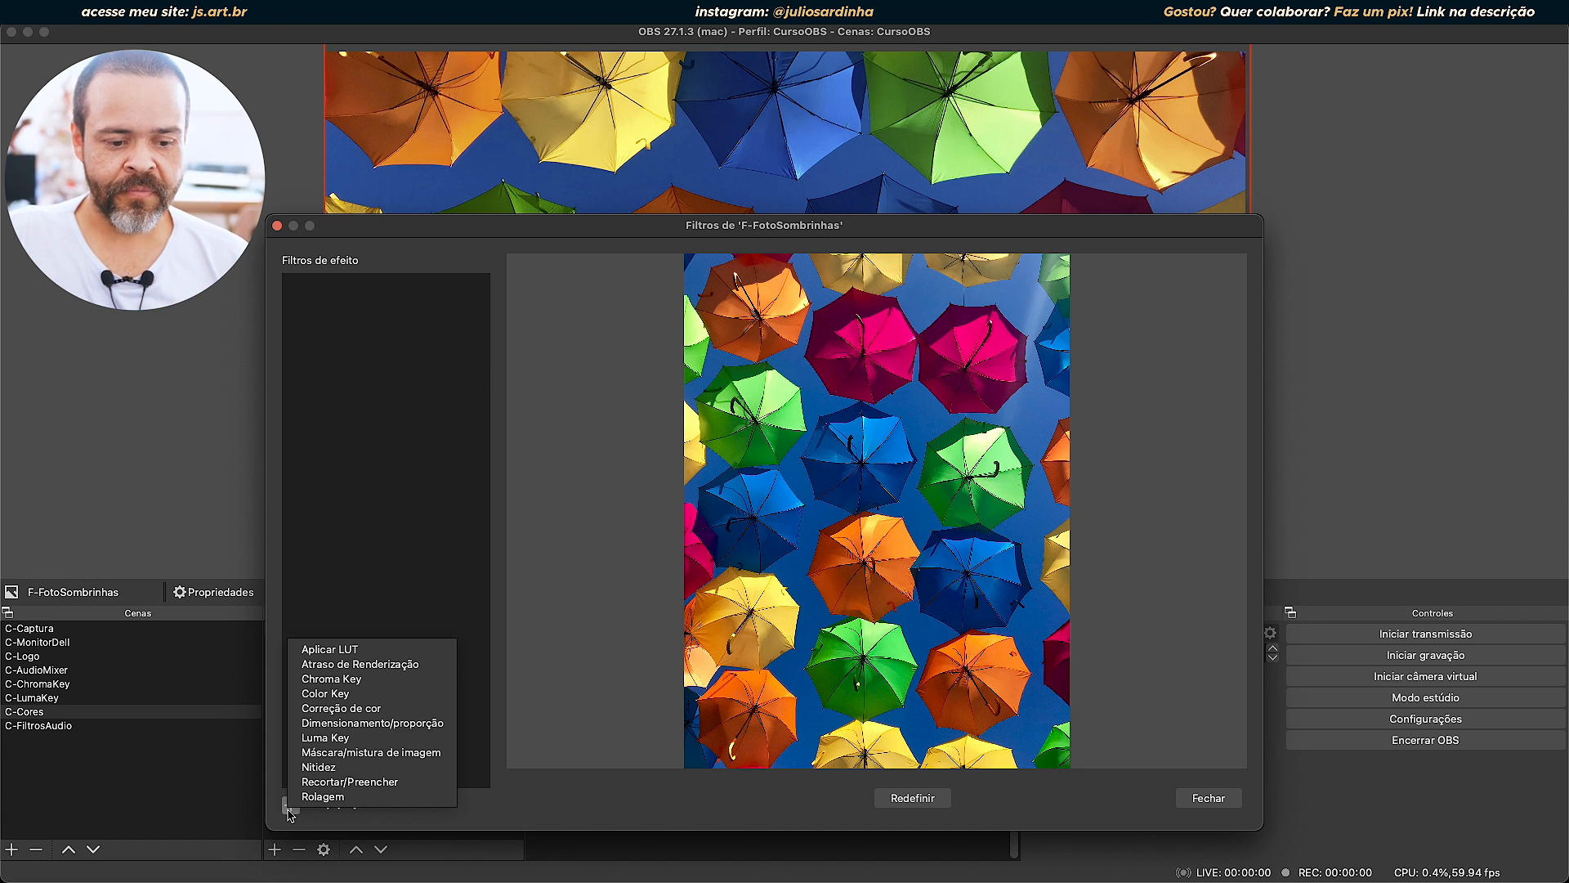
click(375, 752)
click(807, 544)
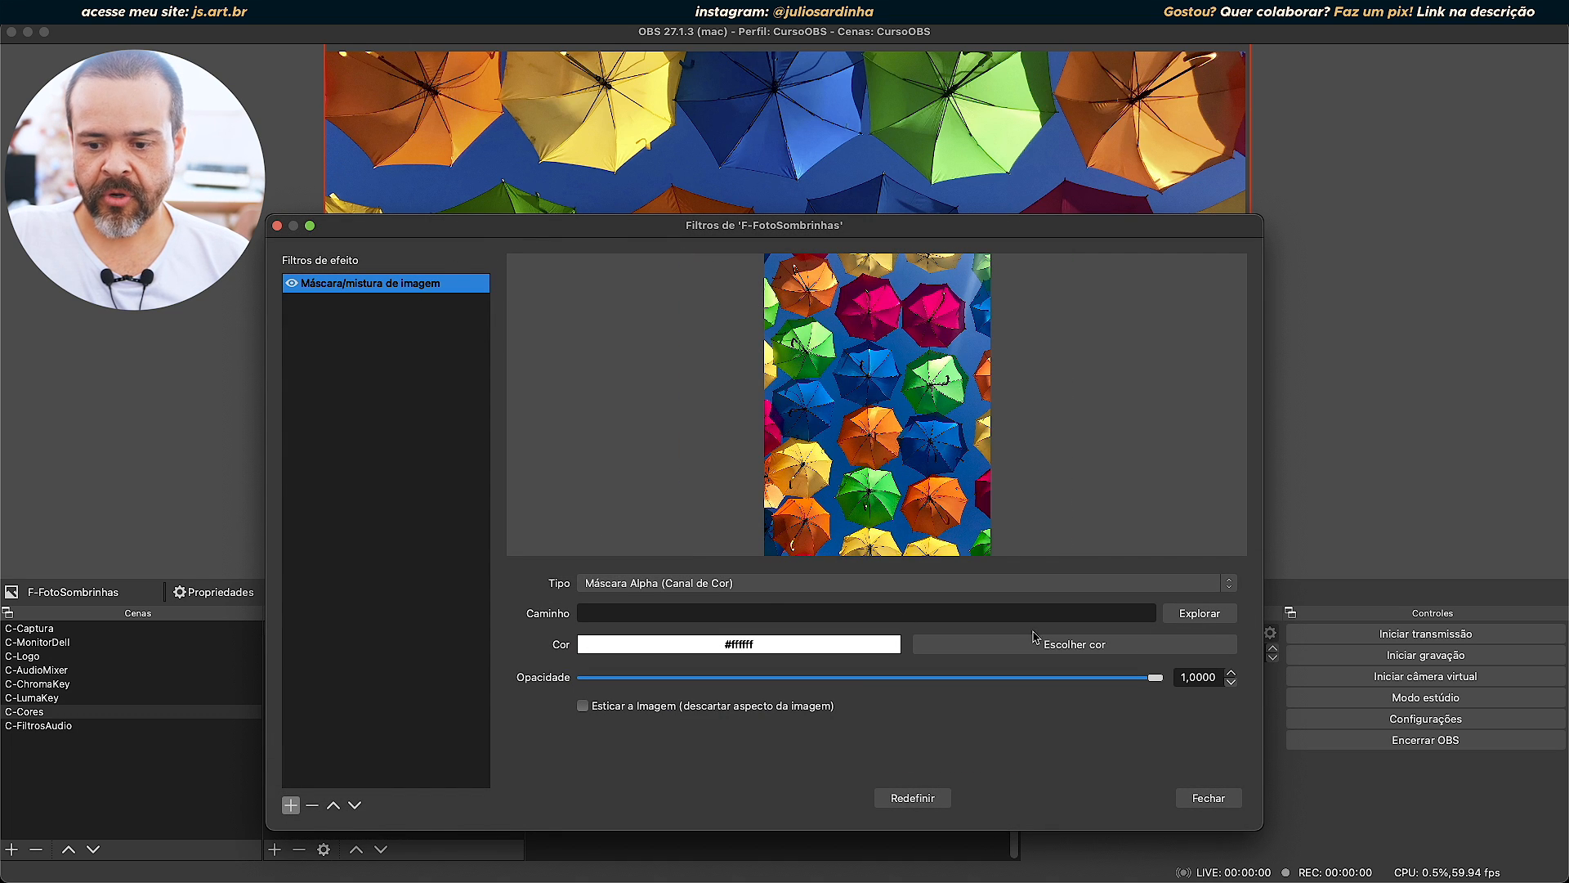
Browse for the filter's mask image and preview the circular, dialogue, hexagonal, cloud and semicircular shapes in the mascaras-obs folder.
click(1180, 613)
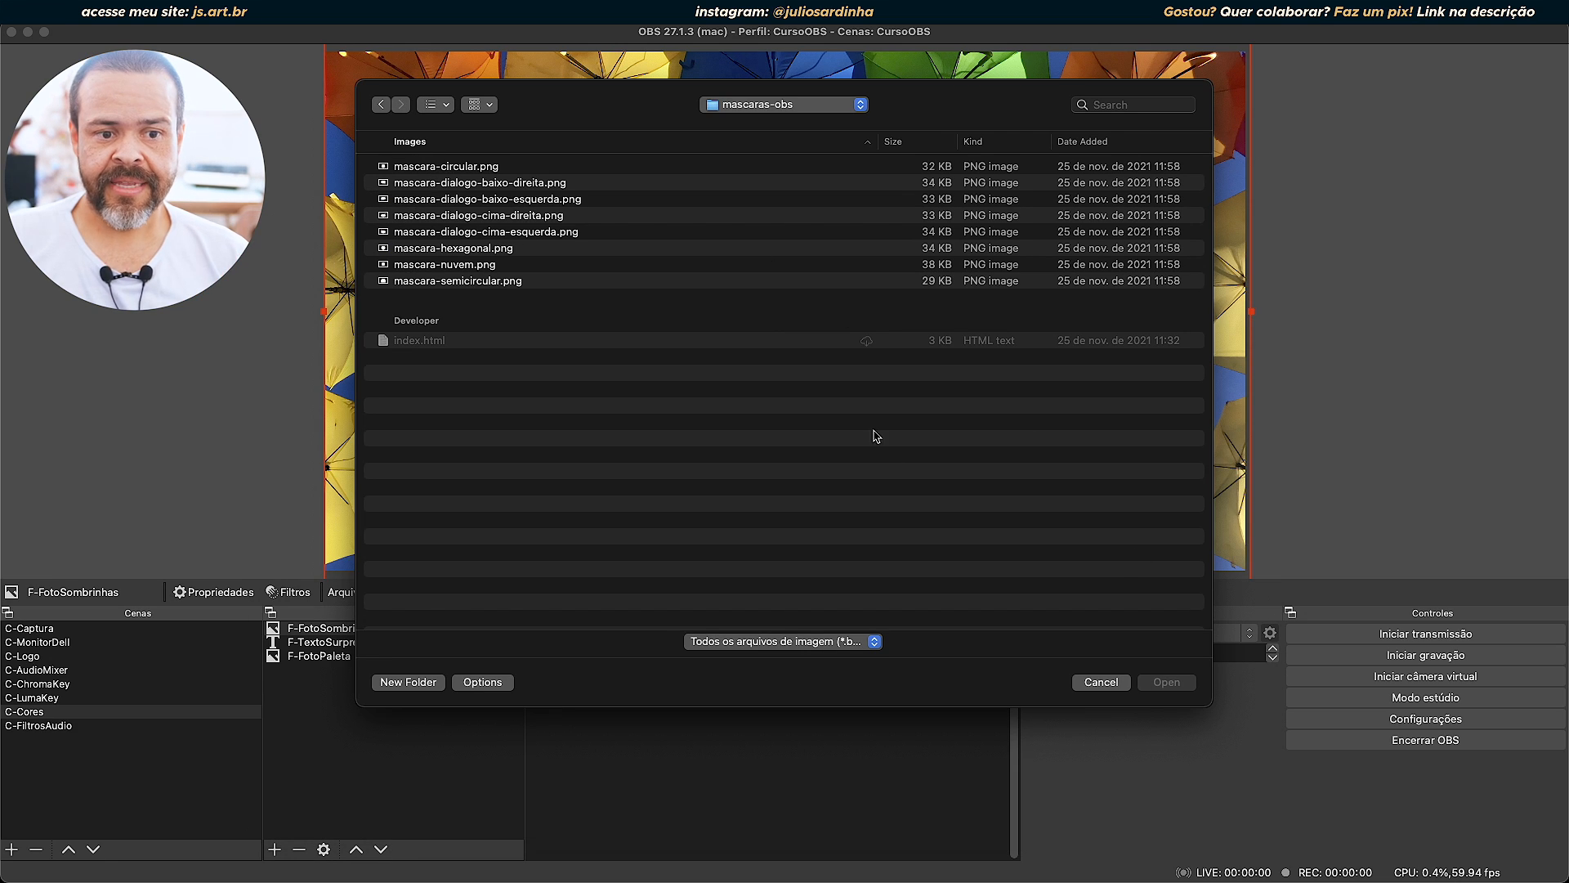
click(447, 168)
key(space)
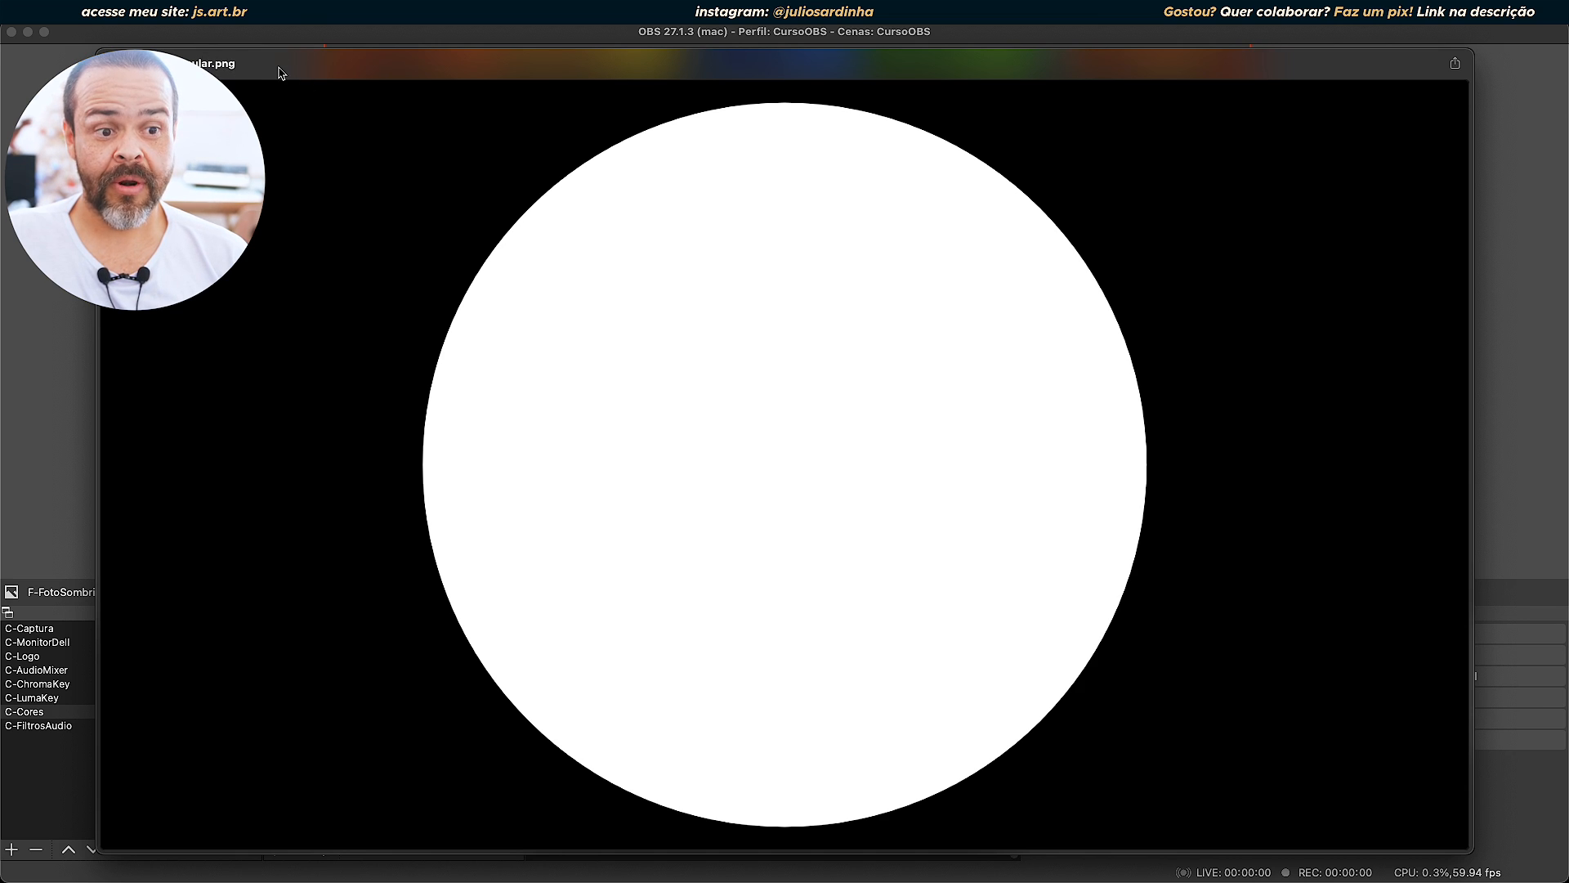
key(space)
key(space)
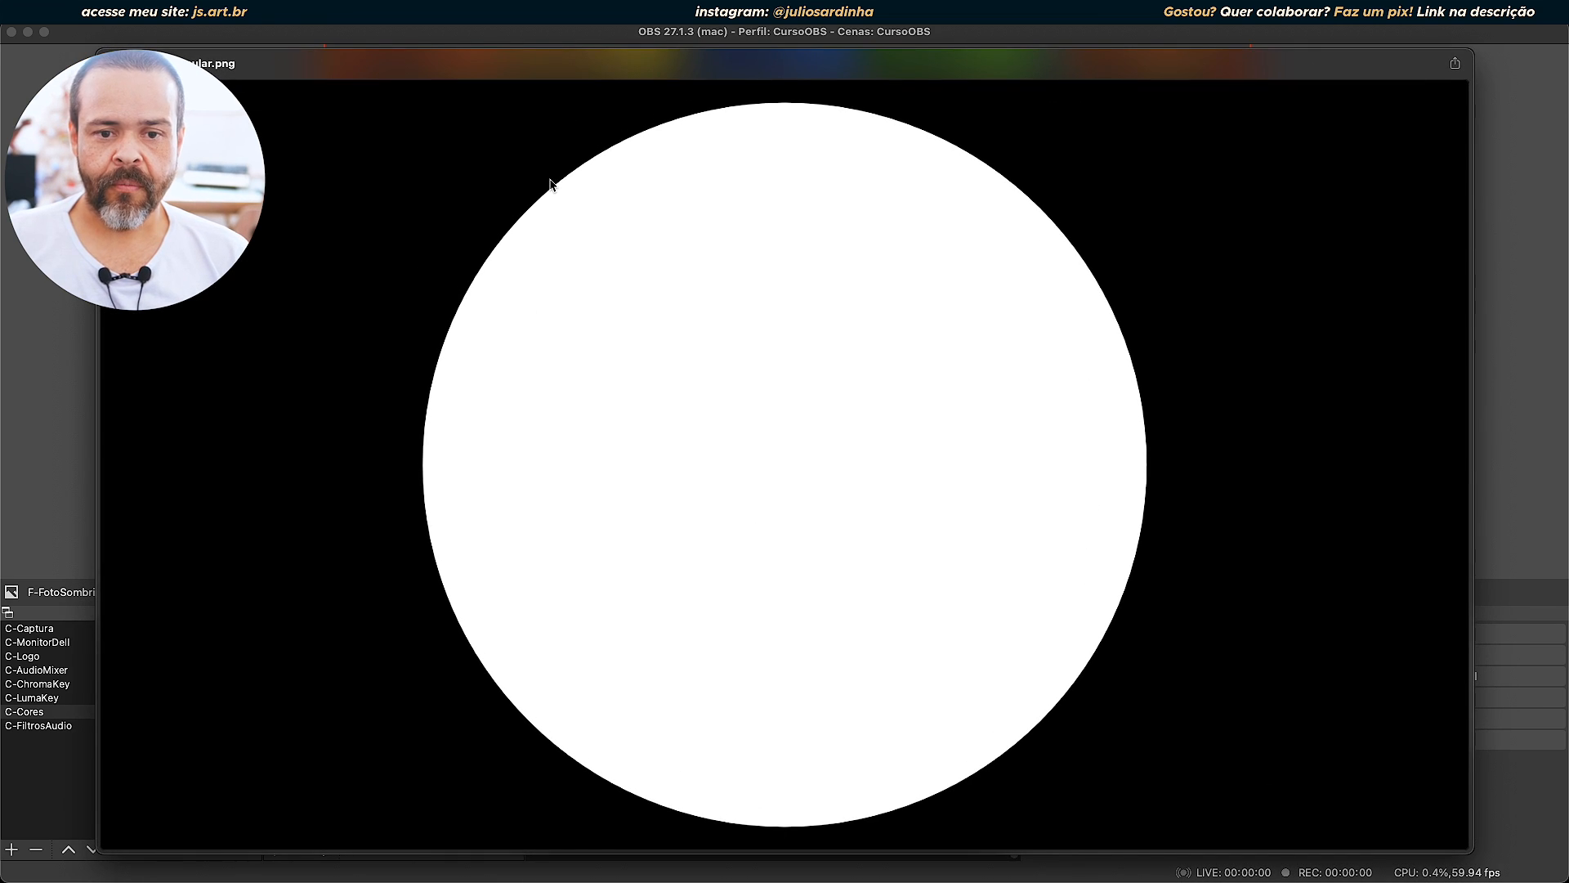
key(Down)
key(Down)
key(Down)
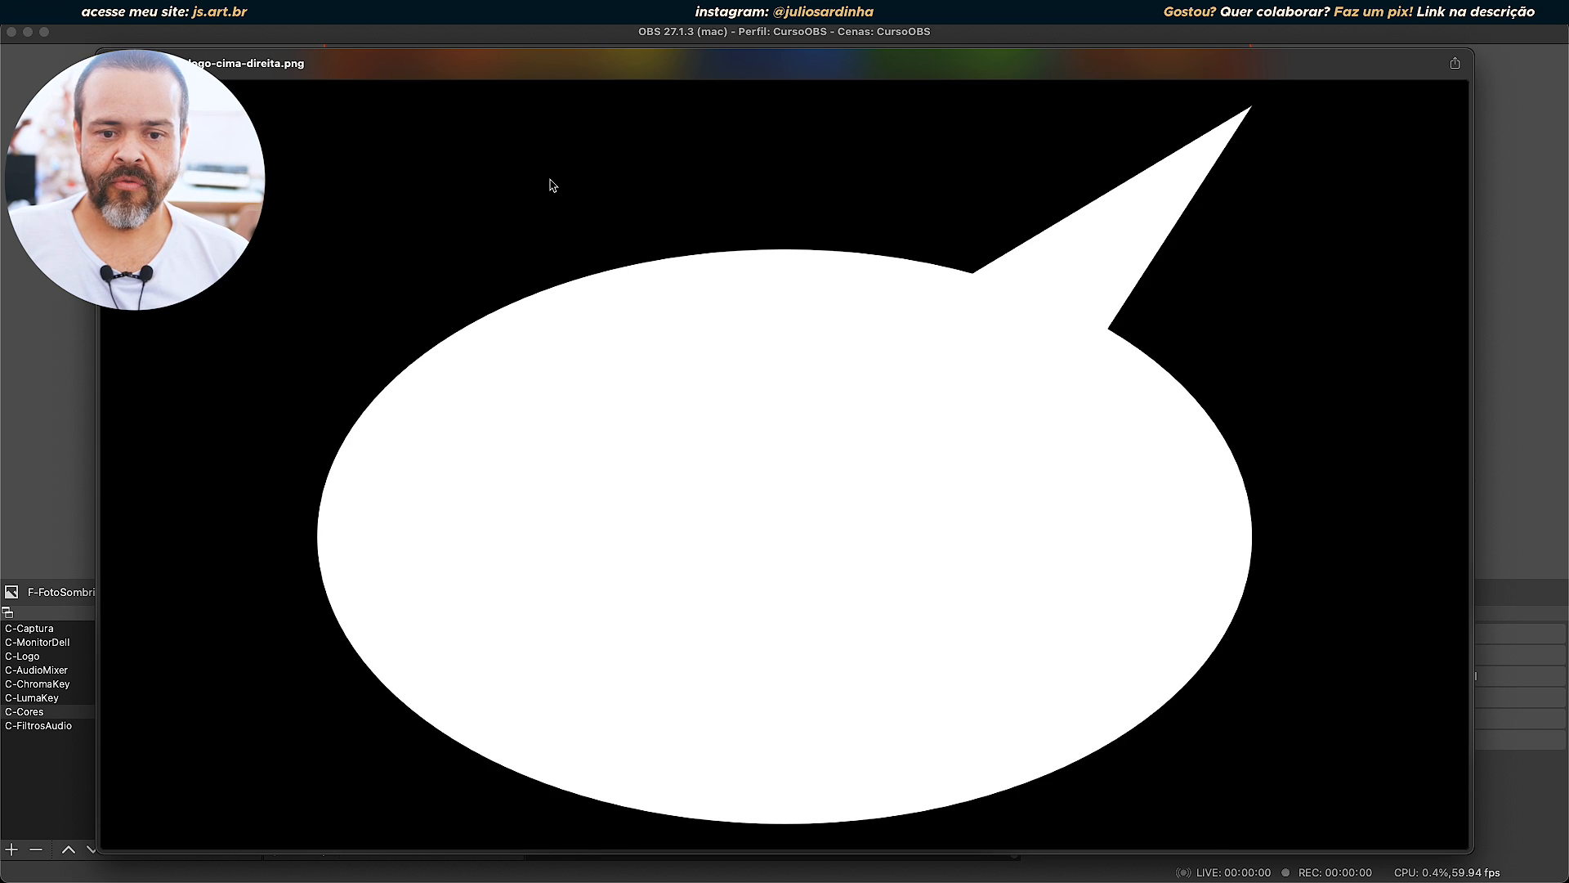
key(Down)
key(Down)
key(Down)
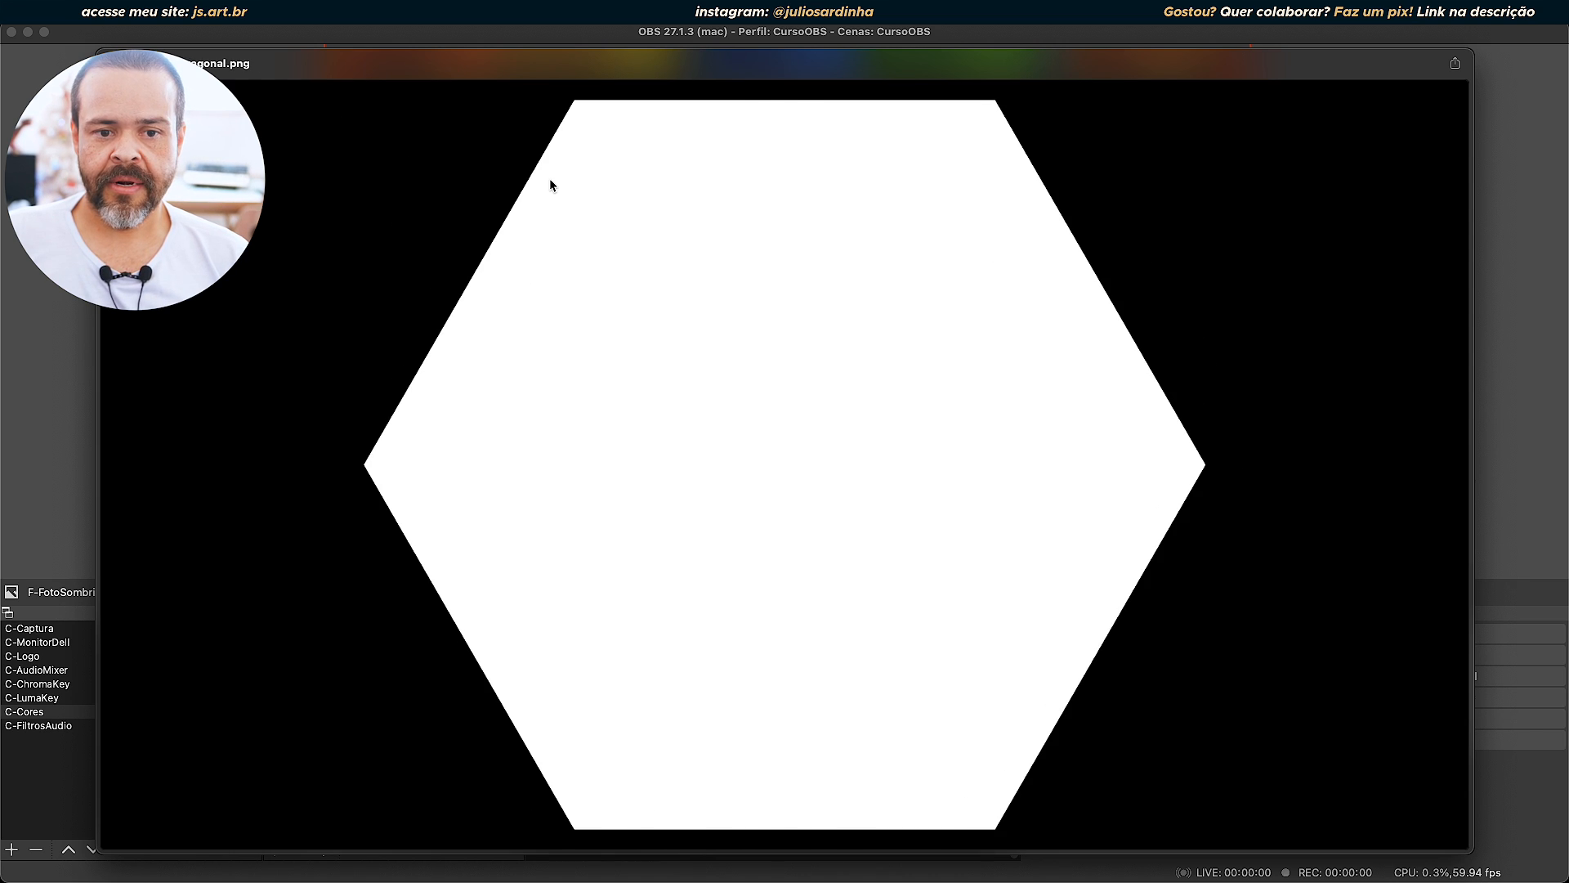
key(Down)
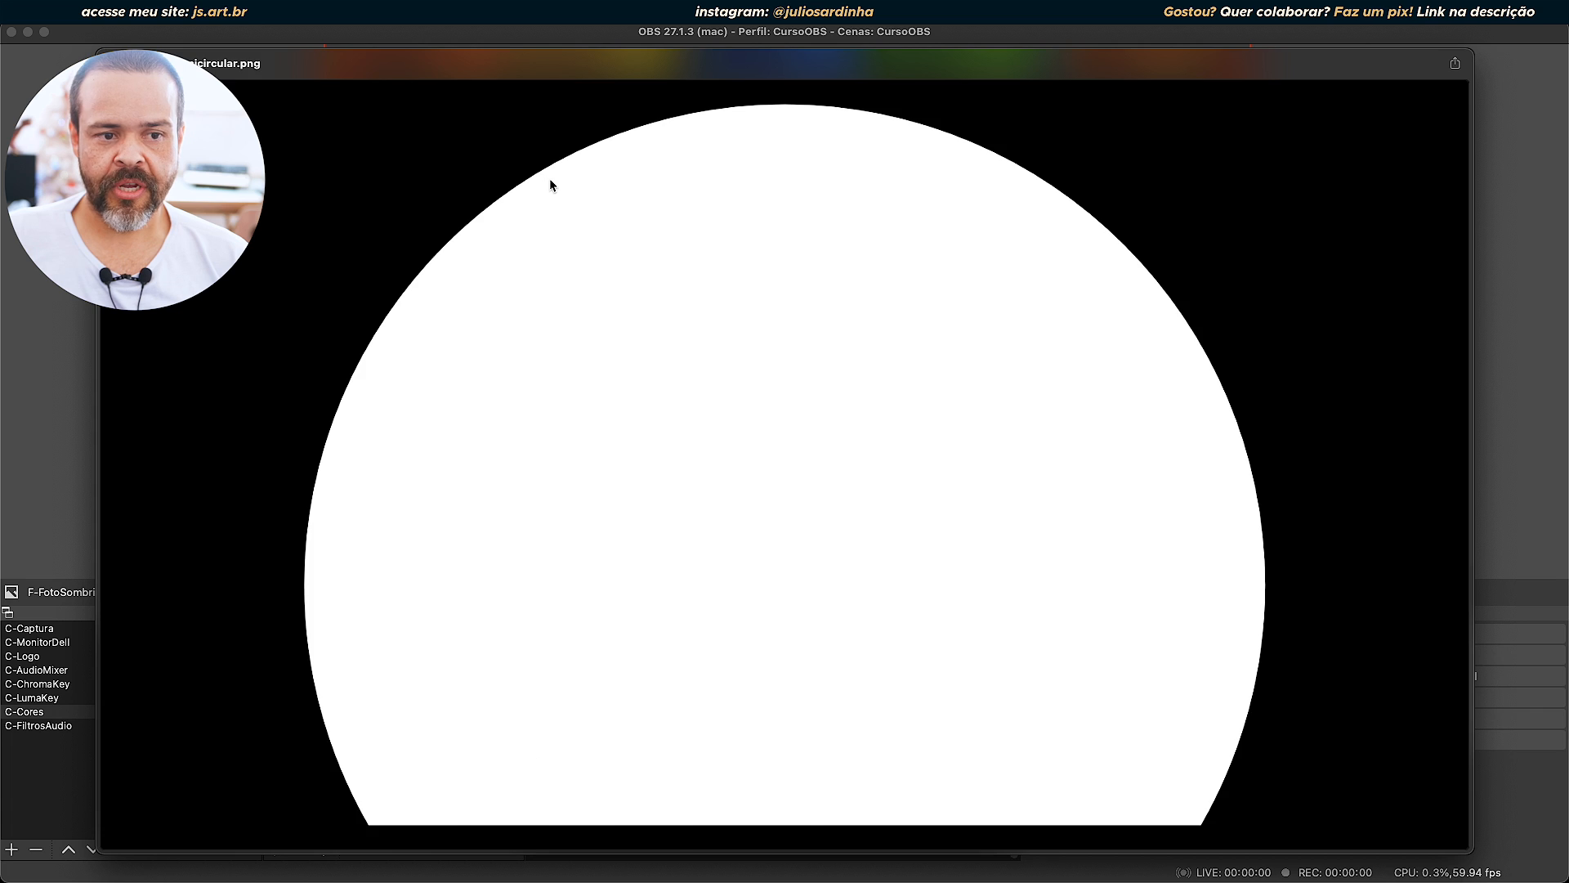
key(Up)
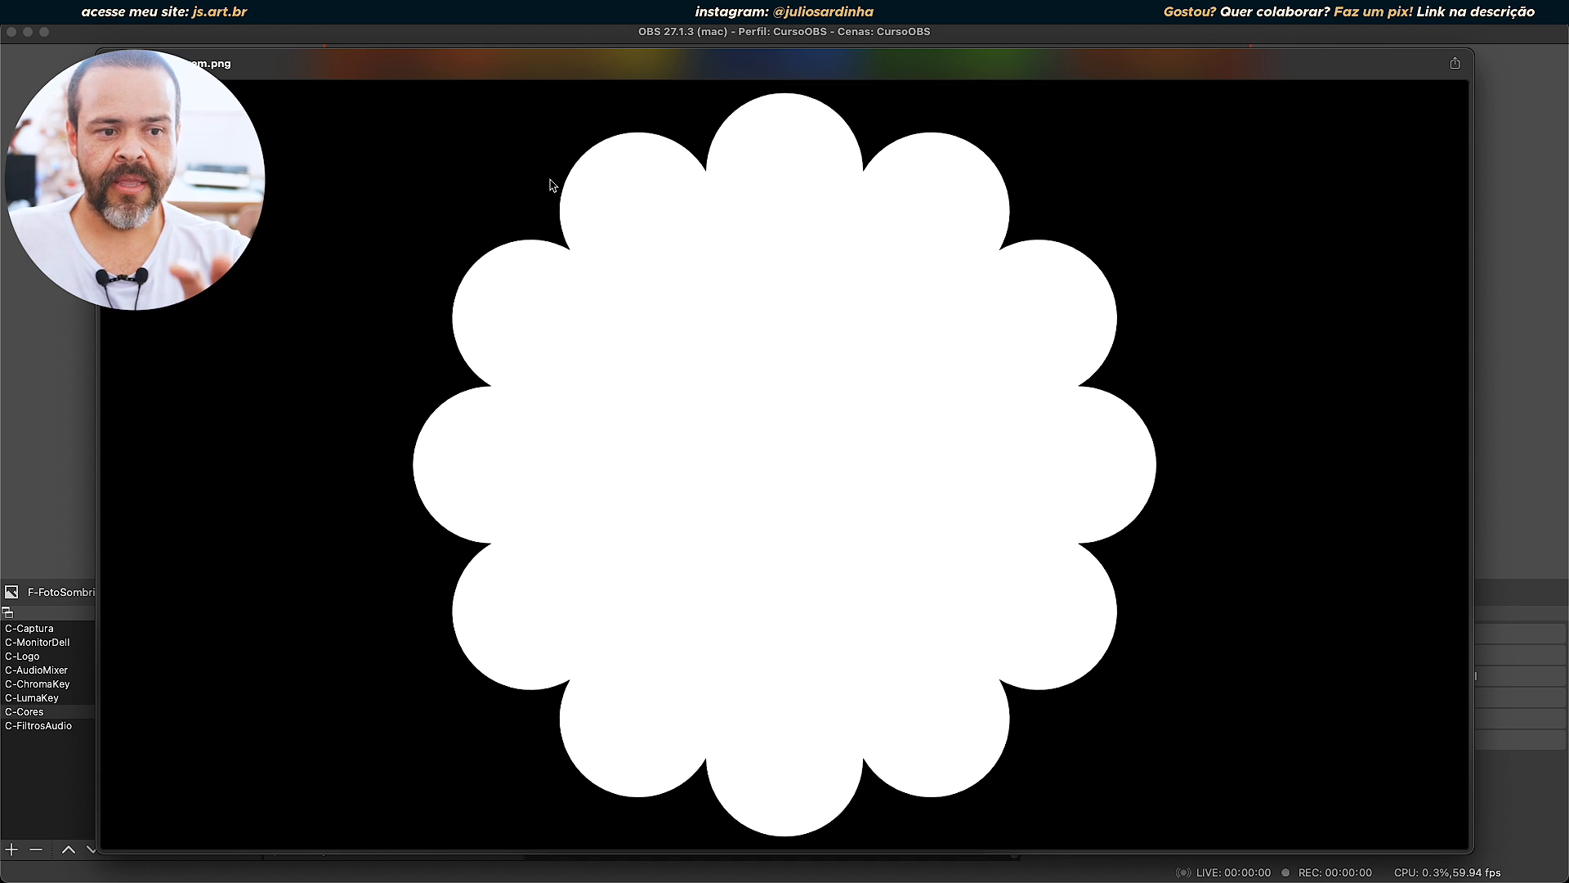
key(Down)
key(Up)
key(Up)
key(Up)
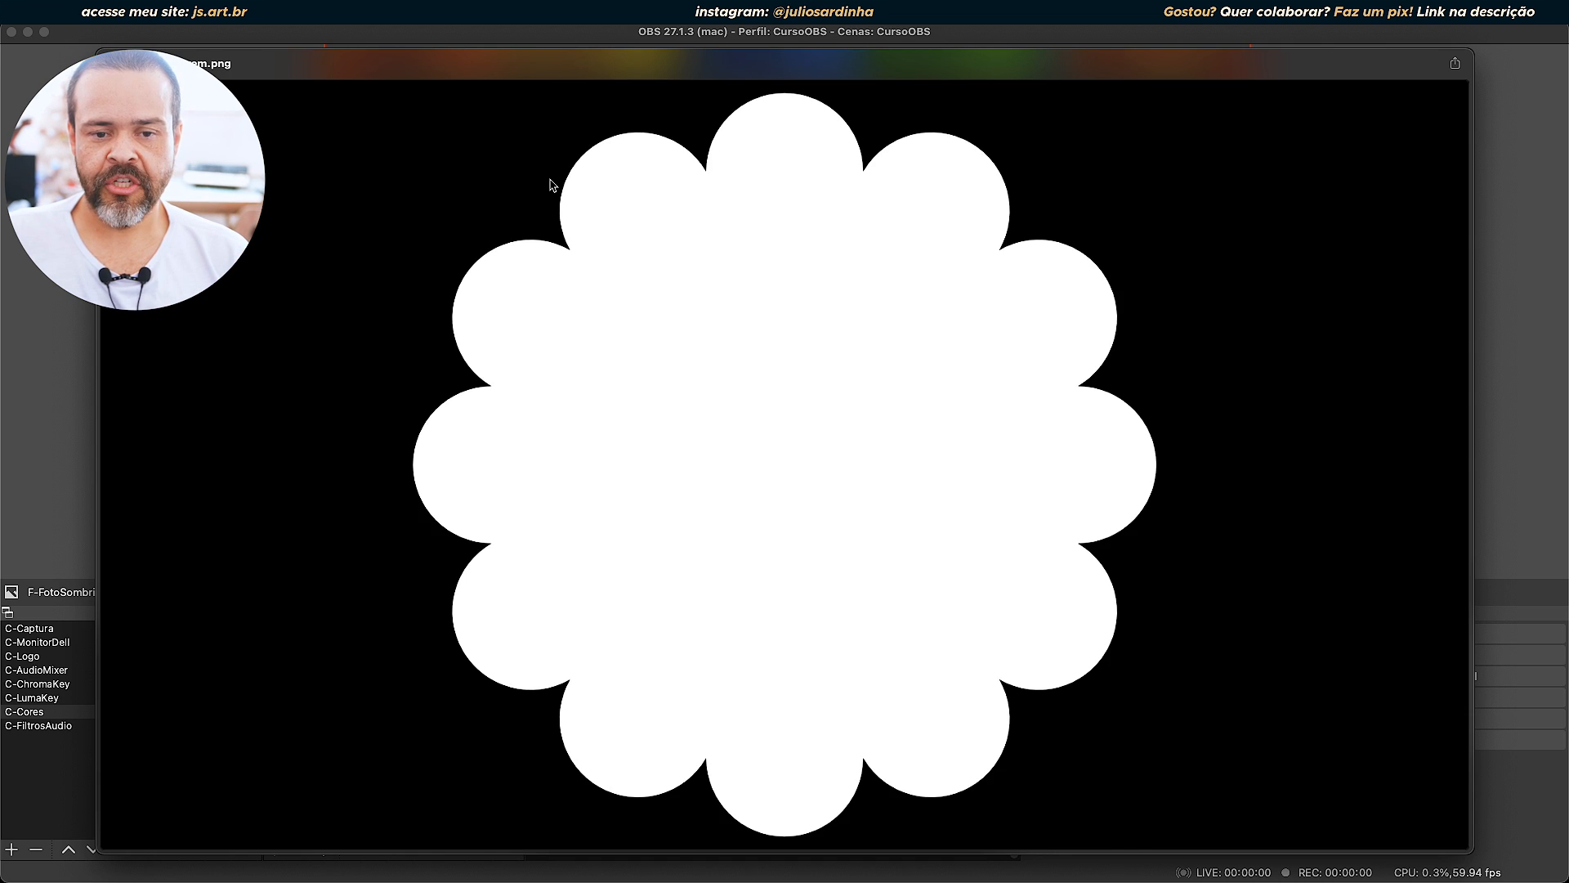
key(Up)
key(Up)
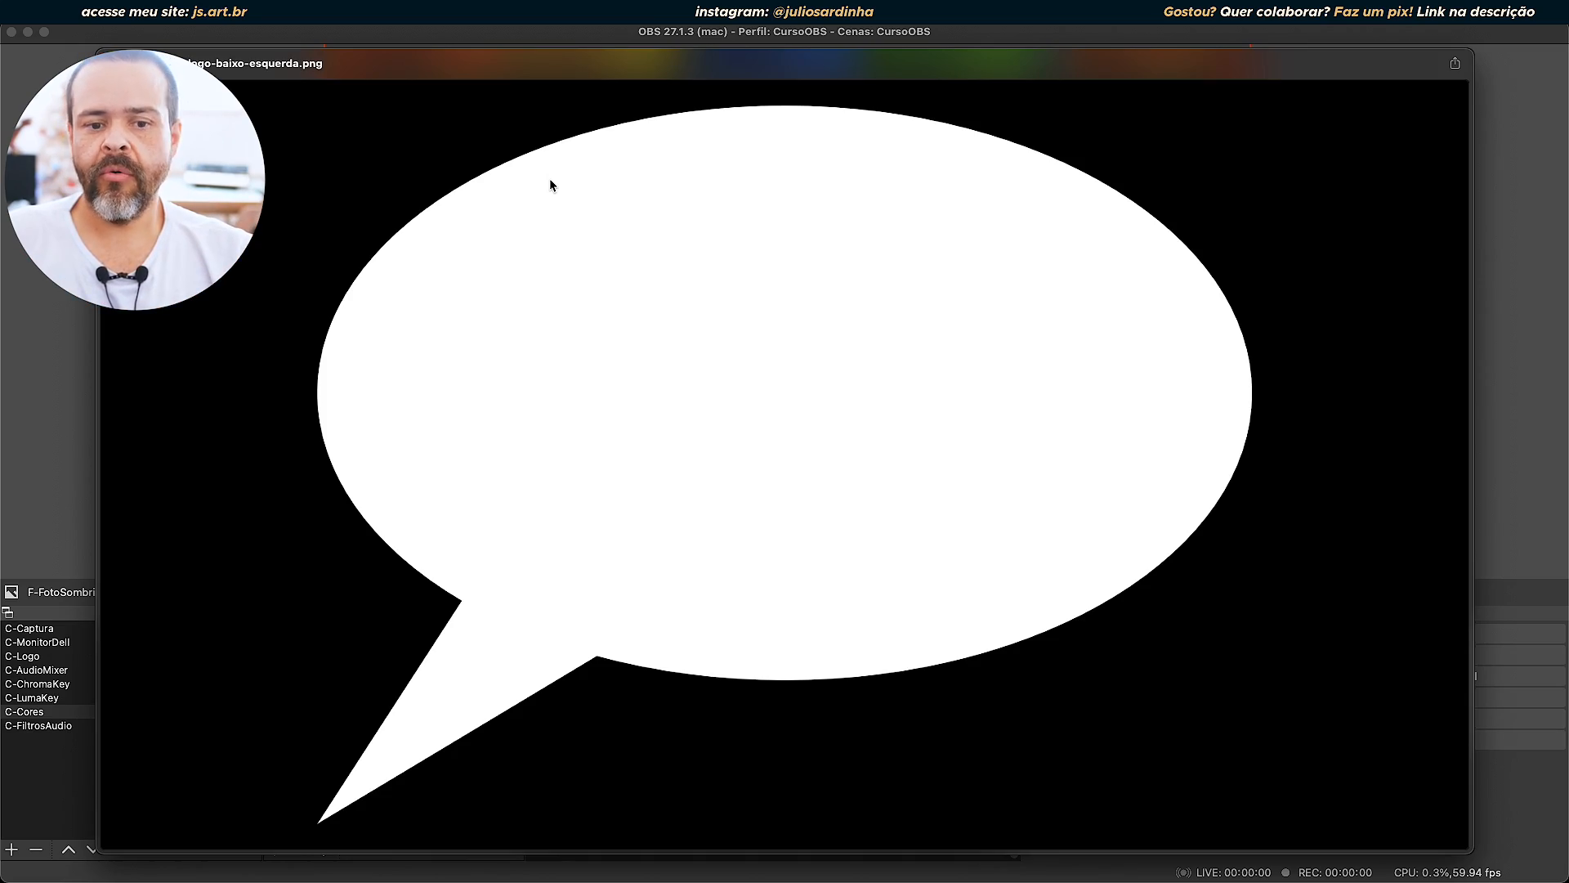
key(Down)
key(Up)
key(Up)
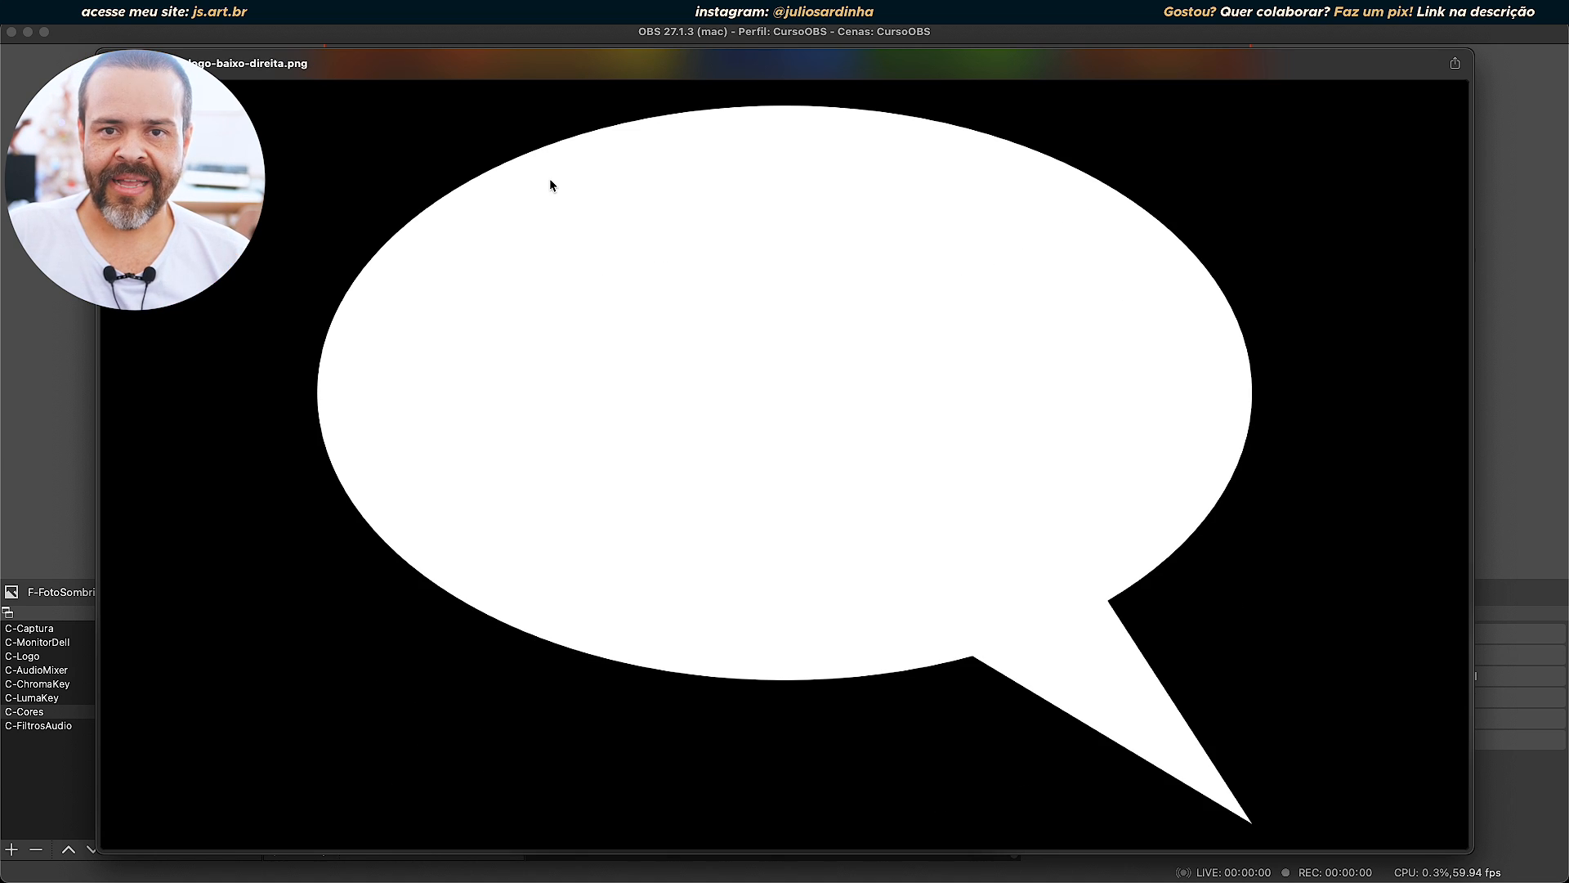
key(Up)
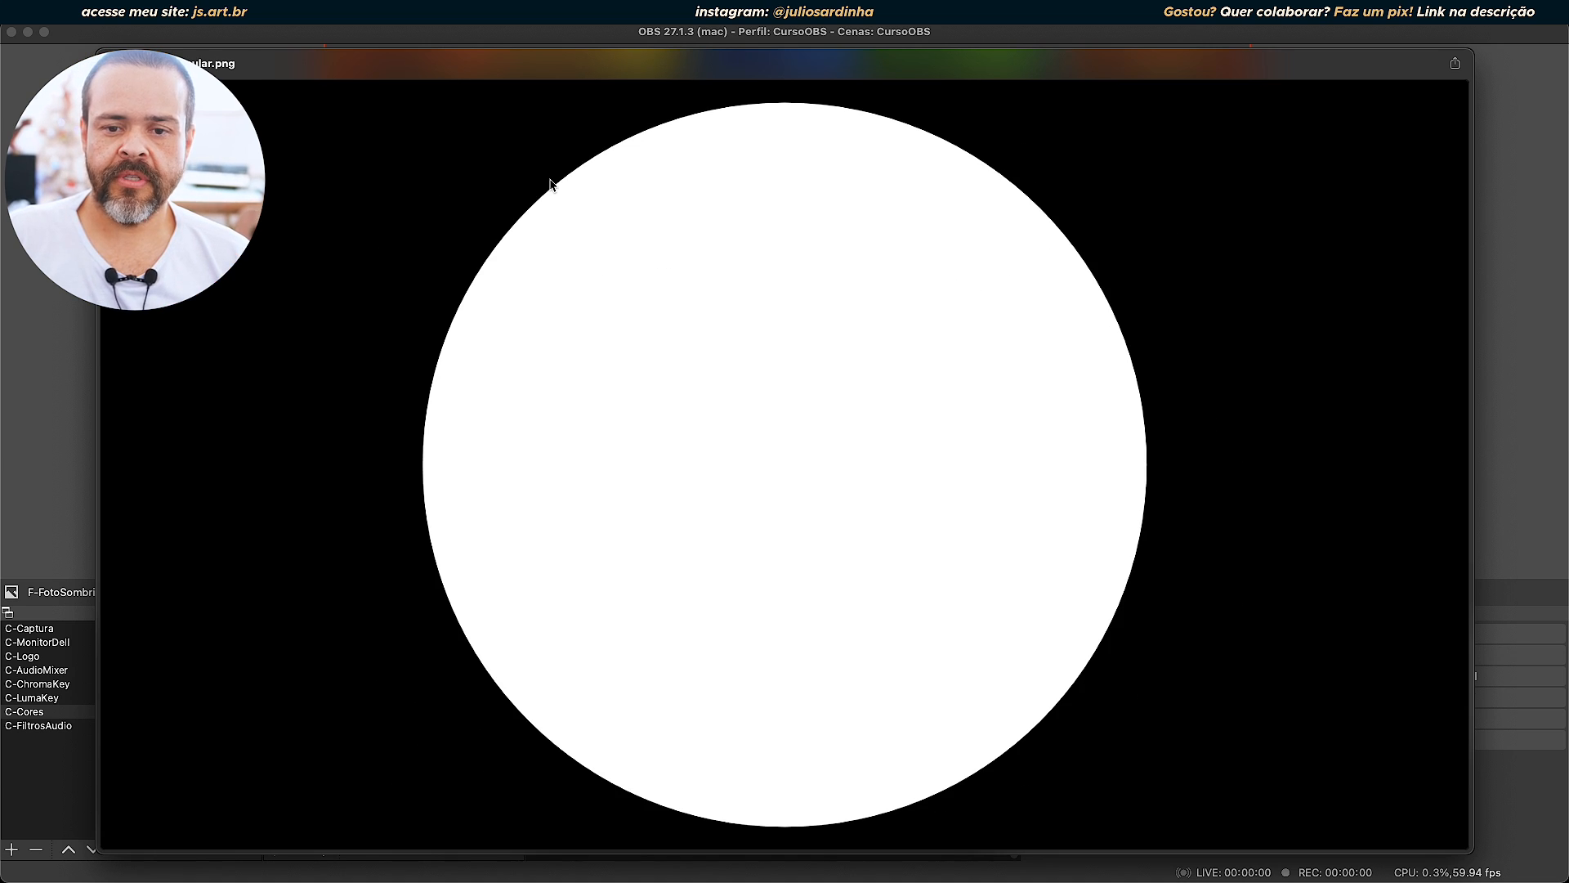
Load mascara-circular.png as the mask image and reposition the filters window over the scene.
key(space)
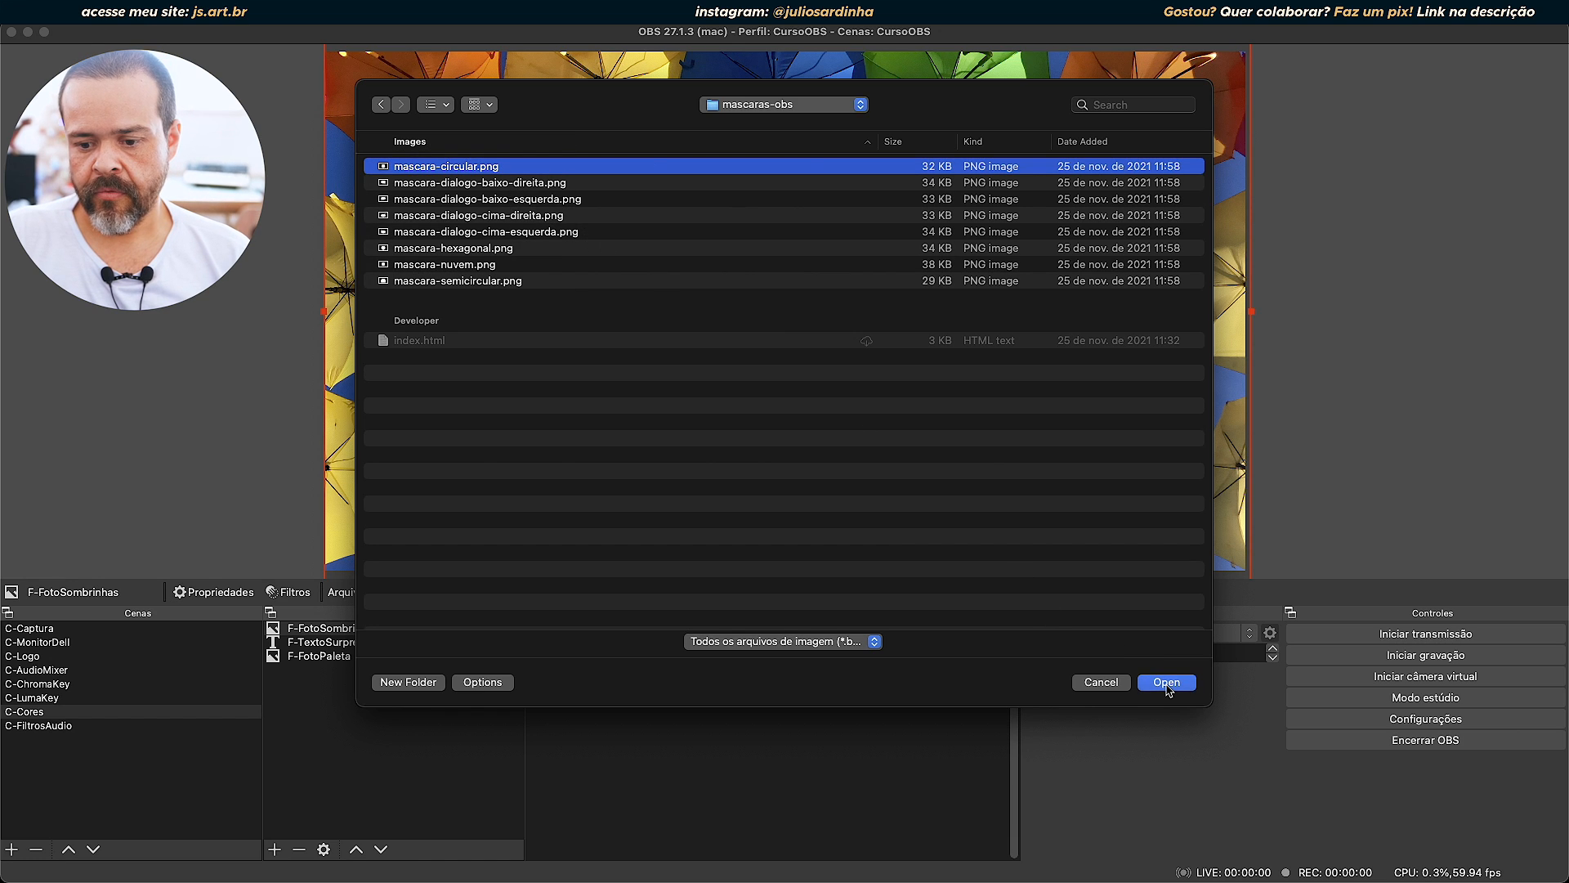
click(1167, 682)
drag(935, 227, 1087, 202)
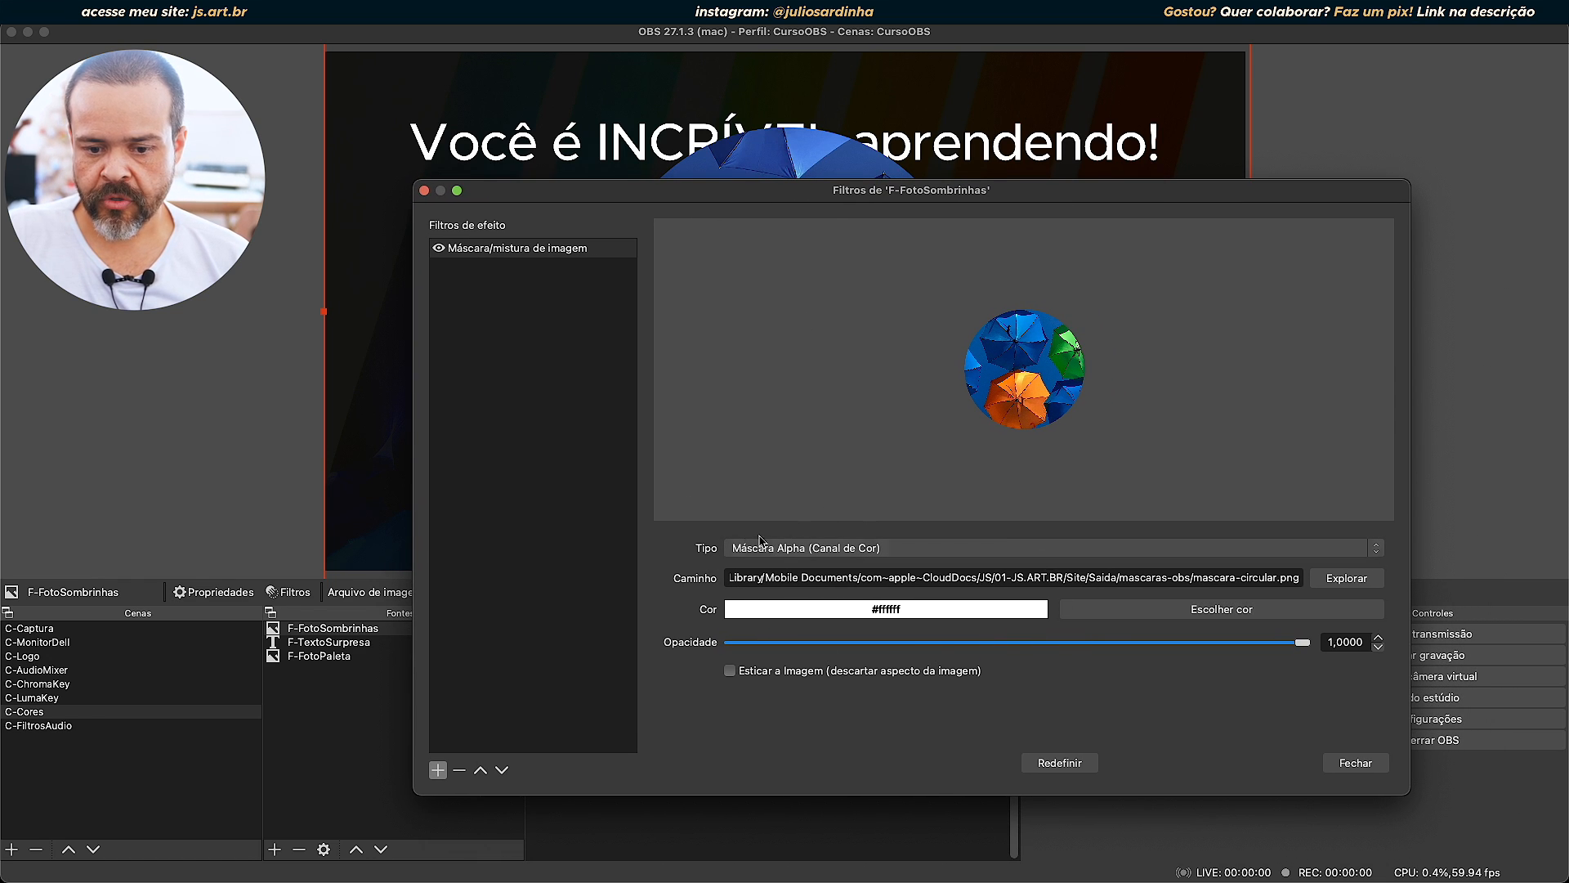
Try Máscara Alpha (Canal Alpha) as the mask type and return it to Máscara Alpha (Canal de Cor).
click(927, 550)
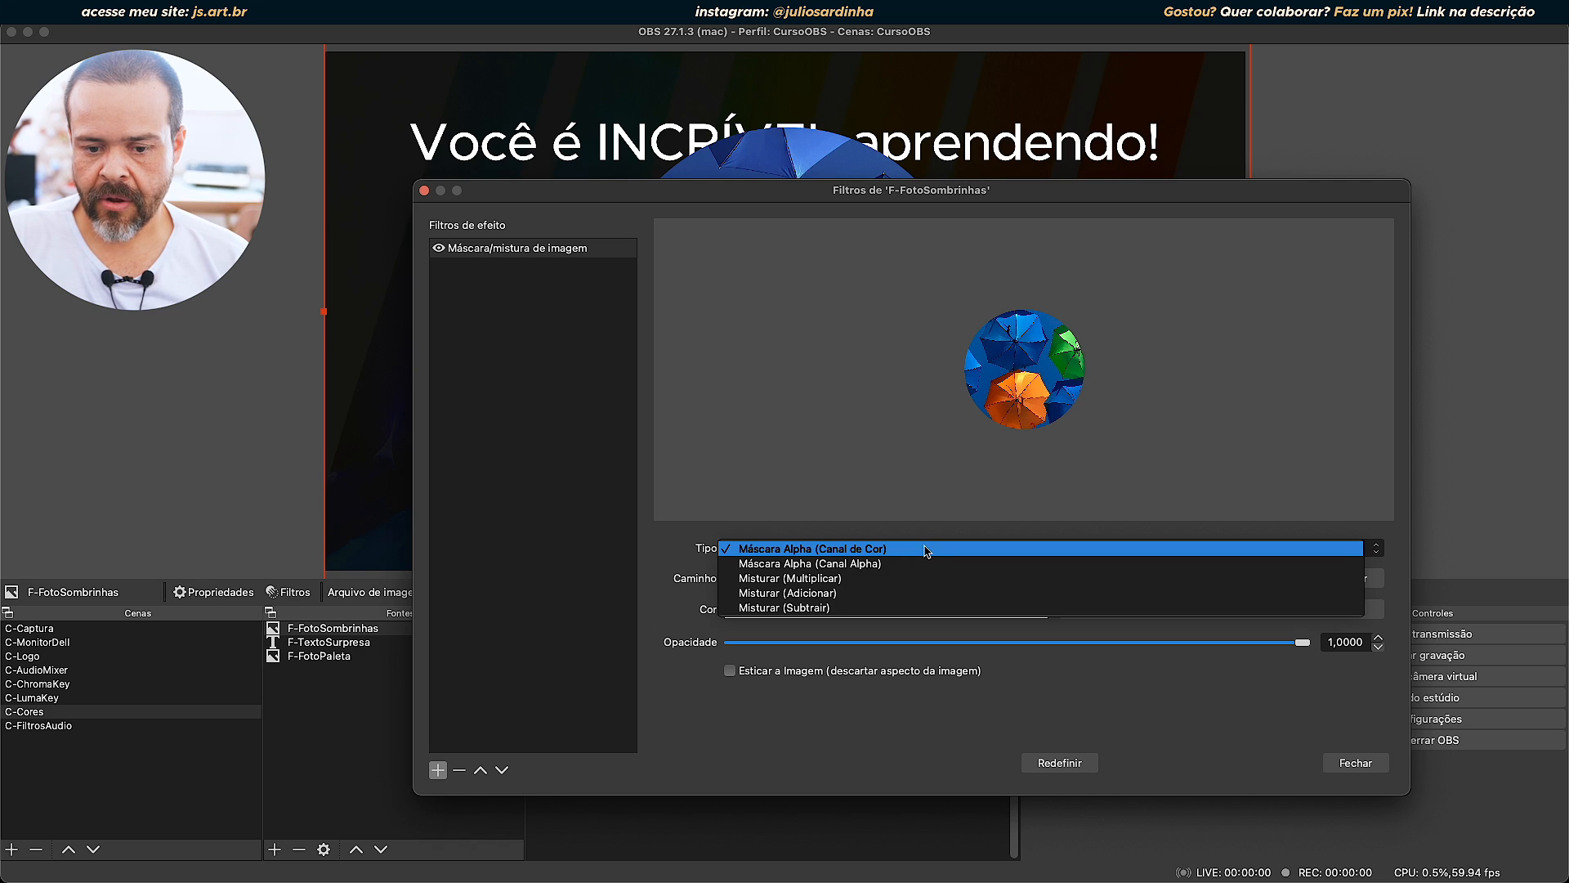
click(840, 551)
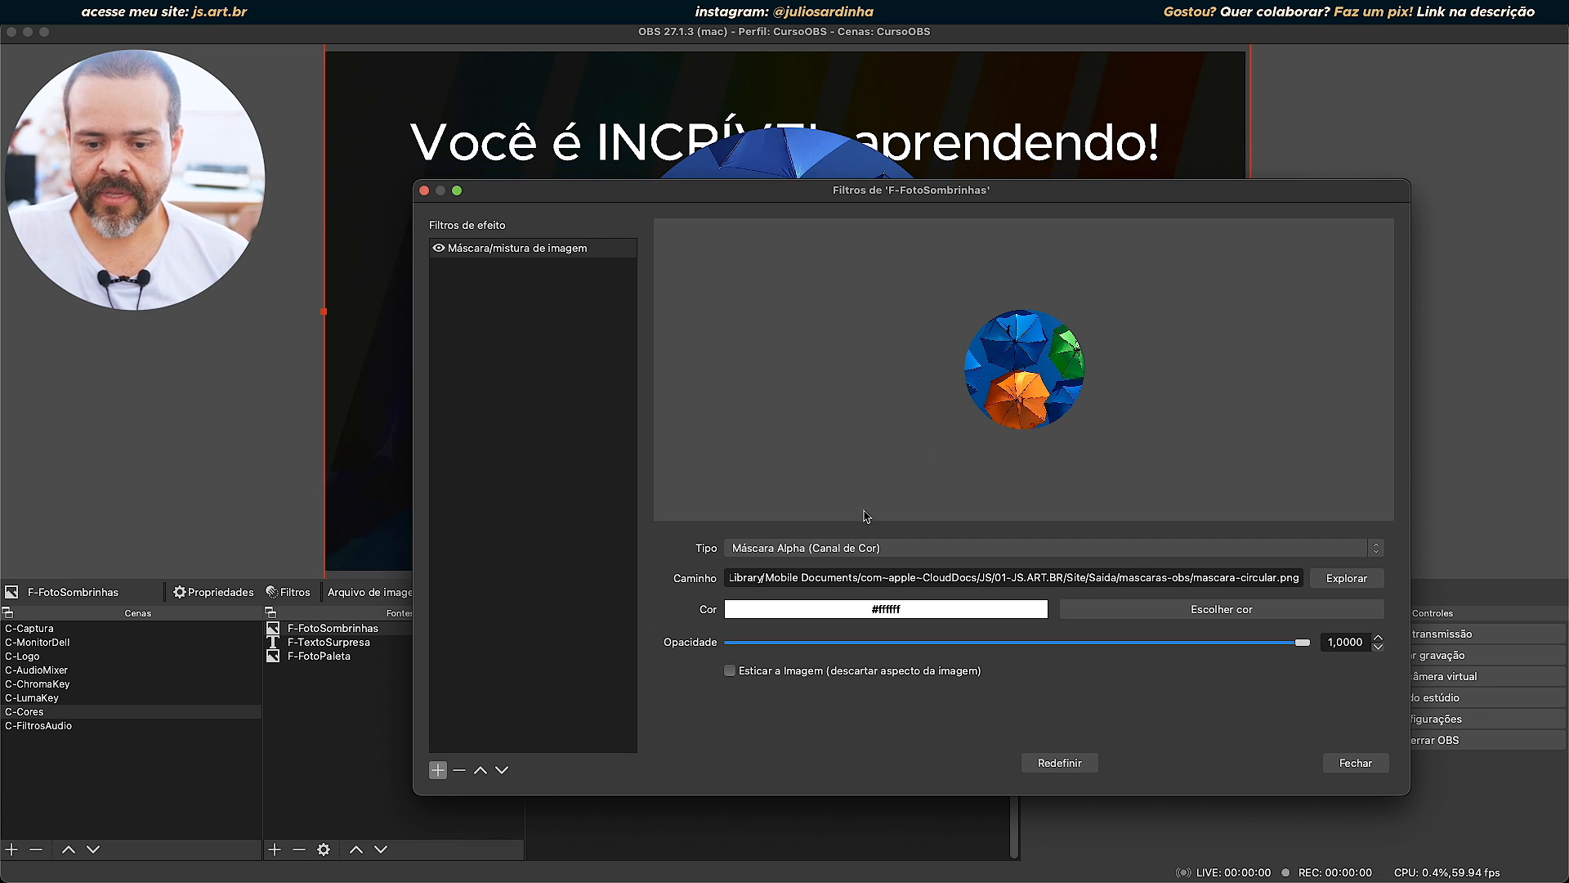
click(868, 545)
click(829, 565)
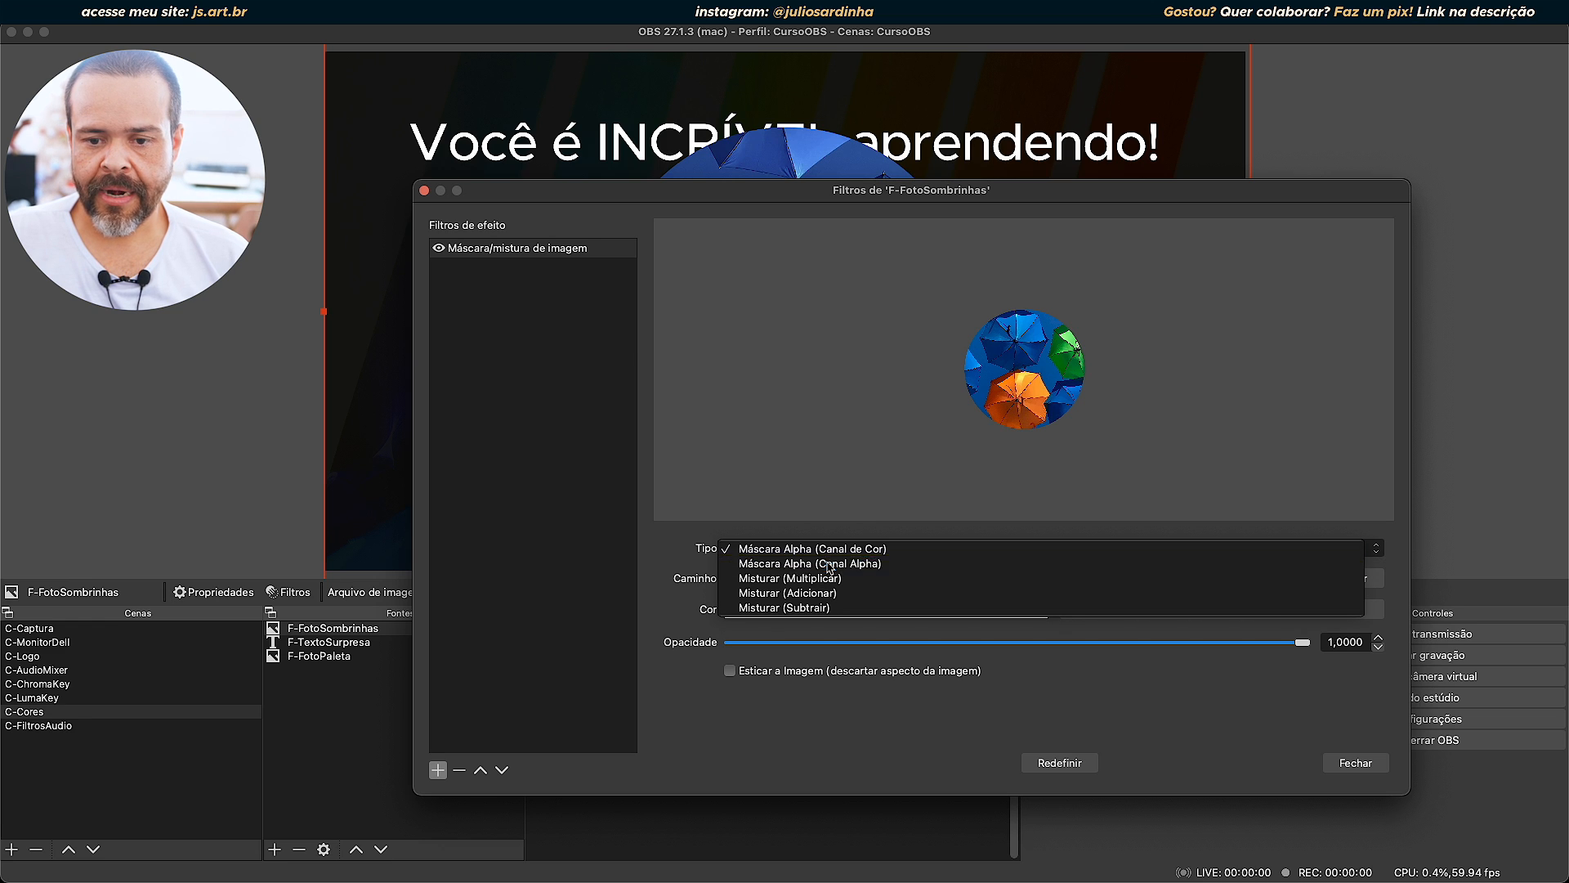
click(859, 548)
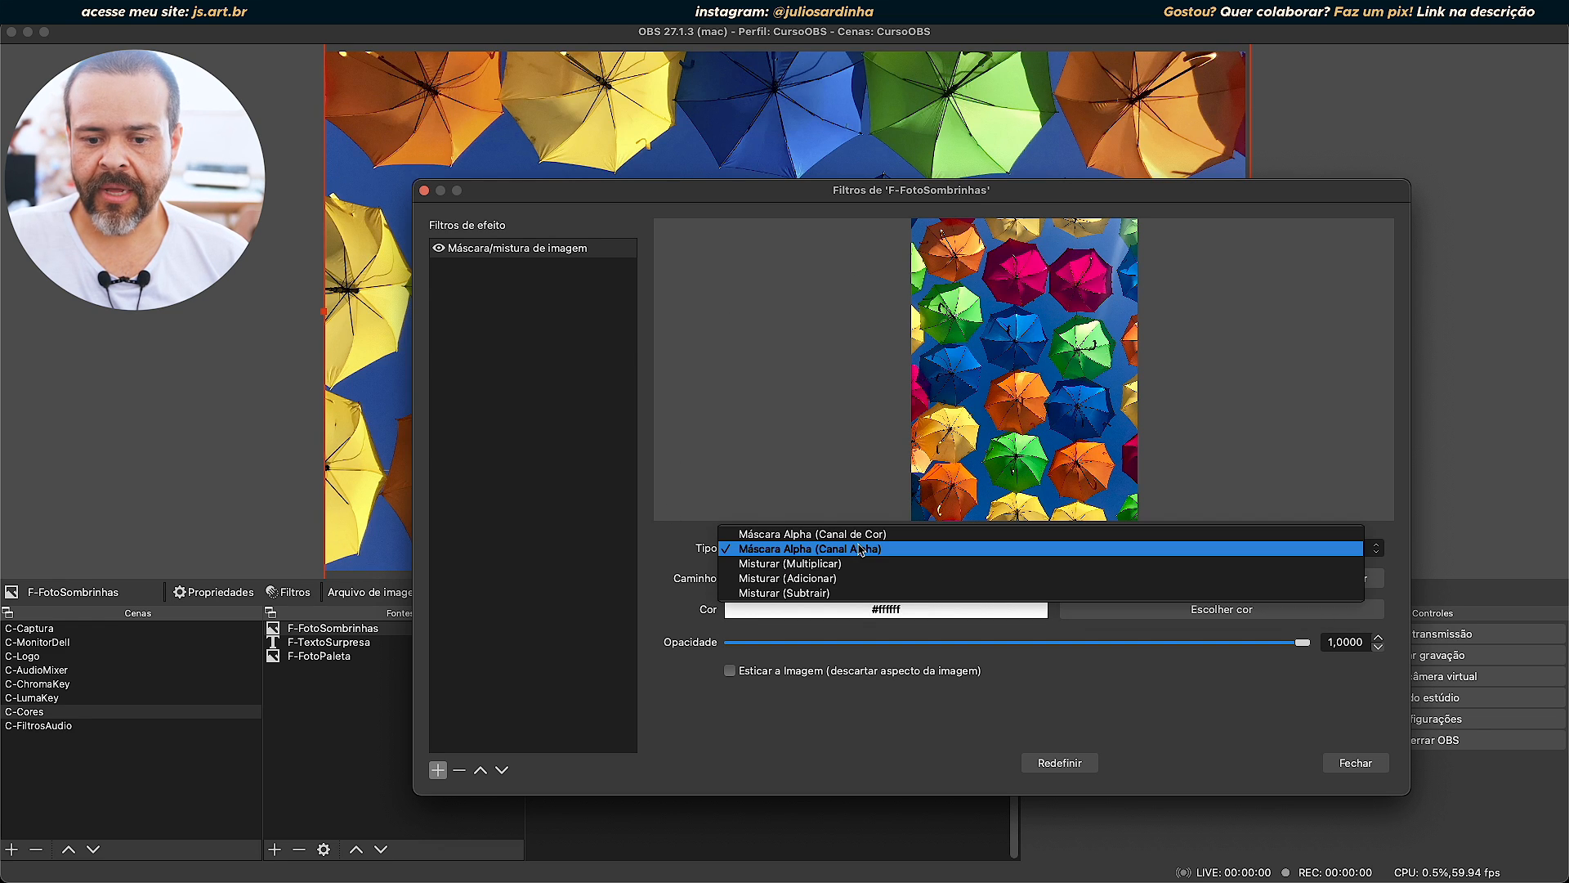
click(863, 535)
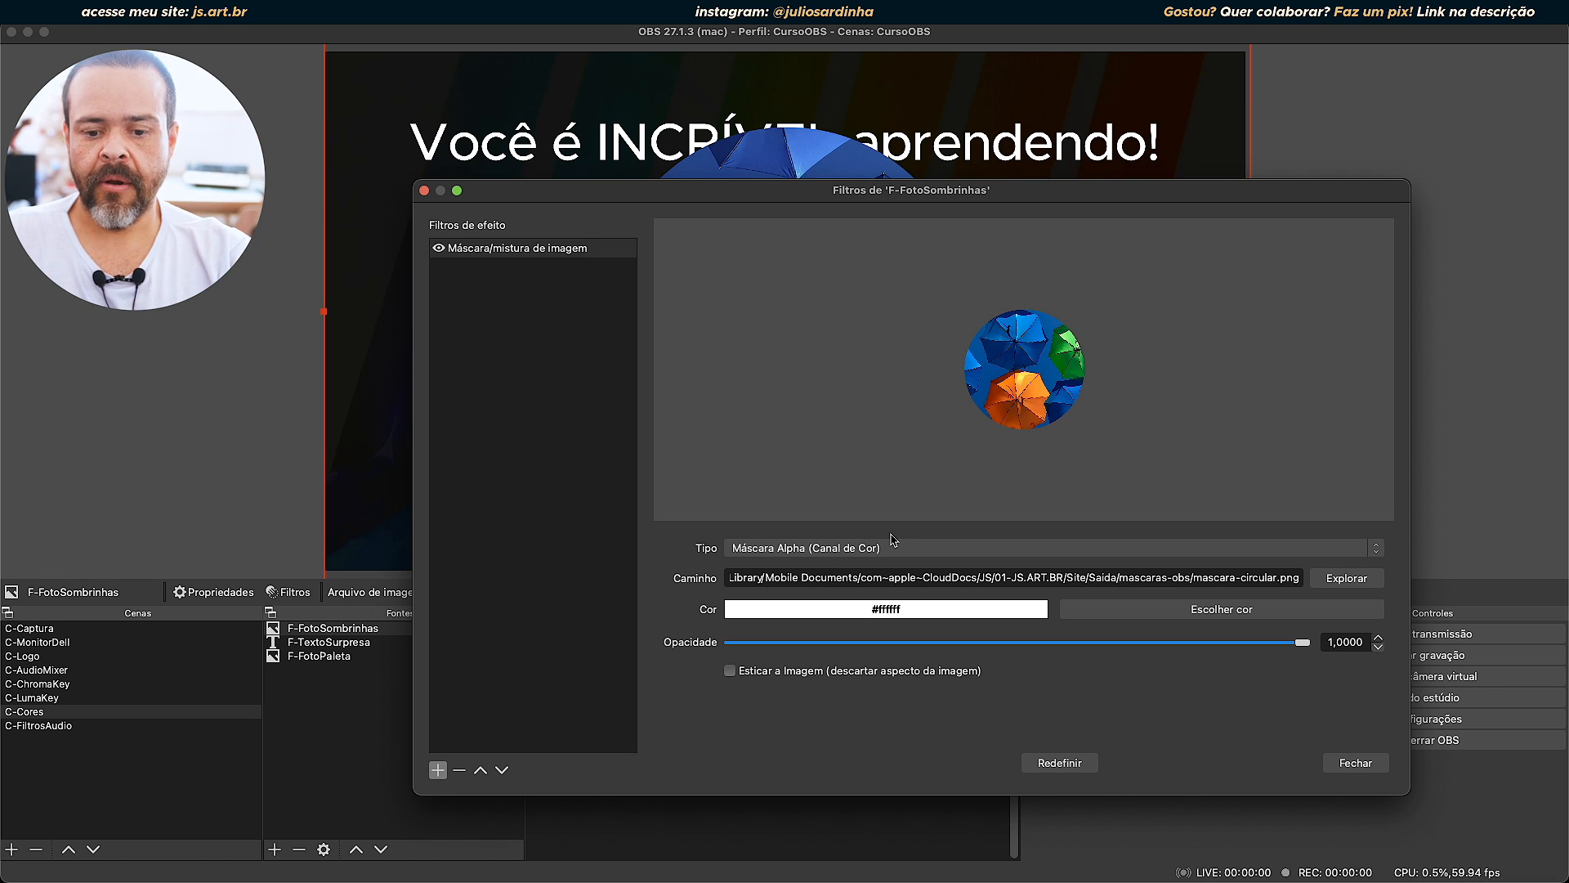
click(894, 546)
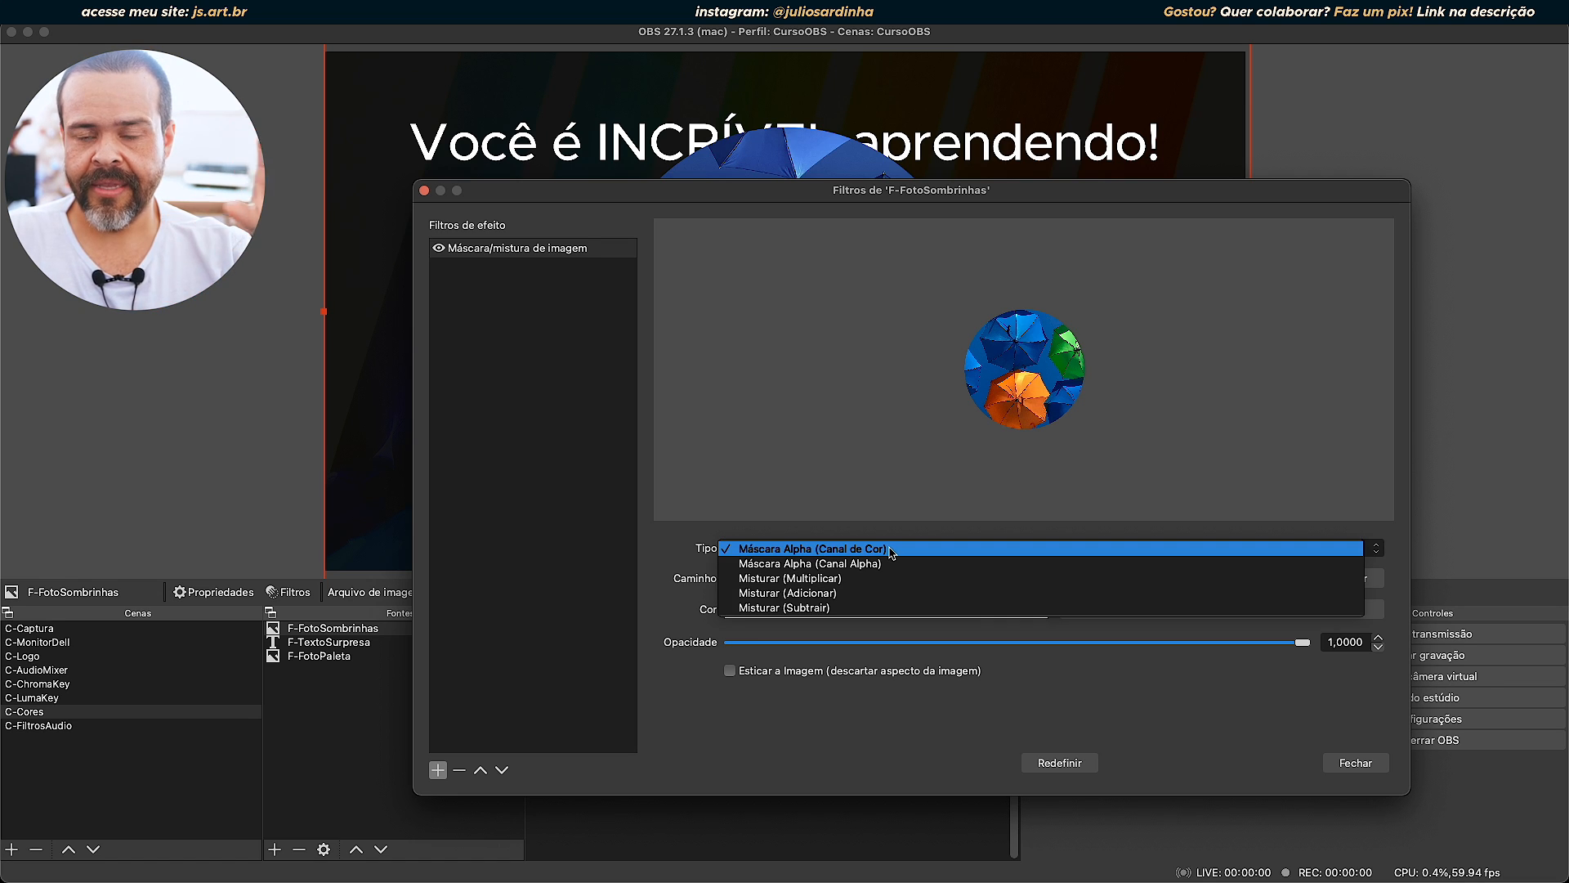
click(845, 552)
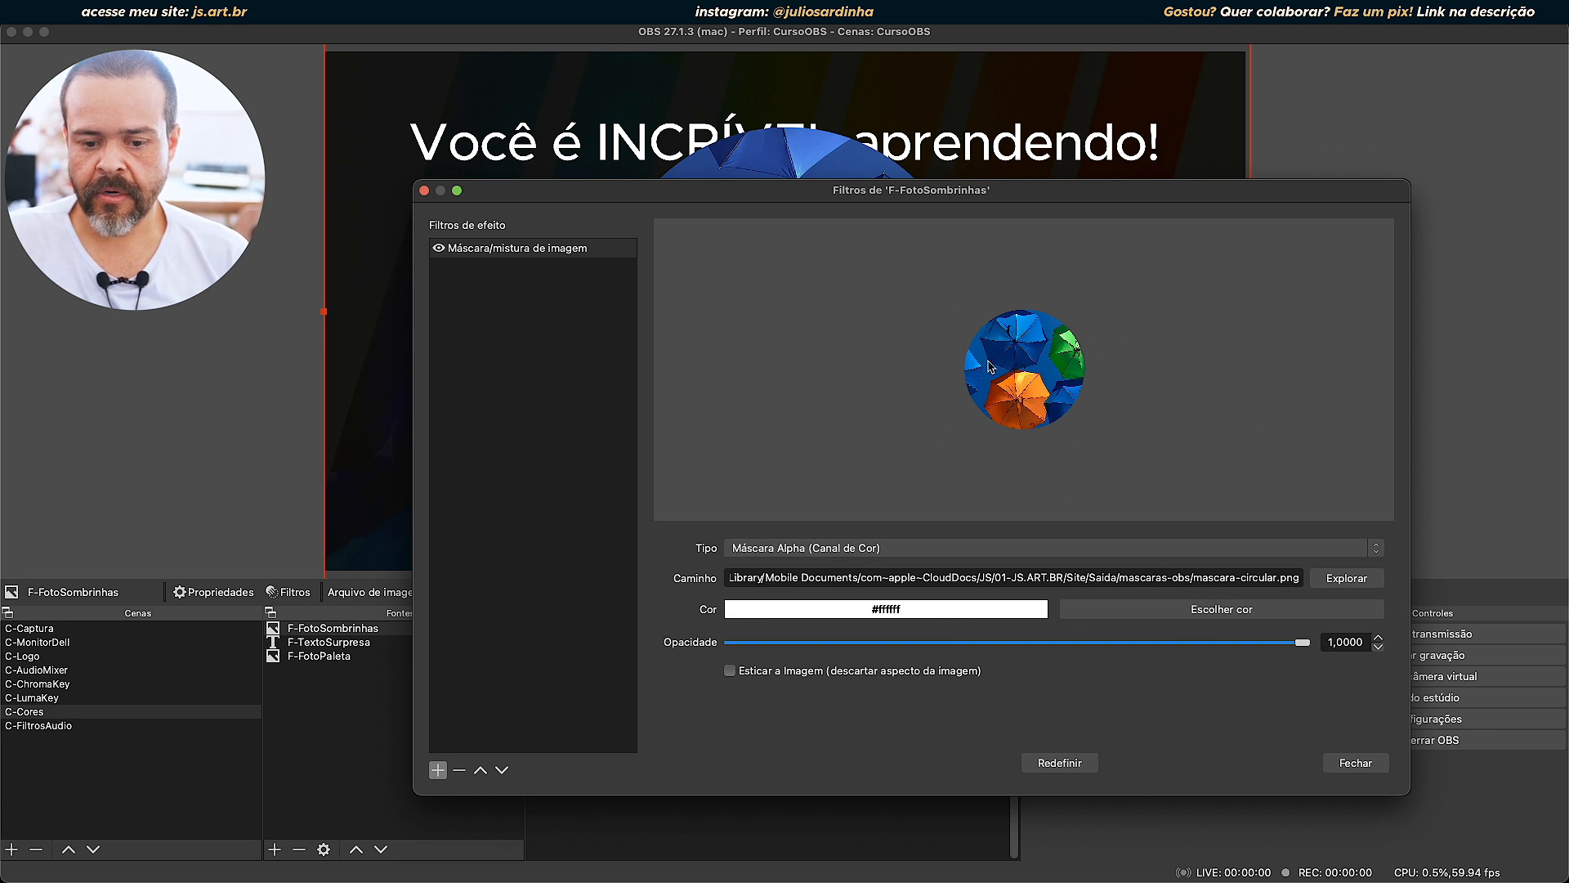
Move the filters window off the masked photo, lower the mask opacity to about 0,64 and restore it to 1,0000.
mouse_move(1301, 648)
mouse_down()
mouse_move(989, 643)
mouse_move(1301, 643)
mouse_up()
drag(919, 197, 723, 317)
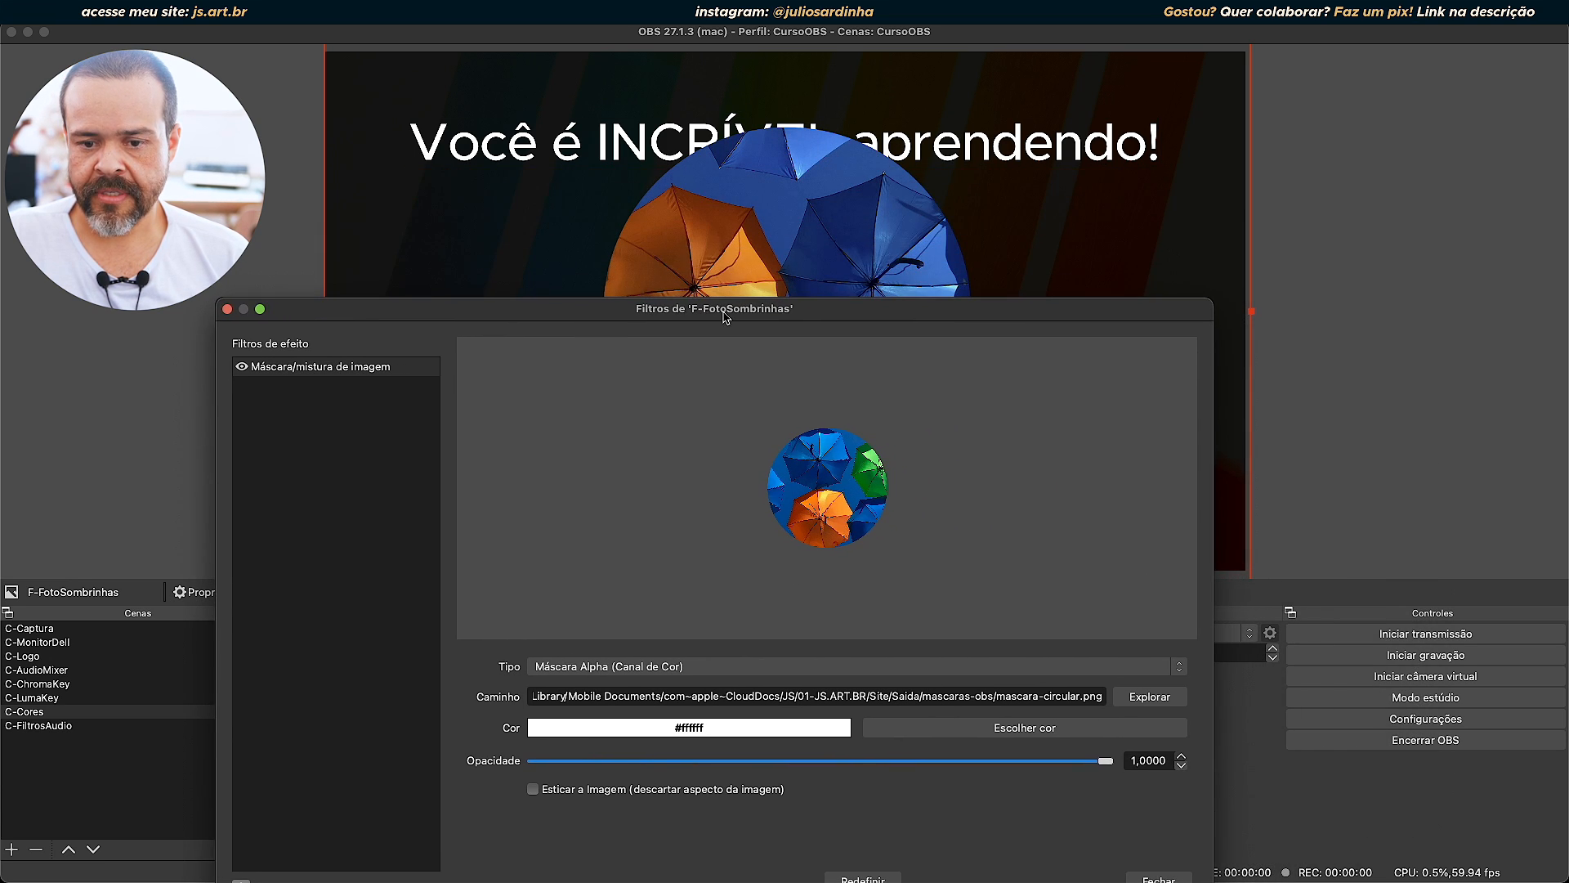
drag(1109, 767, 887, 756)
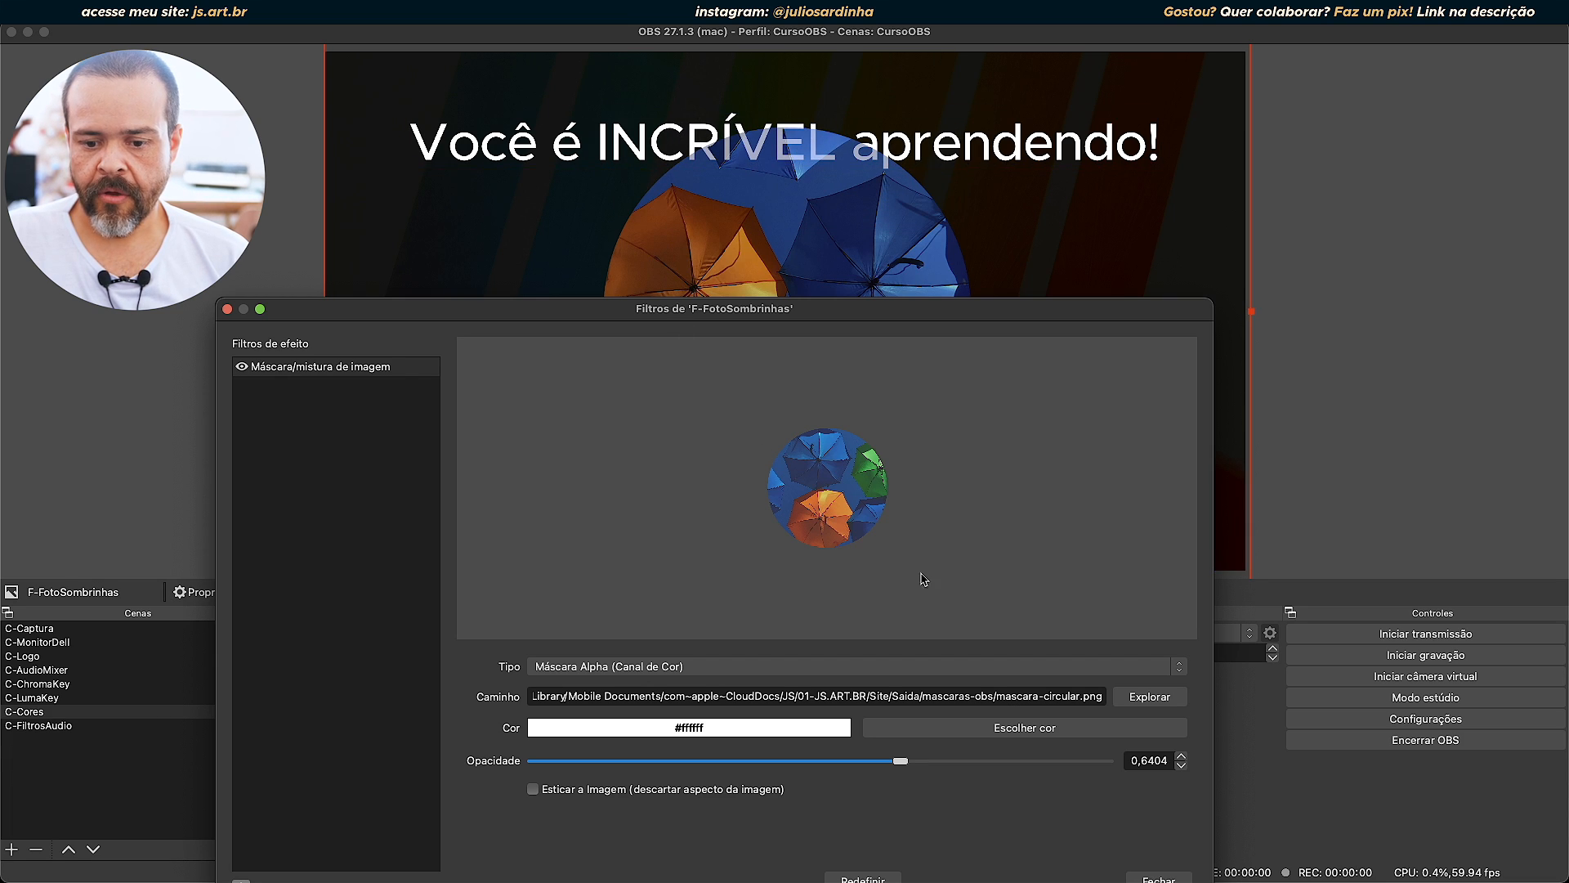
drag(900, 766, 1193, 766)
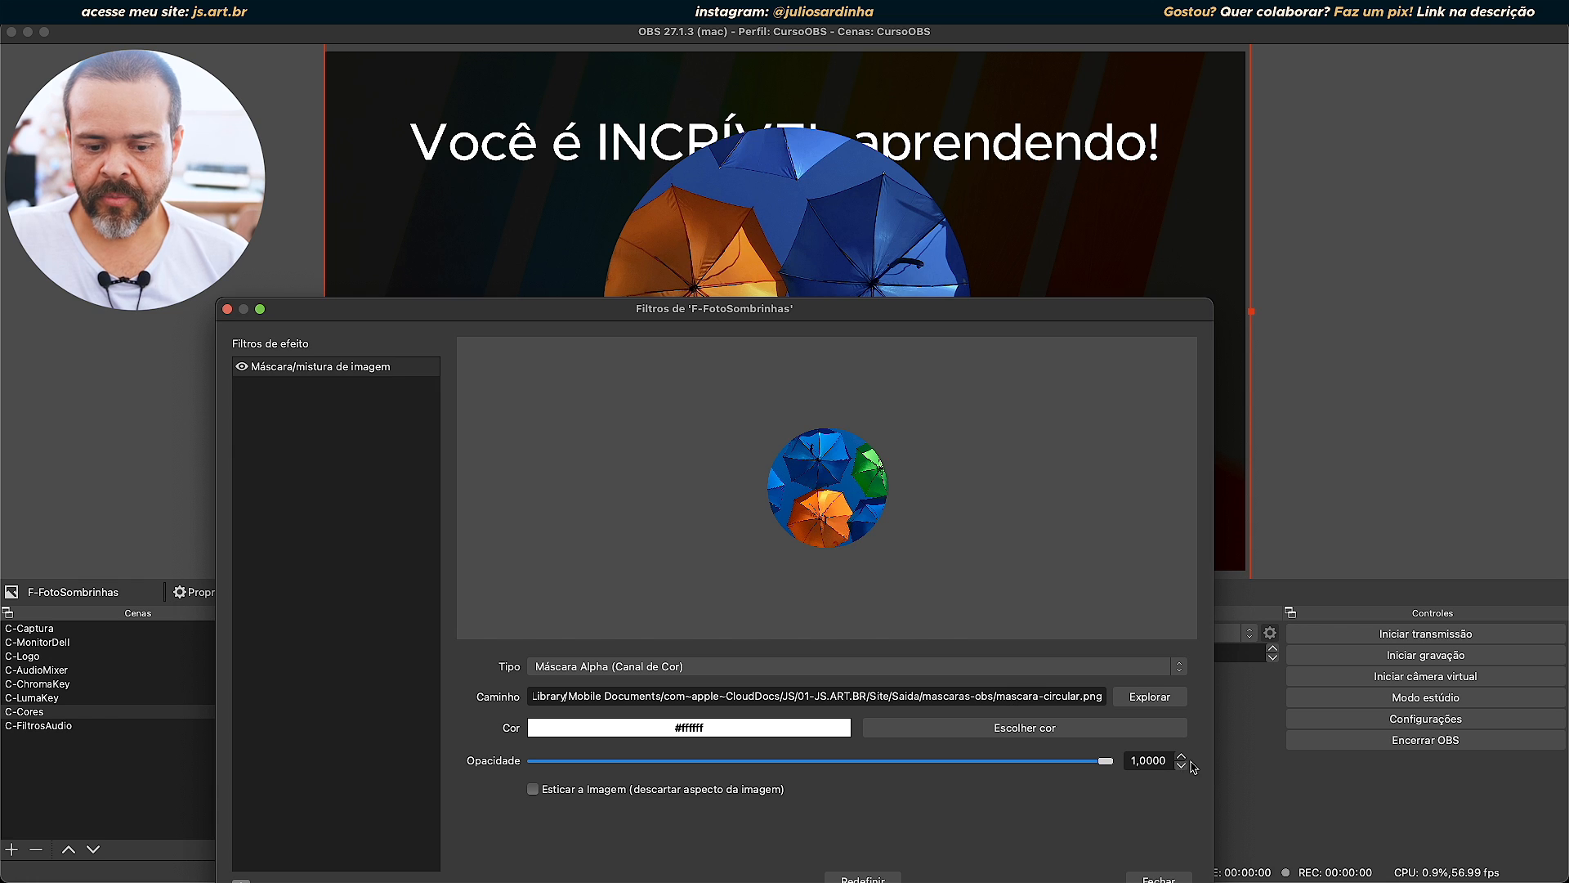
Try the Esticar a Imagem option on the circular mask, disable it again and close the filters window.
click(623, 796)
drag(864, 325, 928, 672)
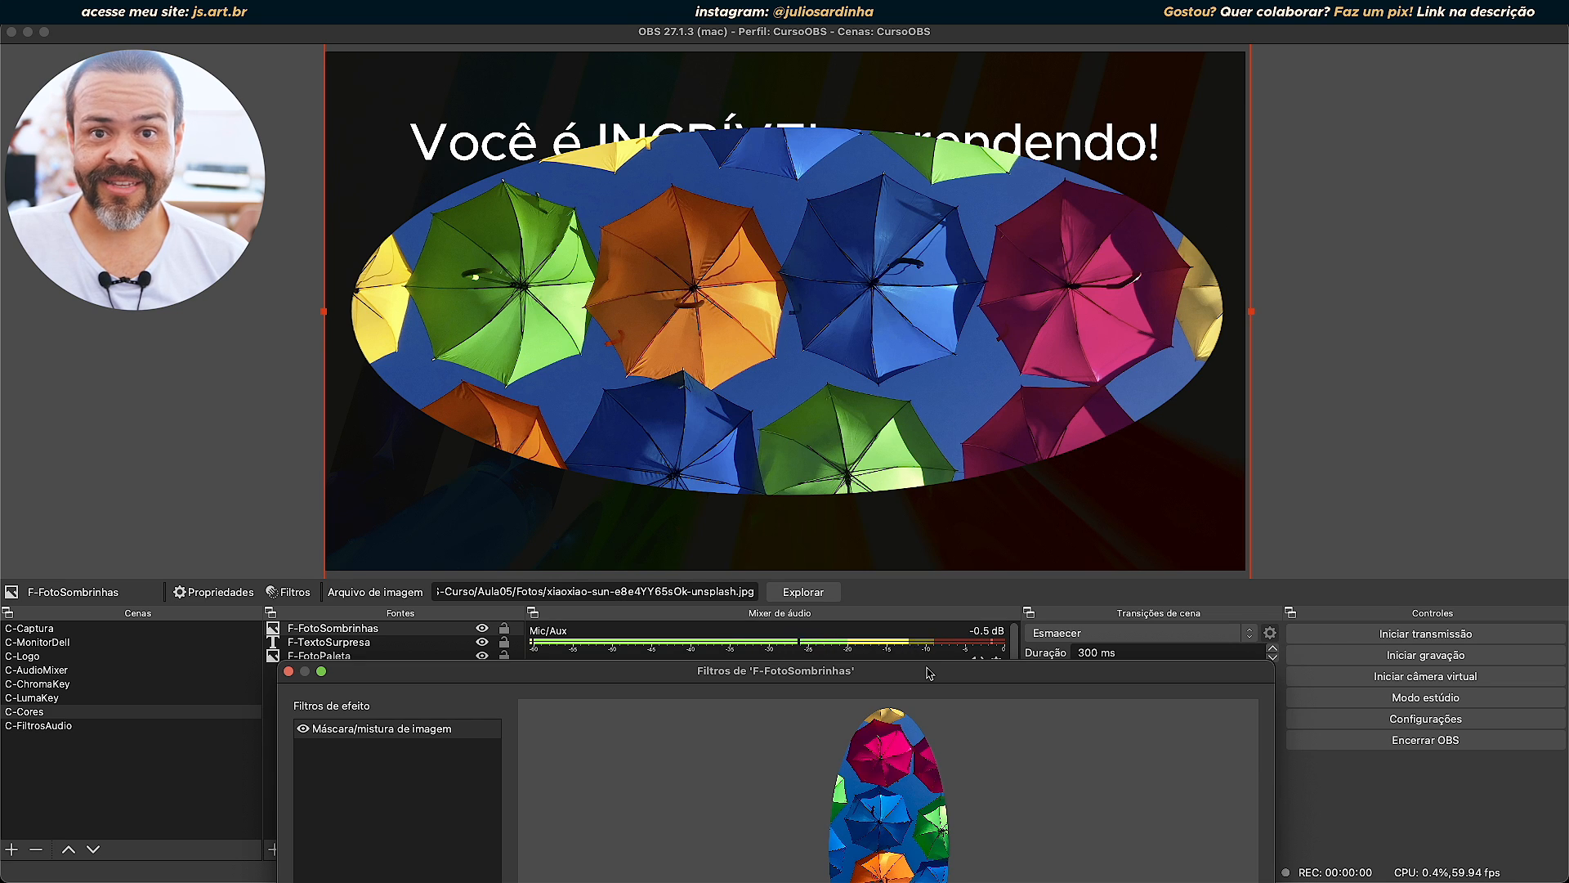
drag(929, 672, 1000, 183)
click(667, 664)
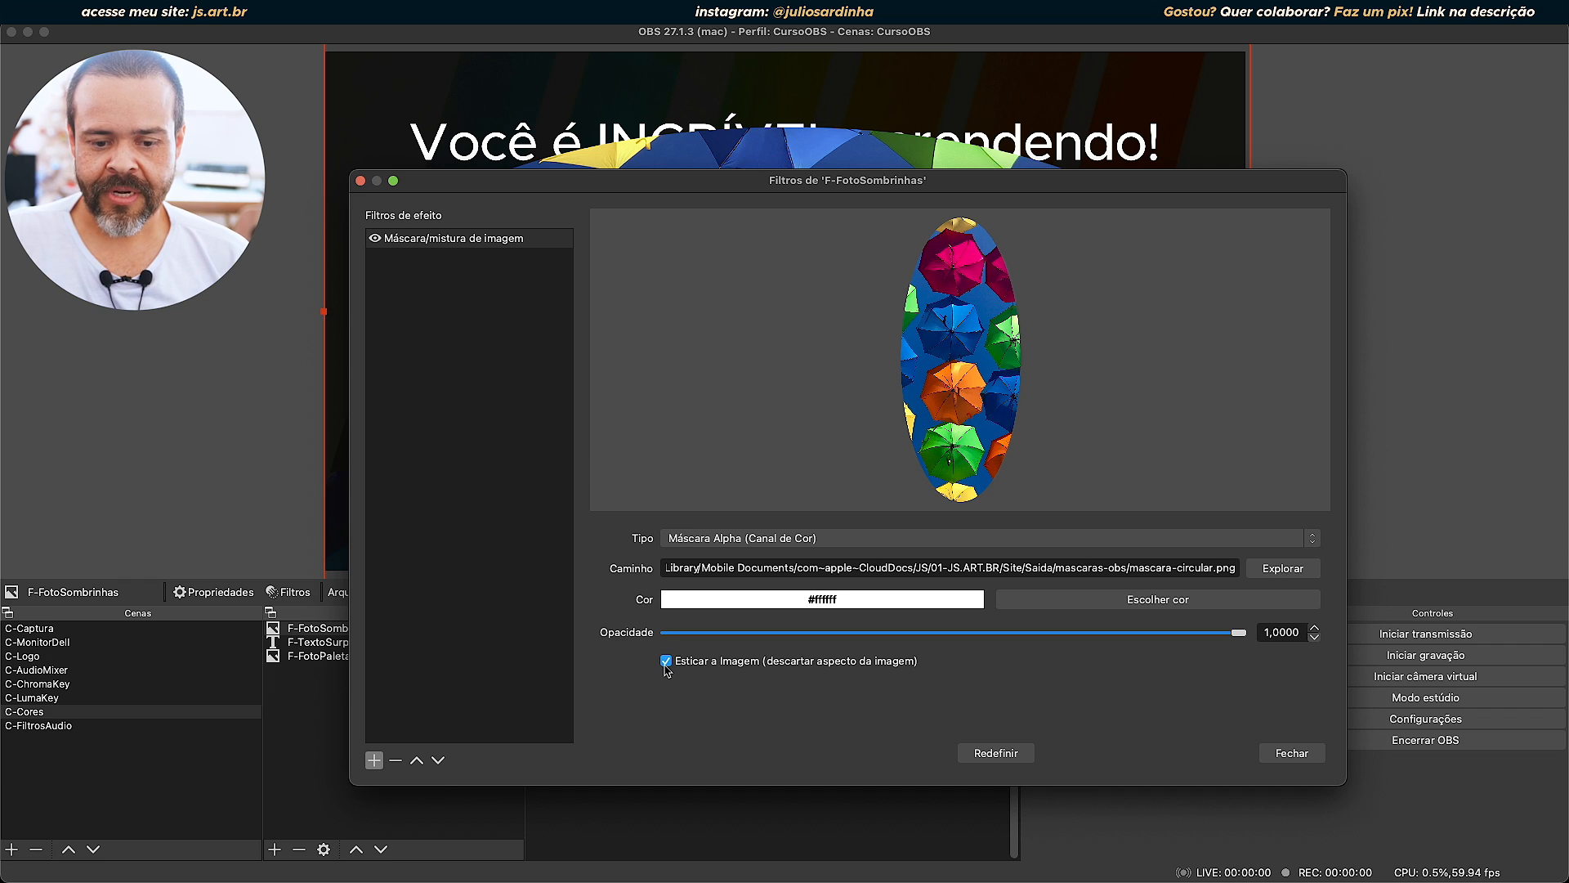
click(1318, 762)
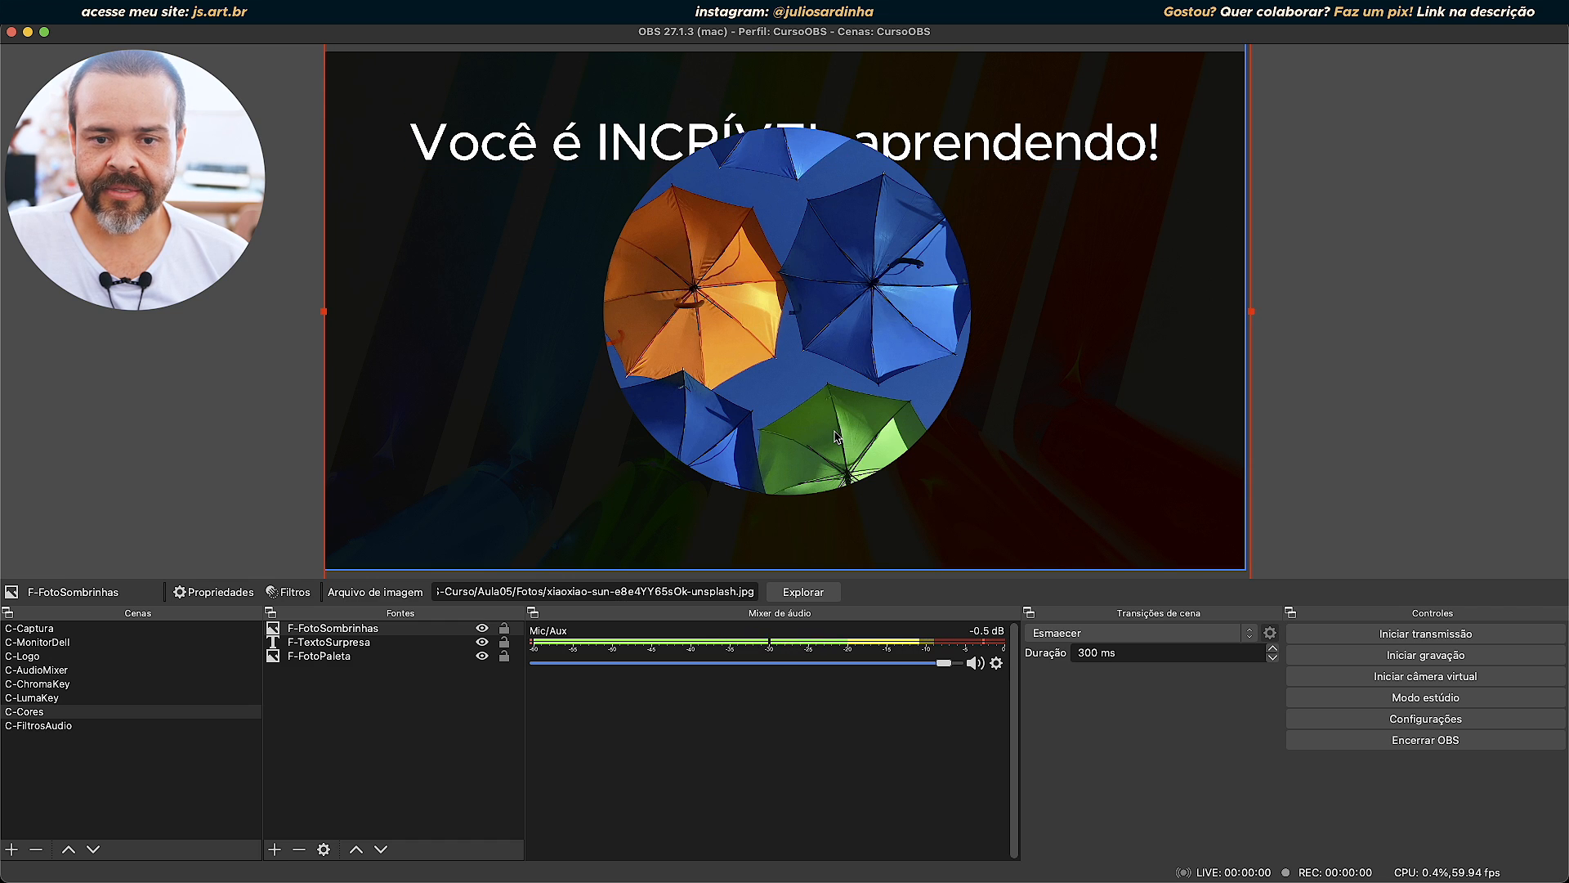
Shrink the circular-masked photo to less than half its size, place it in the scene's lower-right corner and move it back to the centre.
mouse_move(831, 325)
mouse_down()
mouse_move(833, 391)
mouse_move(1095, 389)
mouse_move(944, 384)
mouse_move(785, 323)
mouse_move(815, 313)
mouse_move(810, 293)
mouse_move(815, 306)
mouse_up()
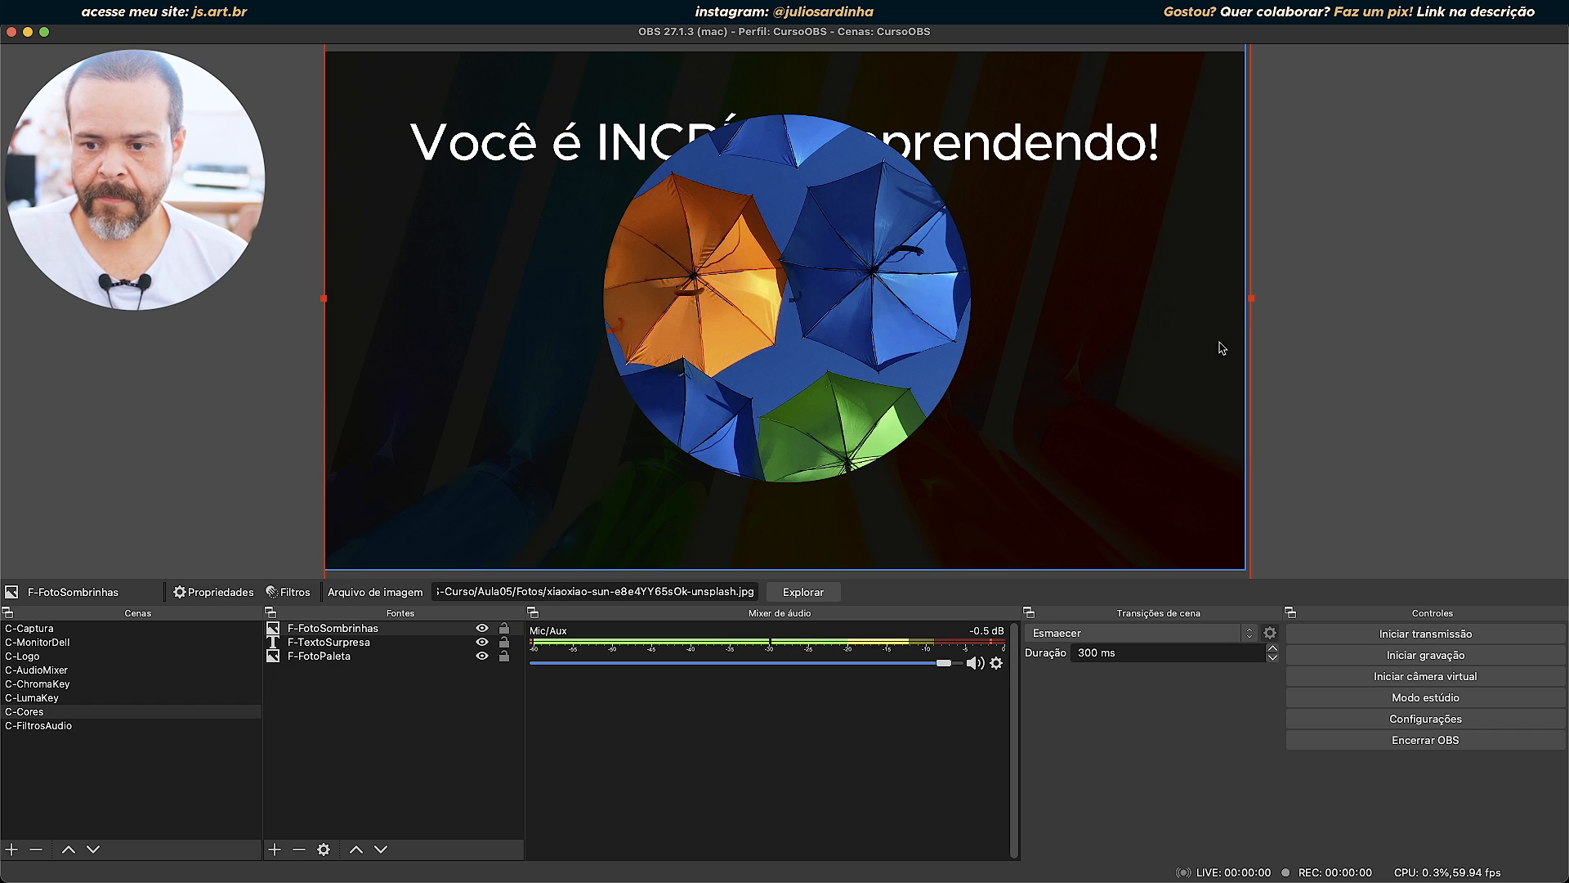
drag(1251, 298, 730, 173)
drag(542, 206, 1178, 501)
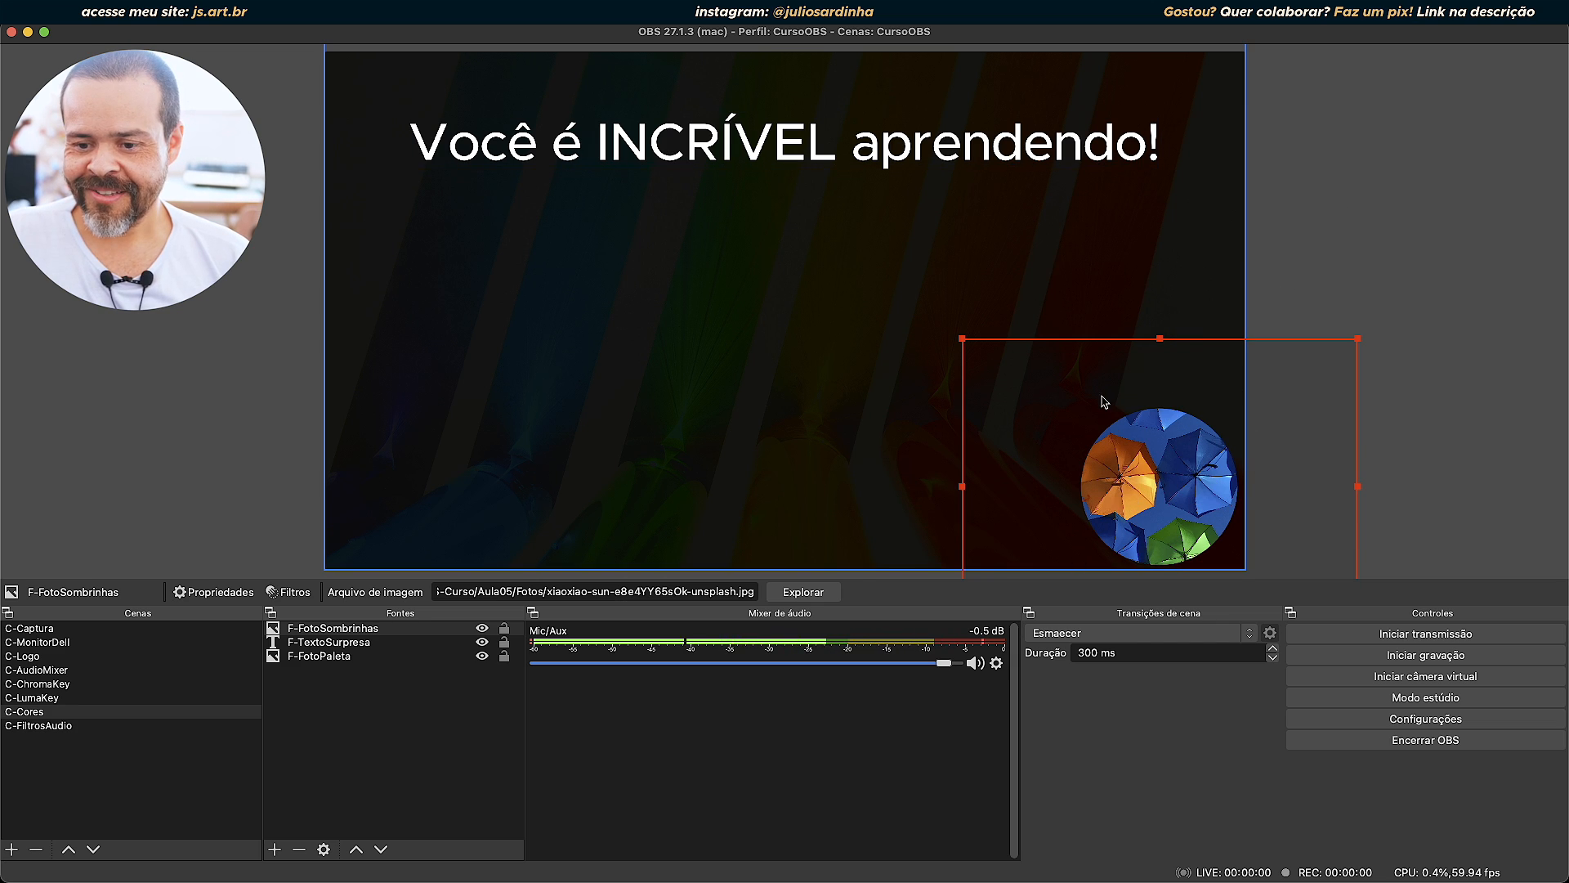
drag(1173, 491, 792, 349)
Clear the F-FotoSombrinhas transformation and adjust the photo to fit the screen.
right_click(792, 349)
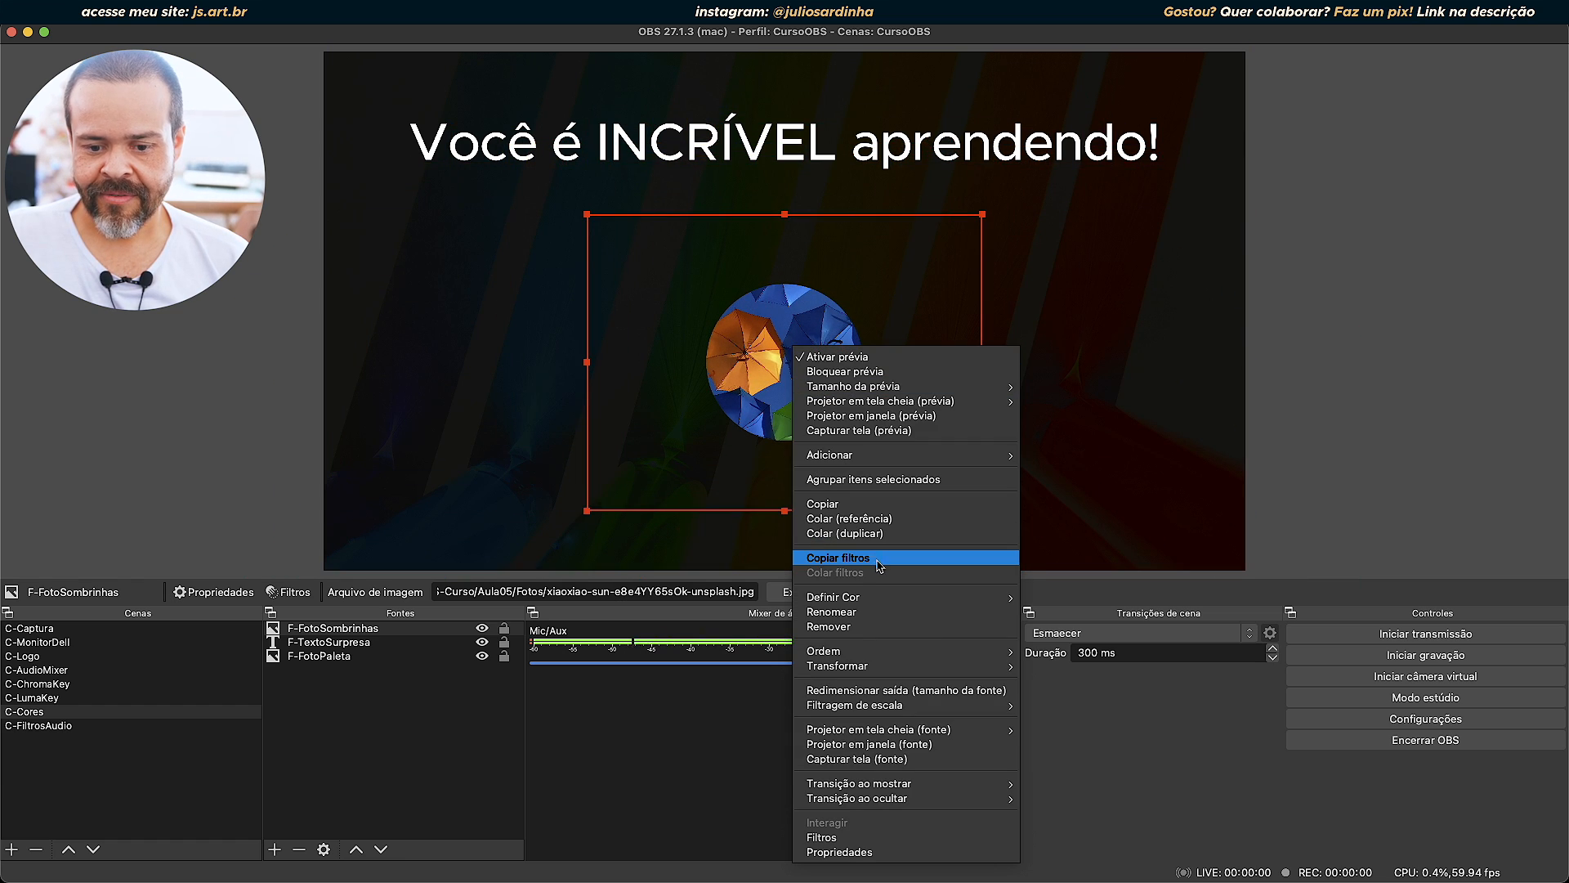
mouse_move(871, 669)
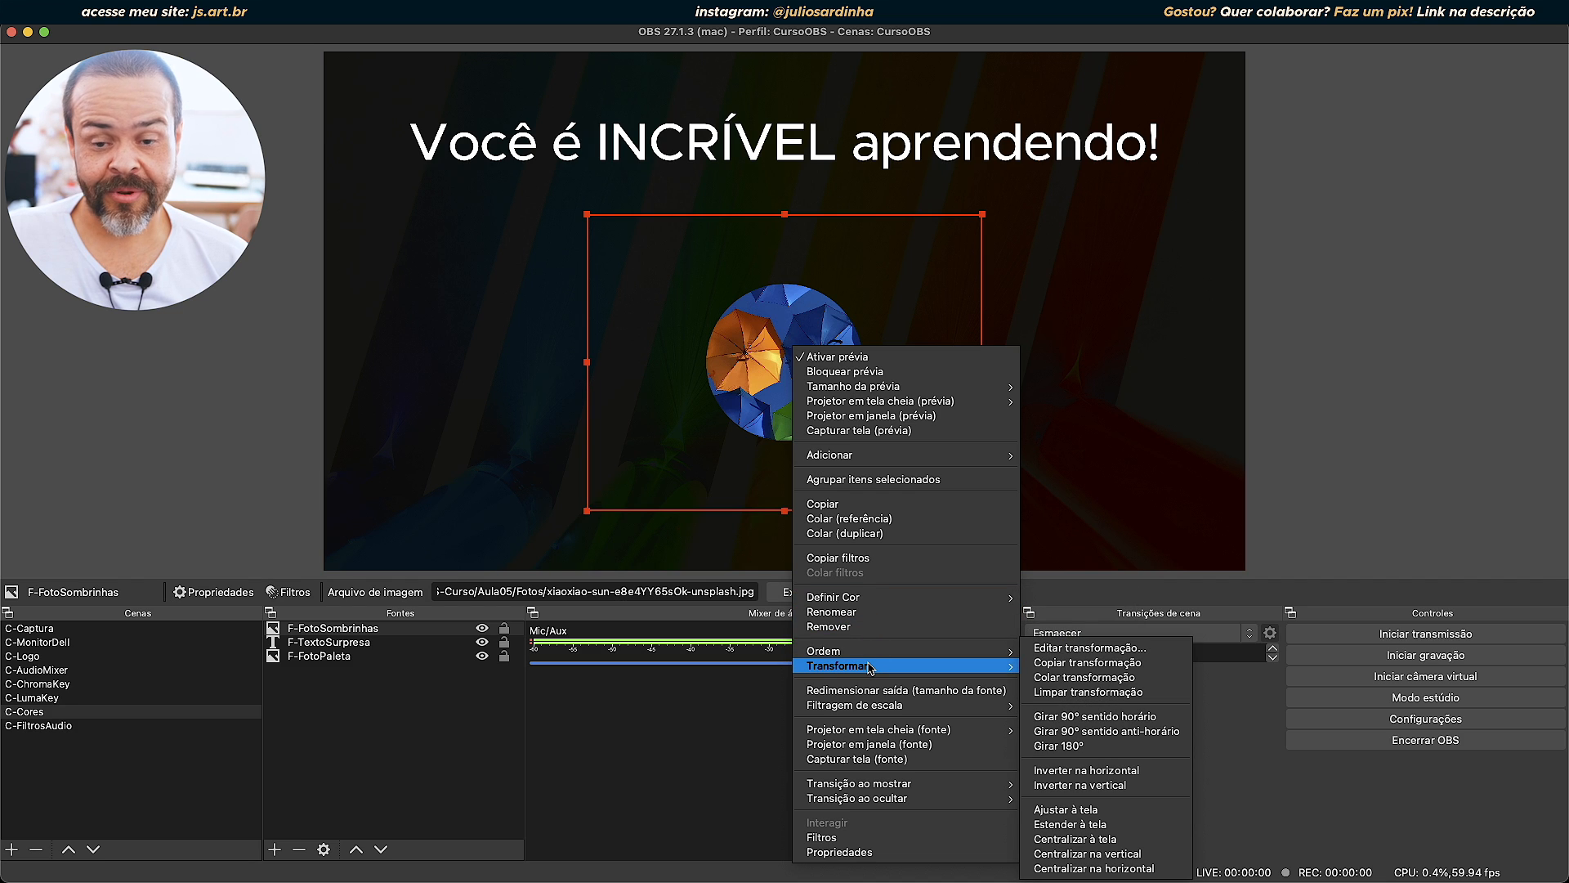
click(1083, 692)
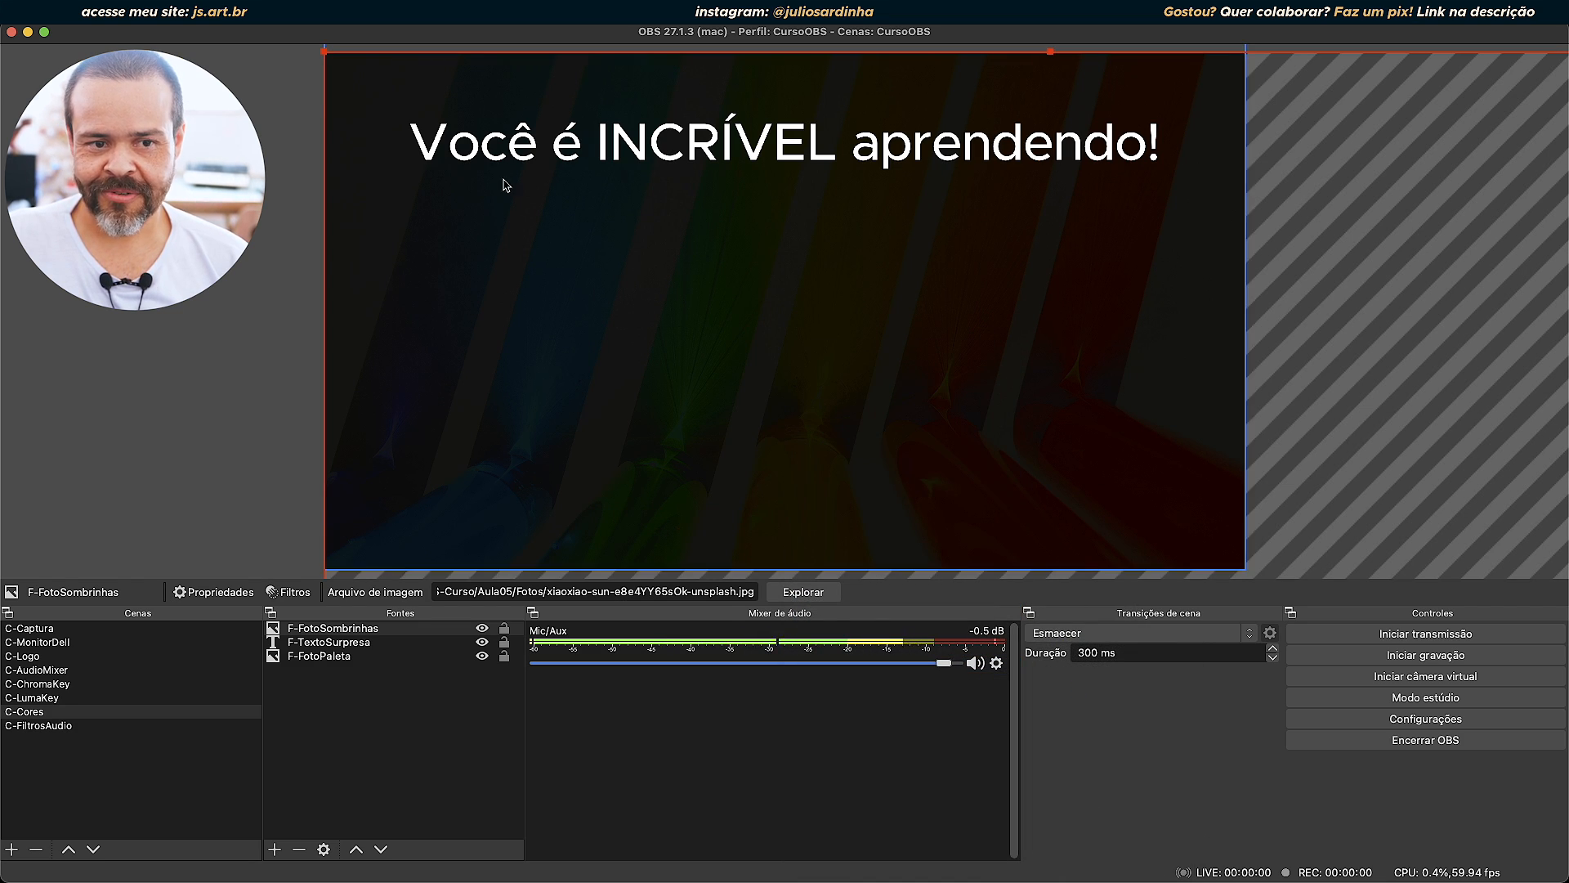
right_click(1136, 423)
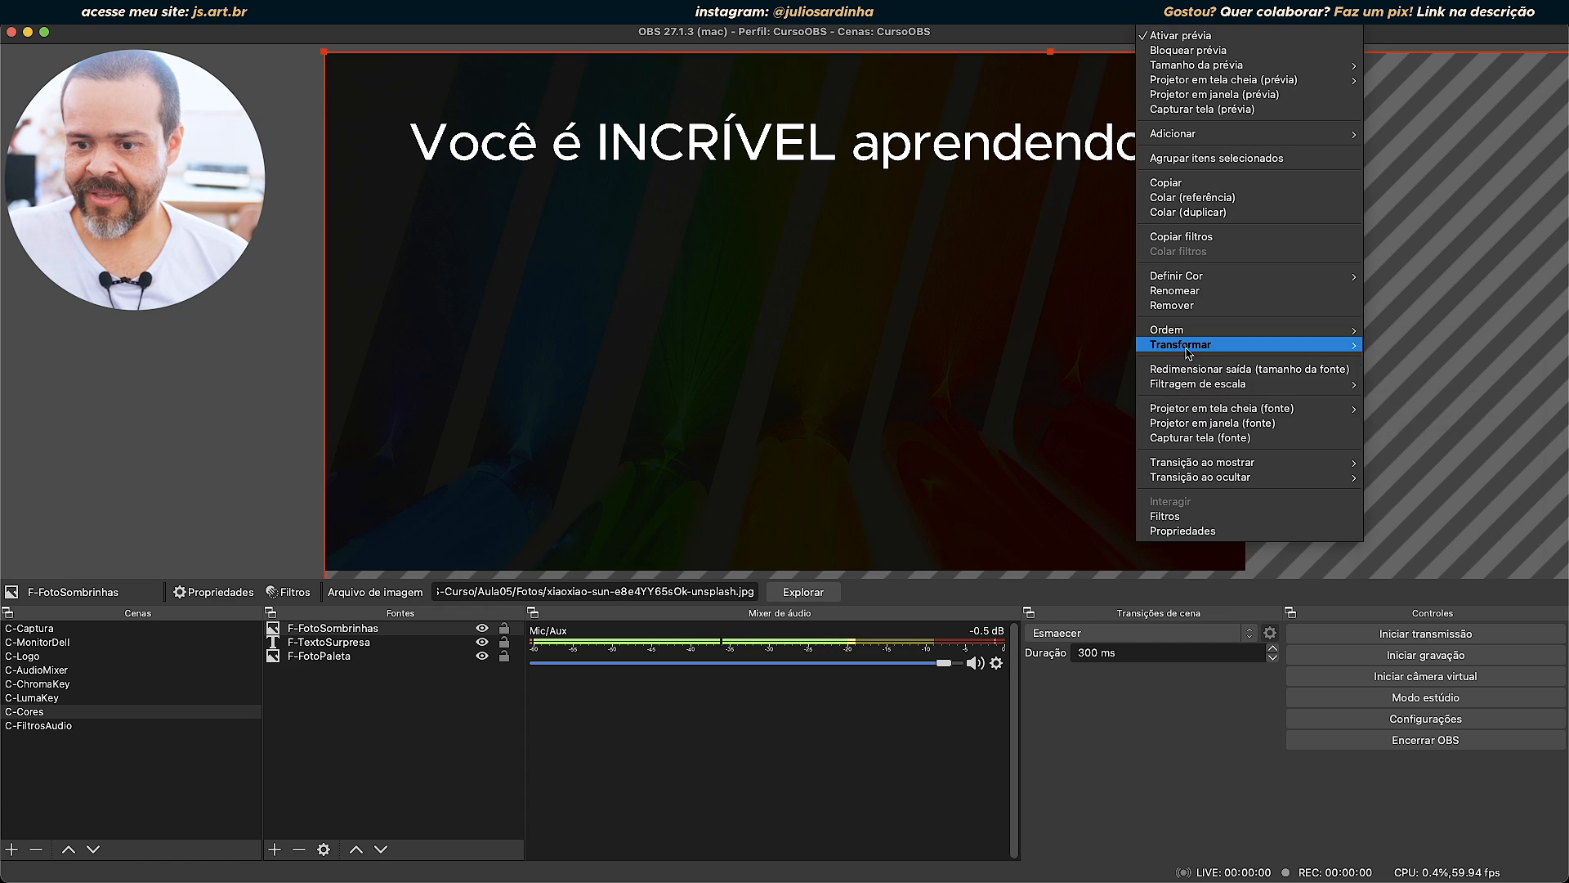
mouse_move(1189, 332)
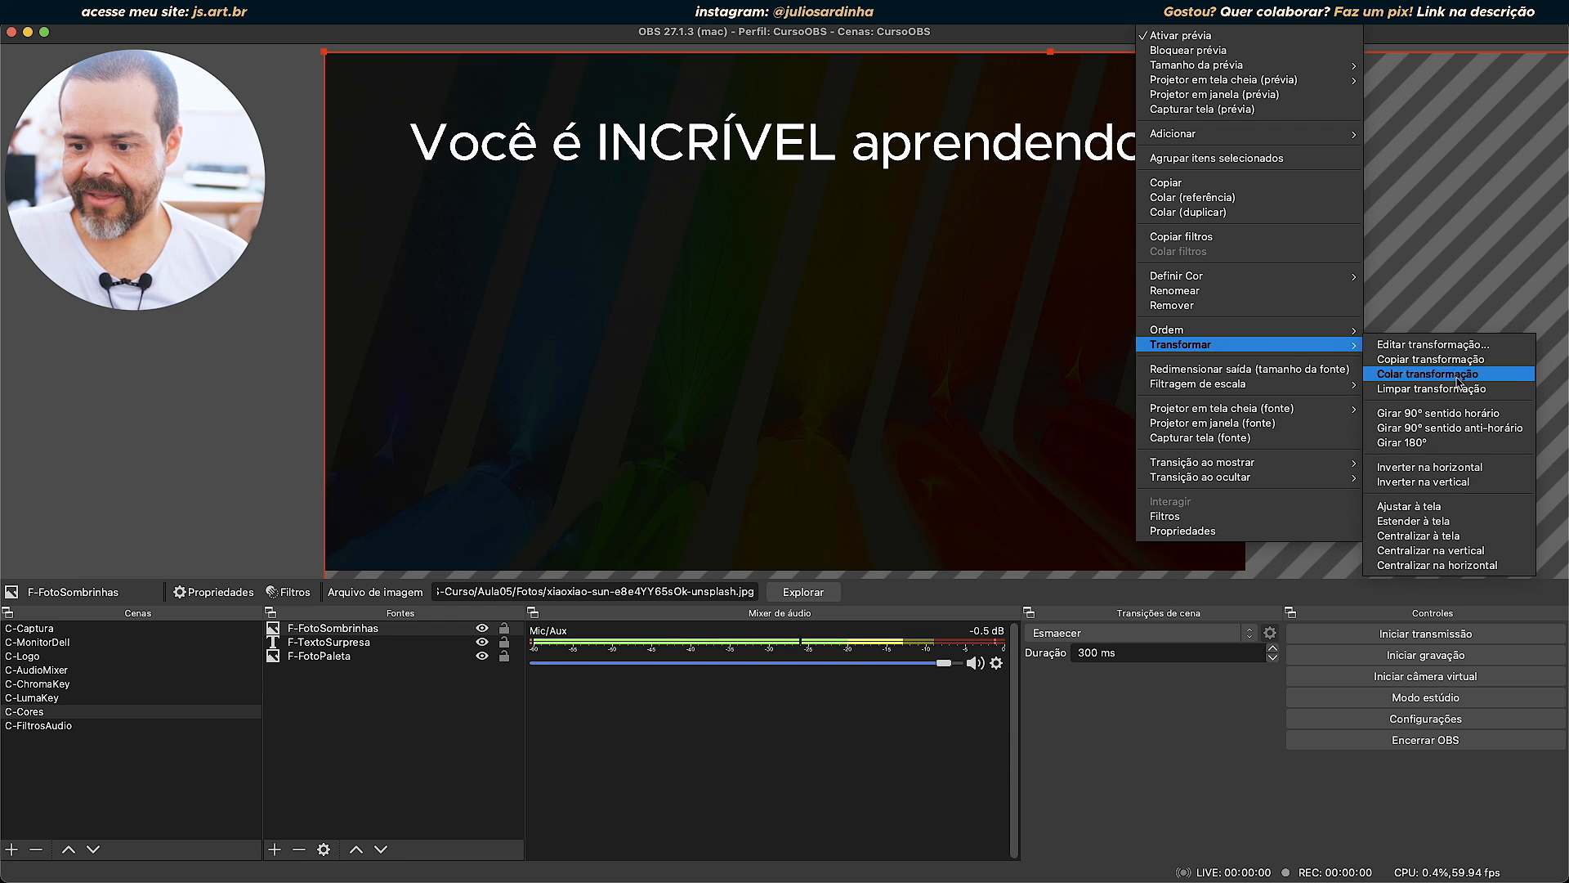
click(1432, 507)
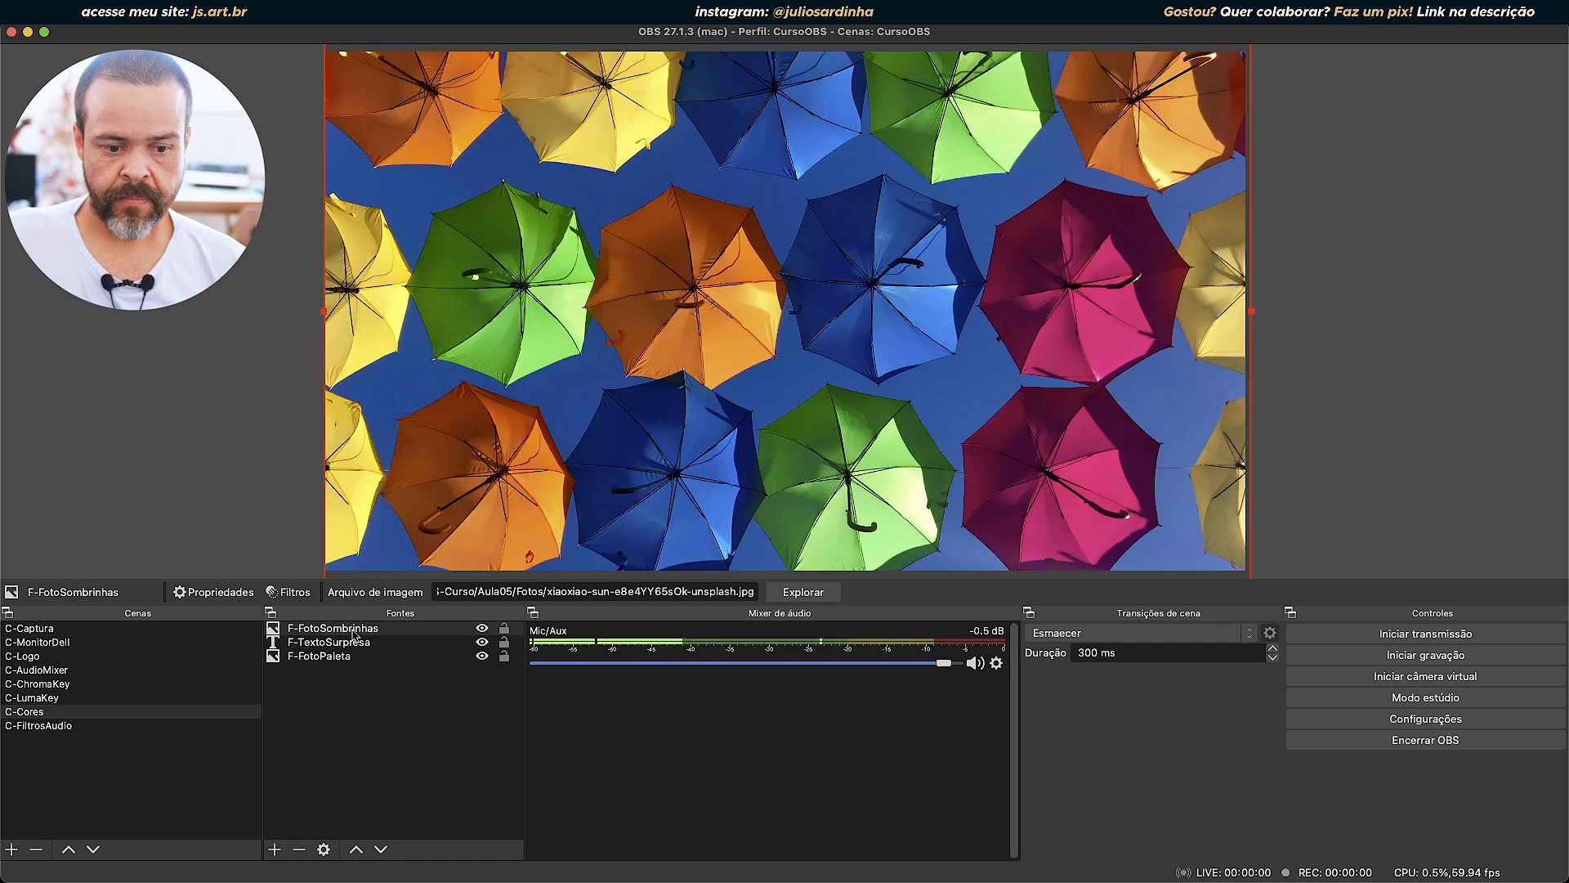
Open the filters of F-FotoSombrinhas and remove the Máscara/mistura de imagem filter.
click(353, 634)
right_click(353, 635)
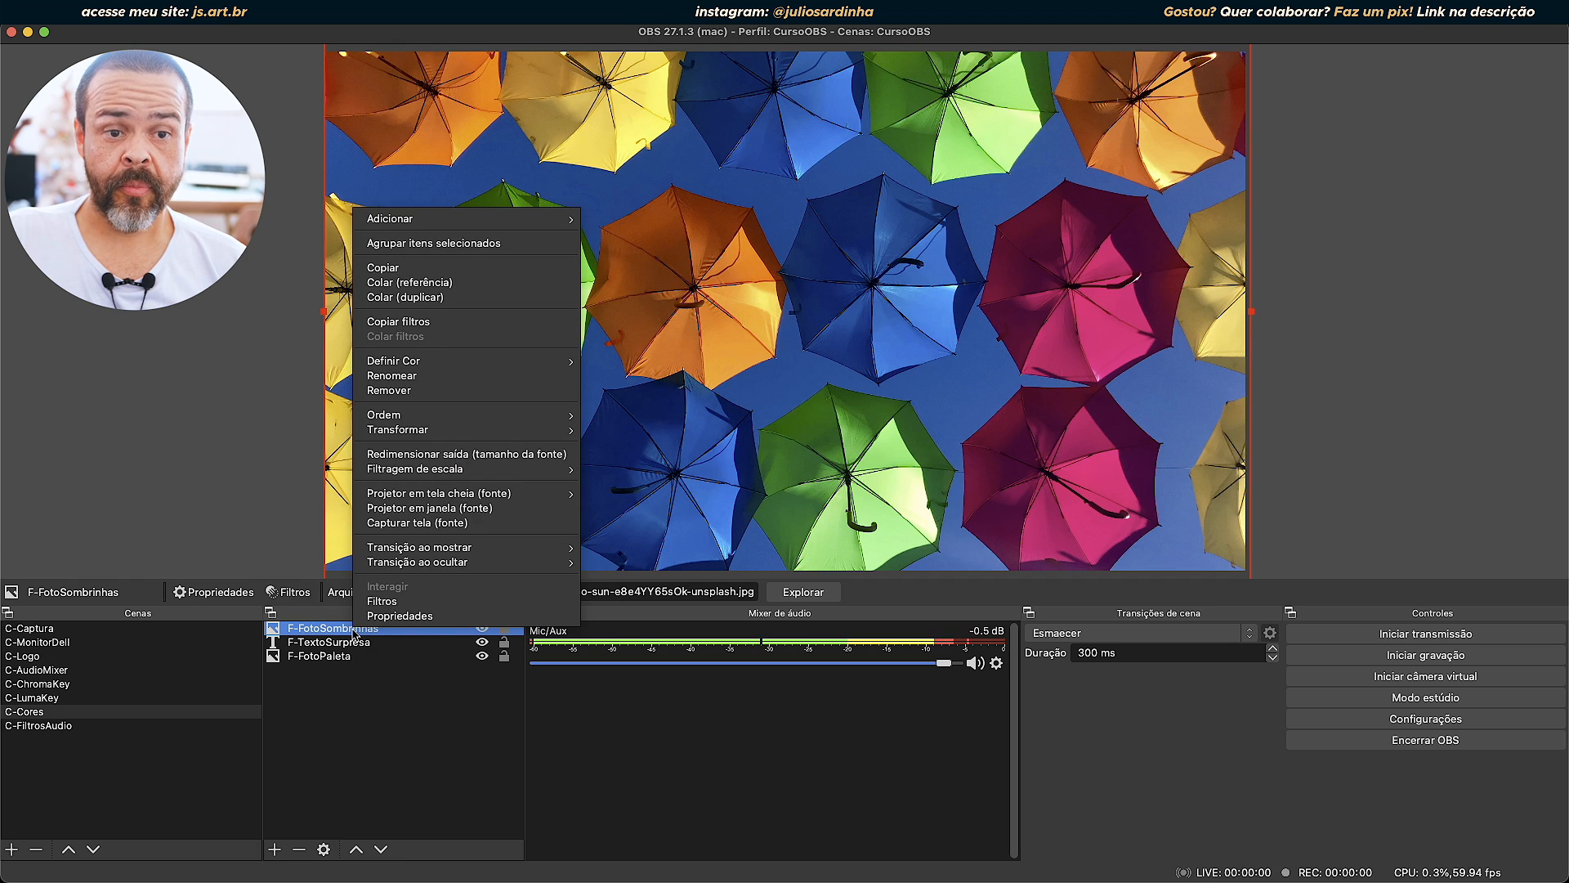
mouse_move(401, 417)
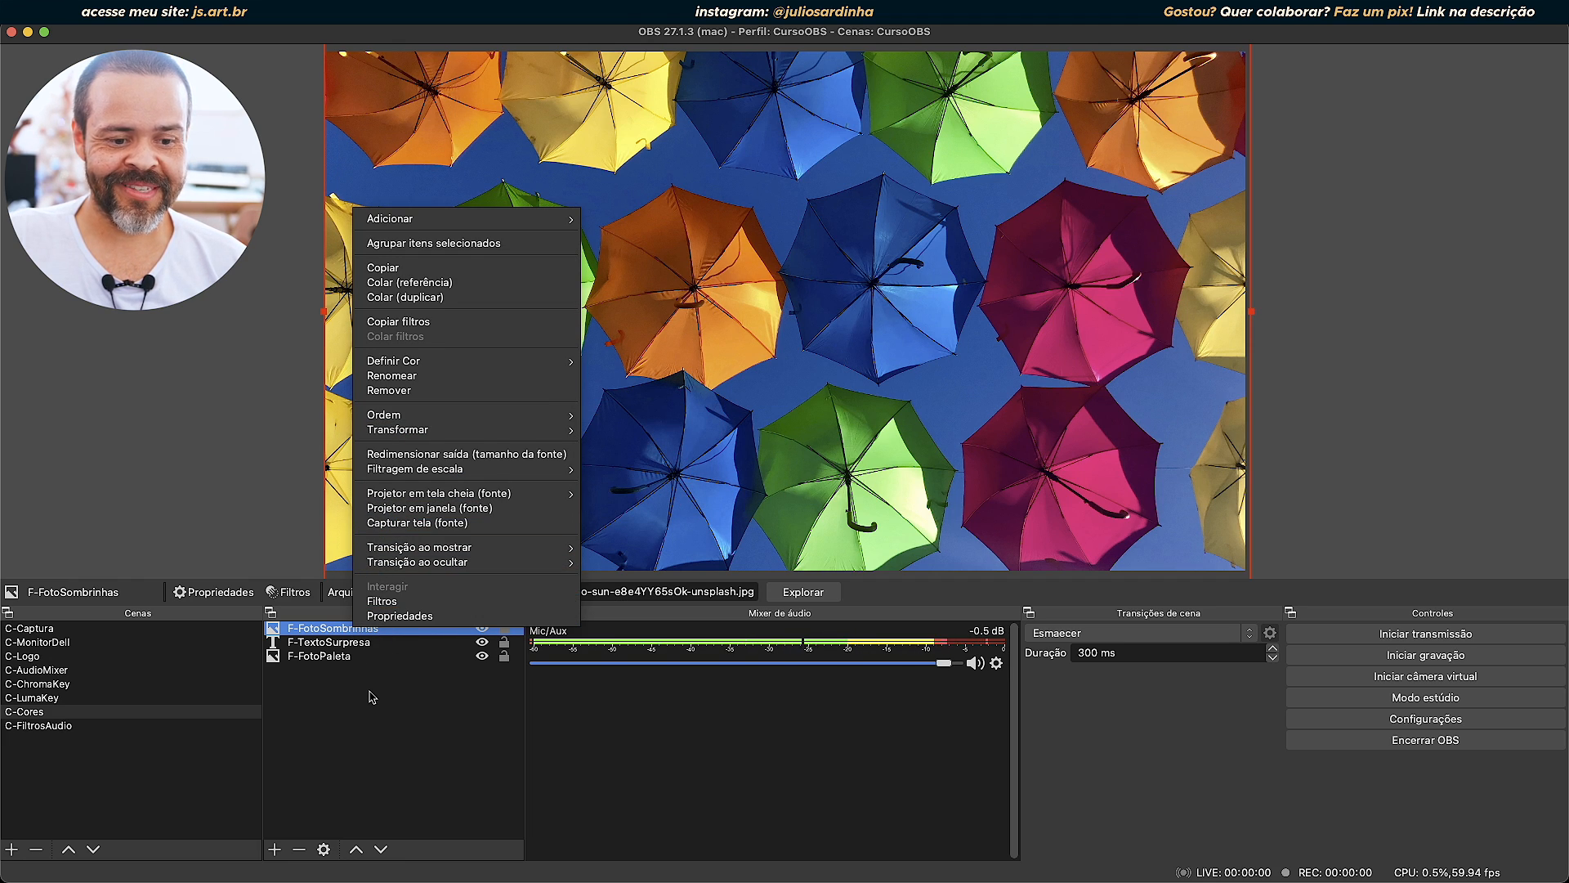
click(393, 602)
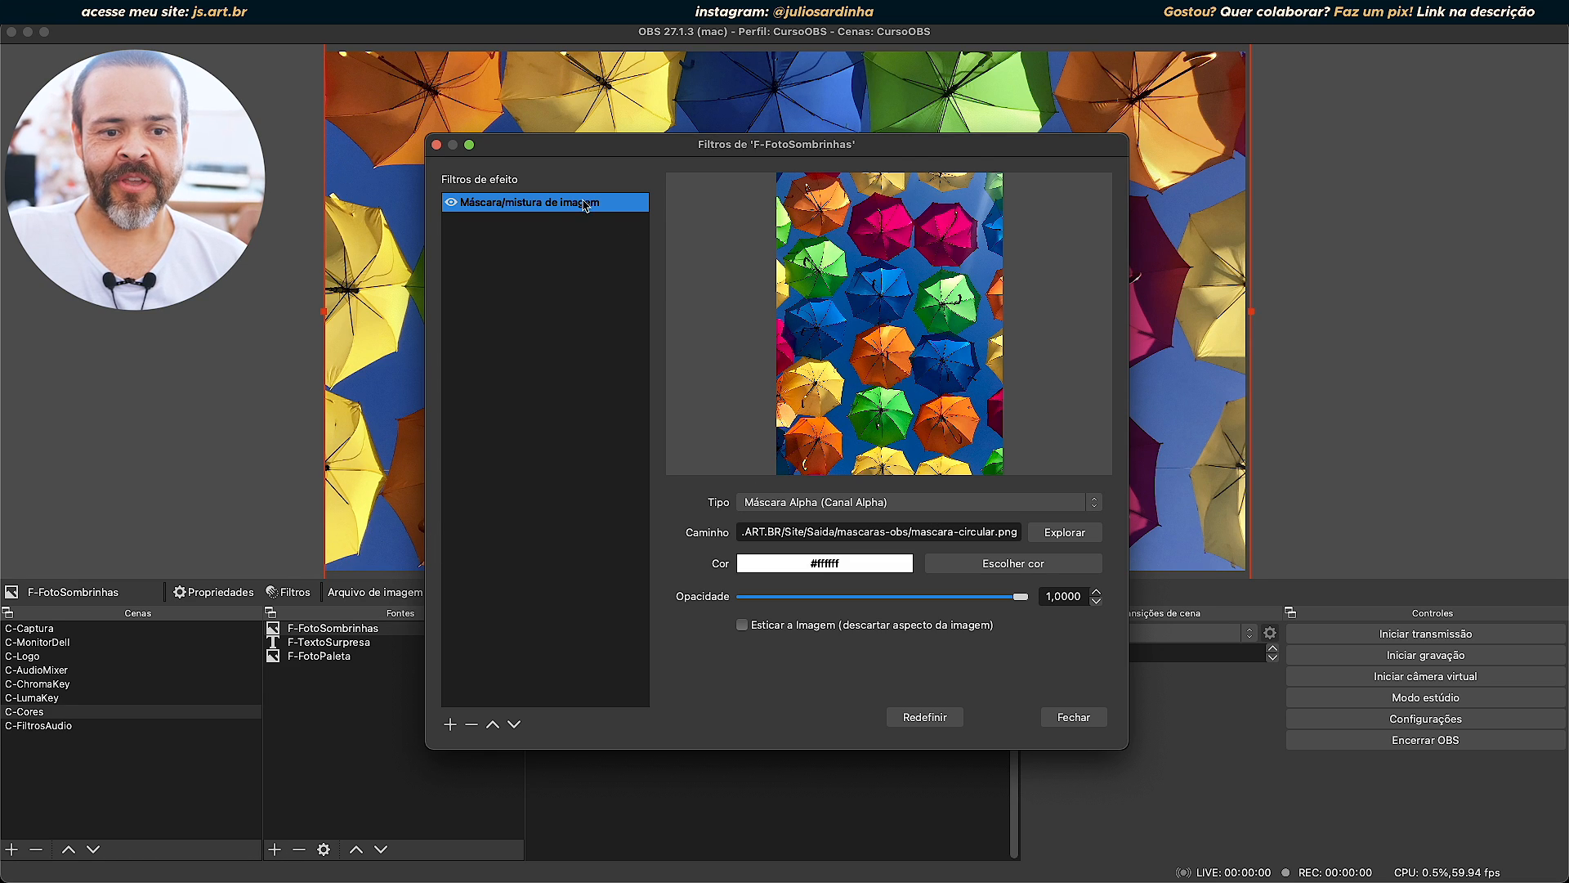
click(472, 724)
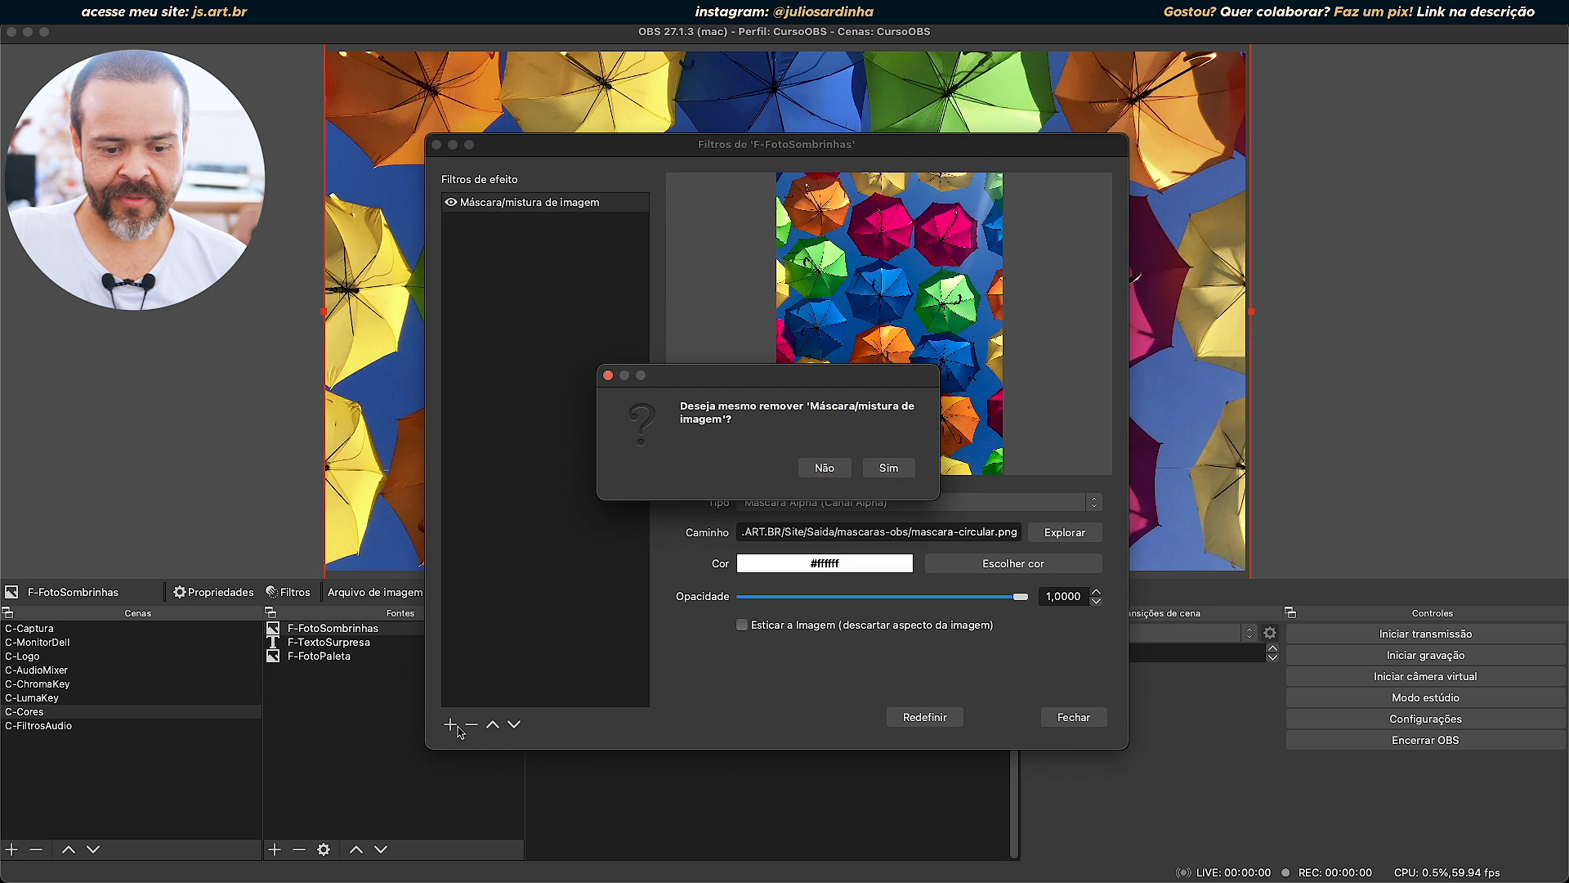
click(889, 467)
Add a Nitidez effect filter with its default name and move the filters window aside to uncover the scene.
click(451, 725)
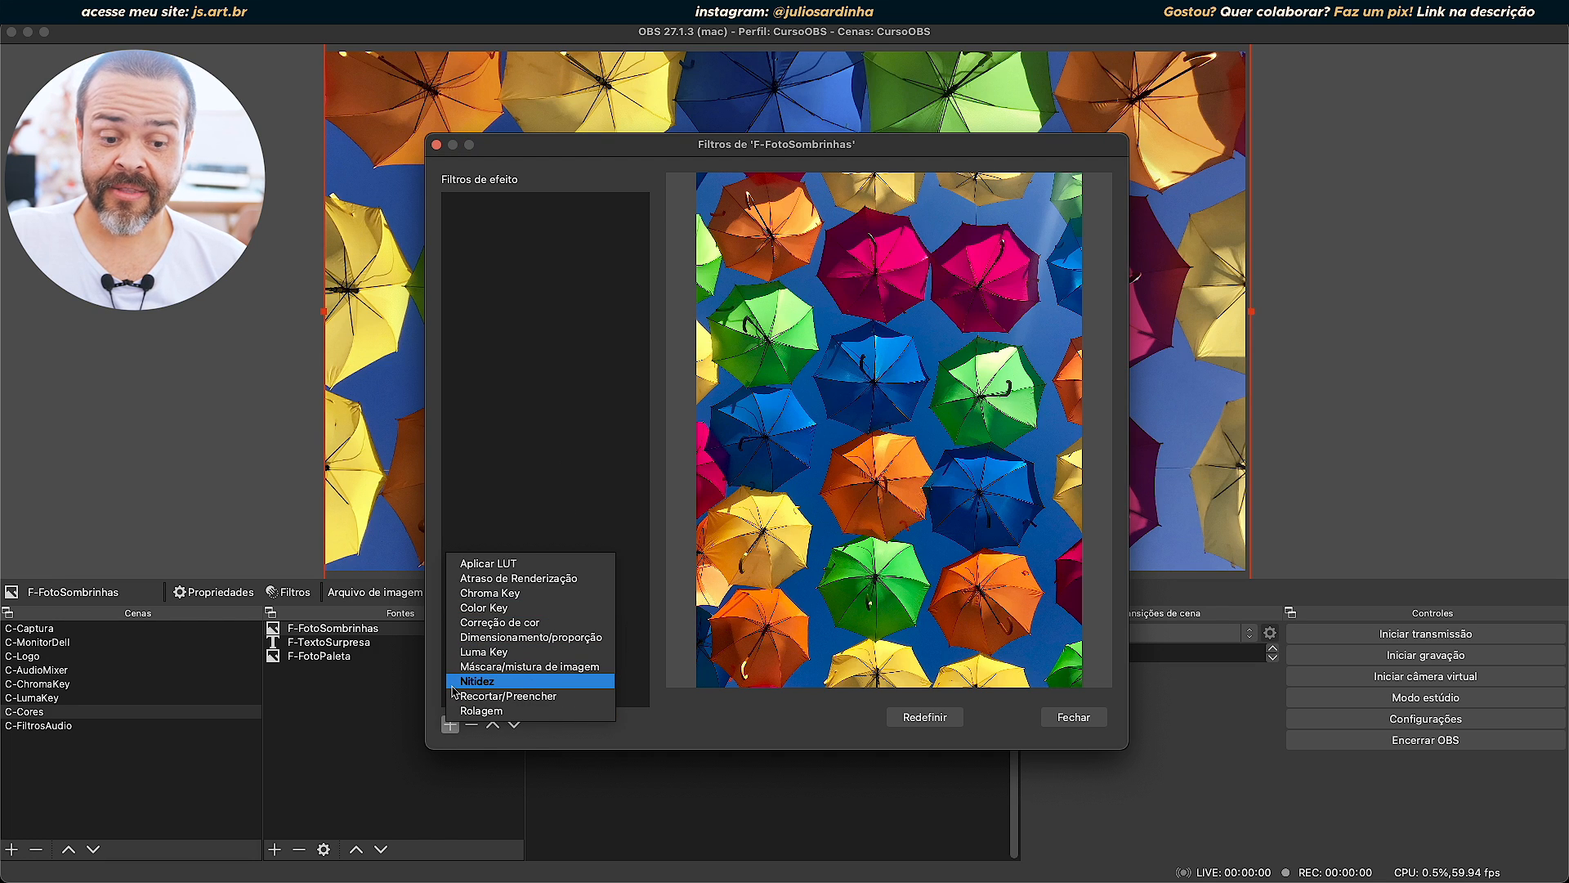
click(518, 682)
click(819, 464)
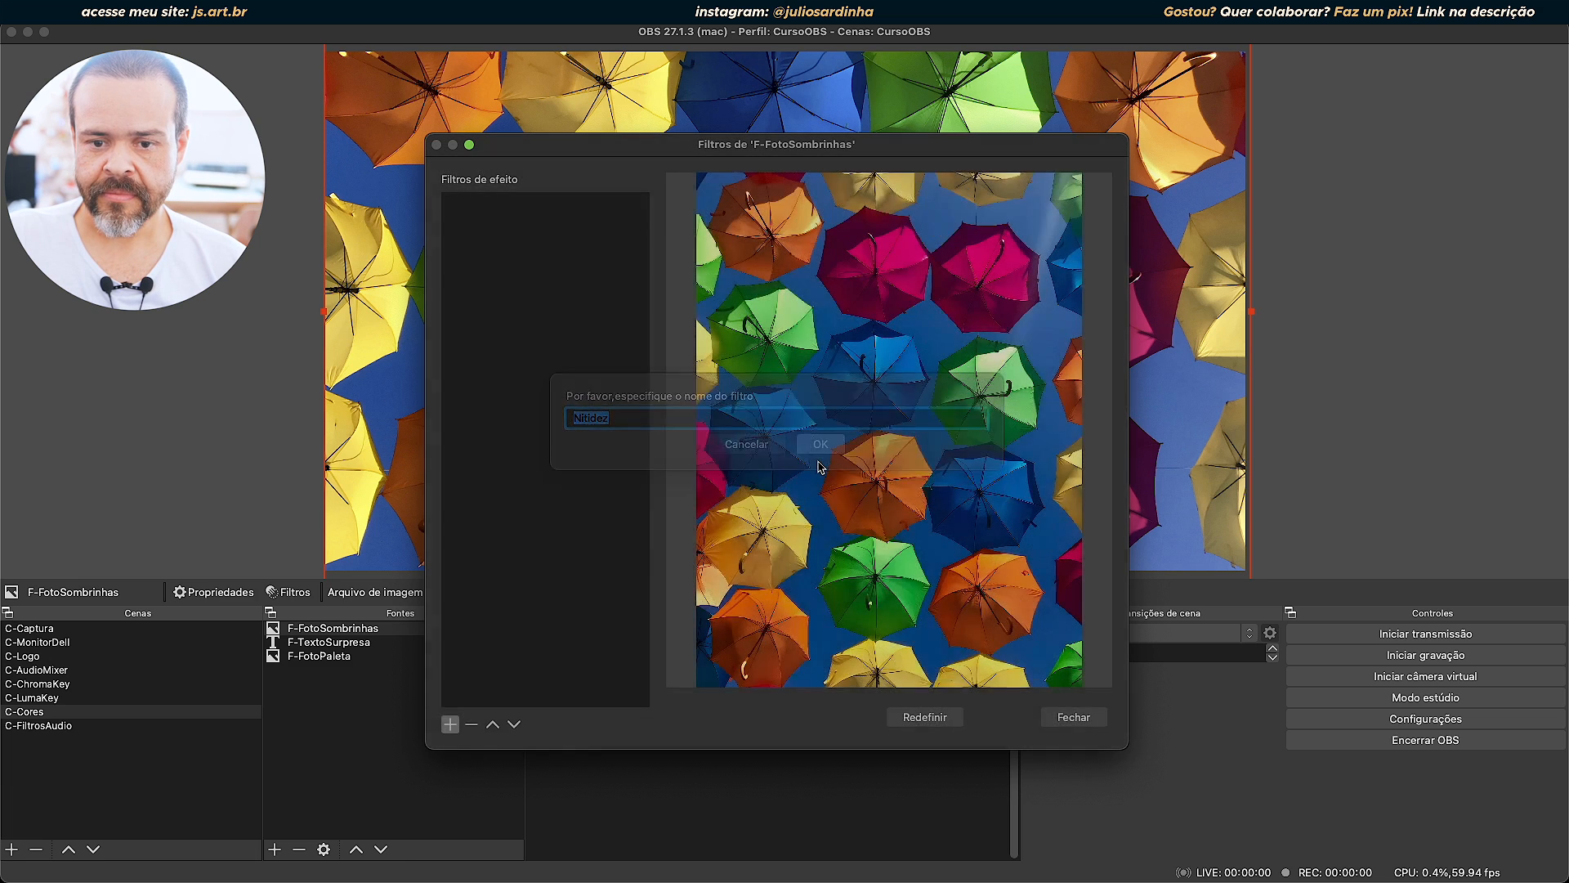
drag(963, 147, 393, 122)
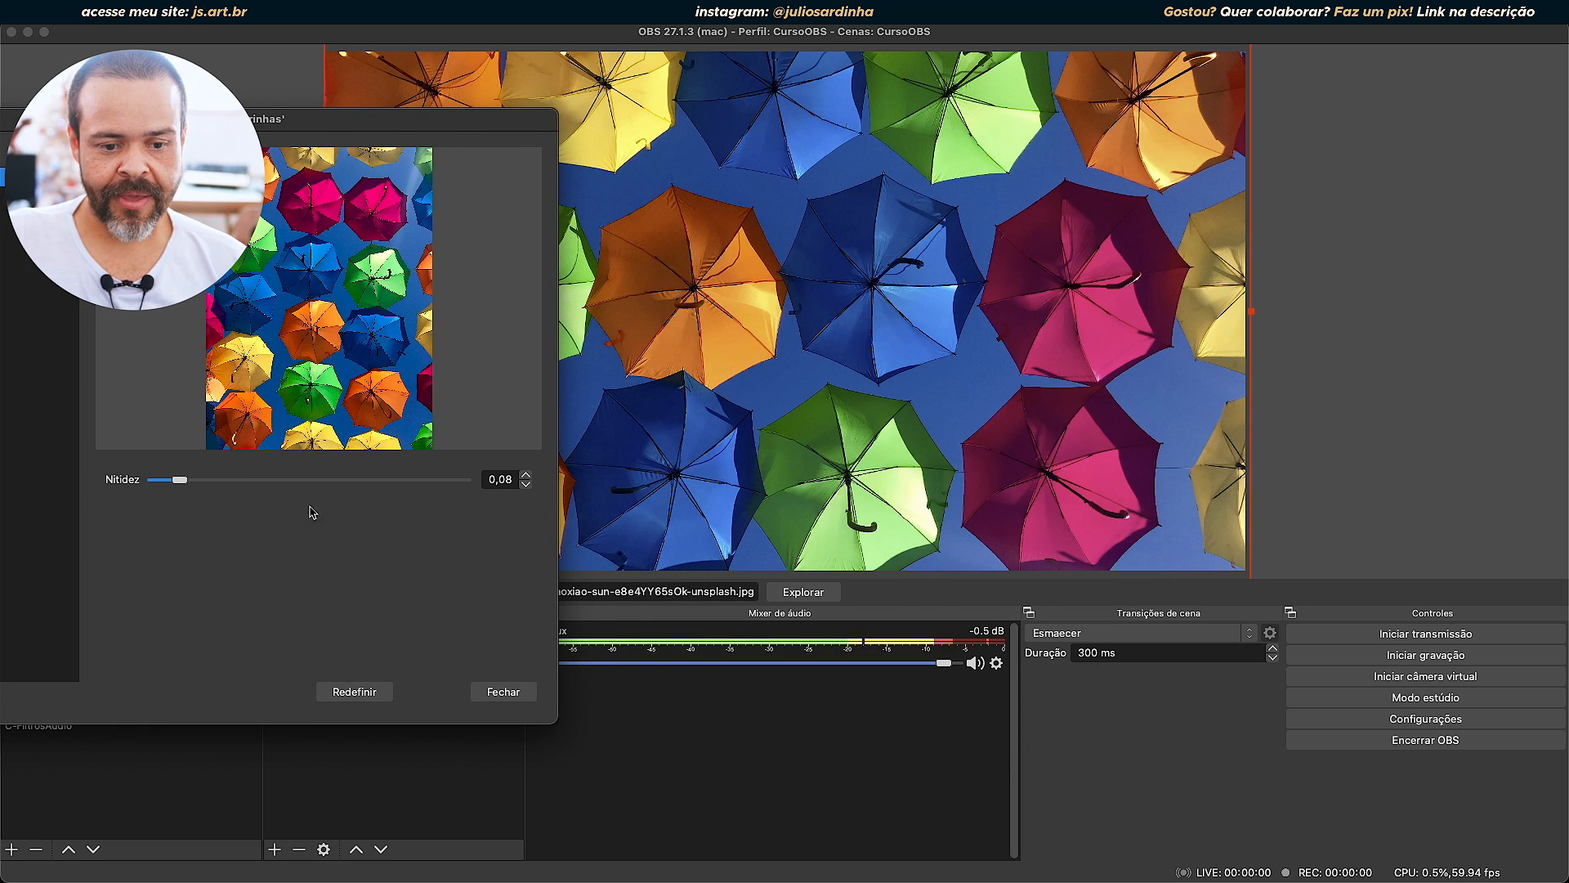
Compare the photo's sharpness by setting Nitidez to 1,00, 0,97 and 0,23, and return it to 1,00.
drag(187, 483, 523, 504)
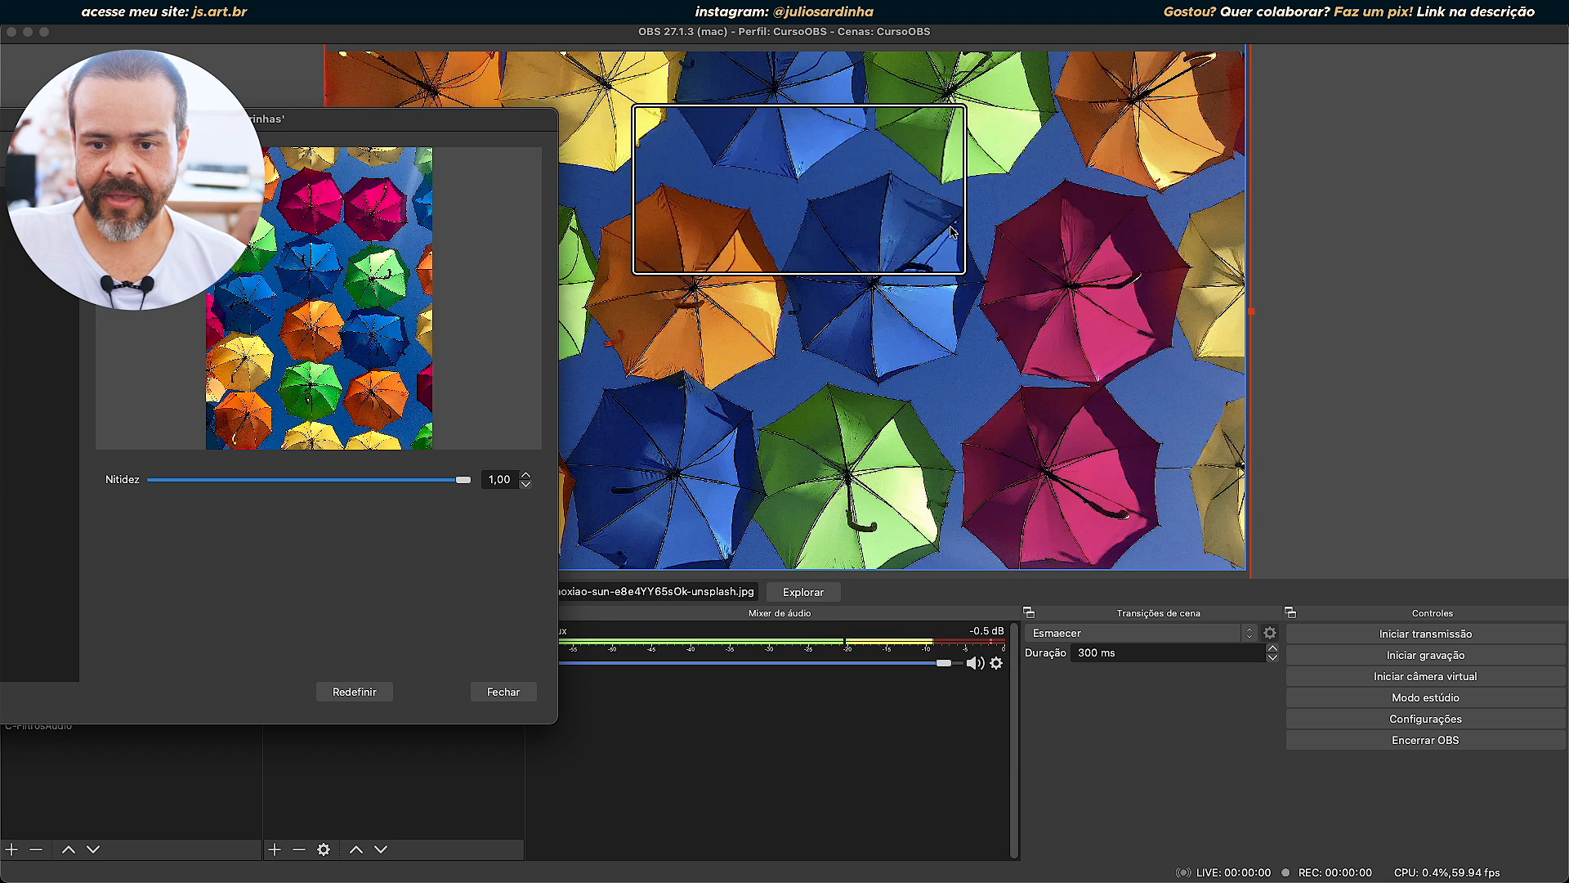
drag(463, 481, 504, 513)
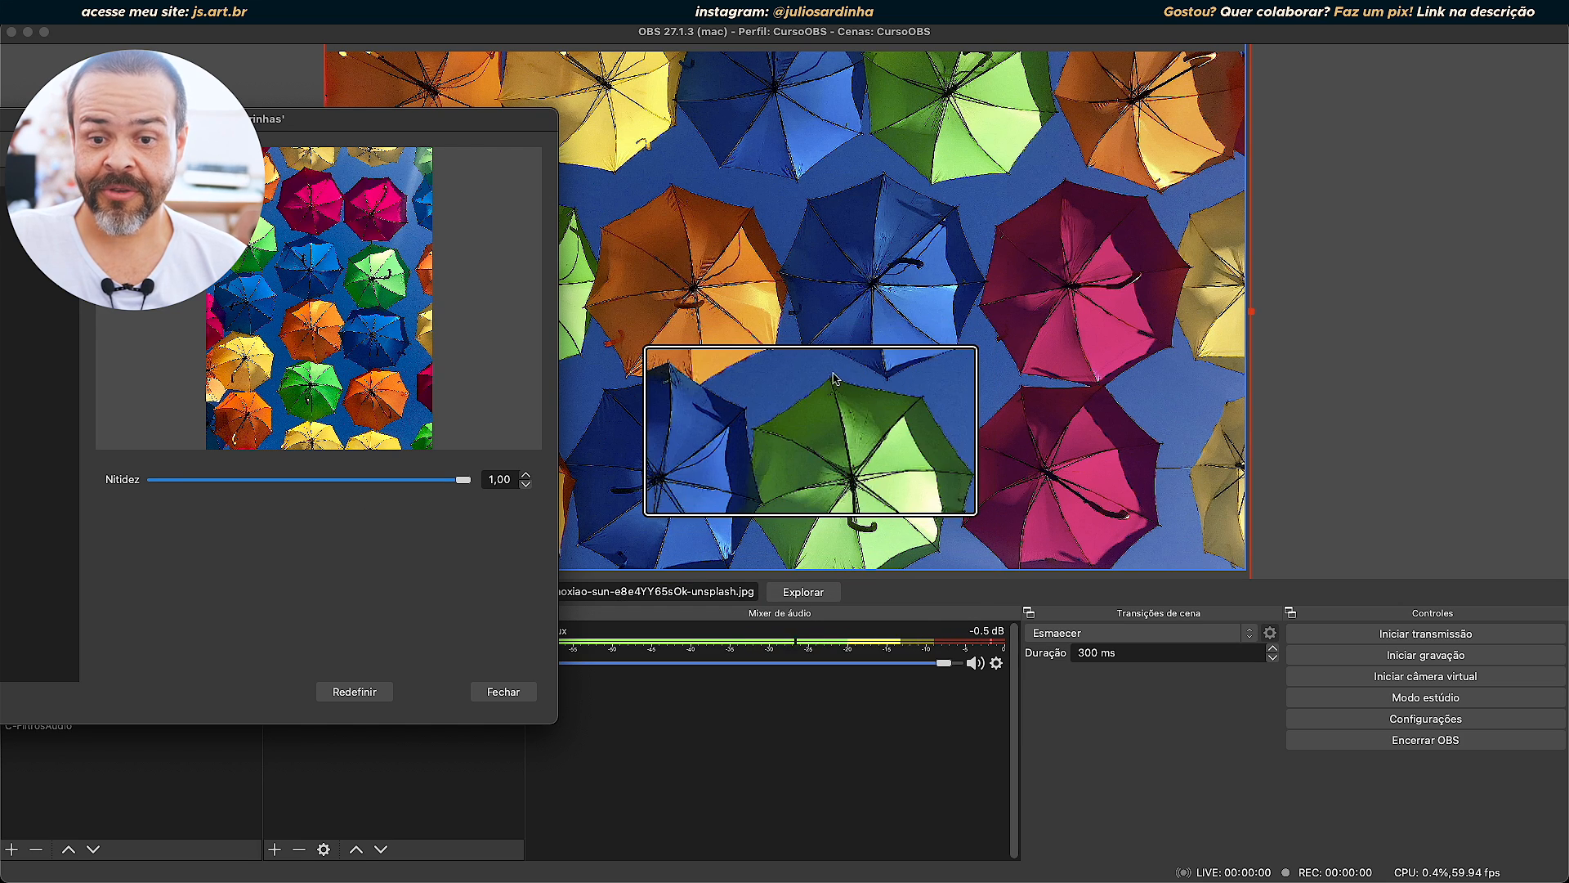
mouse_move(466, 485)
mouse_down()
mouse_move(151, 482)
mouse_move(460, 481)
mouse_up()
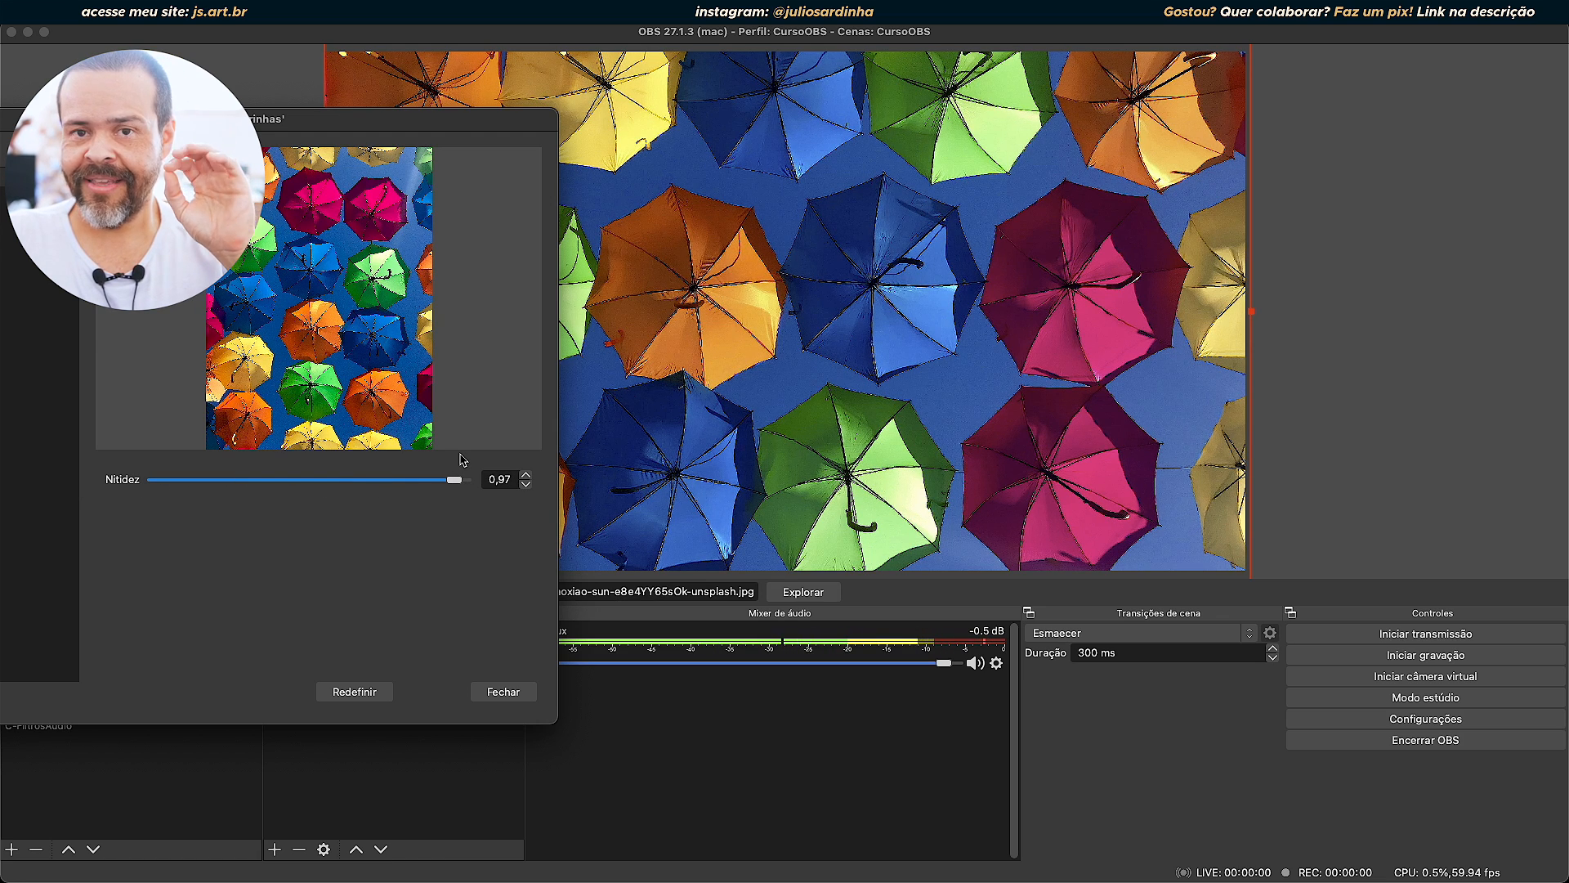
drag(454, 480, 231, 494)
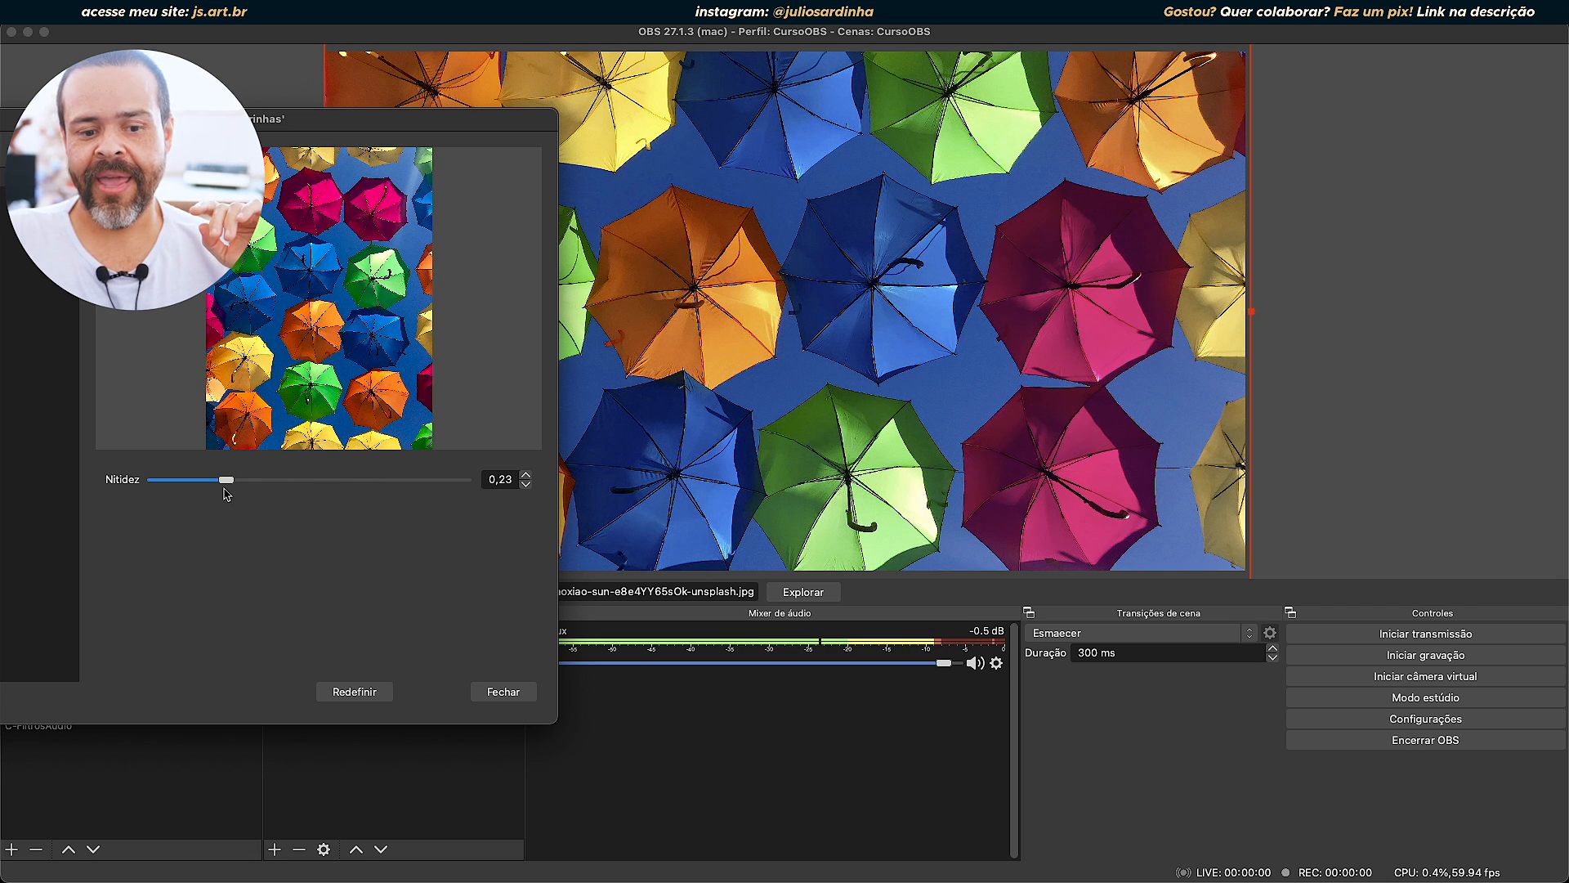
drag(226, 492, 462, 493)
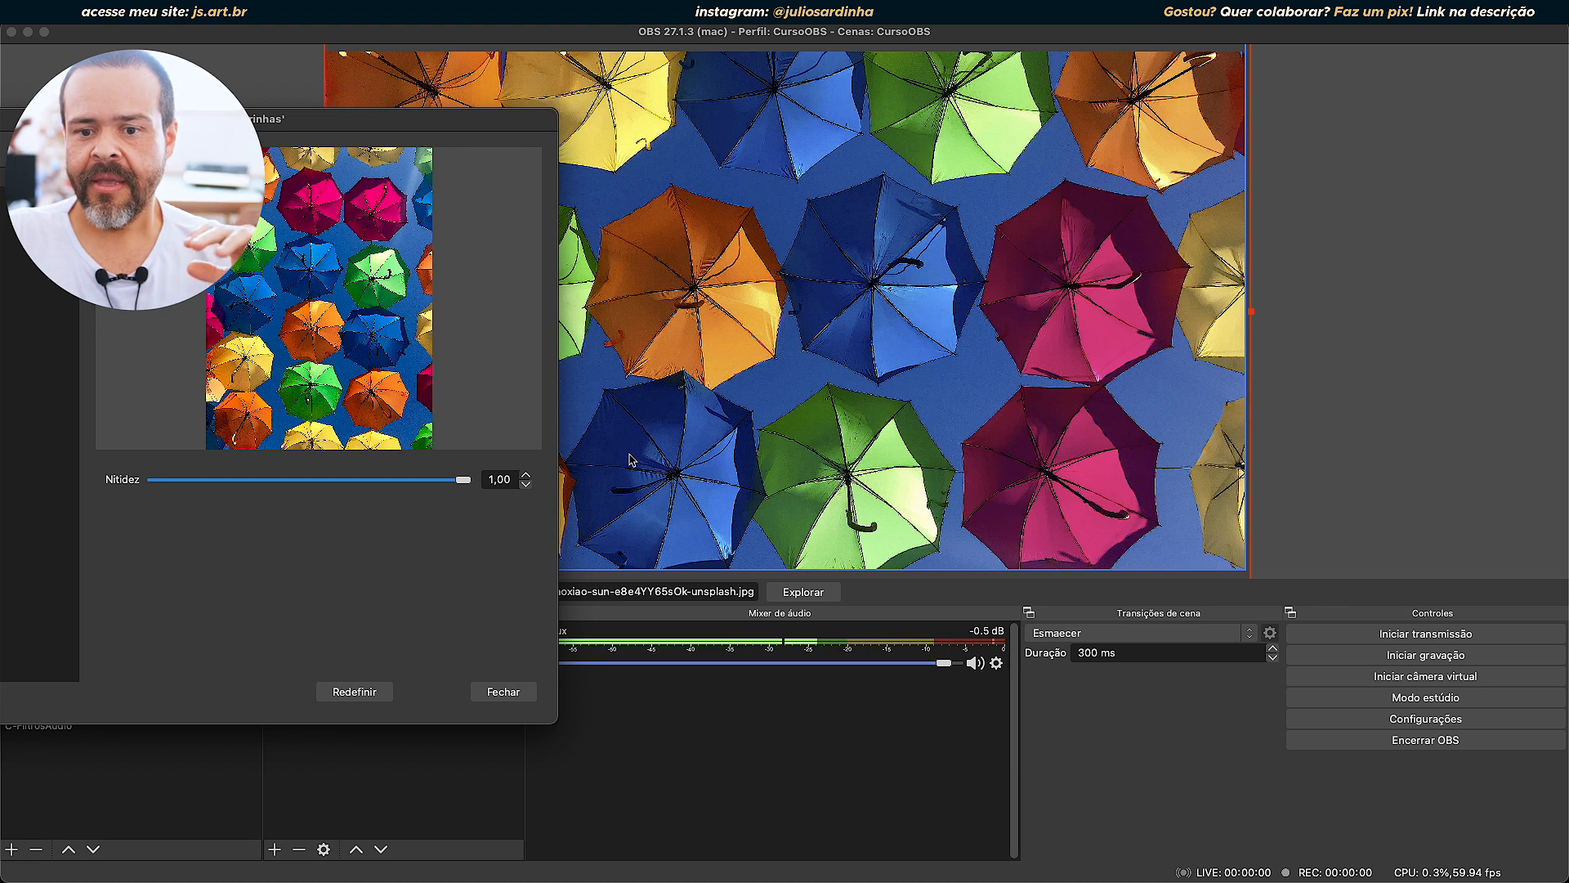
Bring the filters window's controls back into full view and reduce Nitidez to 0,11.
drag(442, 117, 750, 120)
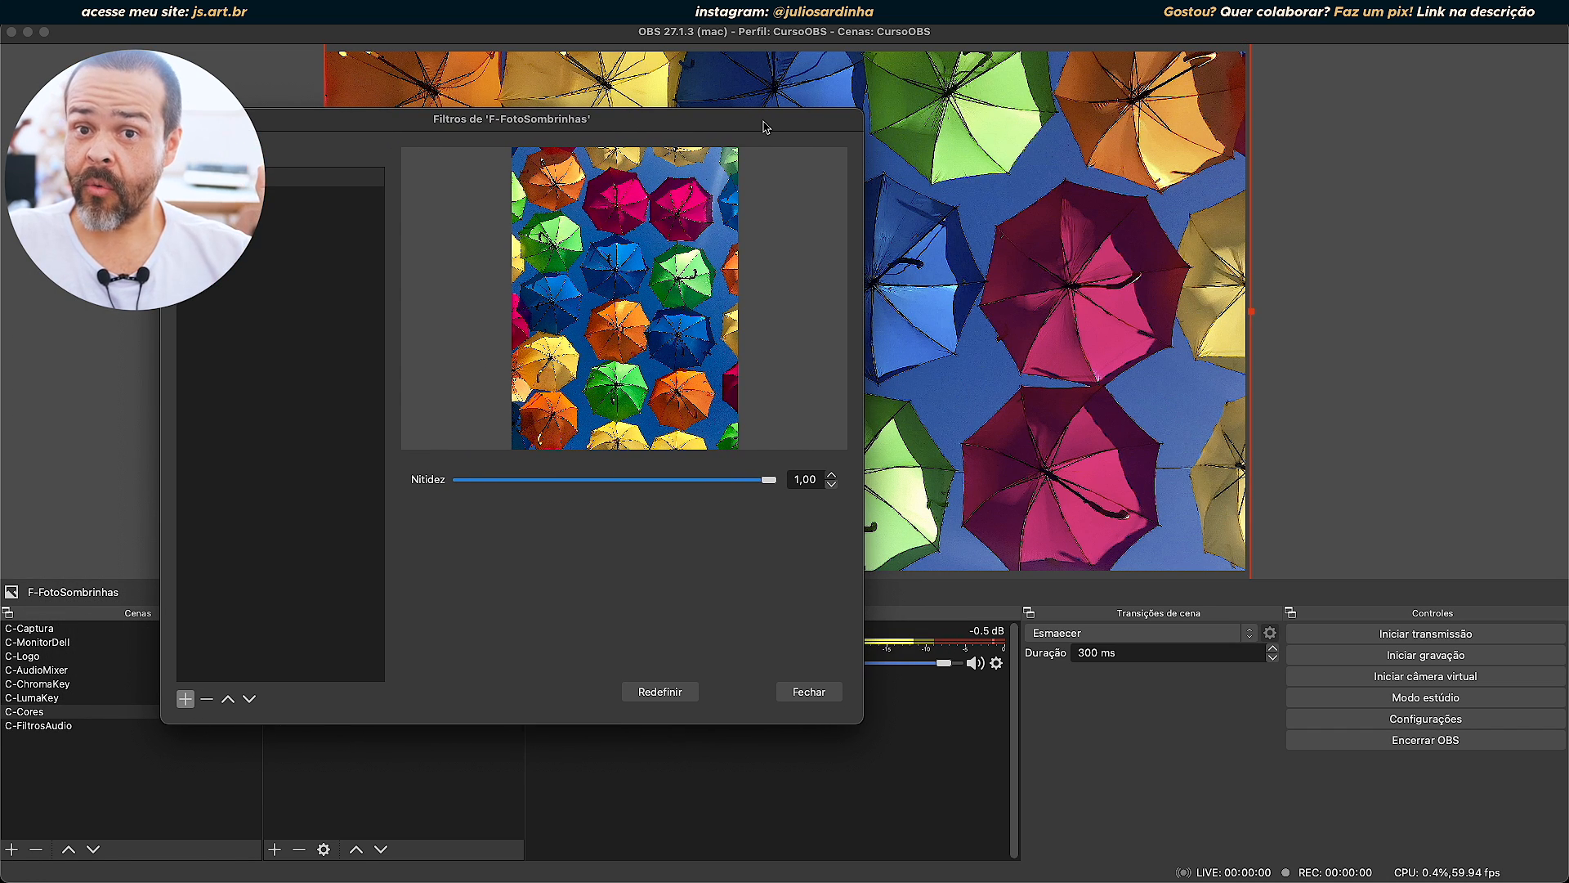
drag(765, 481, 497, 491)
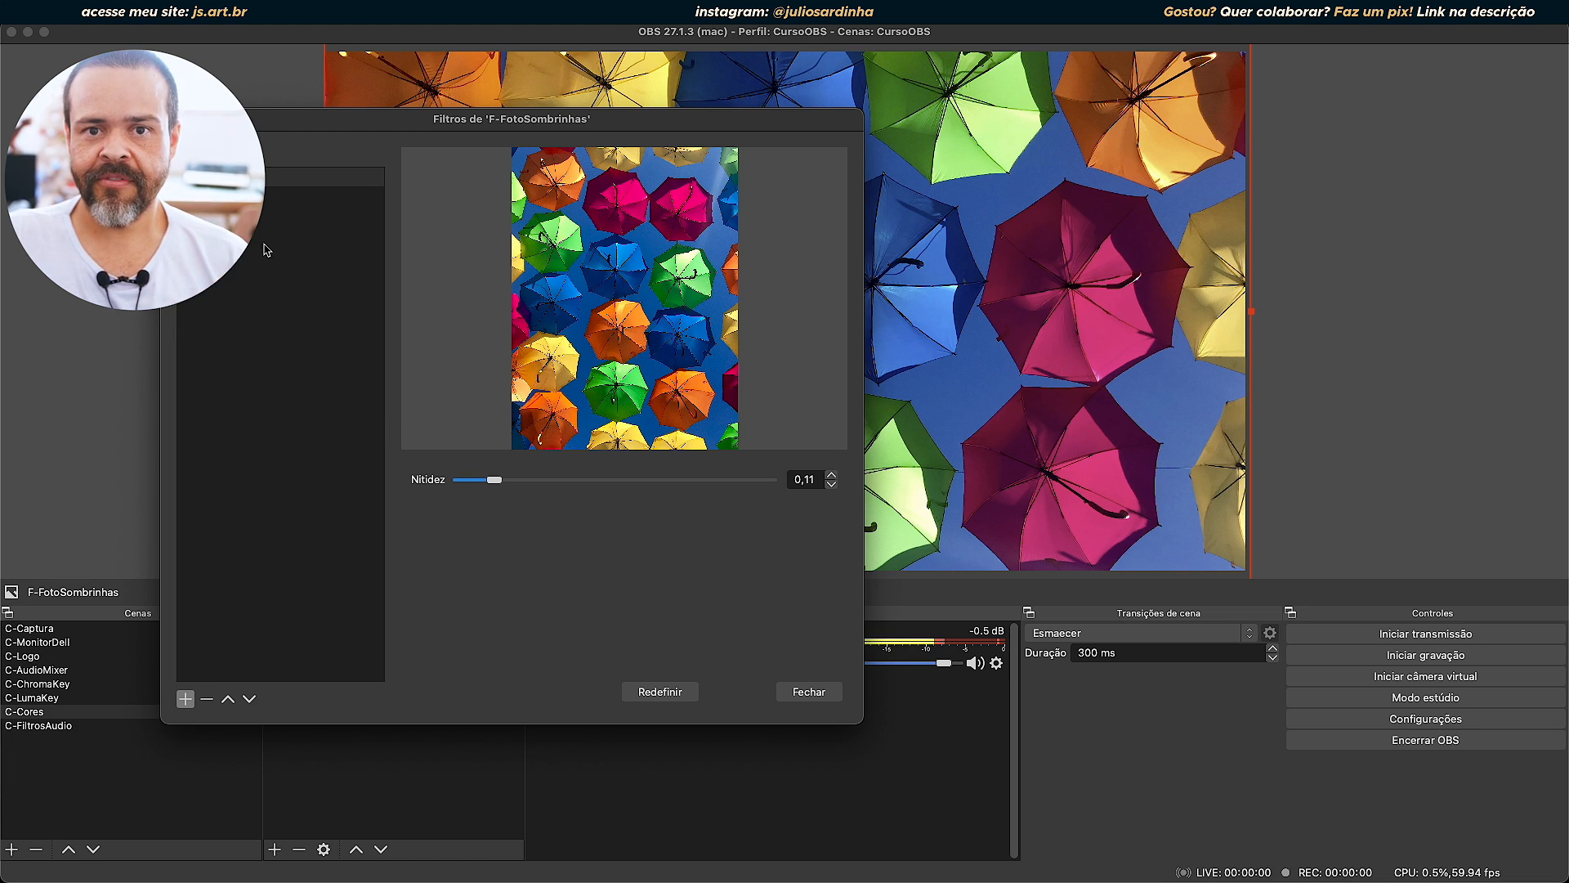
Remove the Nitidez filter from F-FotoSombrinhas and confirm the removal.
click(263, 177)
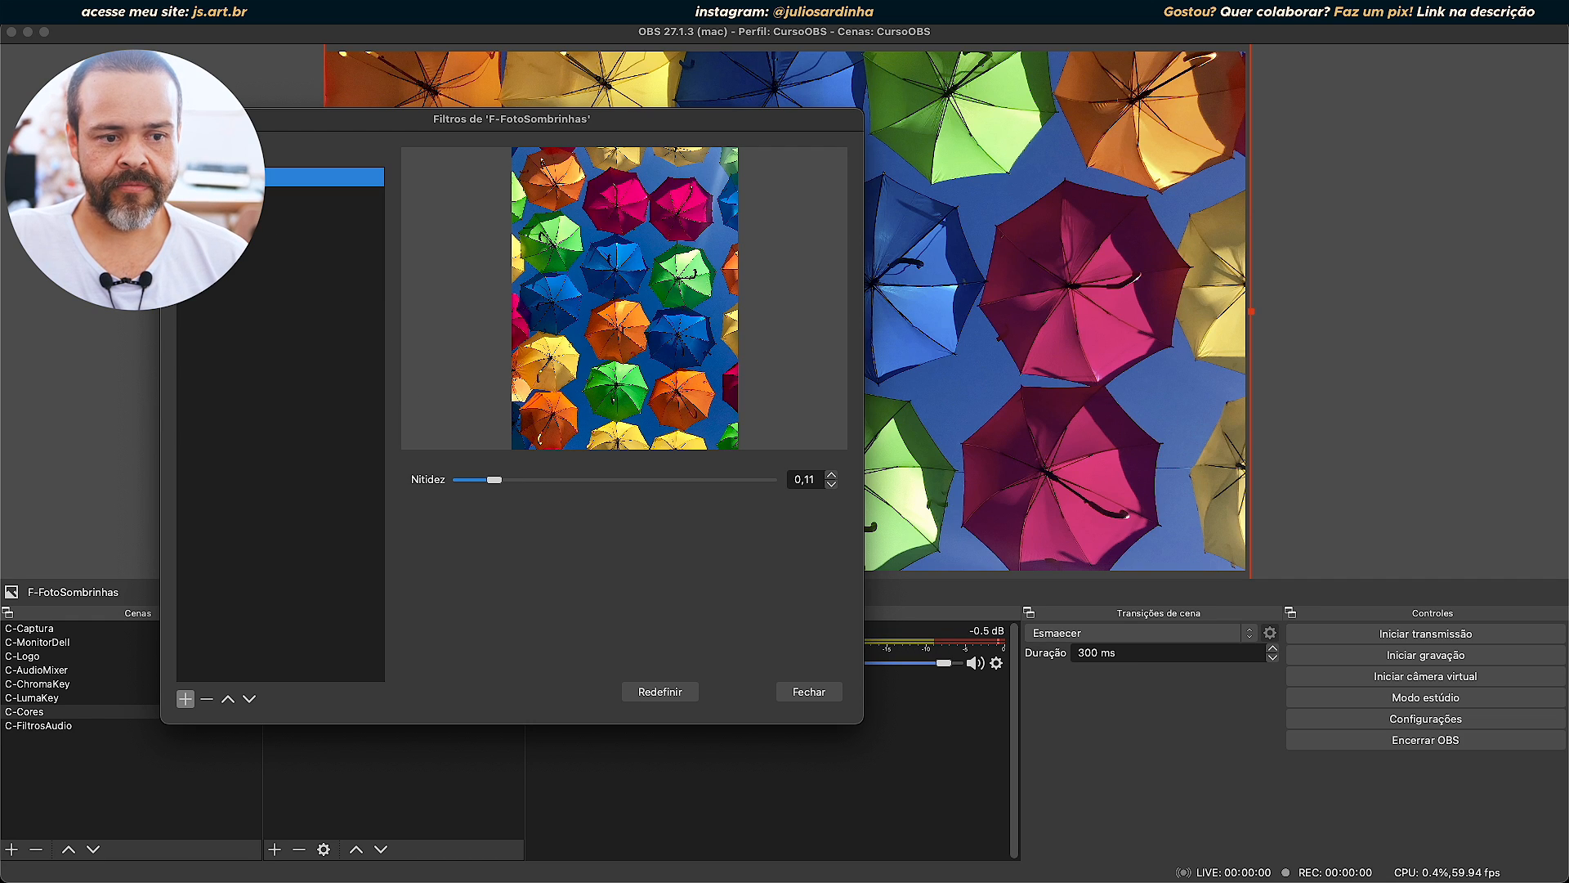
click(209, 700)
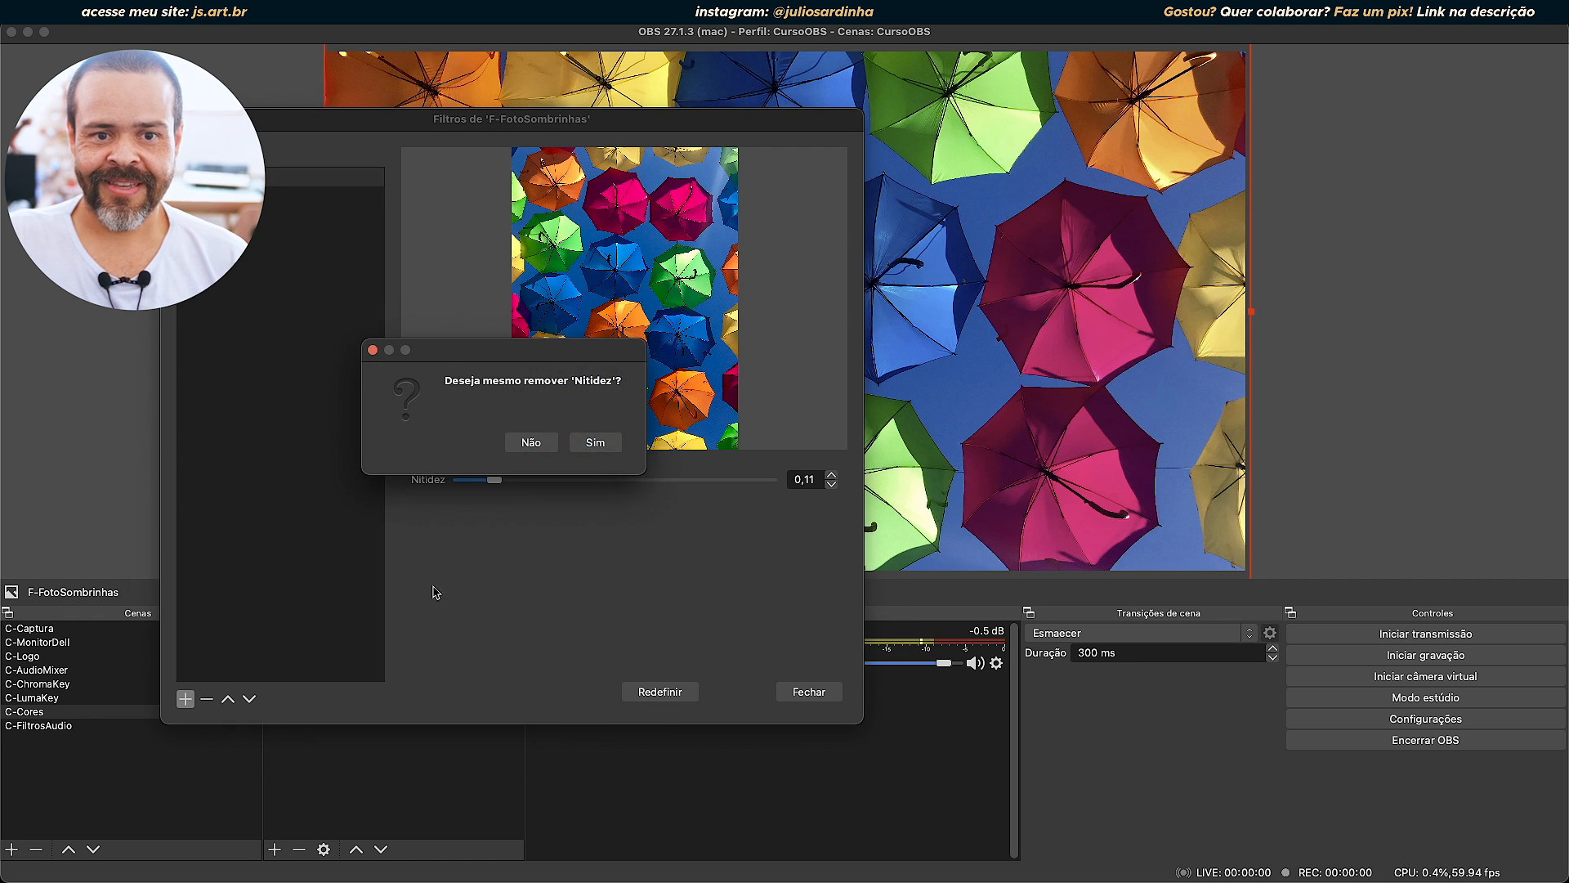
click(595, 443)
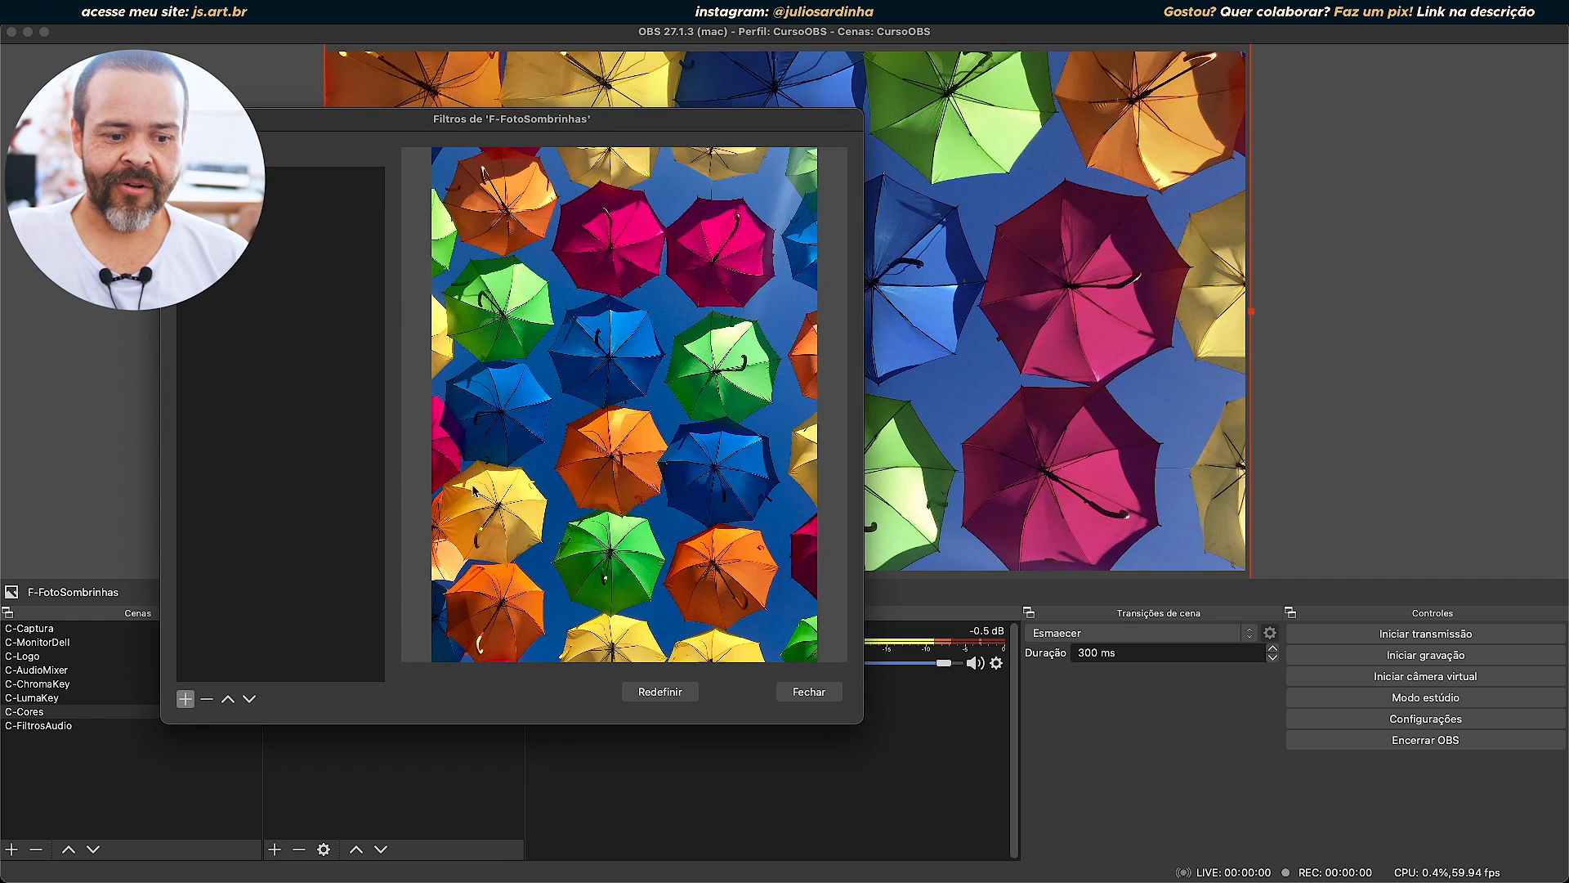
Add a Recortar/Preencher effect filter to F-FotoSombrinhas with its default name.
click(185, 699)
click(298, 840)
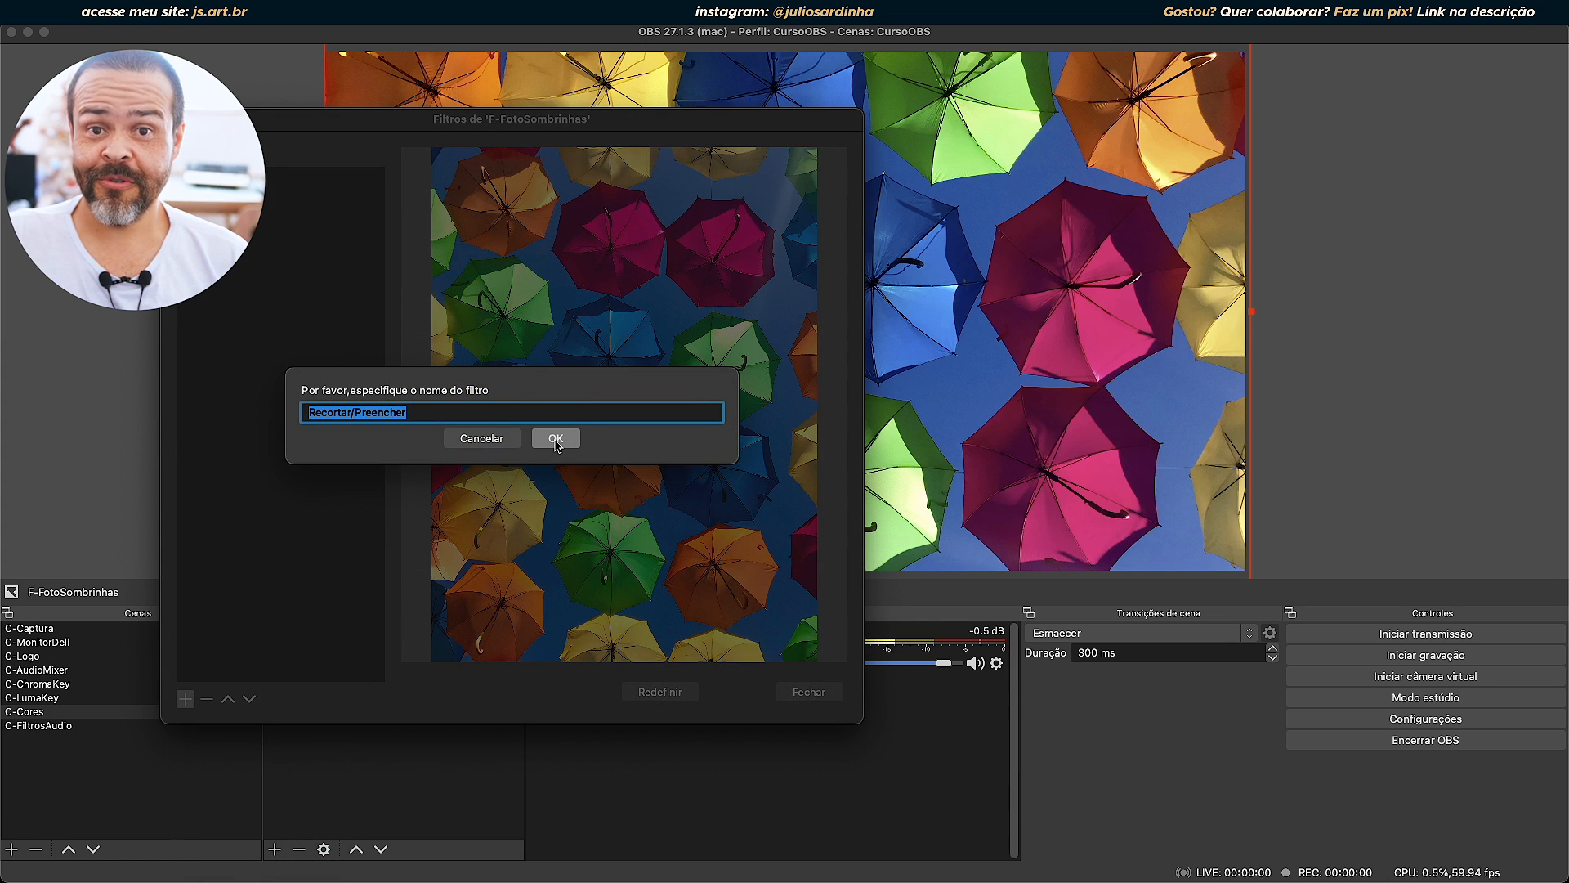
click(556, 439)
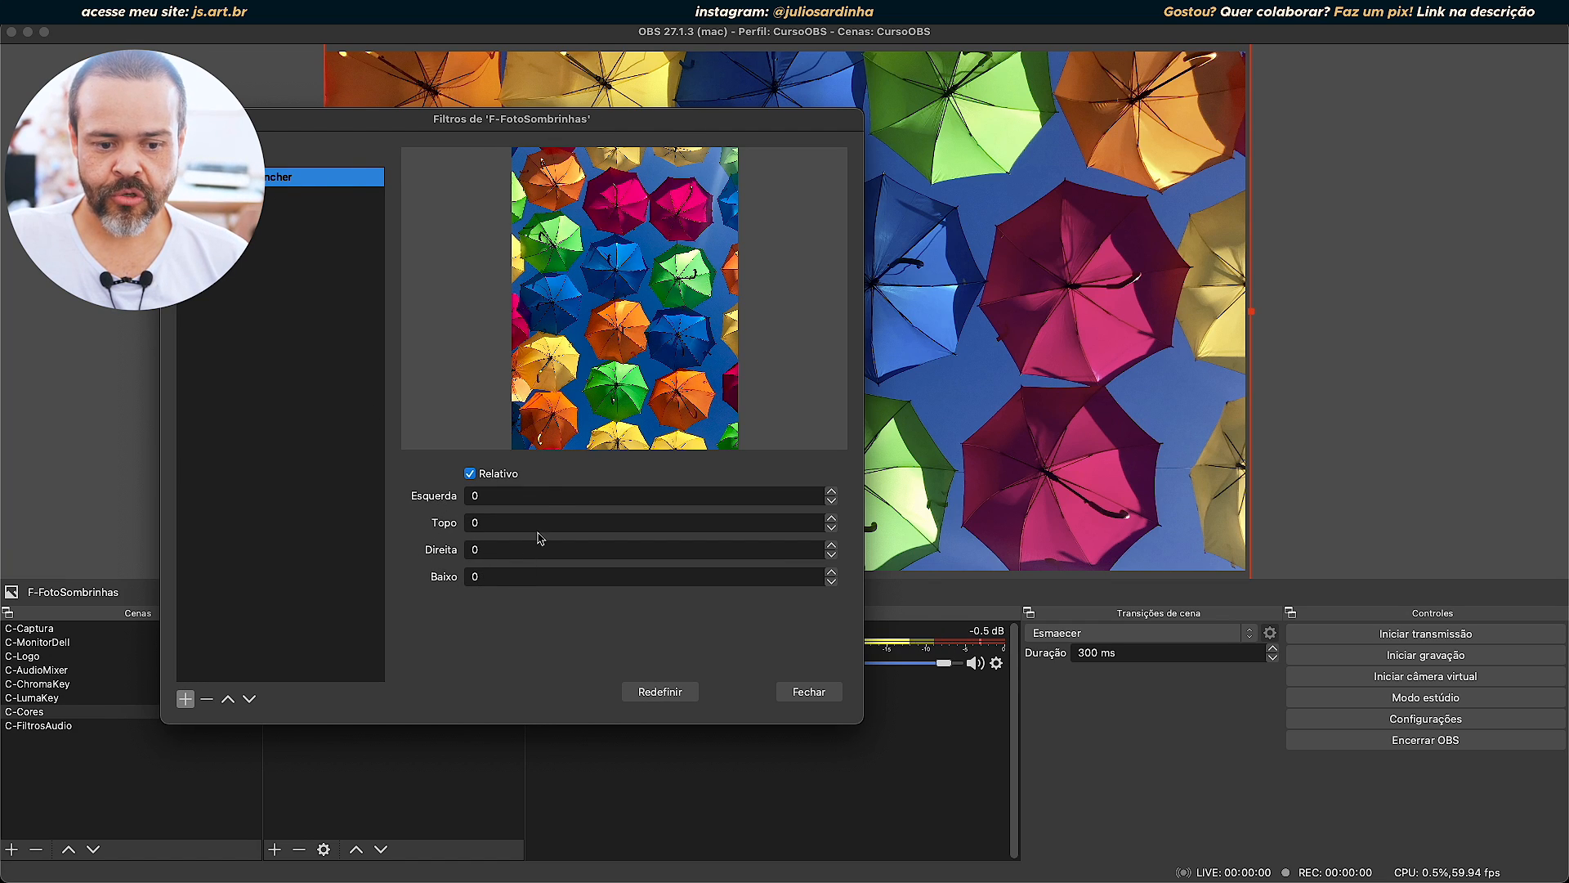
Set the filter's Esquerda crop to 100 and move the filters window to uncover more of the scene.
double_click(541, 495)
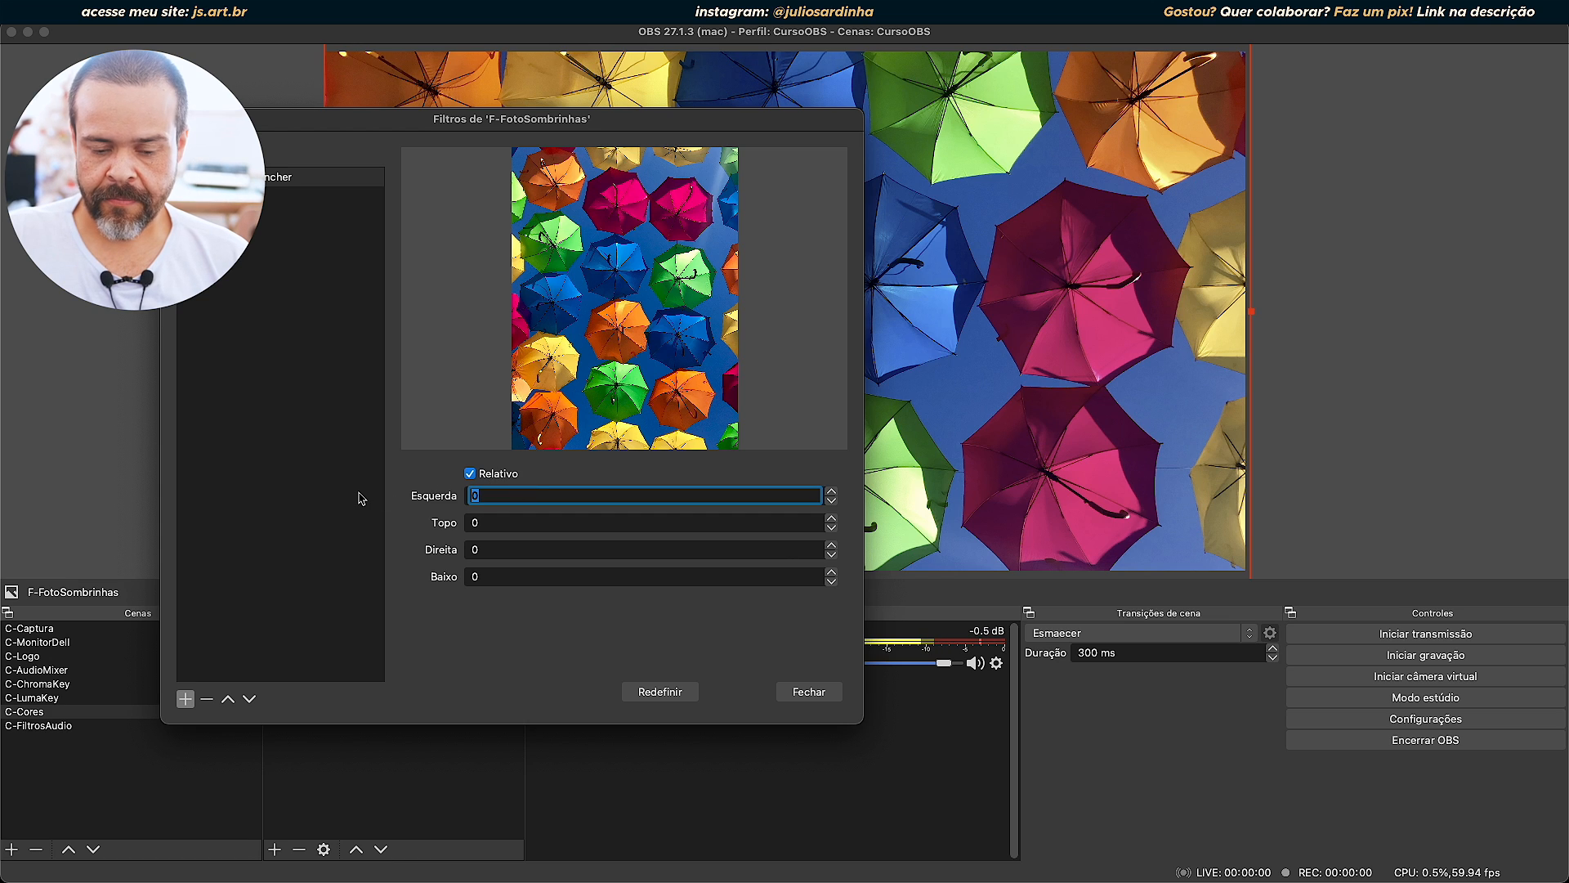
text(100)
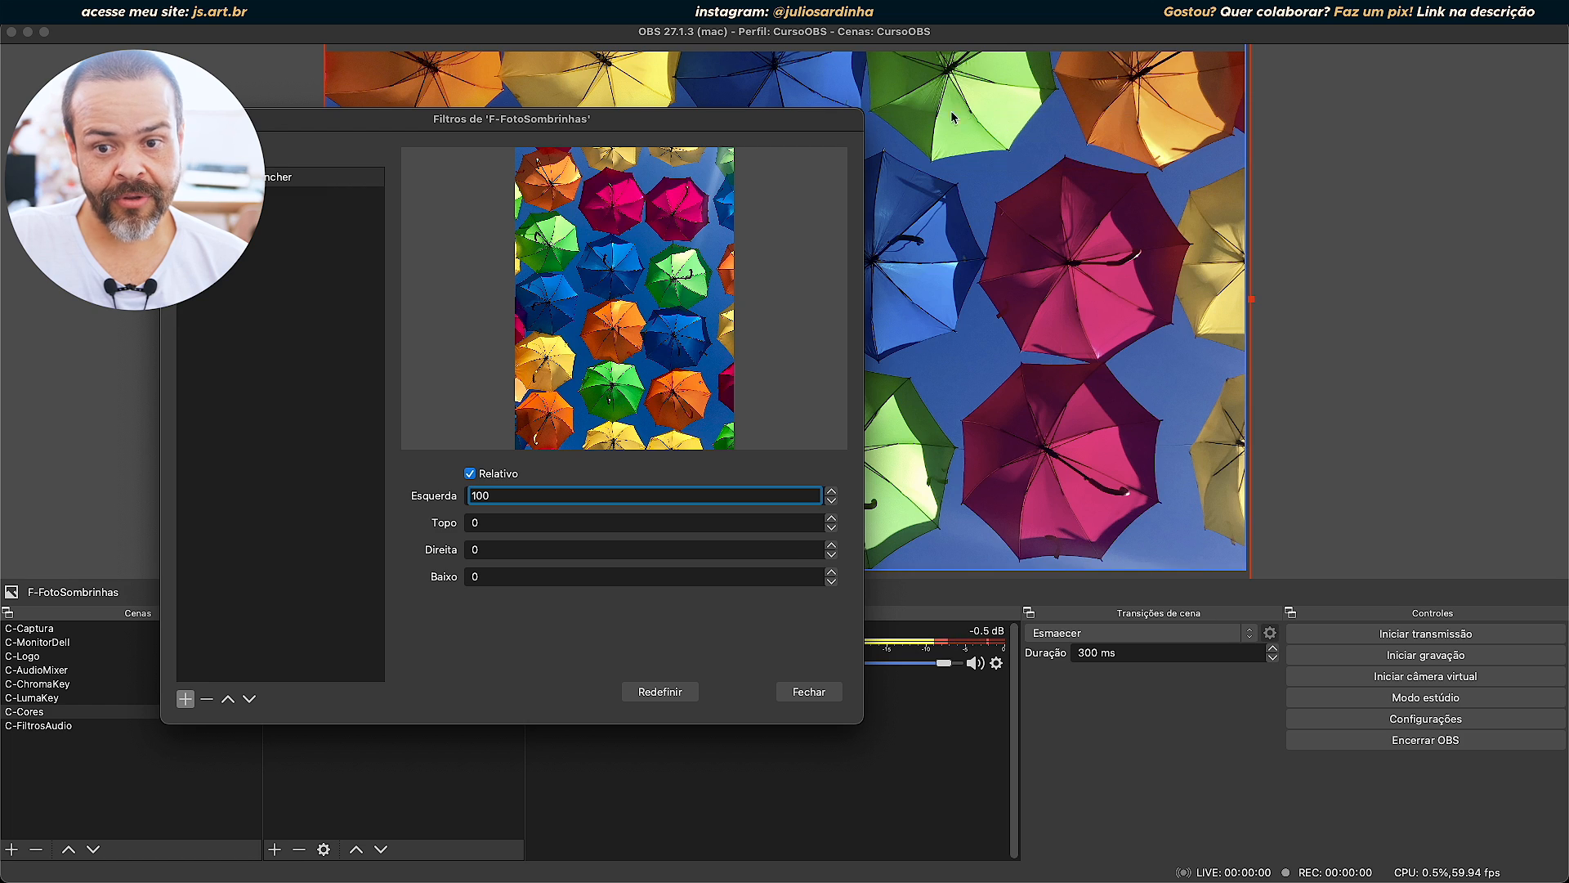
drag(663, 125, 624, 270)
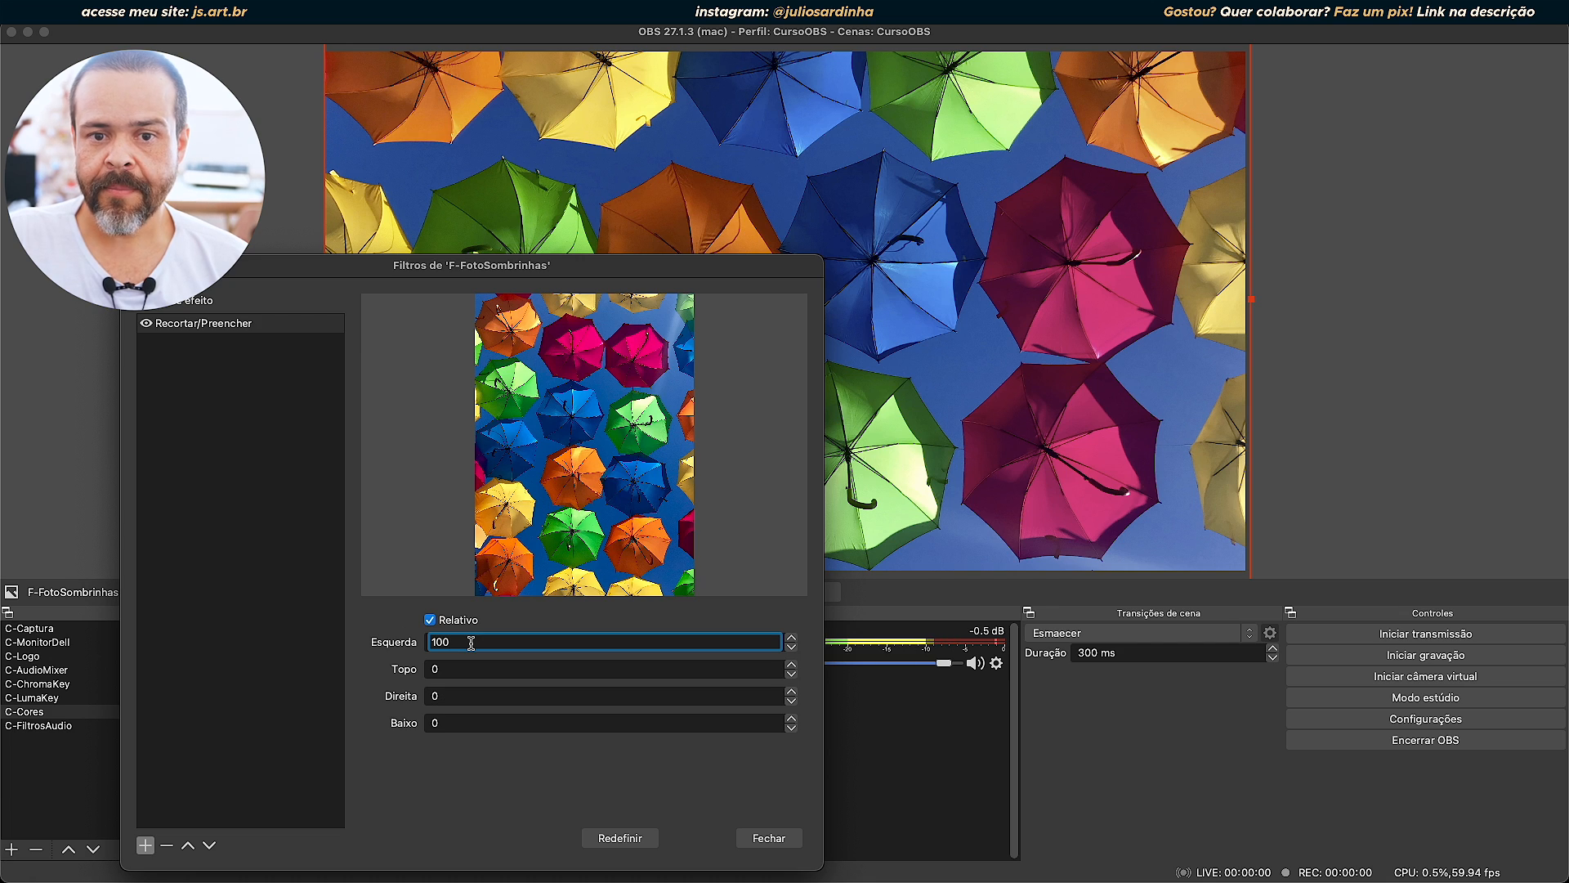
Try larger Esquerda crops of 500 and 1000 on the photo.
drag(471, 642, 402, 642)
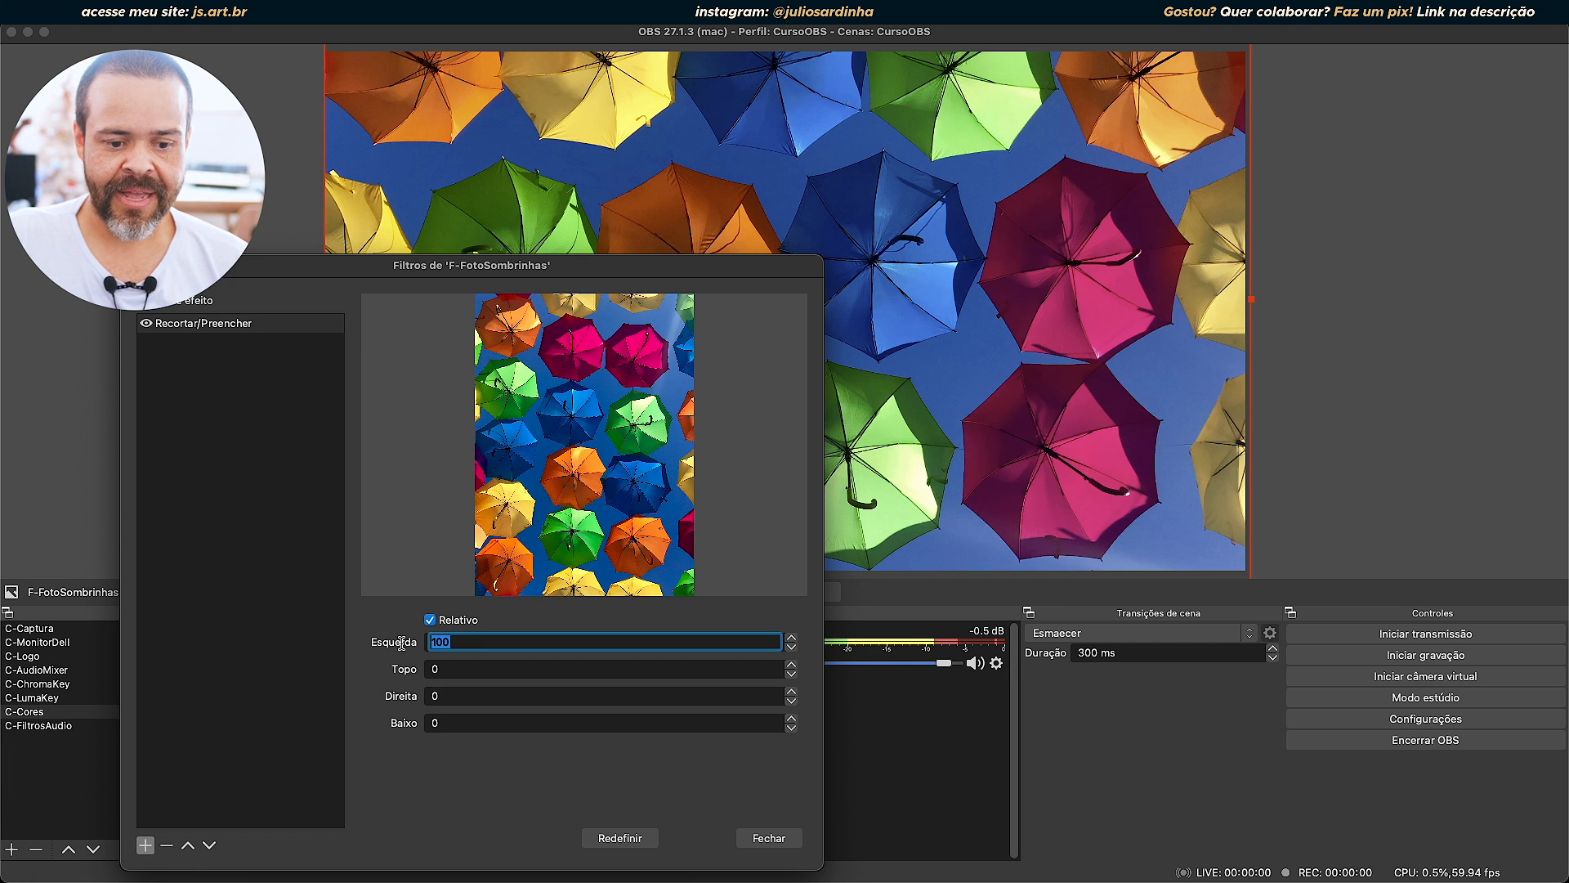
text(0)
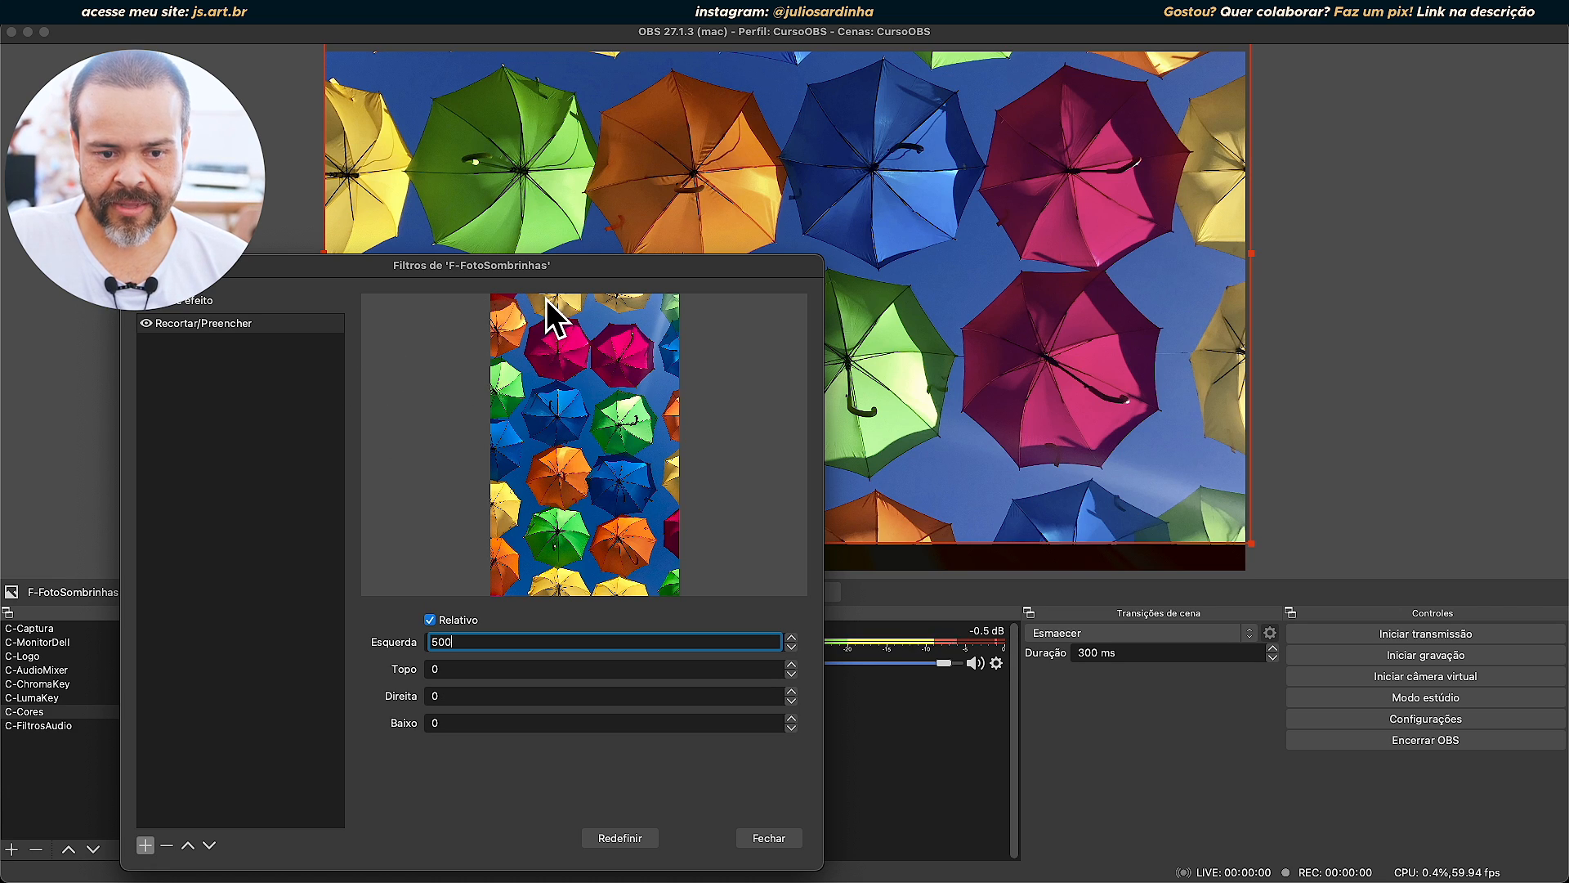
double_click(461, 642)
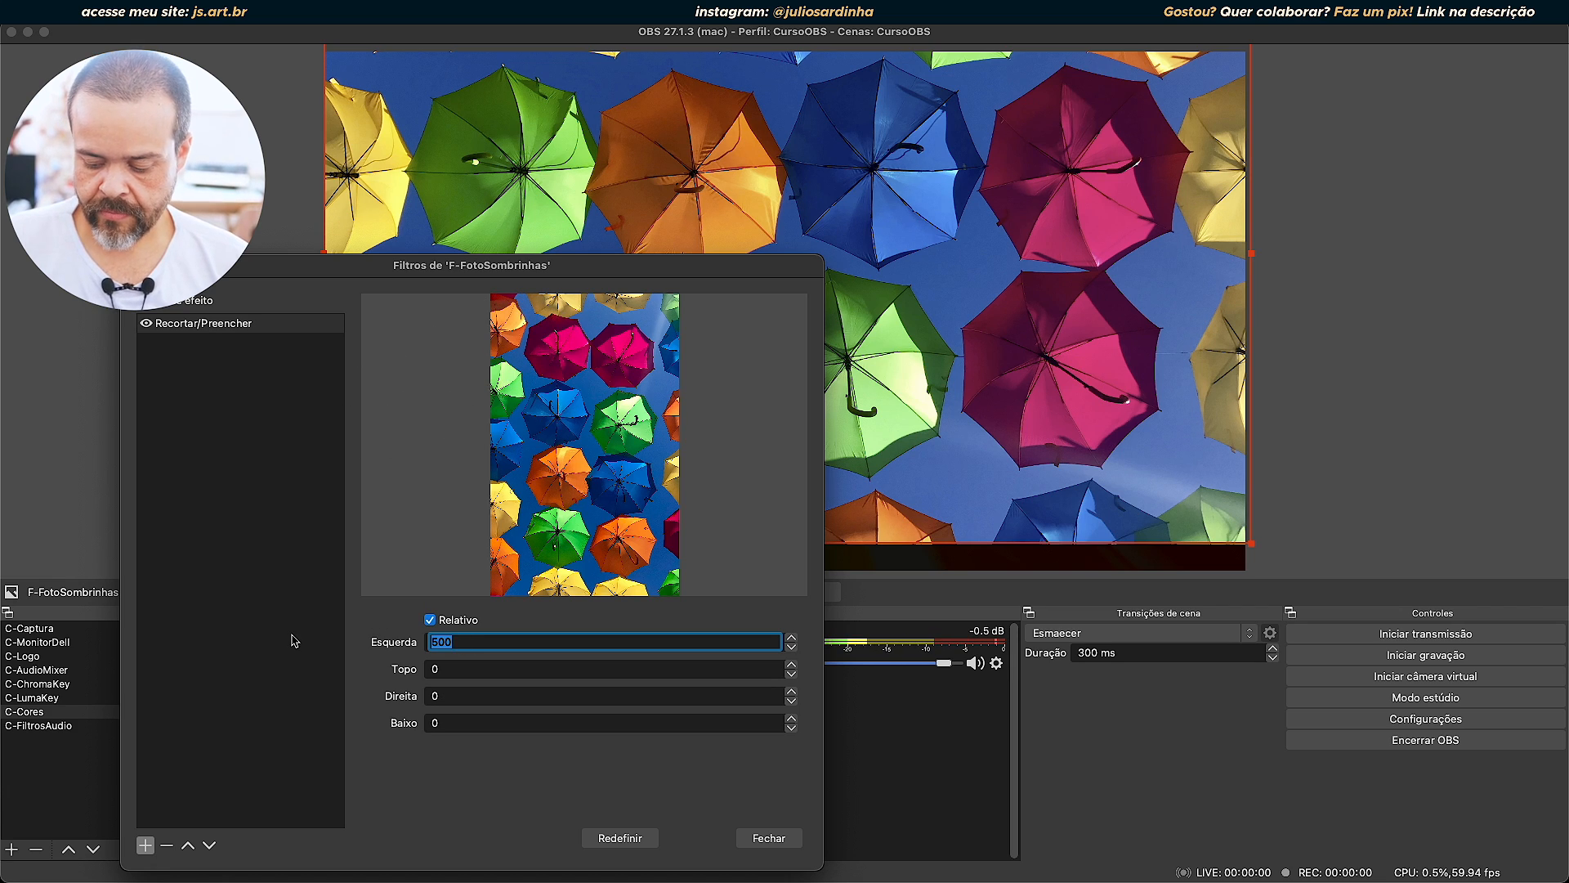
text(1000)
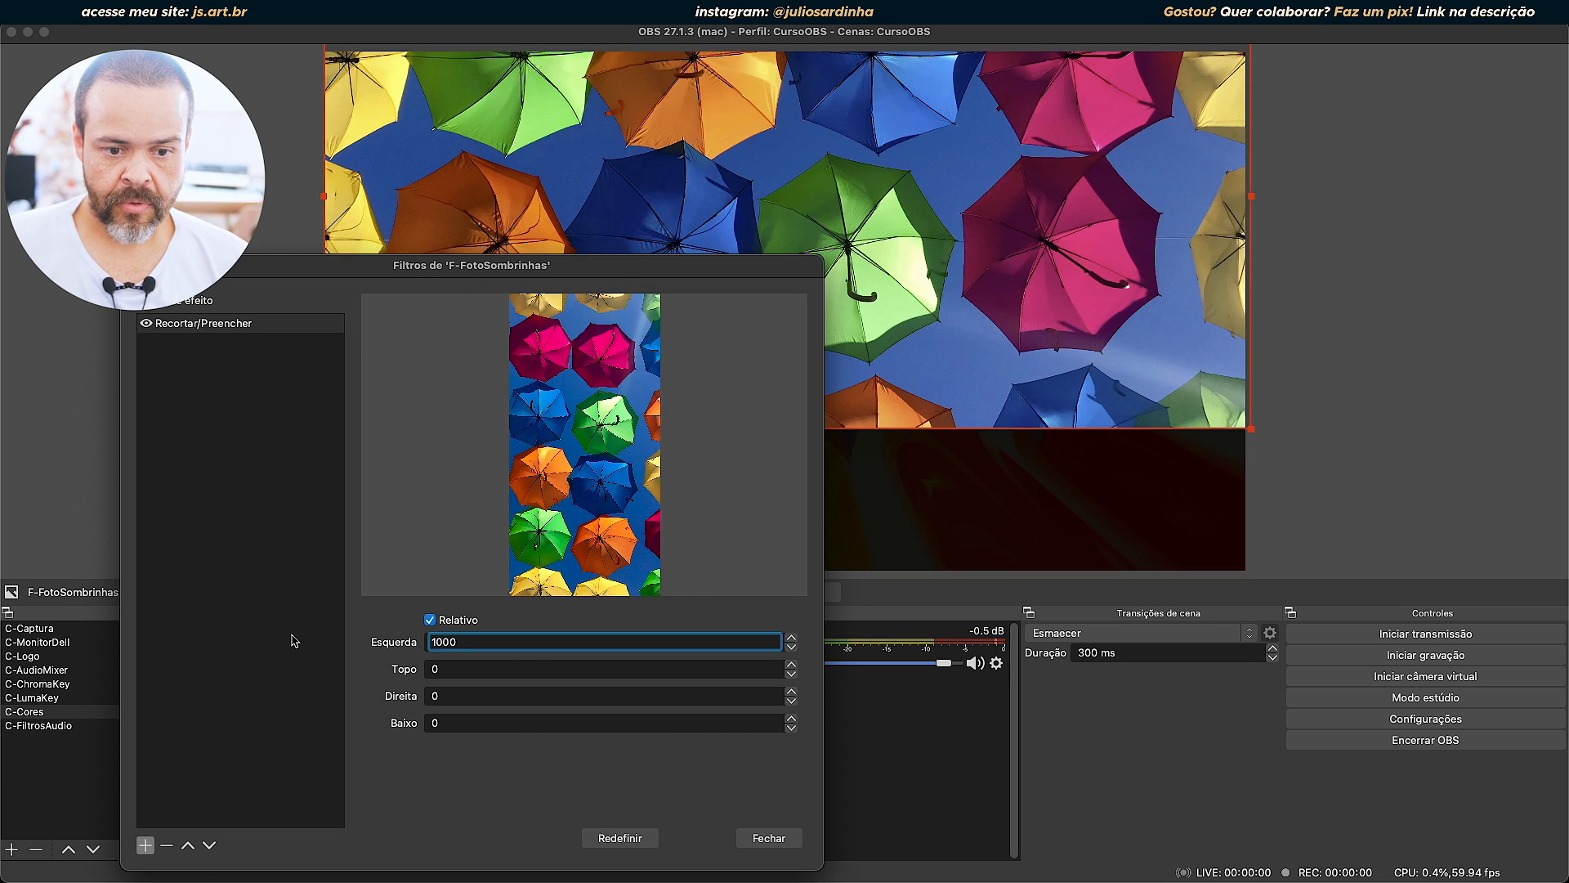
Reduce the Esquerda crop gradually in single increments, and return it to 0.
click(791, 648)
right_click(792, 651)
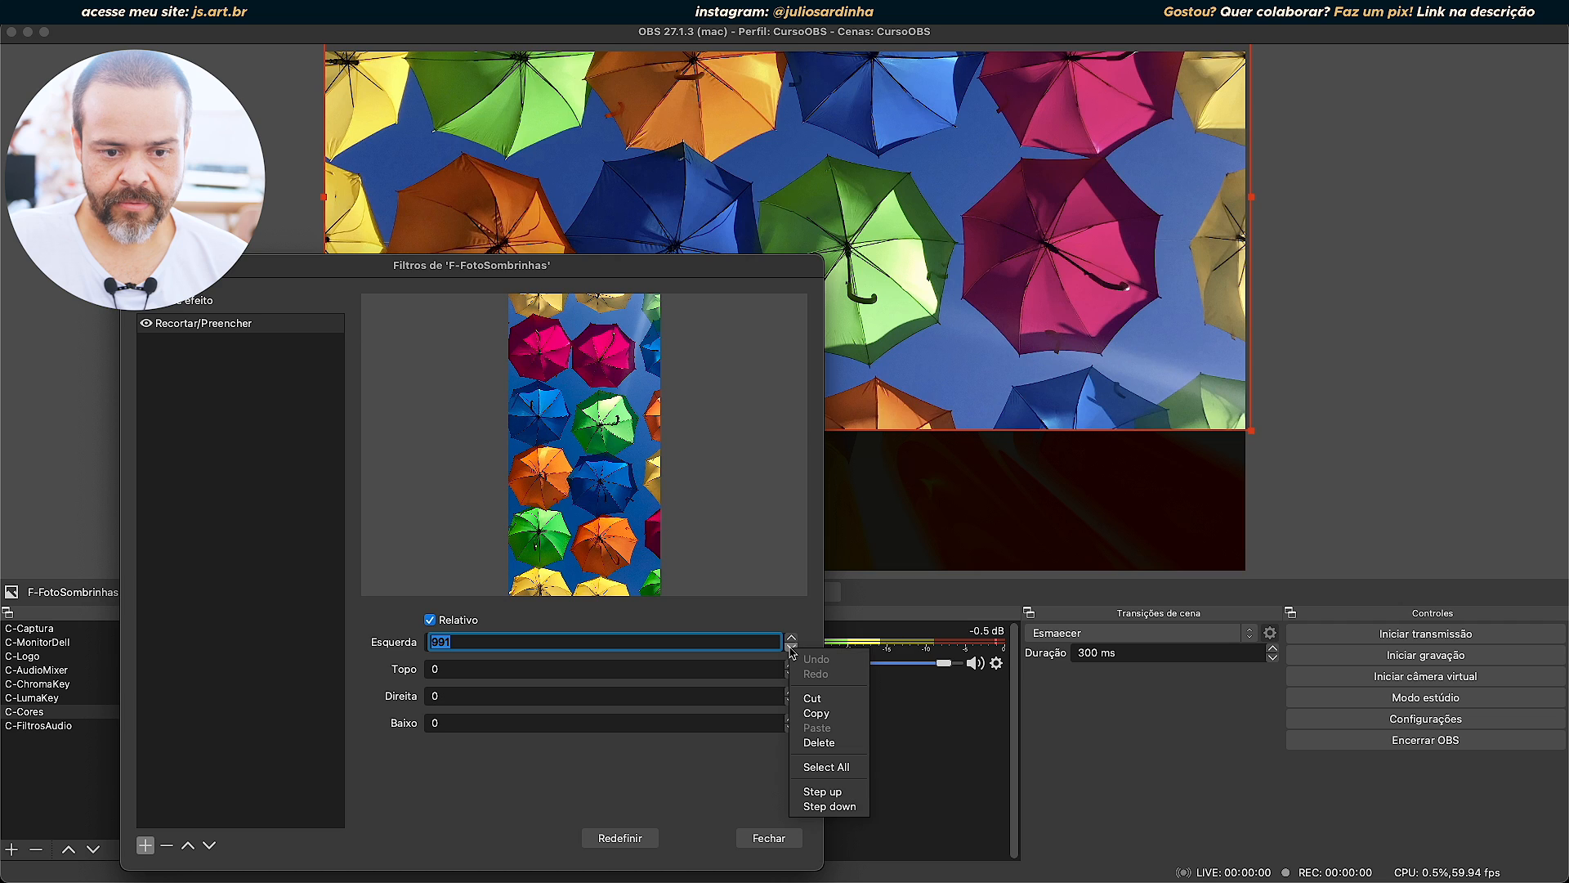
click(787, 653)
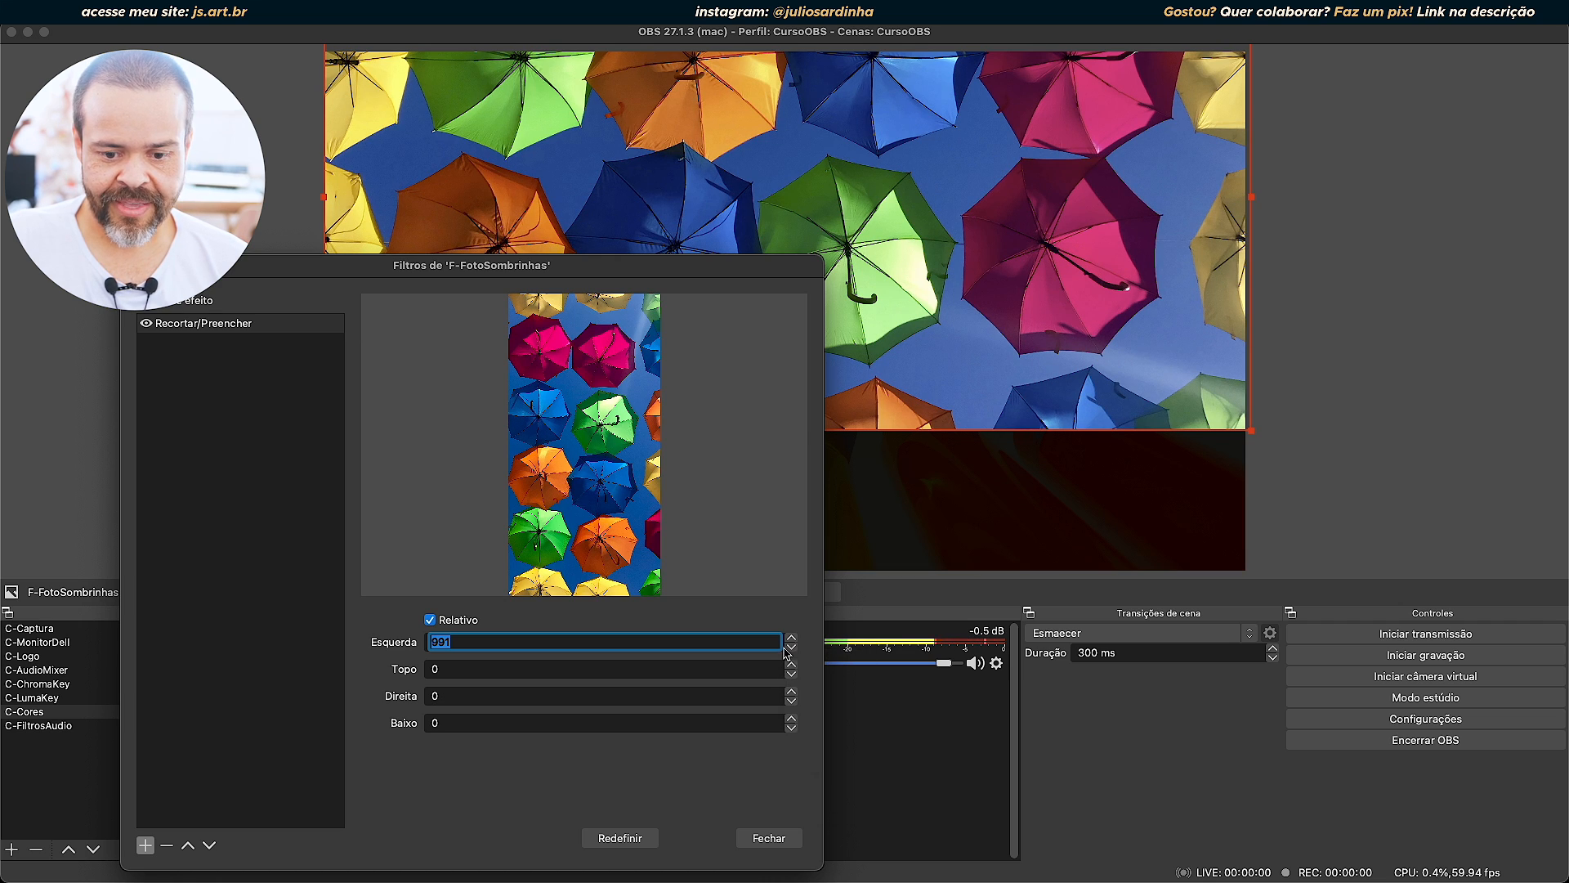
click(791, 649)
click(791, 650)
click(792, 649)
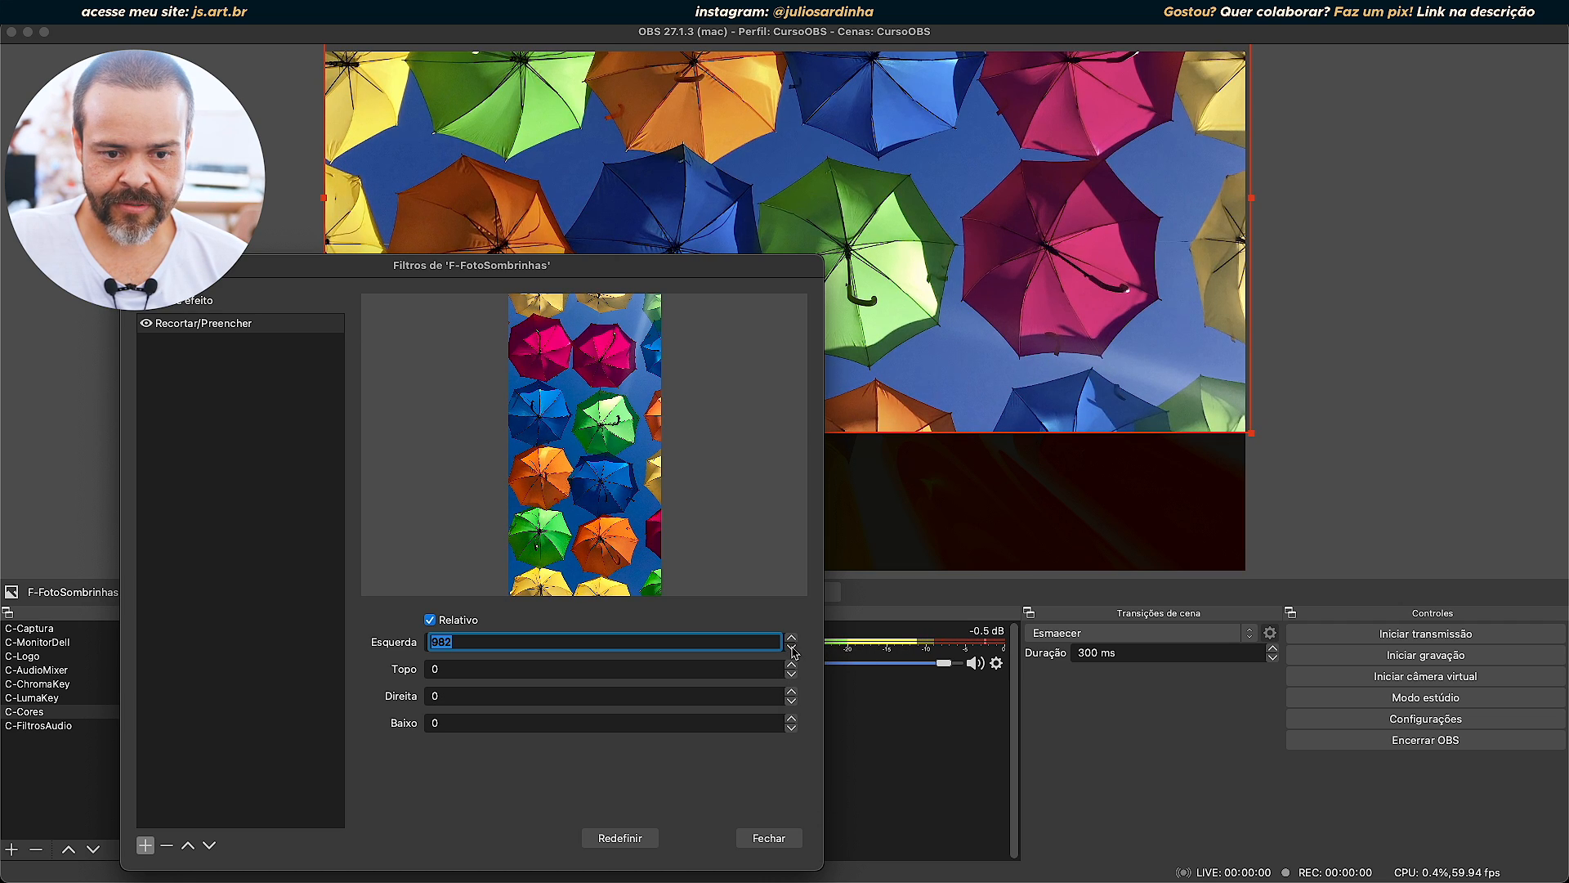
click(792, 649)
click(791, 650)
click(792, 650)
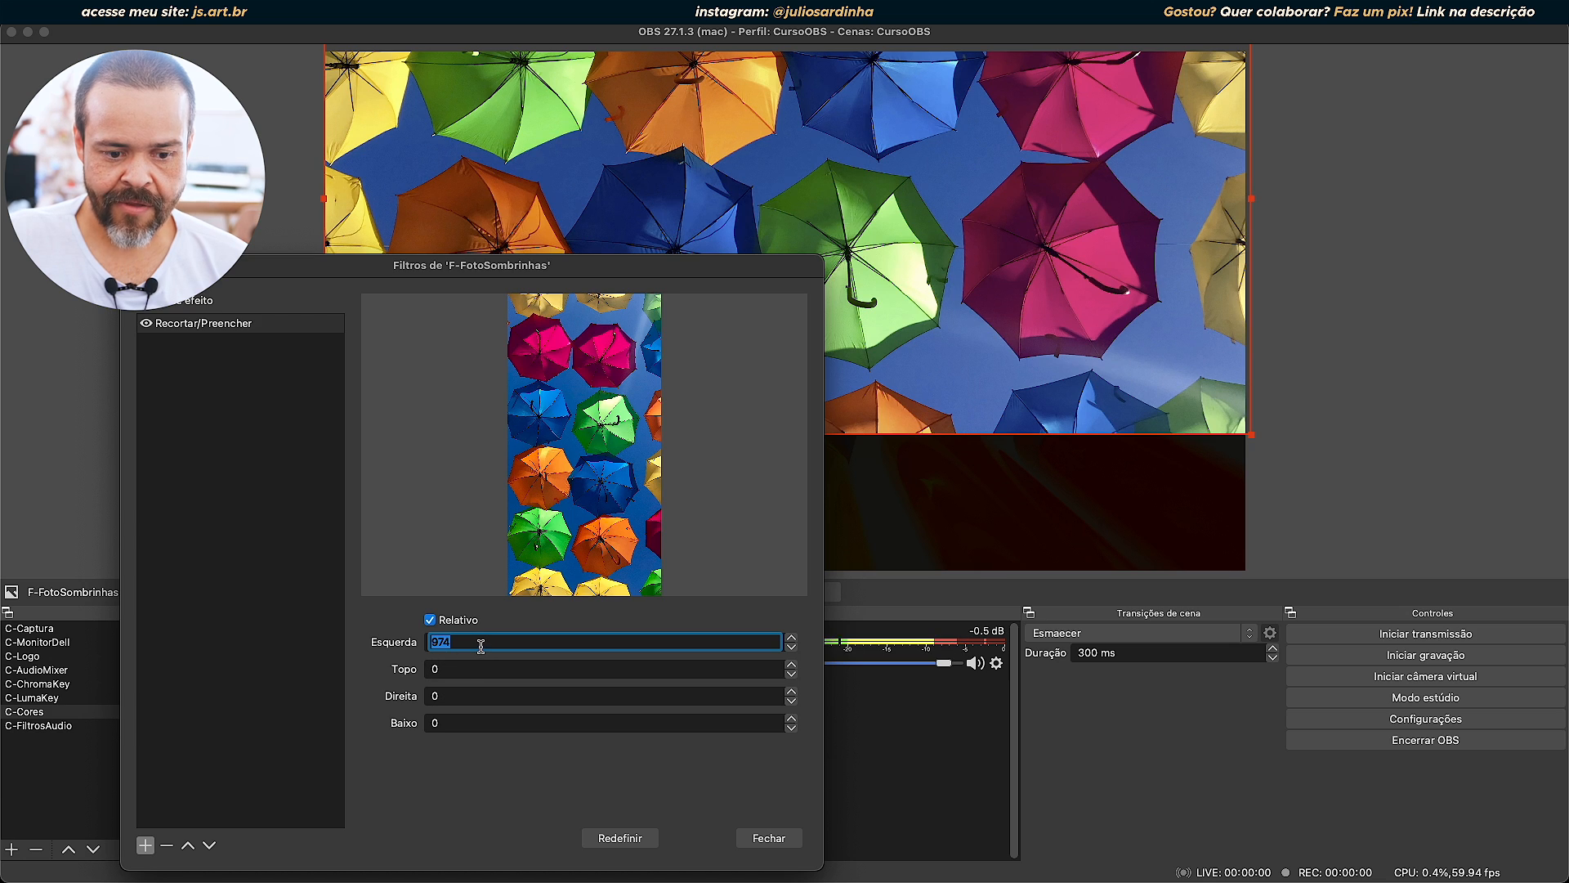
text(0)
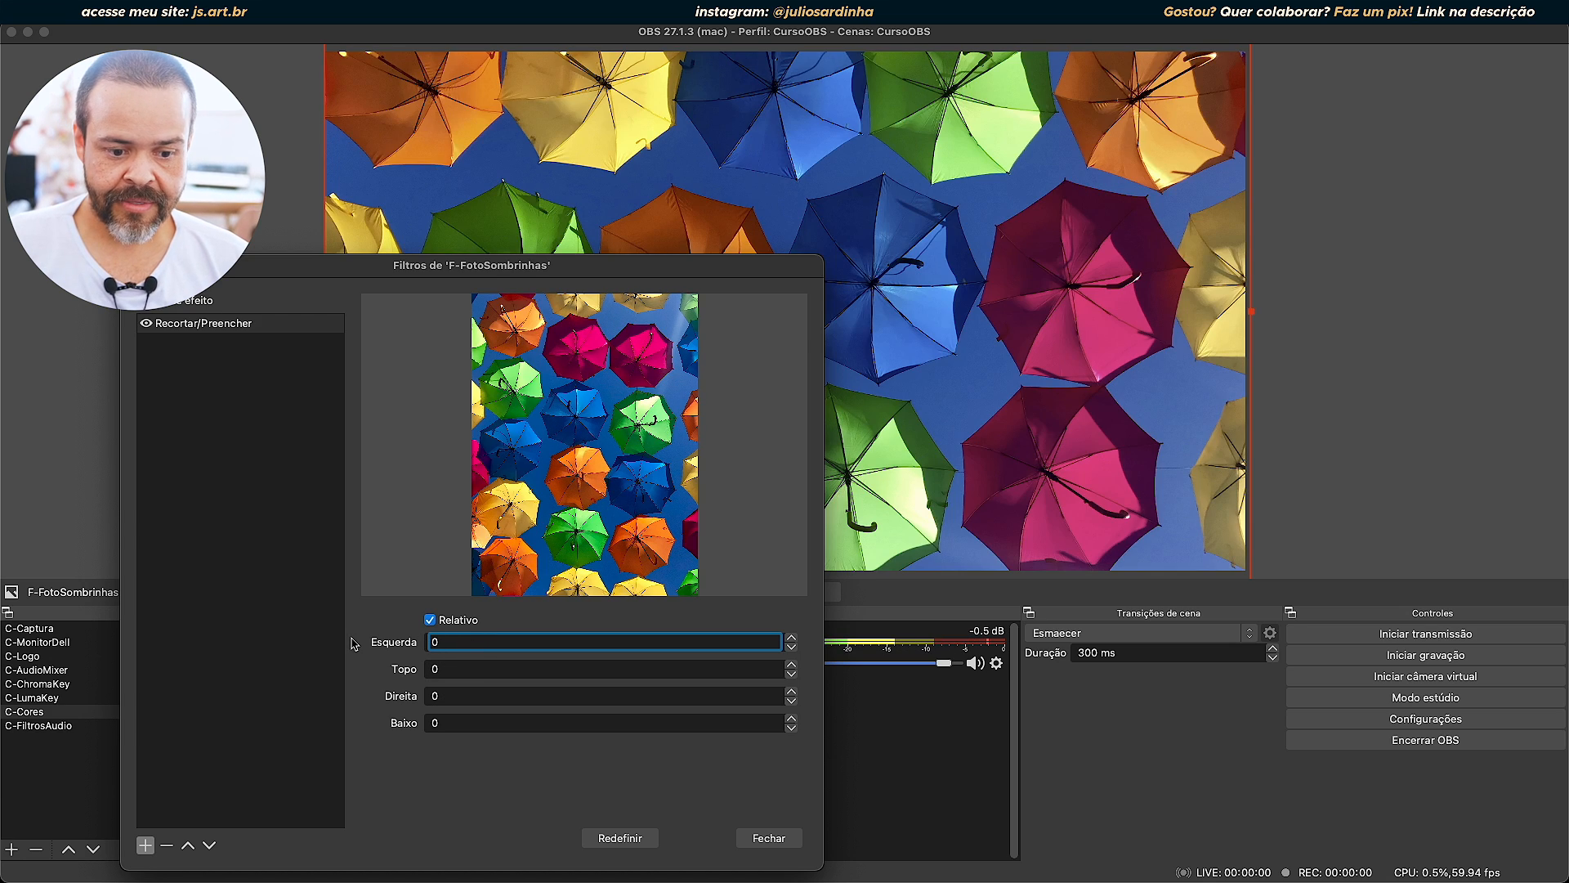
Try Topo crops of 2, 500, 0 and 2000 on the photo, and reset the crop filter to its defaults.
click(482, 670)
click(792, 665)
click(792, 664)
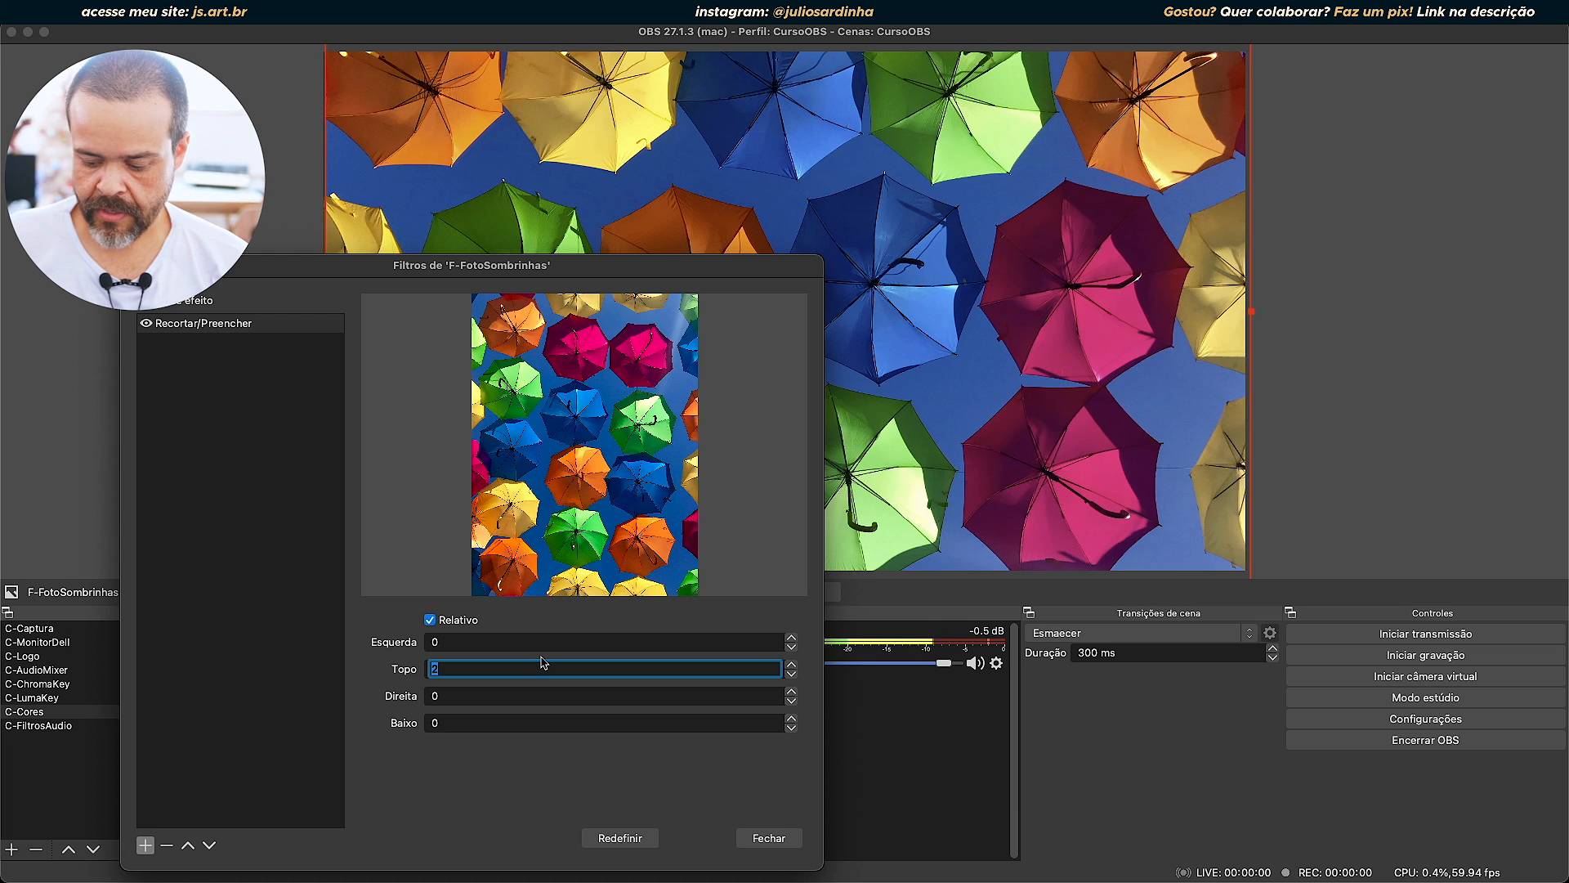
text(500)
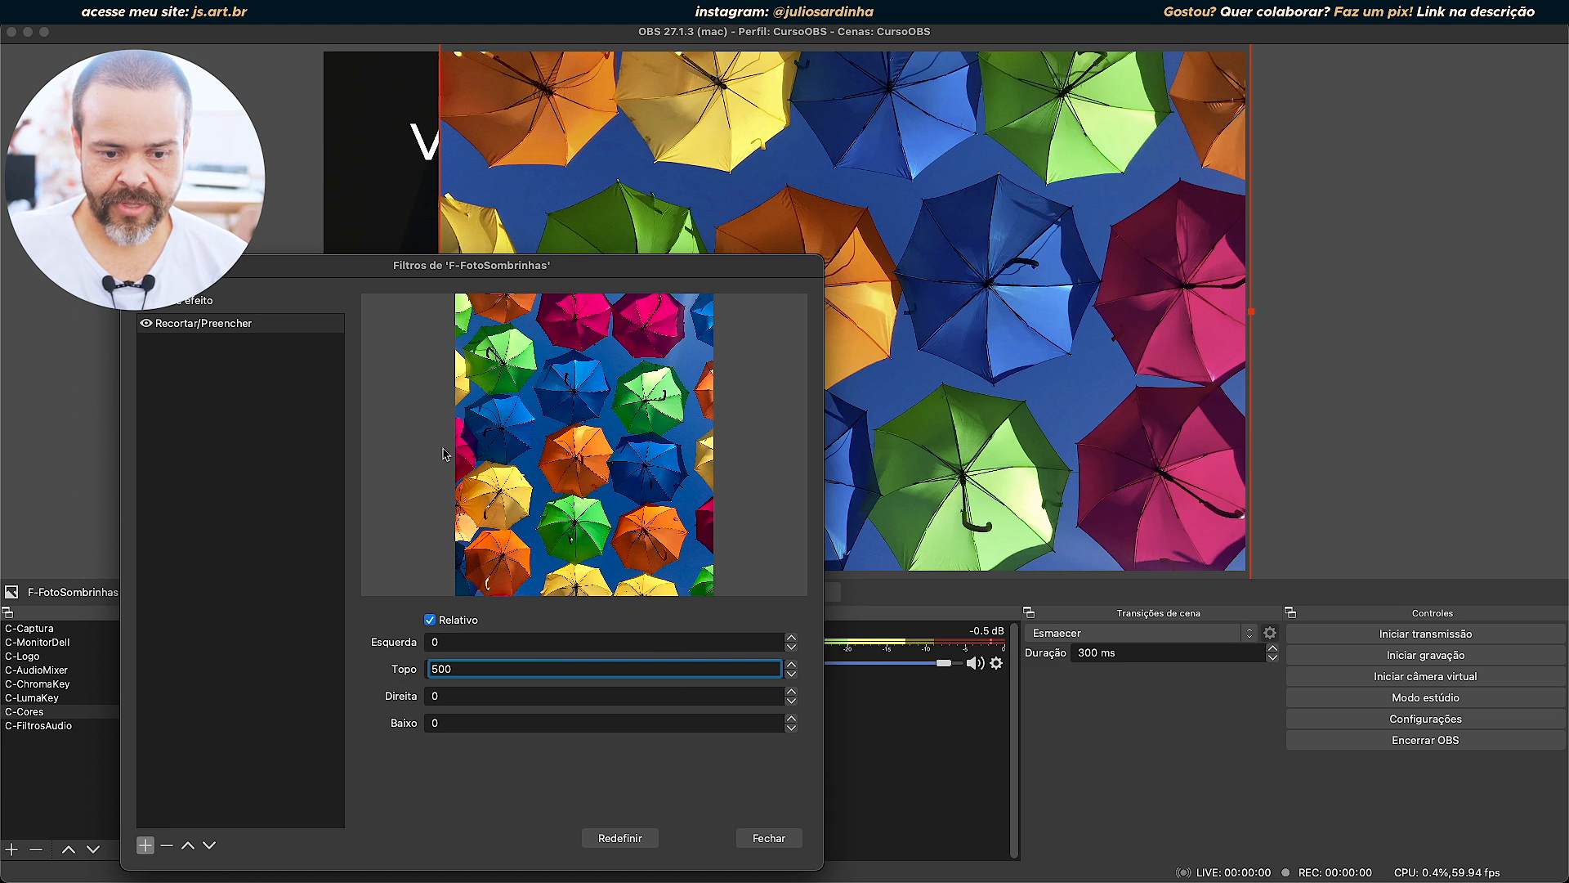
drag(472, 671, 369, 669)
text(0)
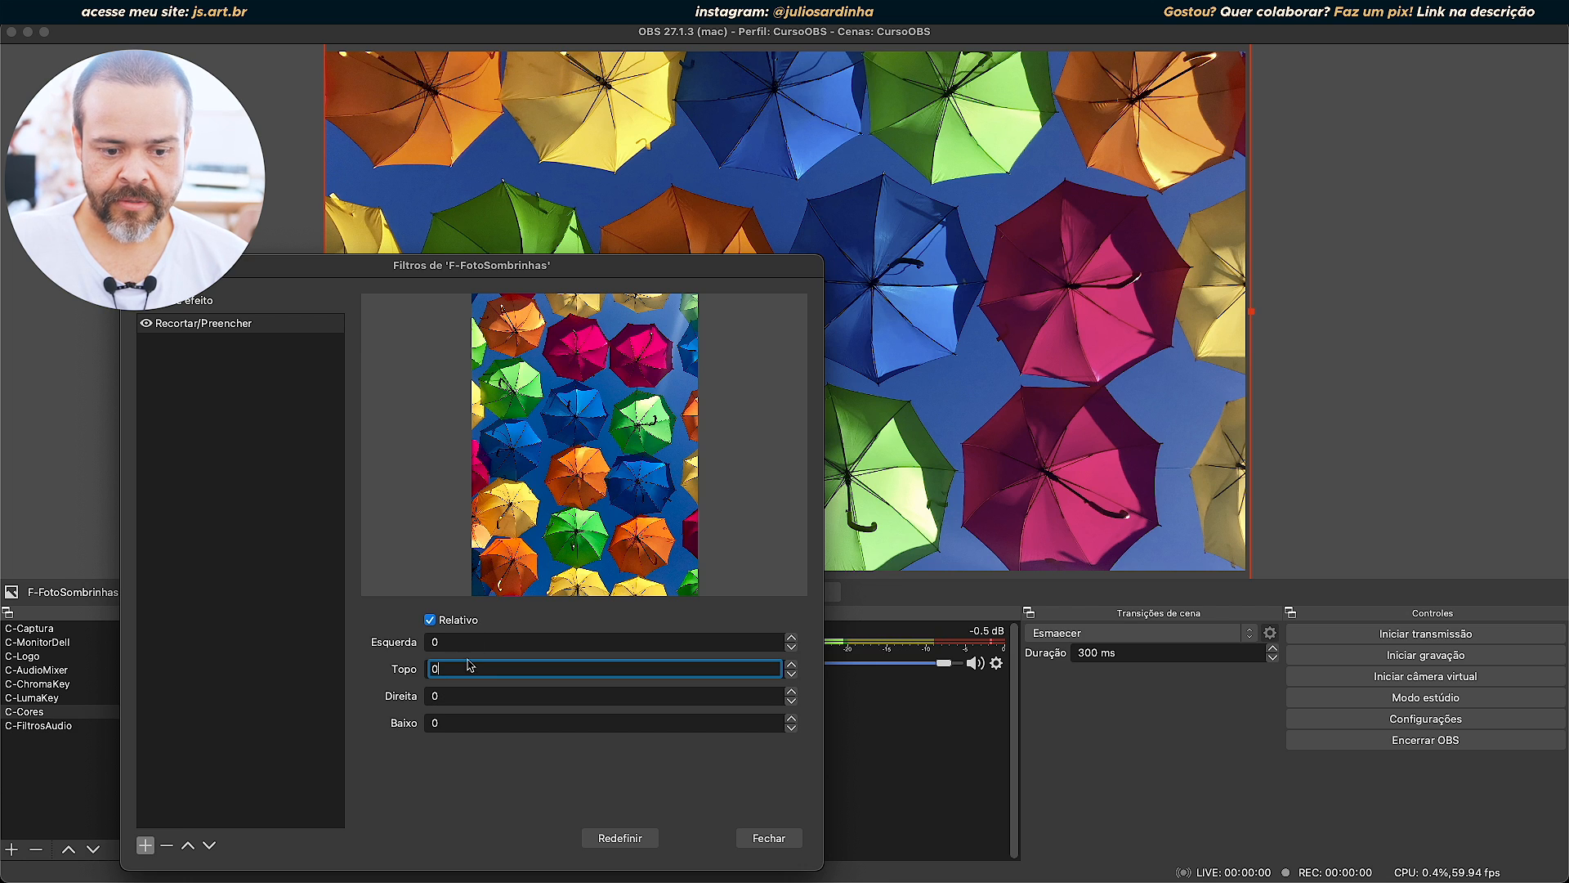
text(2000)
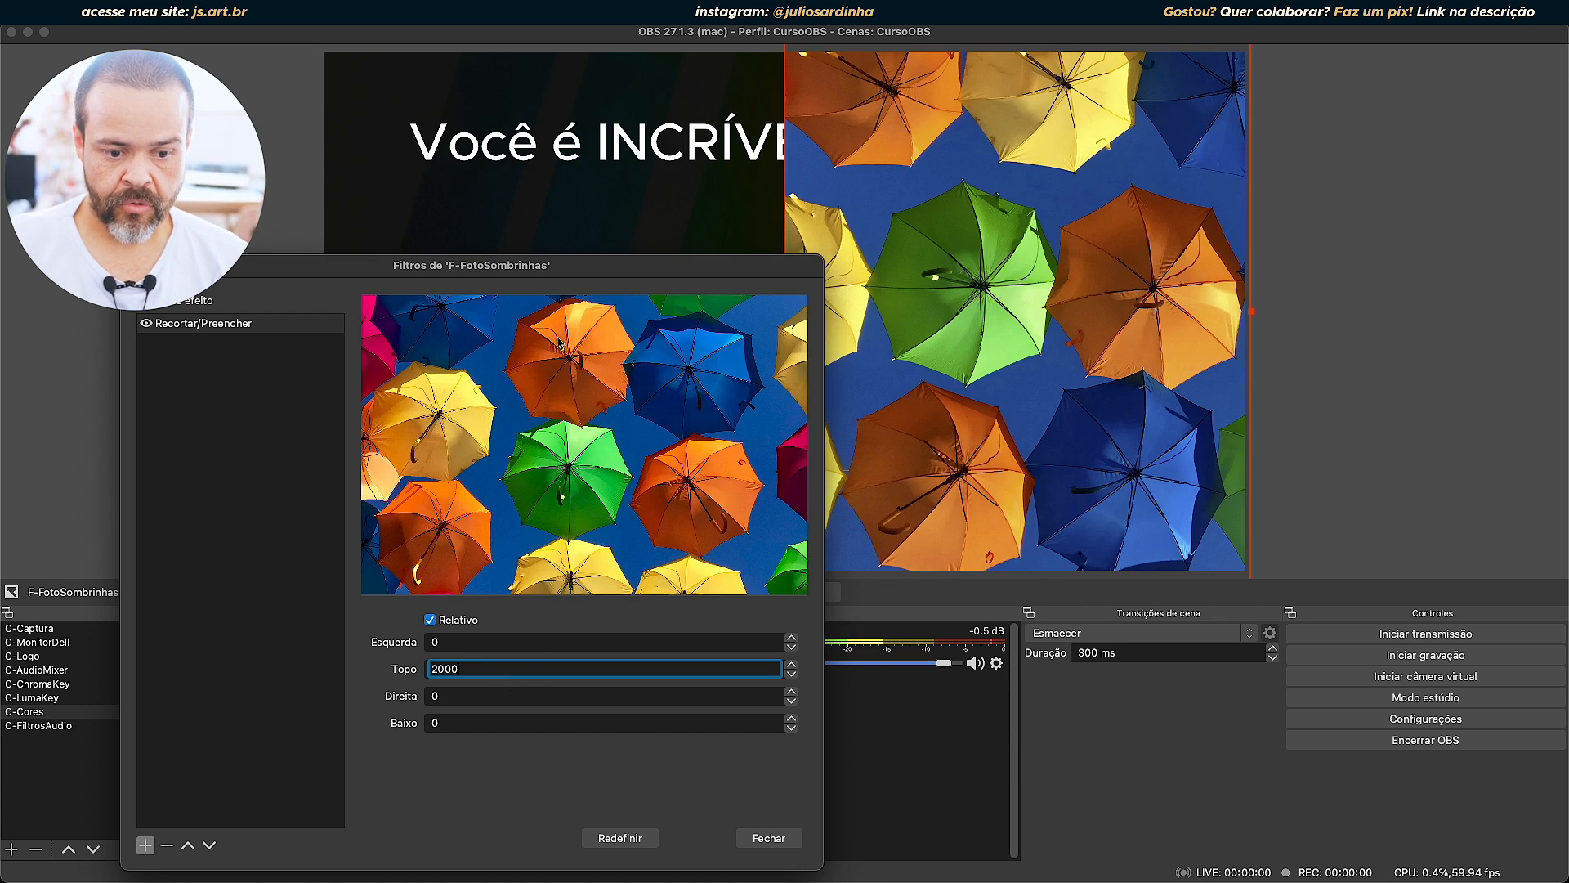
click(614, 835)
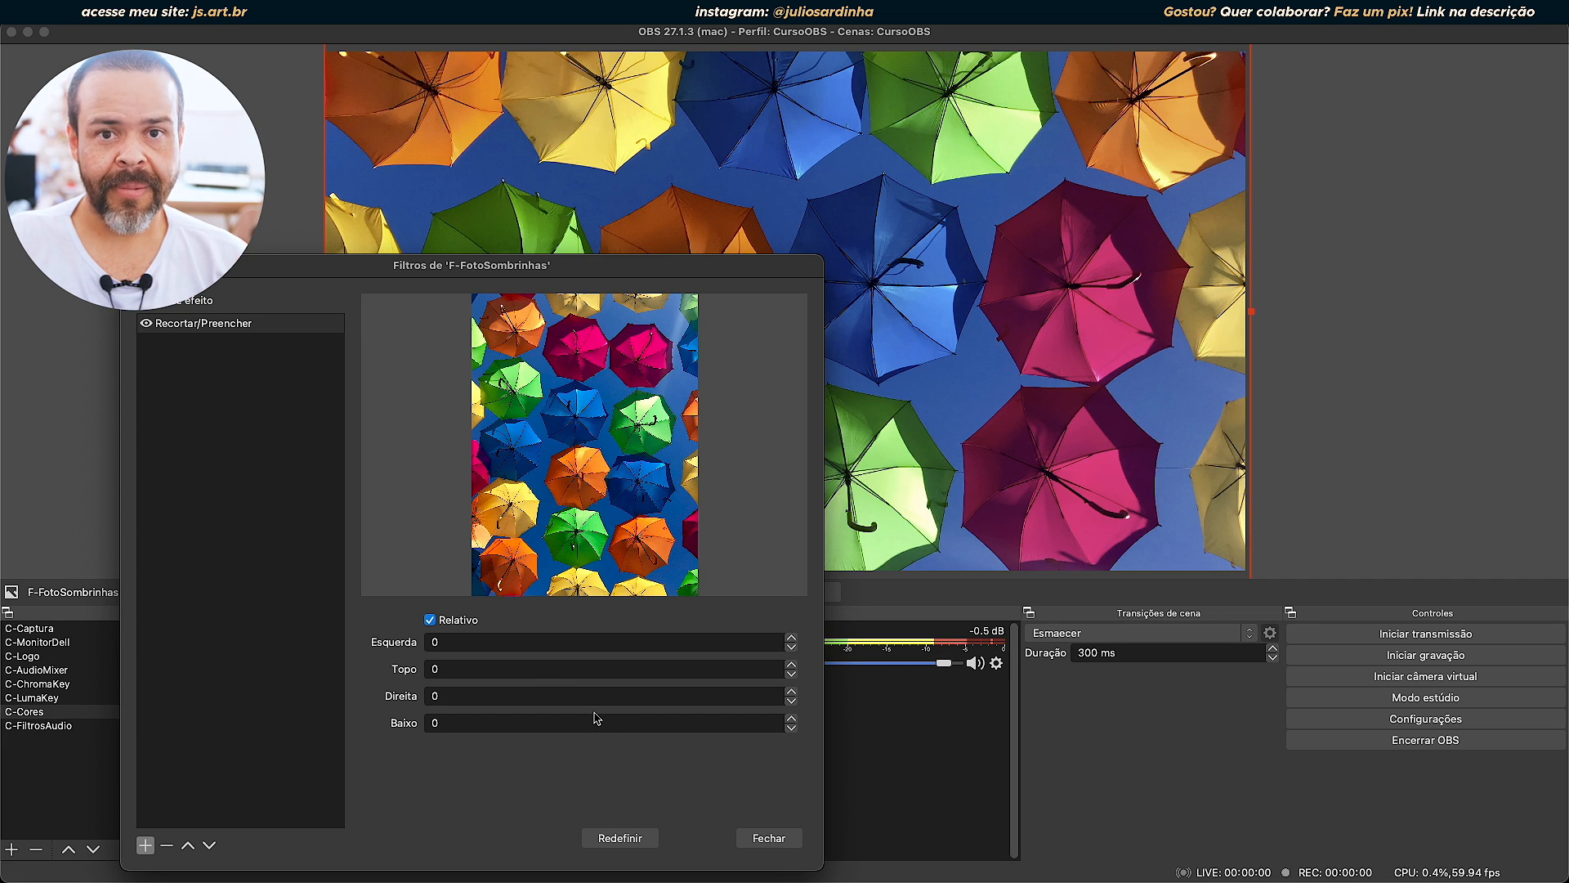
Disable Relativo in the crop filter and go through its X, Y, Largura and Altura values.
click(430, 620)
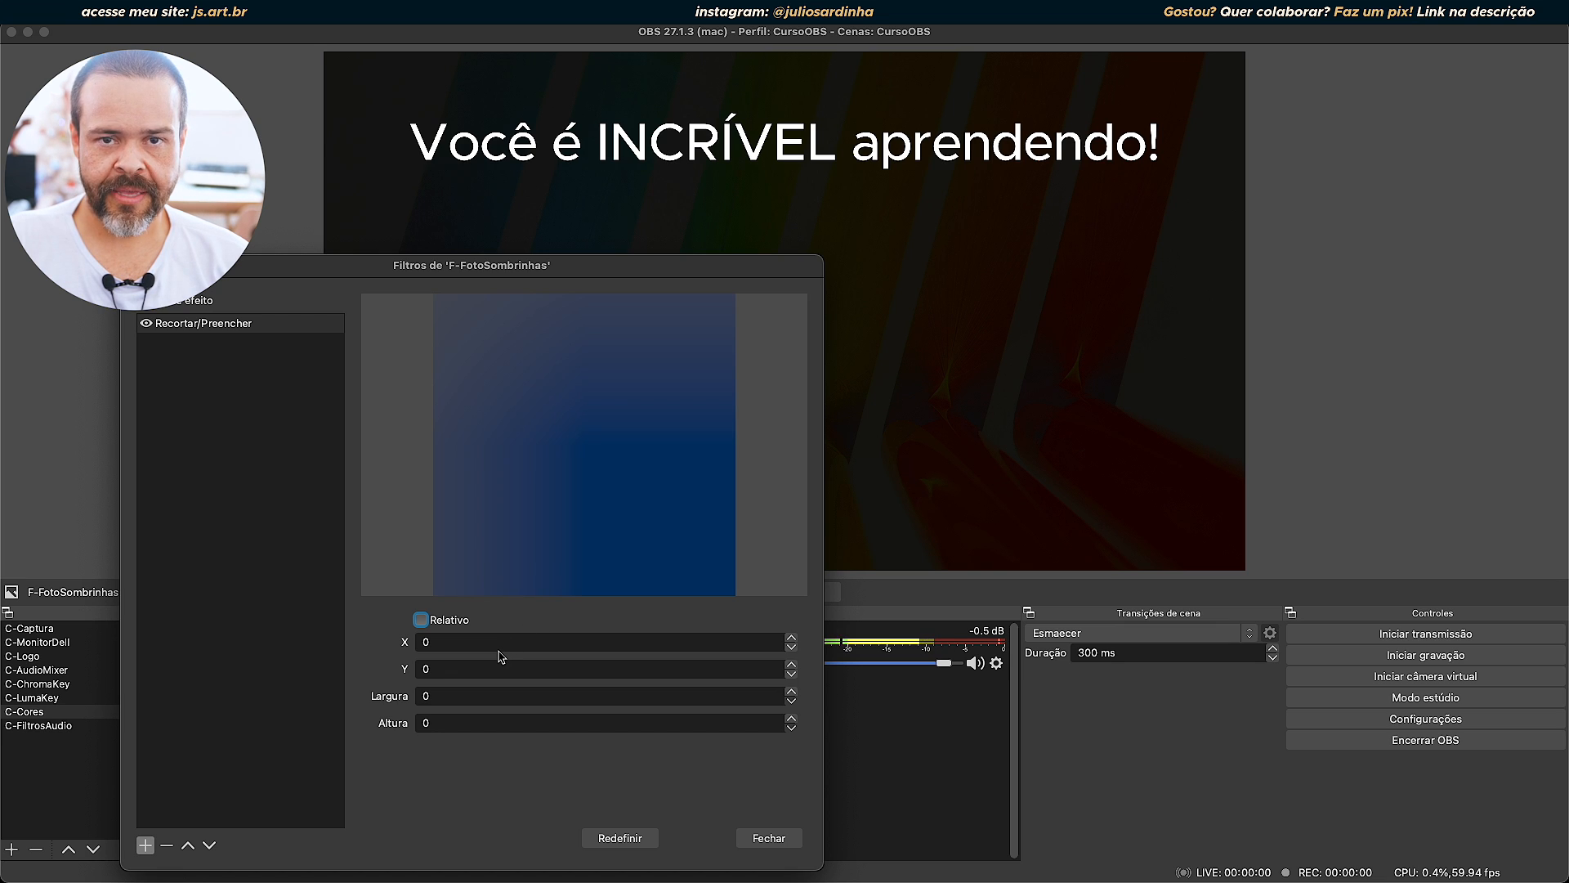
click(479, 695)
click(451, 644)
click(452, 668)
click(452, 695)
click(450, 724)
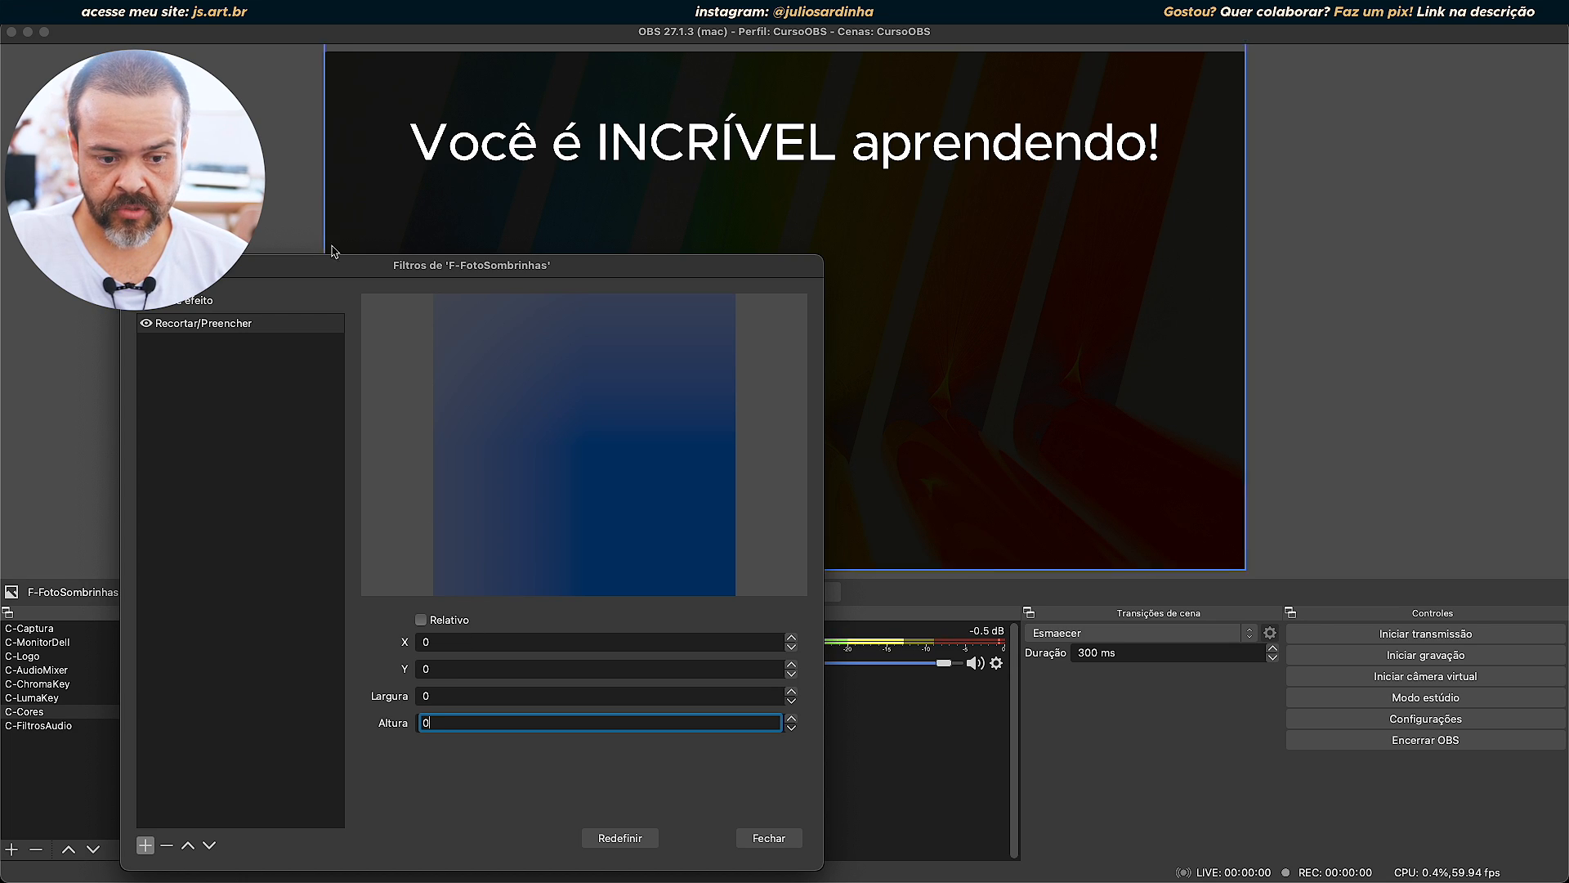
Set the crop filter's Largura and Altura to 100 each, and close the filters window.
click(448, 697)
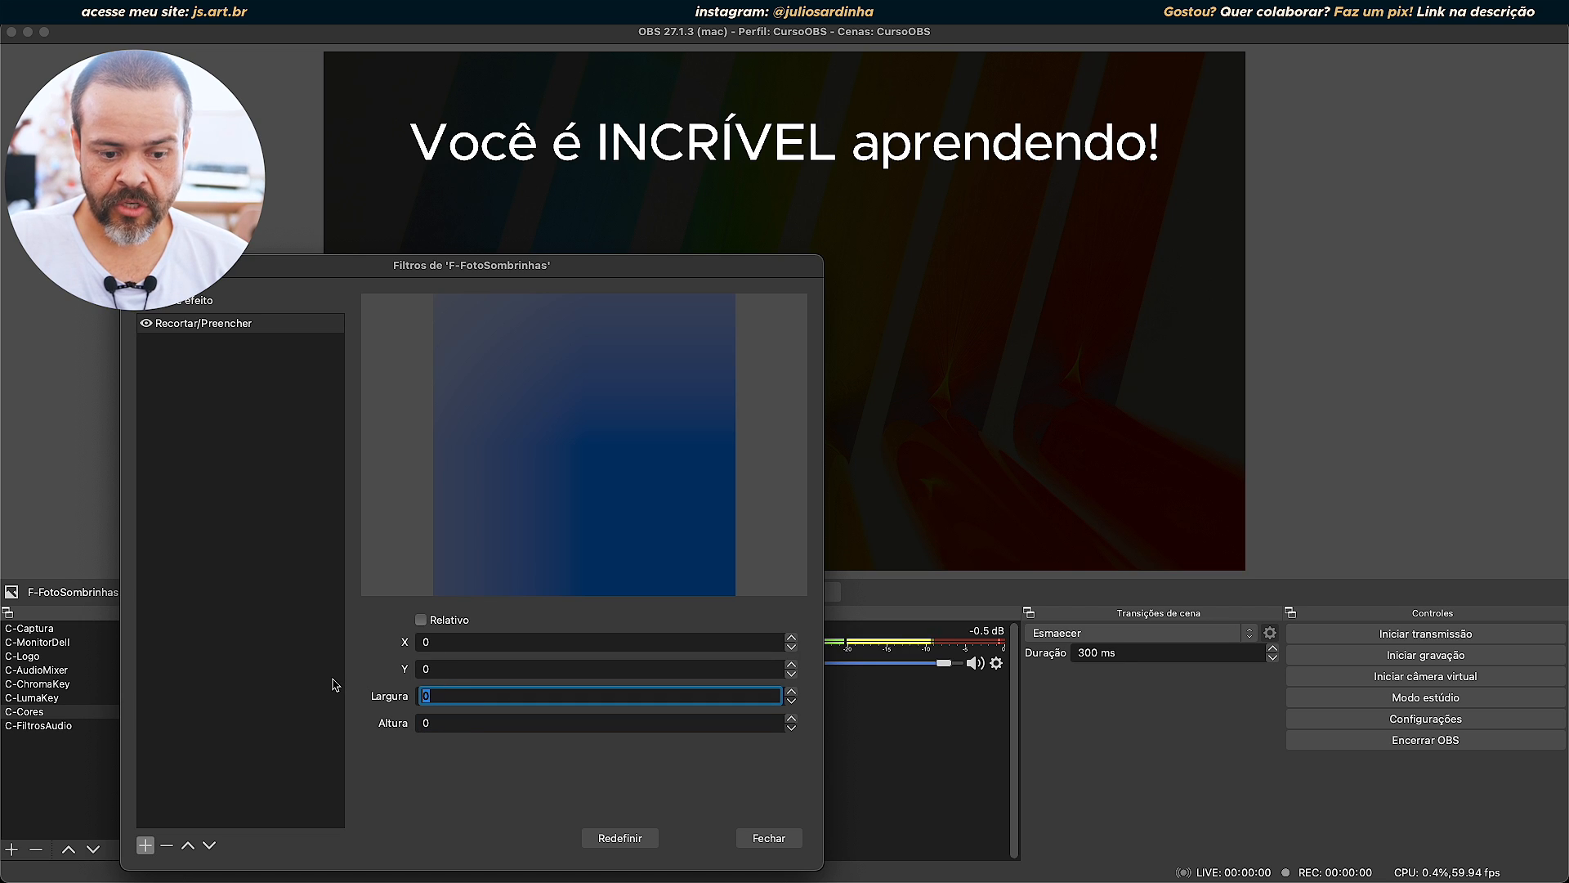
text(100)
drag(457, 723, 404, 715)
text(100)
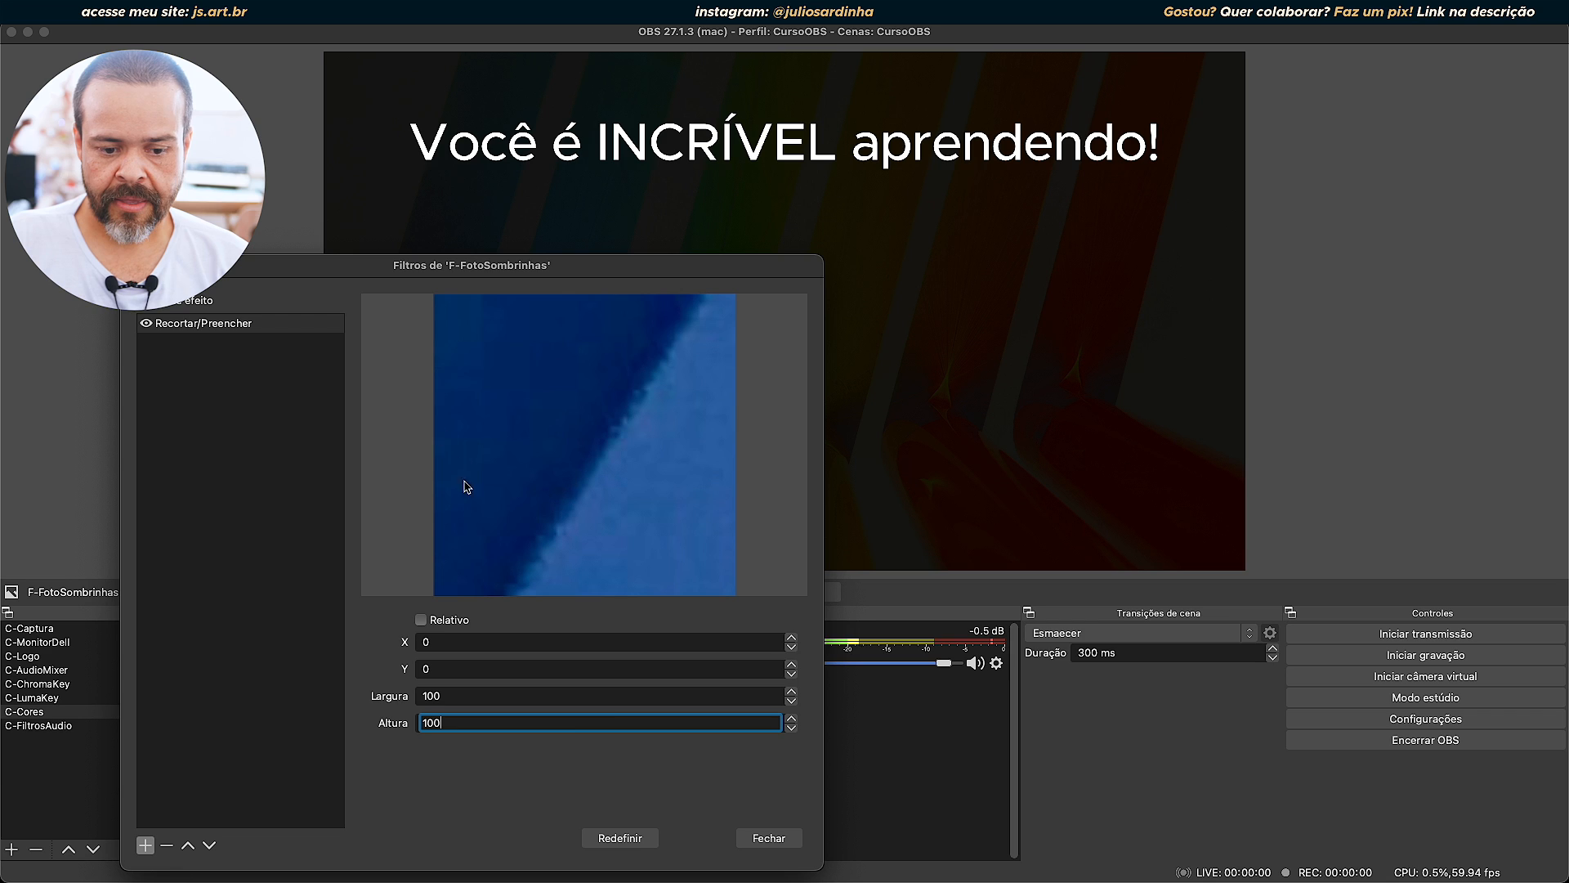
click(776, 837)
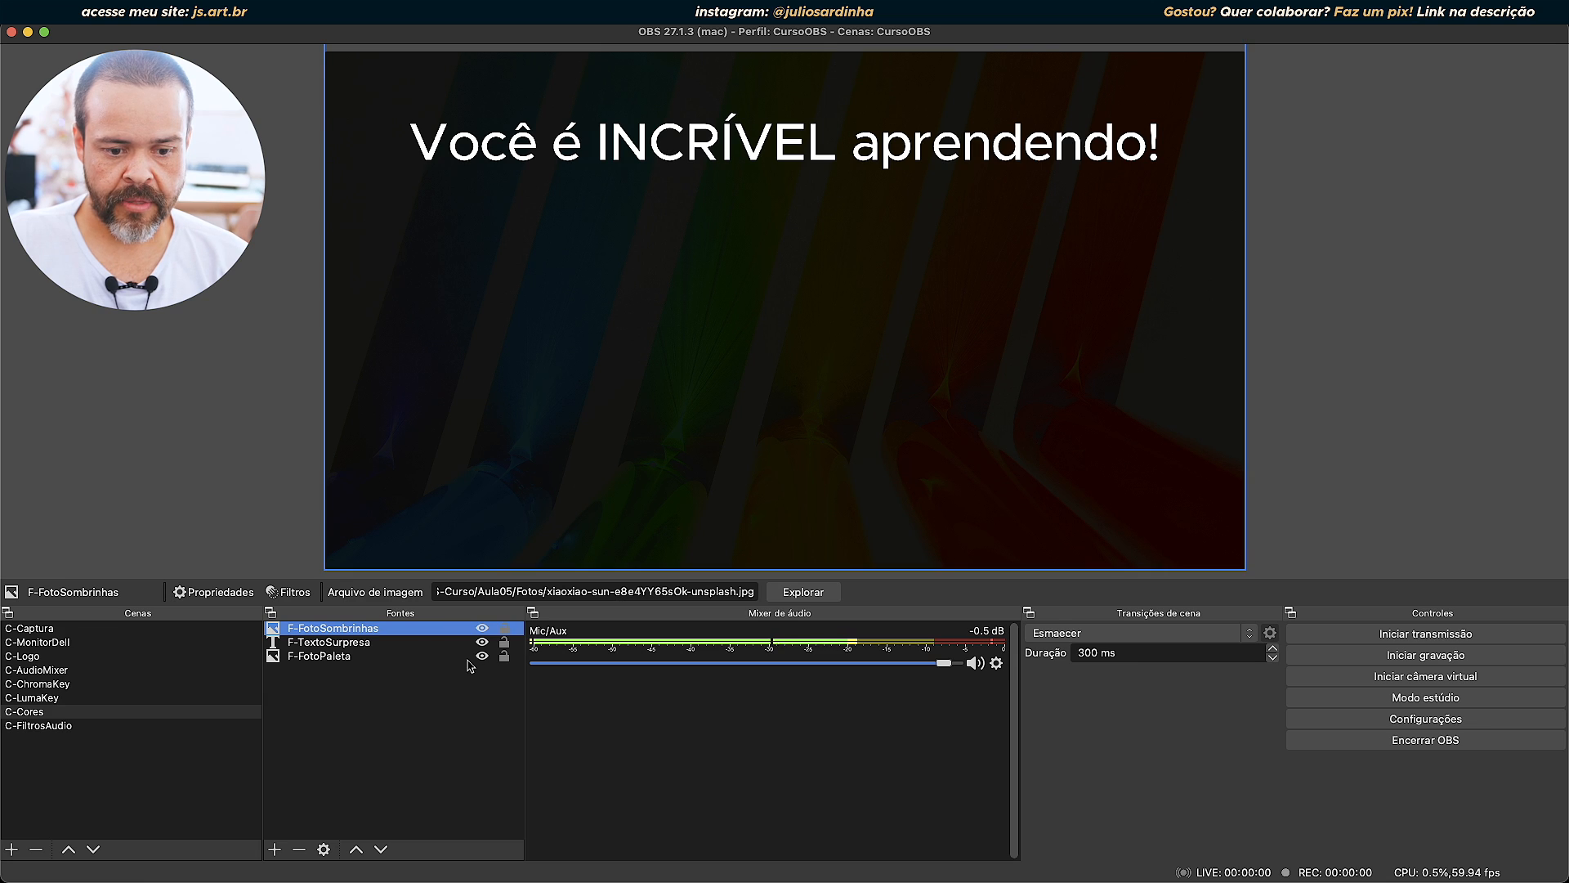
Open the transform editor for F-FotoSombrinhas and set its horizontal position to 0.
scroll(503, 660, up, 3)
scroll(503, 660, down, 3)
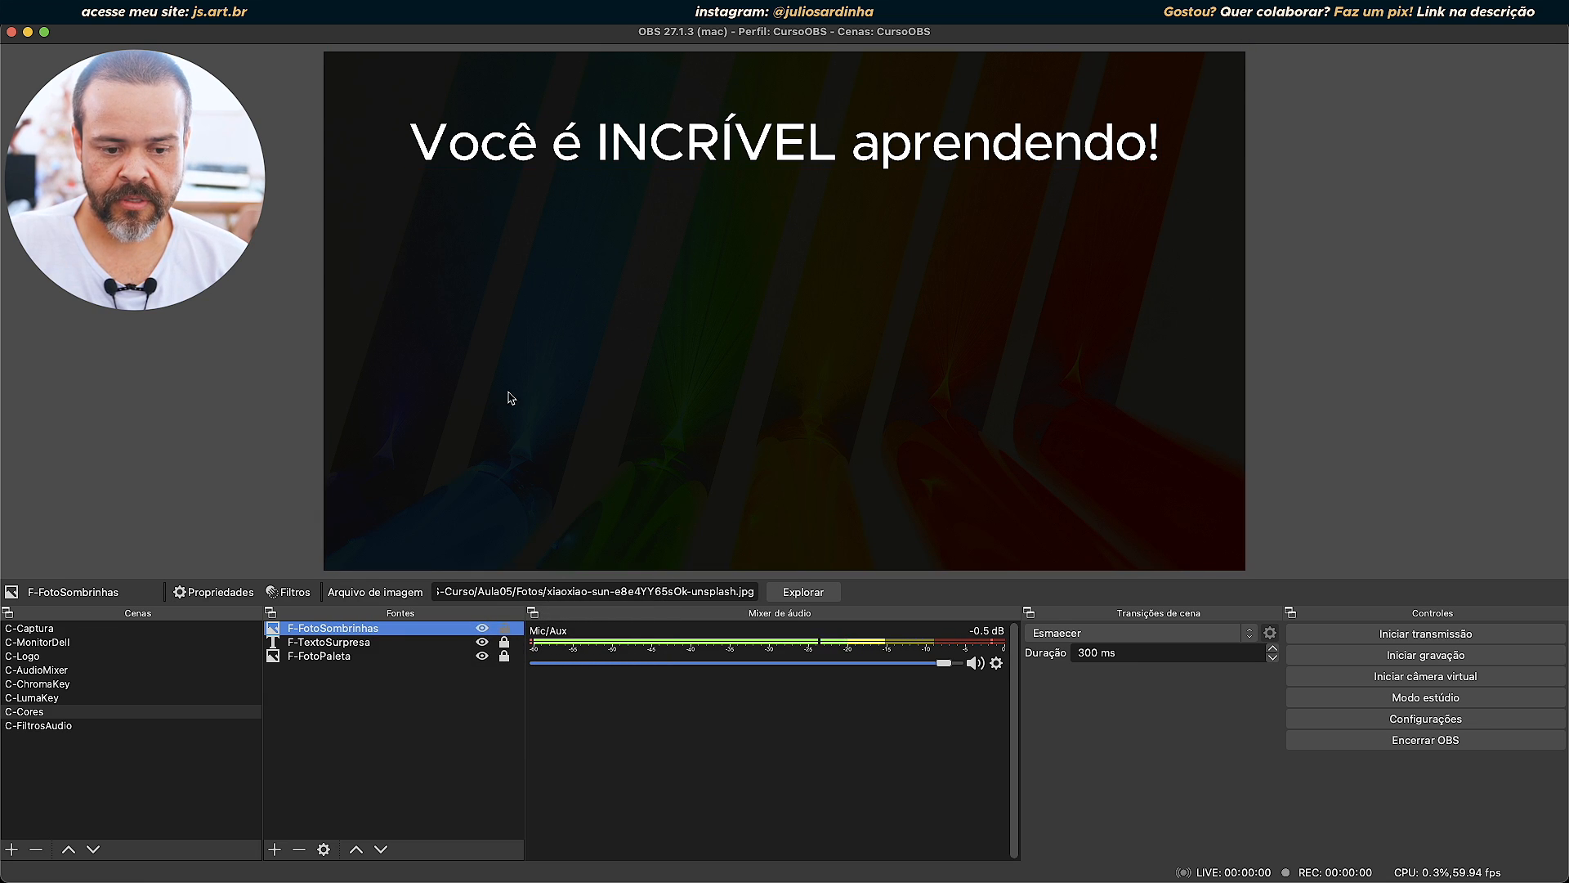
click(741, 196)
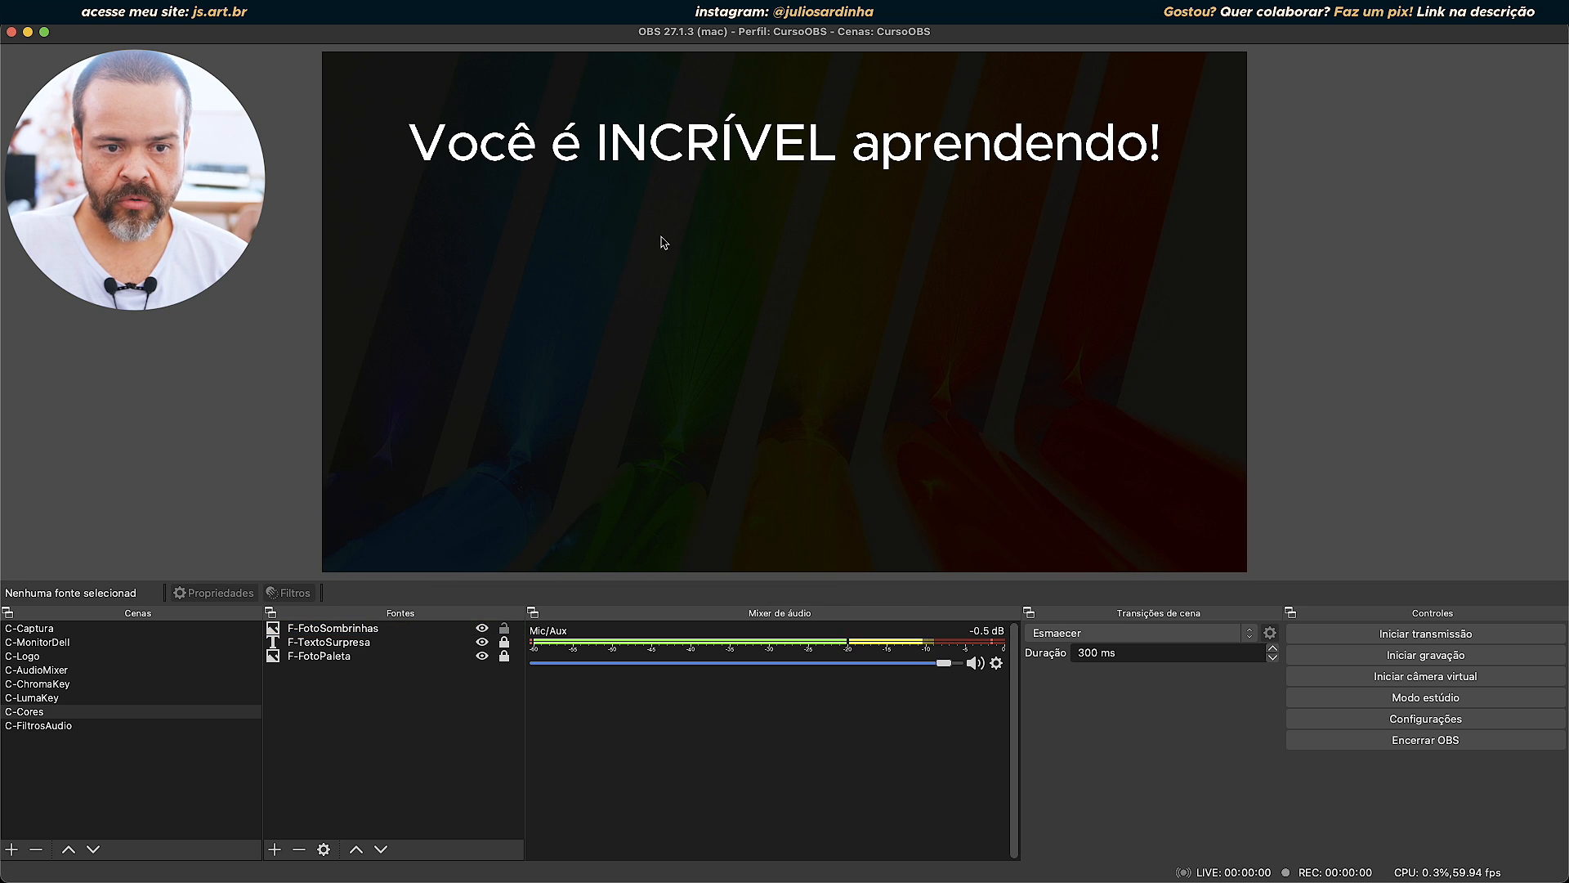
click(563, 288)
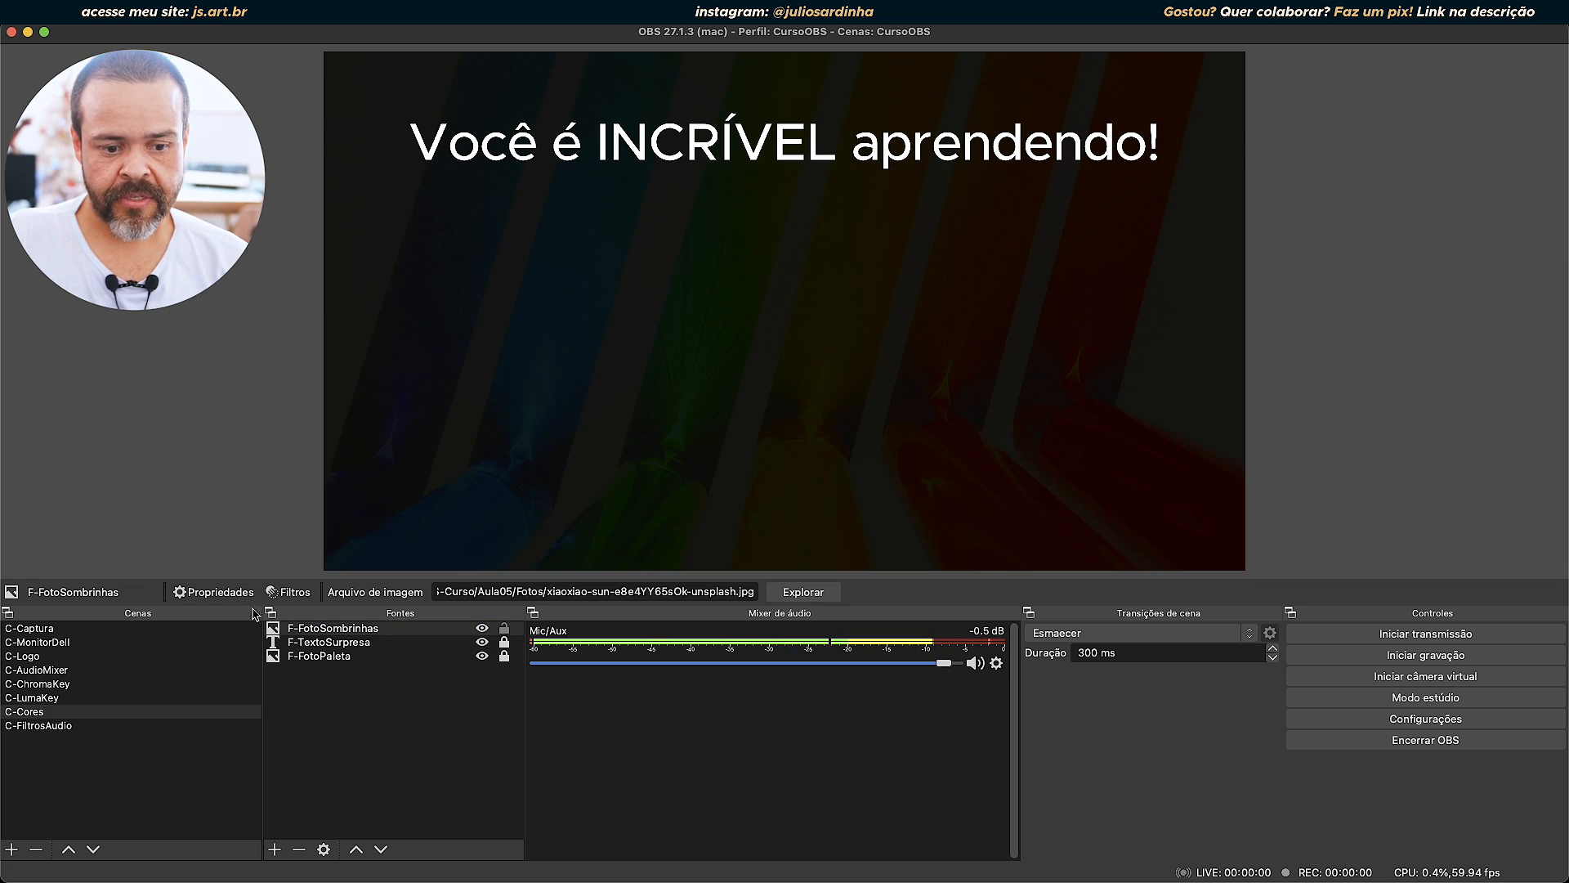
right_click(382, 631)
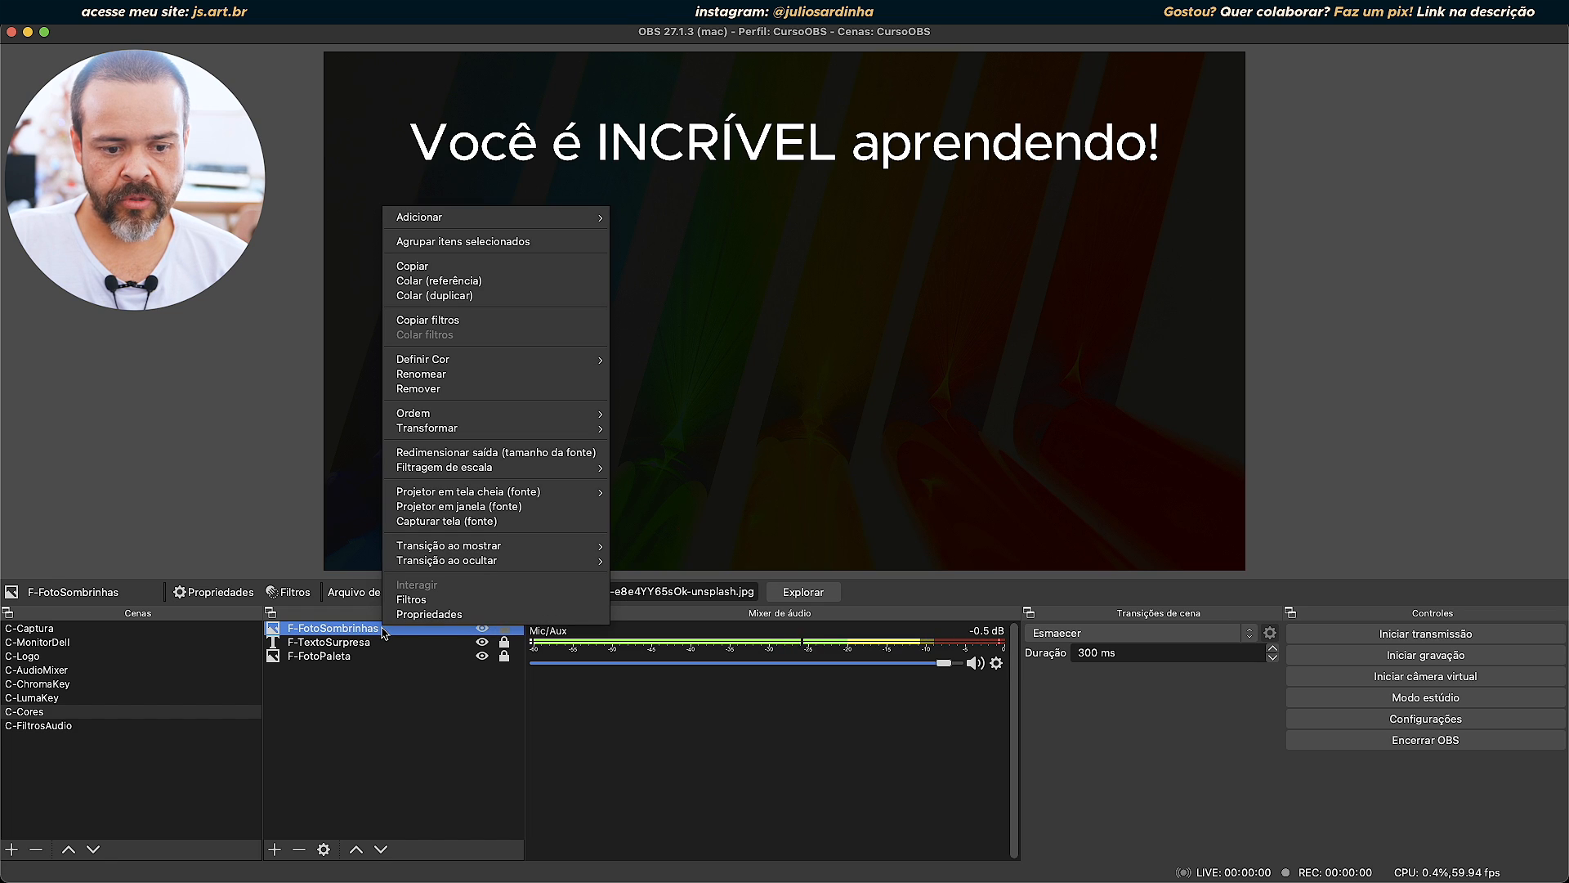
mouse_move(499, 431)
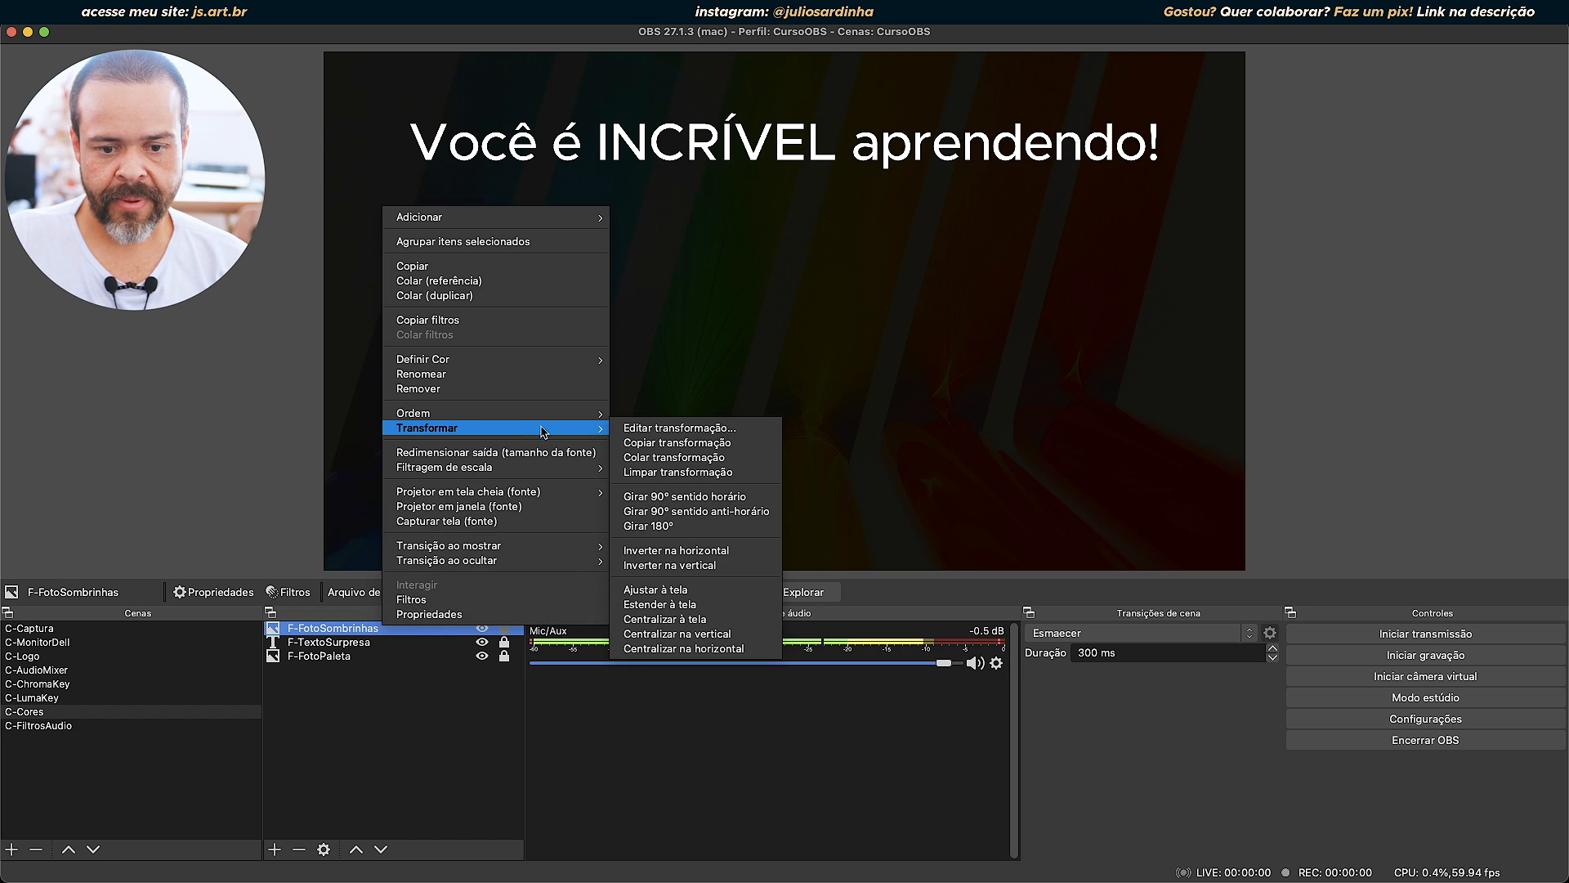
click(657, 427)
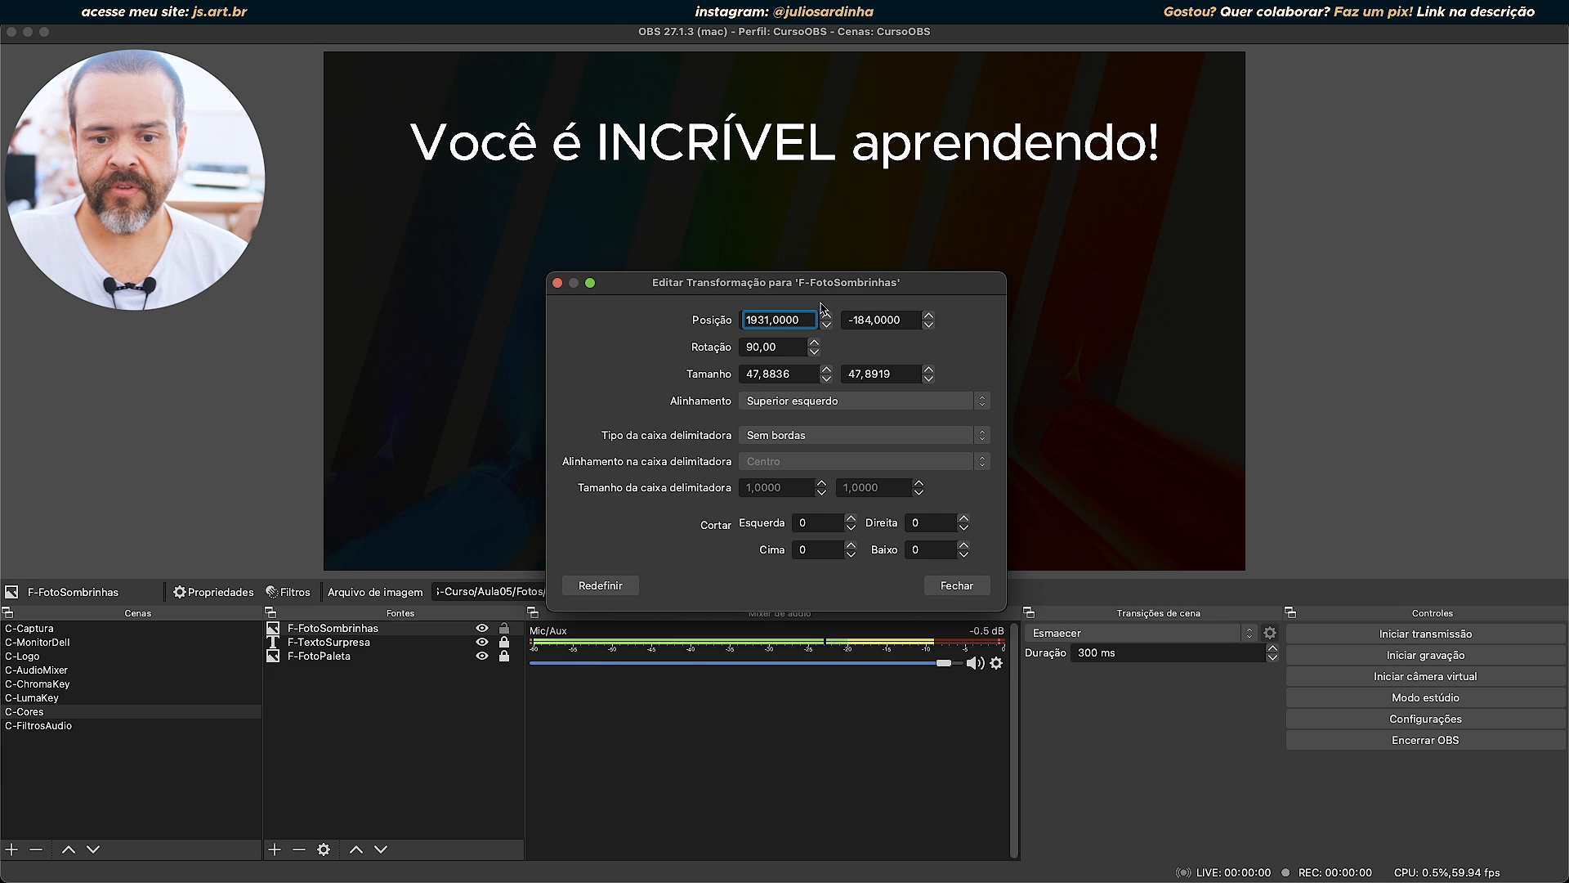
drag(809, 319, 714, 324)
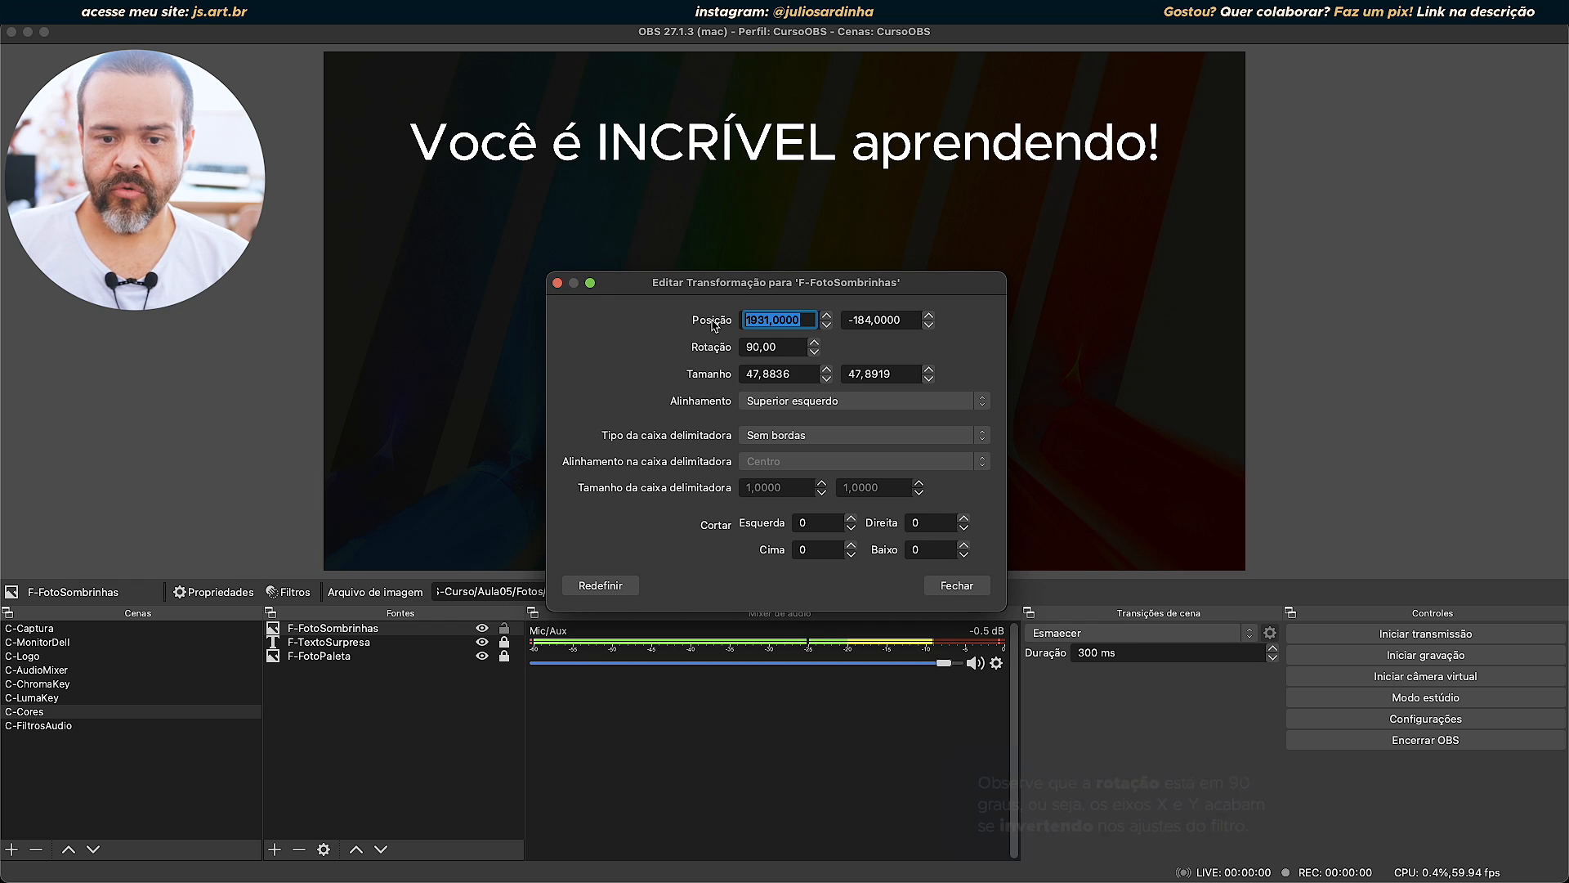
text(0)
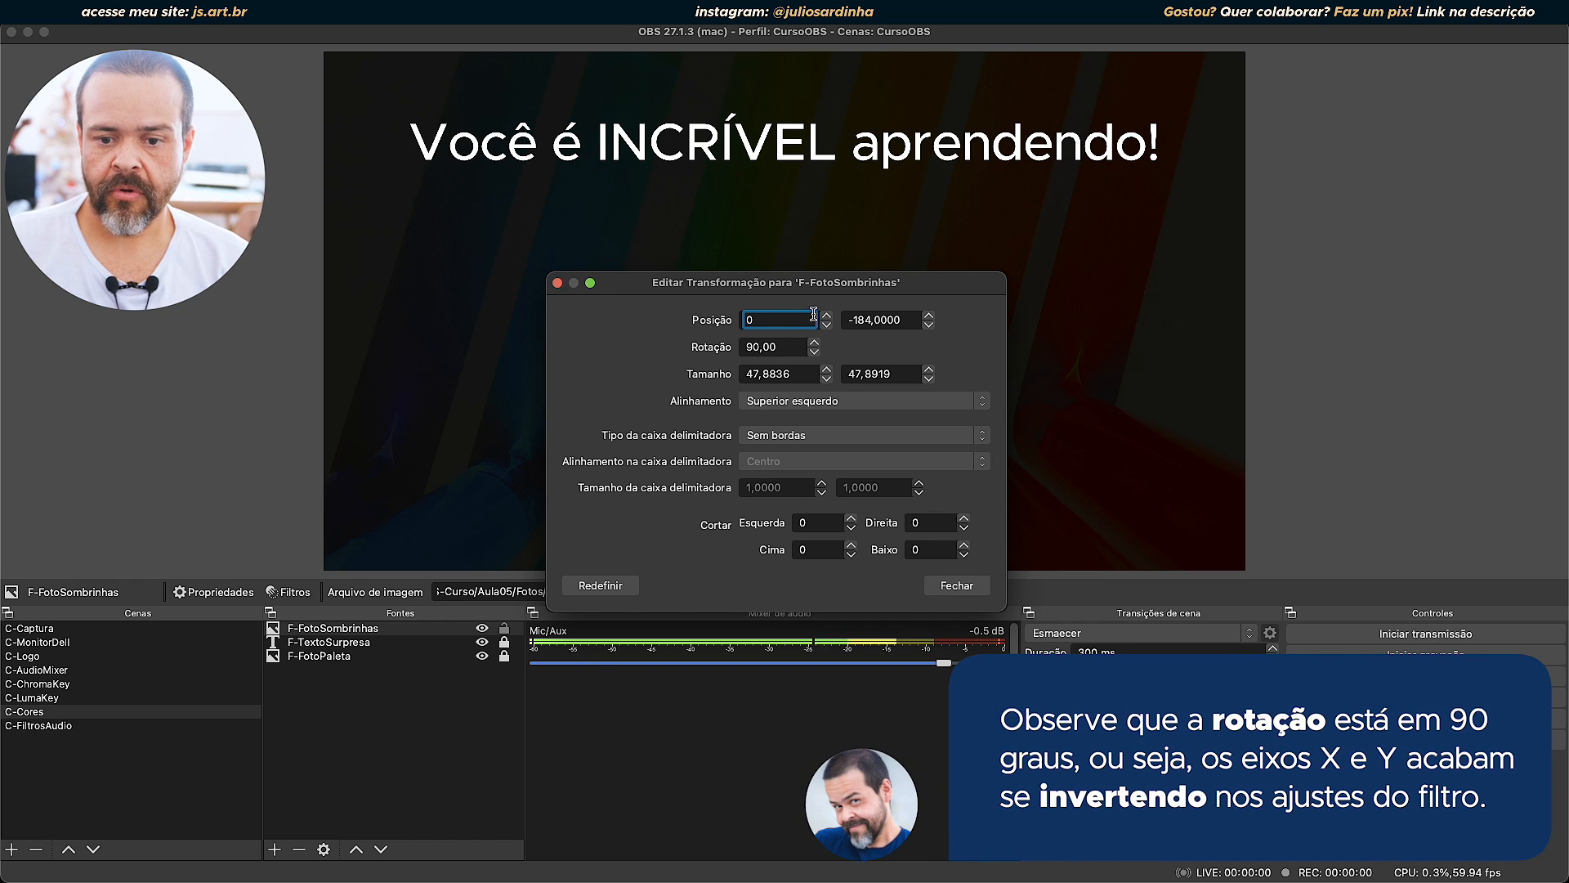
Set the vertical position of F-FotoSombrinhas to 0 and close the transform editor.
click(904, 320)
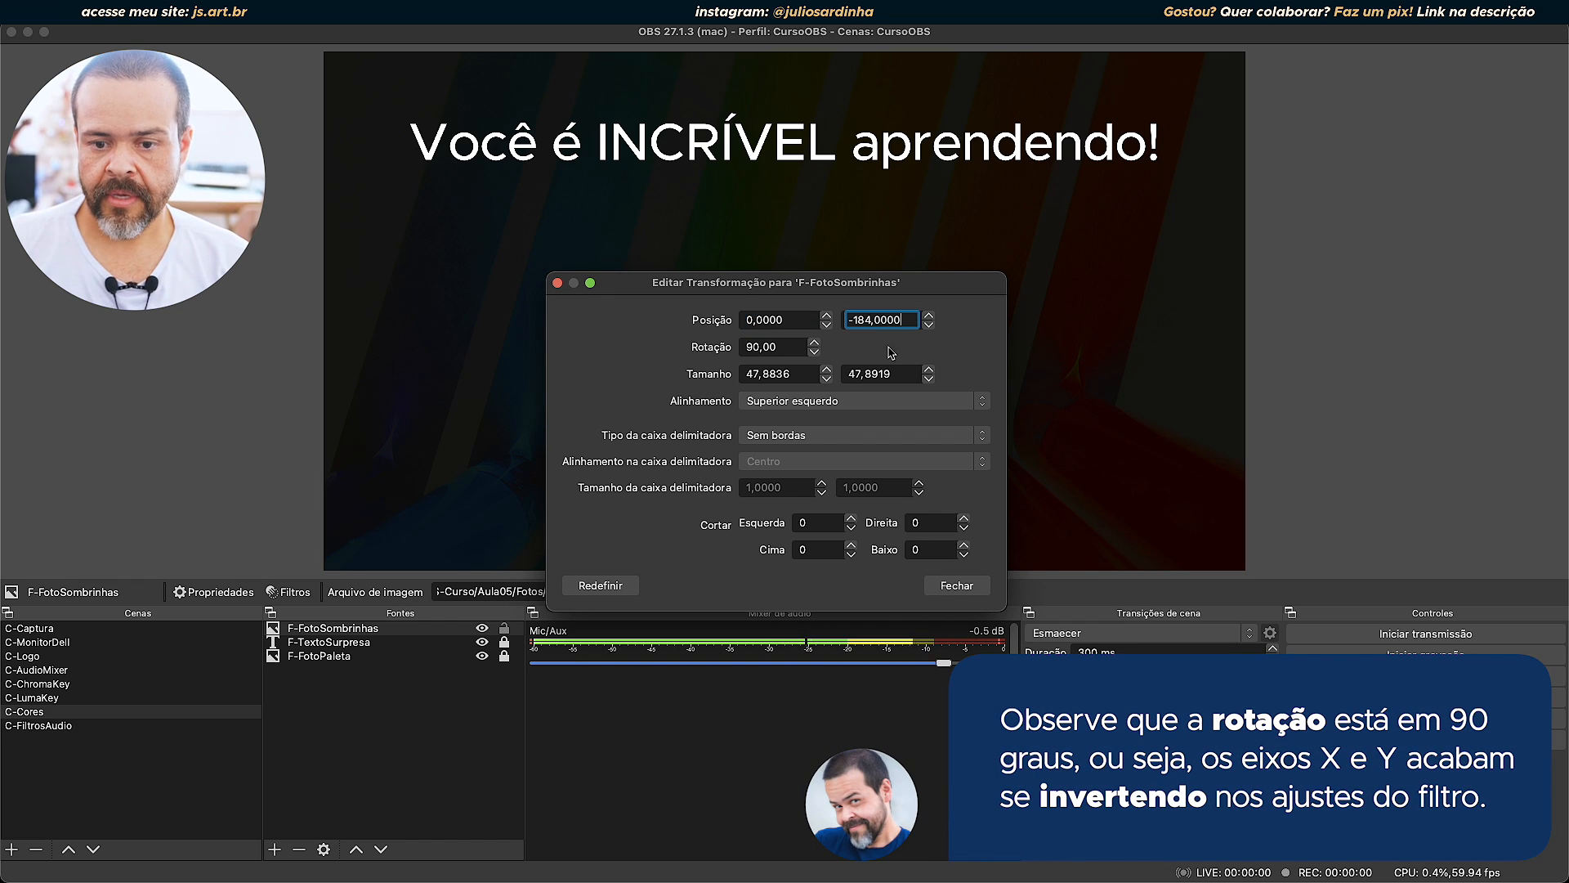
drag(914, 321, 793, 331)
text(0)
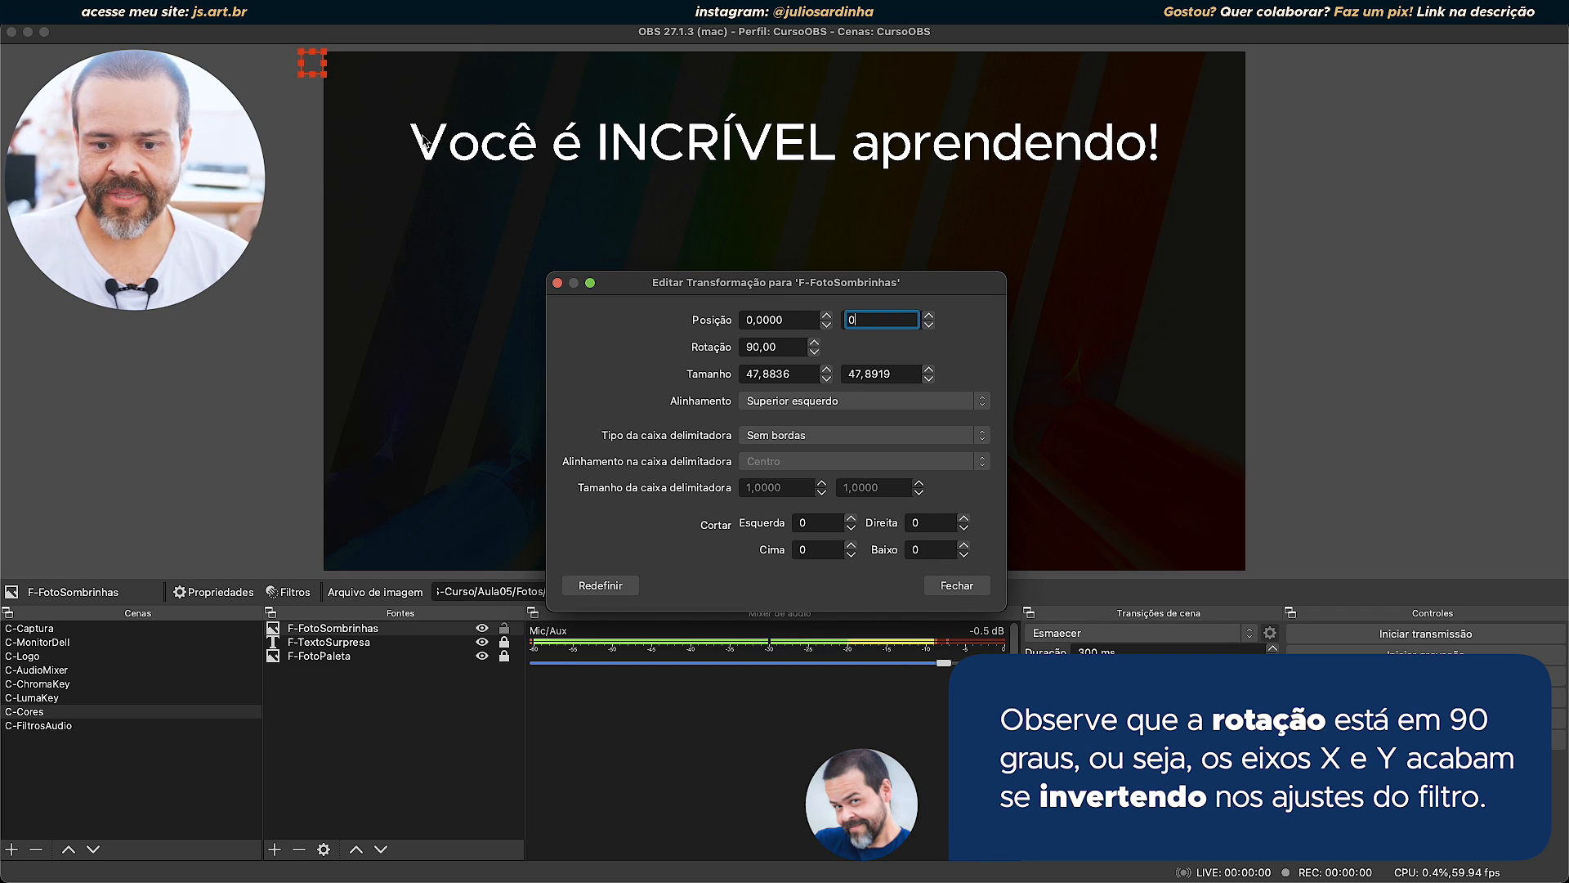
click(956, 585)
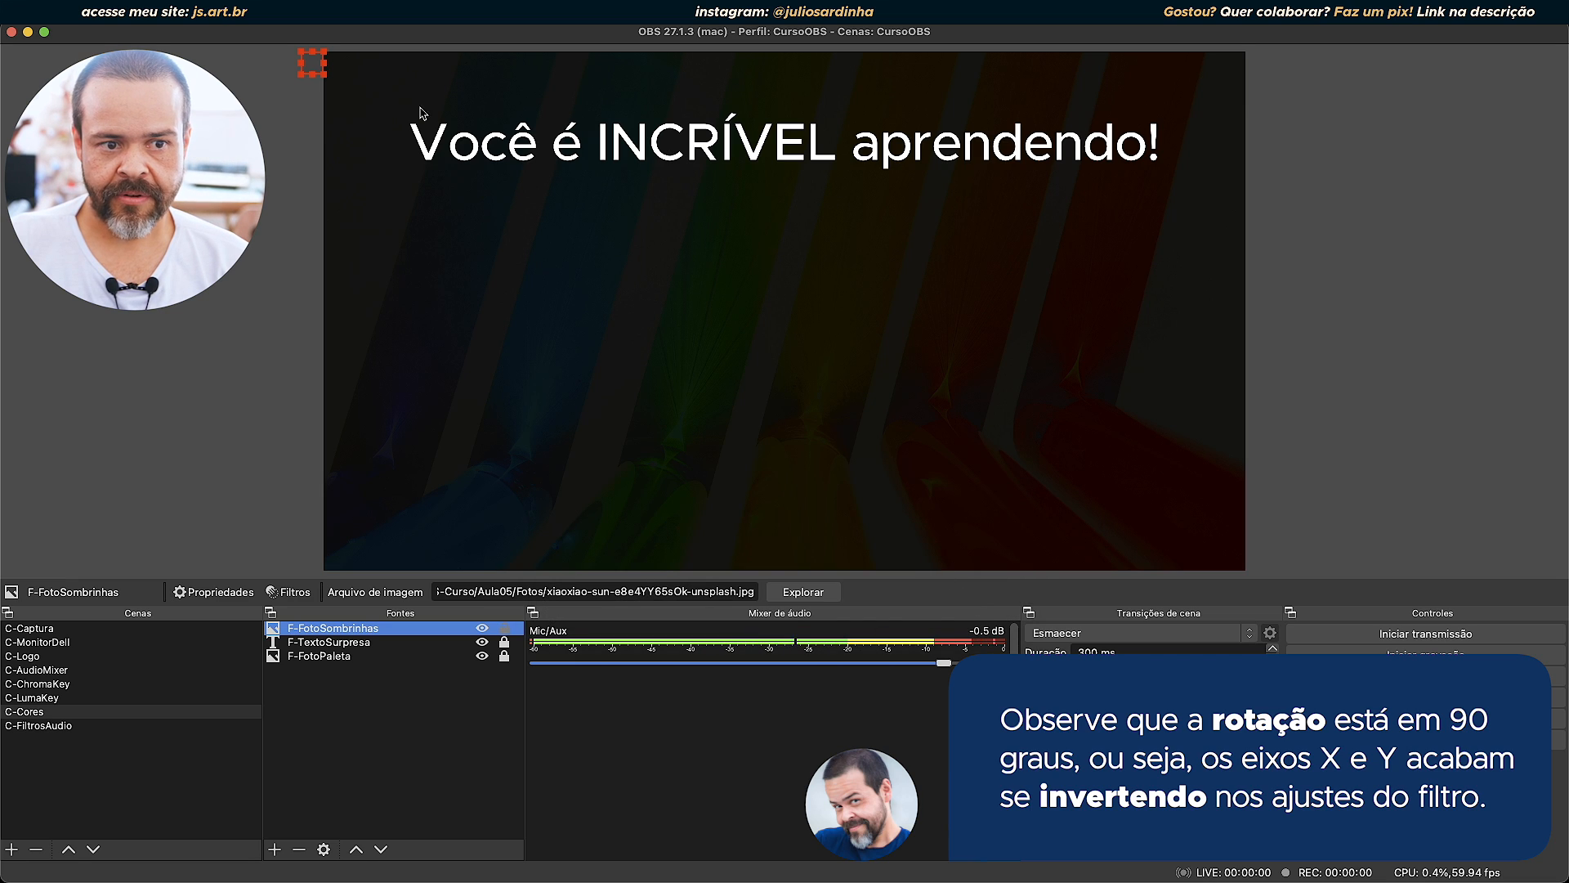
Move the small cropped photo onto the canvas below the start of the text, then deselect and reselect it.
drag(320, 61, 592, 308)
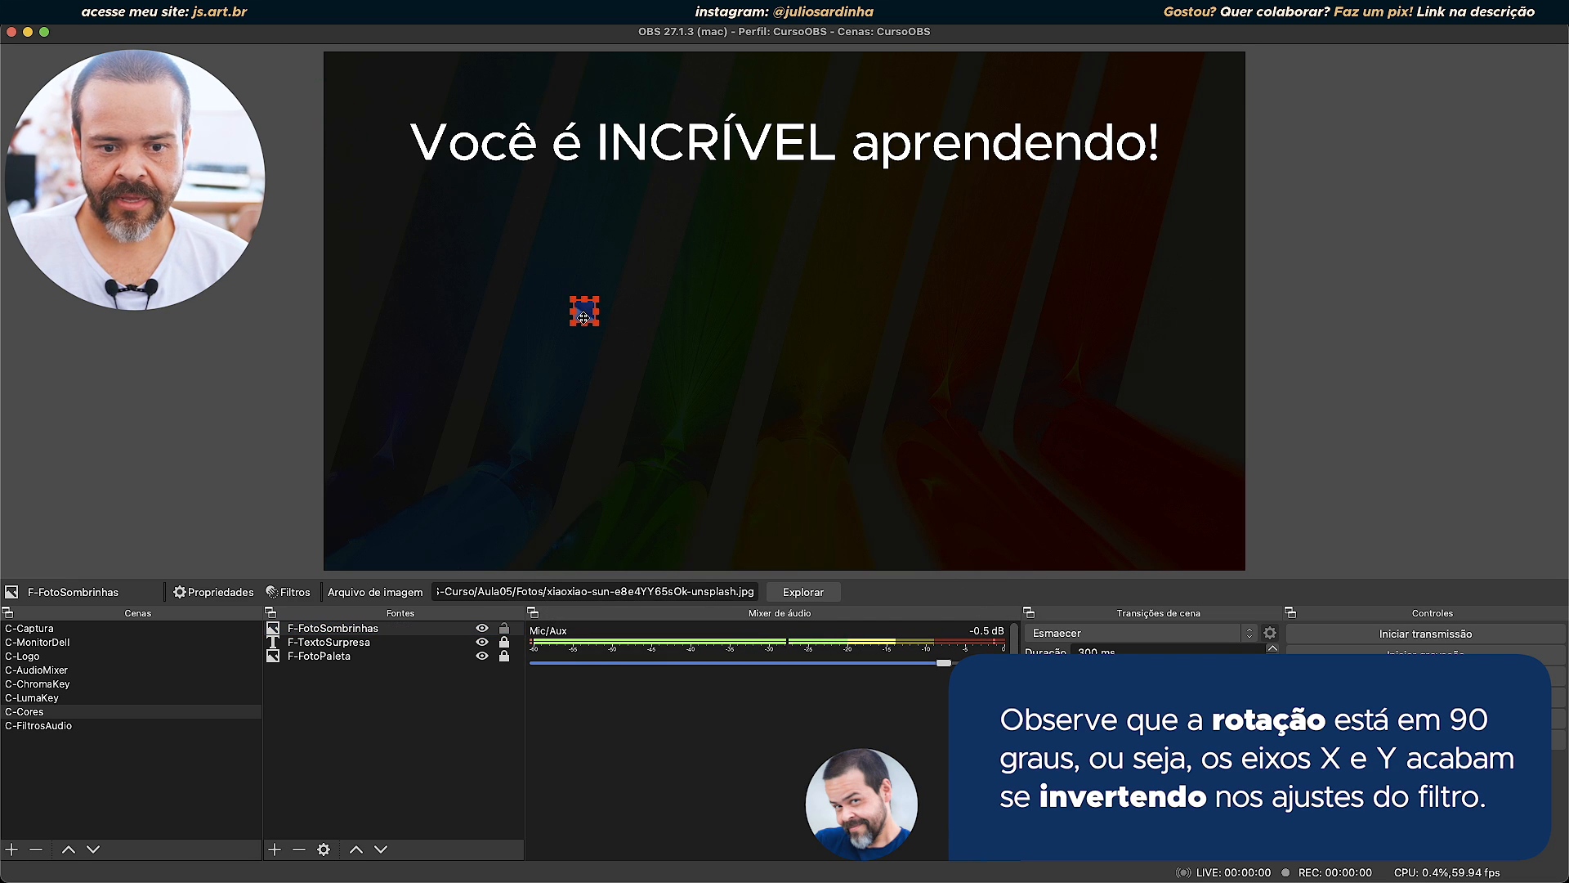
click(279, 242)
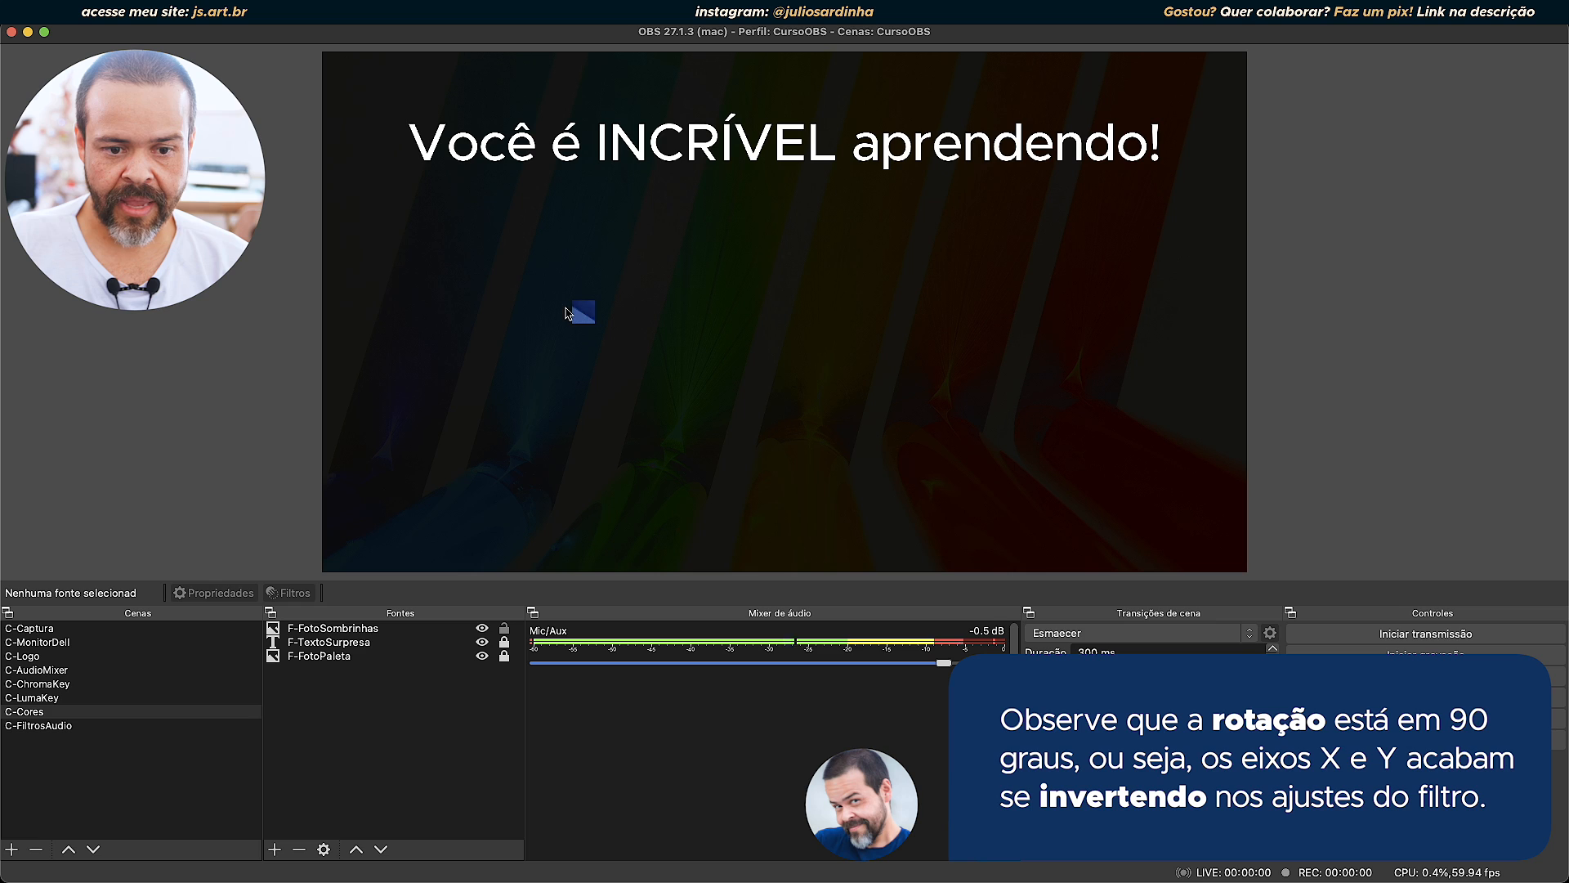
click(586, 310)
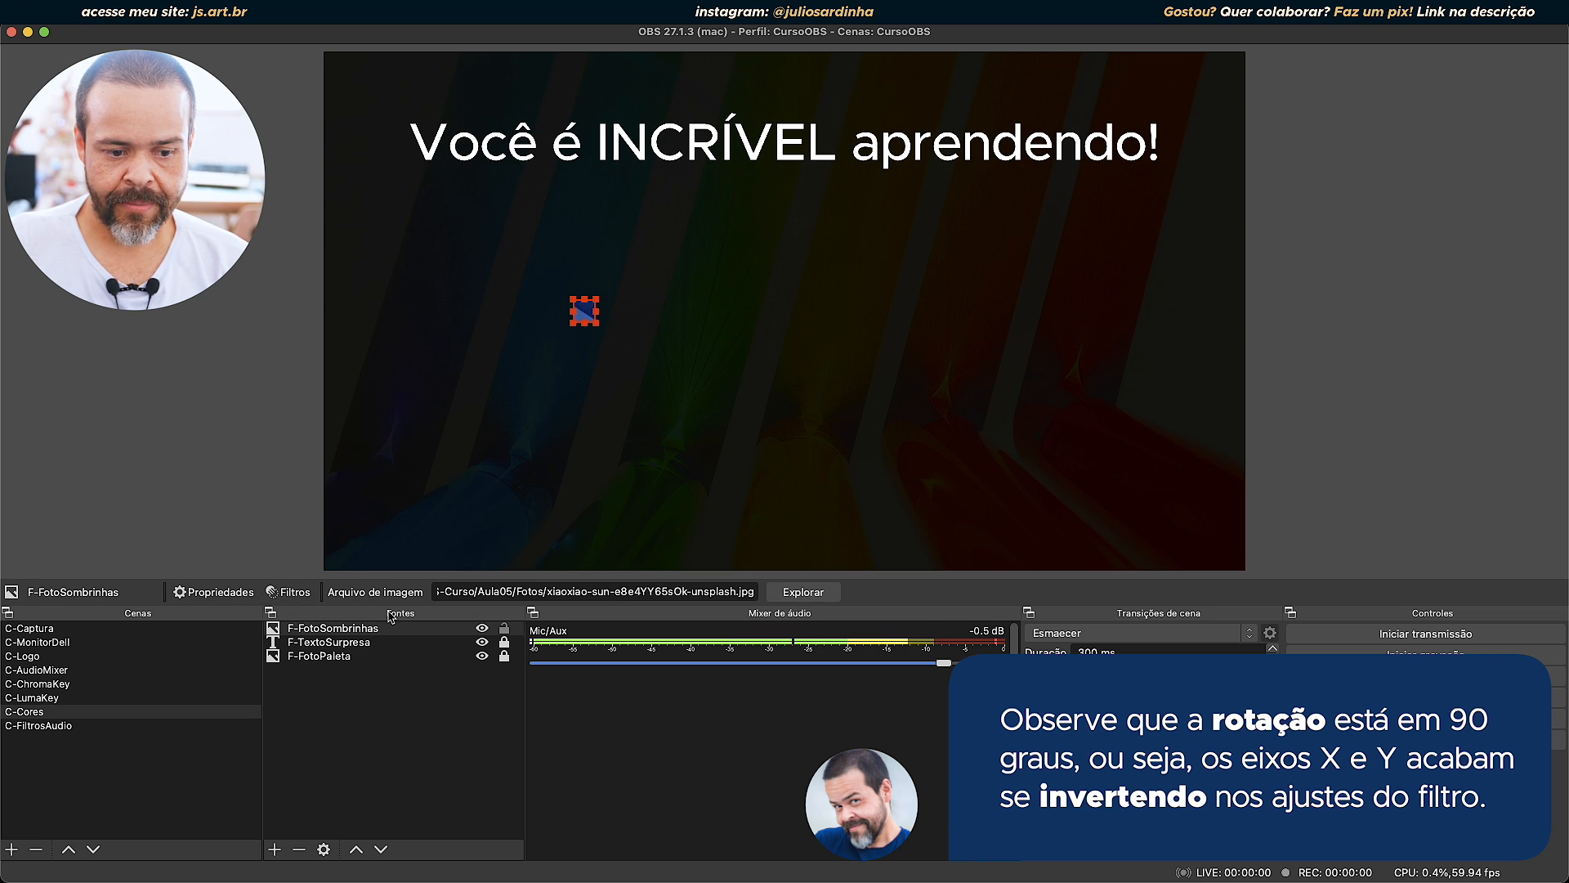
double_click(346, 631)
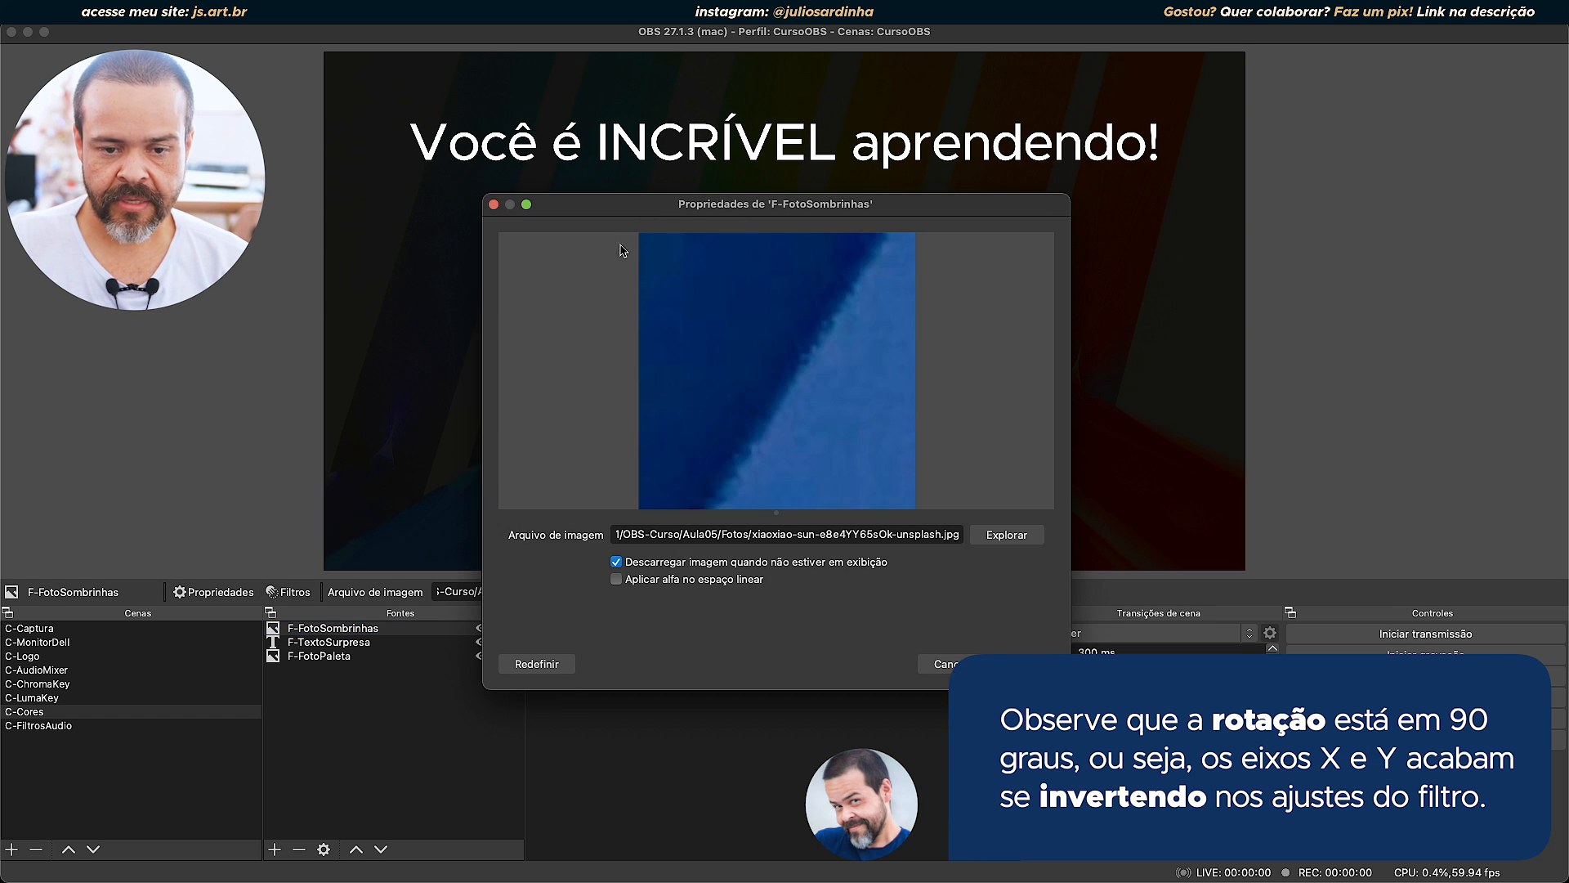
drag(748, 205, 1052, 141)
click(1275, 600)
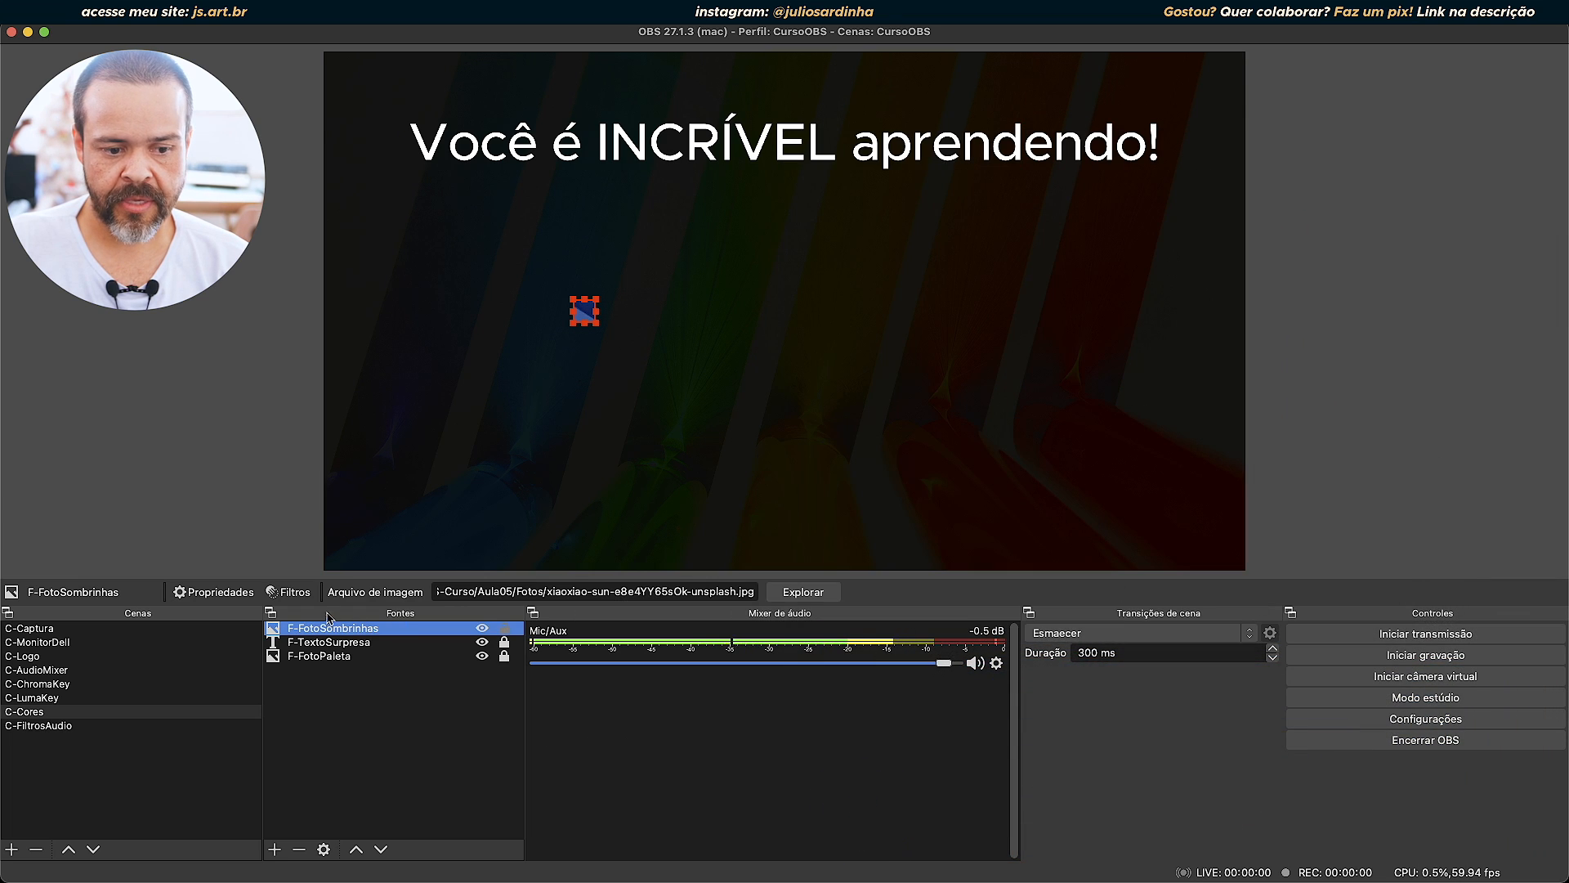
Open the filters of F-FotoSombrinhas and set the crop filter's Largura and Altura to 1000 each.
click(288, 591)
drag(672, 148, 973, 141)
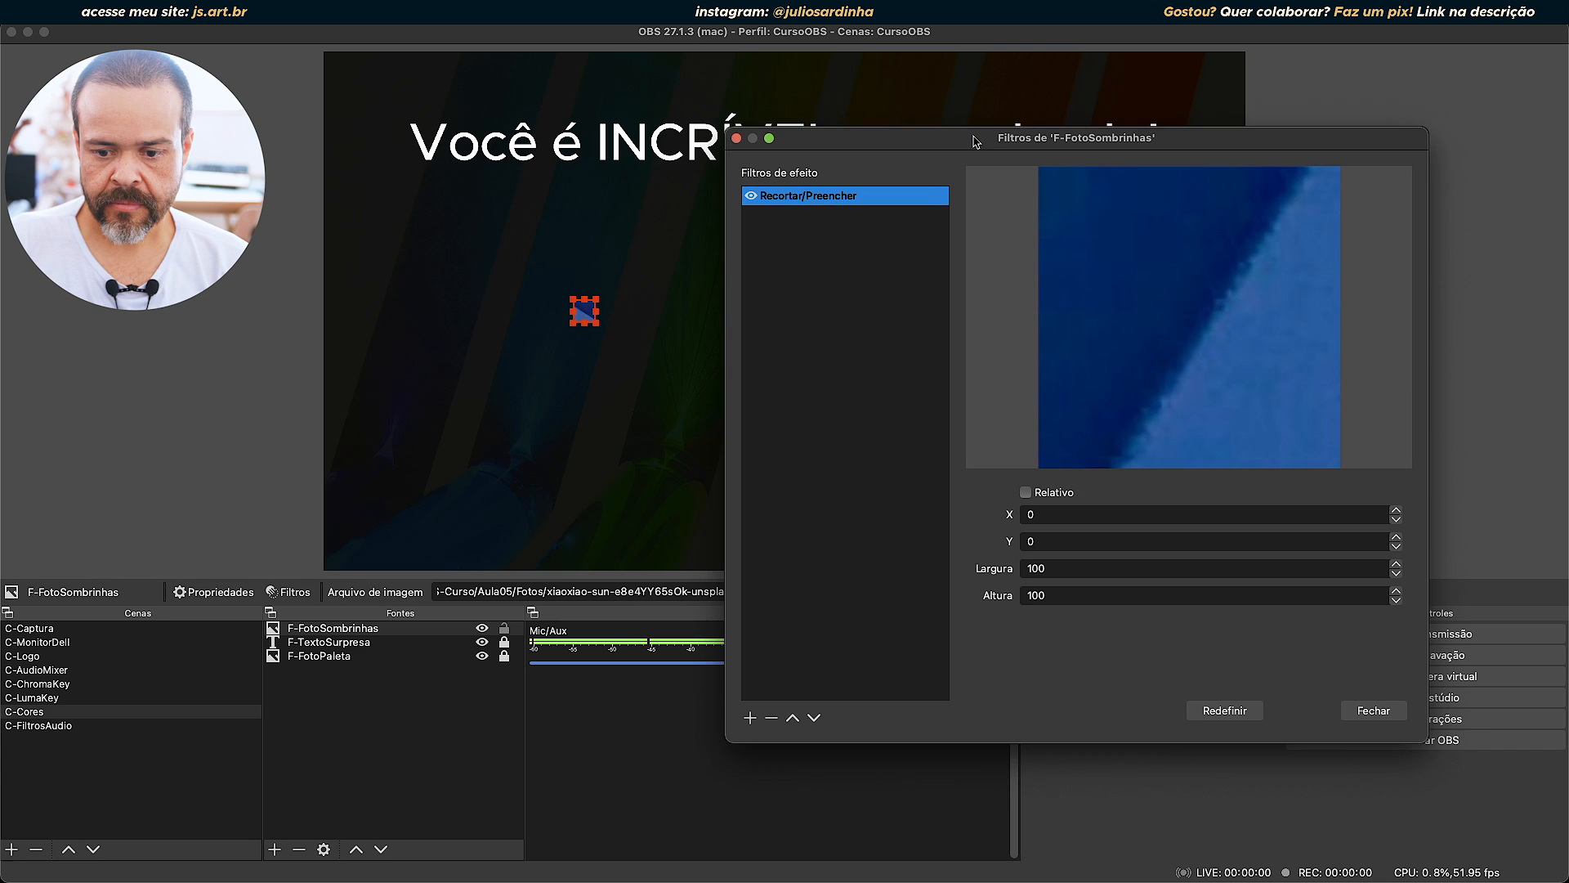
double_click(1055, 567)
text(1000)
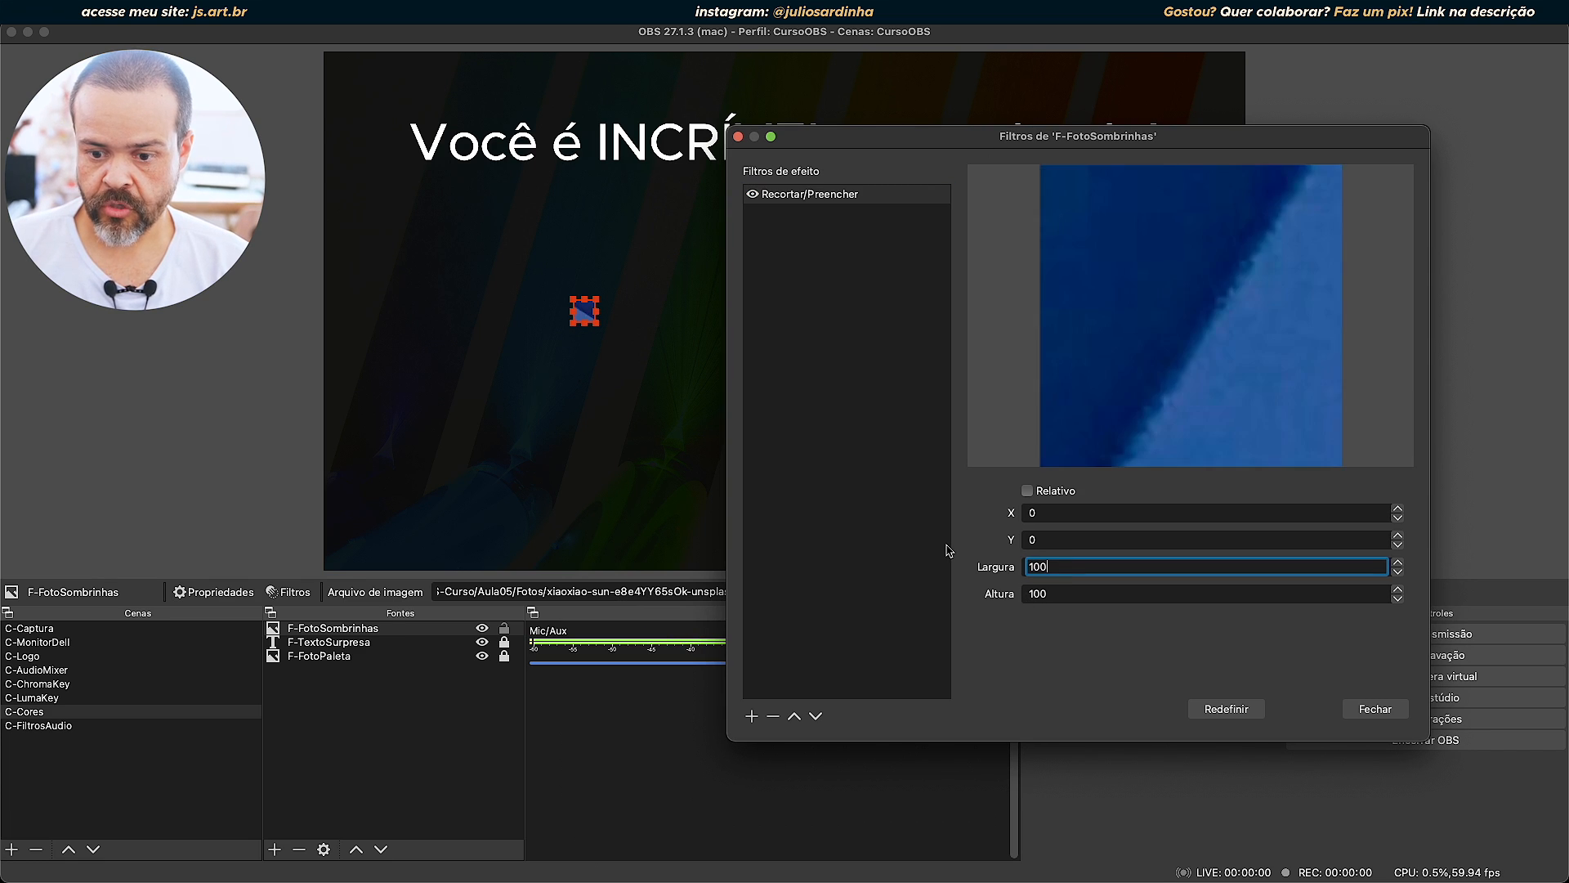
key(Tab)
text(1000)
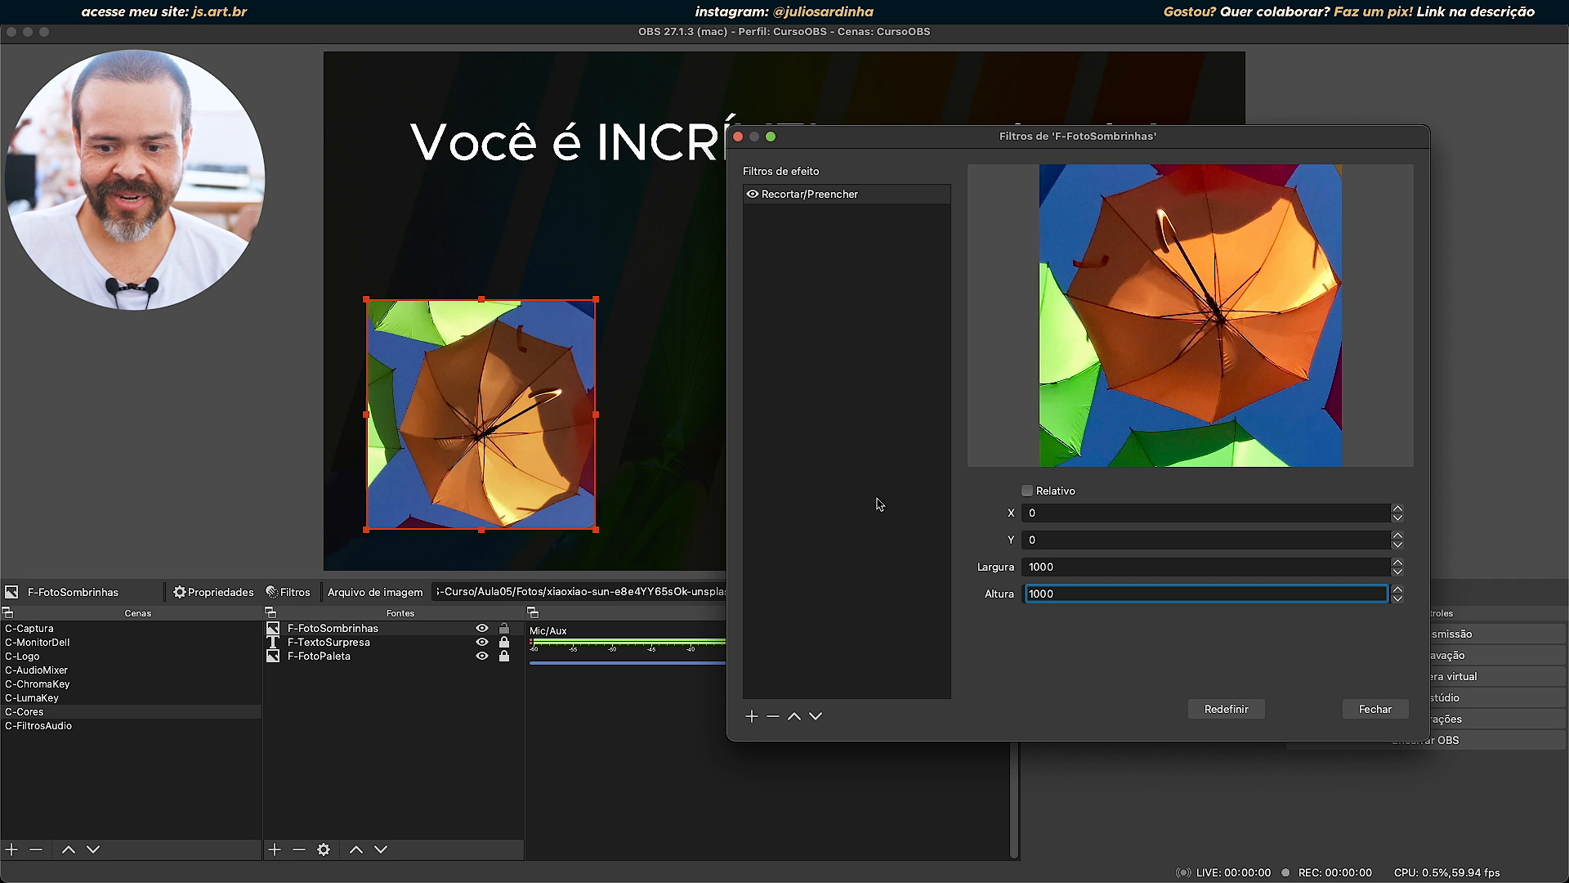
Offset the 1000 by 1000 crop by setting X to 50 and Y to 50.
double_click(1050, 513)
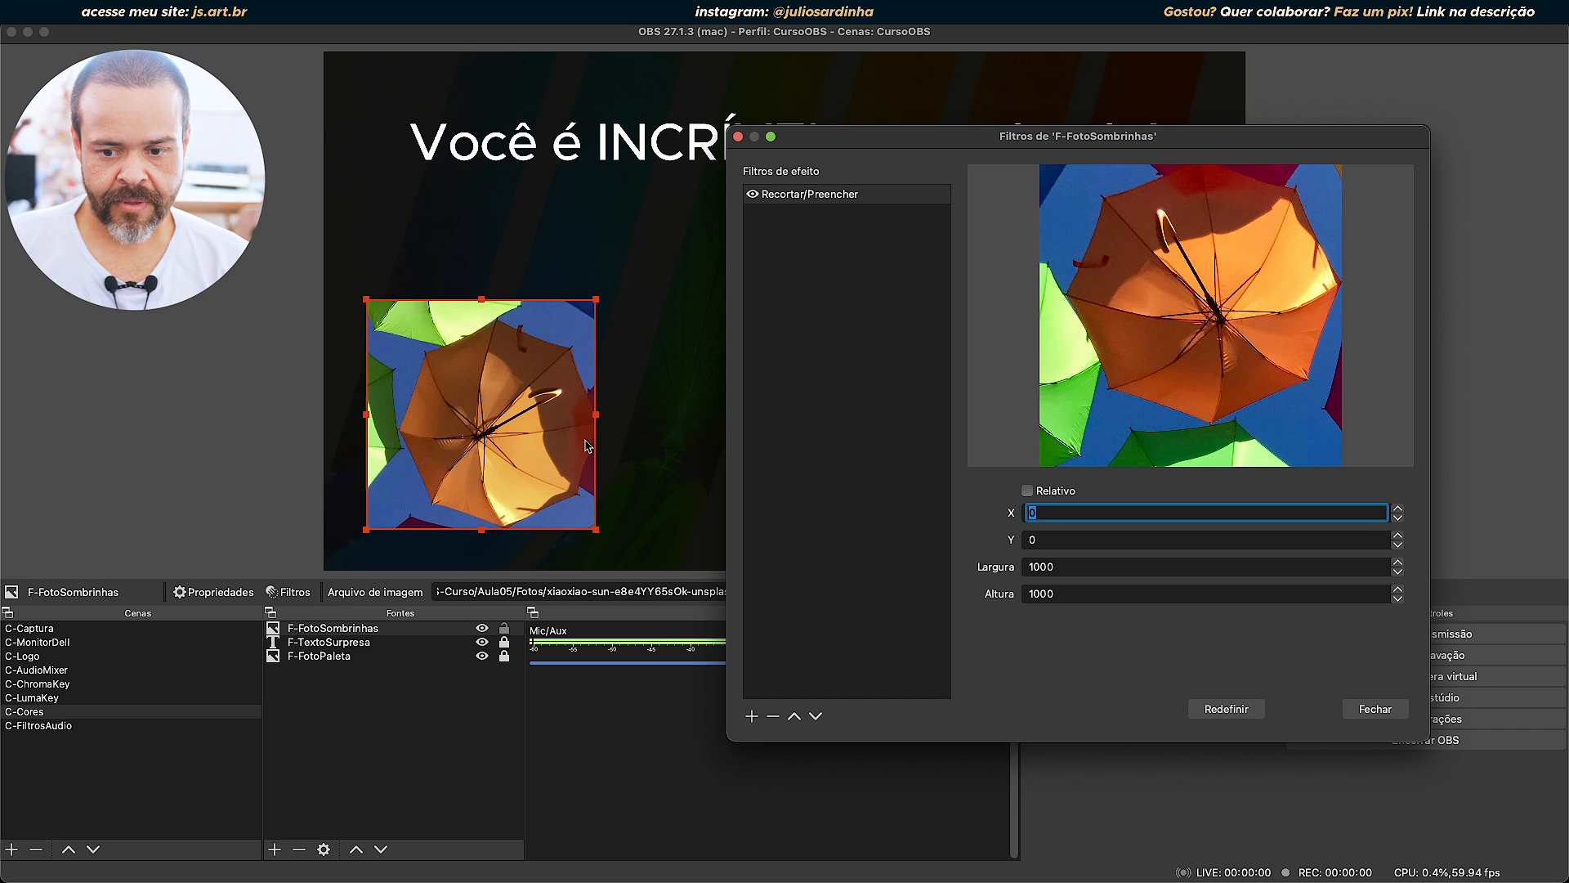
text(50)
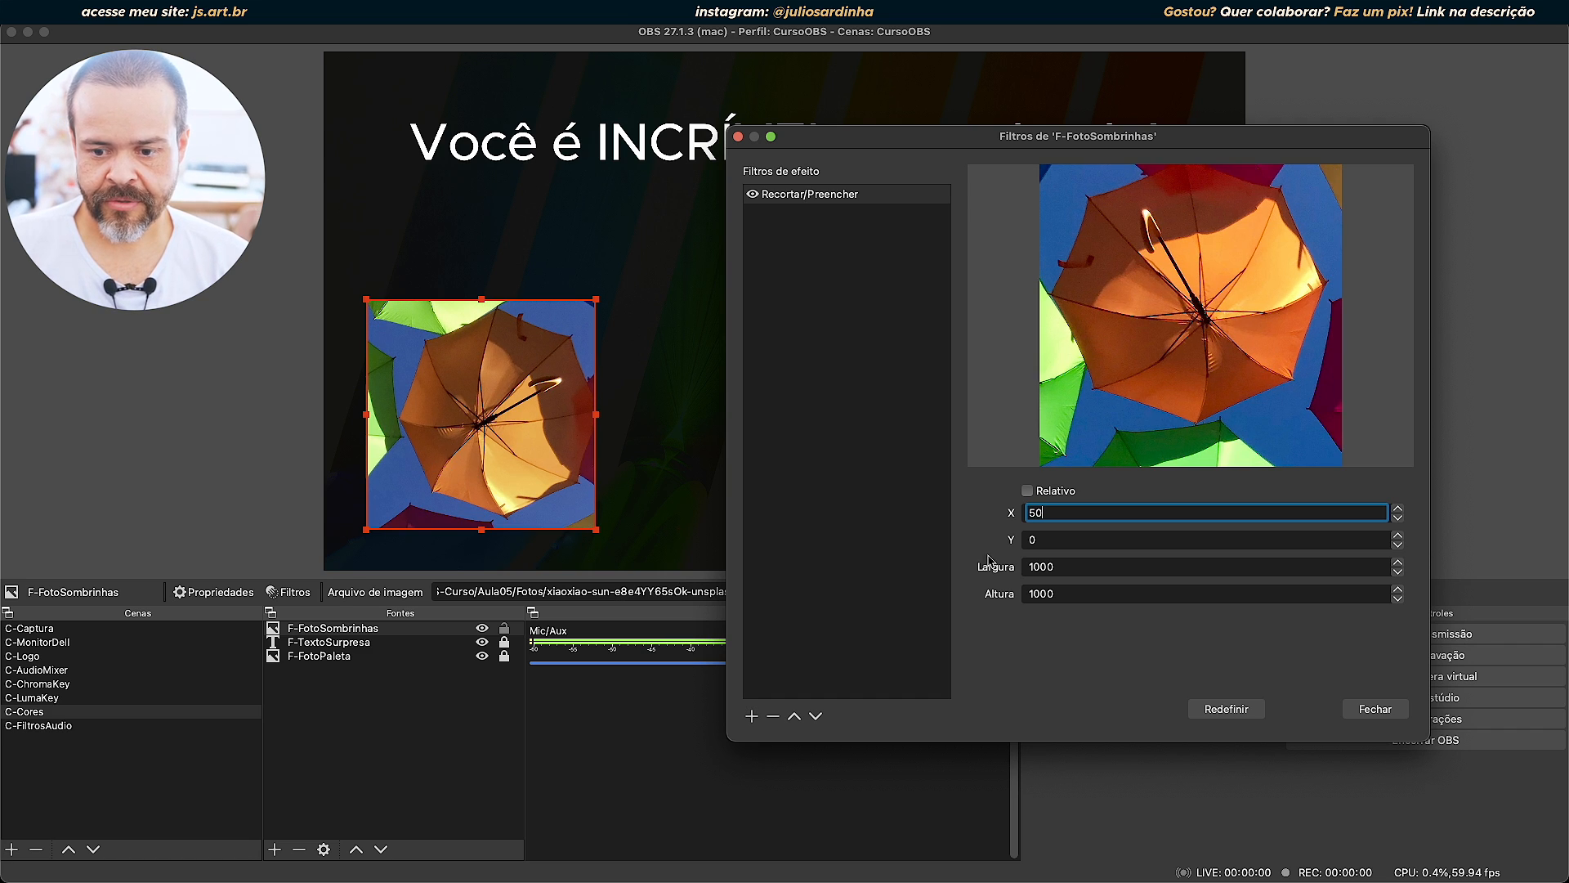
double_click(1065, 539)
text(50)
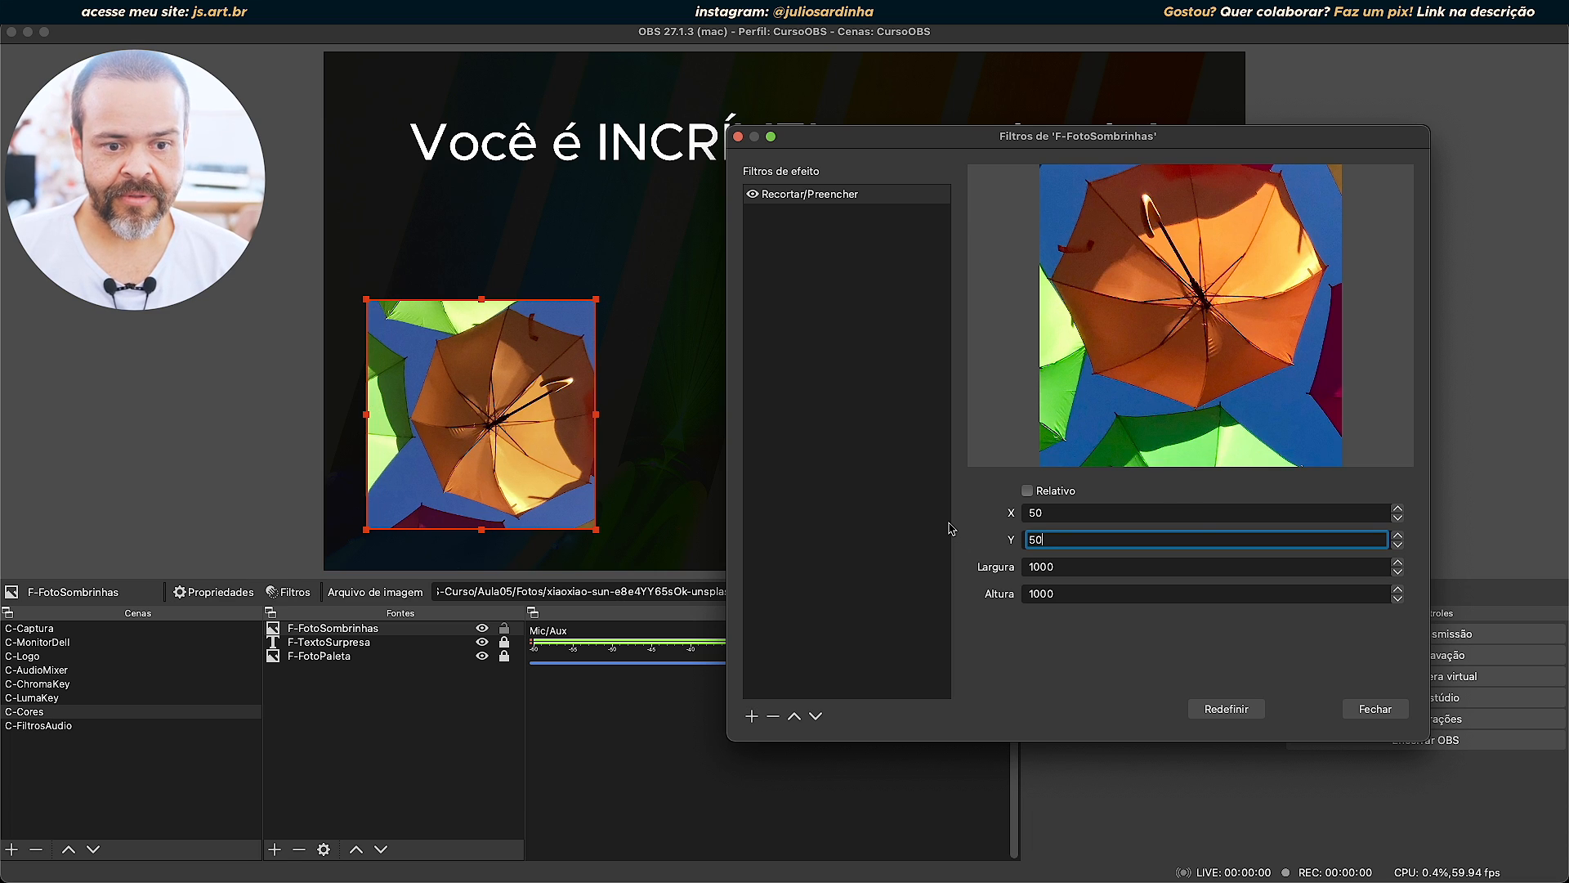
Lower the crop's Y offset slightly and try the values 0, -10 and -50.
click(1398, 544)
click(1398, 545)
drag(1074, 543, 907, 535)
text(0)
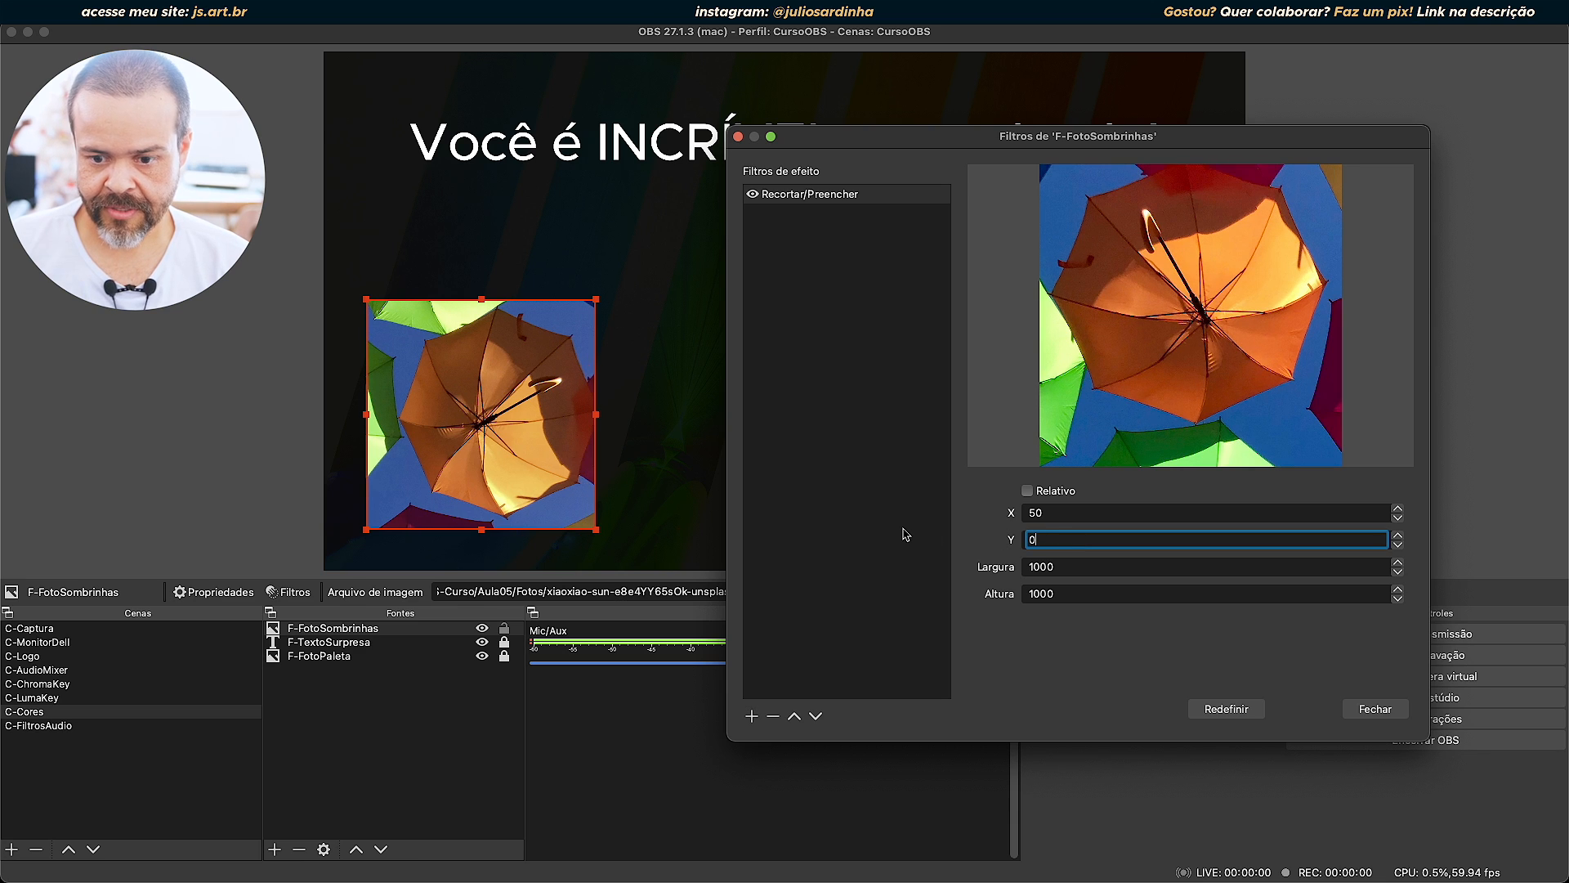
text(-10)
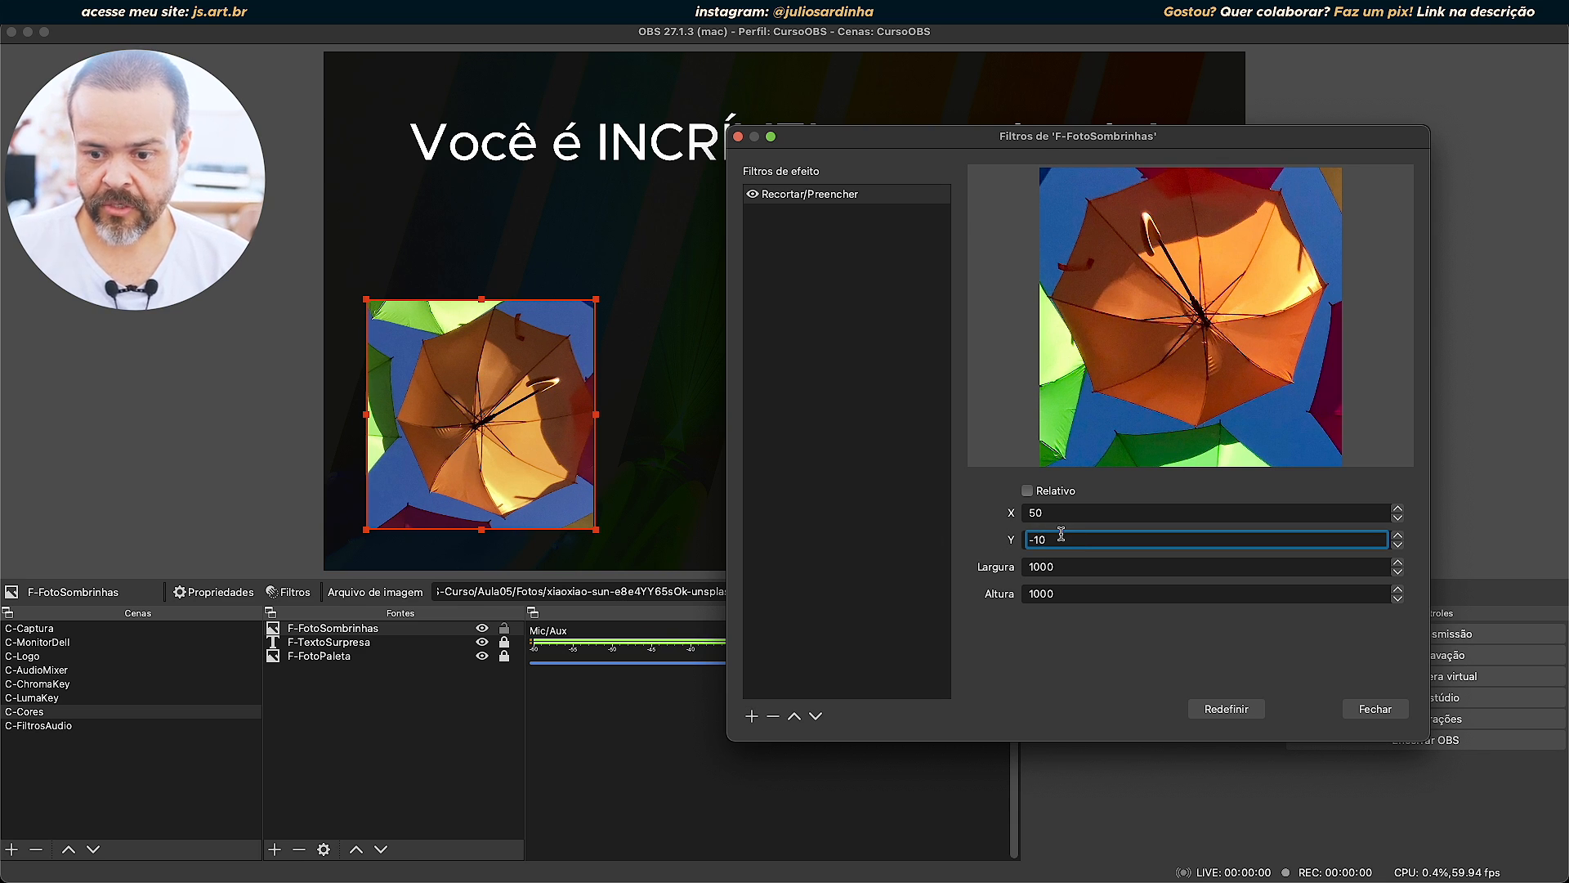
text(-50)
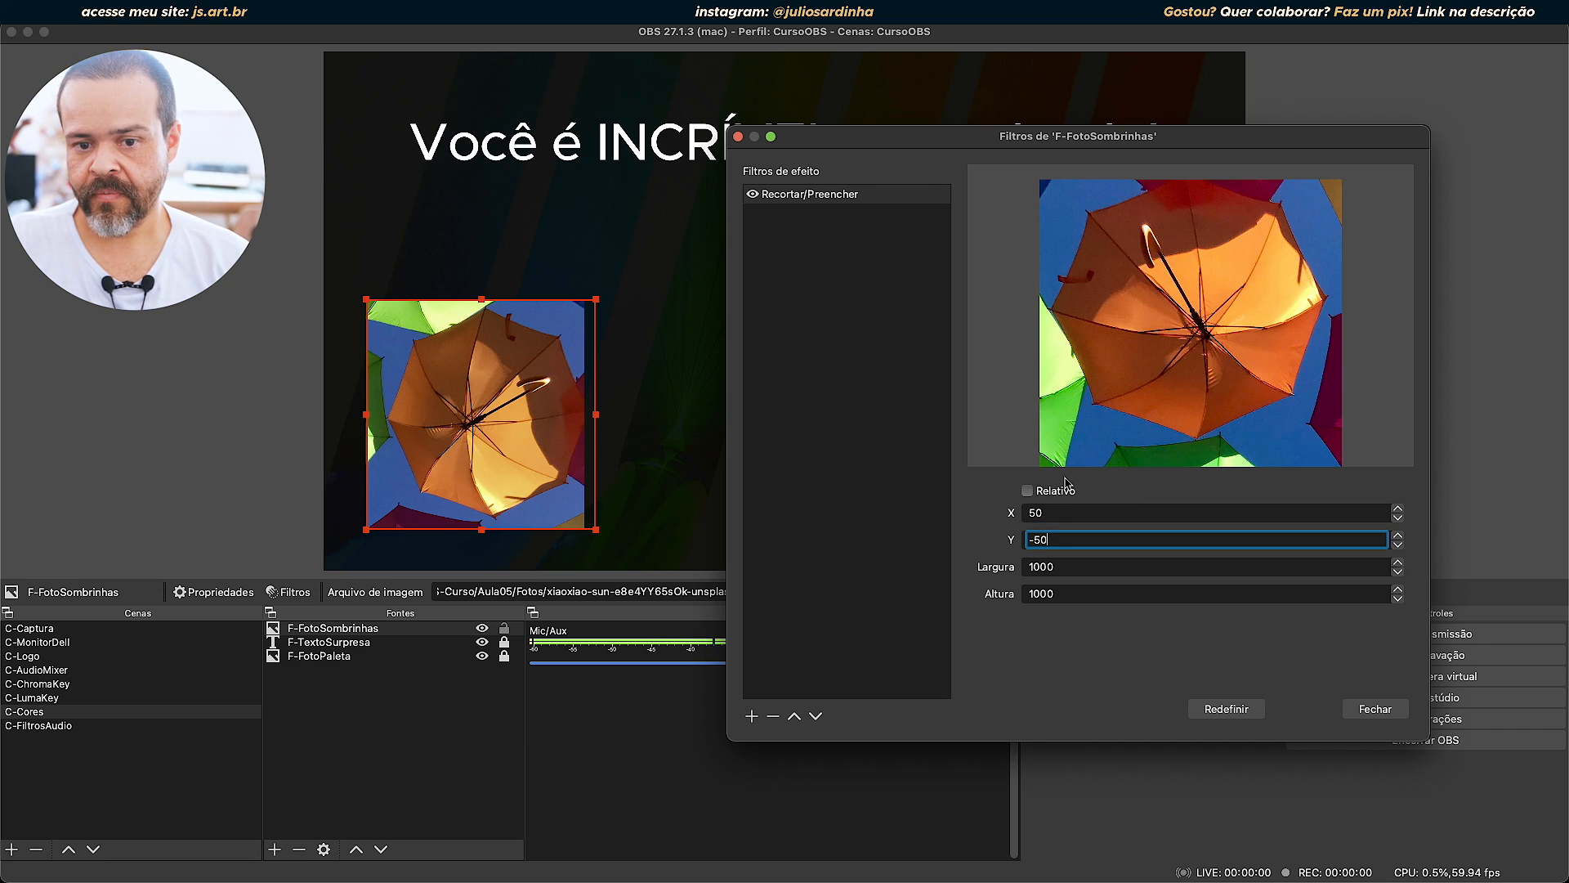
Reset the Recortar/Preencher filter, remove it from F-FotoSombrinhas, and close the filters window.
click(1226, 709)
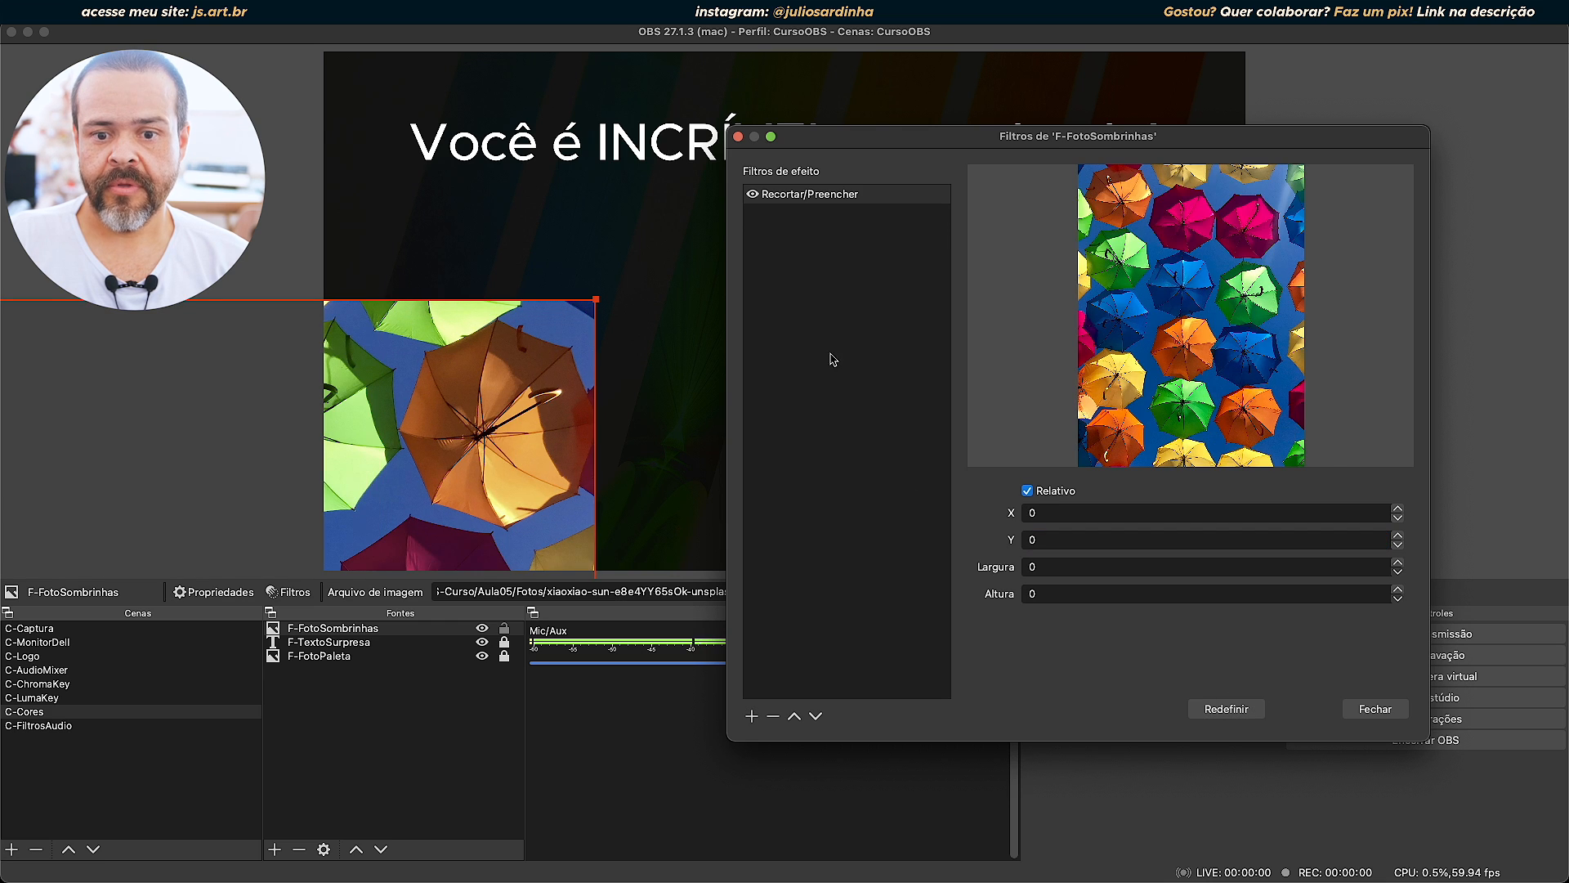
click(799, 193)
click(779, 722)
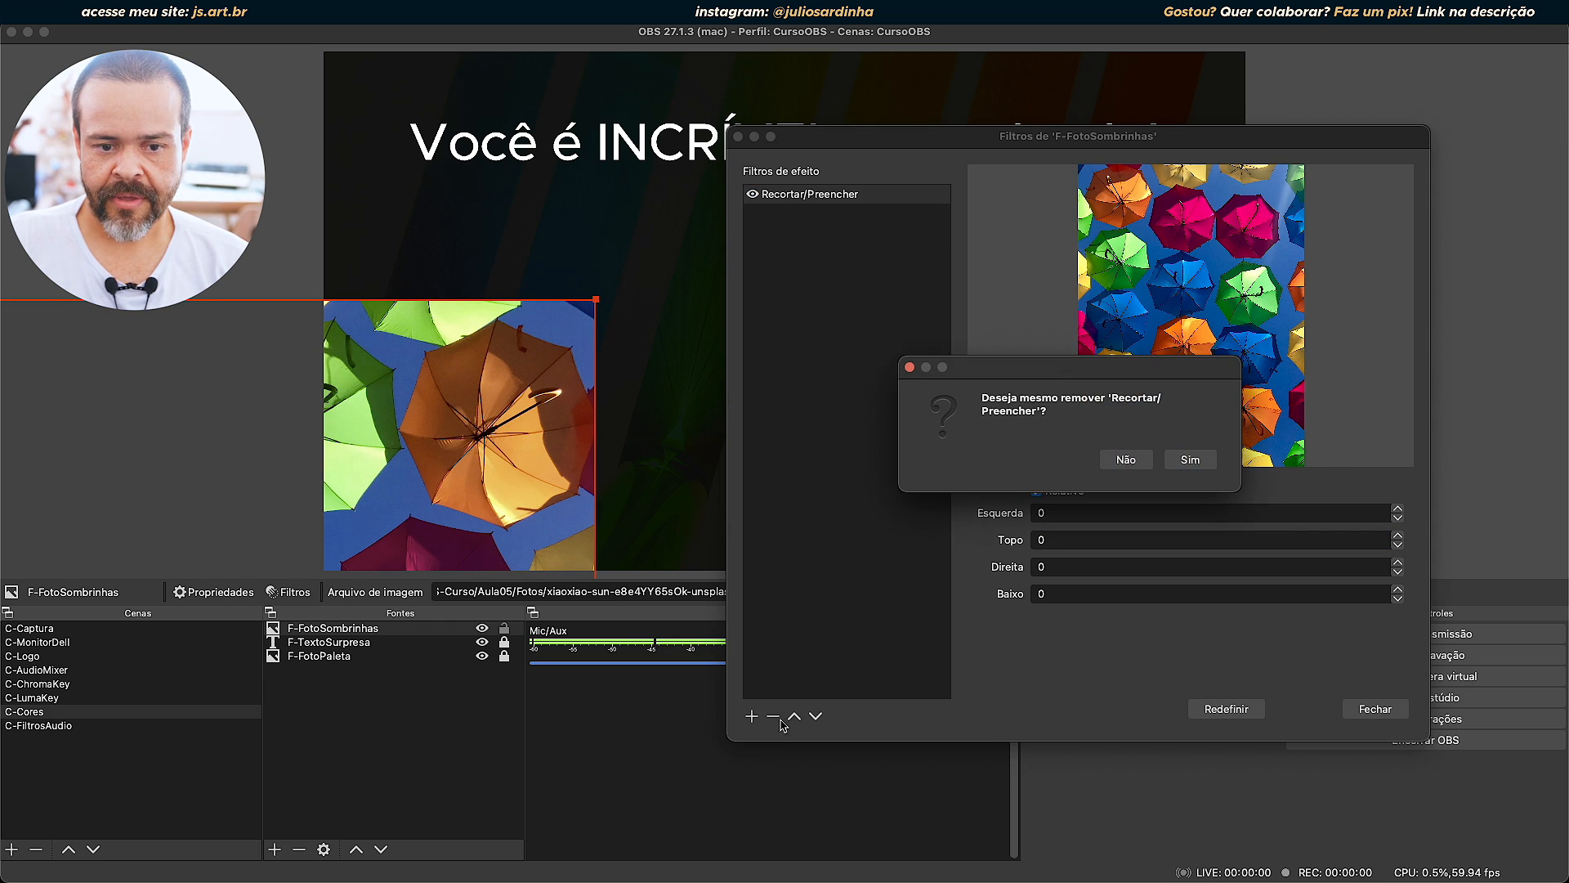
click(1192, 460)
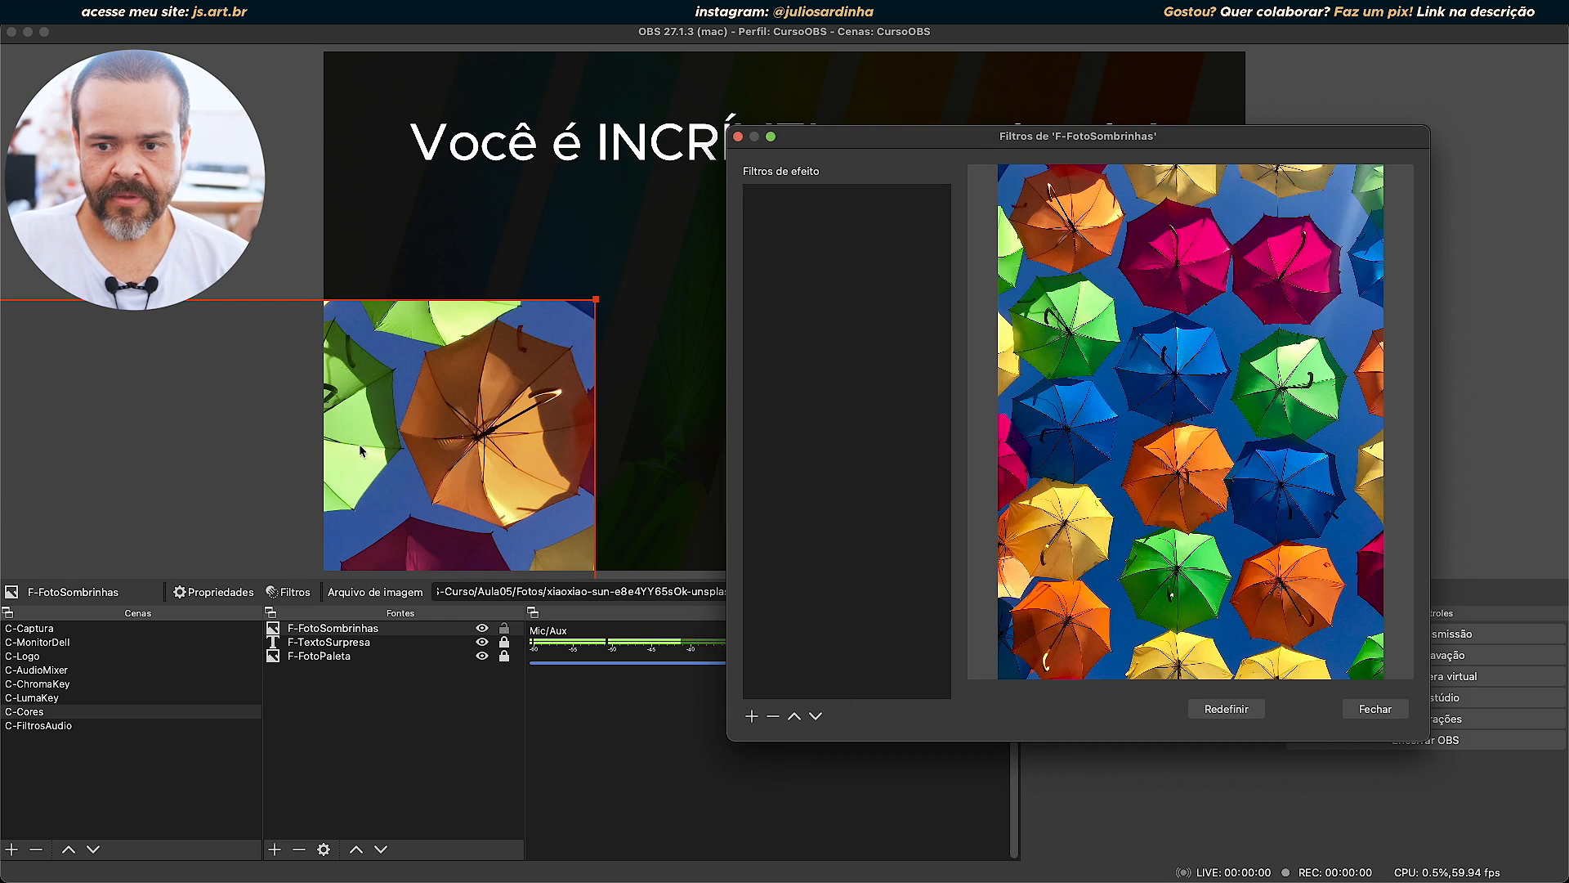
click(1376, 708)
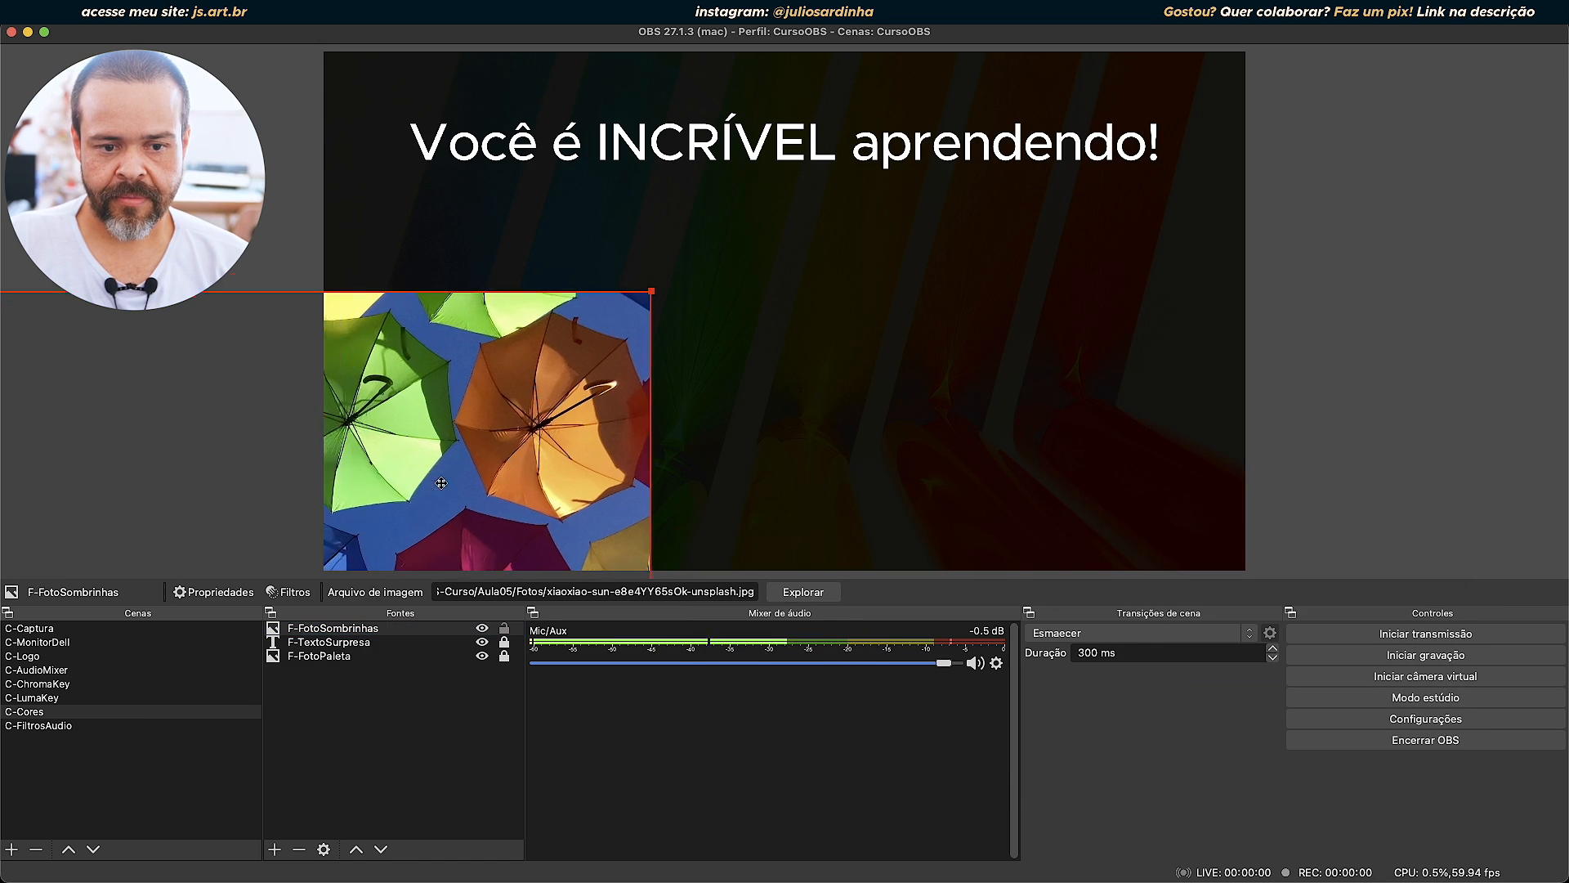
Reposition the umbrella photo to cover the canvas and crop its upper edge down to just below the text.
drag(899, 245, 1022, 238)
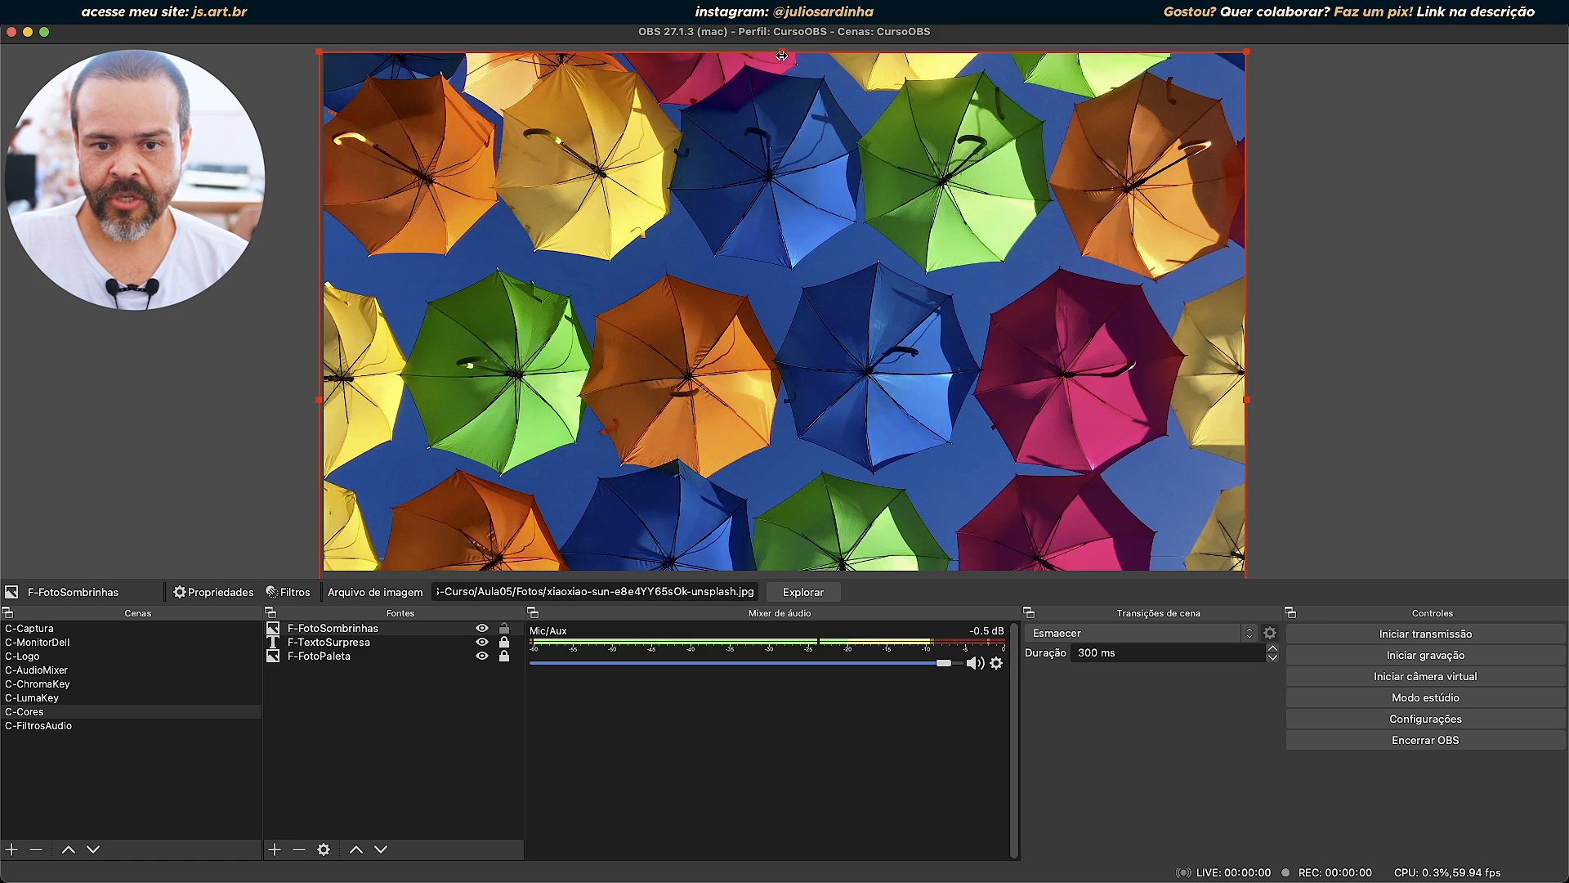
drag(780, 51, 783, 235)
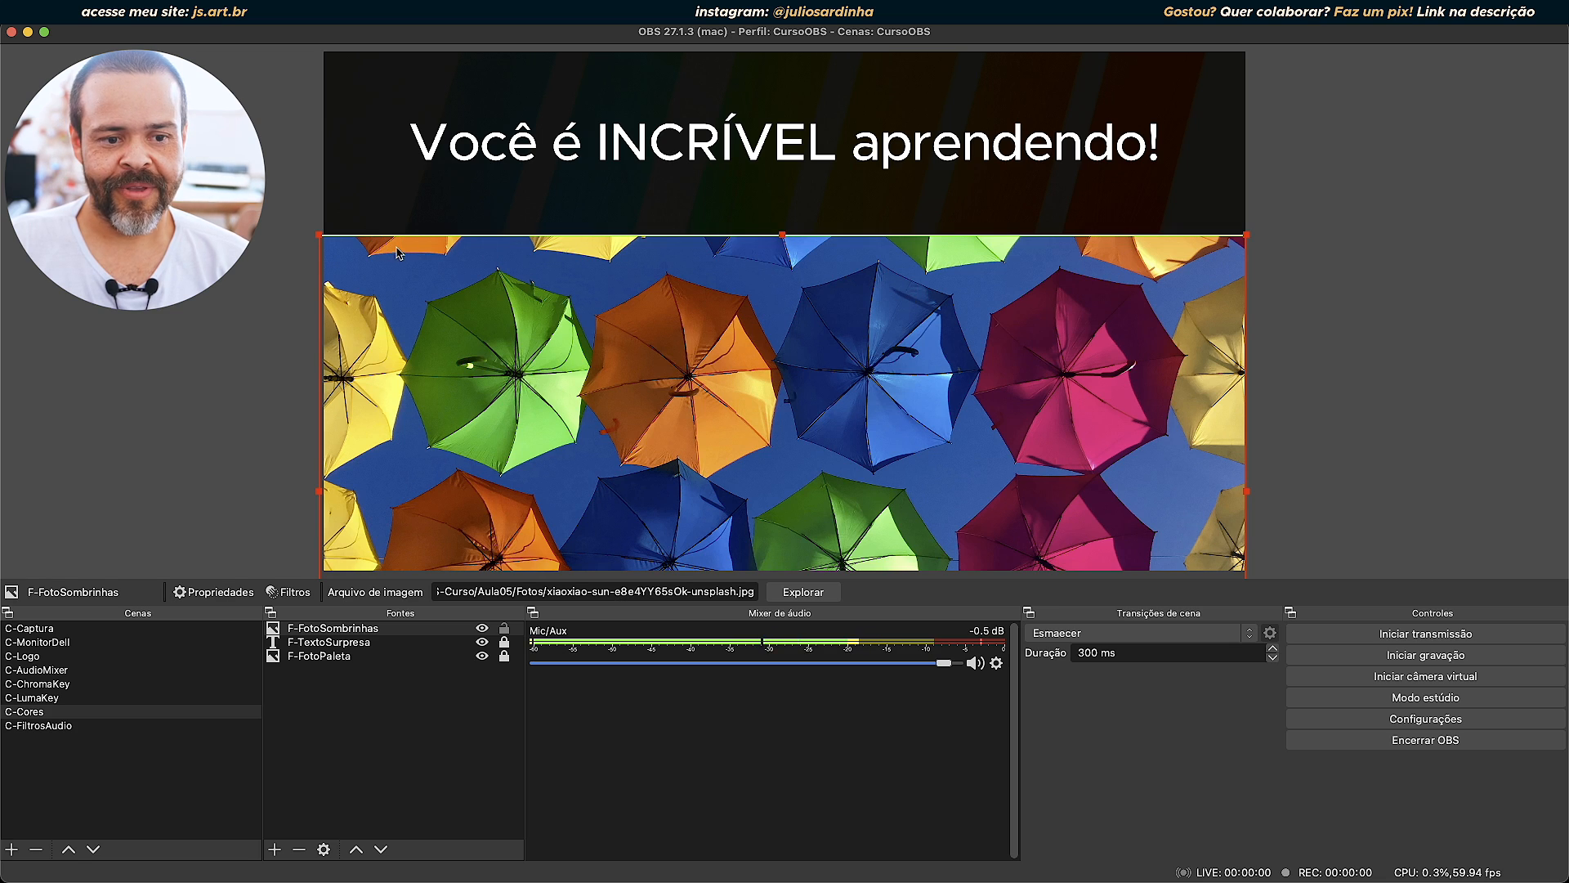
scroll(753, 277, up, 5)
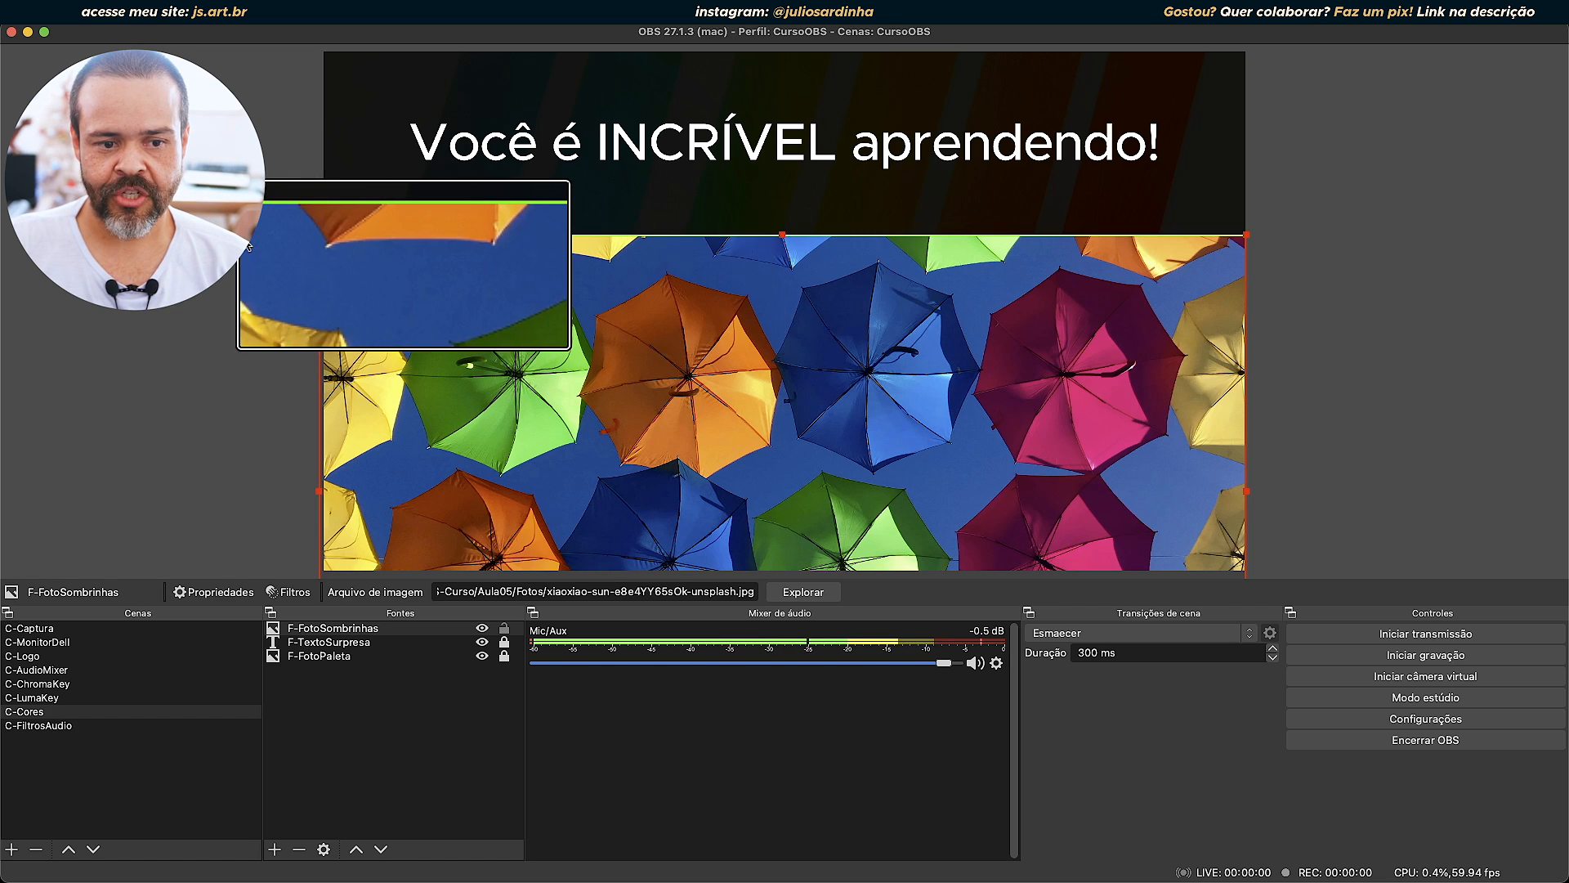
scroll(1095, 295, down, 5)
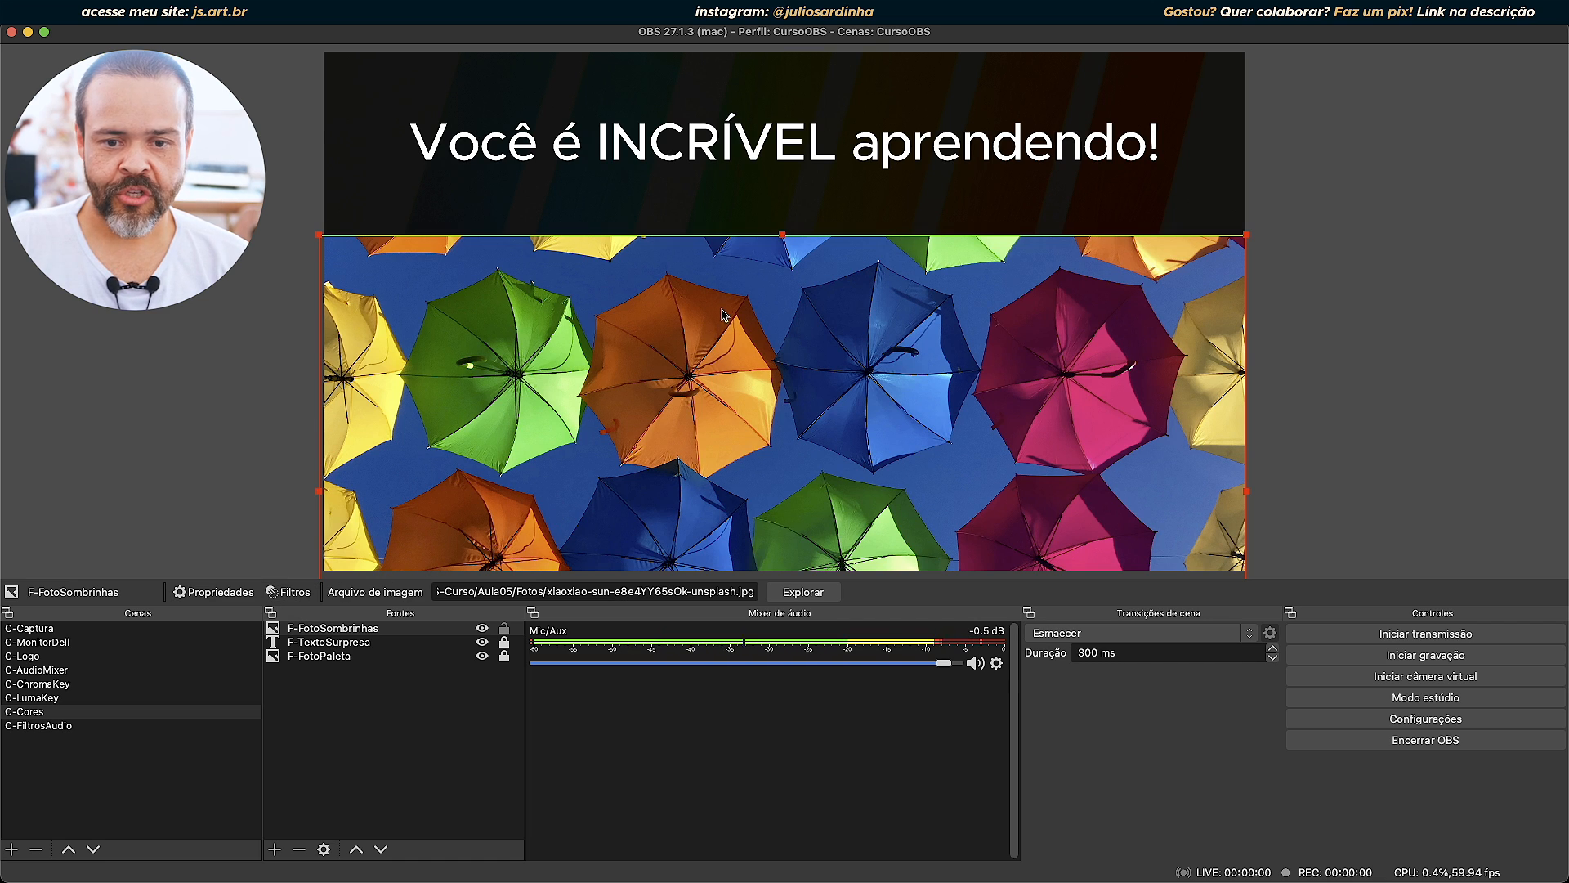
click(278, 595)
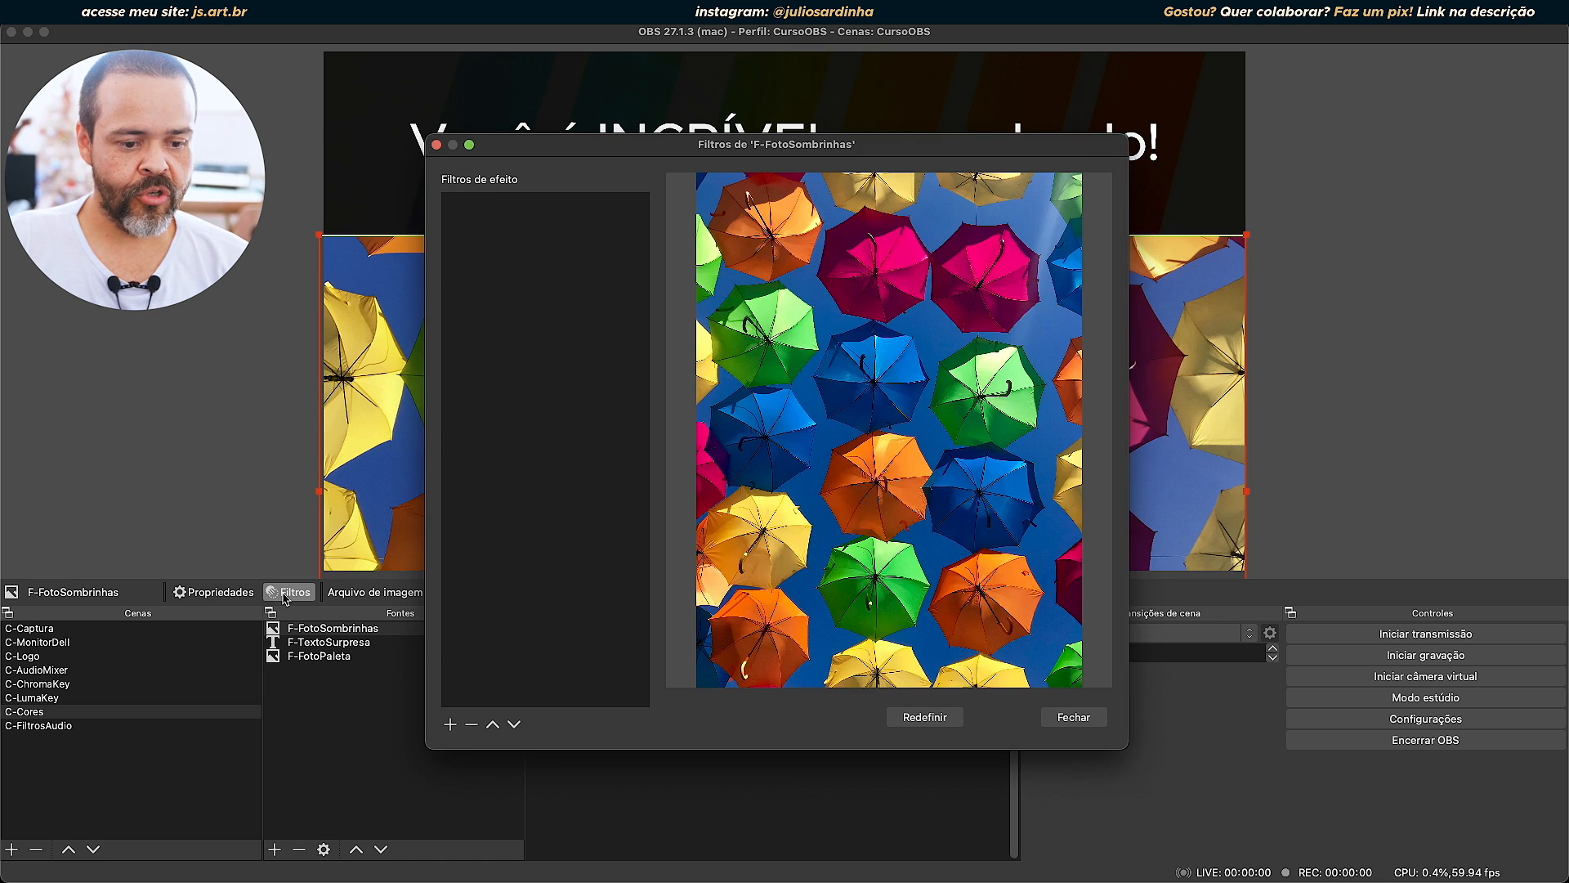
click(451, 725)
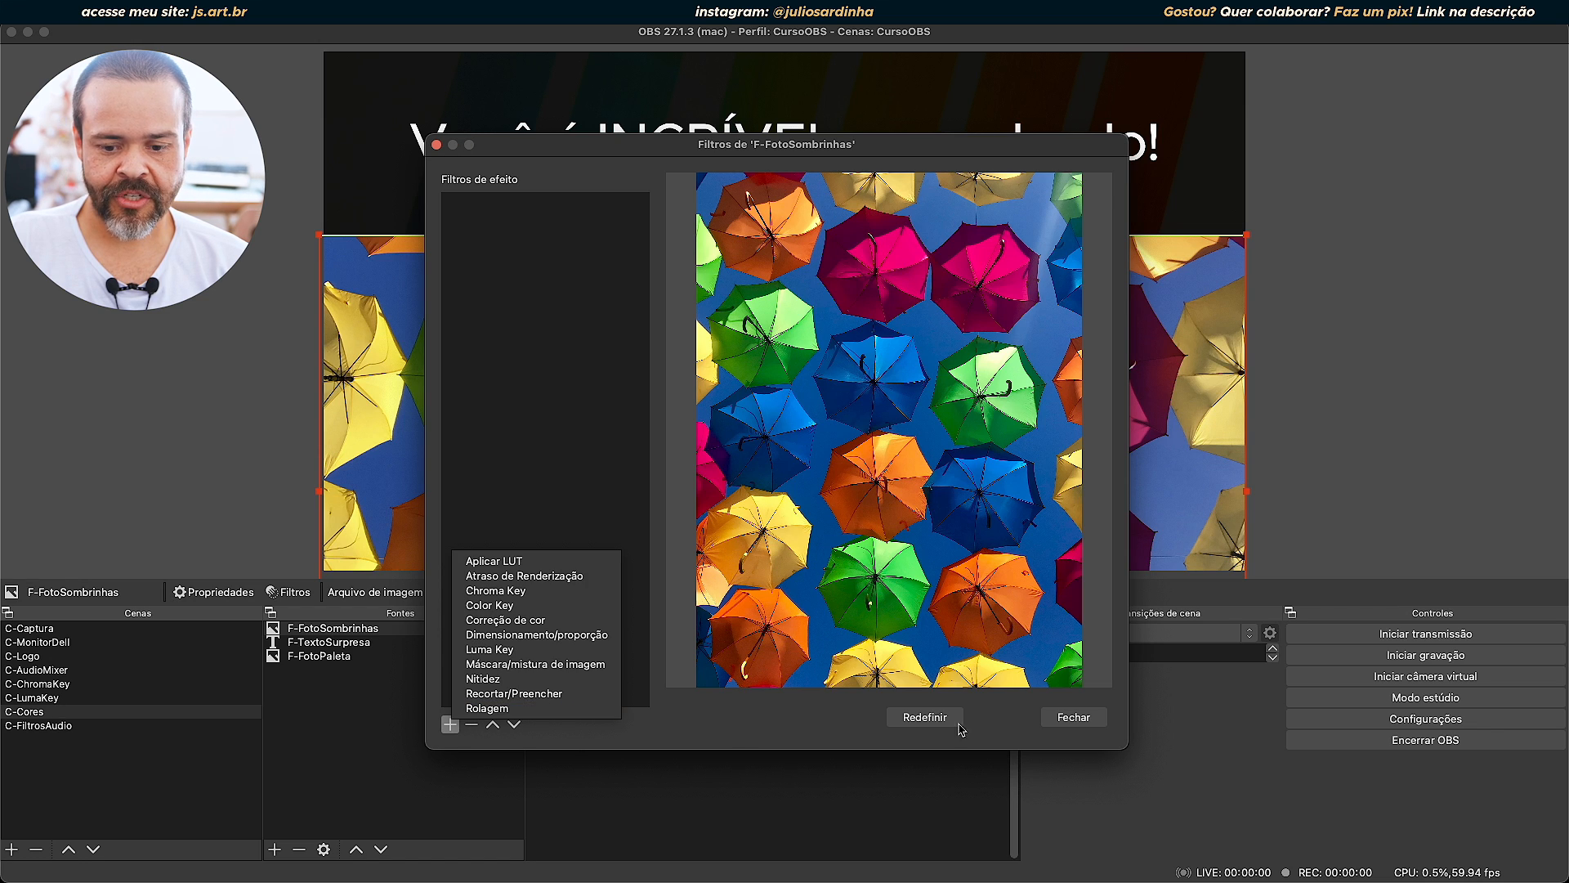
click(1073, 723)
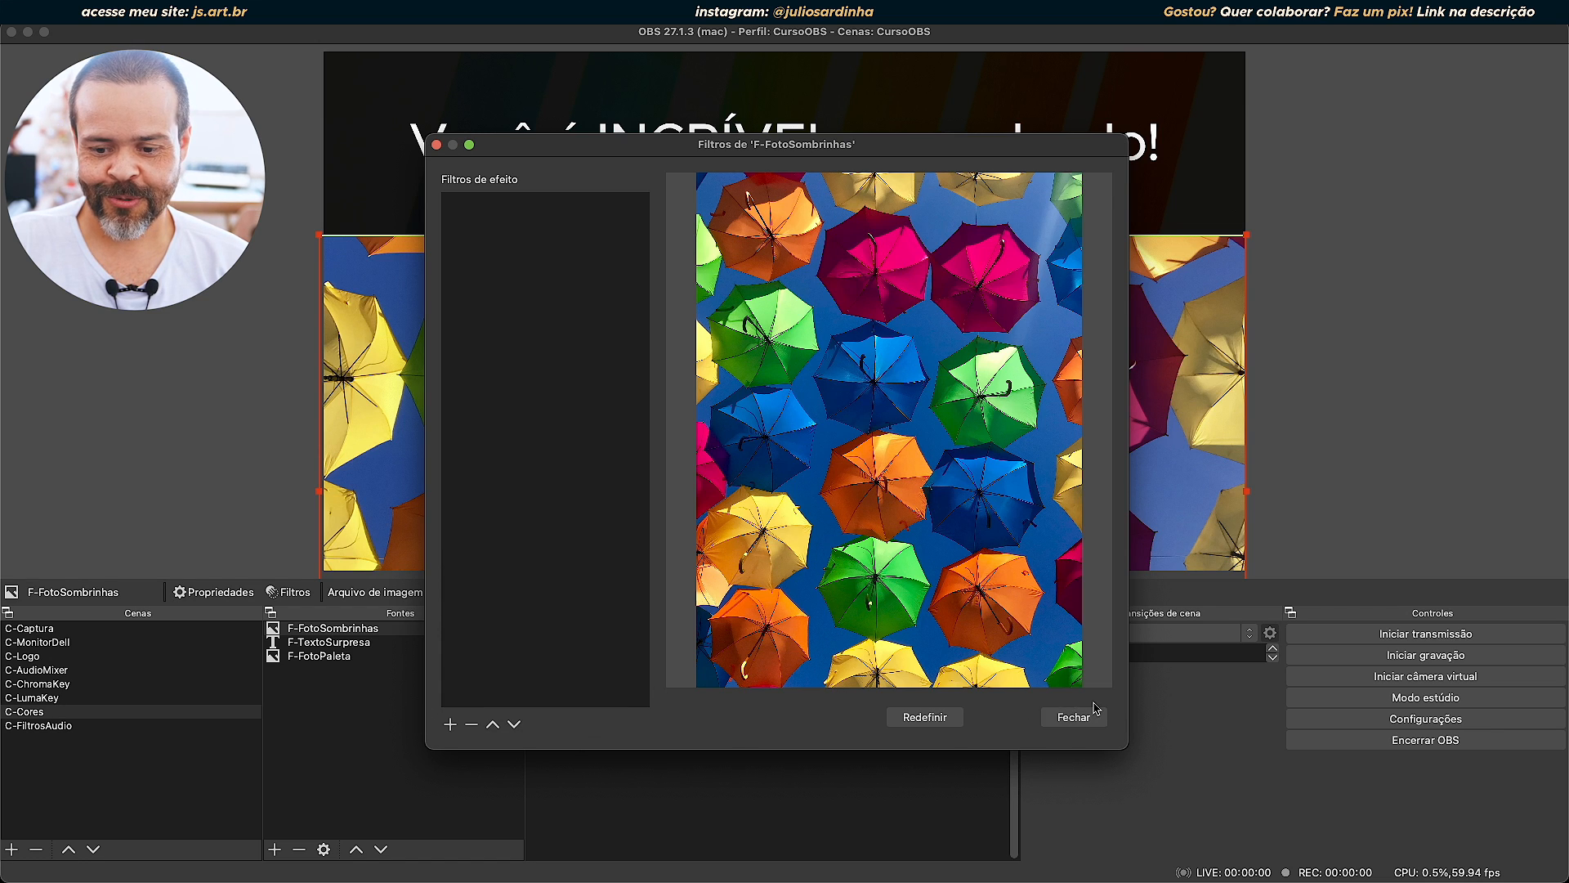
click(1073, 717)
Add a Rolagem filter with its default name to F-TextoSurpresa, and move the filters window clear of the text.
click(349, 643)
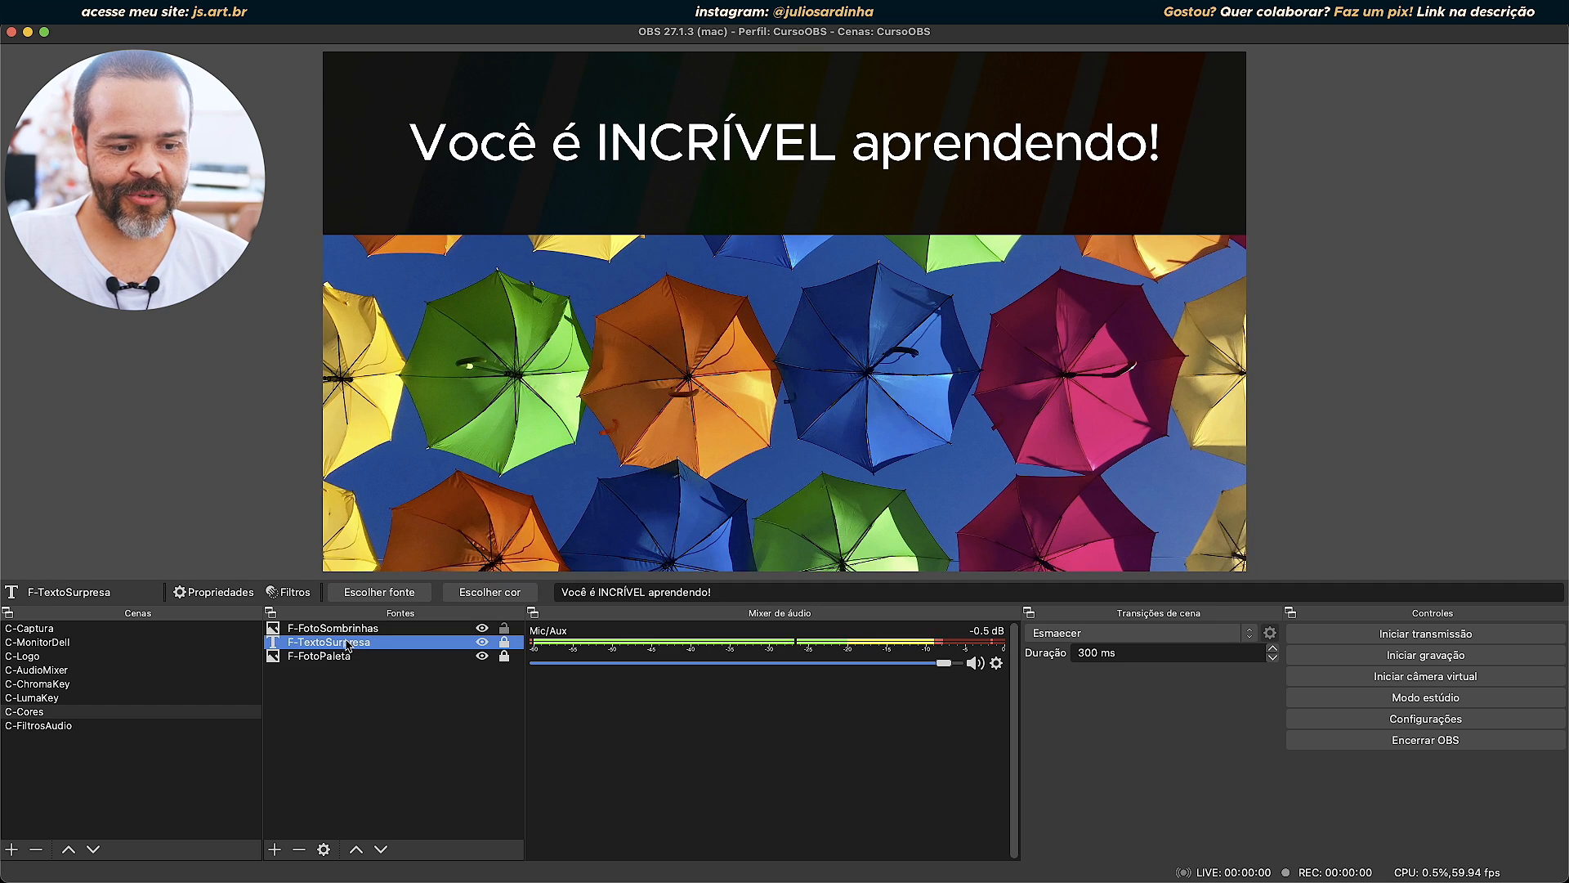
click(302, 599)
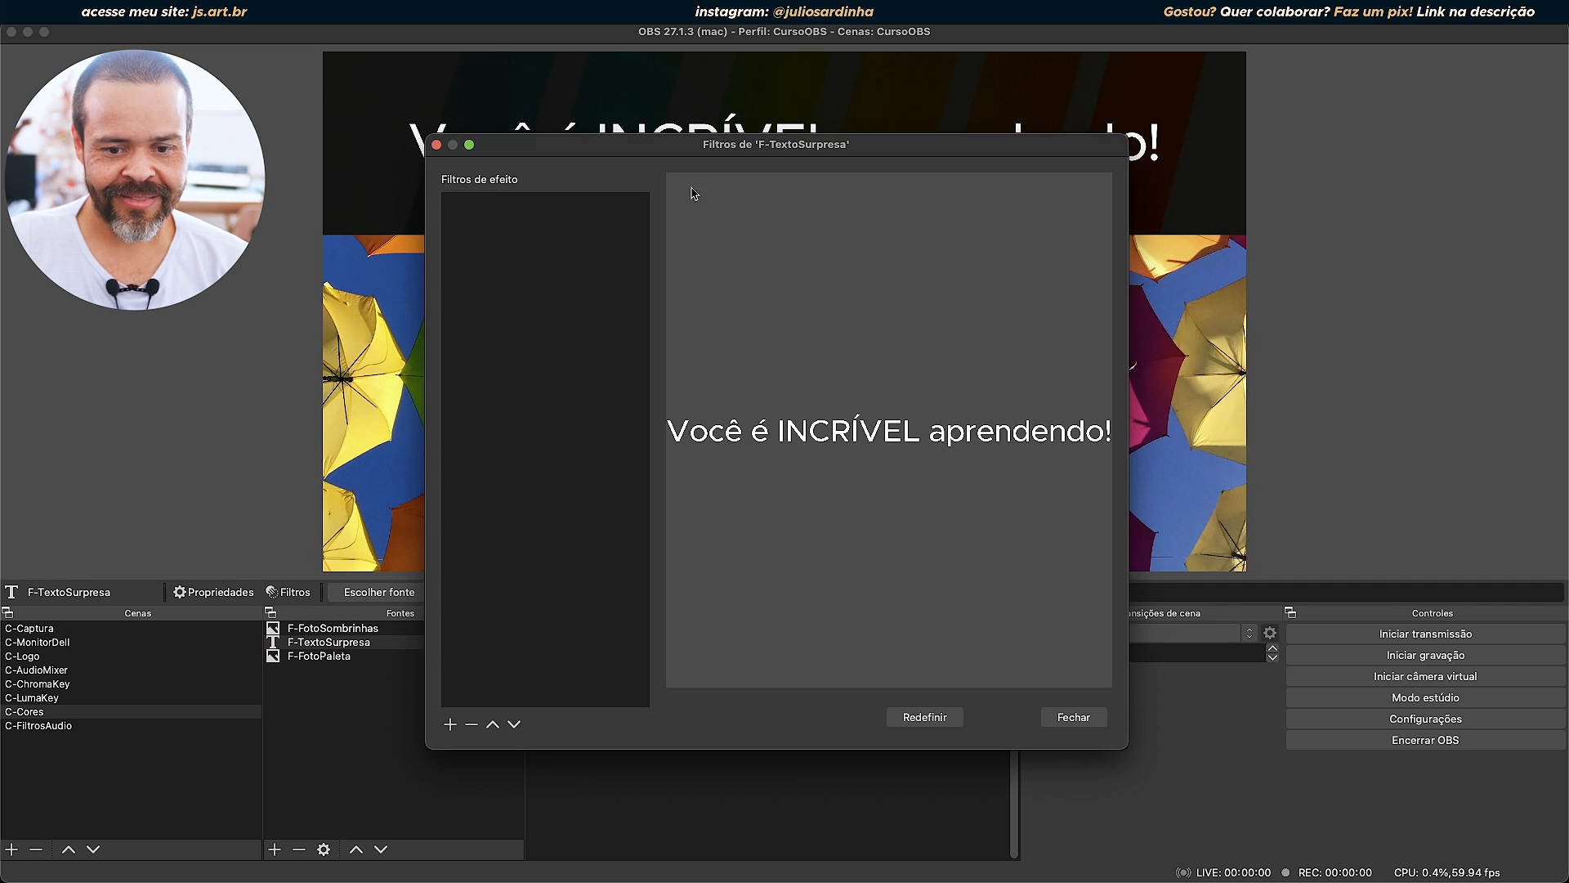
click(450, 725)
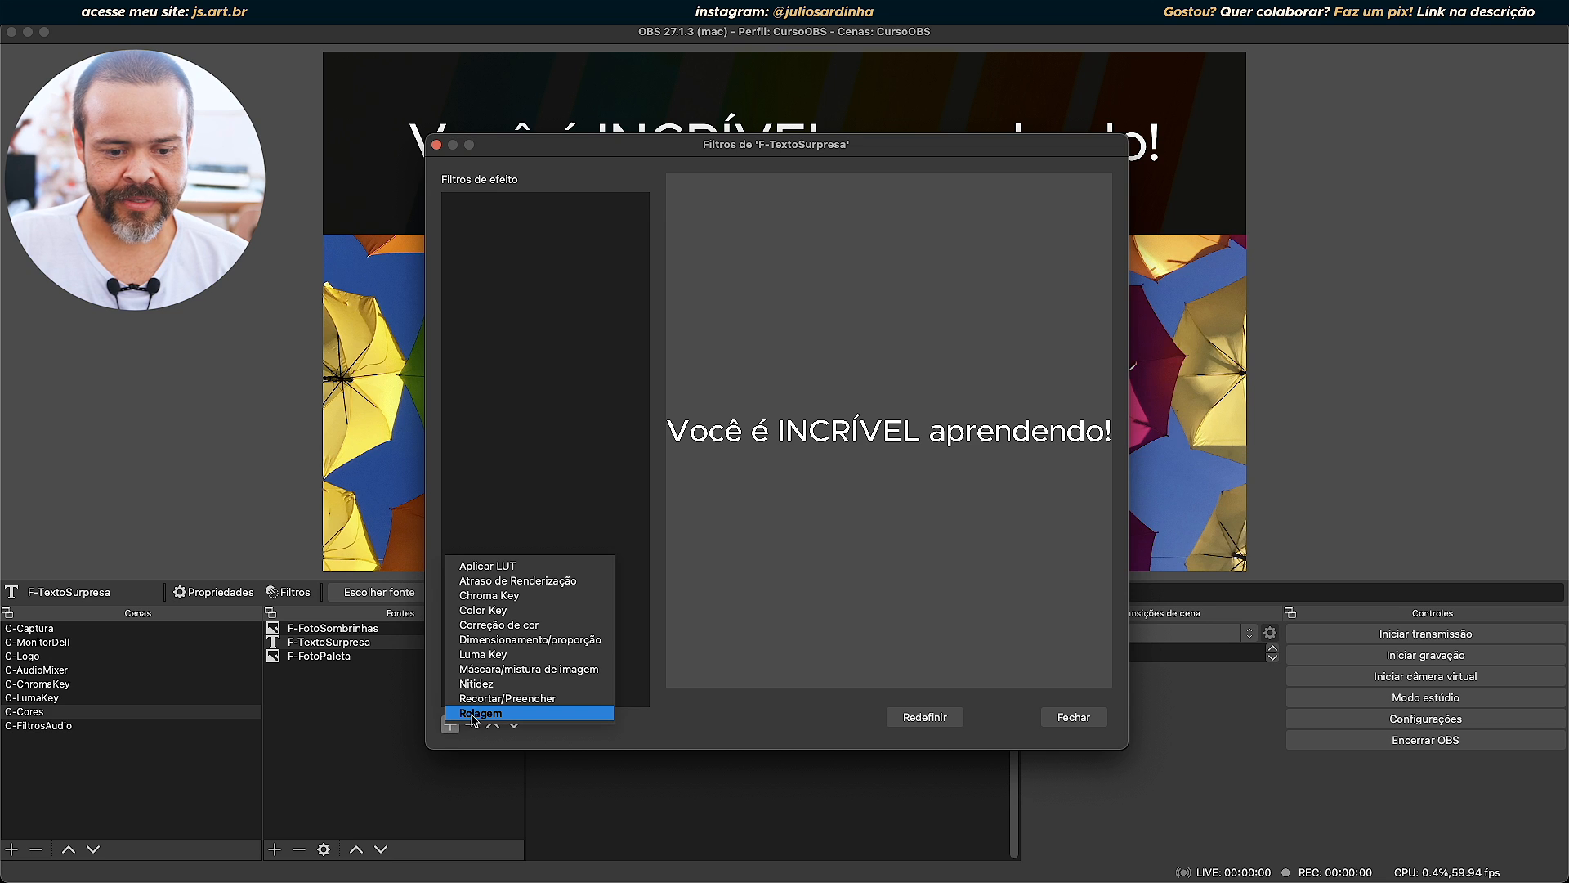
click(478, 714)
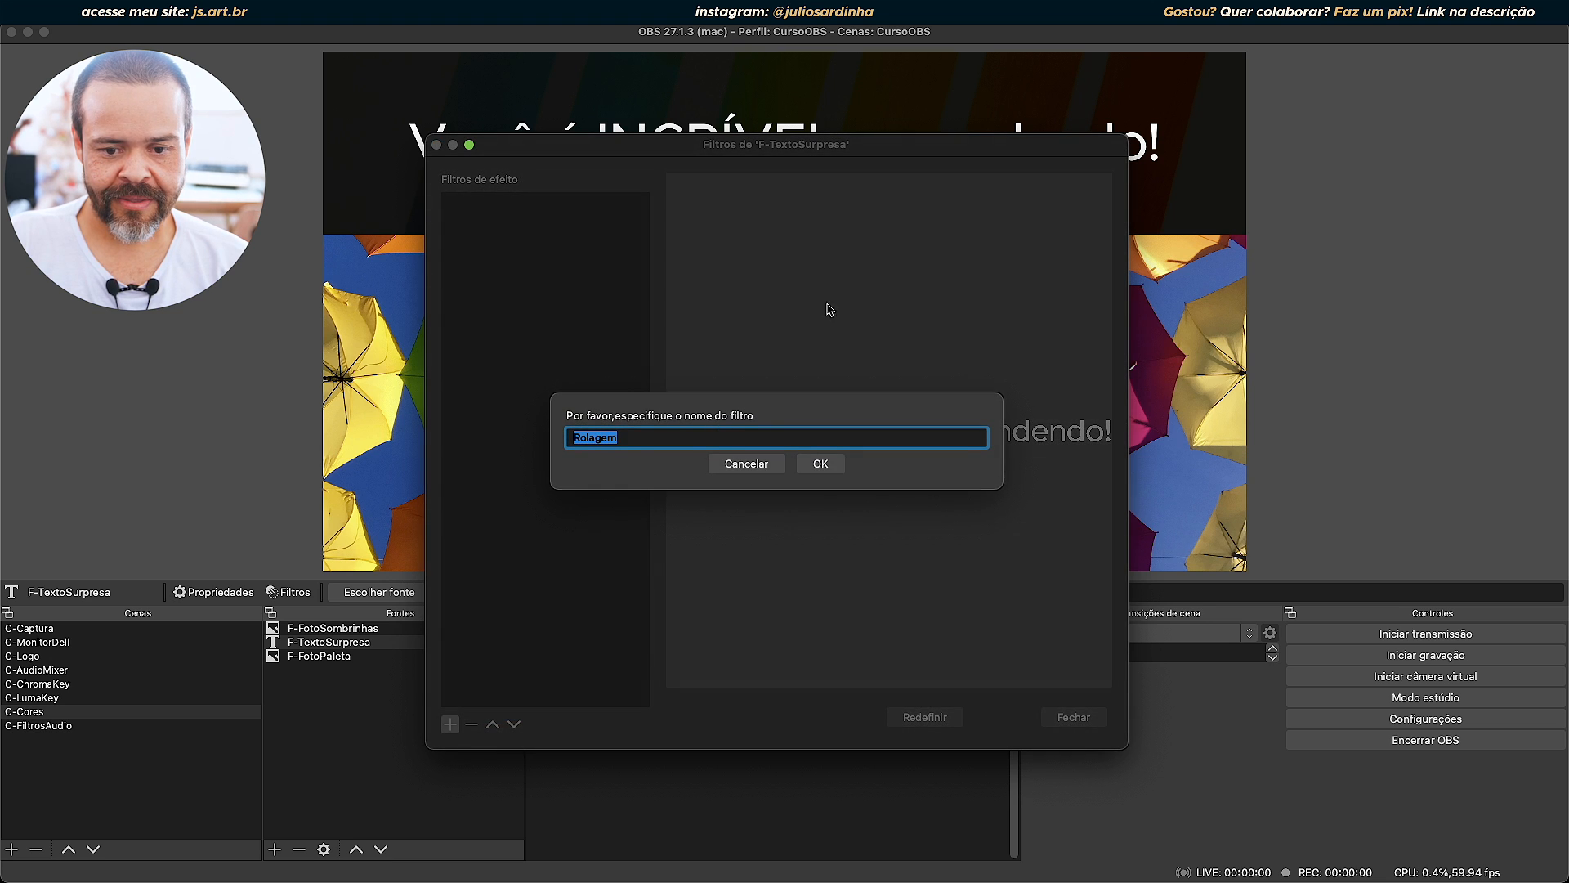
click(820, 463)
drag(846, 155, 945, 247)
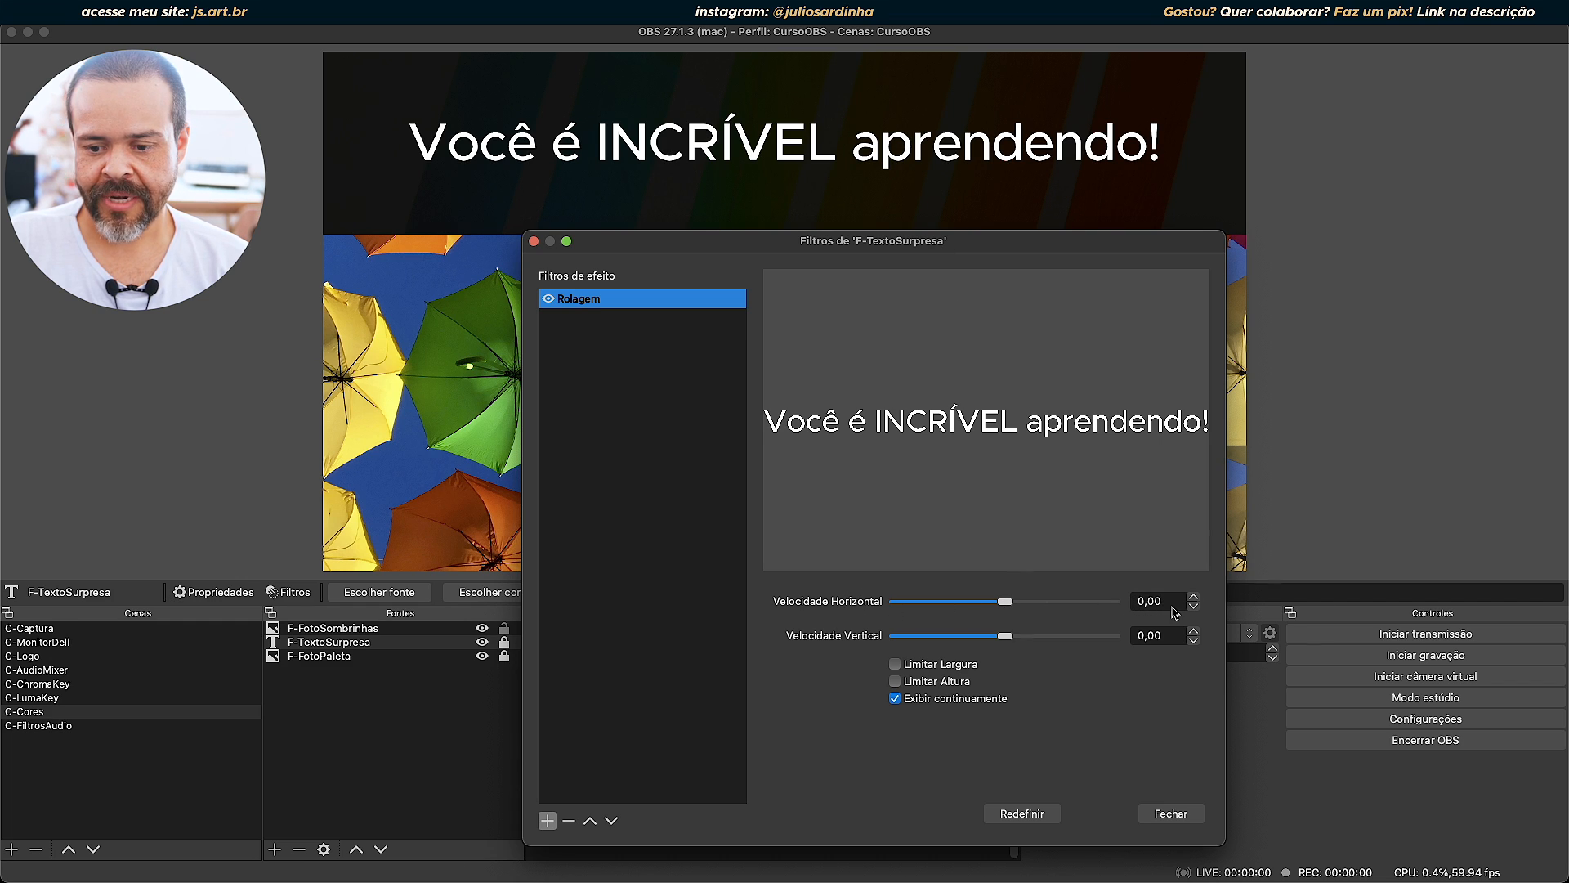
Try a horizontal scroll speed of 500 on the Rolagem filter, then return it to 0.
drag(1010, 605, 1130, 605)
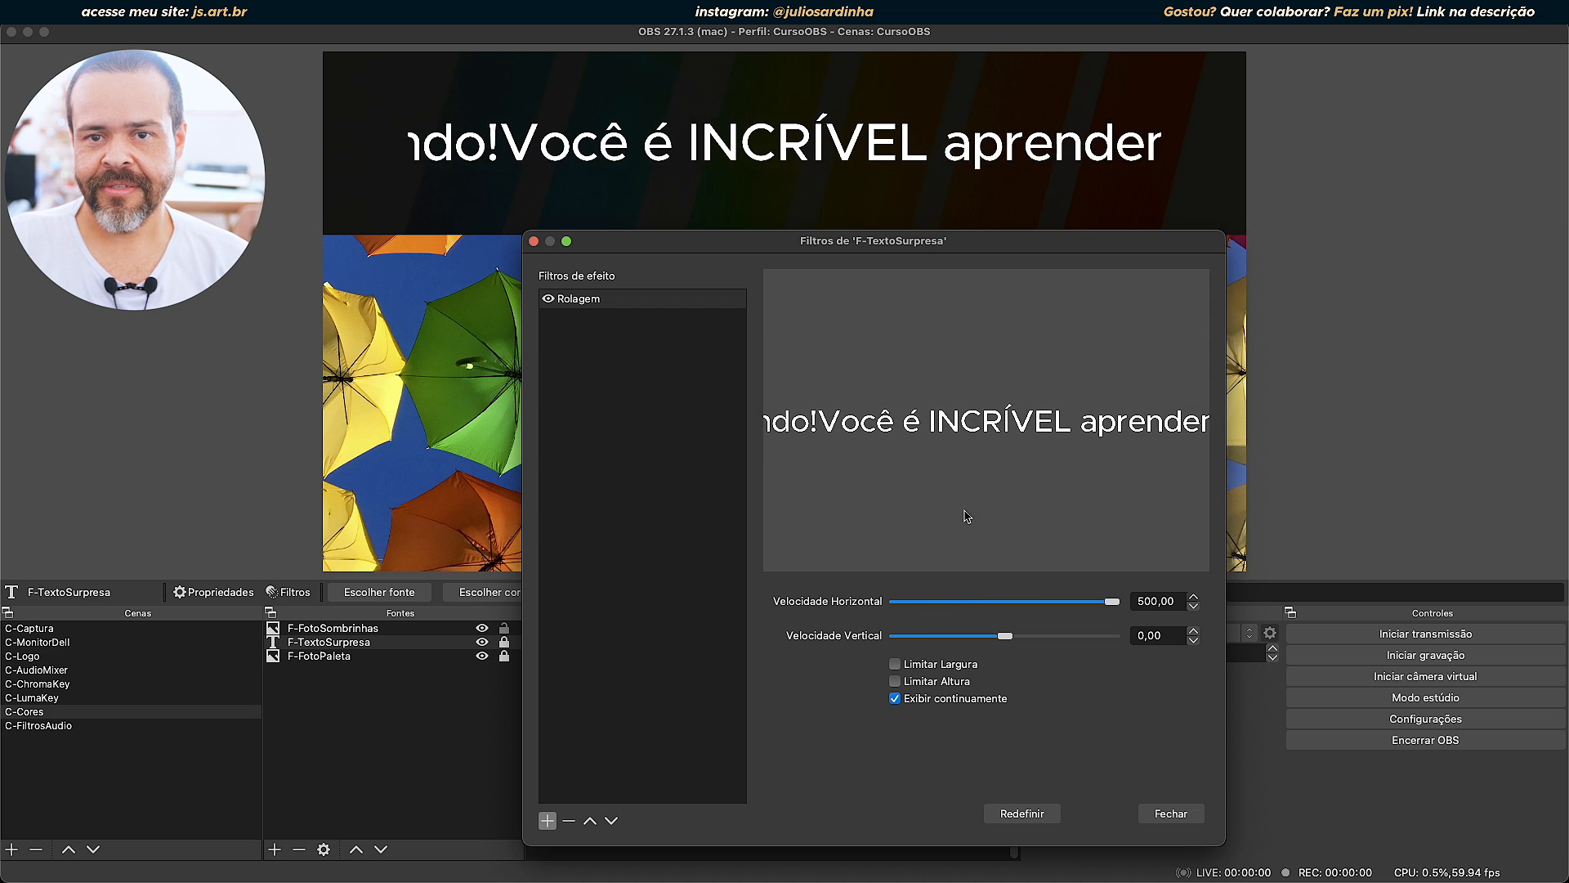
double_click(1180, 602)
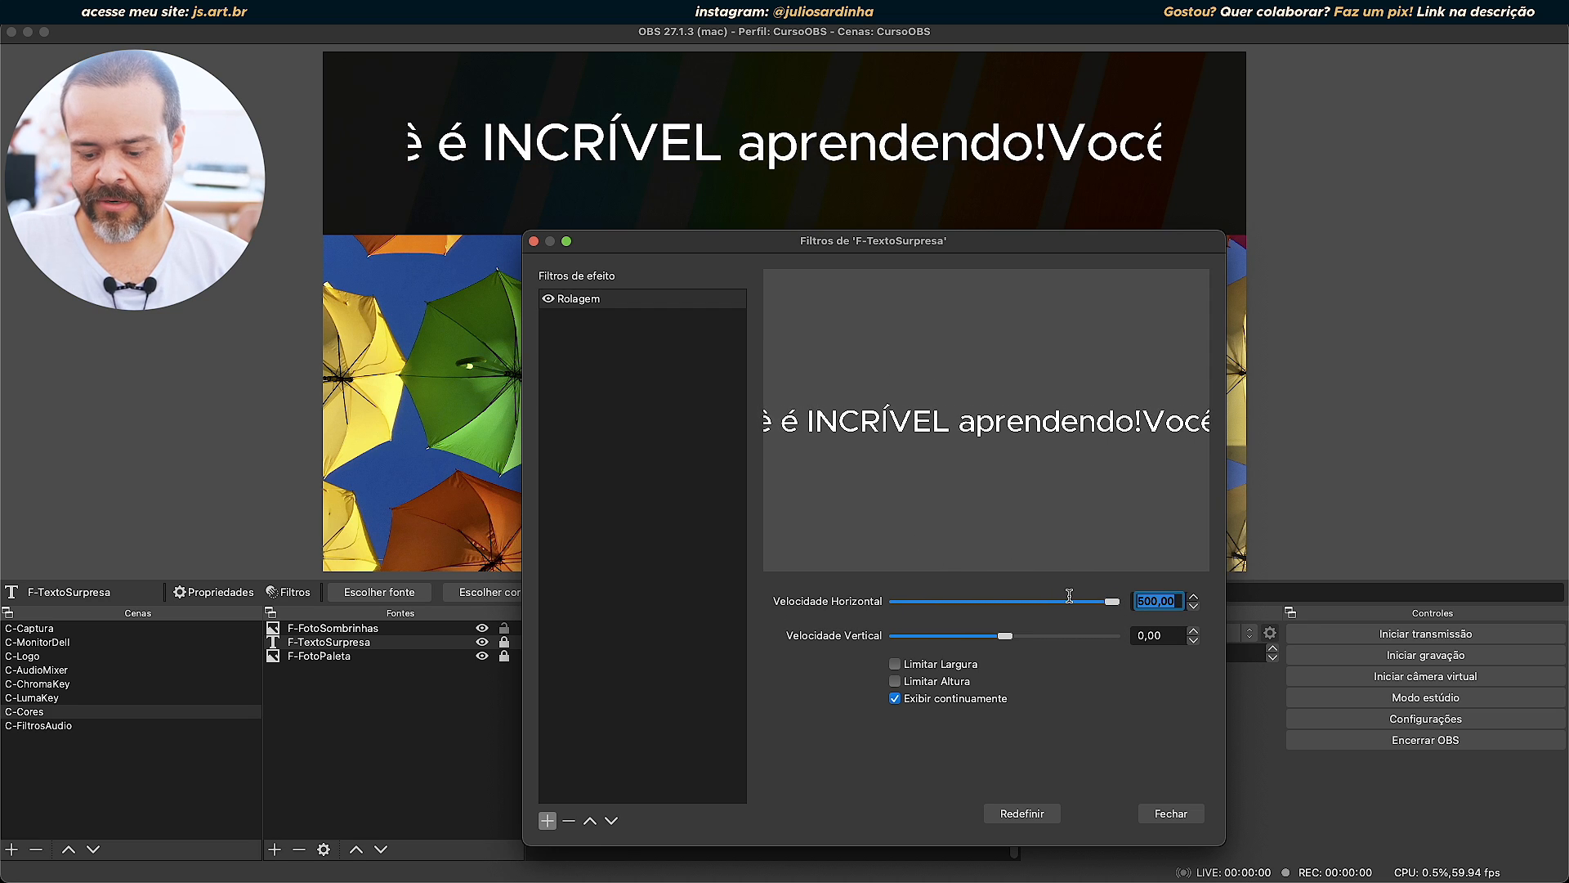
text(0)
Try vertical scroll speeds of 500 and -500 and a horizontal speed of 310, then slow them to -6 vertical and 13 horizontal.
drag(1003, 635, 1134, 637)
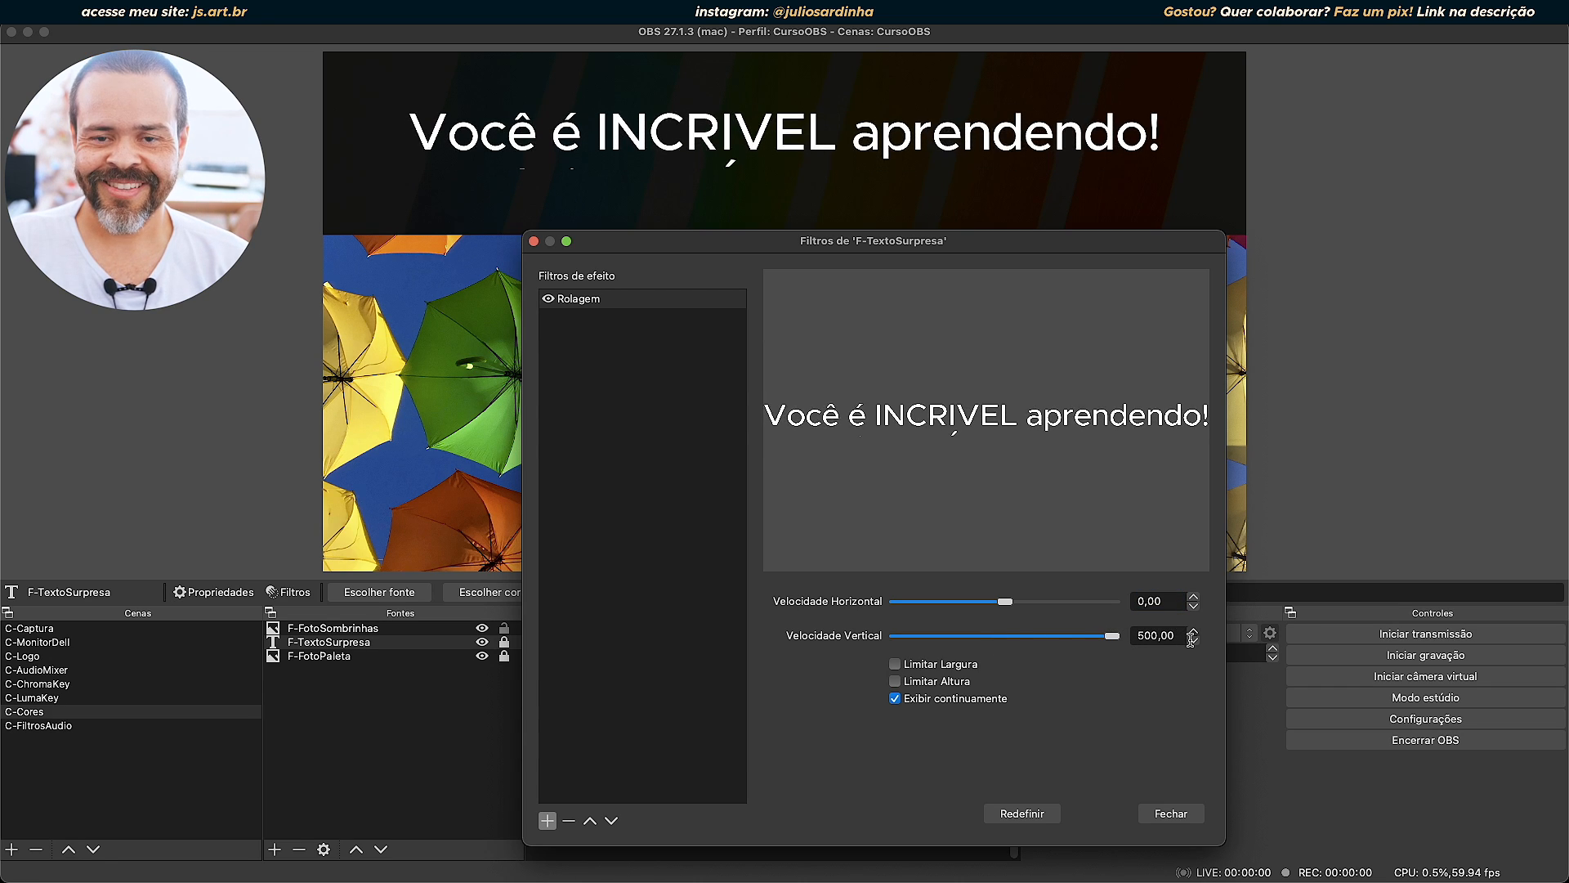
drag(1112, 636, 894, 634)
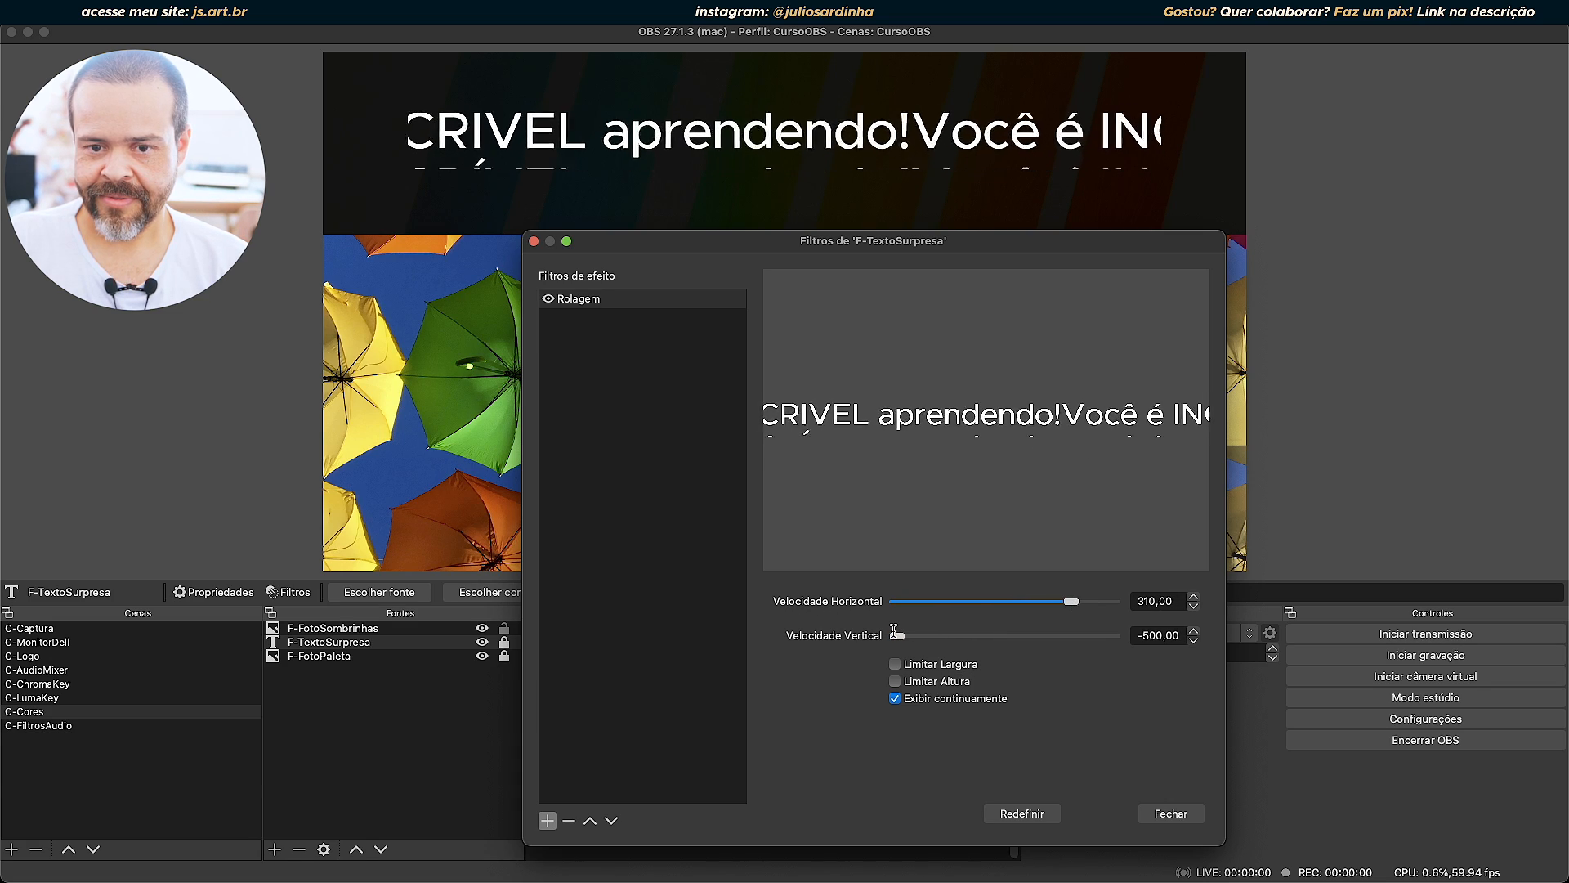
drag(897, 635, 1008, 603)
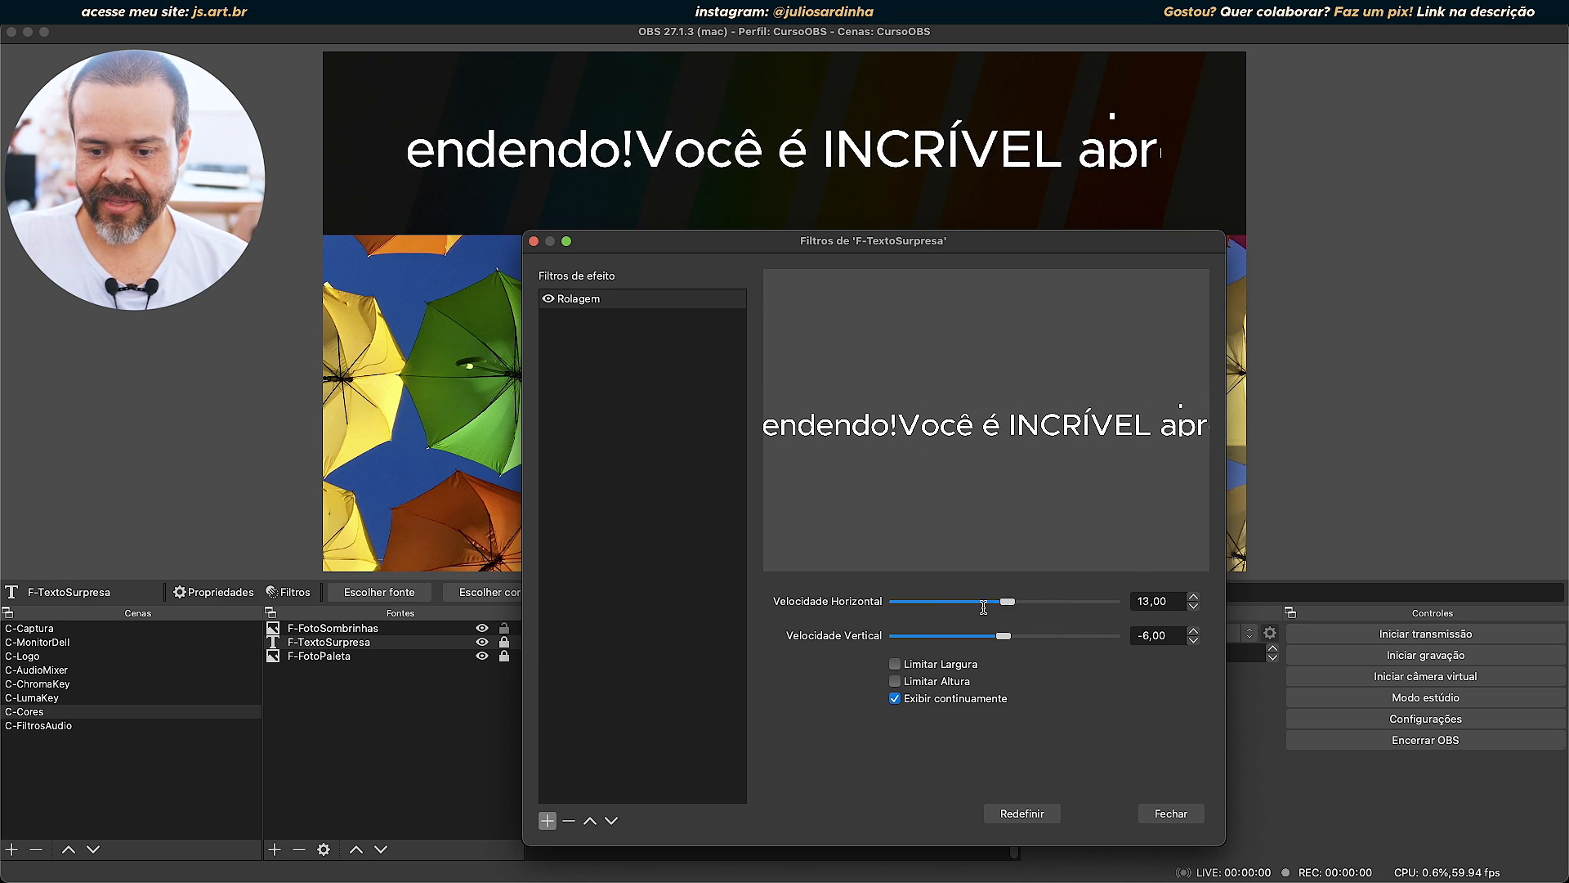
Limit the Rolagem filter's width to 1920 and its height to 1080.
click(895, 664)
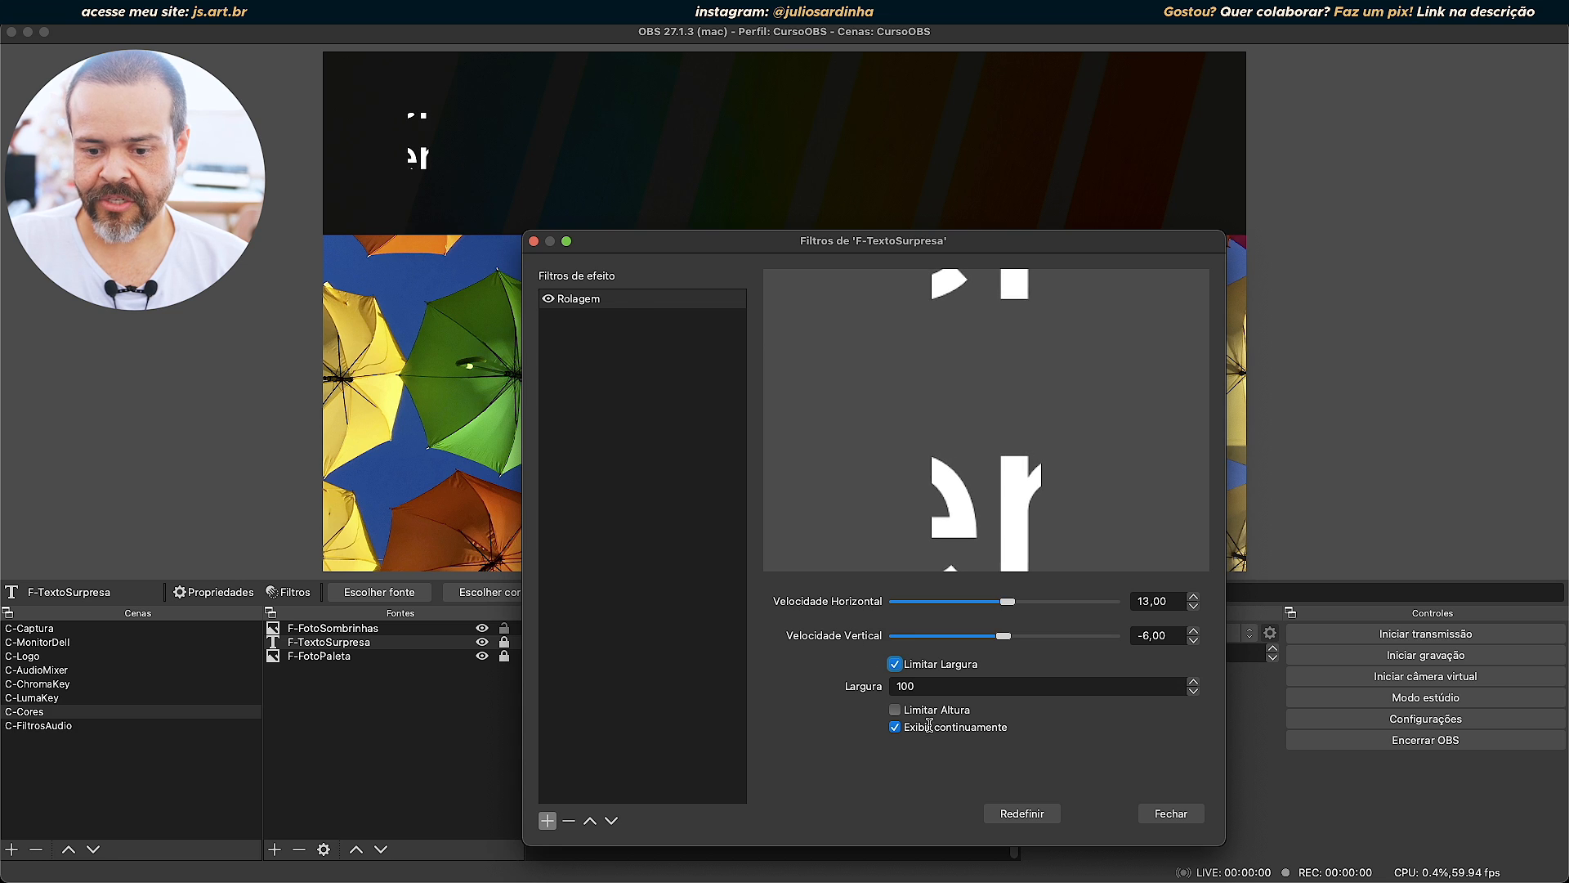
drag(944, 688, 794, 674)
text(1920)
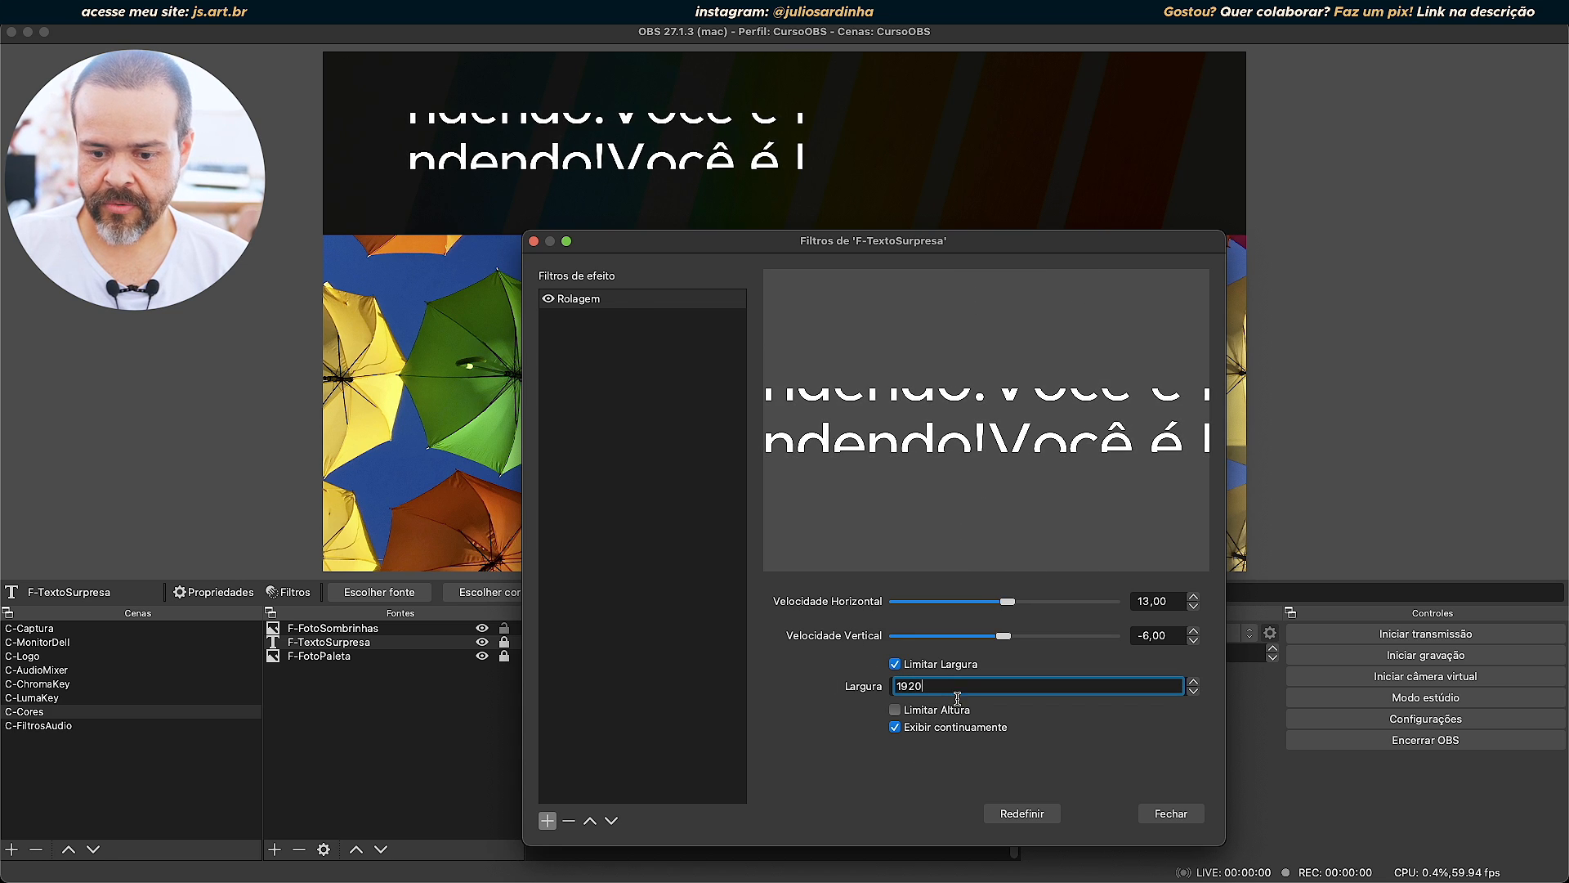
click(895, 709)
drag(927, 733, 806, 726)
text(1080)
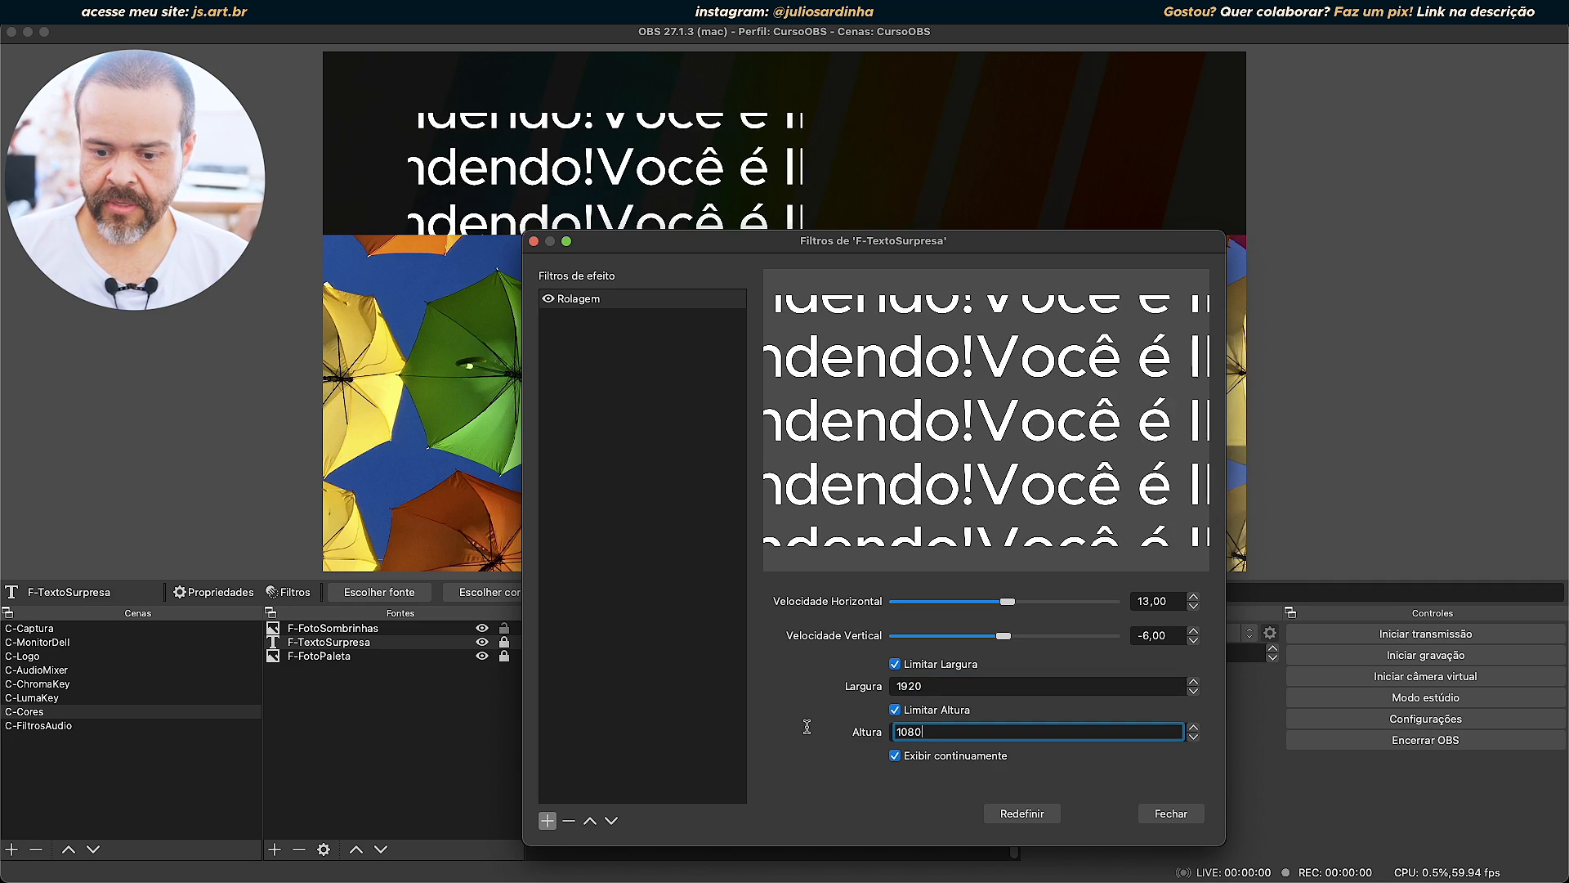
Close the filters window and hide the F-FotoSombrinhas source.
drag(960, 251, 1167, 163)
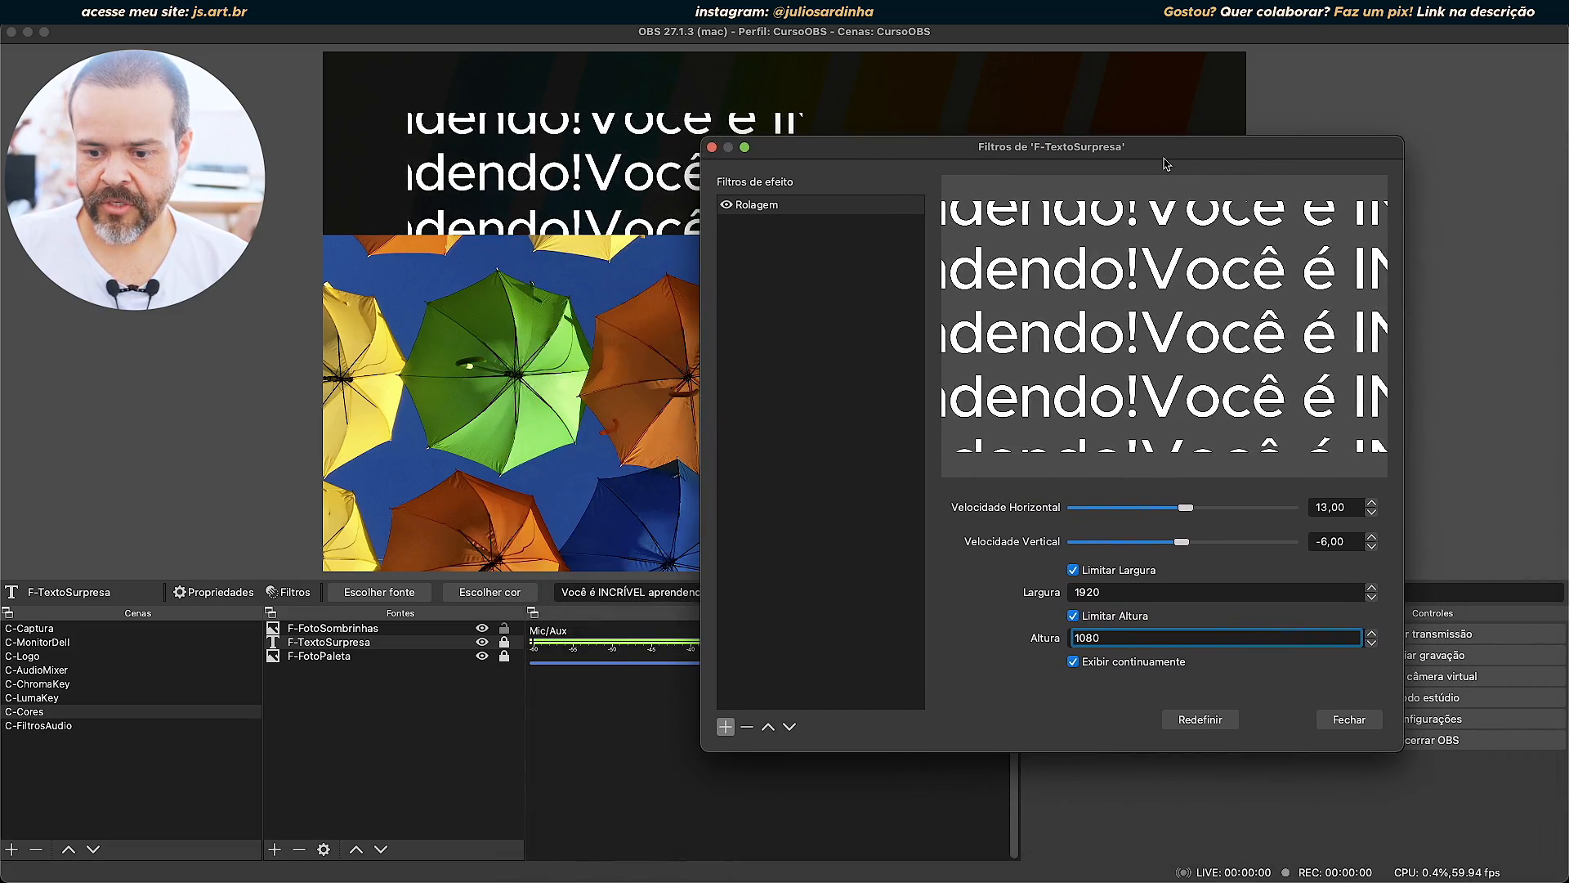
click(1344, 719)
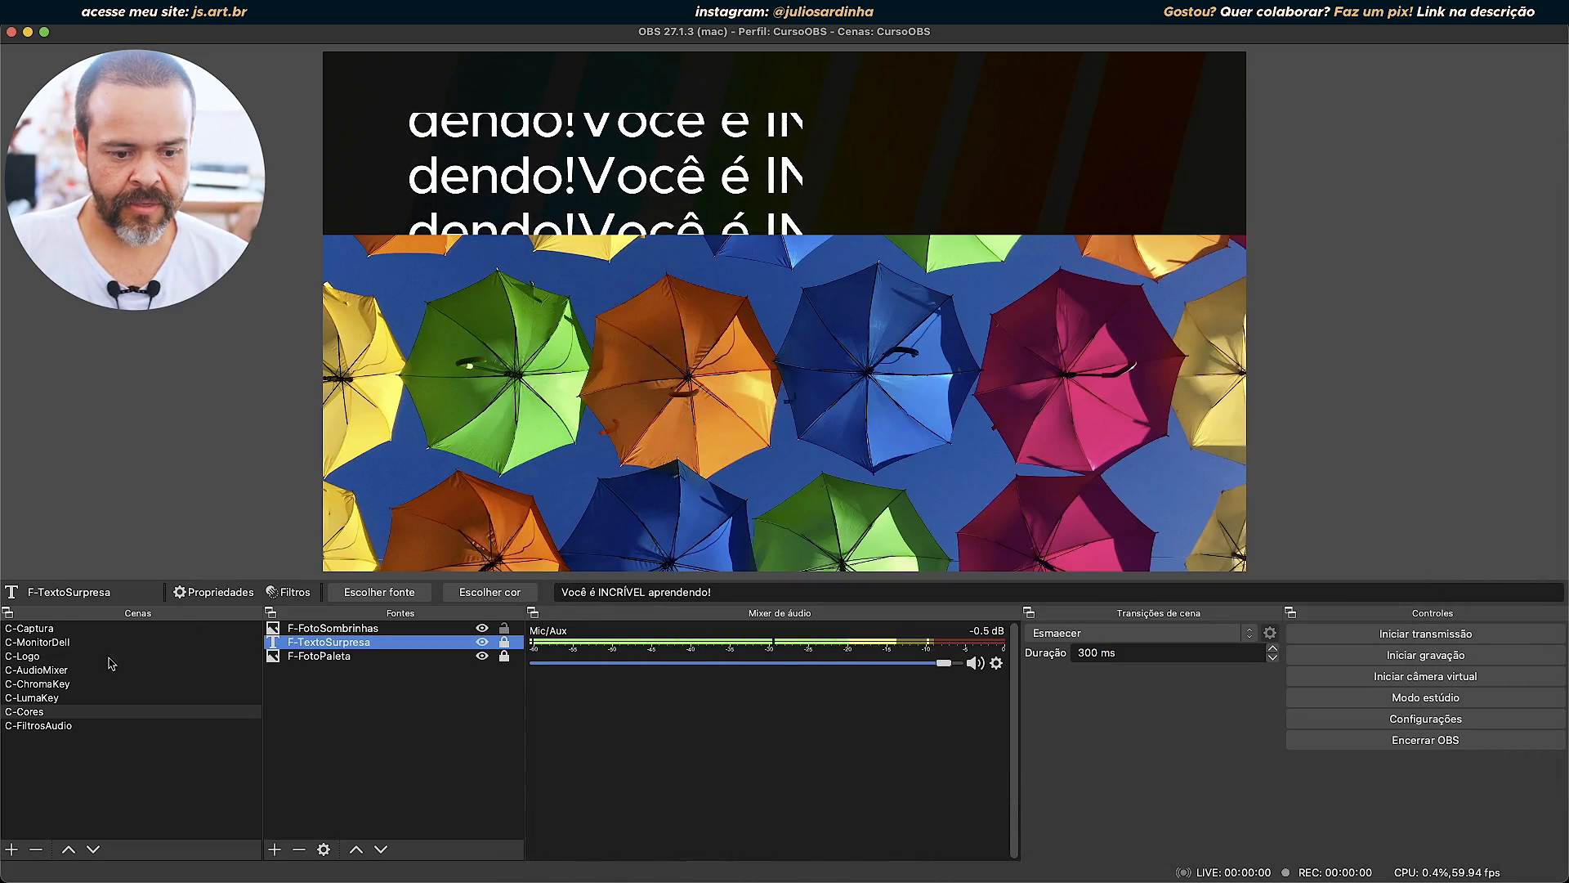
click(483, 627)
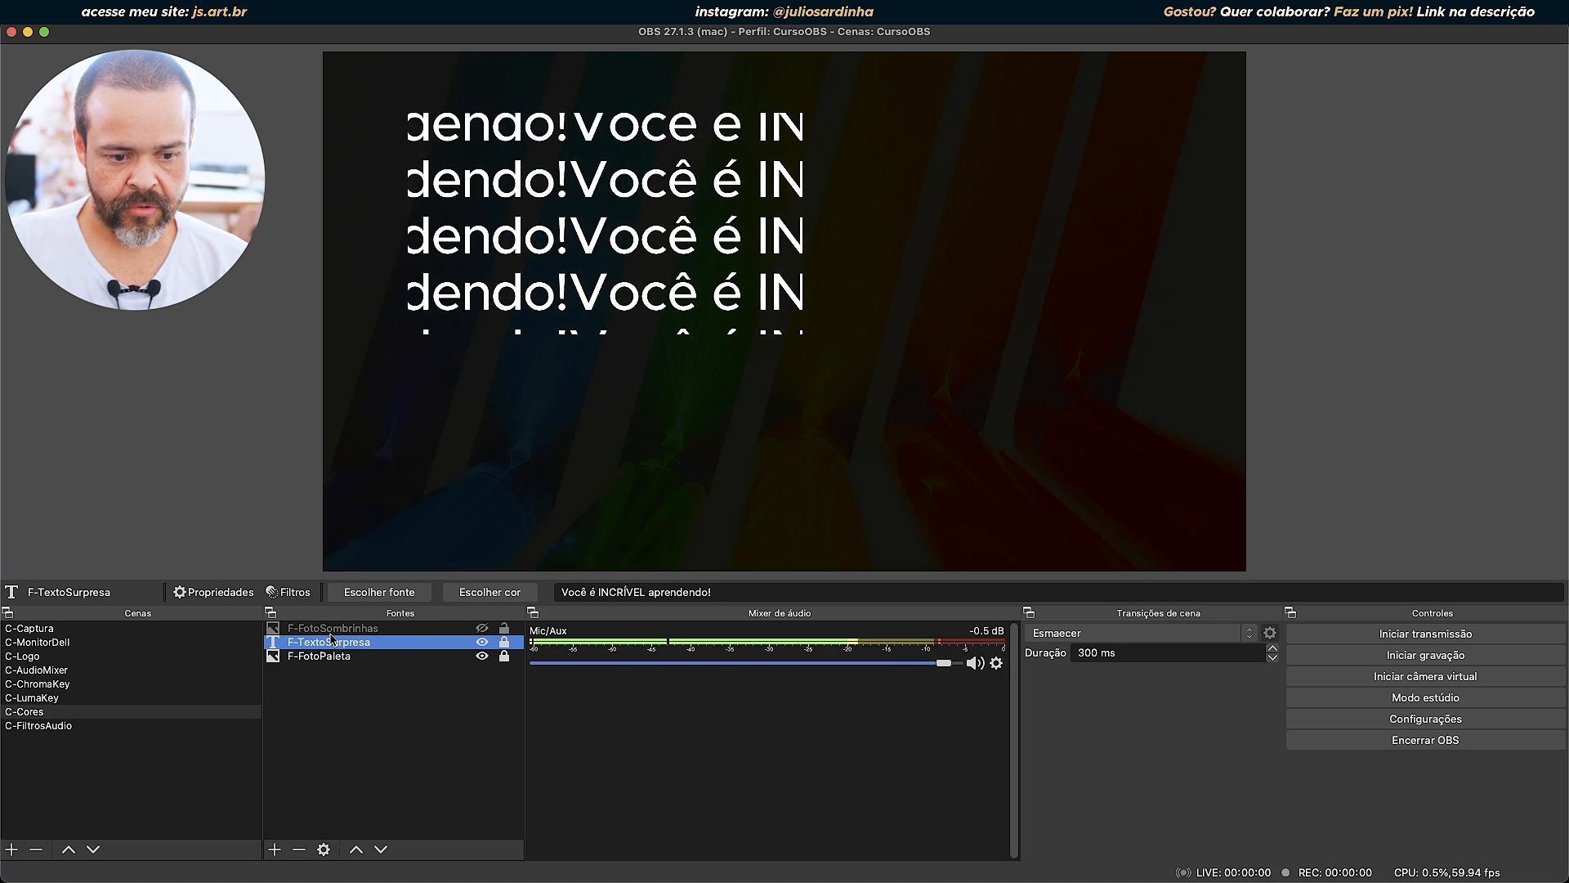
Set the Rolagem filter on F-TextoSurpresa to a horizontal speed of 500 and a vertical speed of 424, then close the filters.
click(290, 592)
drag(871, 147, 1167, 283)
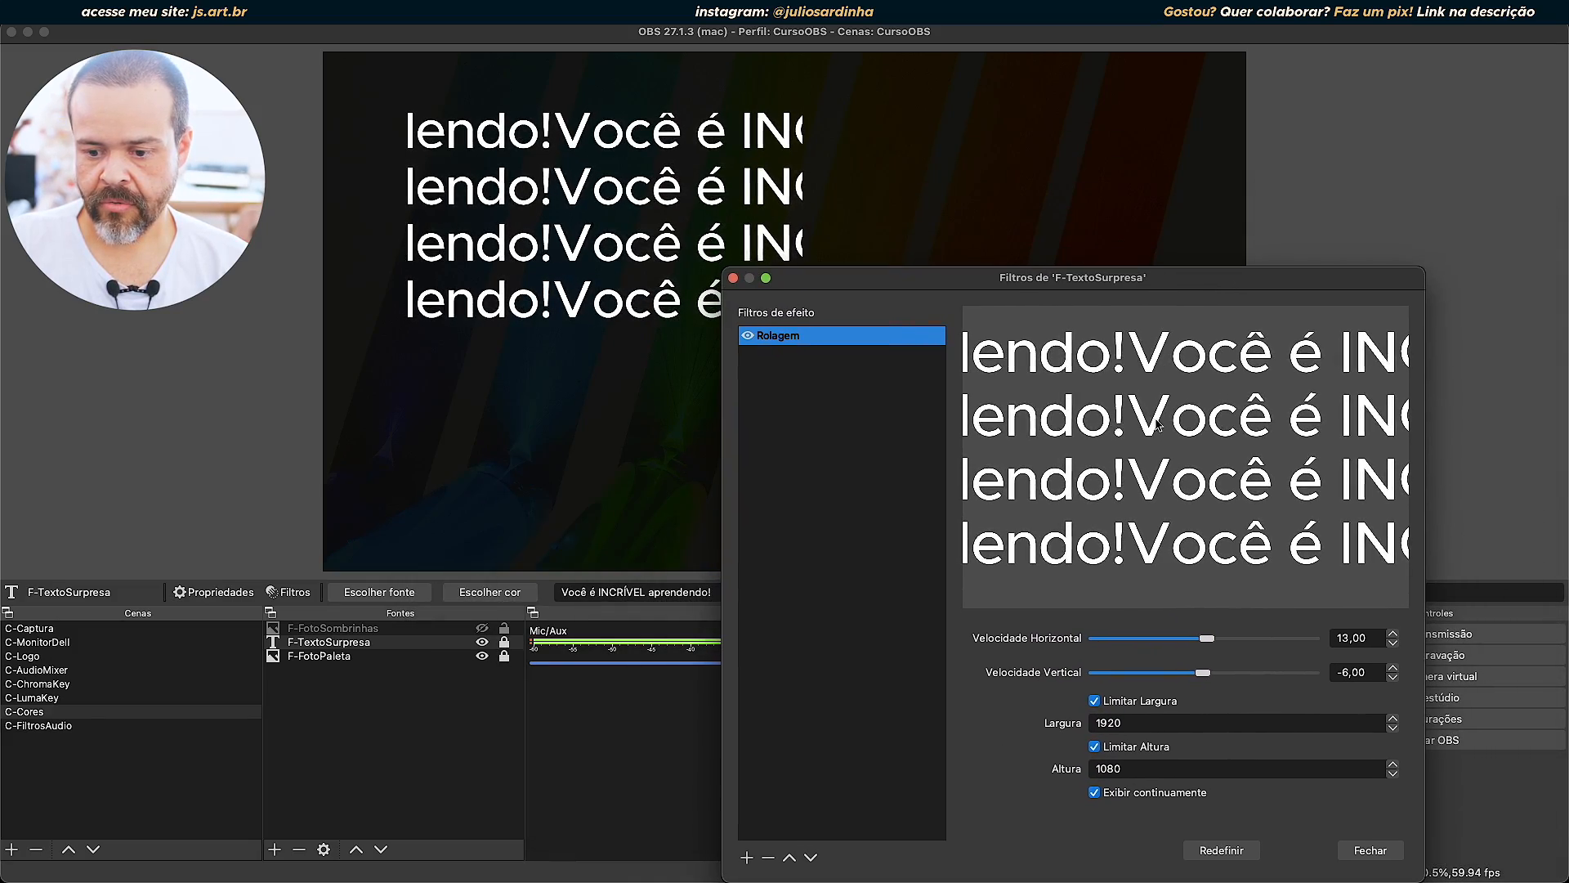
drag(1207, 638, 1313, 638)
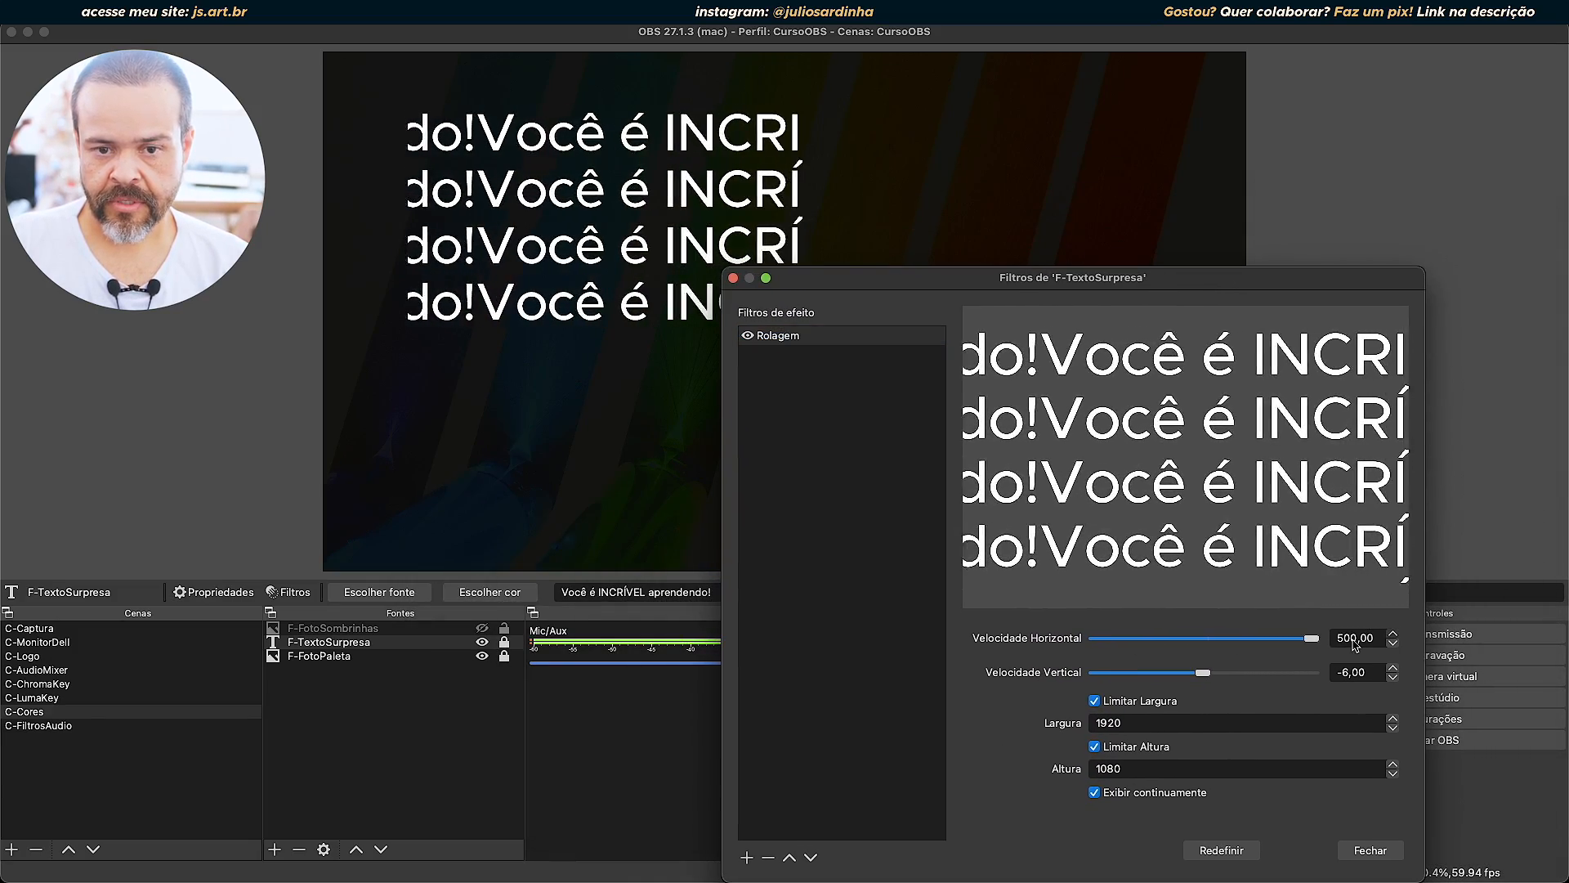
drag(1199, 671, 1298, 680)
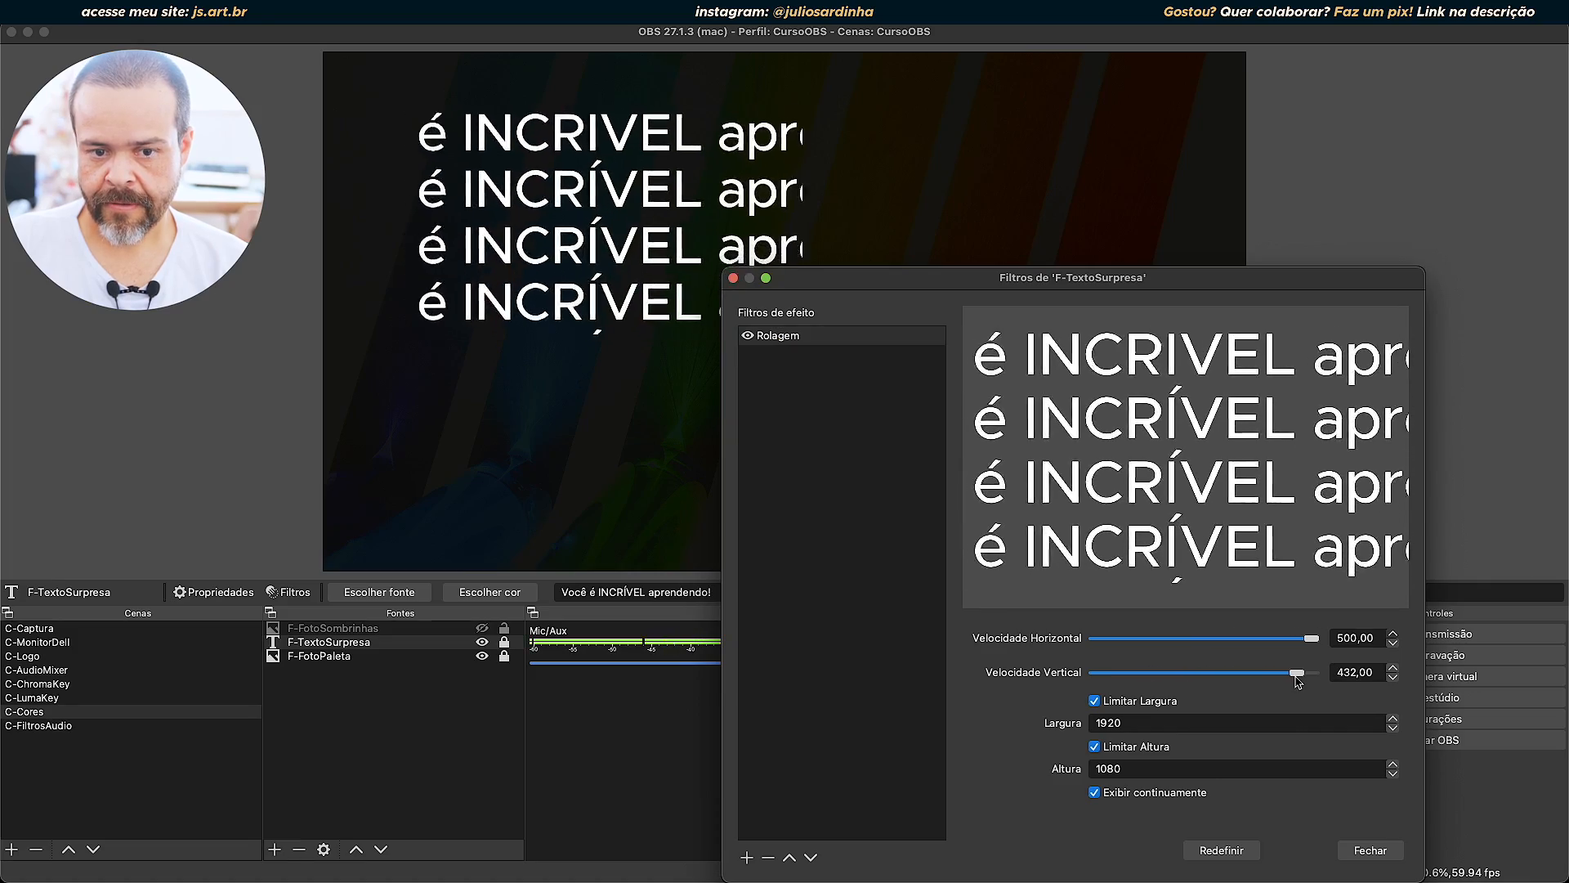
click(1370, 850)
Unlock F-TextoSurpresa, move it to the canvas's upper-left corner, and enlarge it to fill the whole canvas.
click(596, 174)
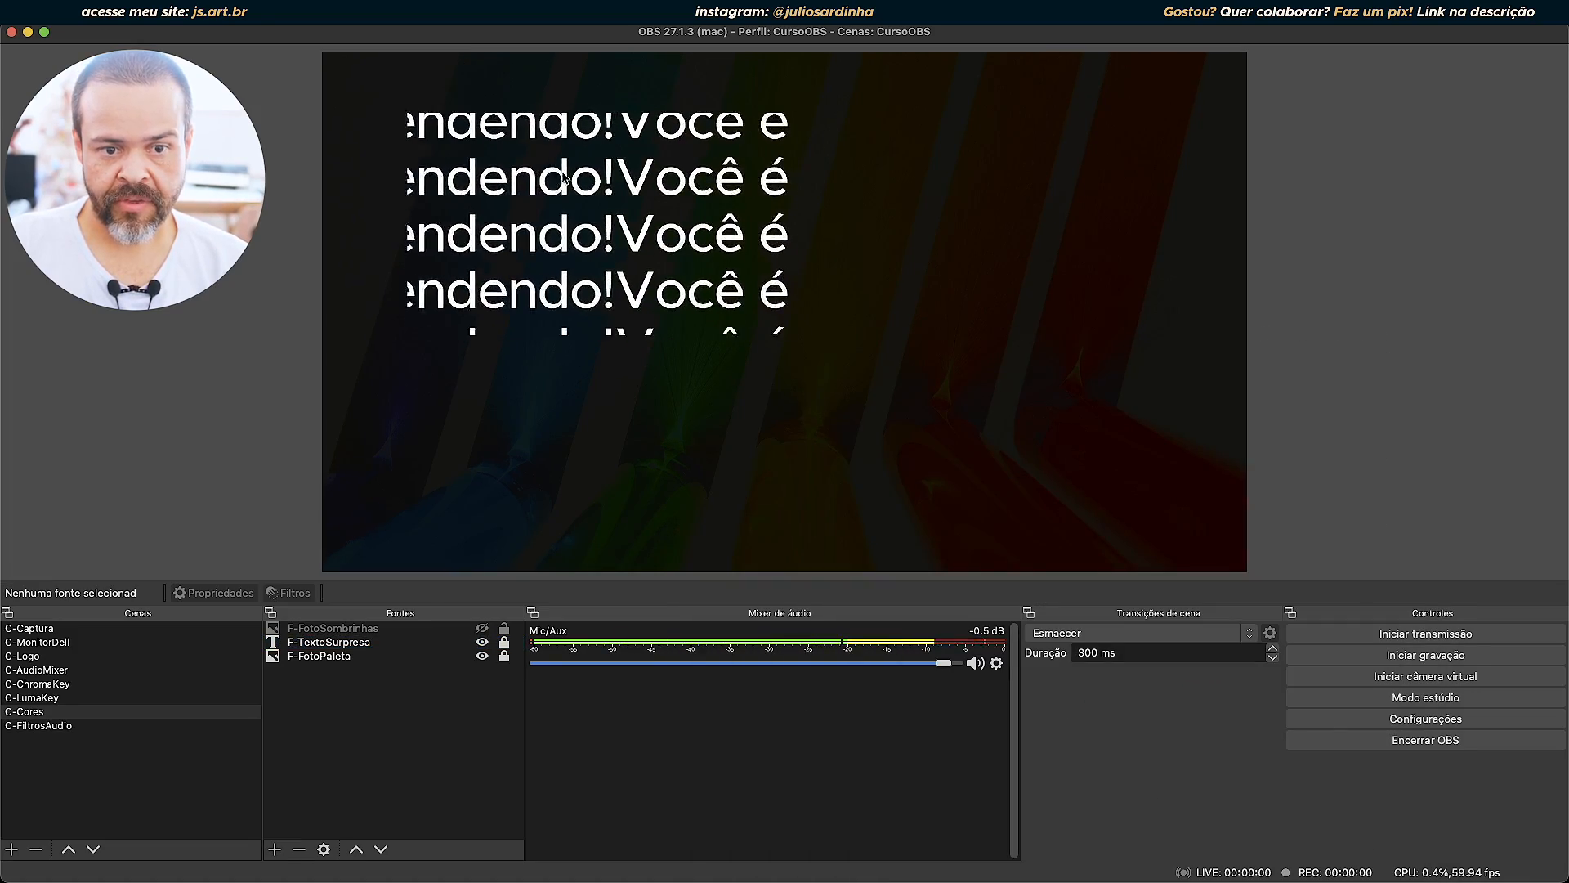
click(402, 640)
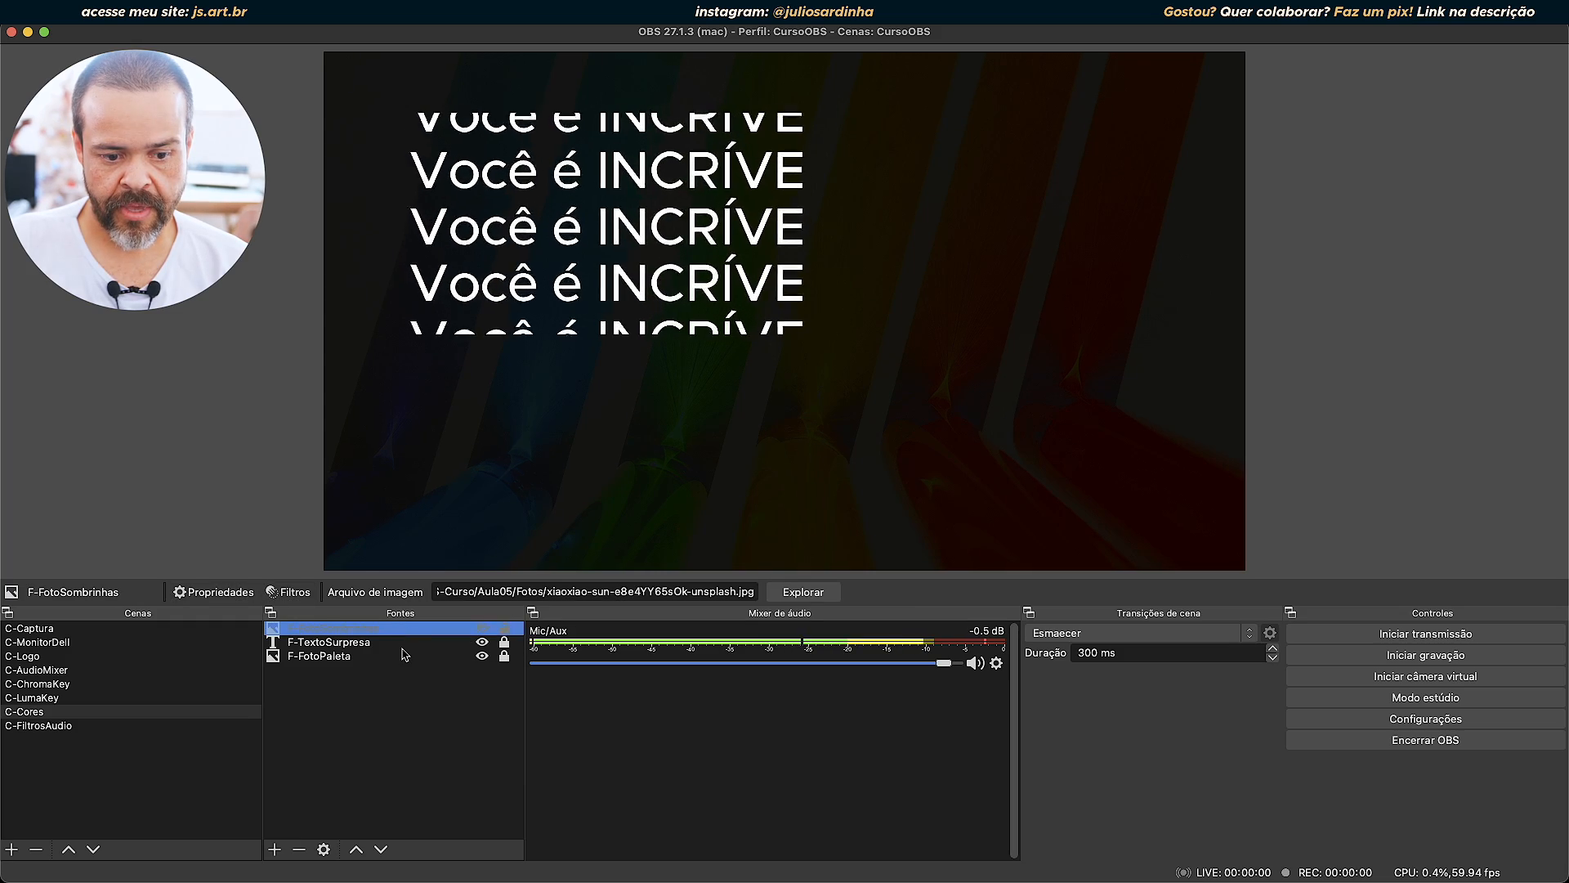
click(505, 643)
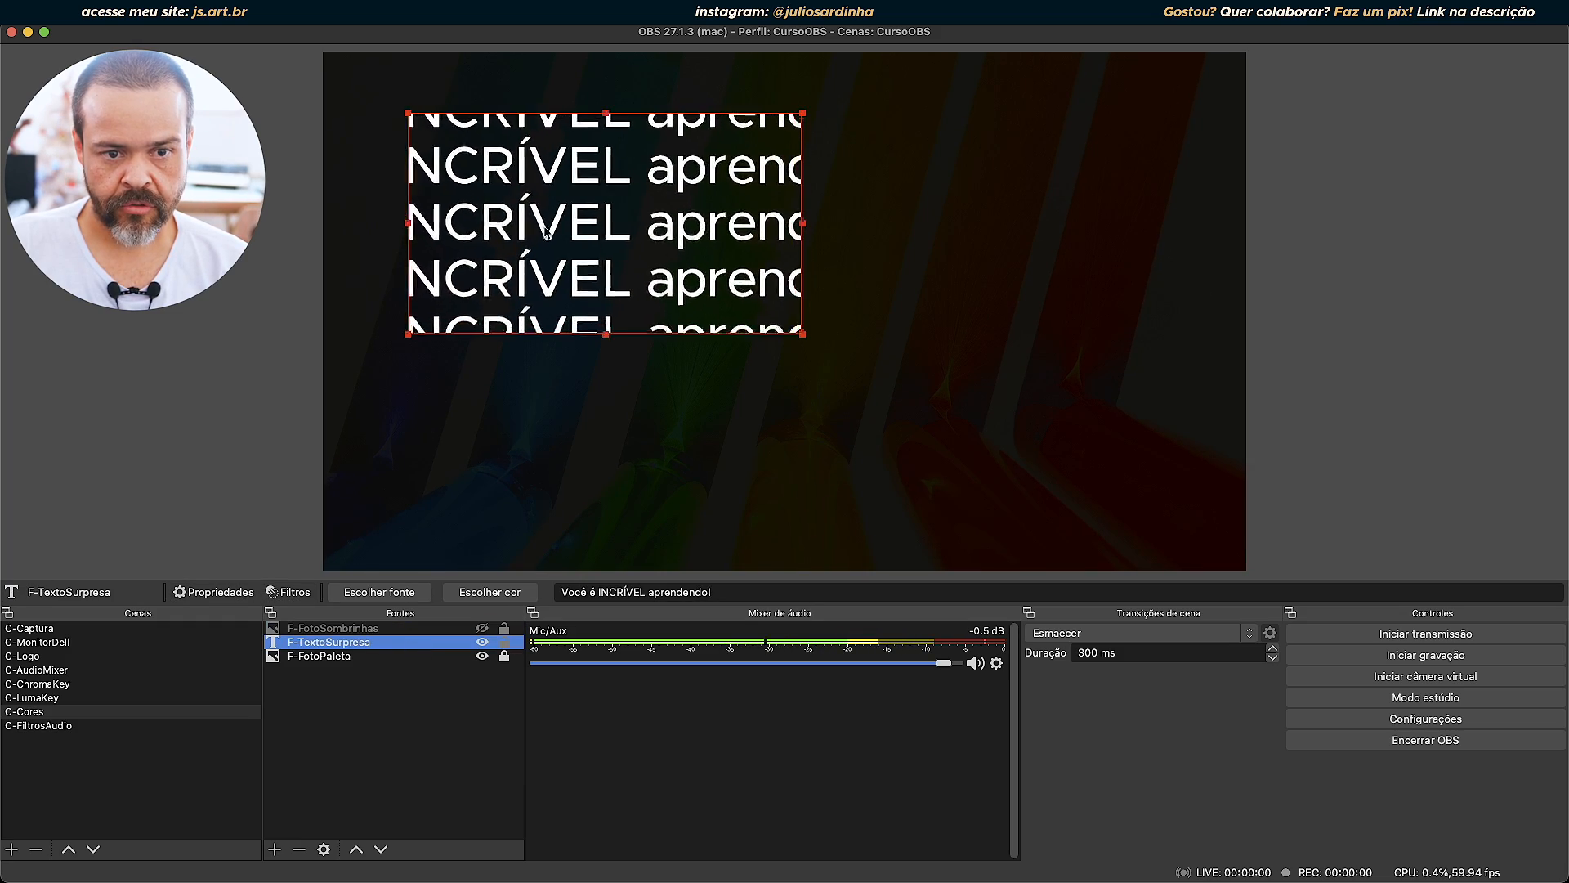
drag(545, 233, 478, 170)
drag(716, 272, 1246, 569)
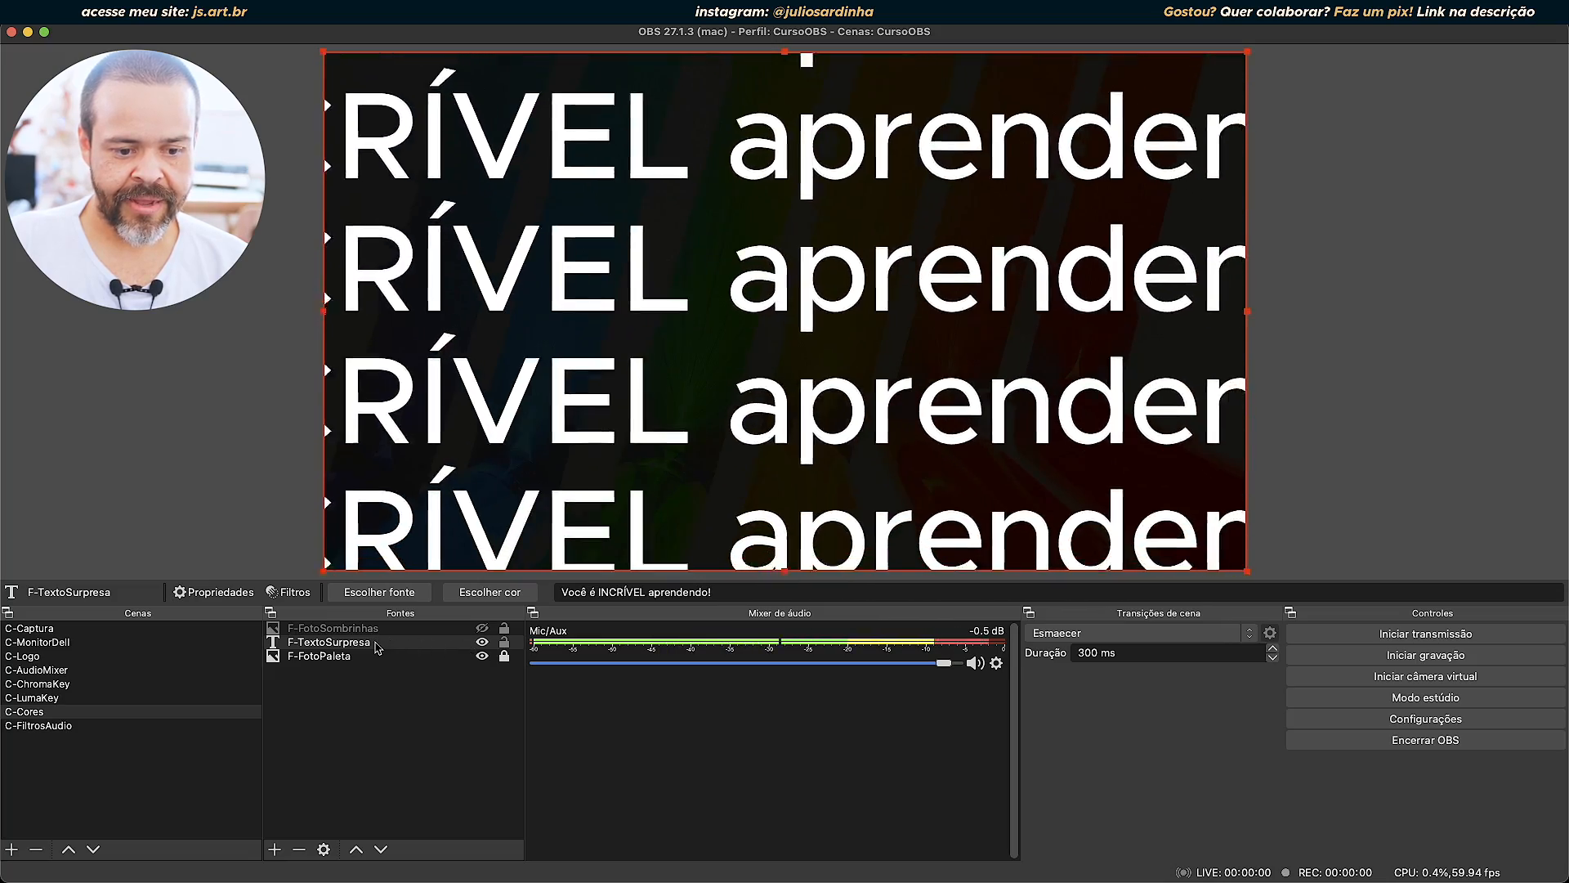
Review the font settings and the Rolagem filter settings of F-TextoSurpresa without changing them.
click(380, 592)
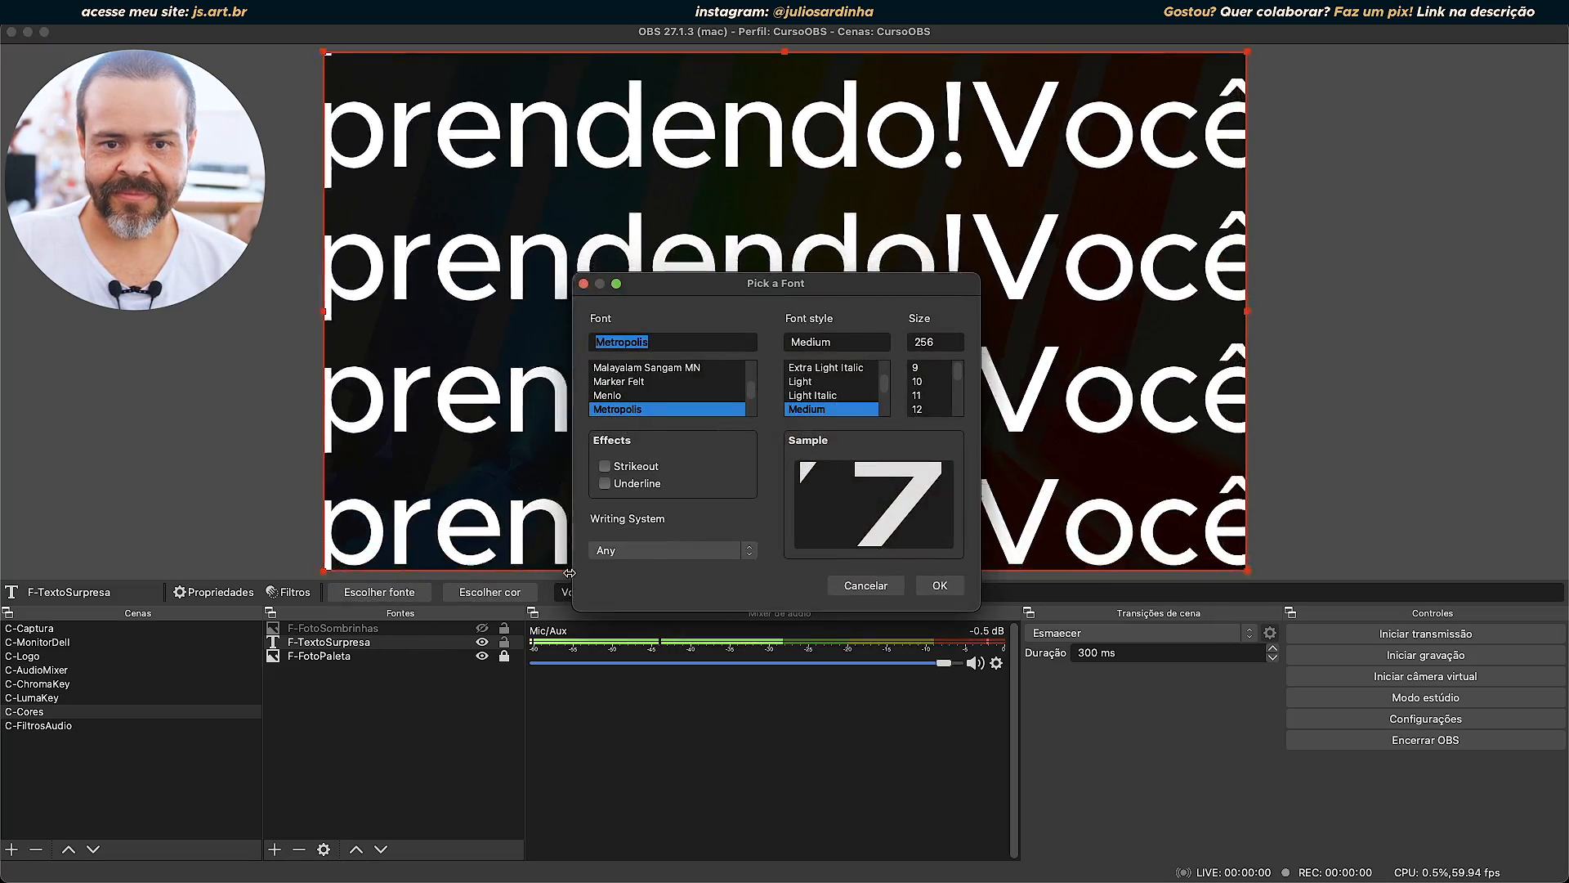
click(868, 586)
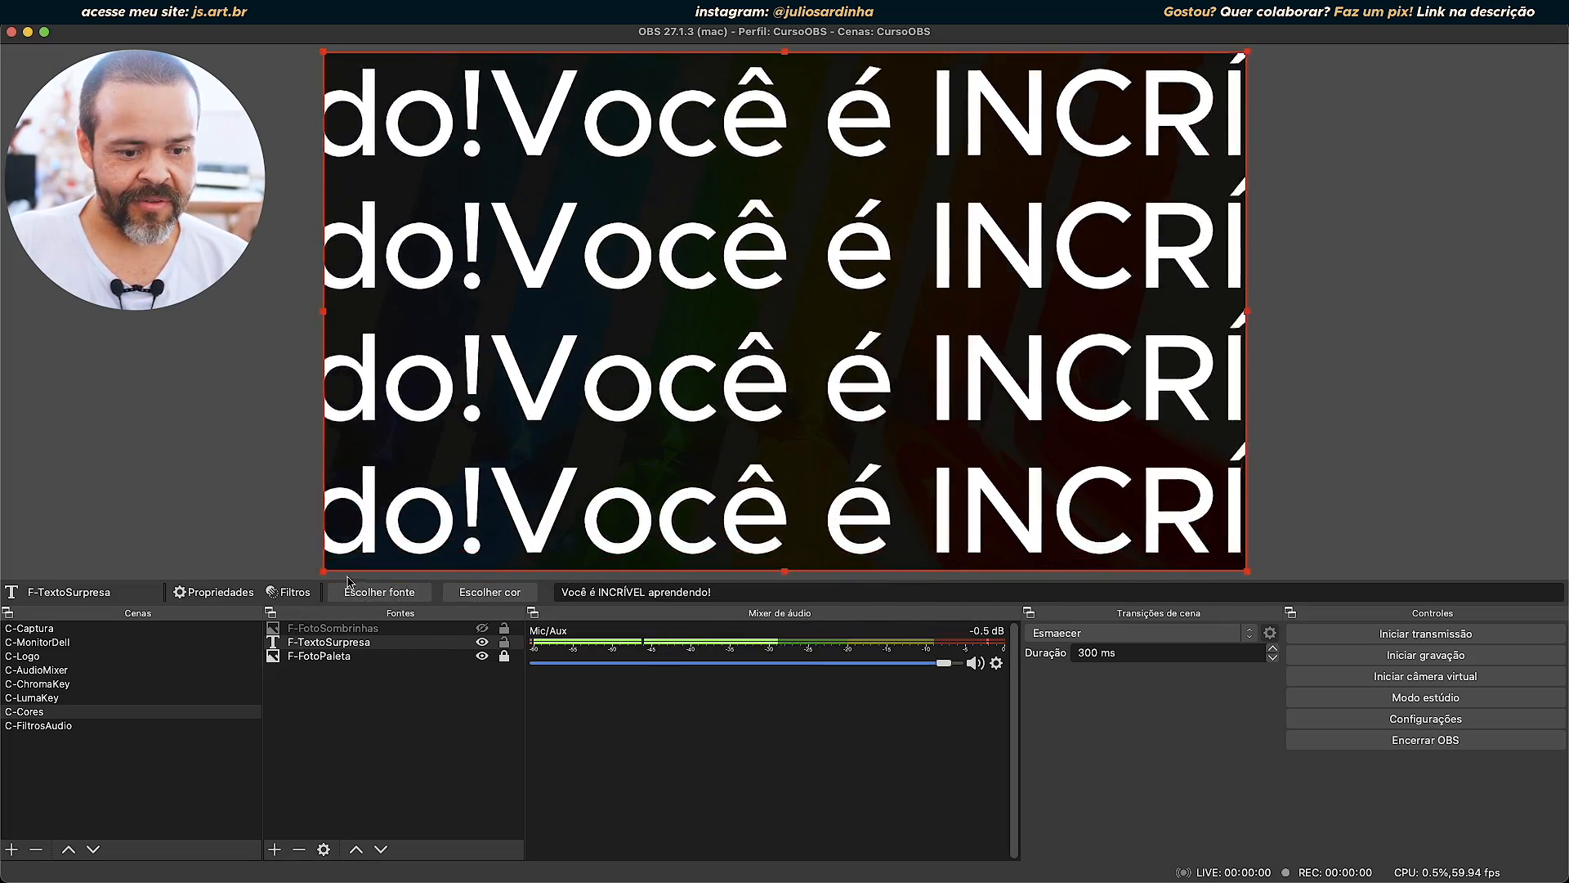
click(291, 592)
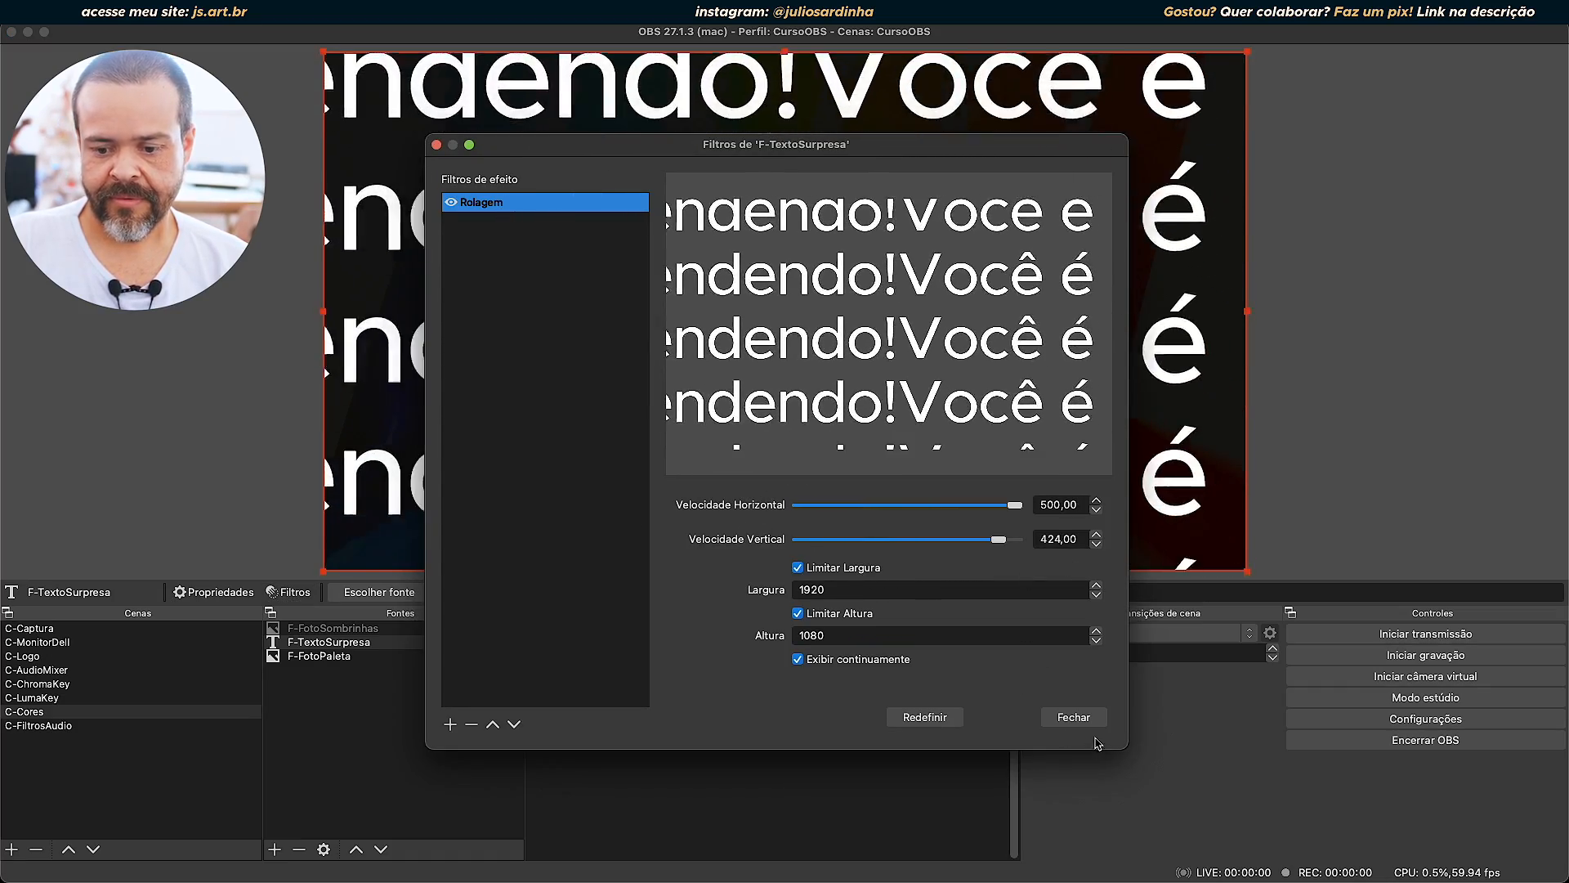
click(1073, 717)
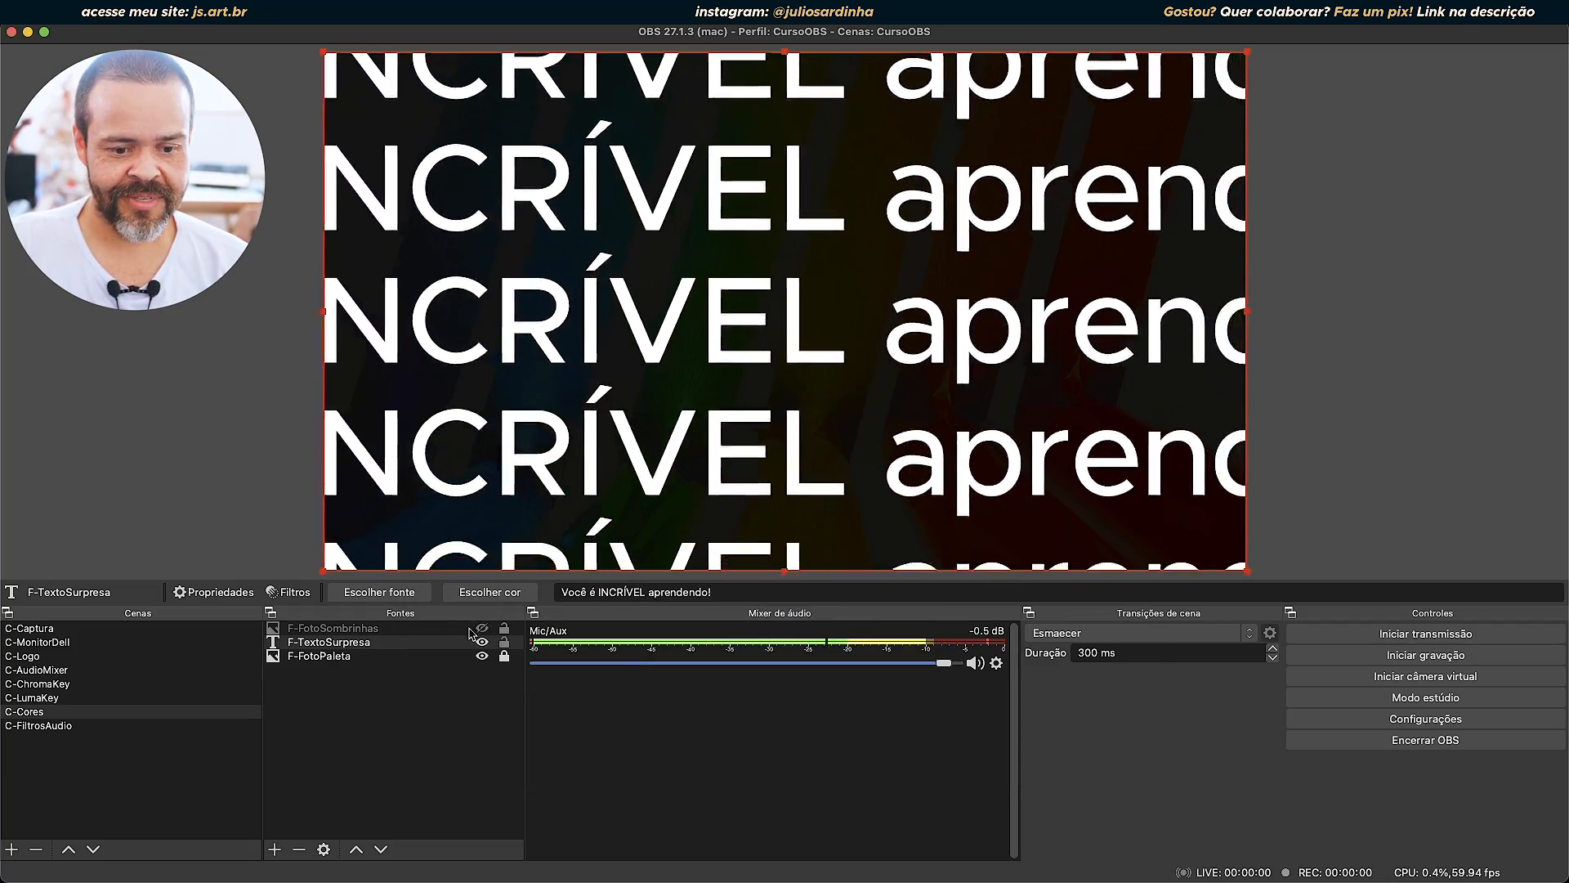
Hide F-TextoSurpresa, show F-FotoSombrinhas, and uncrop the photo's upper edge up to the top of the canvas.
click(482, 642)
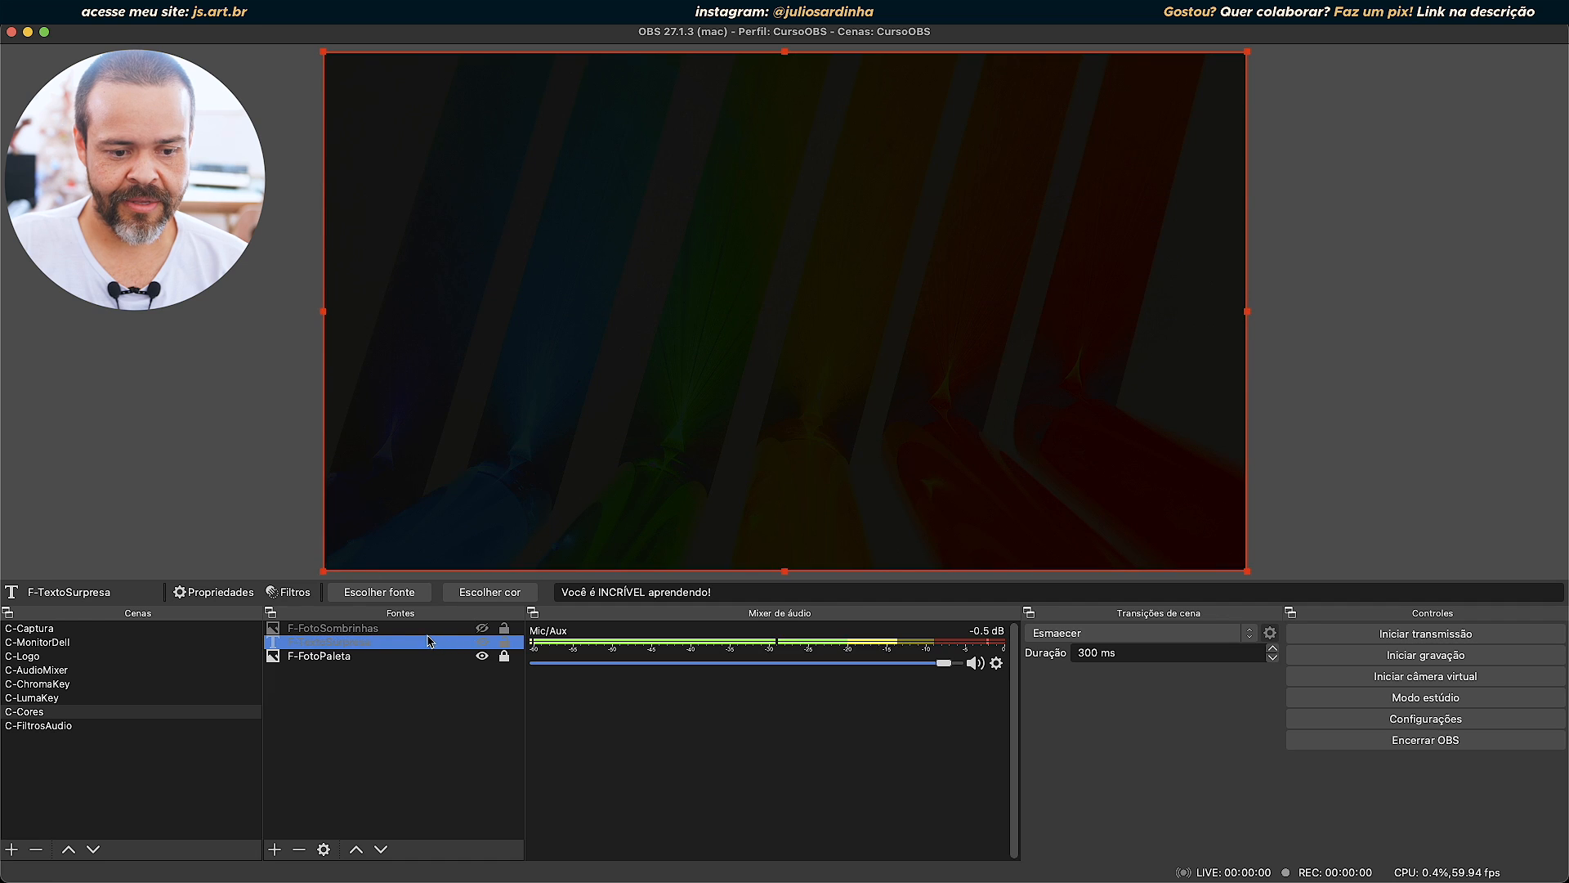
click(482, 627)
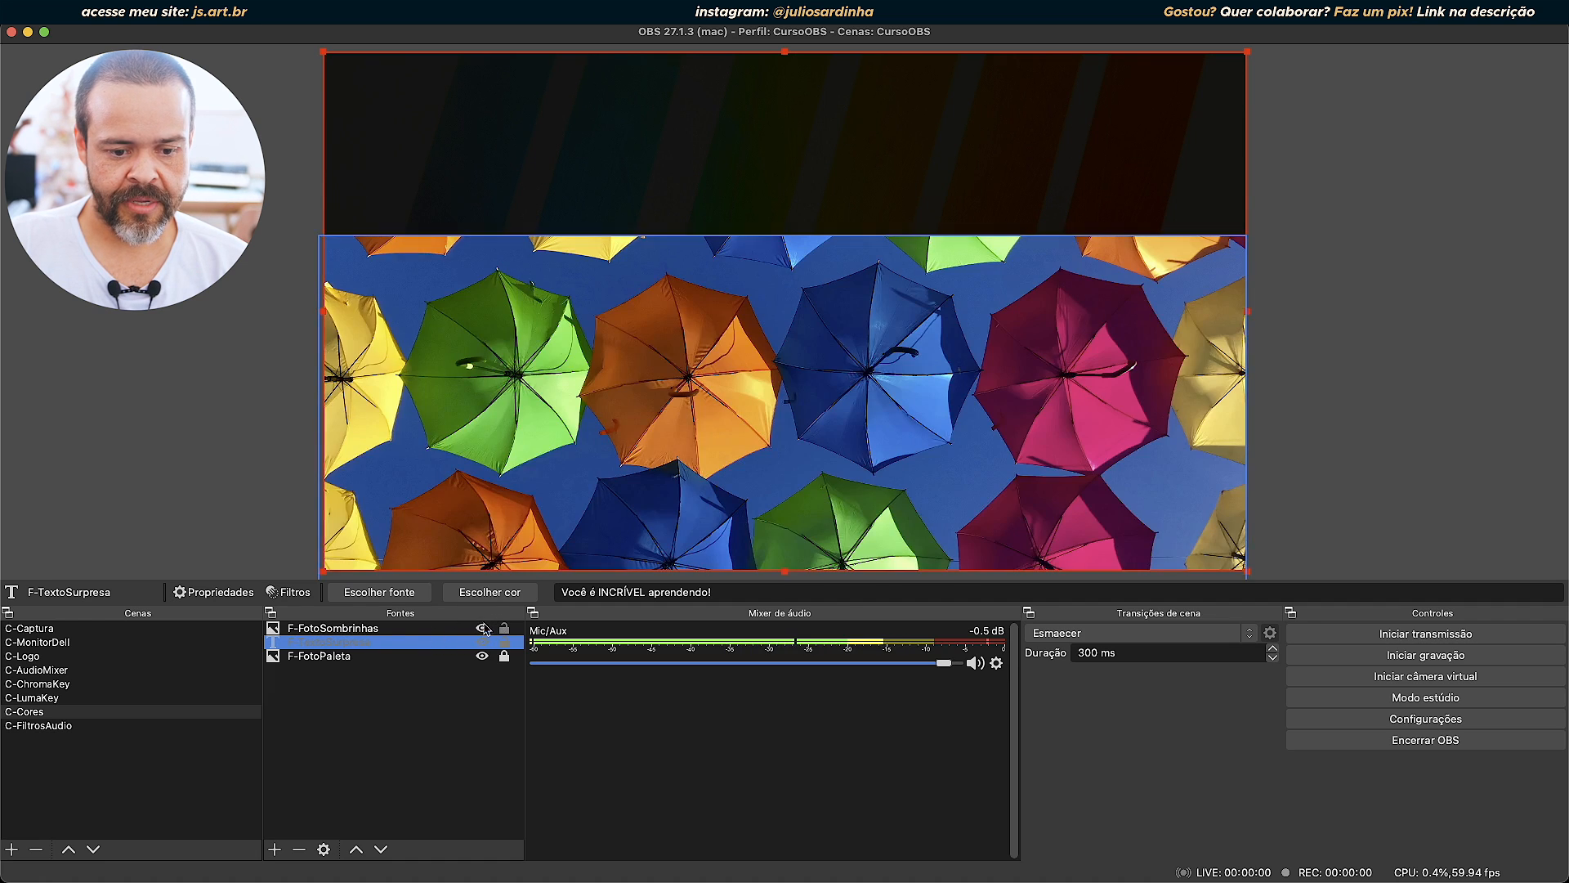
click(415, 631)
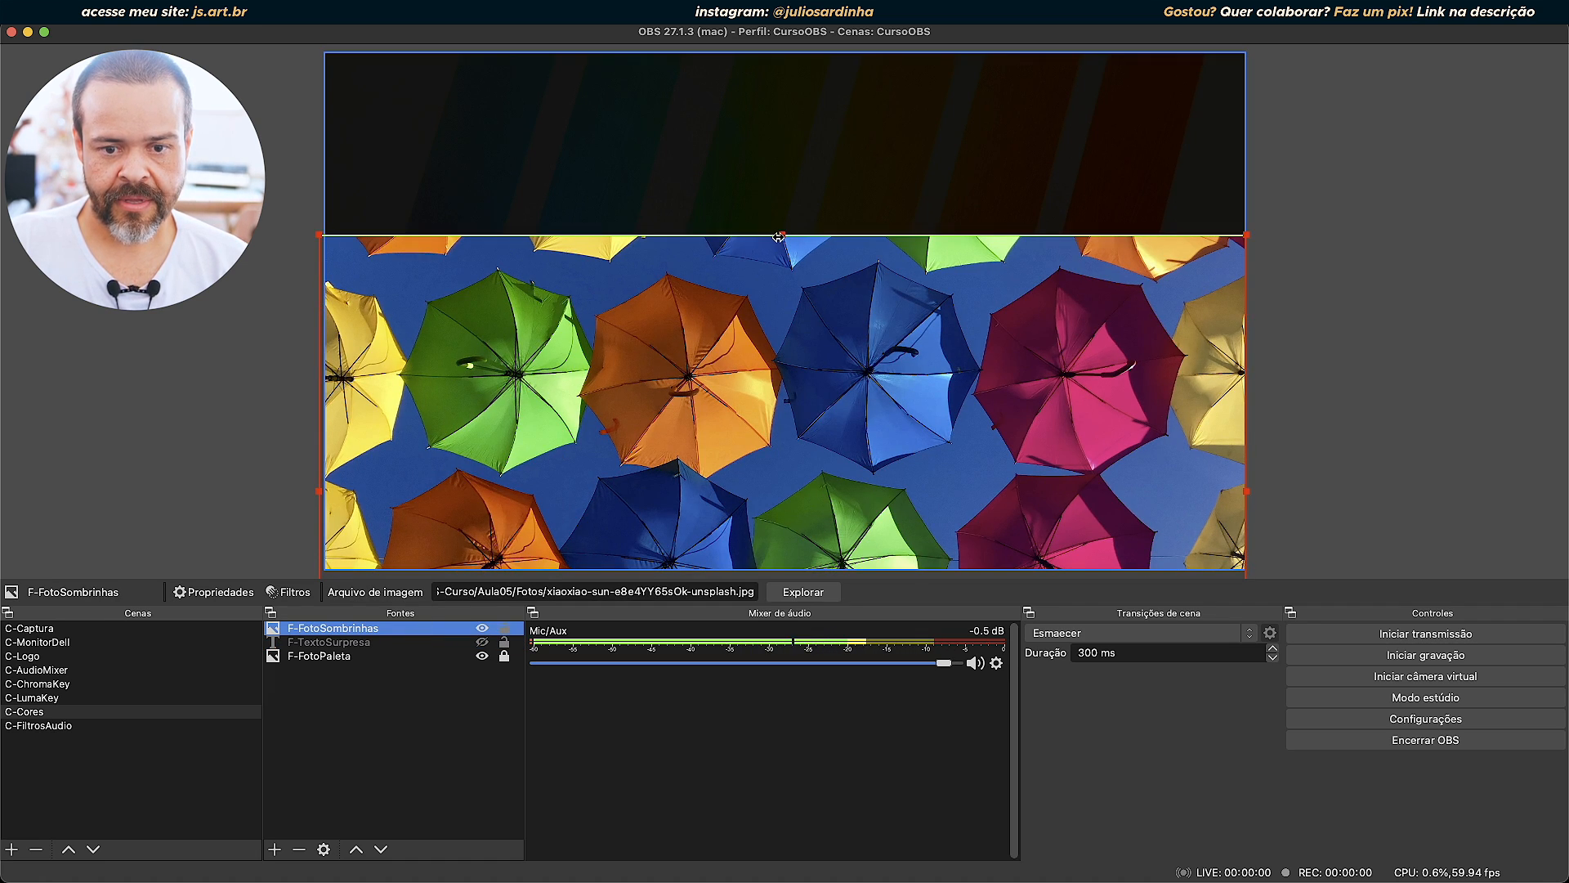
drag(784, 235, 778, 143)
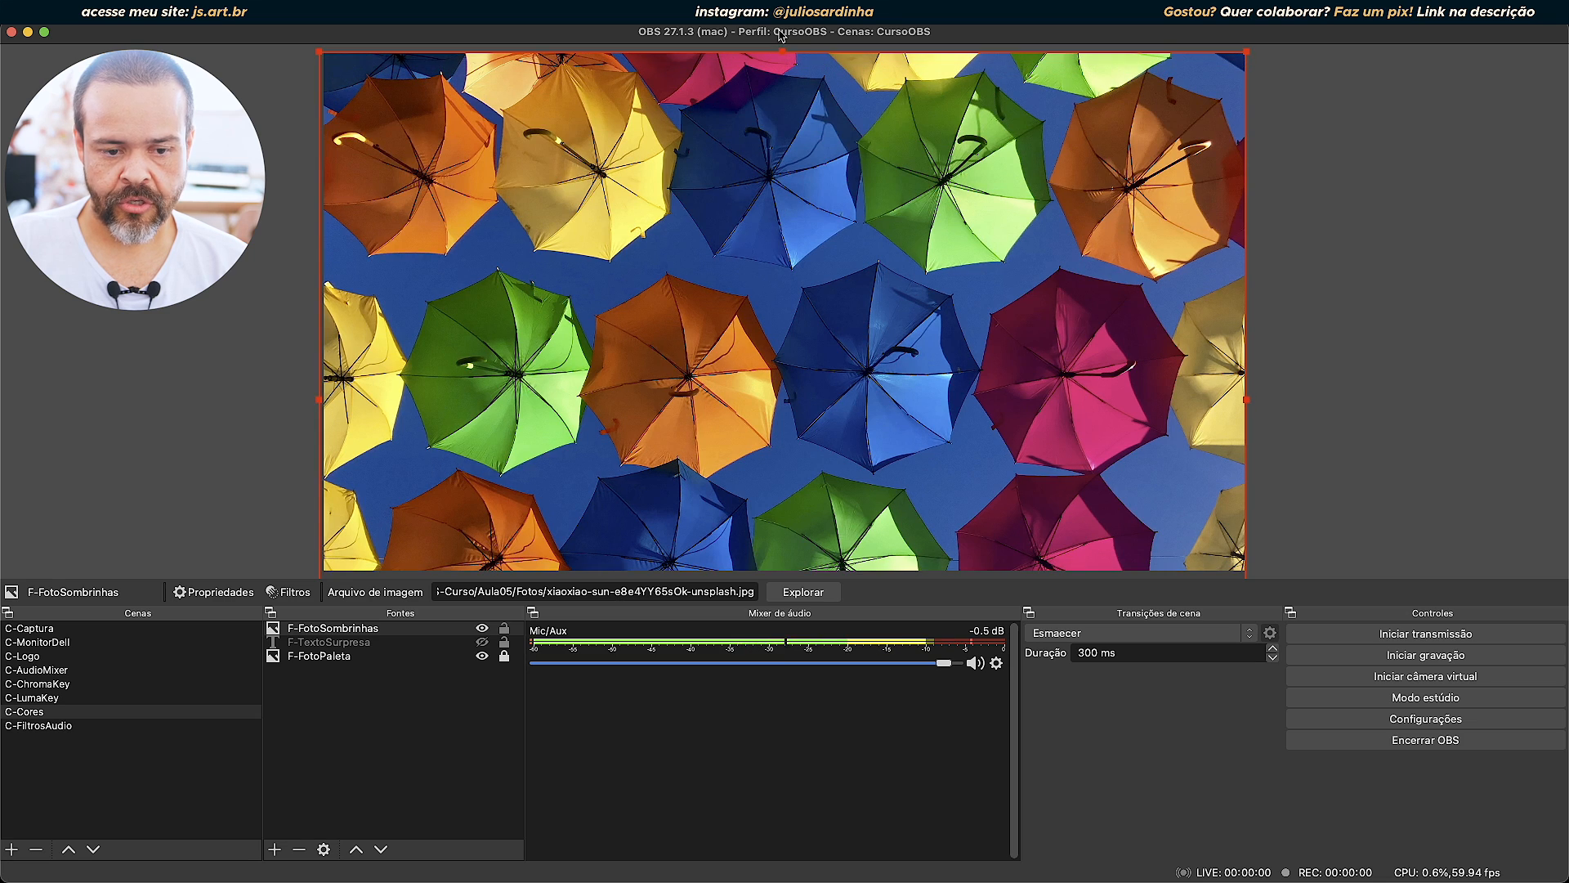
Add a Rolagem filter with its default name to F-FotoSombrinhas and set its horizontal speed to 500.
double_click(368, 629)
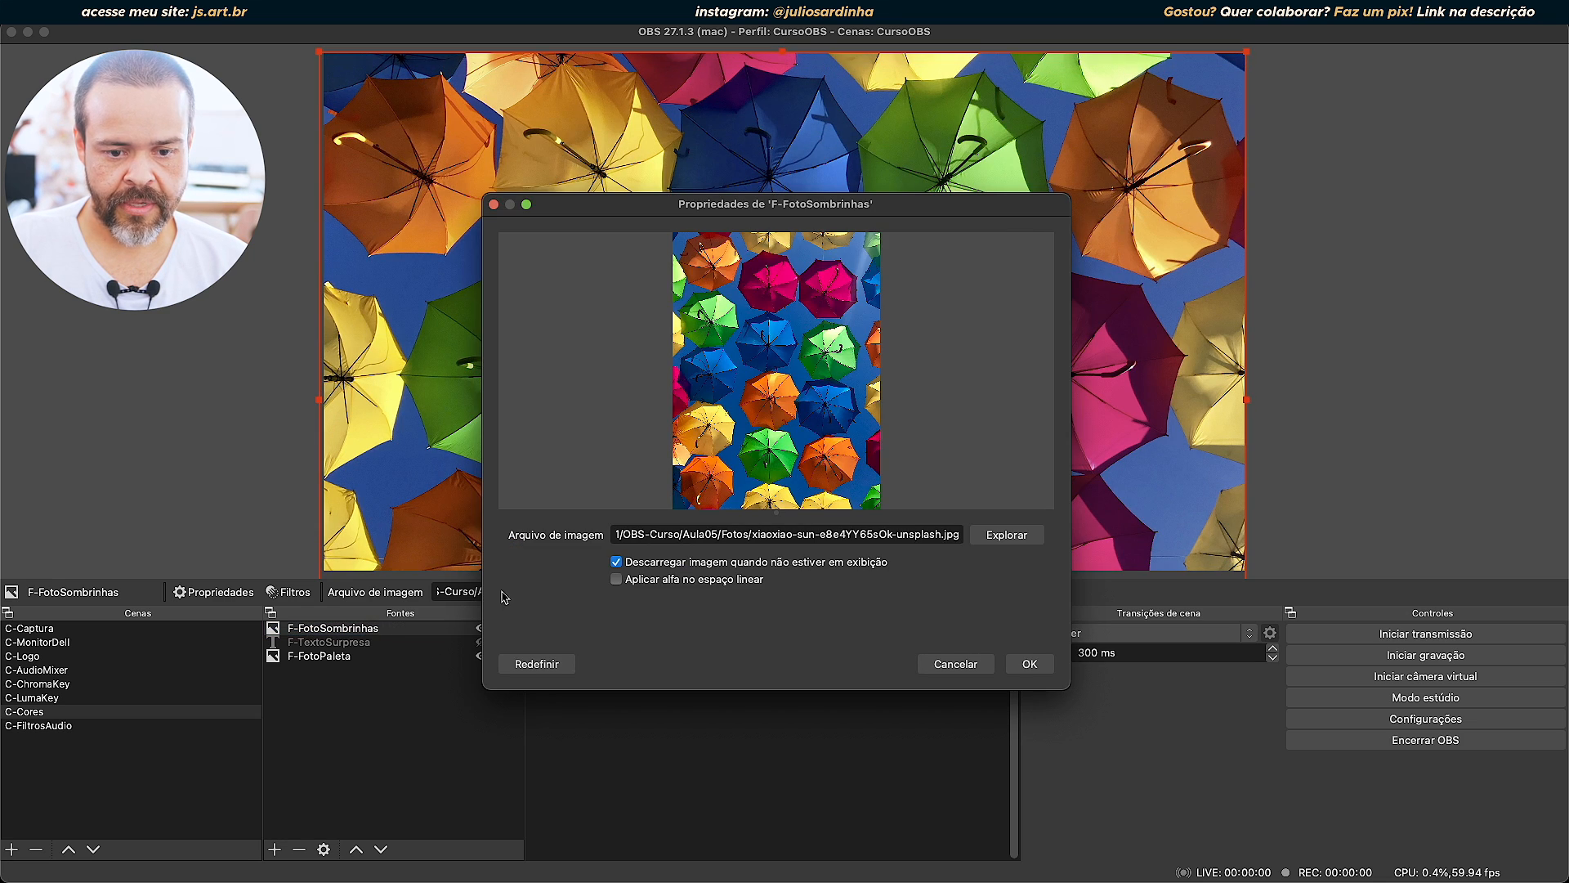
click(923, 661)
click(288, 592)
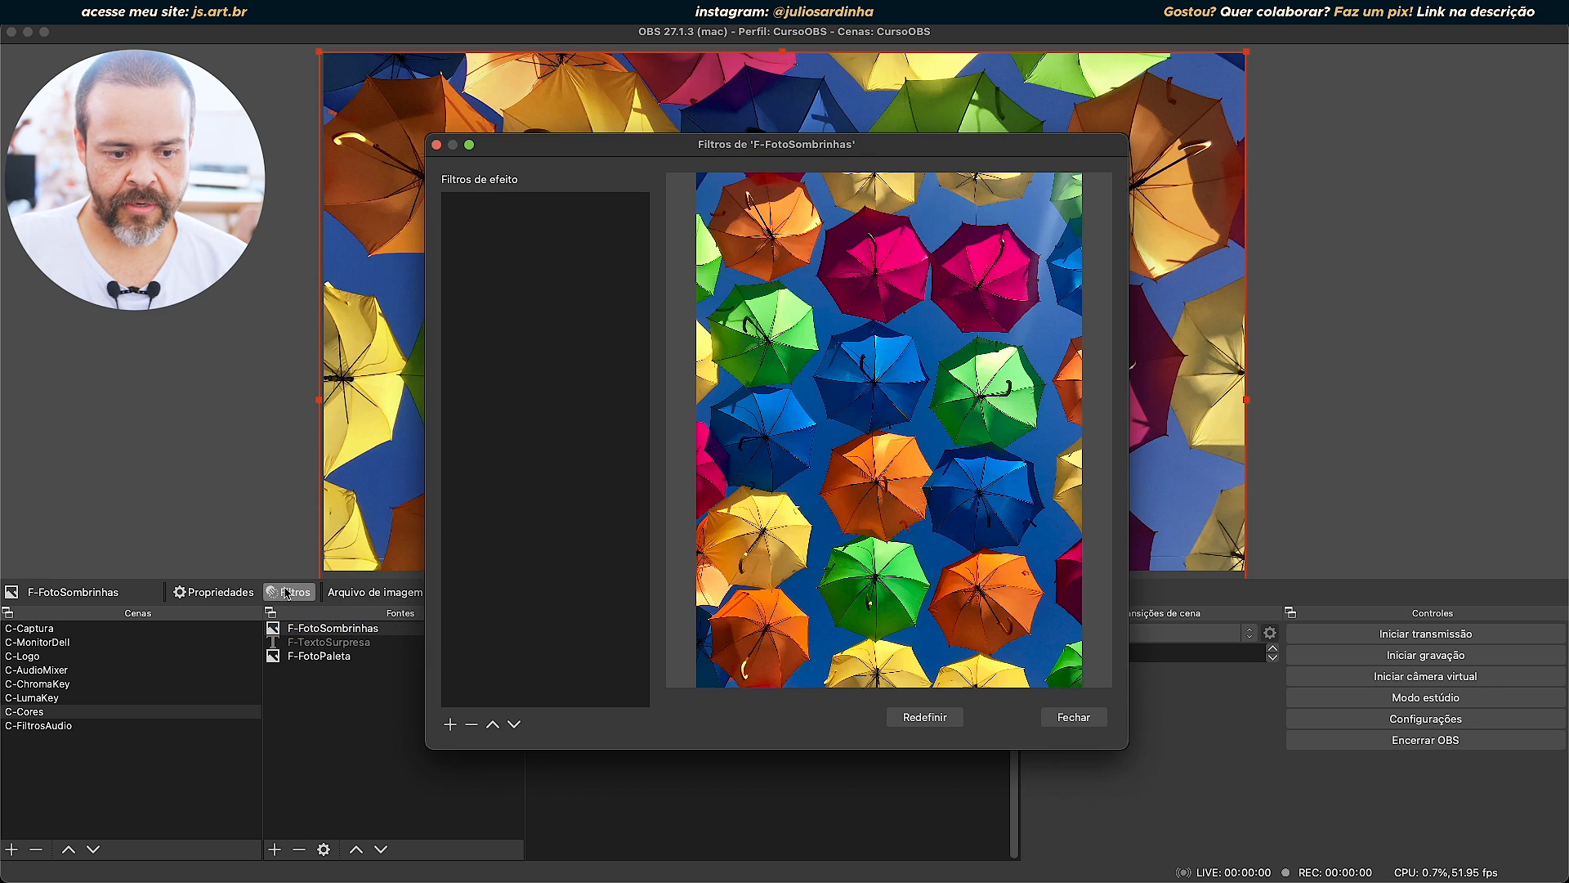
click(450, 724)
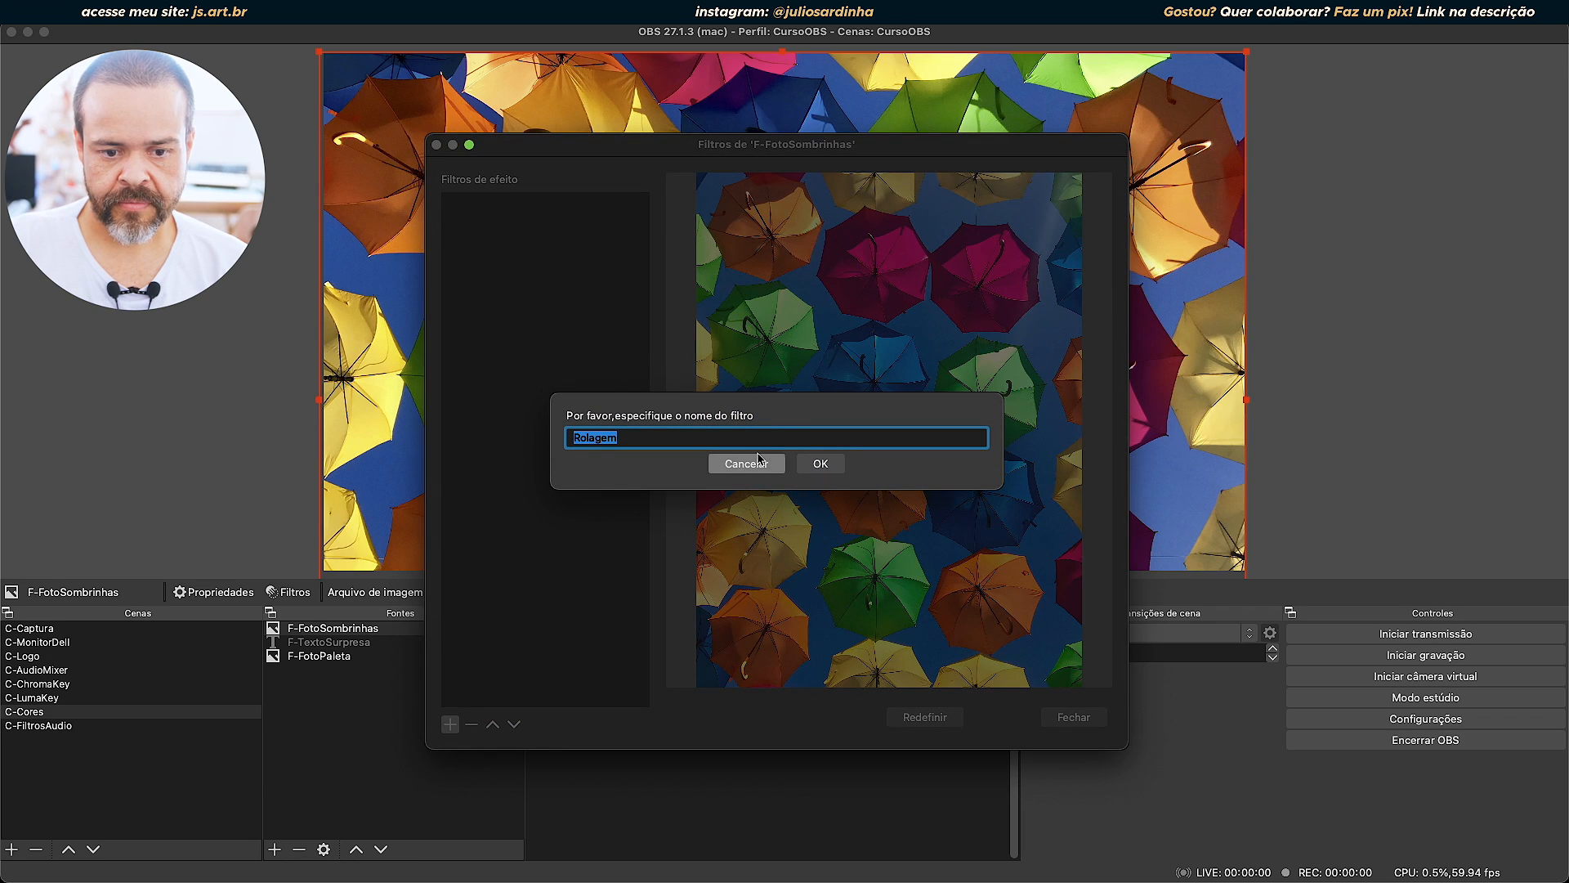
click(821, 463)
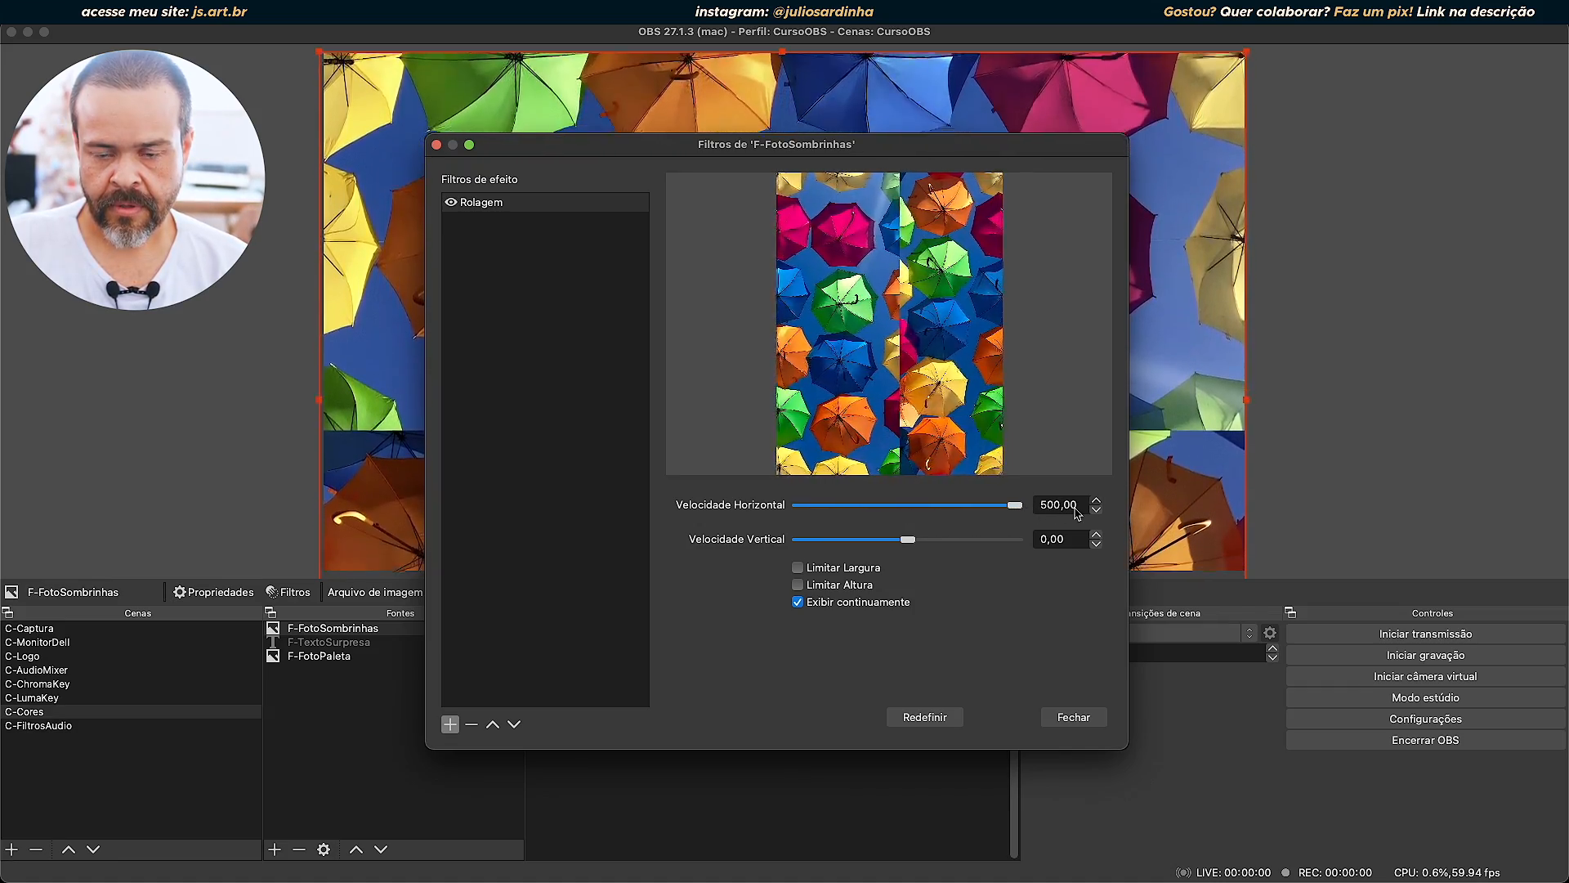
Set the photo's vertical scroll speed to -500, limit its width to 1920 and height to 1080, and close the filters.
drag(887, 151, 856, 247)
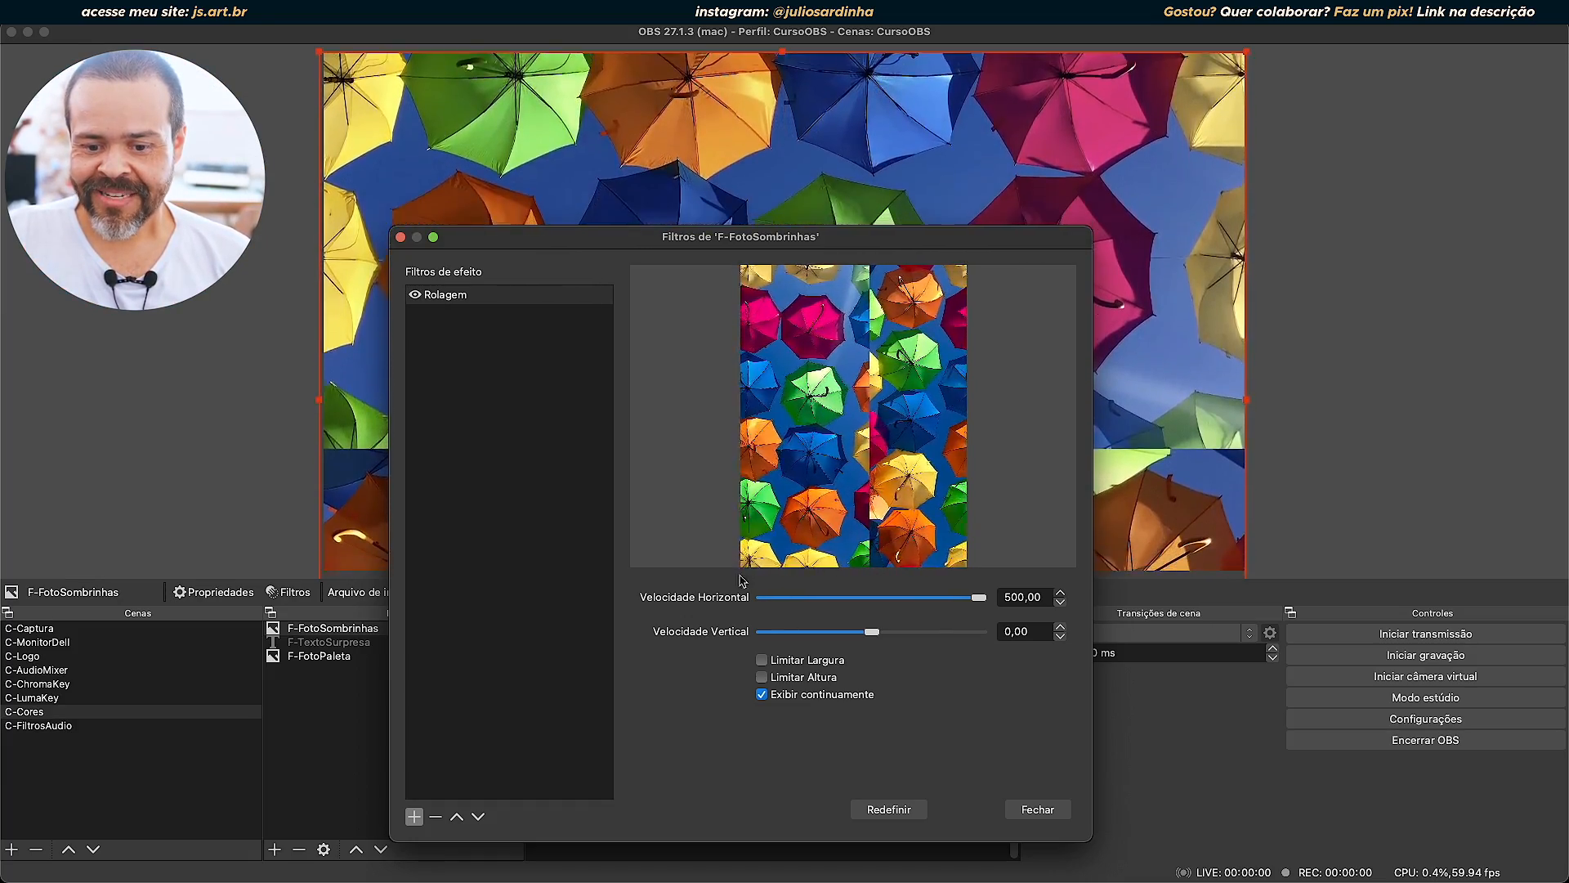
drag(936, 248, 1011, 644)
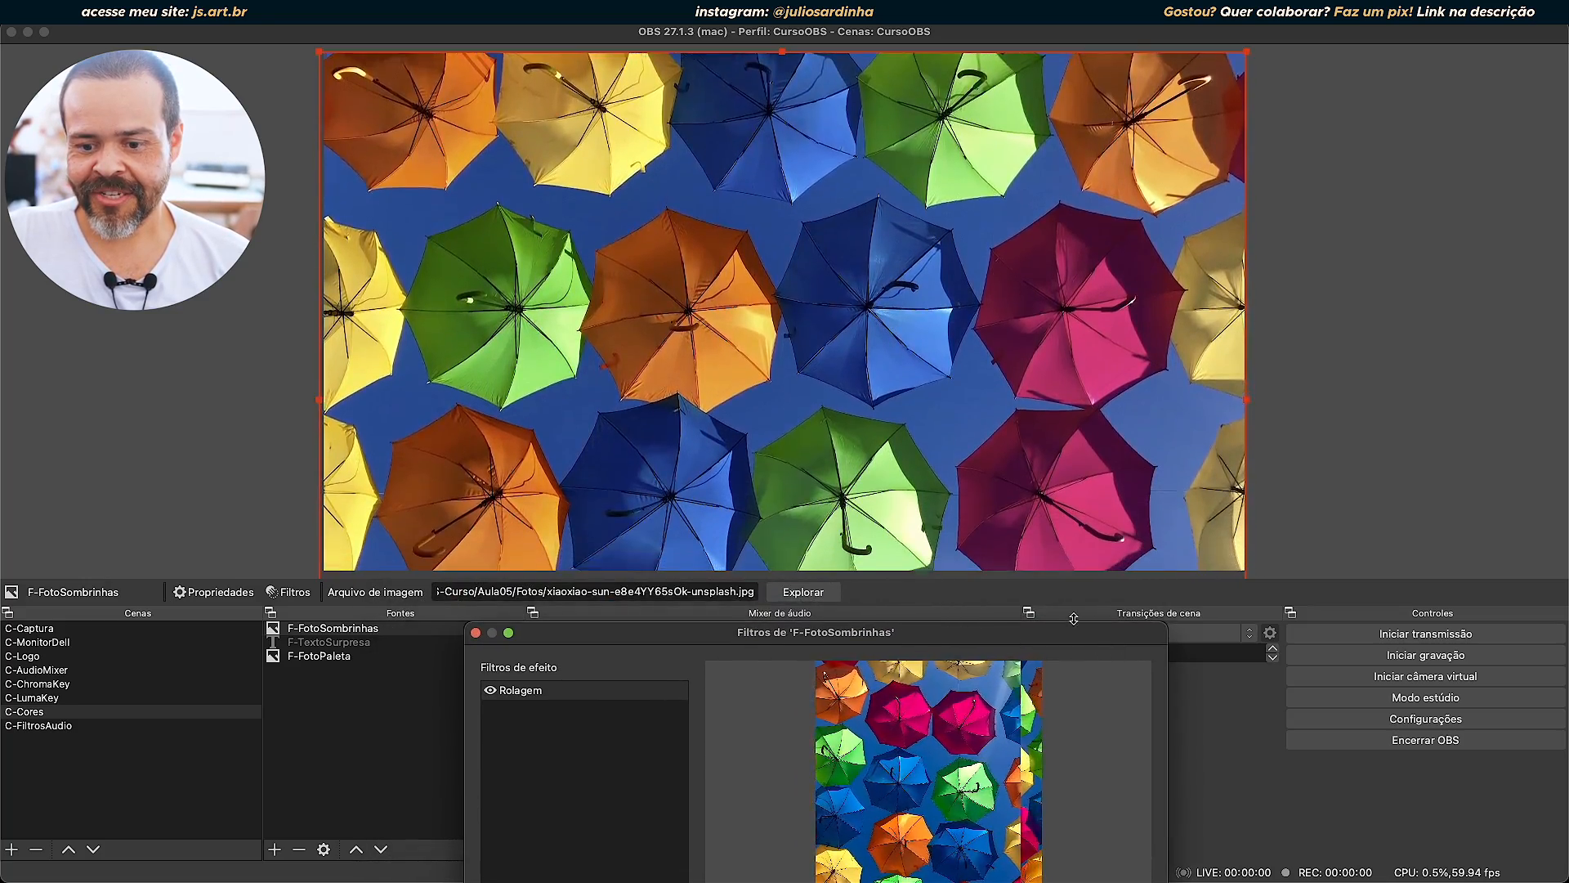
drag(1044, 640, 688, 137)
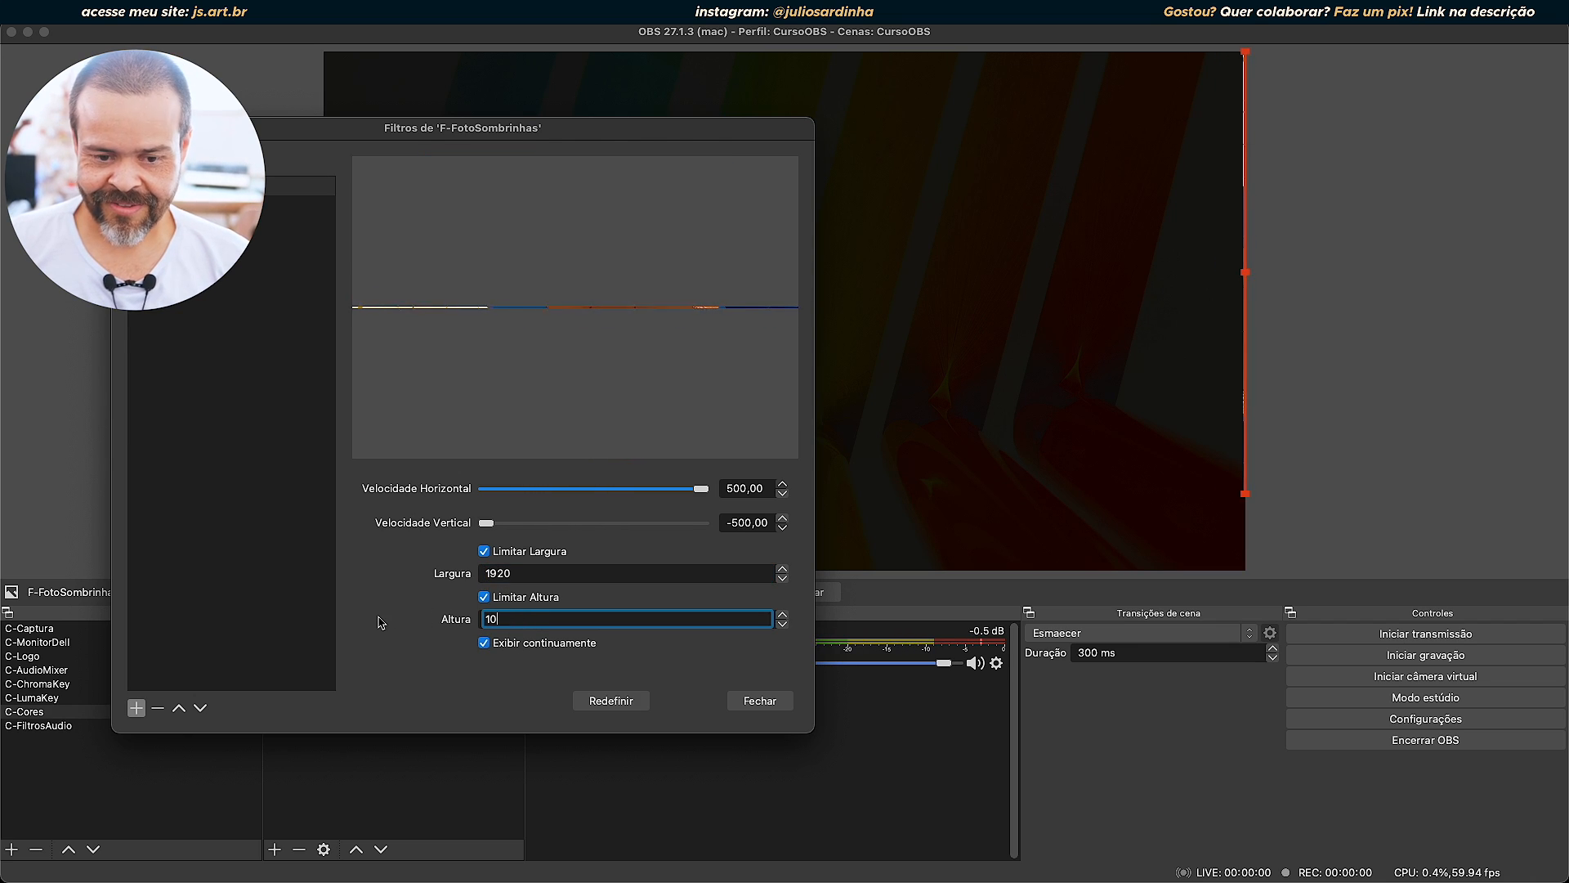
drag(642, 131, 707, 102)
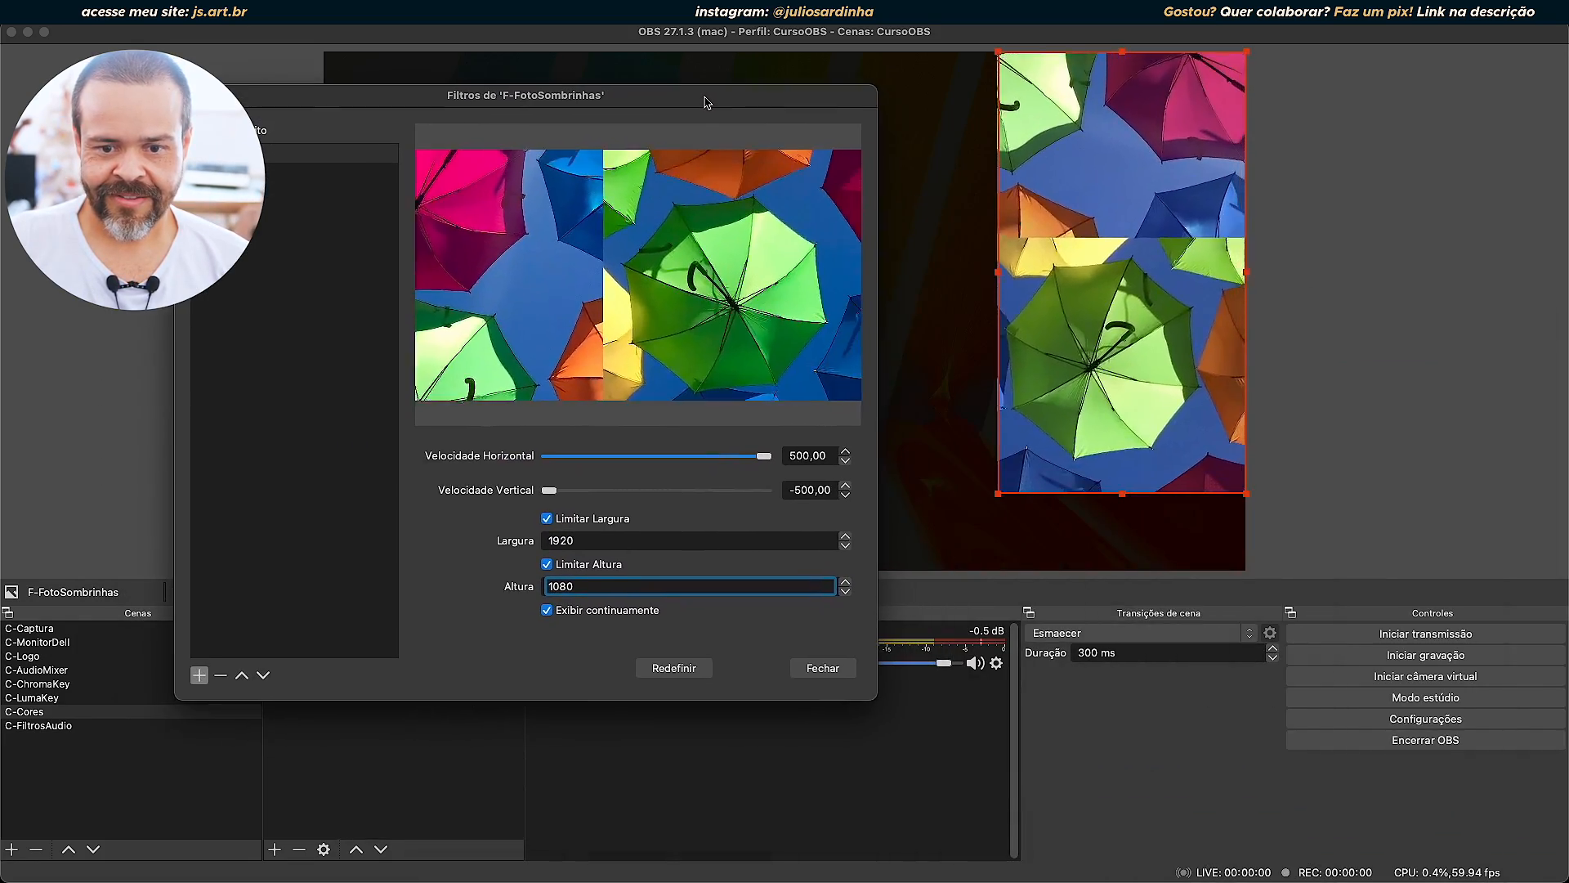
click(820, 666)
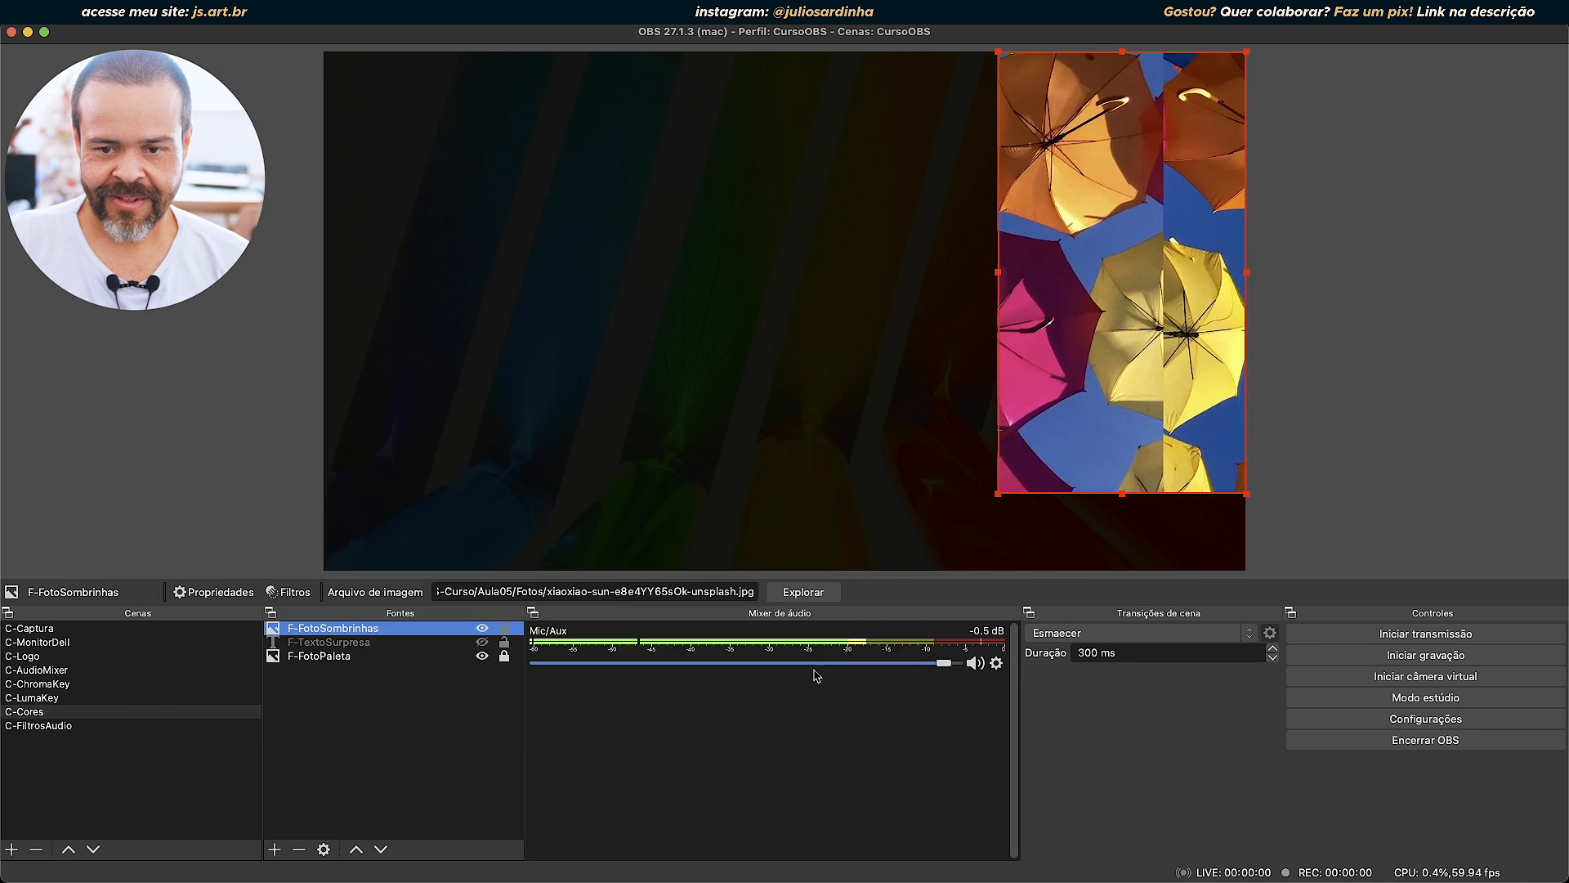
Enlarge F-FotoSombrinhas to fill the canvas, then show F-TextoSurpresa and move it above the photo in the source order.
drag(892, 279, 343, 301)
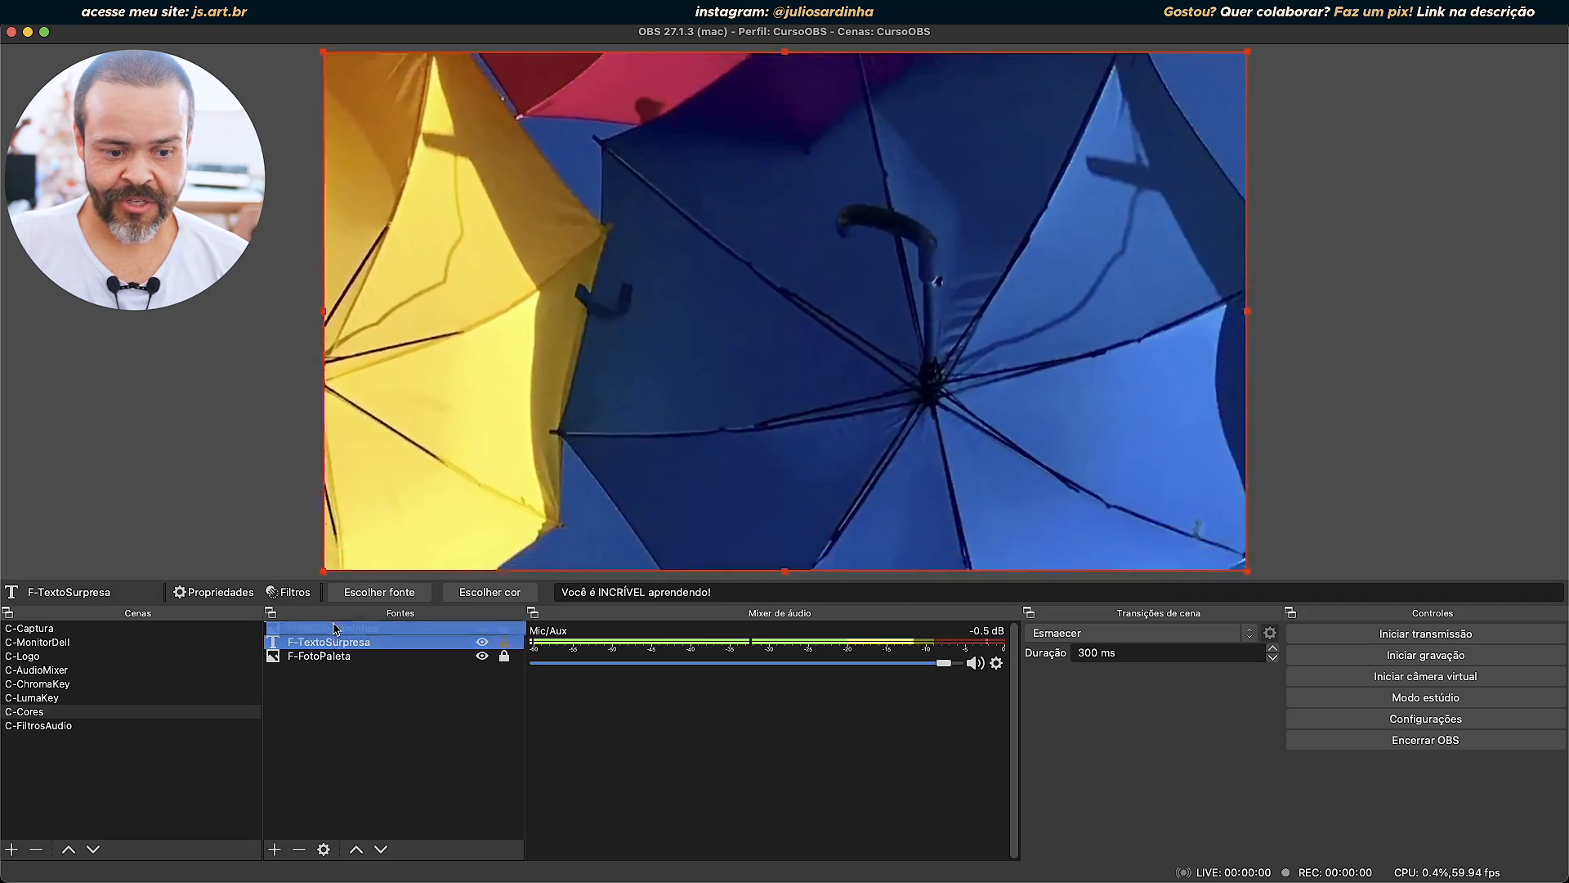
drag(338, 629, 335, 627)
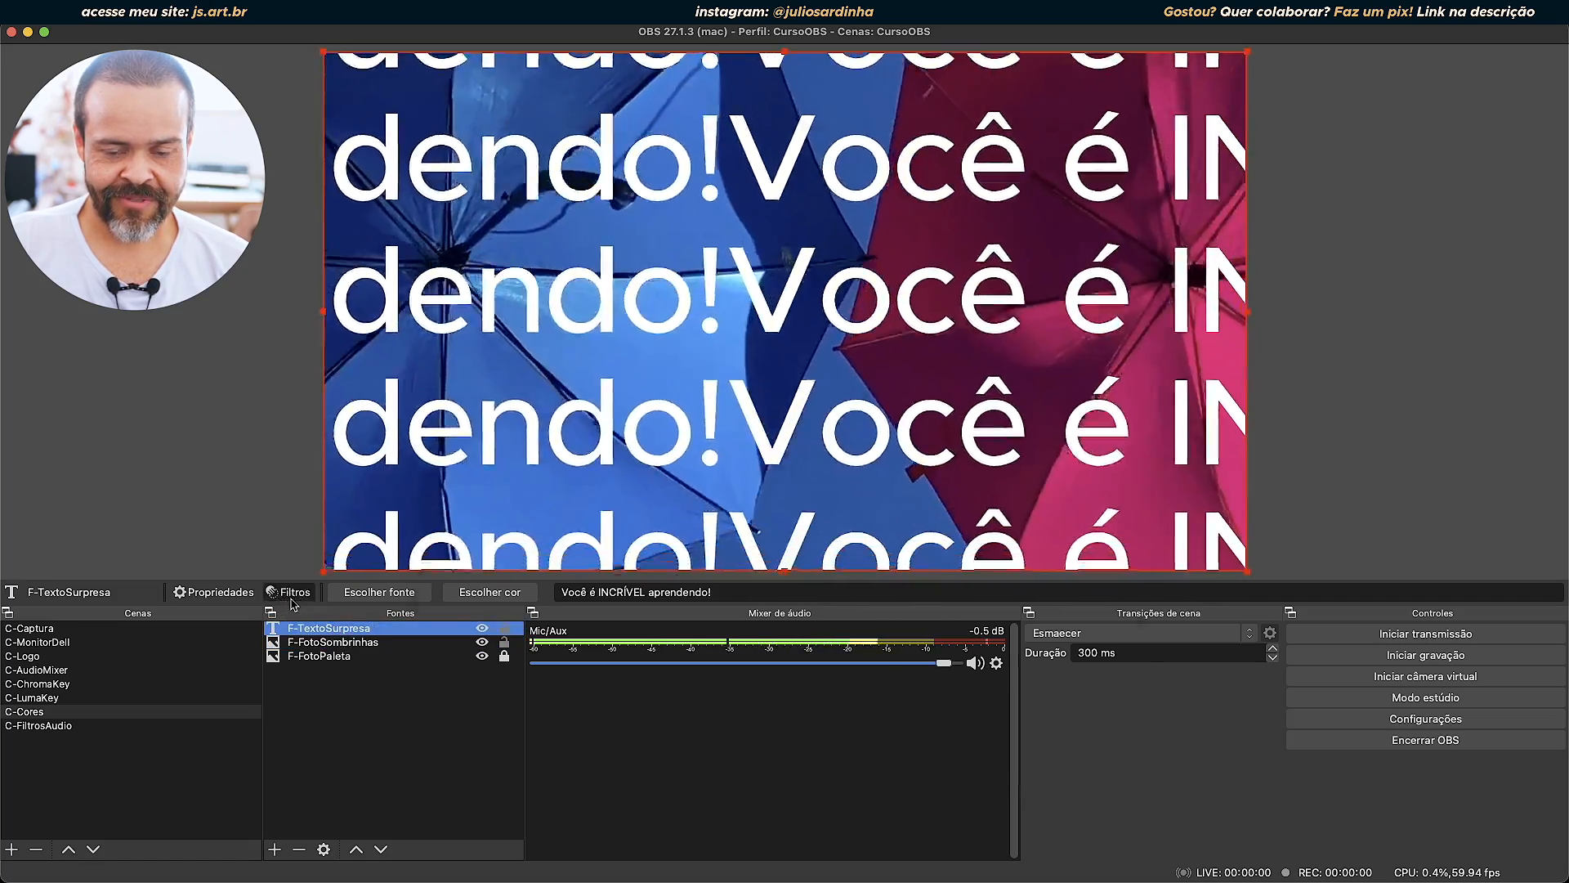
Turn off the Rolagem filter on F-TextoSurpresa and close its filters.
click(288, 592)
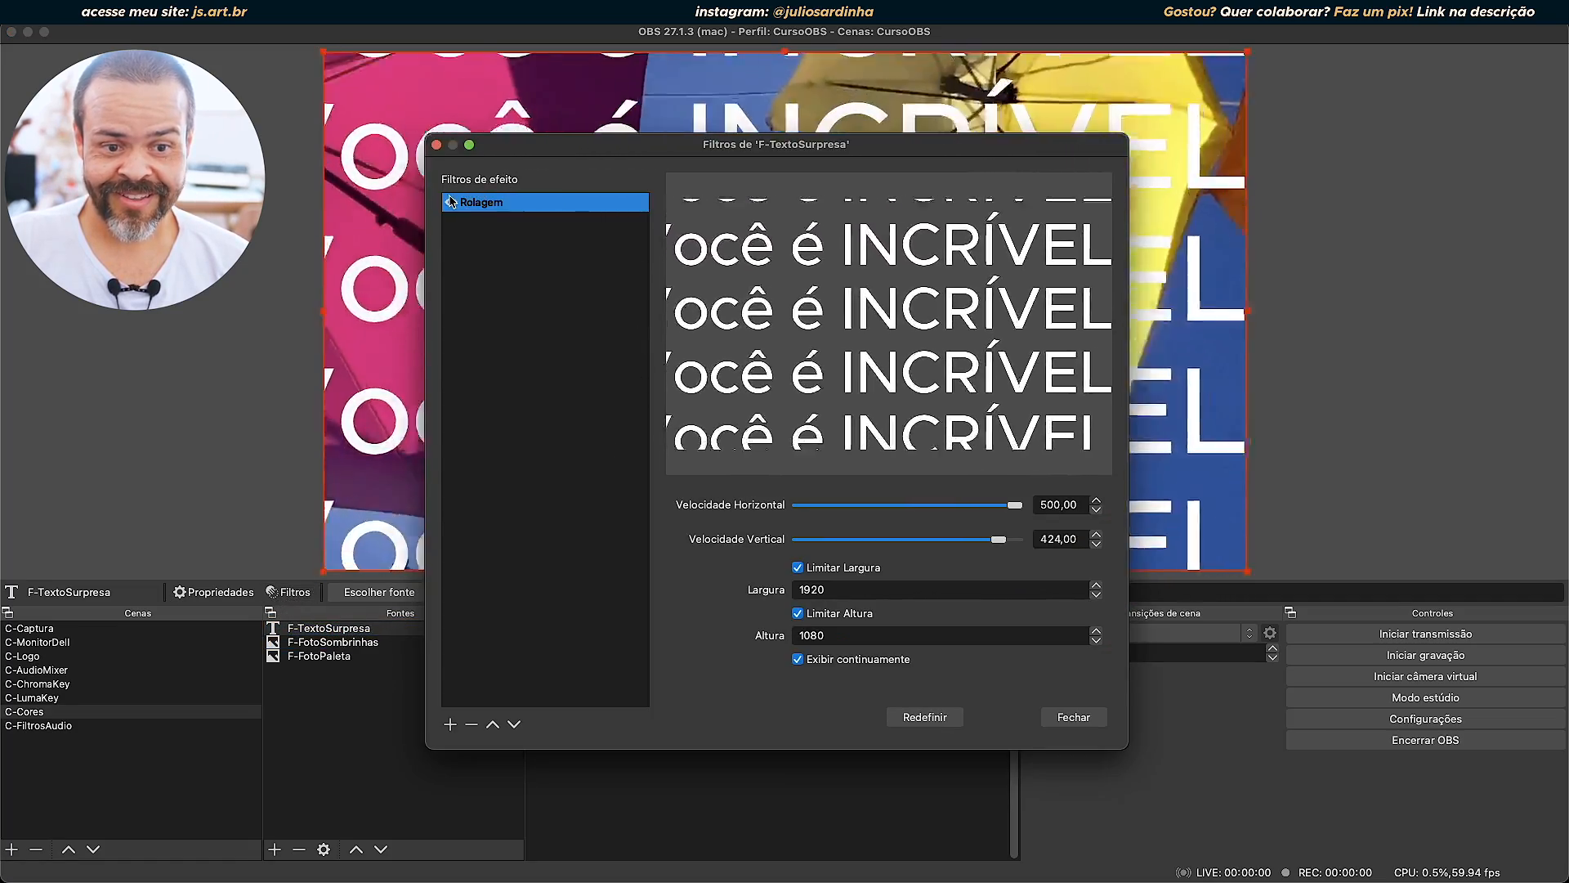
click(451, 203)
click(1073, 718)
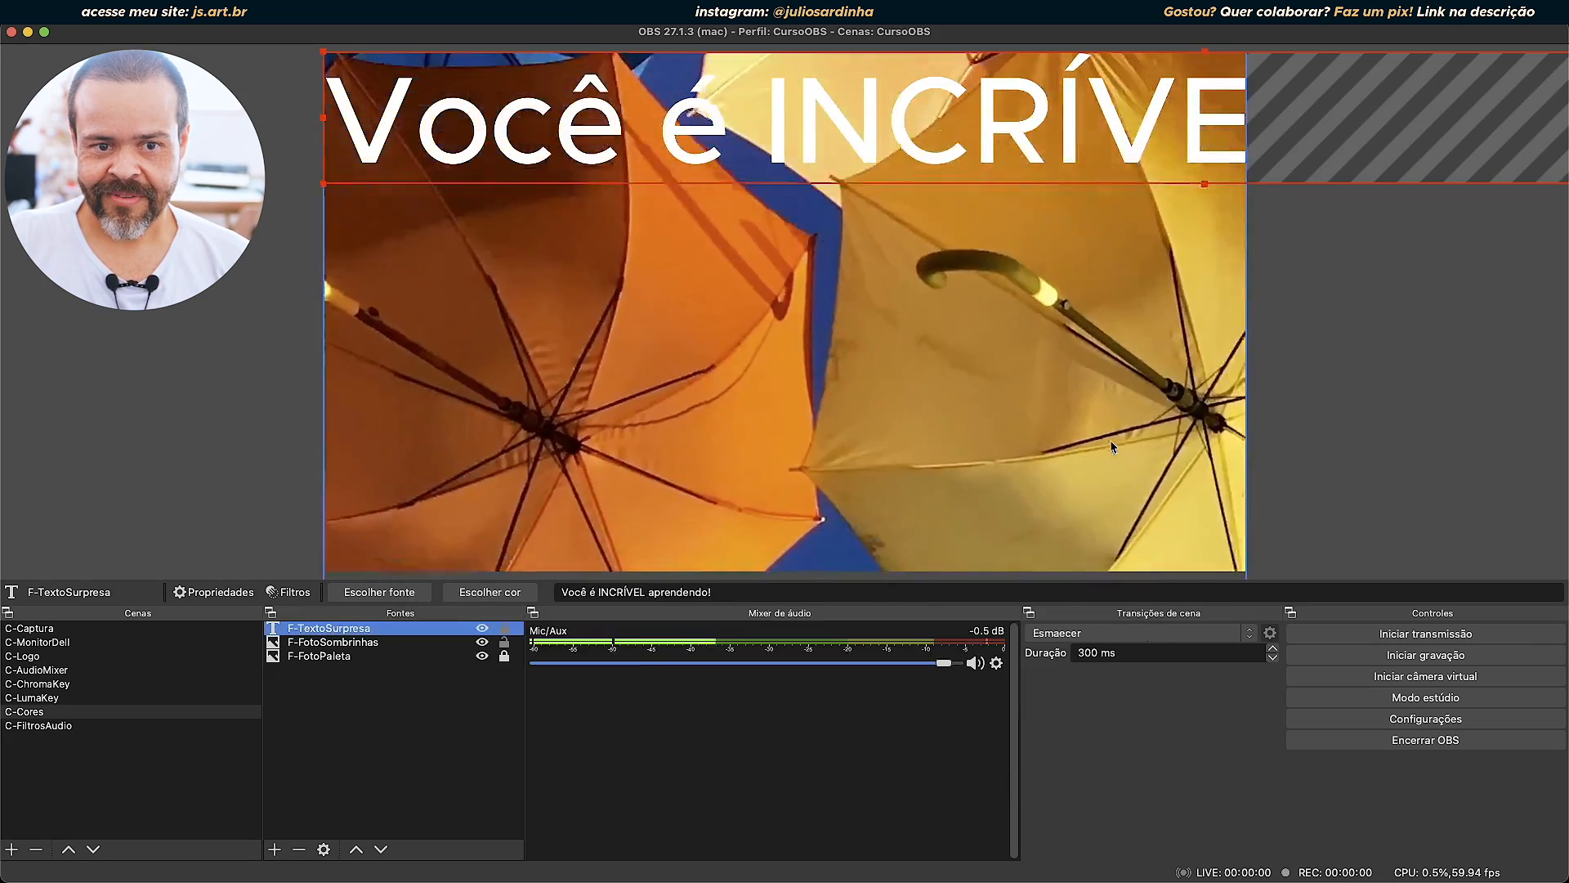
Shrink the F-TextoSurpresa text to fit within the canvas width and place it near the middle of the canvas.
drag(324, 181, 1049, 129)
drag(1164, 96, 382, 266)
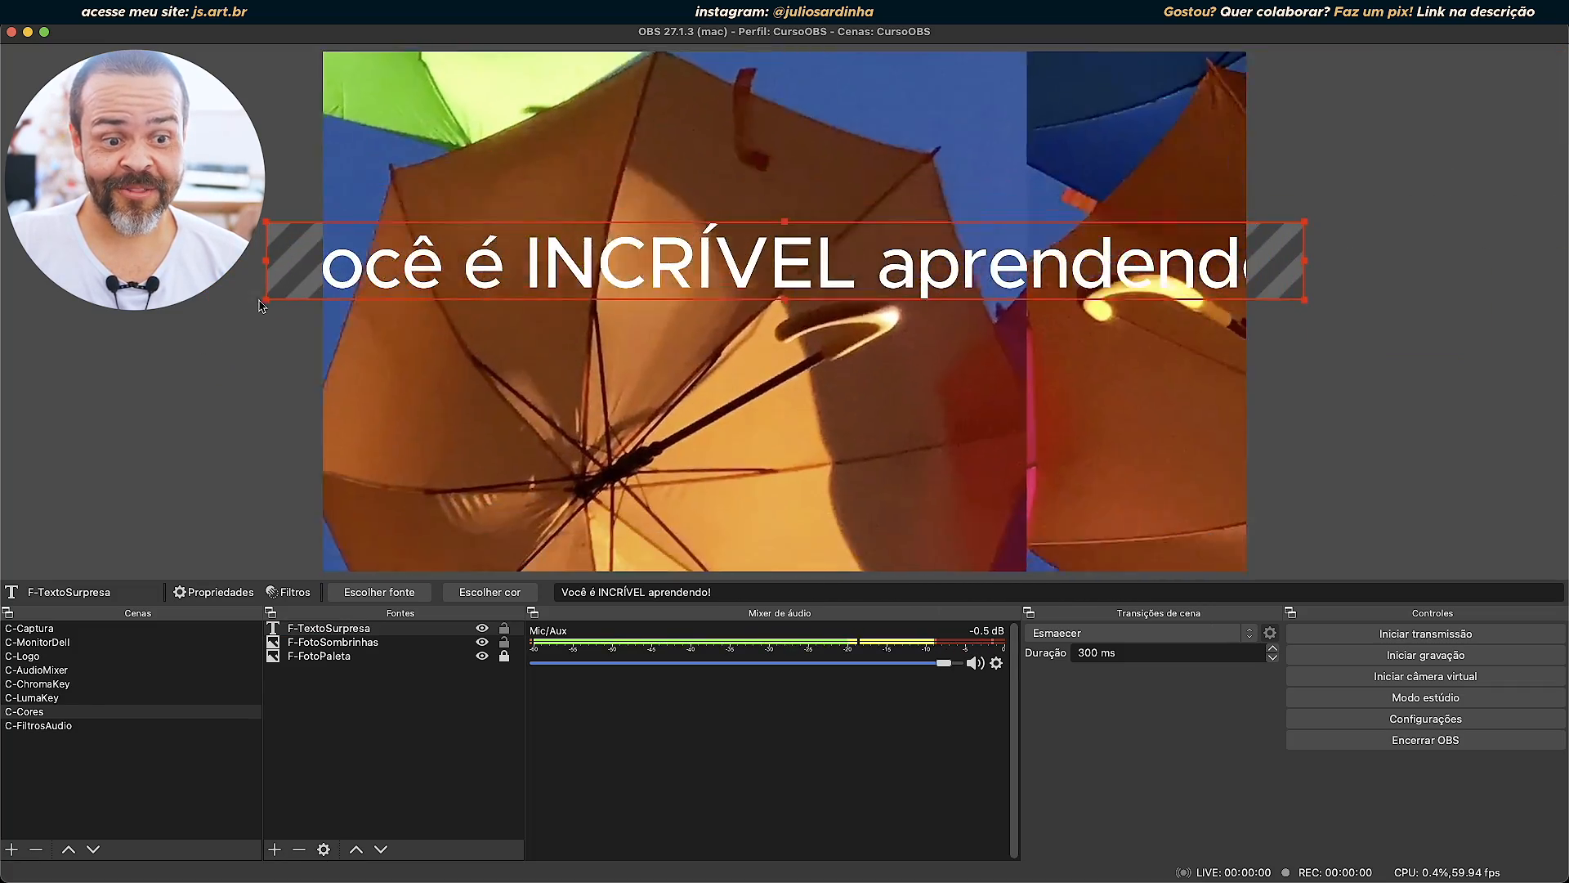
drag(267, 300, 520, 244)
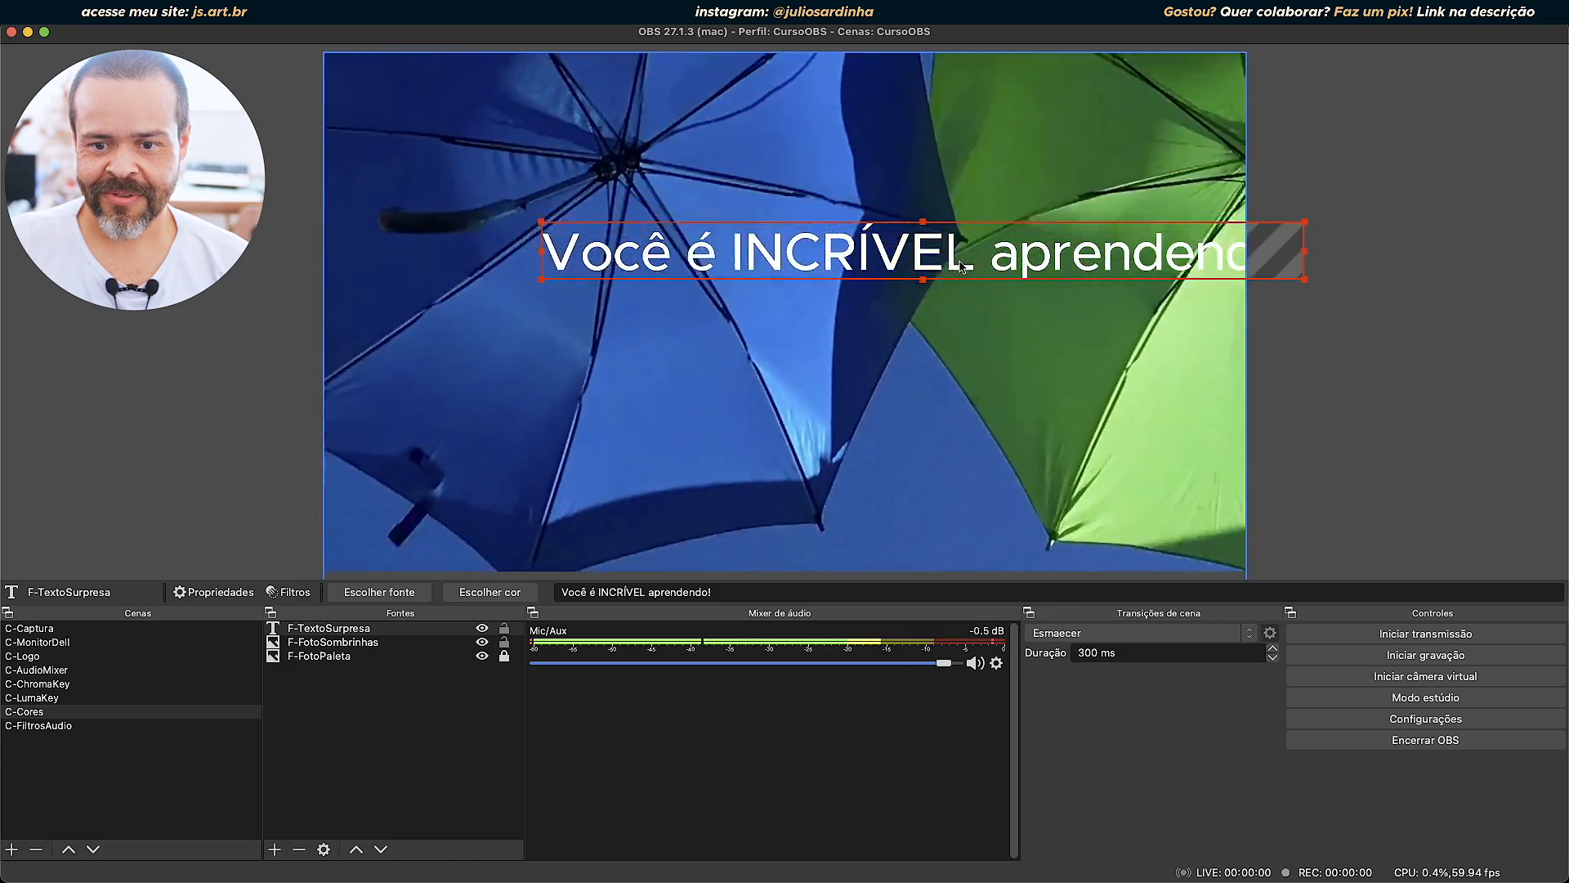
drag(916, 248, 818, 315)
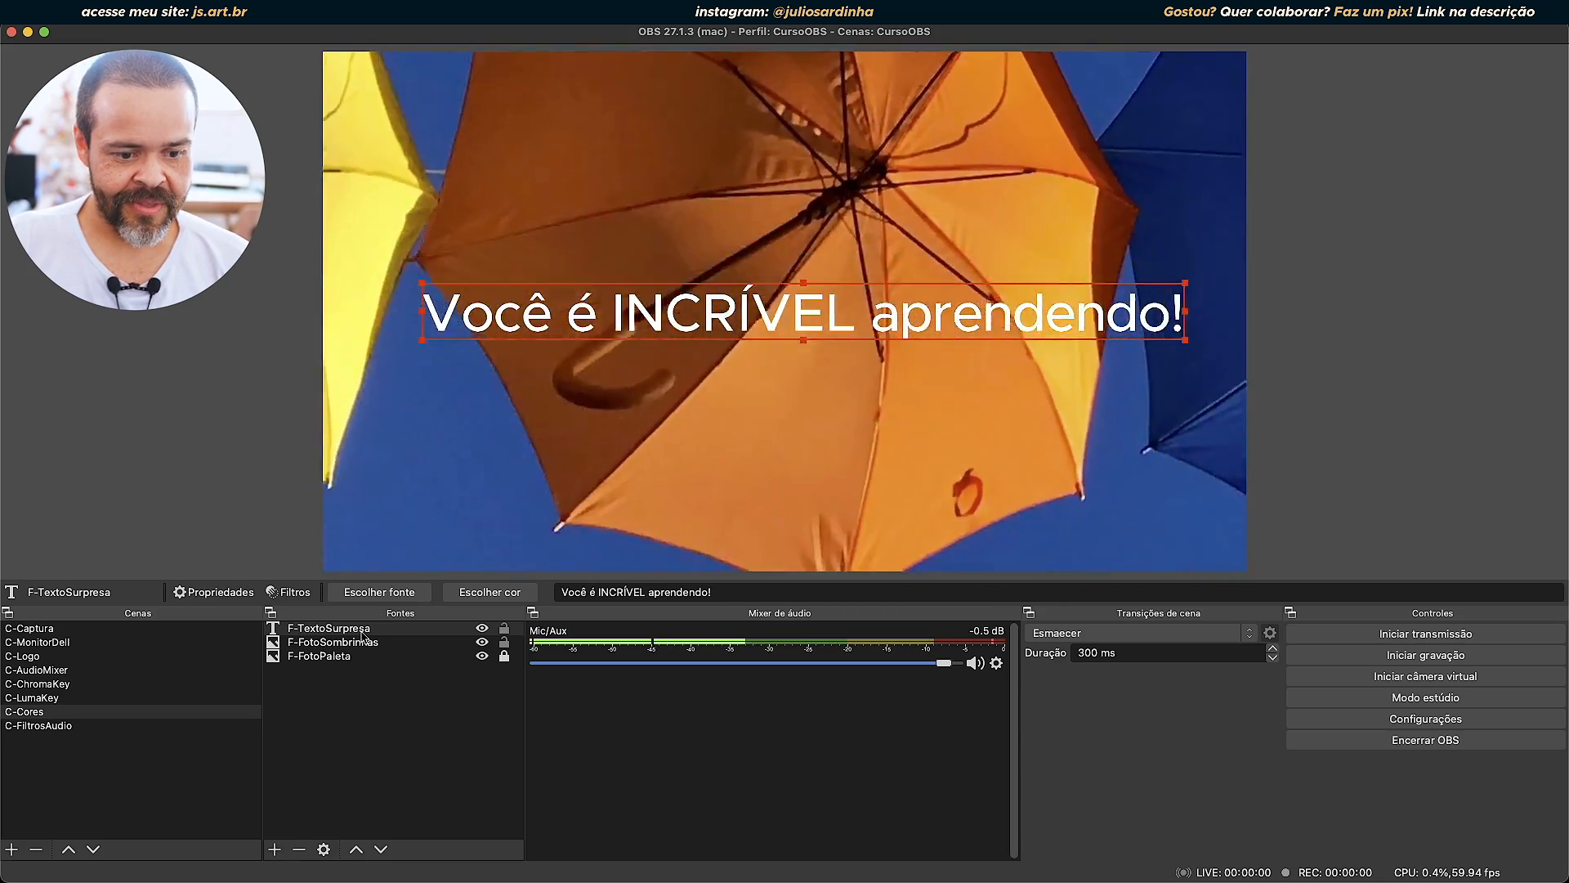
Add a Correção de cor filter with its default name to F-FotoSombrinhas.
double_click(333, 642)
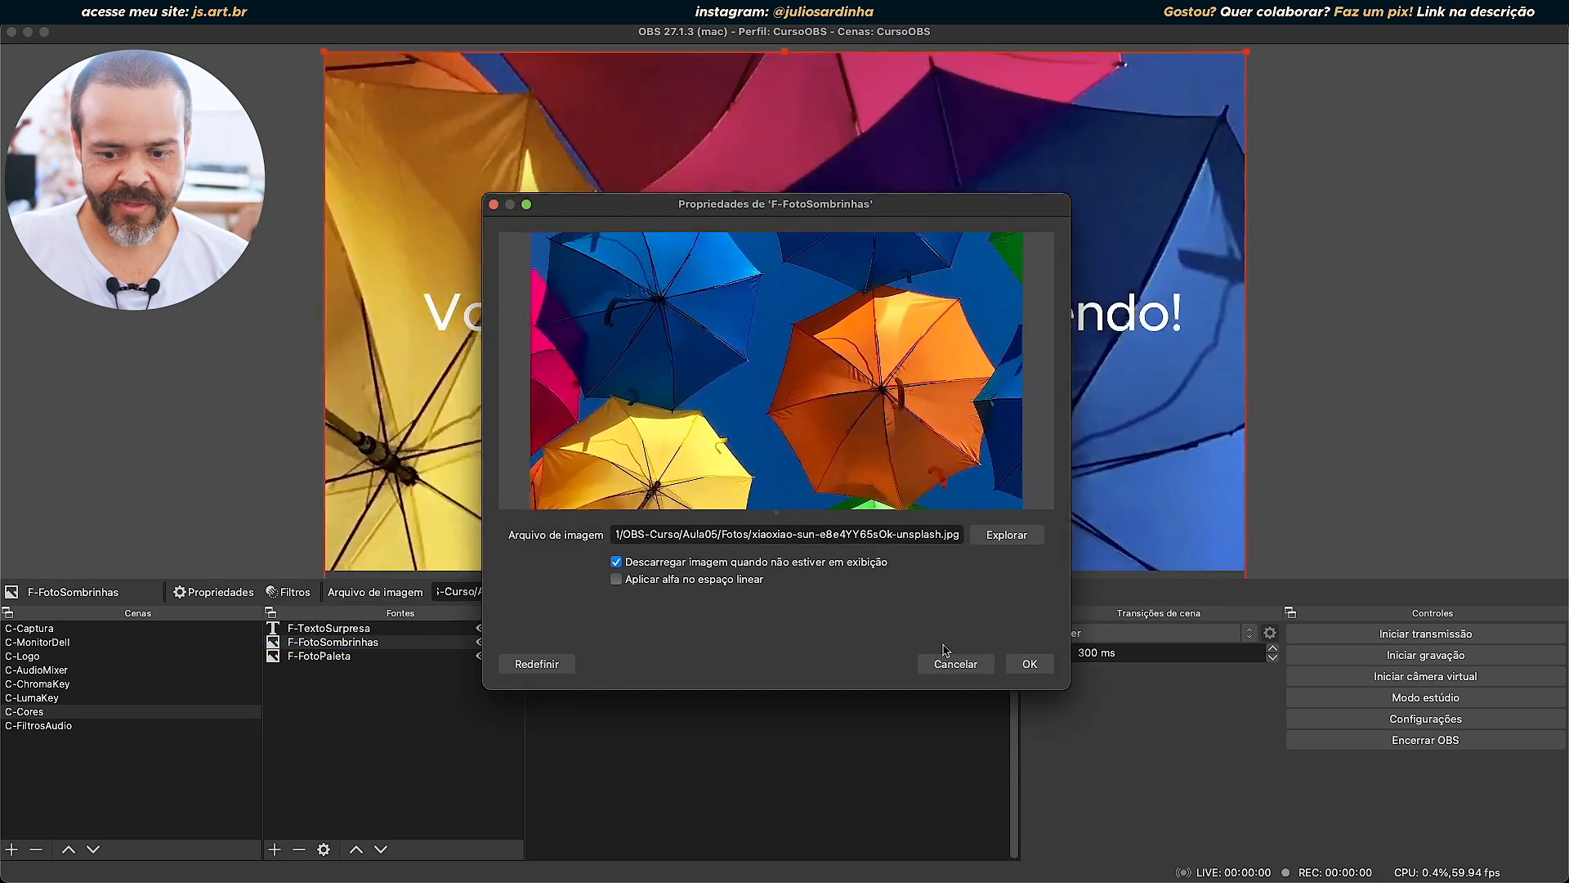
click(955, 665)
click(288, 591)
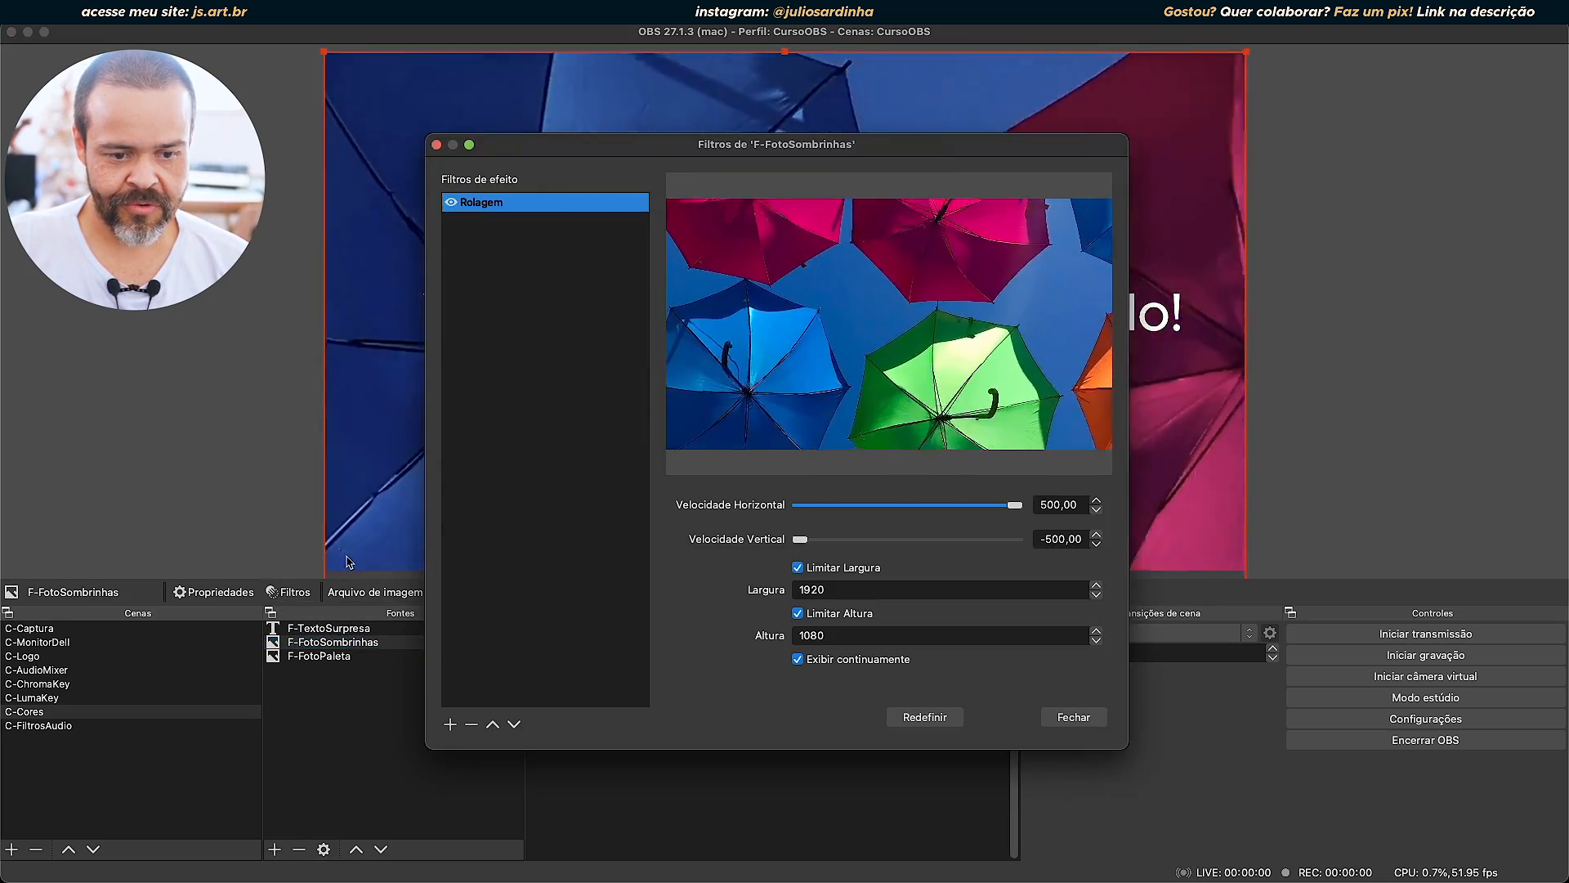
click(449, 724)
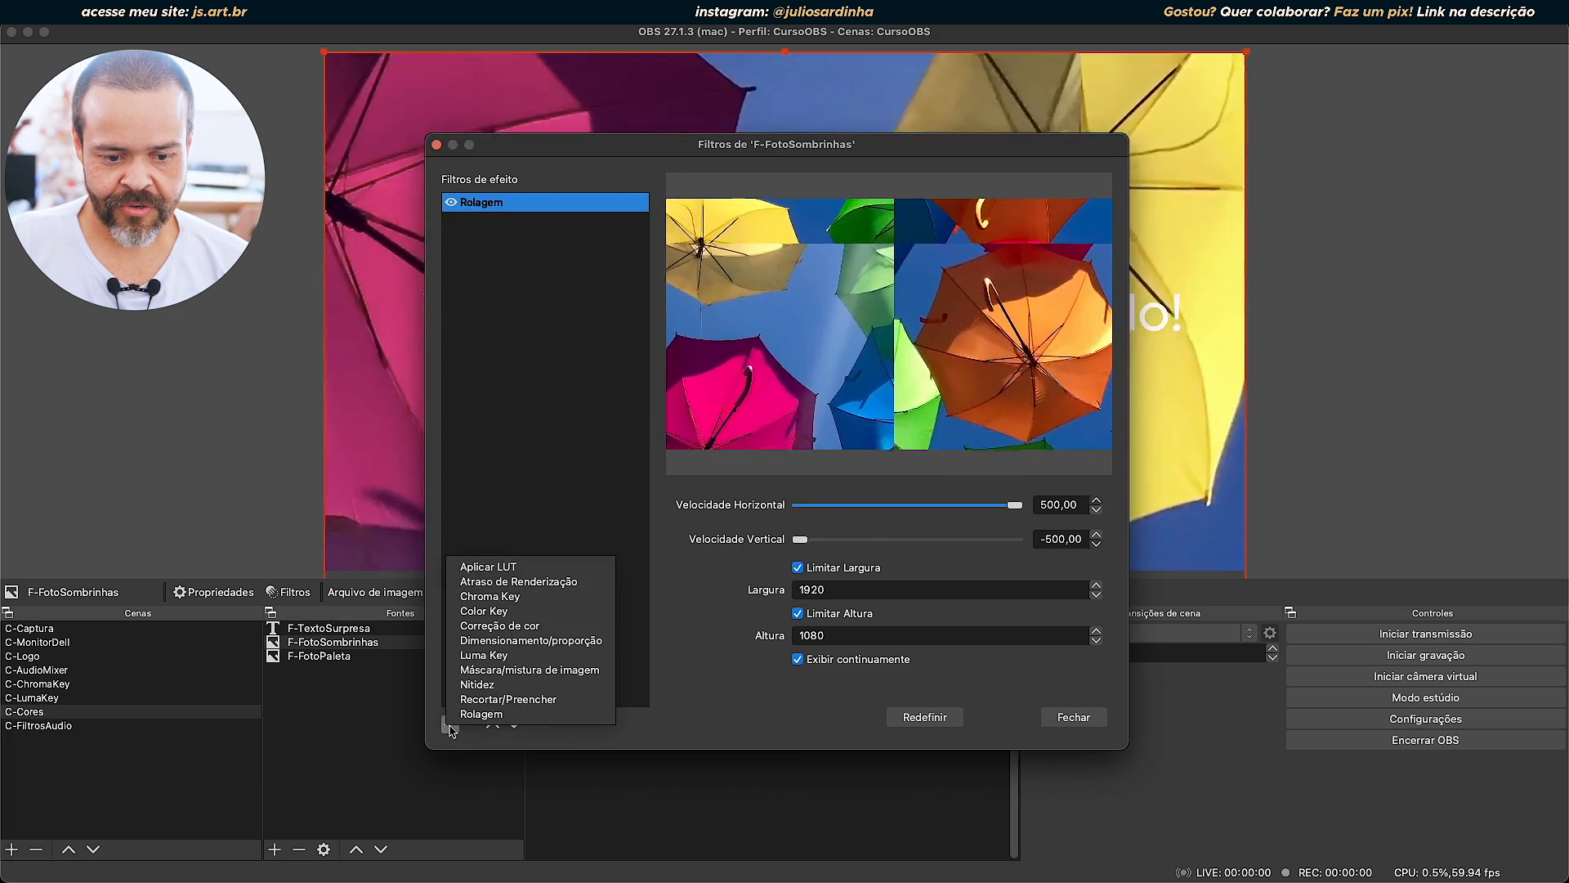
click(592, 614)
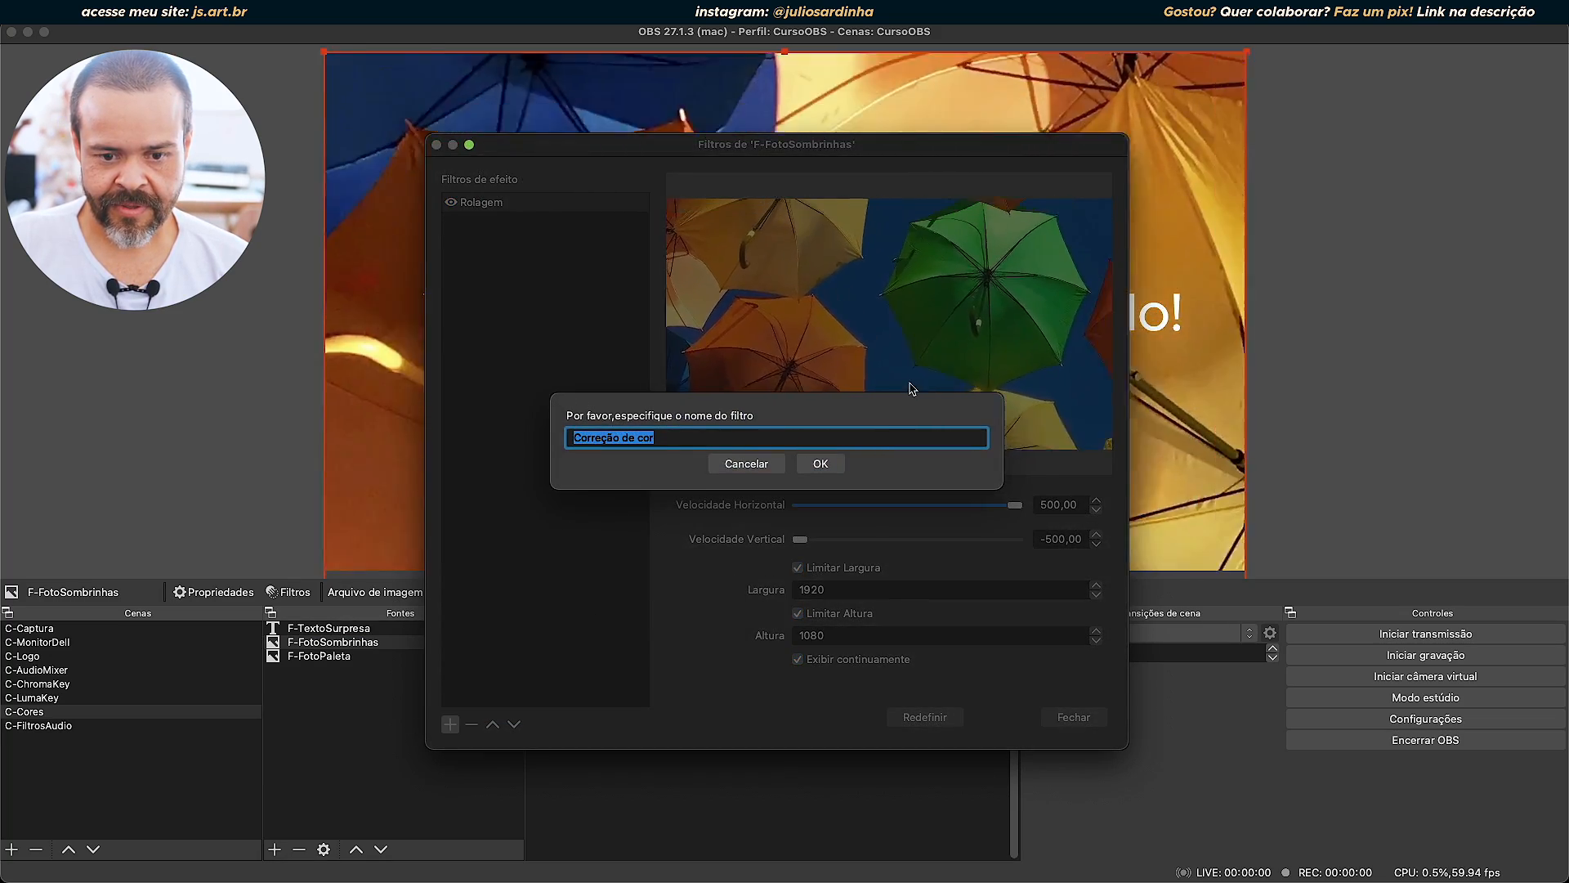
click(819, 462)
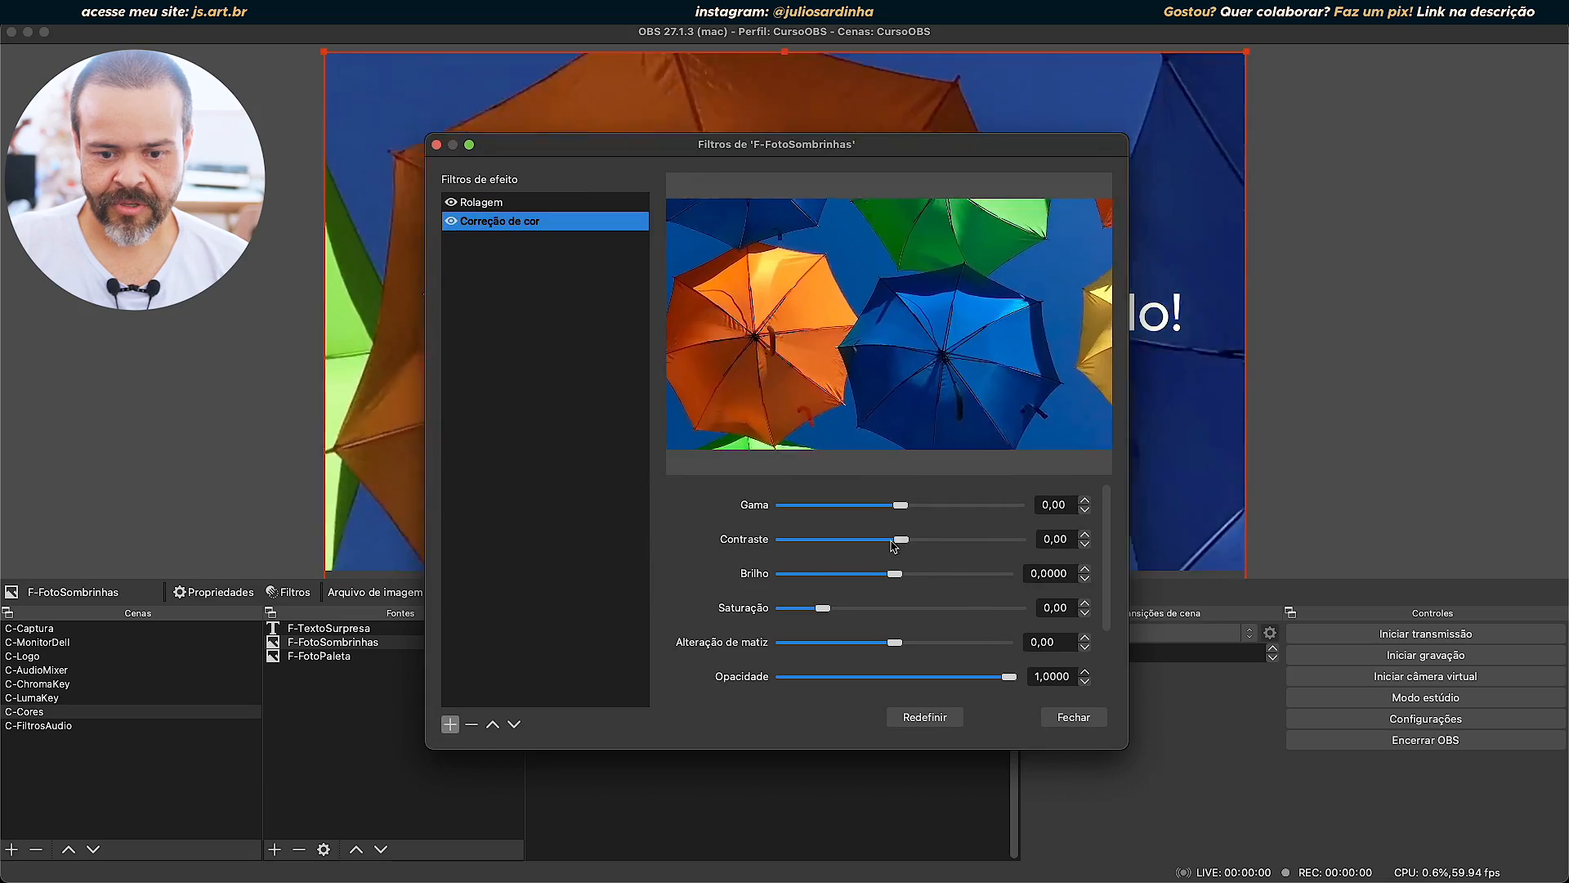
Darken the photo with gamma -0.85, contrast -1.83, brightness -0.1808 and saturation -0.37, close the filters and deselect the source.
drag(890, 150, 937, 401)
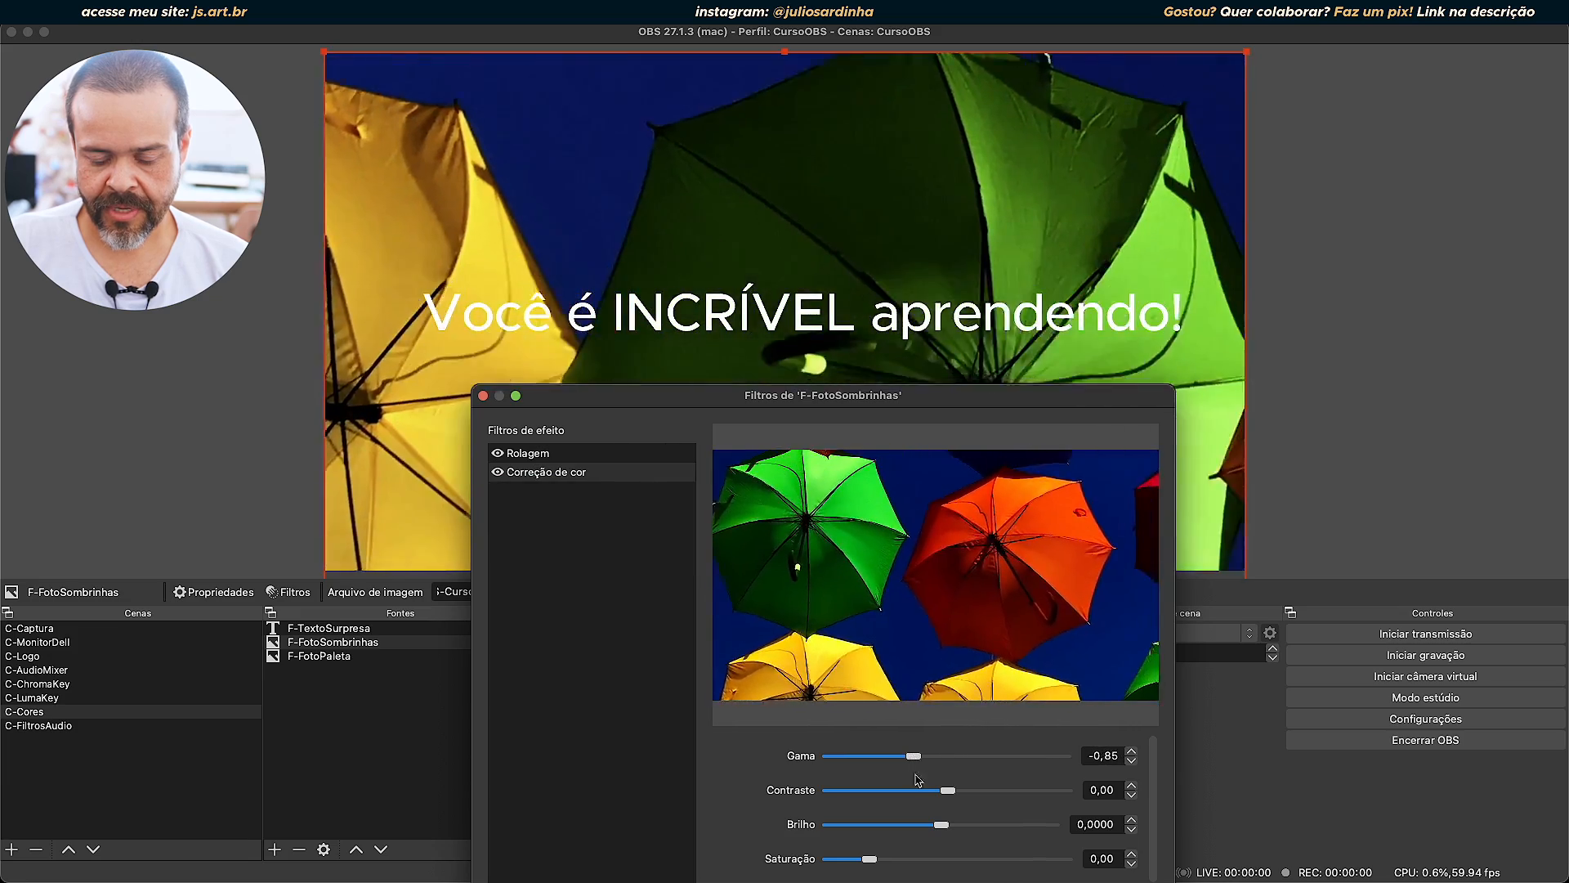
drag(950, 797, 922, 827)
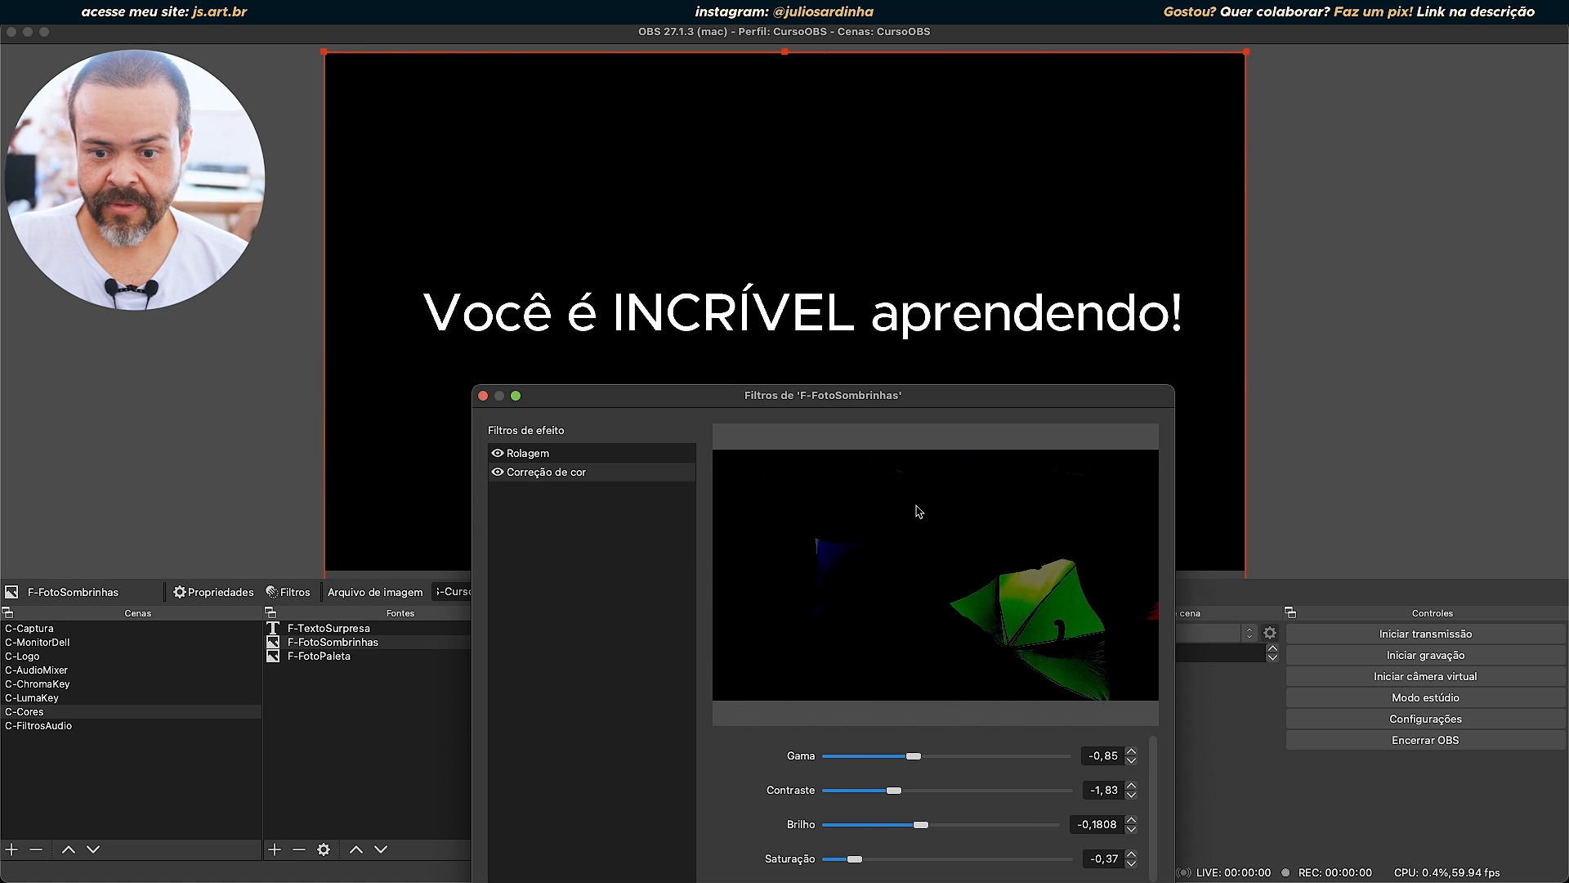
drag(938, 400, 1078, 64)
click(1259, 630)
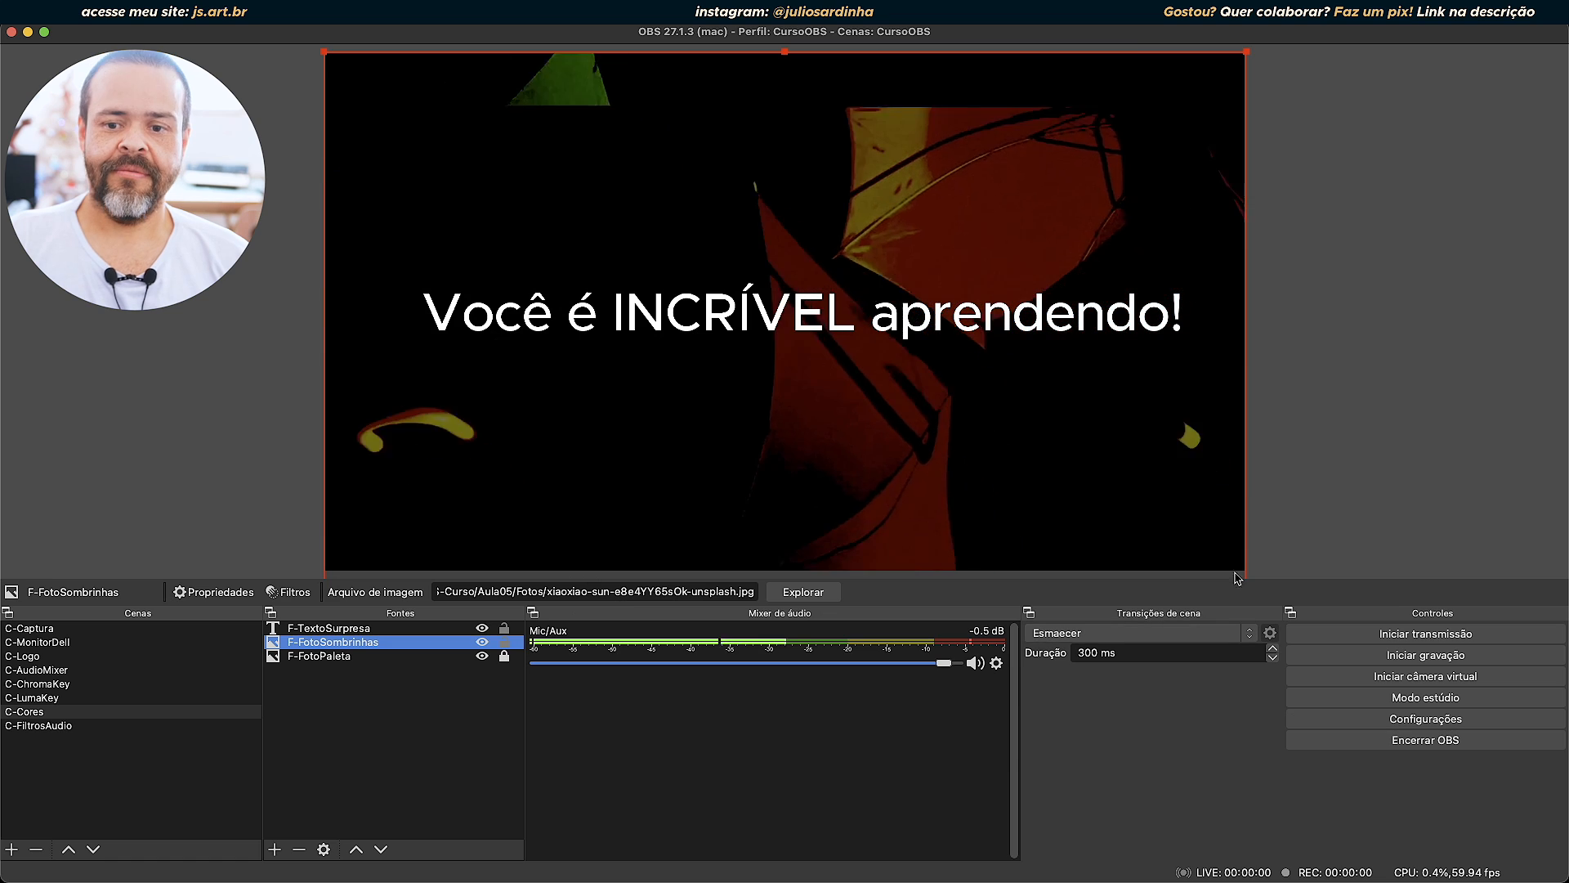
click(1307, 420)
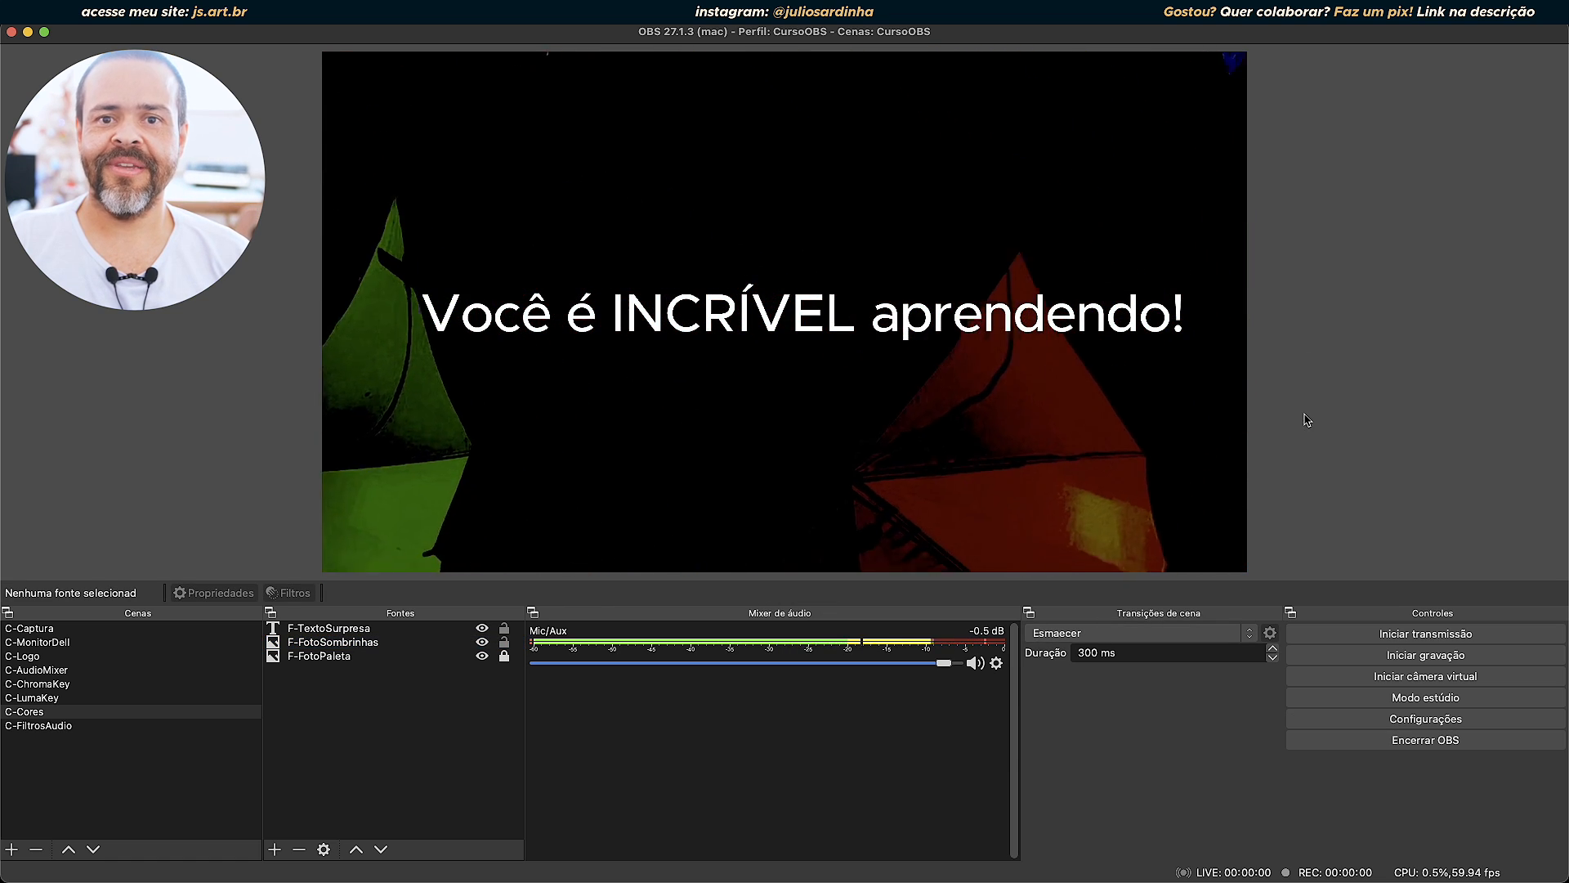